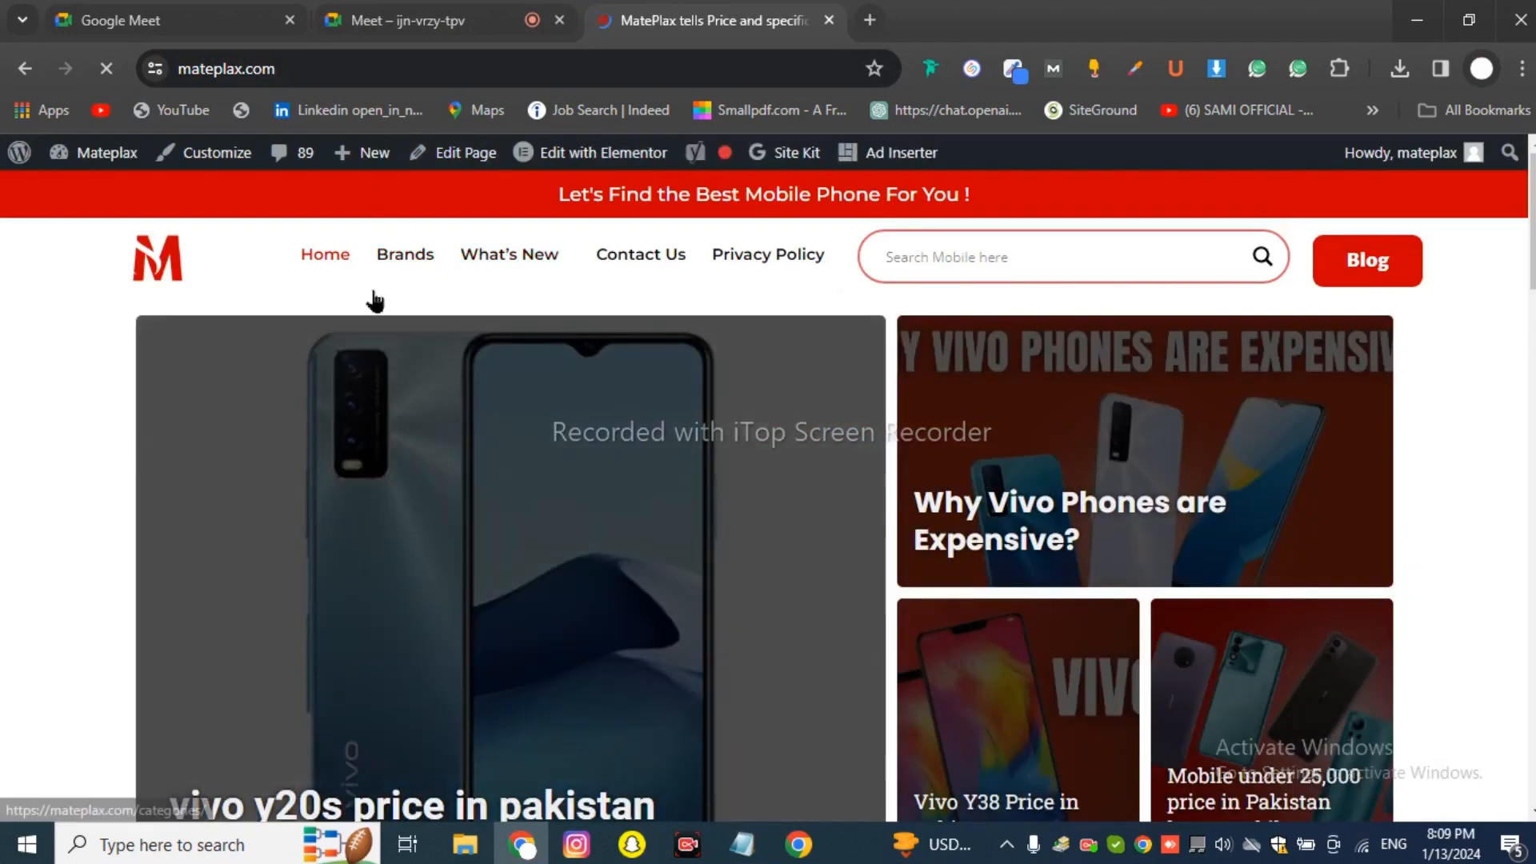
# Look over the MatePlax homepage, highlighting the red-banner tagline and footer copyright line.
pyautogui.scroll(-5, 404, 369)
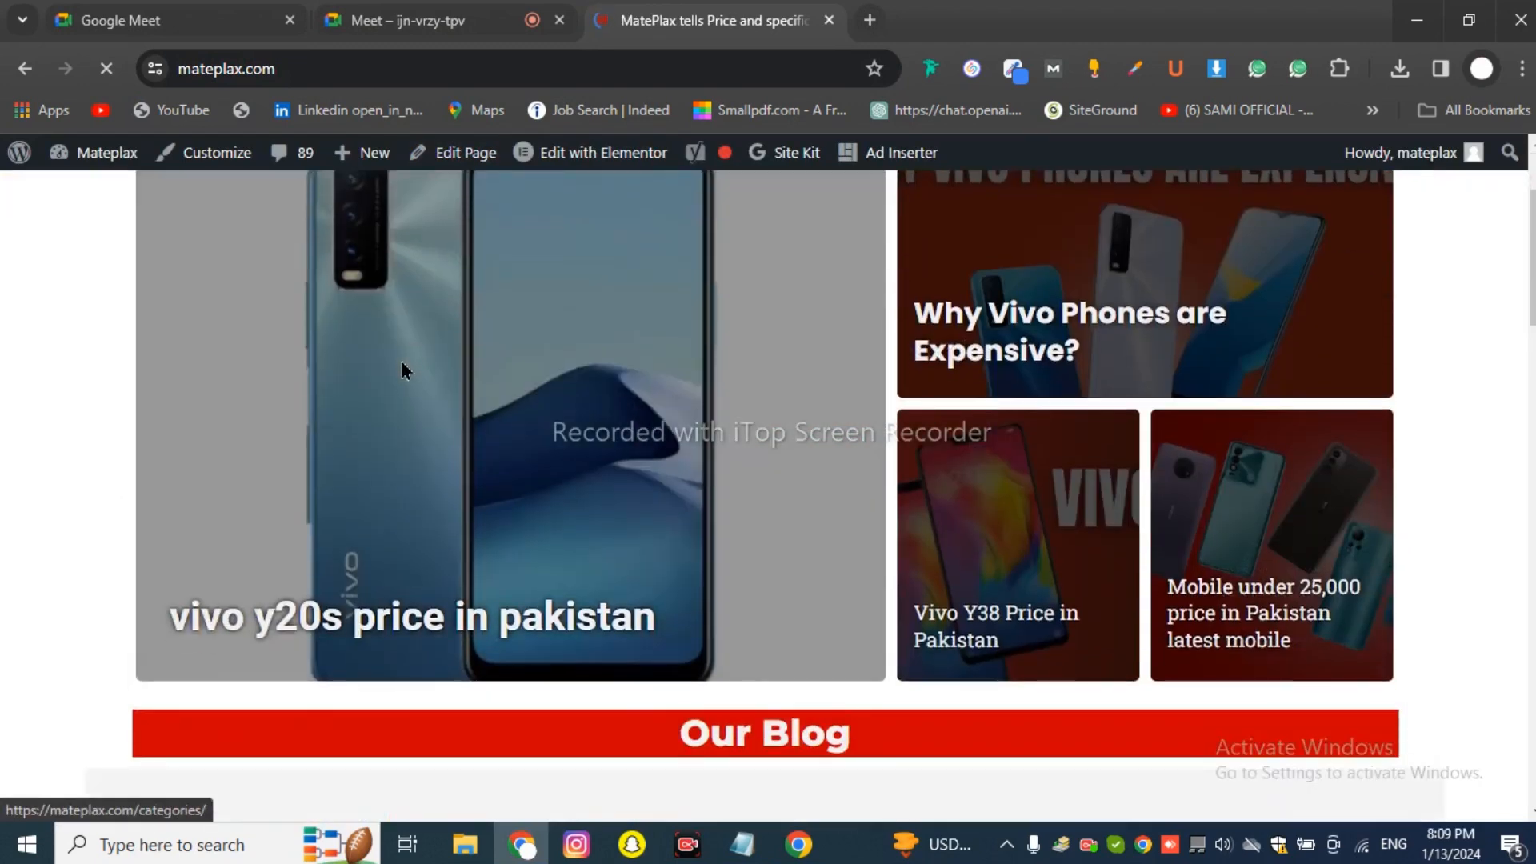
pyautogui.scroll(3, 406, 383)
pyautogui.scroll(3, 404, 378)
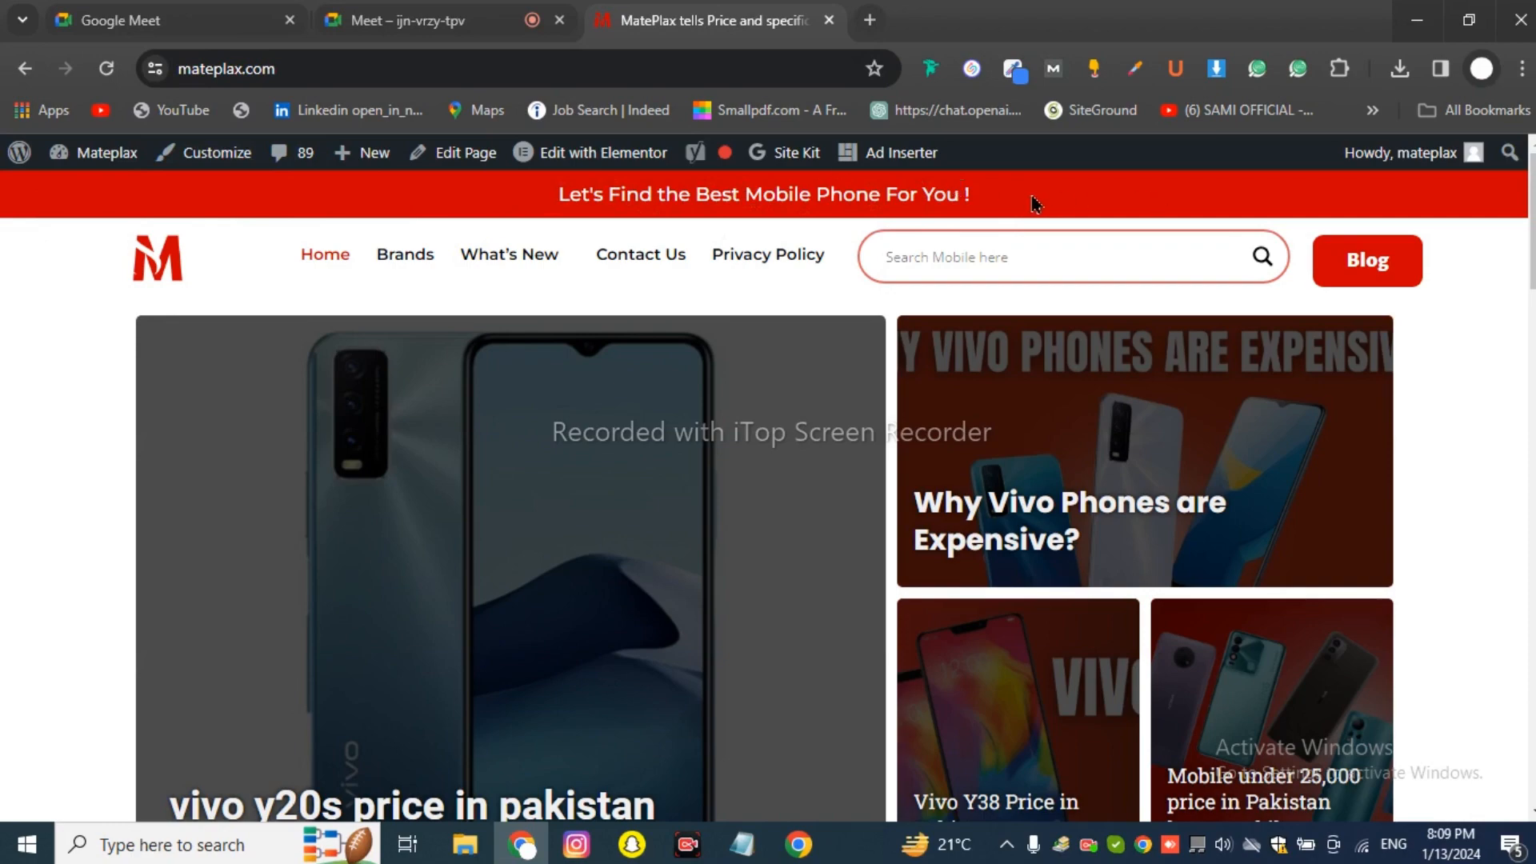
pyautogui.moveTo(970, 193); pyautogui.dragTo(541, 214)
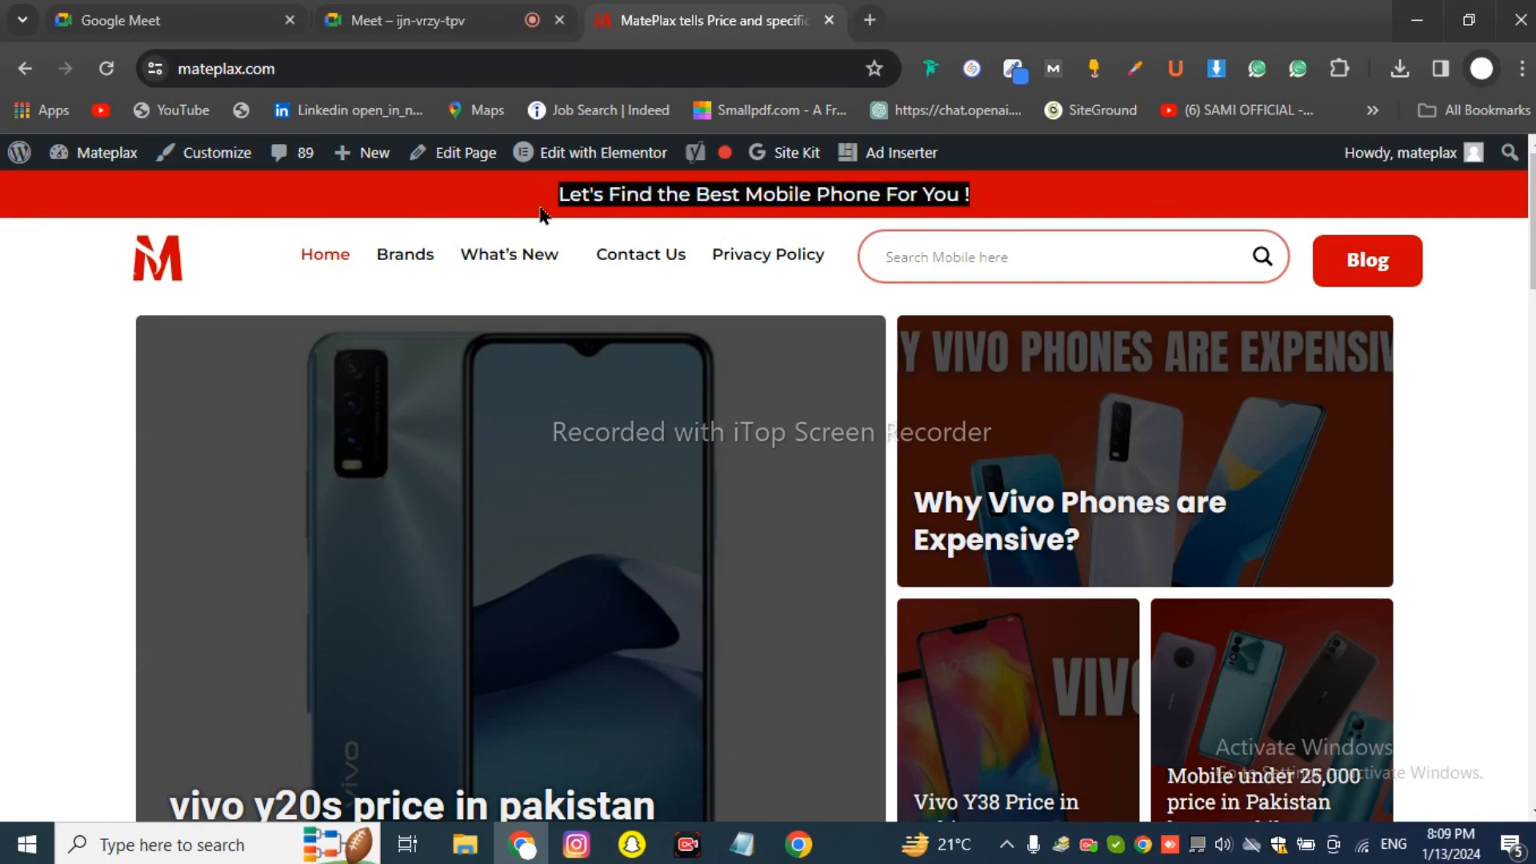
pyautogui.click(496, 206)
pyautogui.scroll(-20, 570, 333)
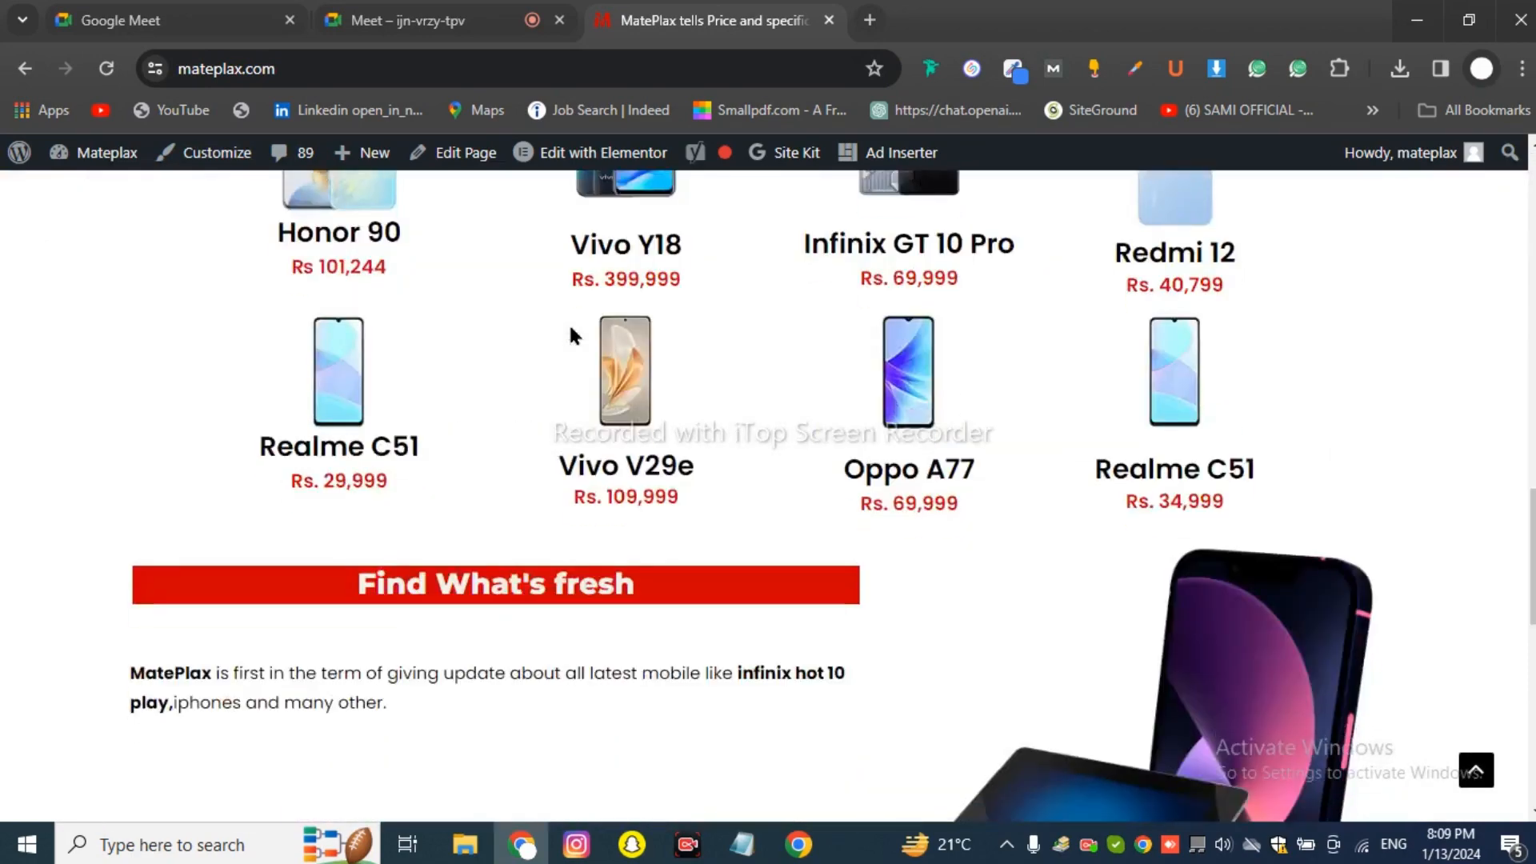
pyautogui.scroll(-2, 571, 336)
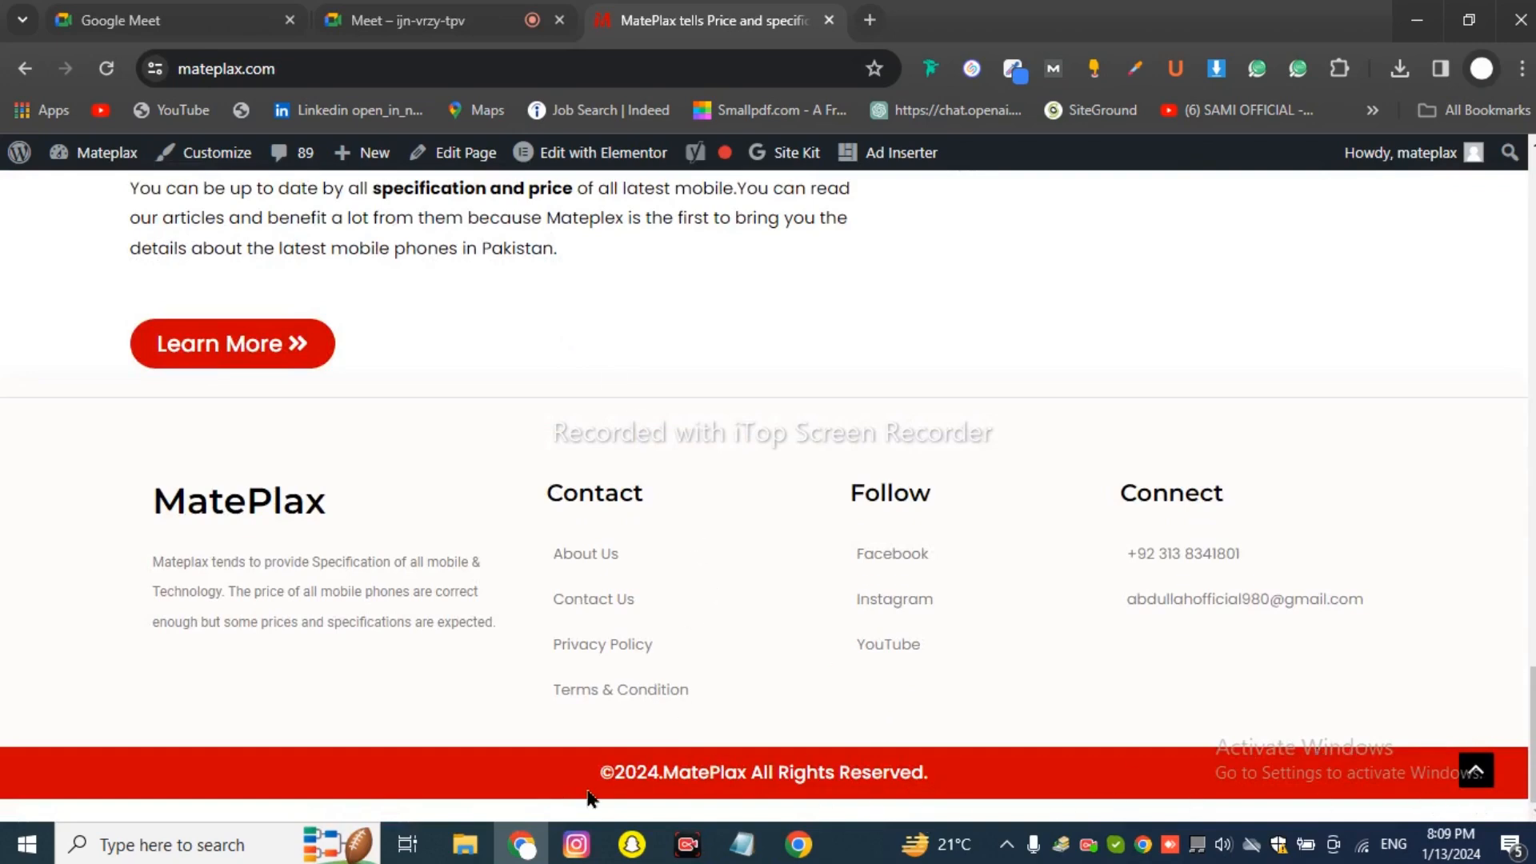
pyautogui.moveTo(623, 780); pyautogui.dragTo(977, 789)
pyautogui.click(1044, 788)
pyautogui.scroll(20, 1032, 740)
pyautogui.moveTo(513, 203); pyautogui.dragTo(1067, 202)
pyautogui.click(1068, 203)
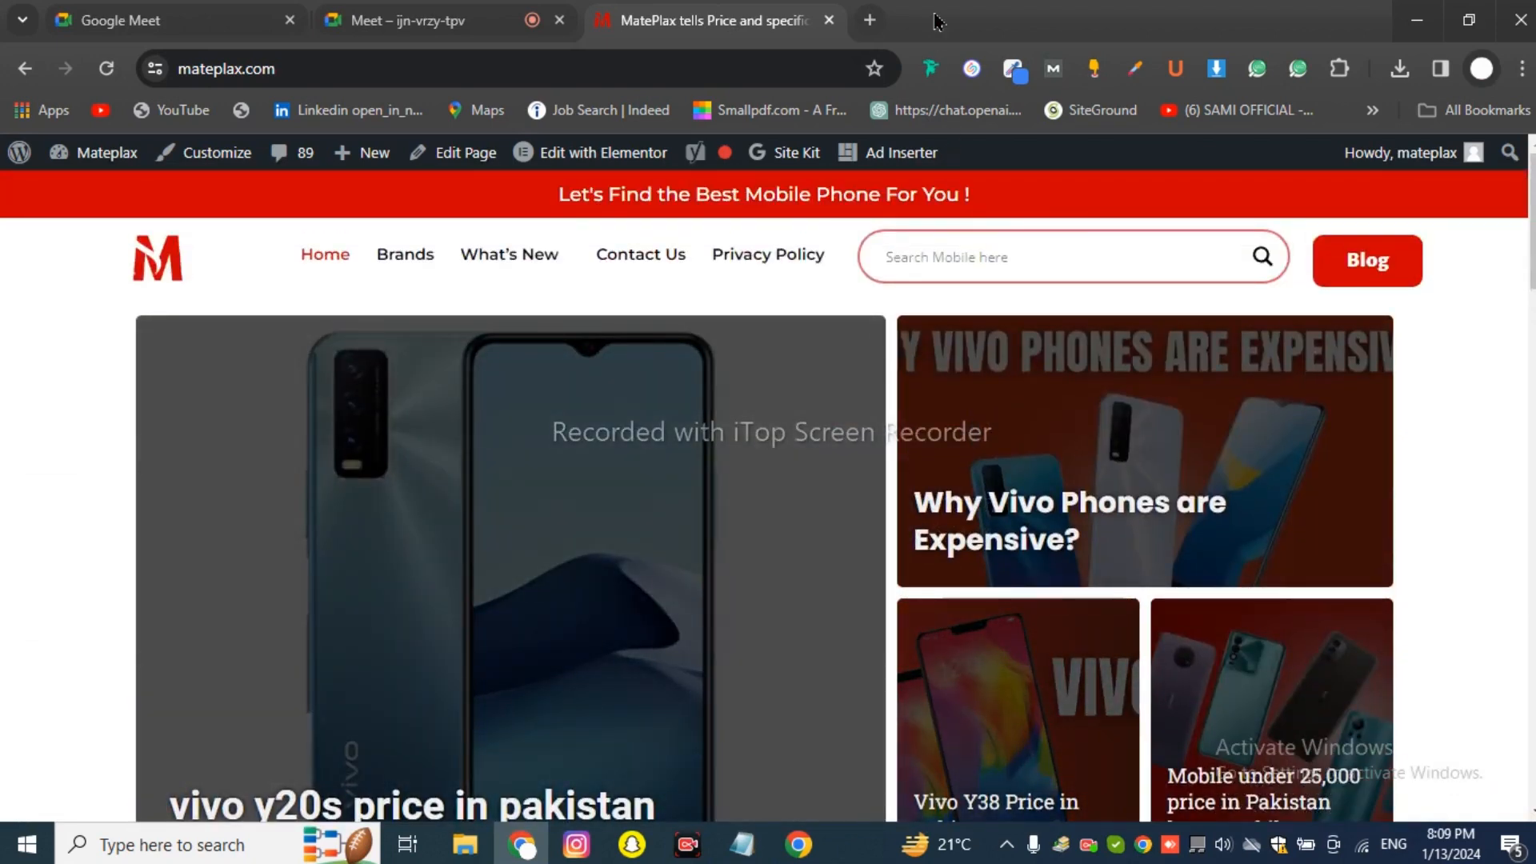
# Load phonebolee.com in a new tab, then return to the MatePlax tab.
pyautogui.click(871, 24)
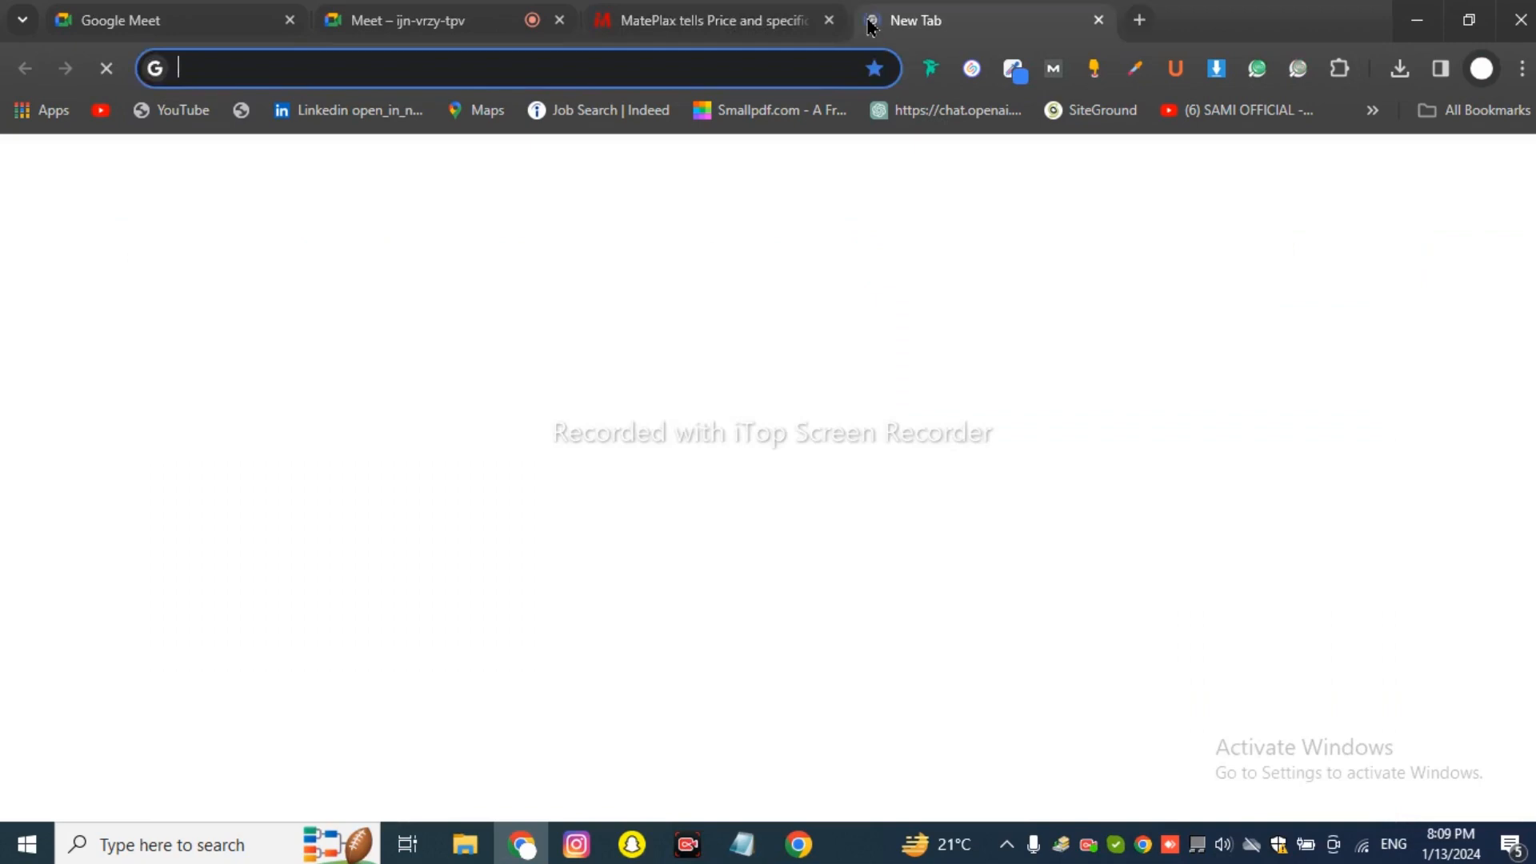
pyautogui.write('pho')
pyautogui.press('Return')
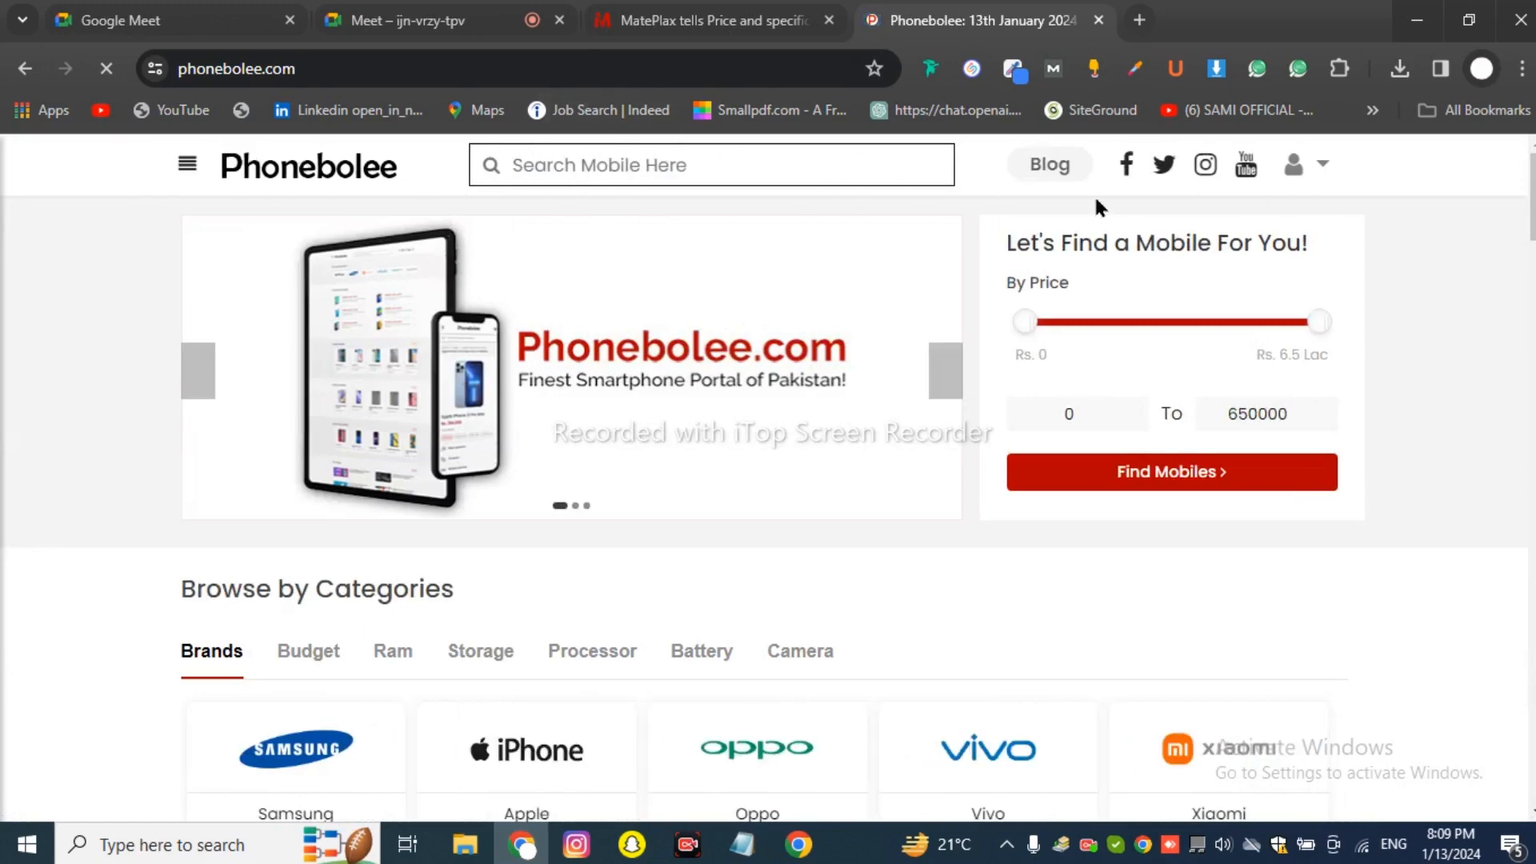
pyautogui.click(776, 25)
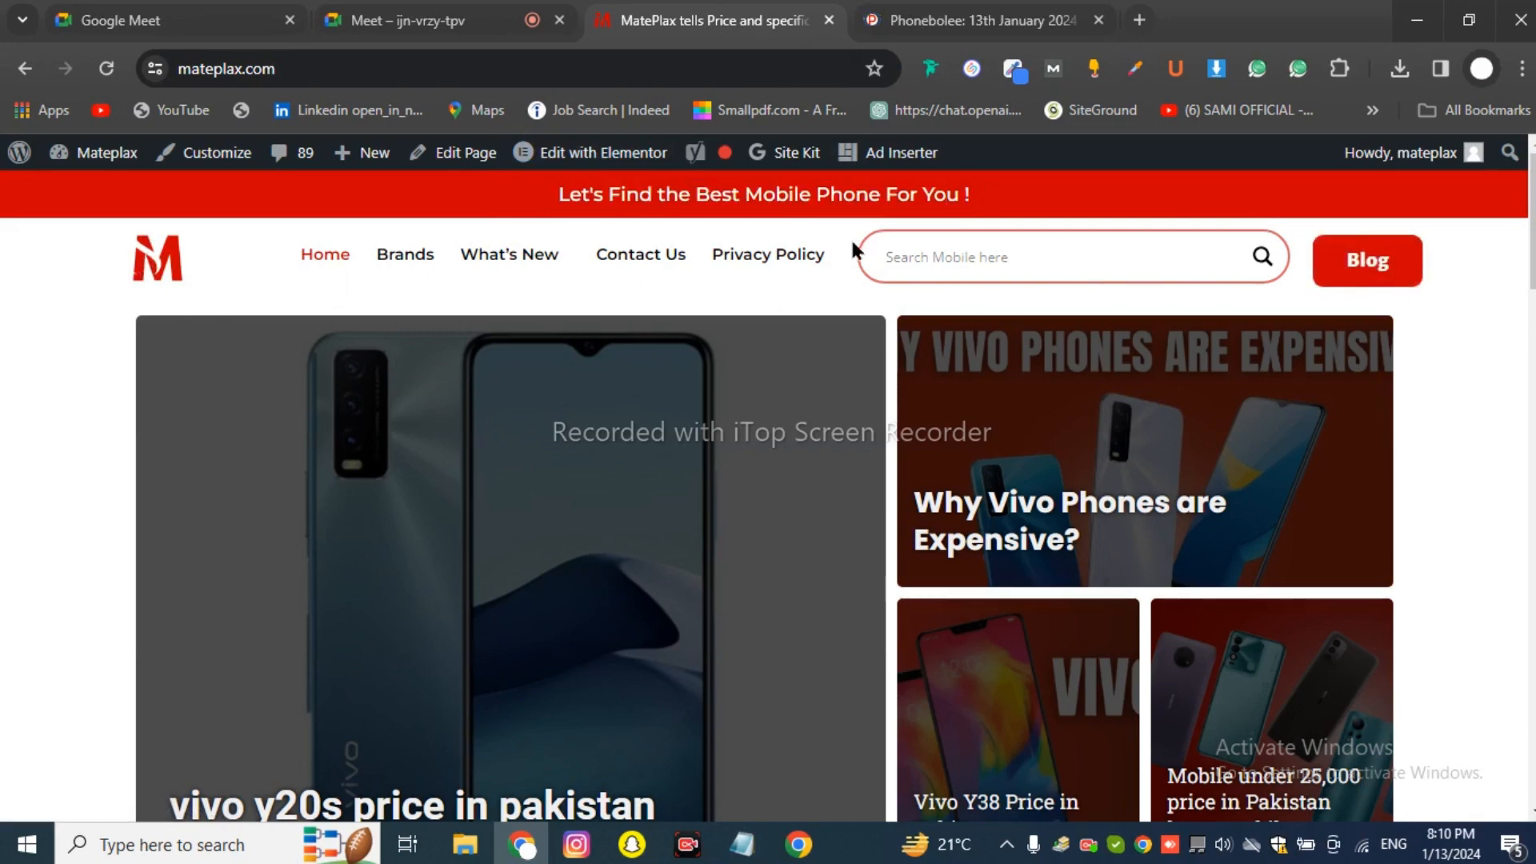
pyautogui.moveTo(480, 252)
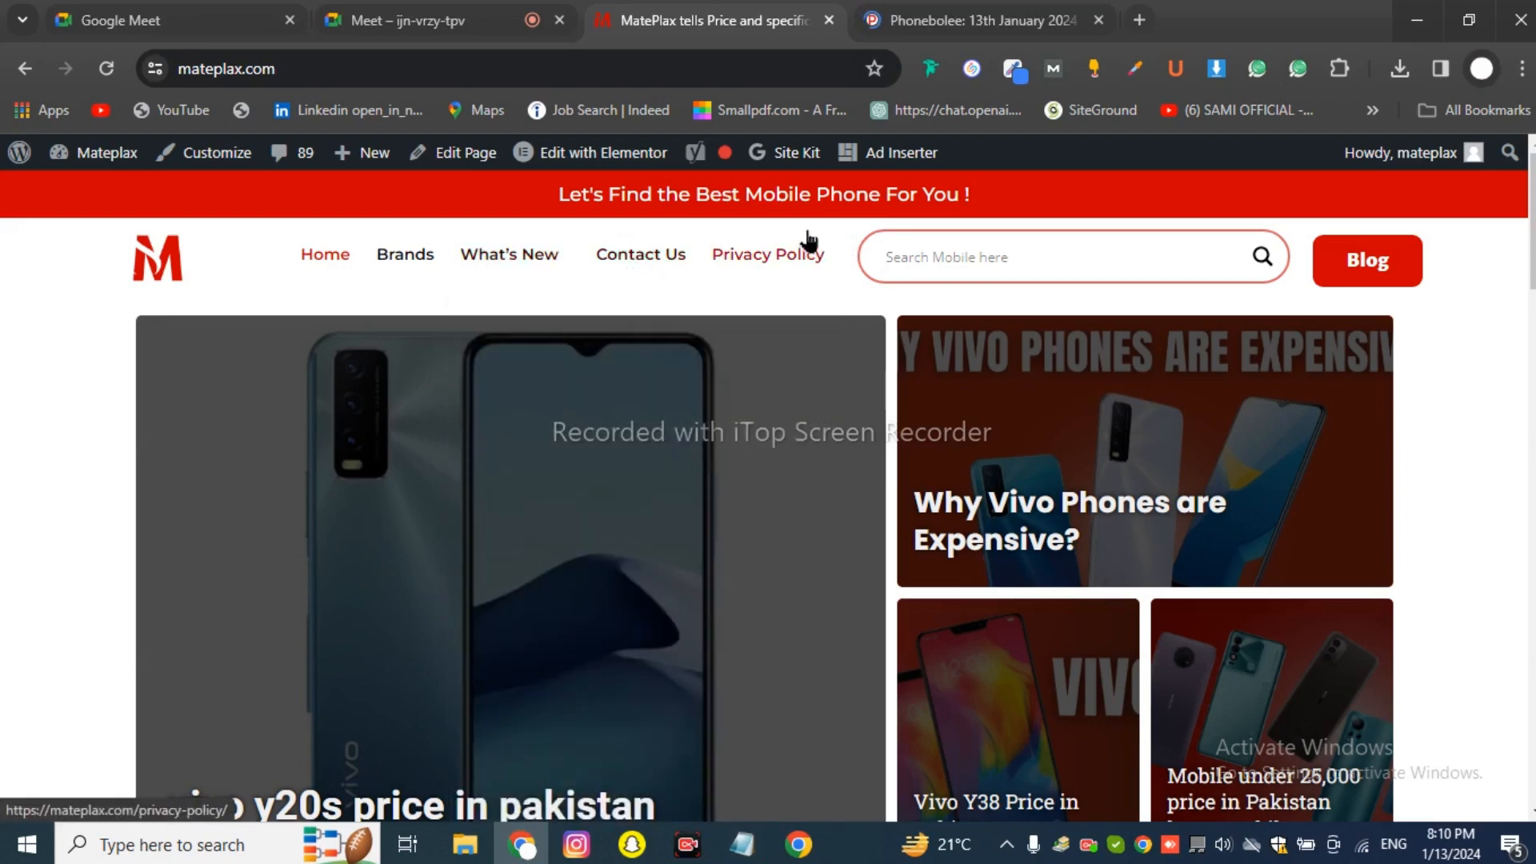
pyautogui.click(400, 20)
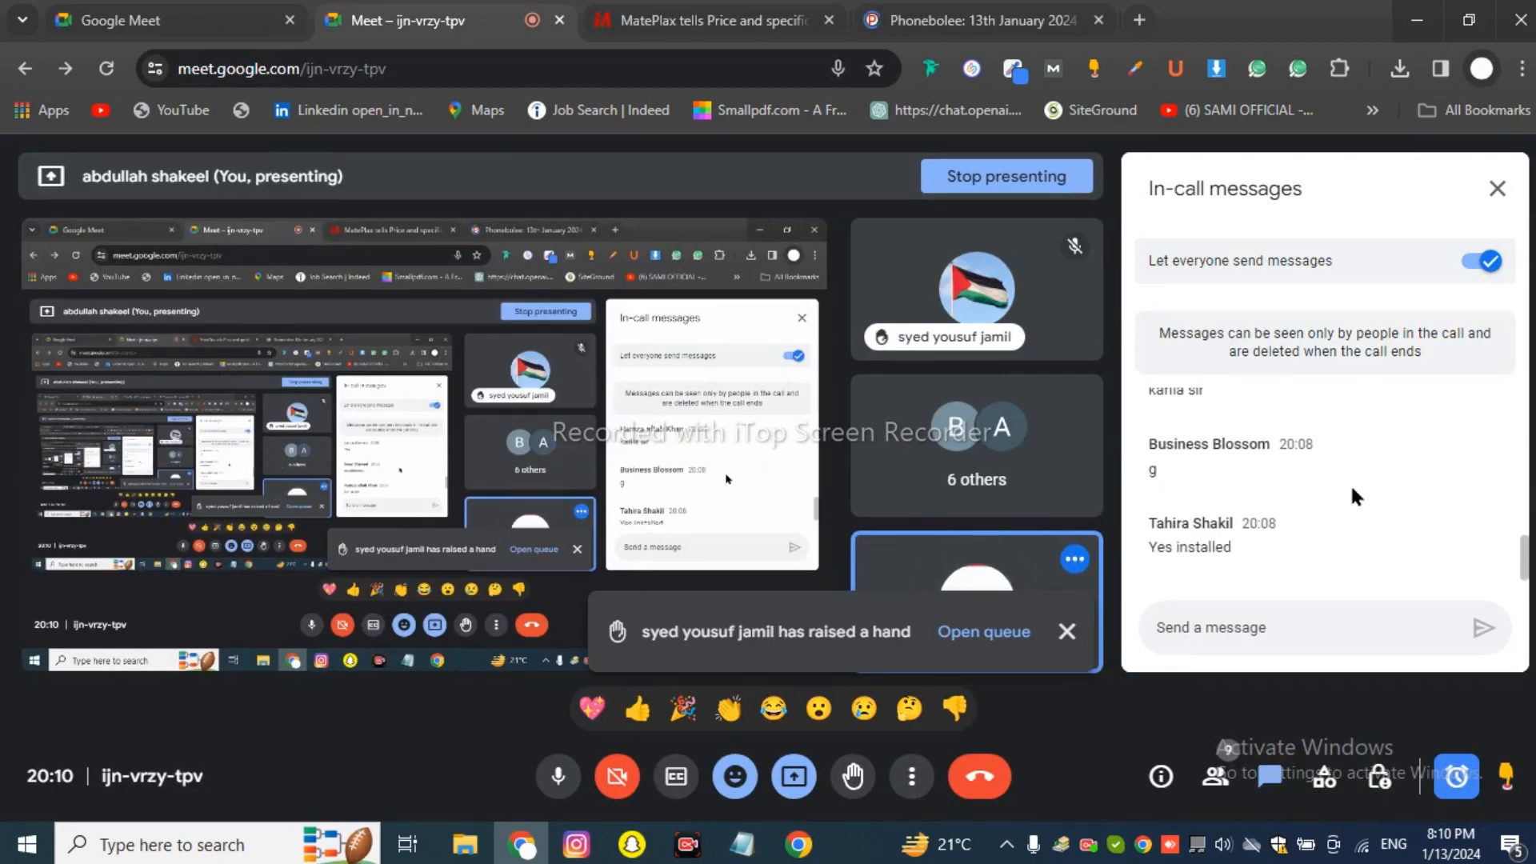
pyautogui.click(968, 20)
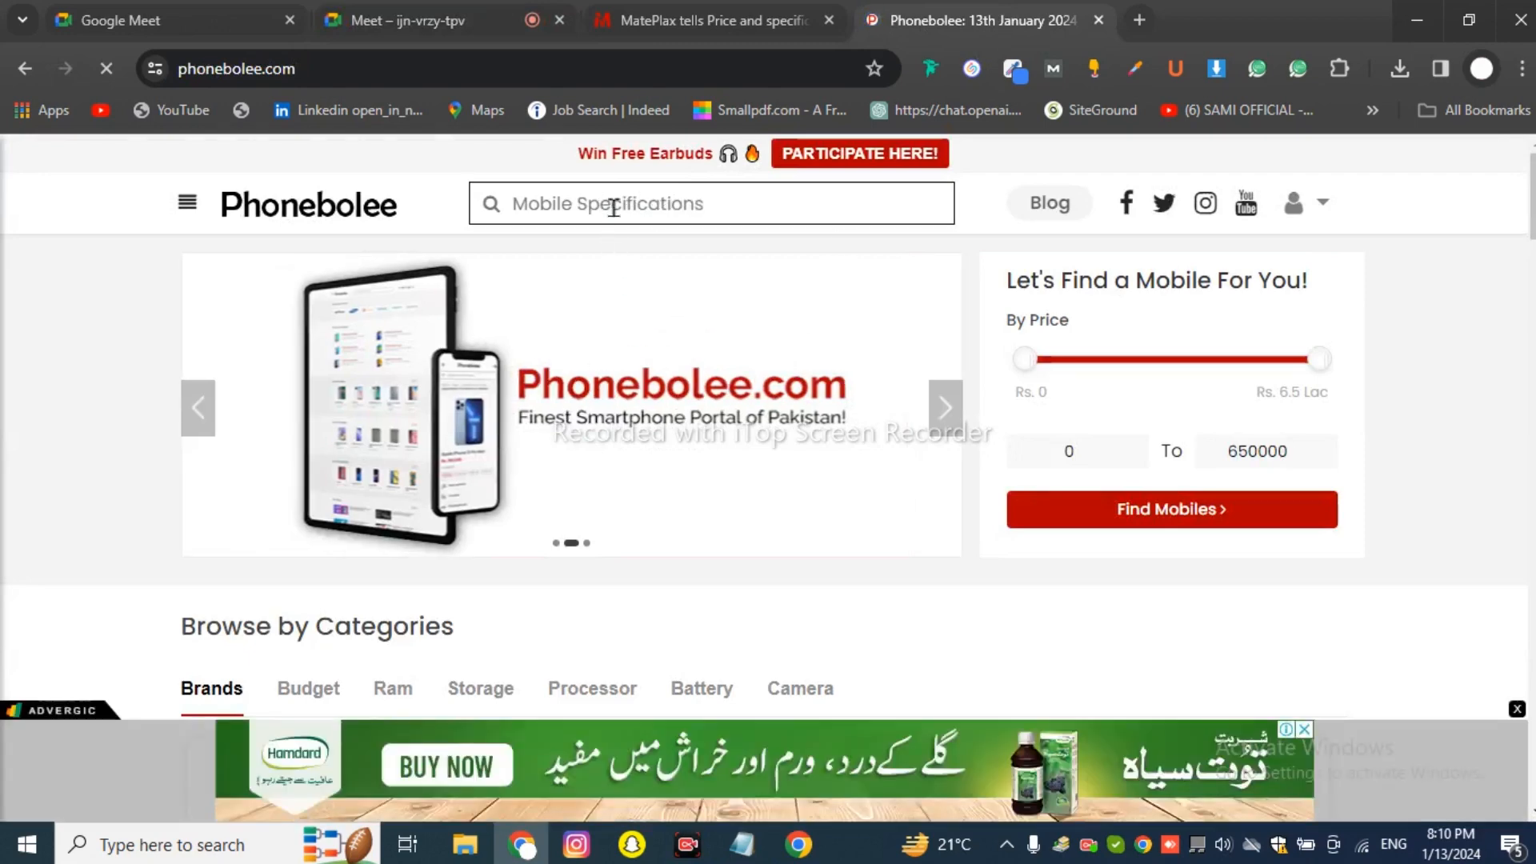
pyautogui.click(620, 22)
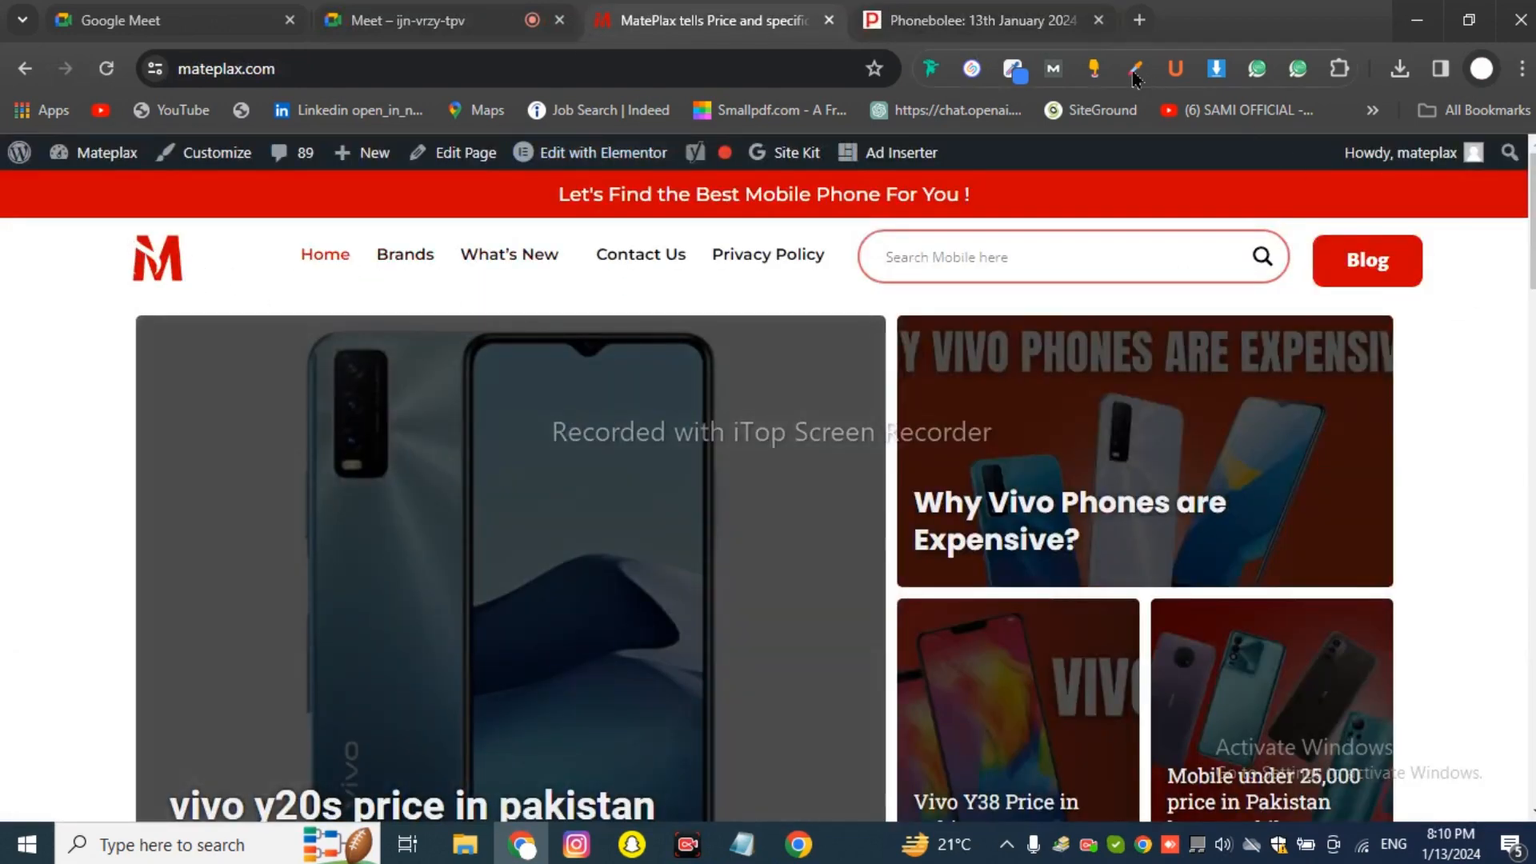
pyautogui.click(928, 20)
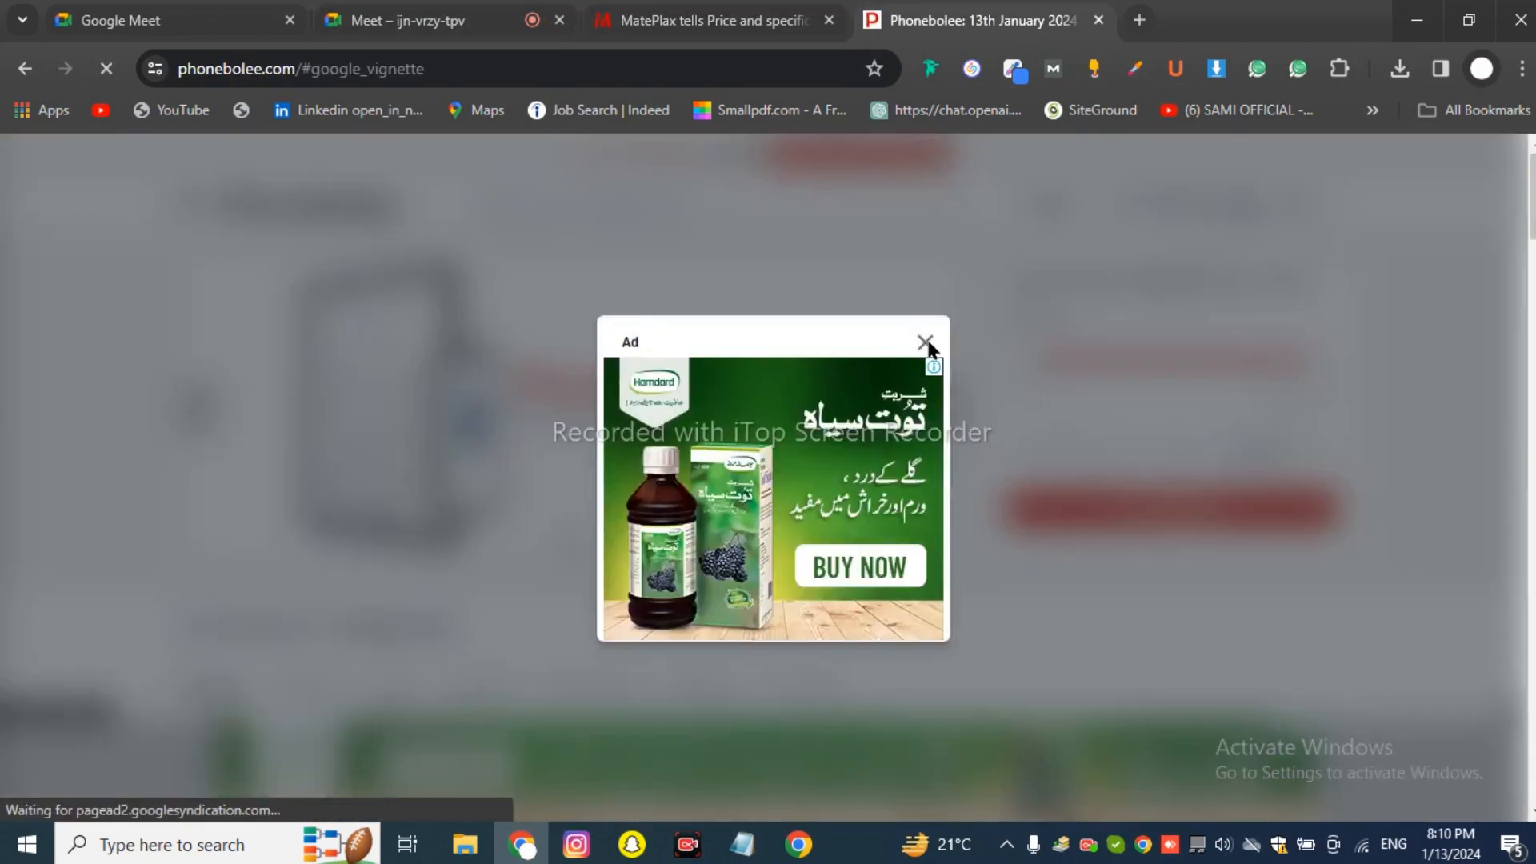
pyautogui.click(704, 20)
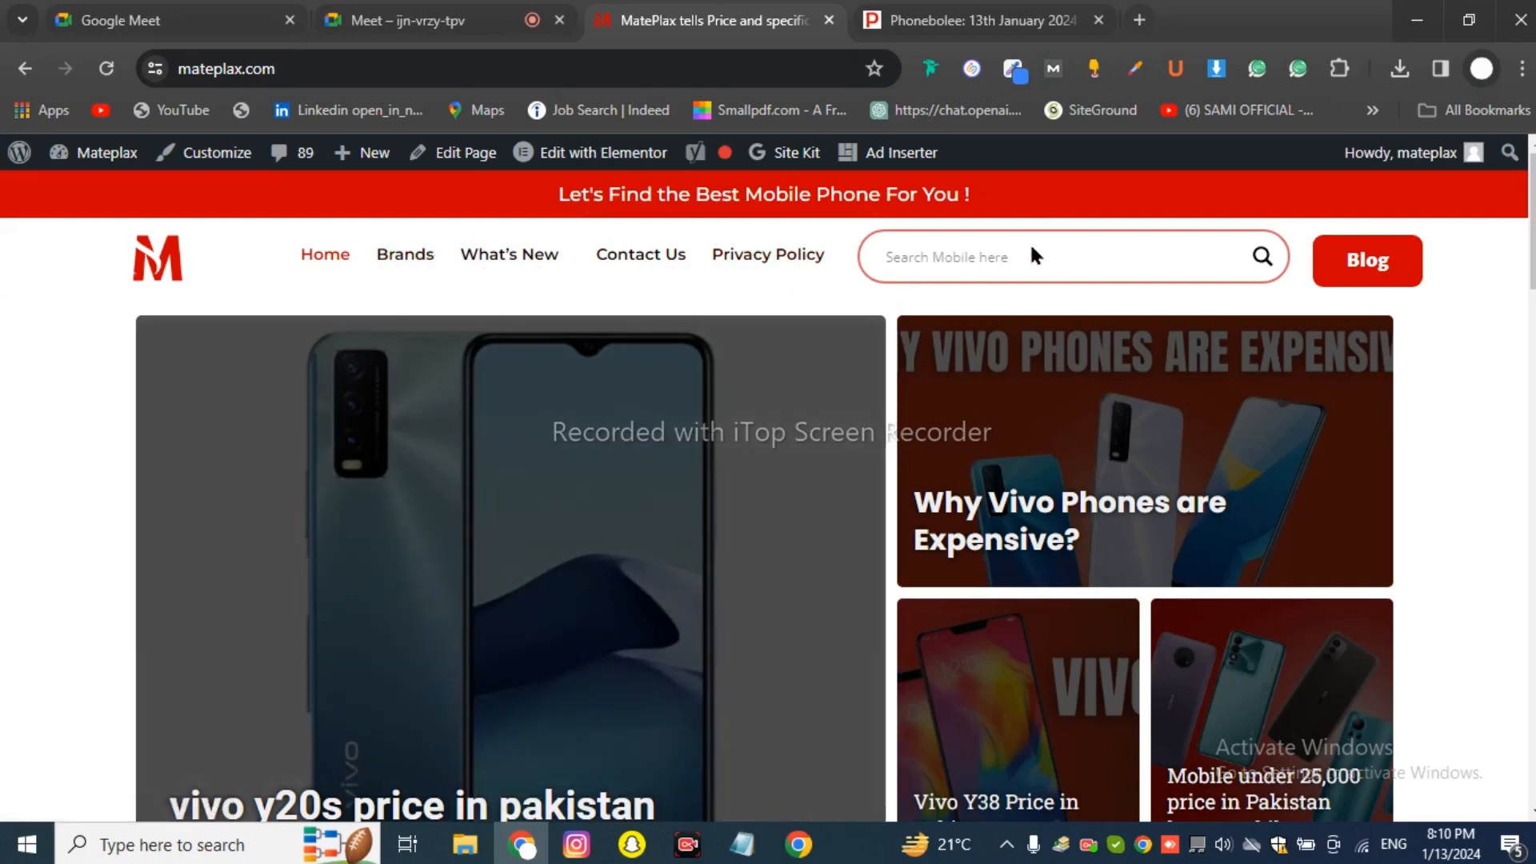
# Scroll through the MatePlax homepage down to the footer.
pyautogui.scroll(-5, 1036, 288)
pyautogui.scroll(2, 1038, 292)
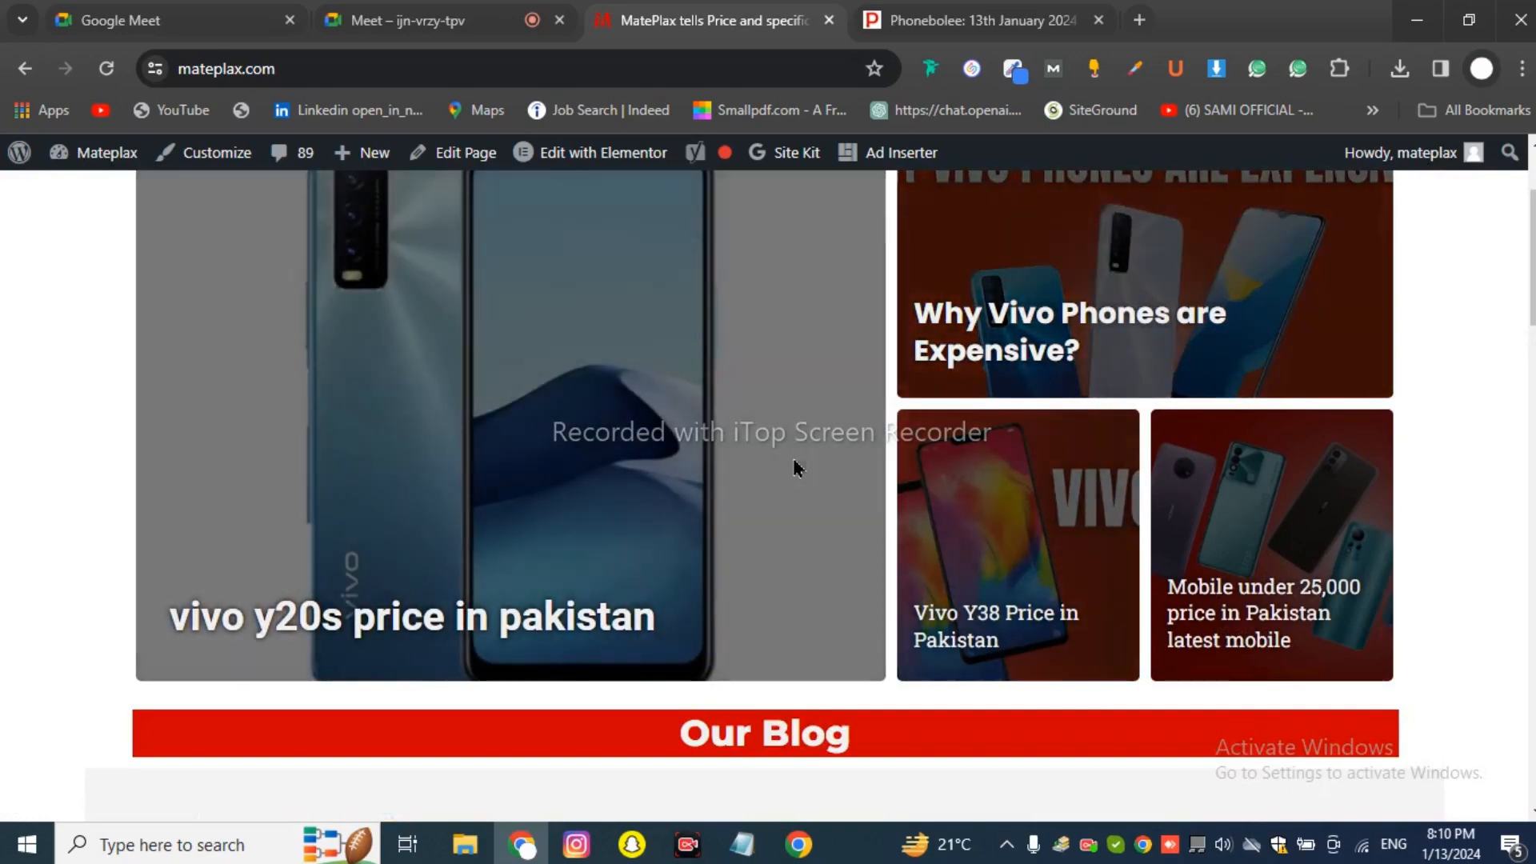
pyautogui.scroll(-15, 795, 462)
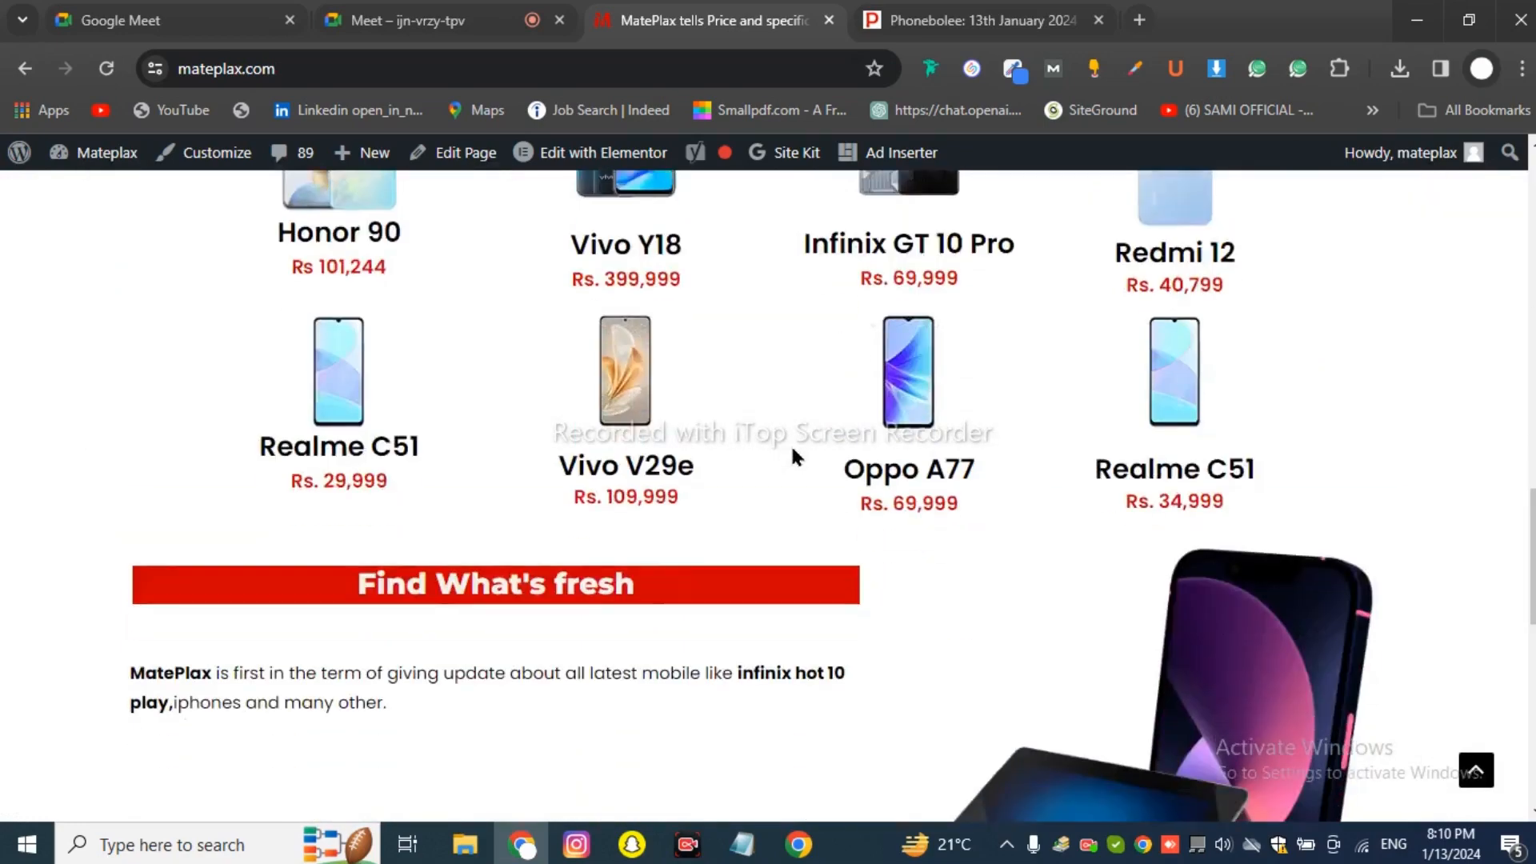
pyautogui.scroll(-3, 795, 456)
pyautogui.scroll(12, 792, 457)
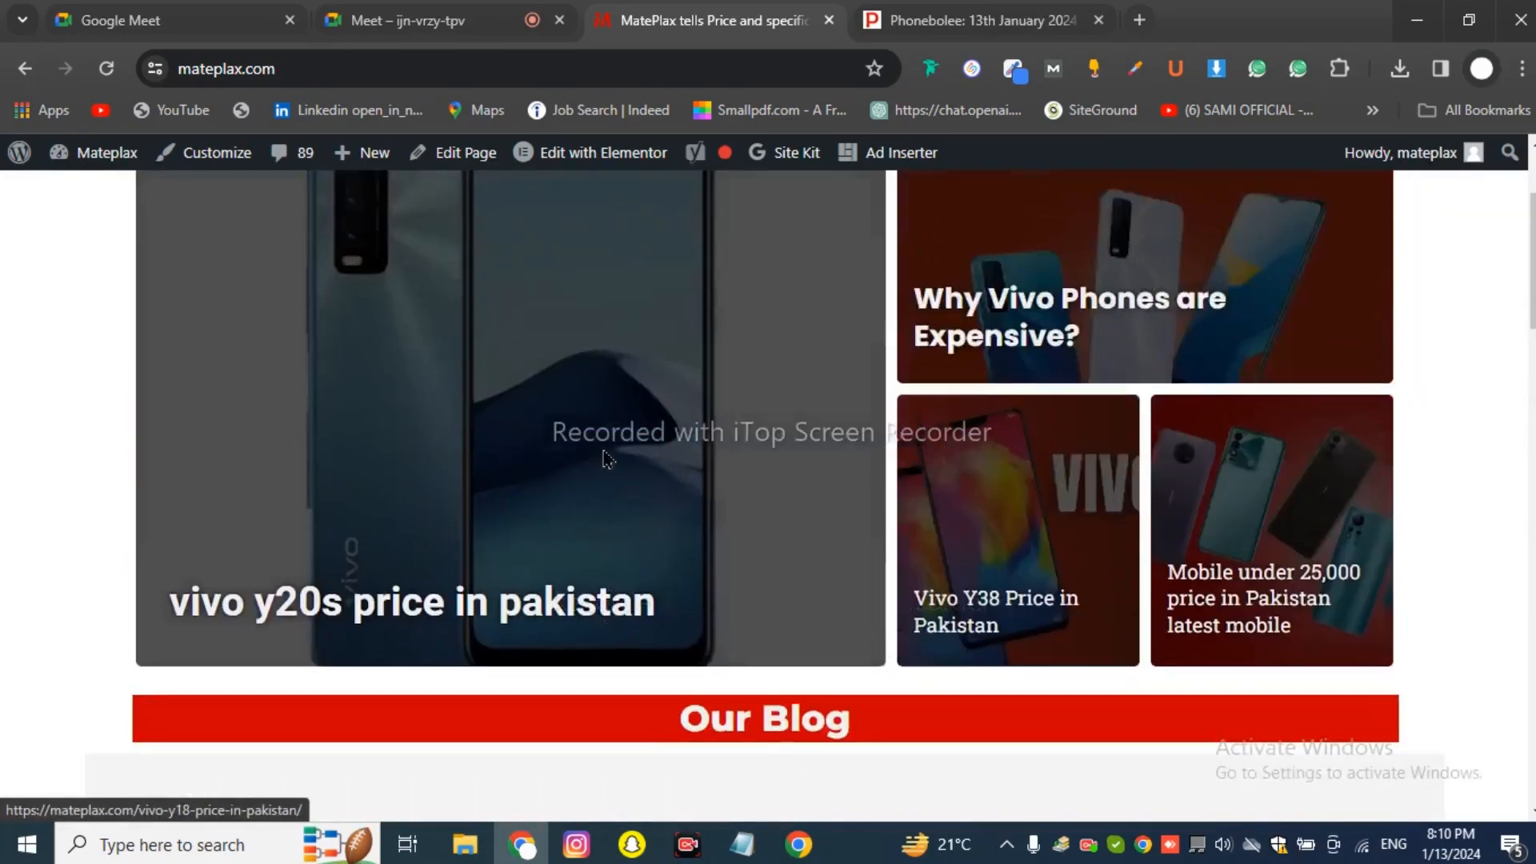
pyautogui.scroll(3, 605, 458)
pyautogui.scroll(-1, 1086, 370)
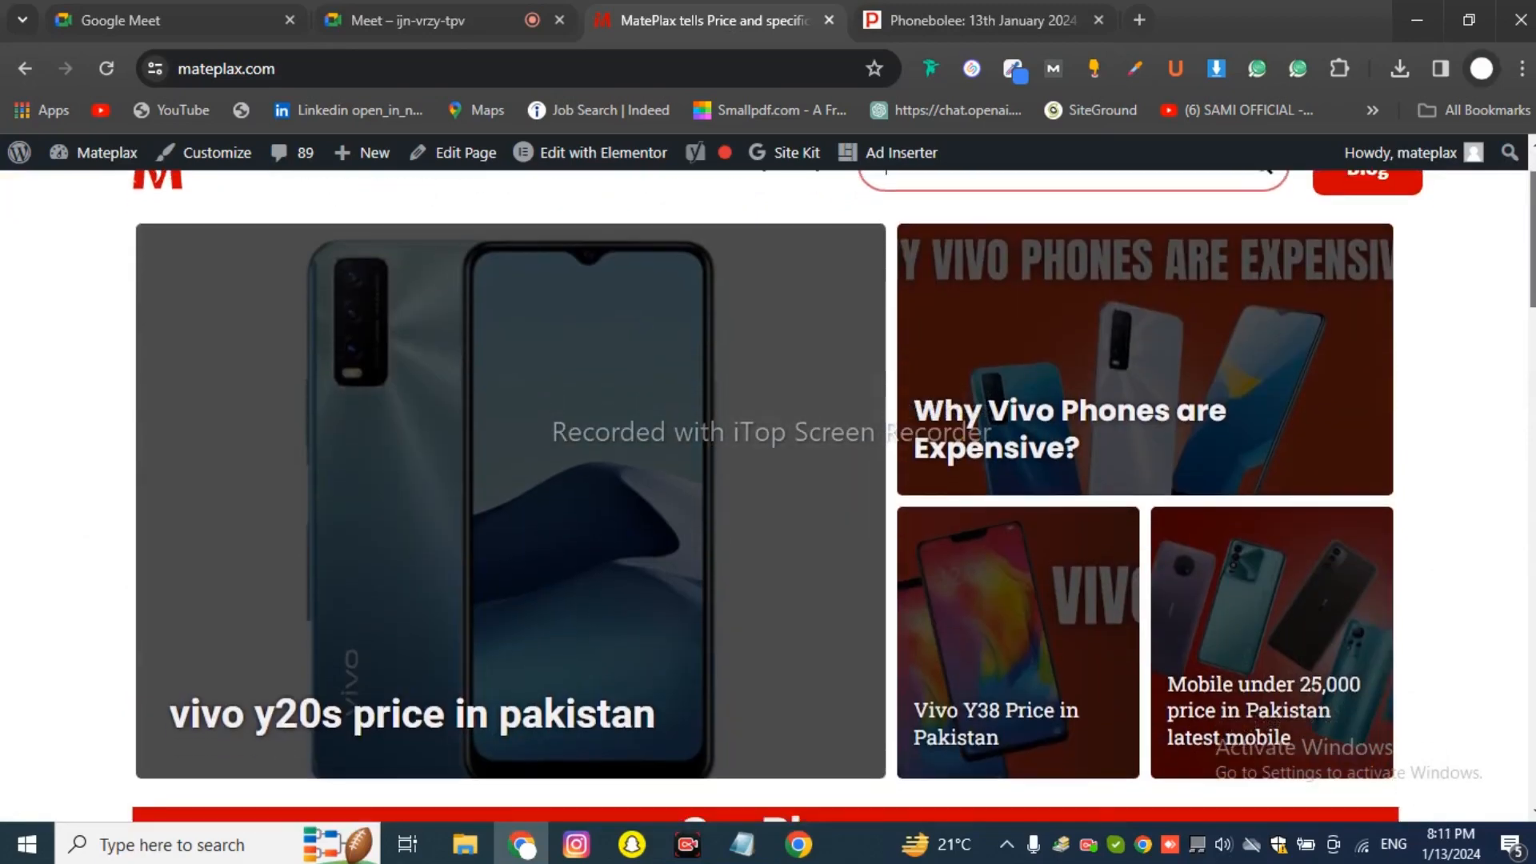
pyautogui.moveTo(1533, 259); pyautogui.dragTo(1533, 267)
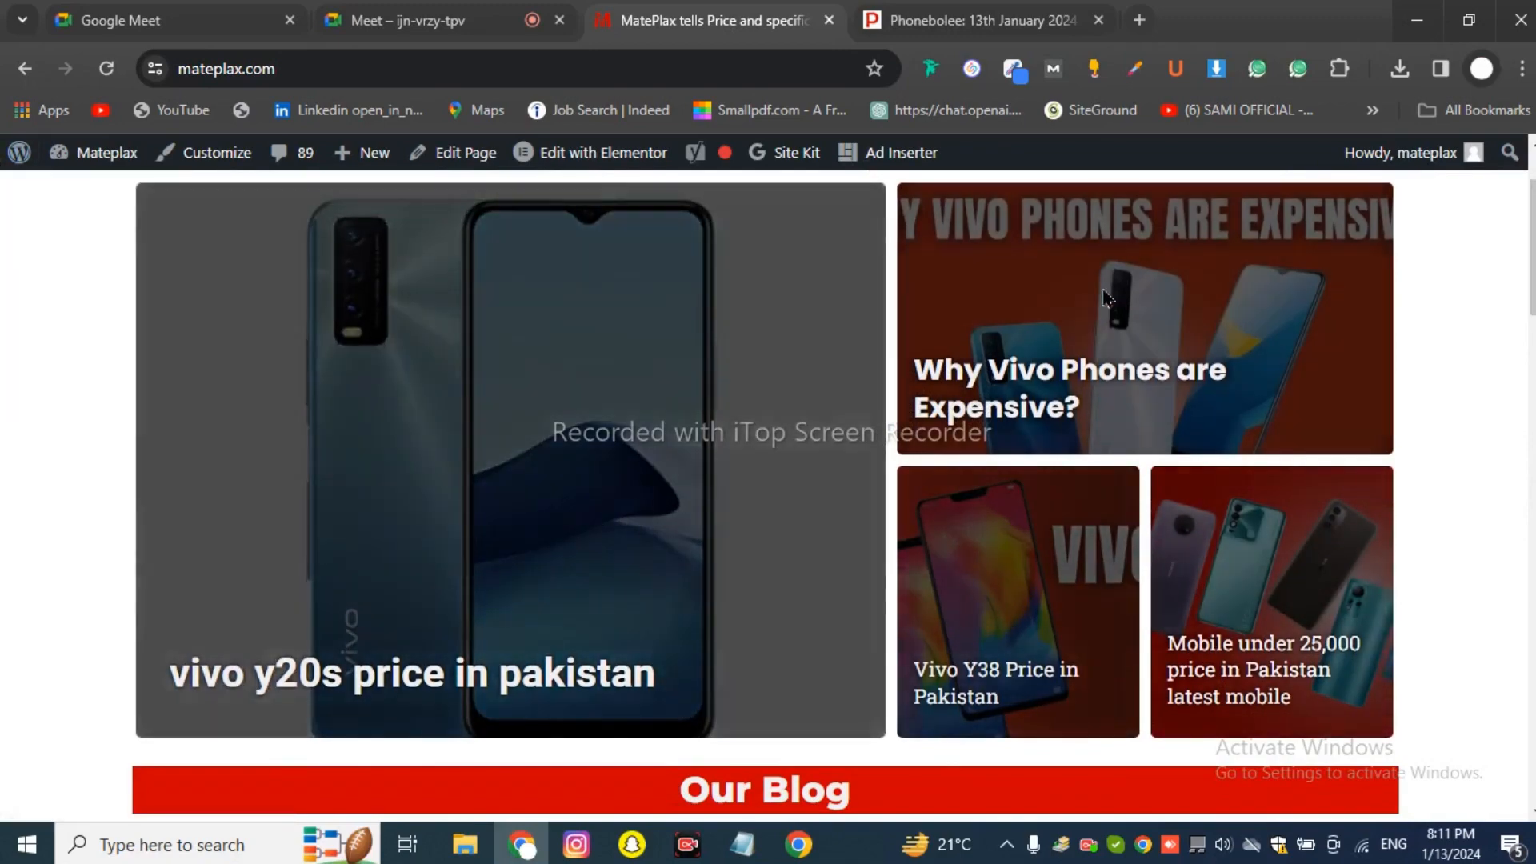
pyautogui.scroll(-15, 960, 425)
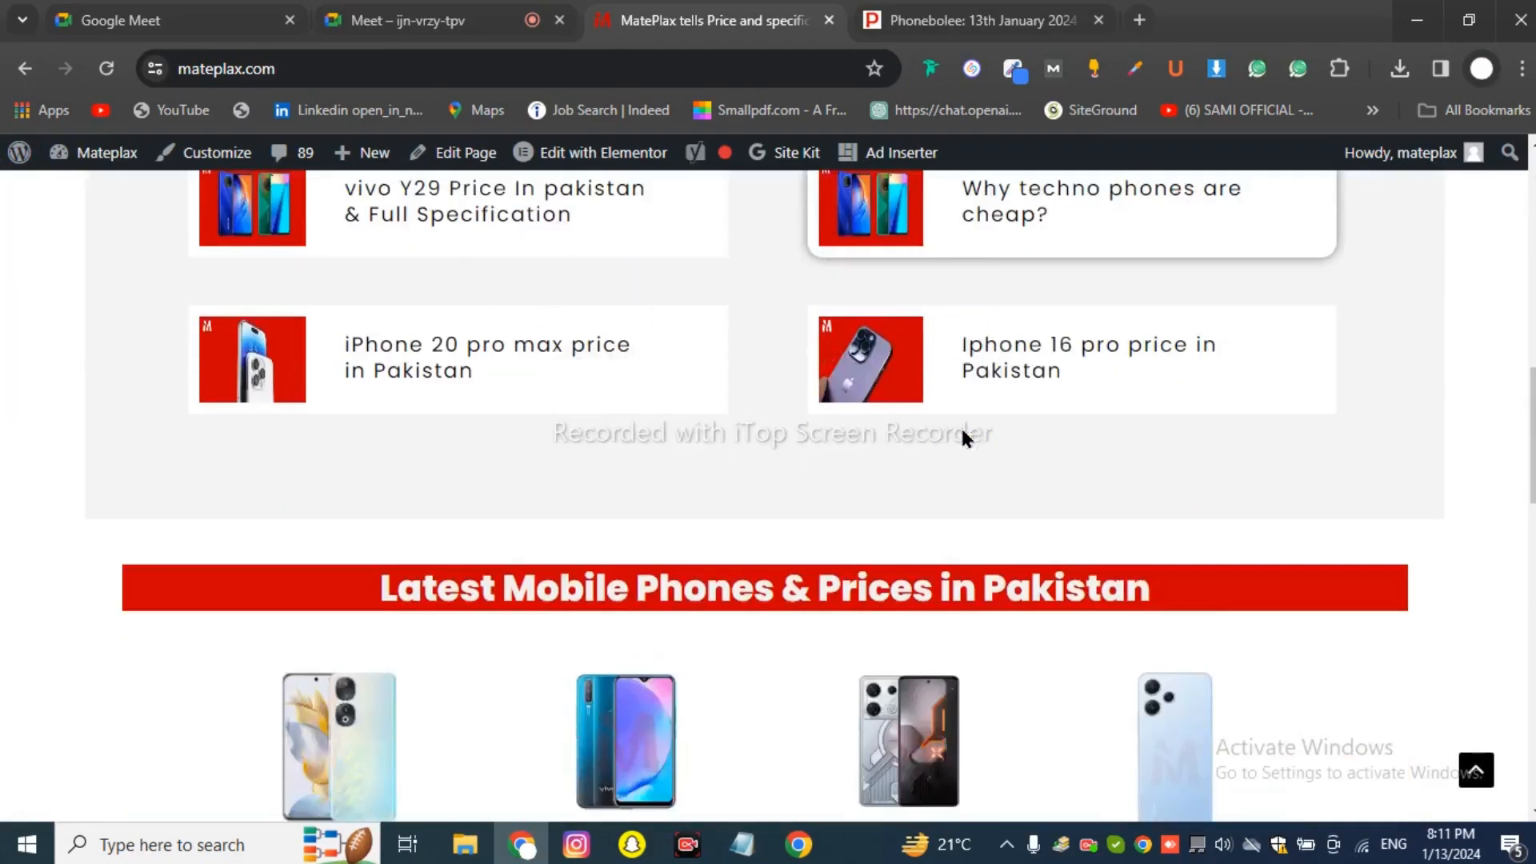
pyautogui.scroll(-12, 962, 438)
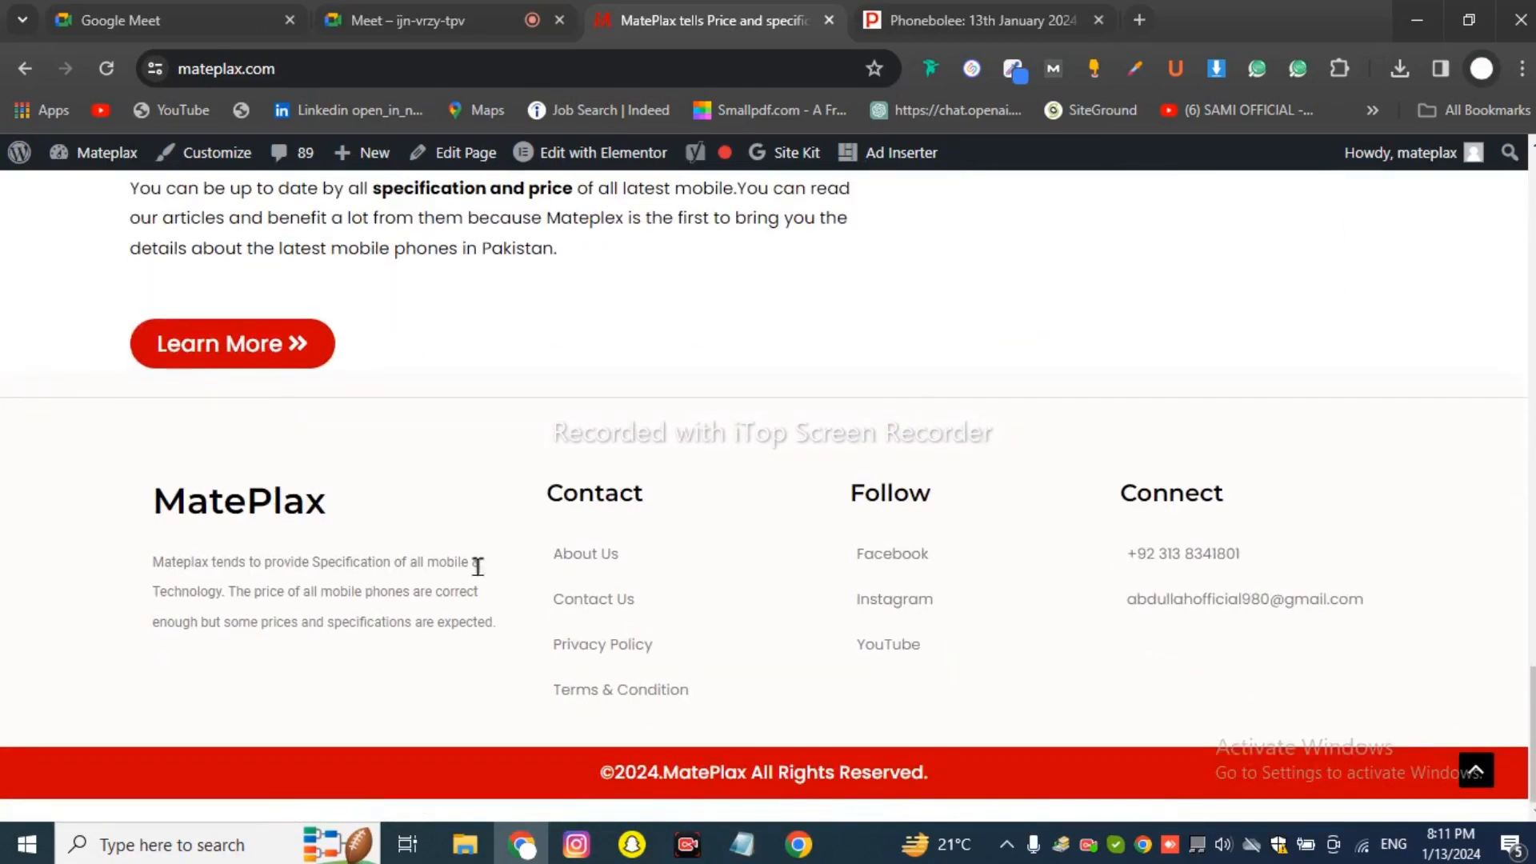
pyautogui.scroll(9, 477, 567)
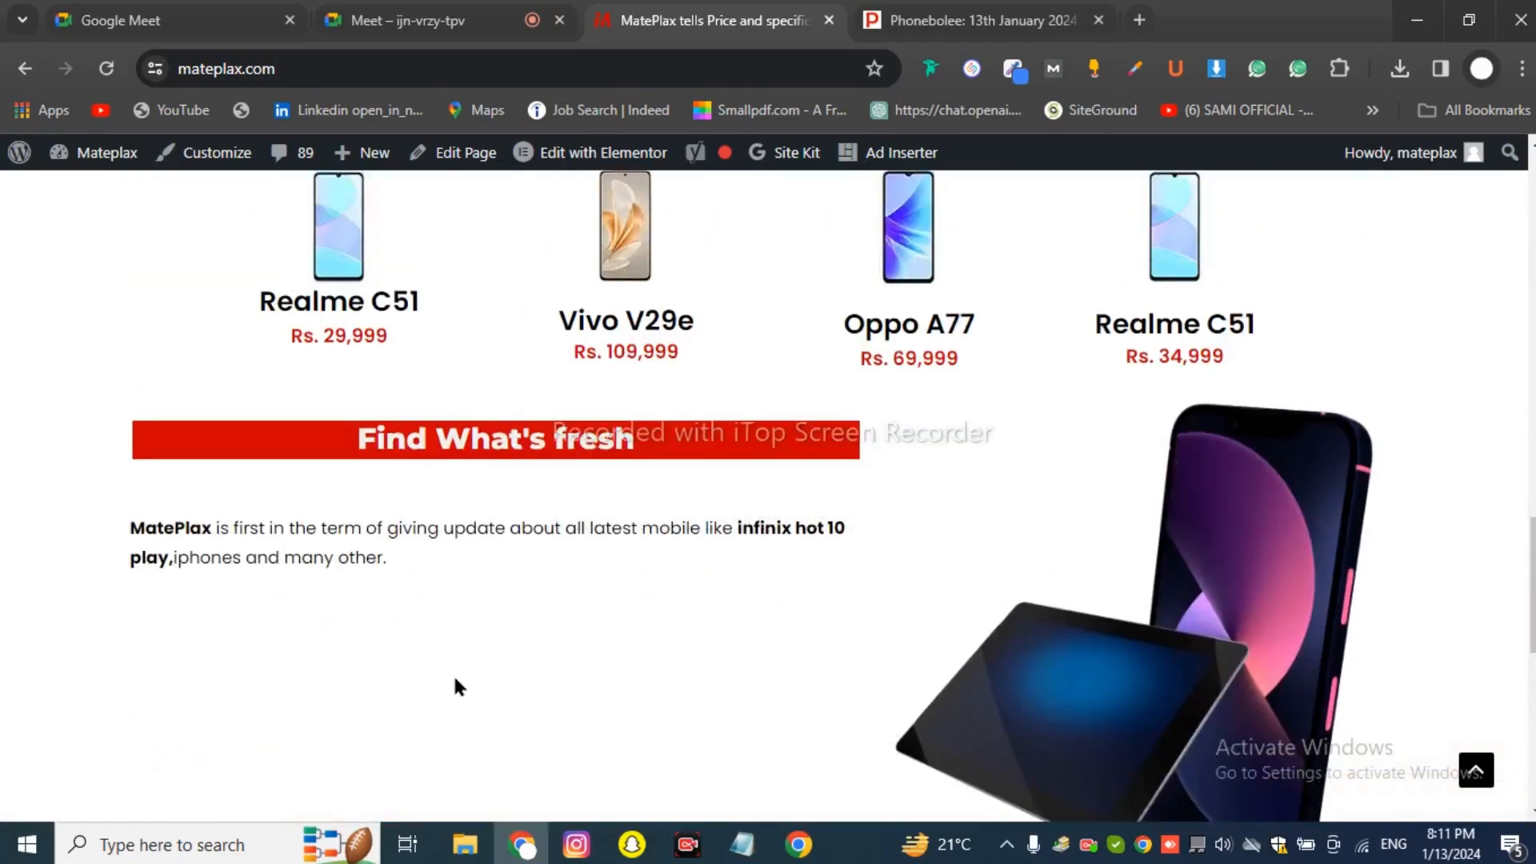
pyautogui.scroll(-6, 472, 677)
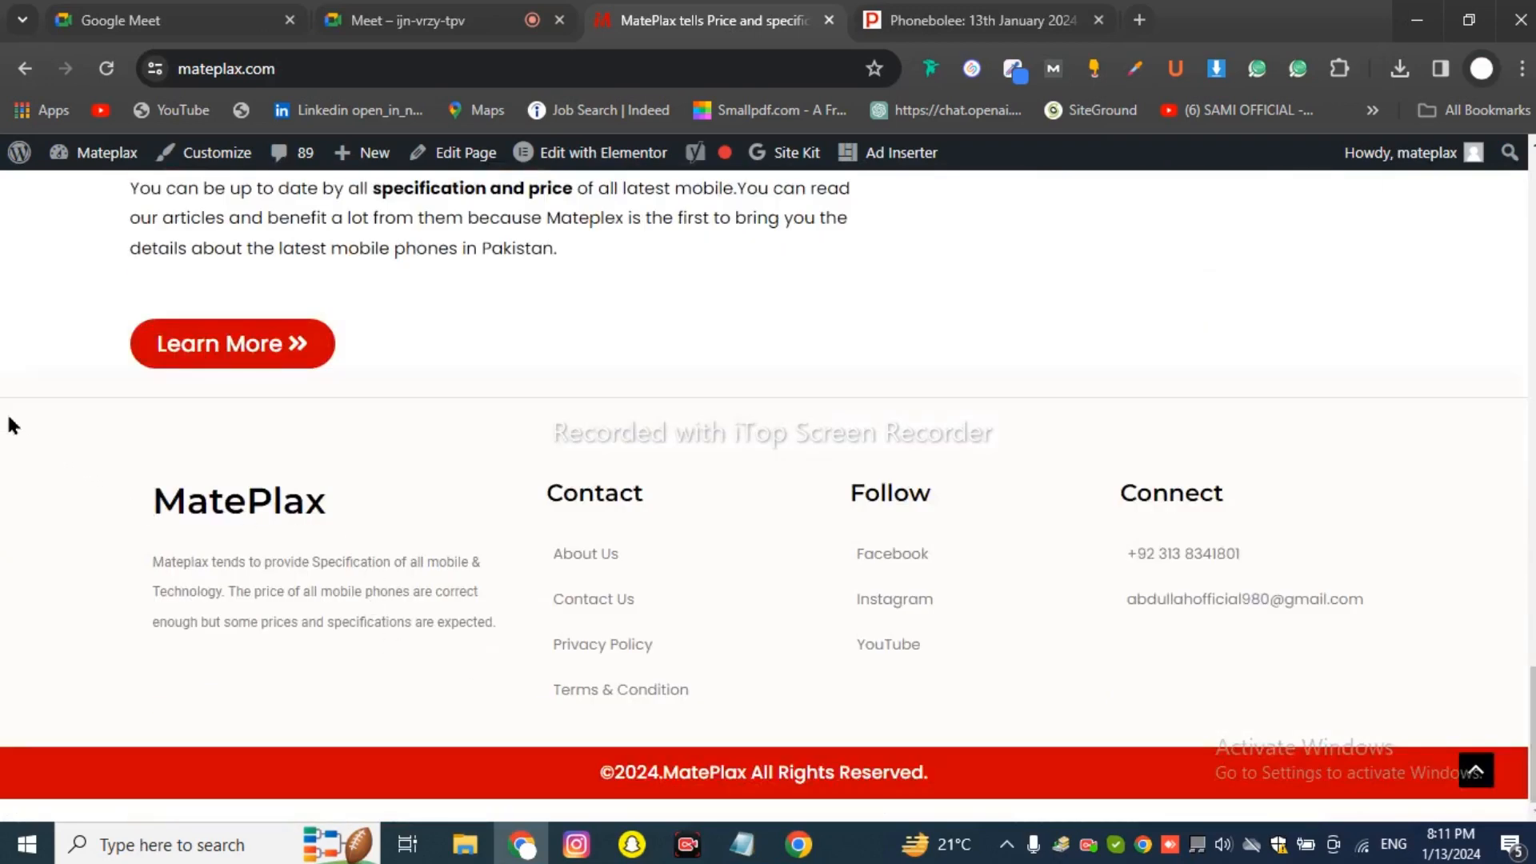
# Highlight the footer text, the Facebook, Instagram and YouTube links, and the copyright line.
pyautogui.moveTo(8, 418); pyautogui.dragTo(1506, 682)
pyautogui.click(1447, 649)
pyautogui.moveTo(853, 552); pyautogui.dragTo(977, 638)
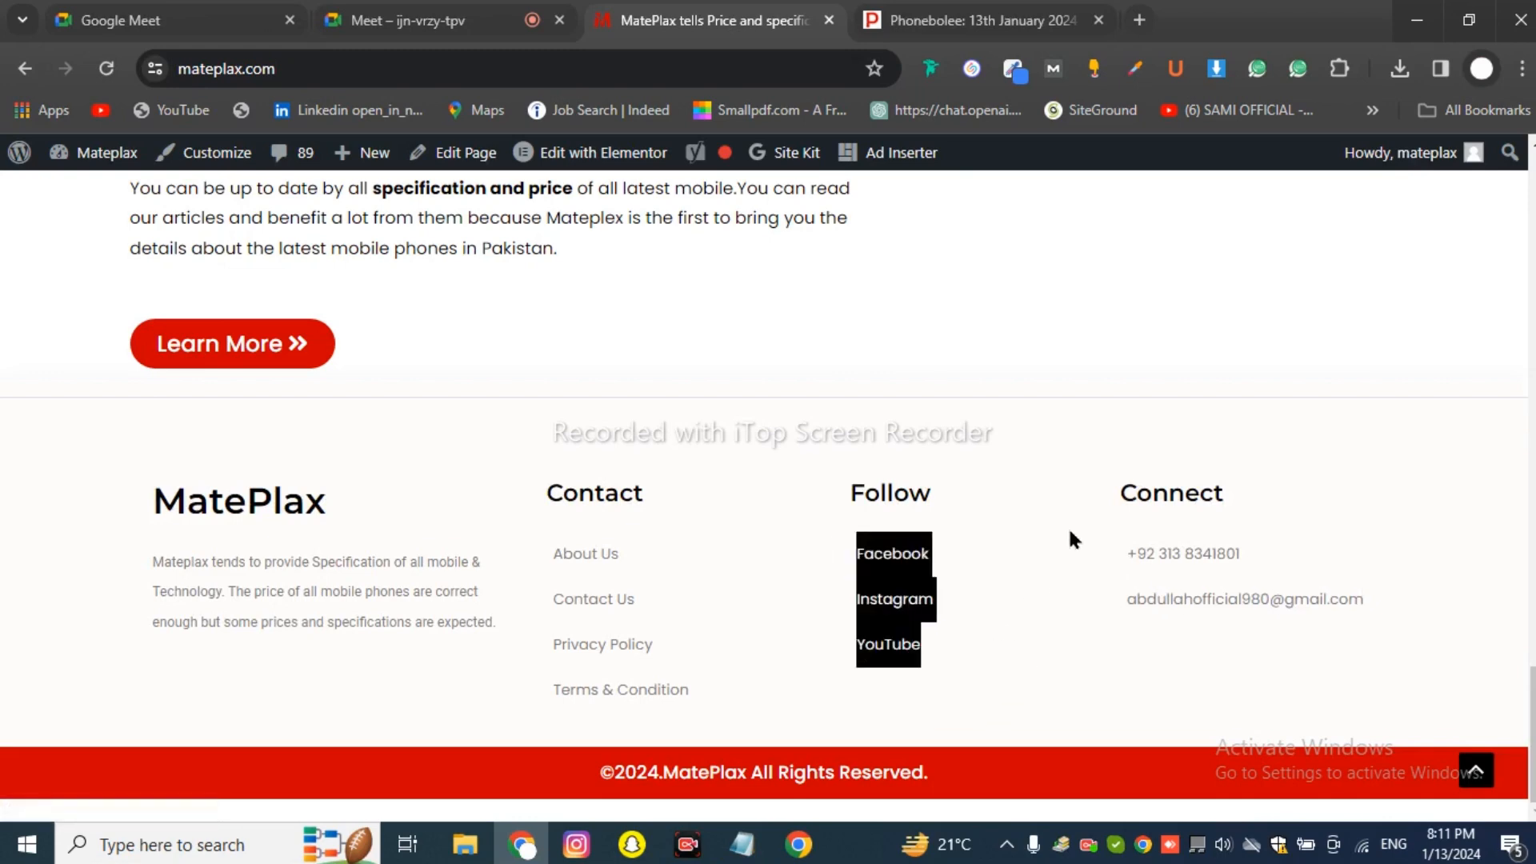
pyautogui.click(1082, 485)
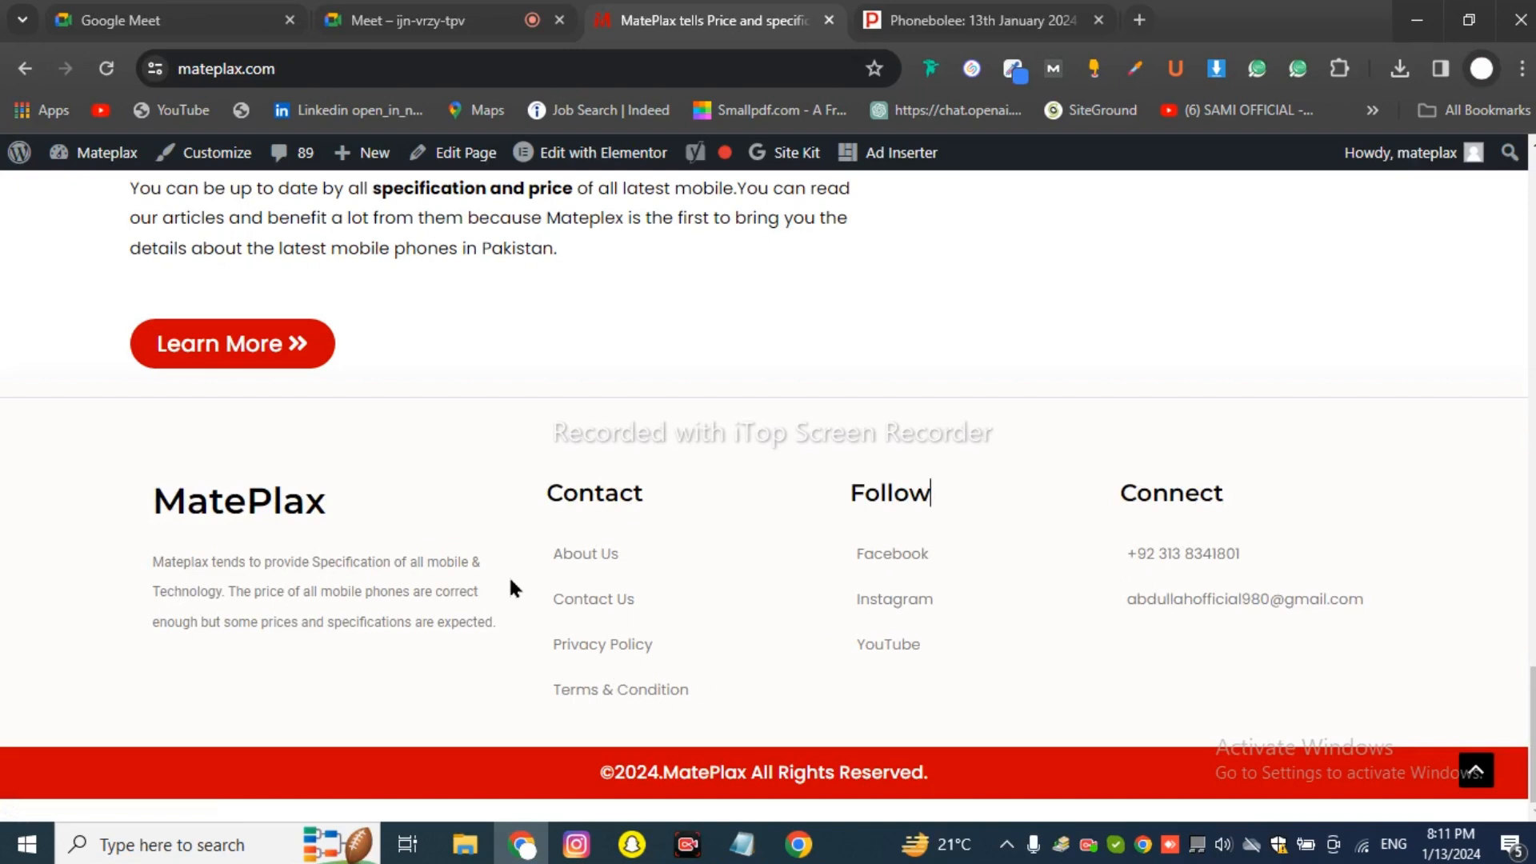
pyautogui.moveTo(598, 772); pyautogui.dragTo(560, 792)
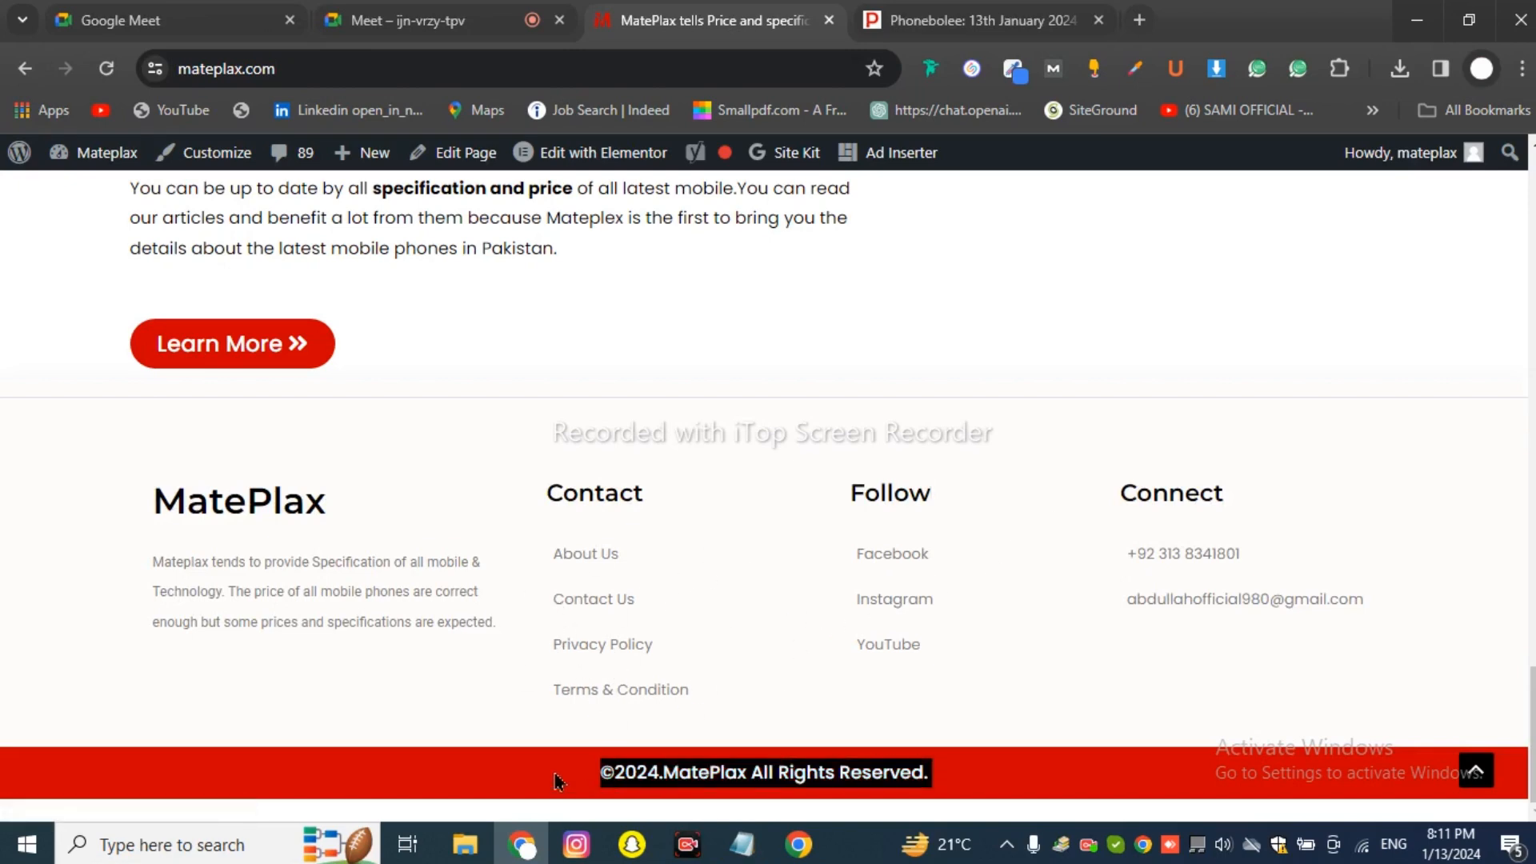
pyautogui.click(558, 781)
# Open the '10 Reasons Why iPhone is Expensive in Pakistan?' post from Our Blog.
pyautogui.scroll(15, 501, 710)
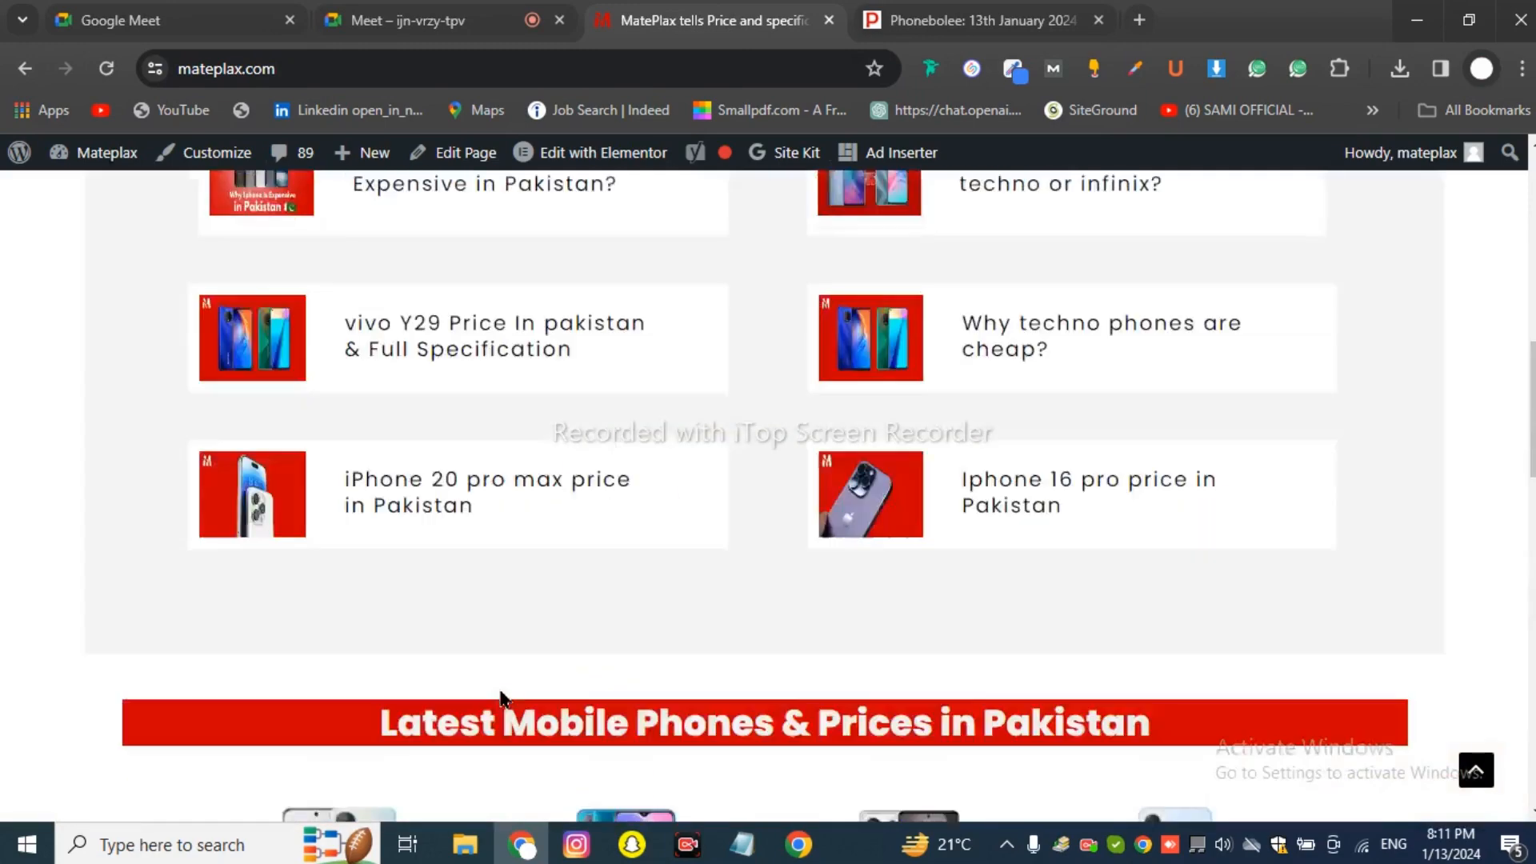
pyautogui.scroll(-9, 888, 416)
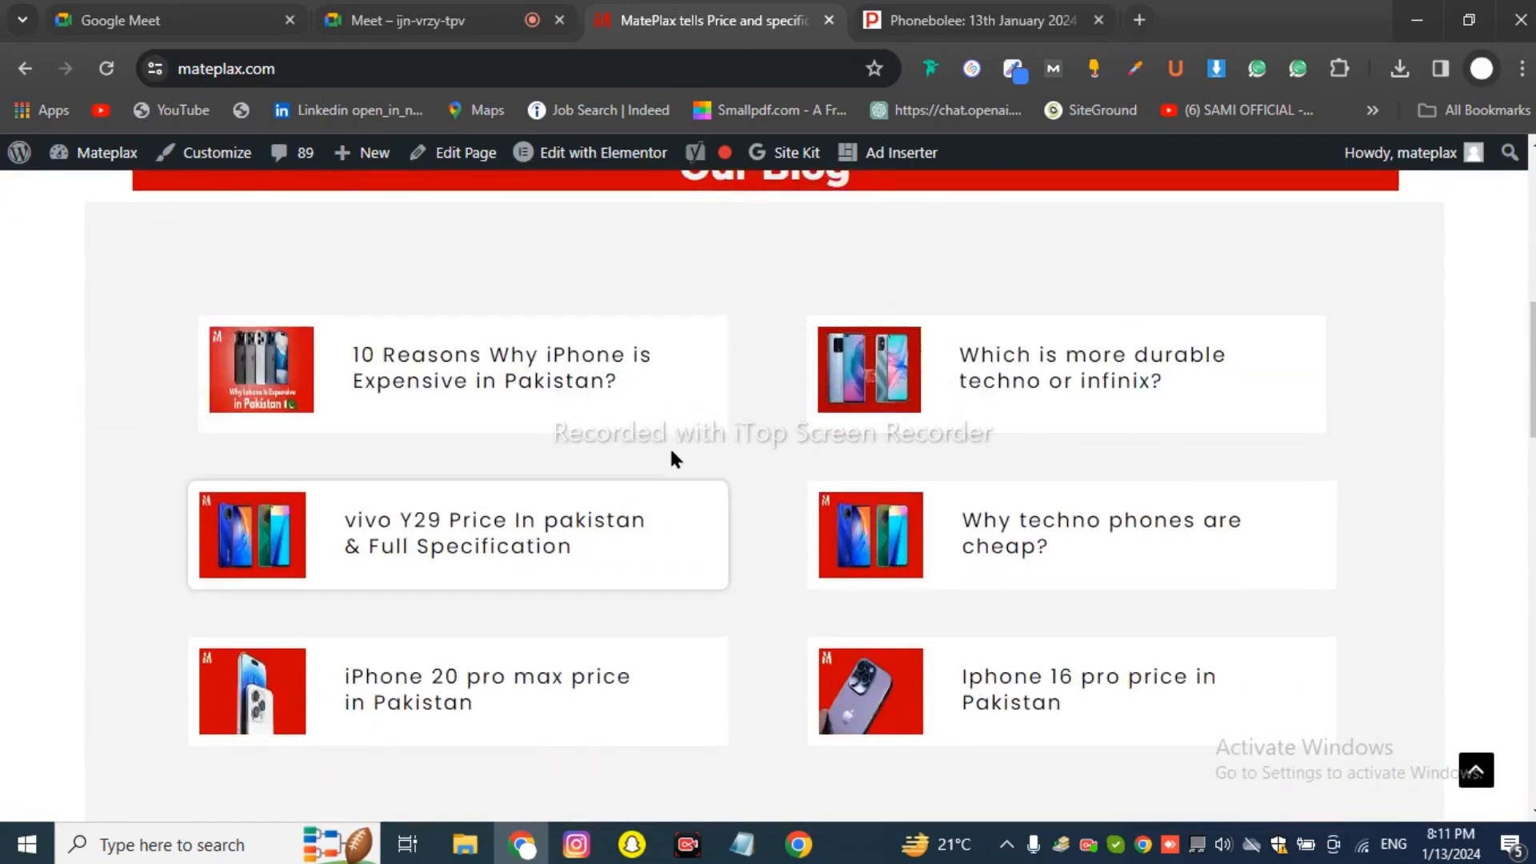
pyautogui.click(573, 383)
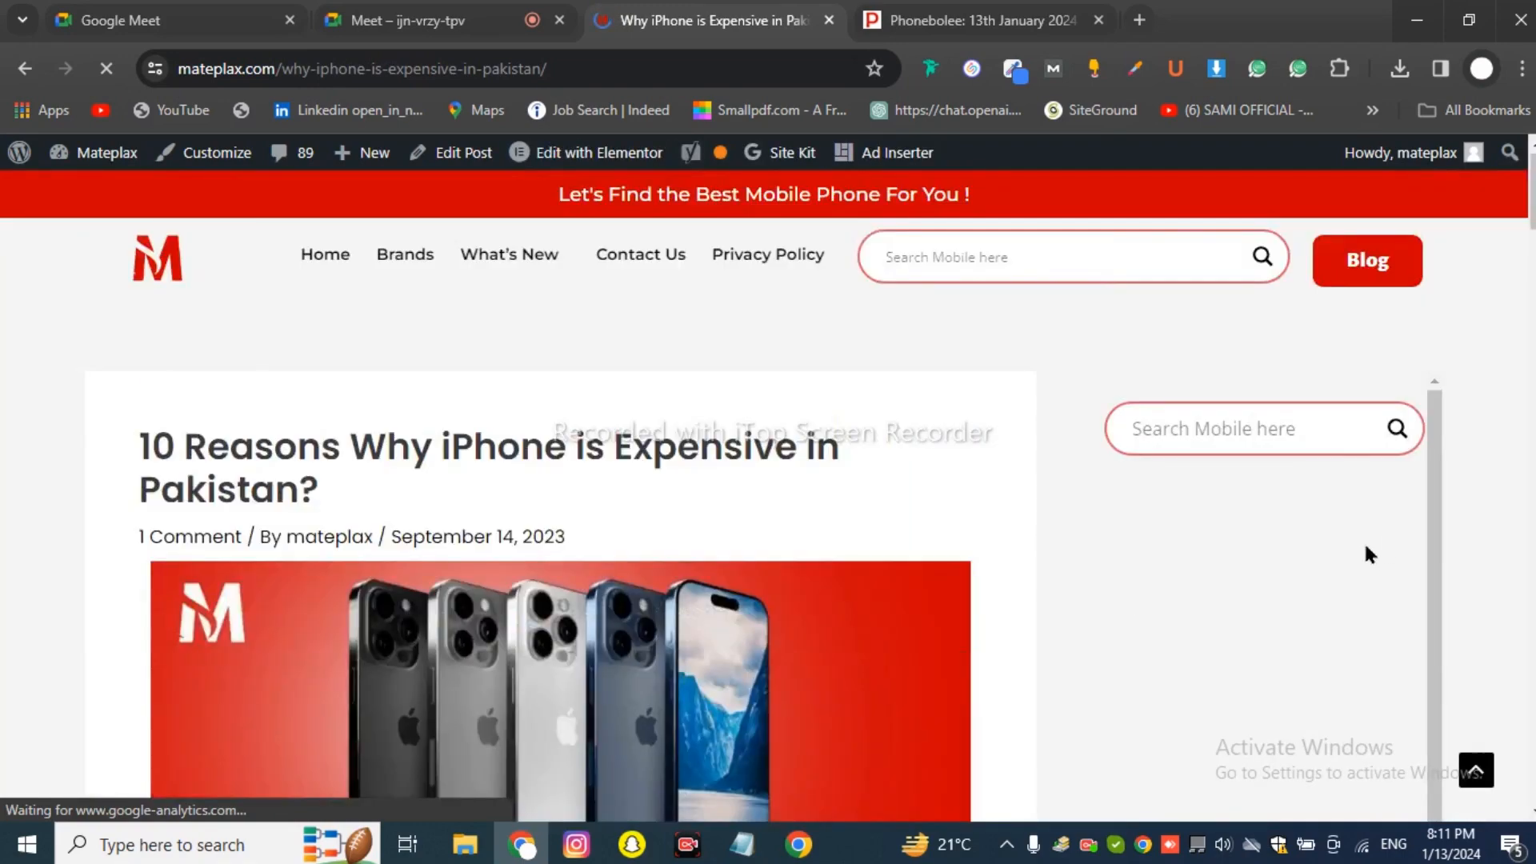
# Scroll through the iPhone article and sidebar to the footer, then back to the top.
pyautogui.scroll(-8, 1263, 608)
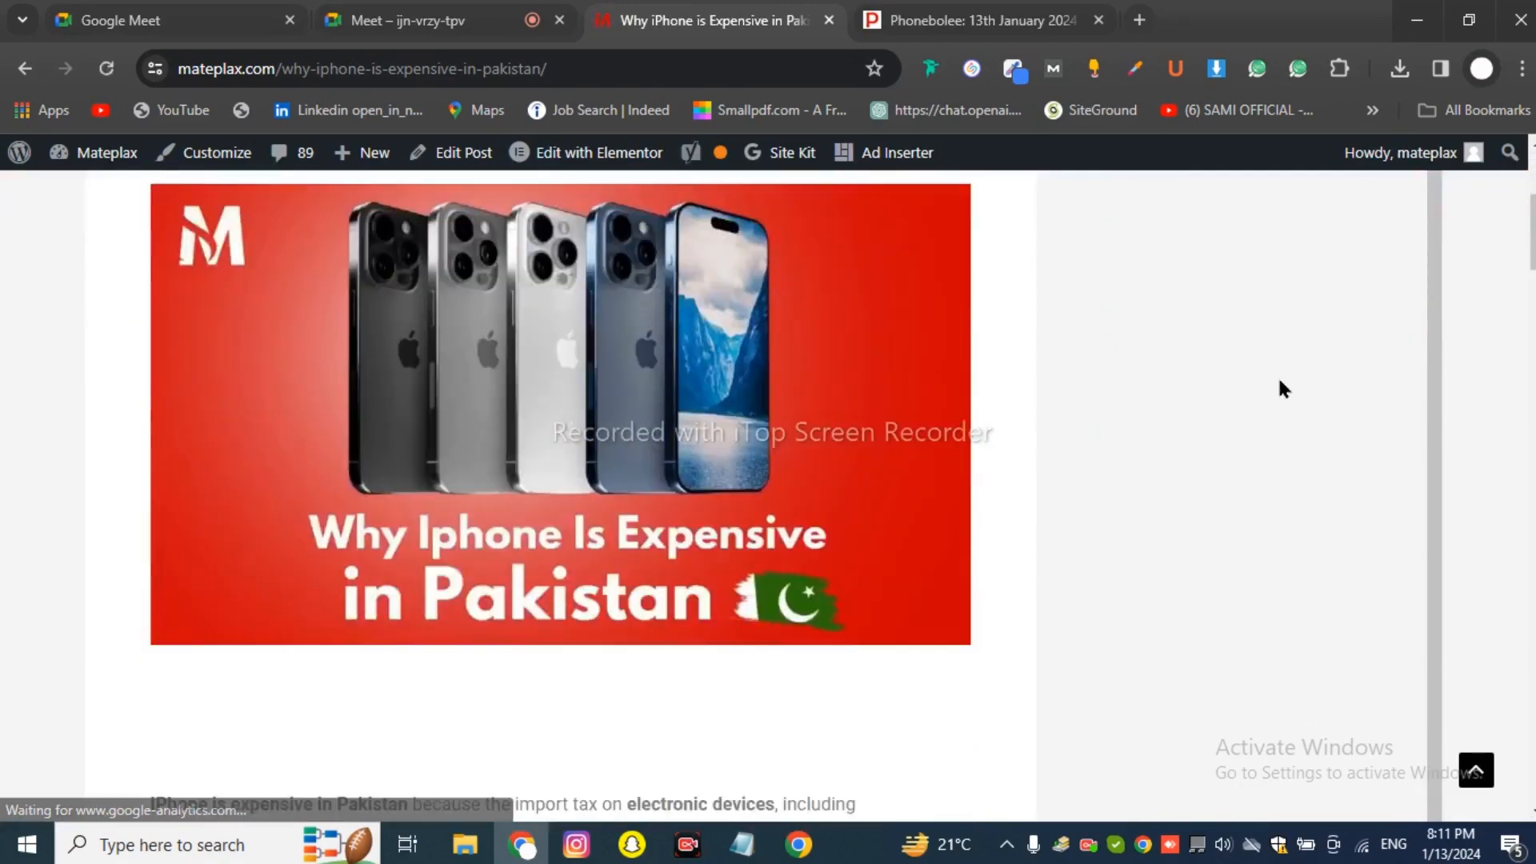
pyautogui.scroll(-20, 1286, 543)
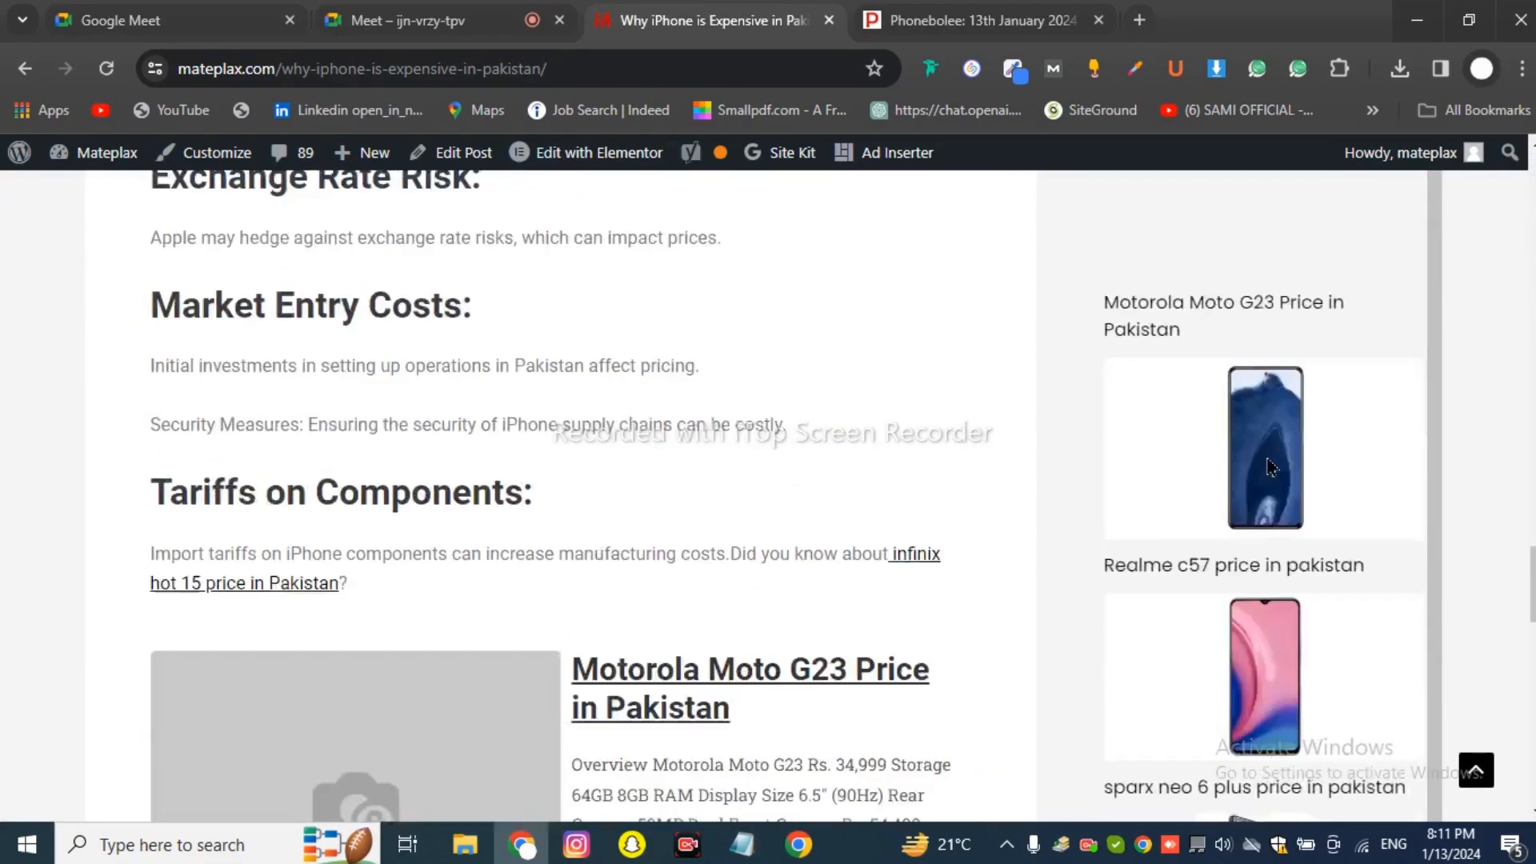
pyautogui.scroll(13, 1264, 464)
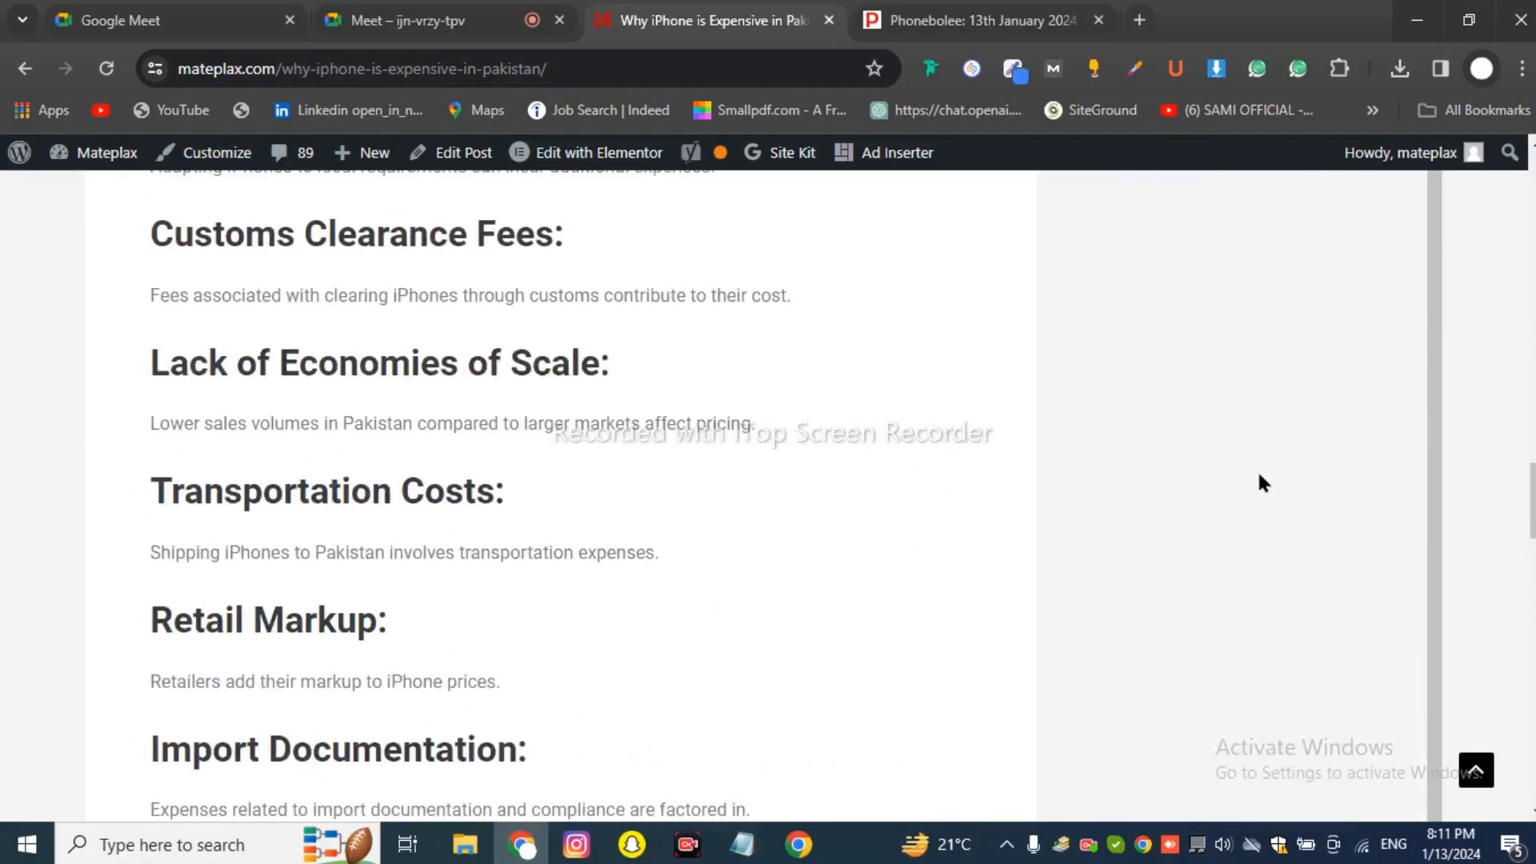
pyautogui.scroll(-11, 1272, 440)
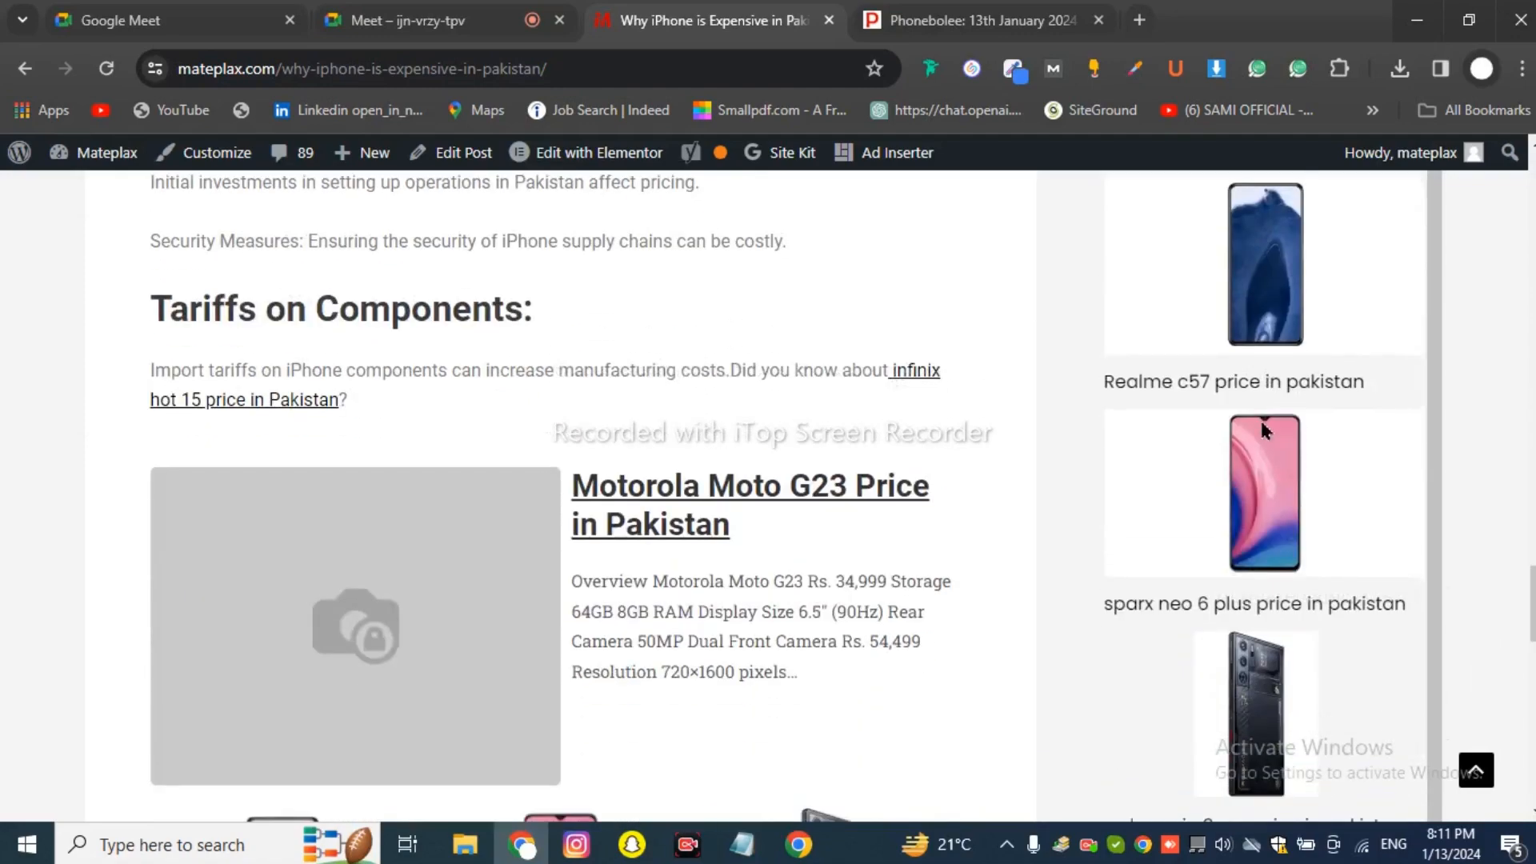
pyautogui.scroll(2, 1248, 384)
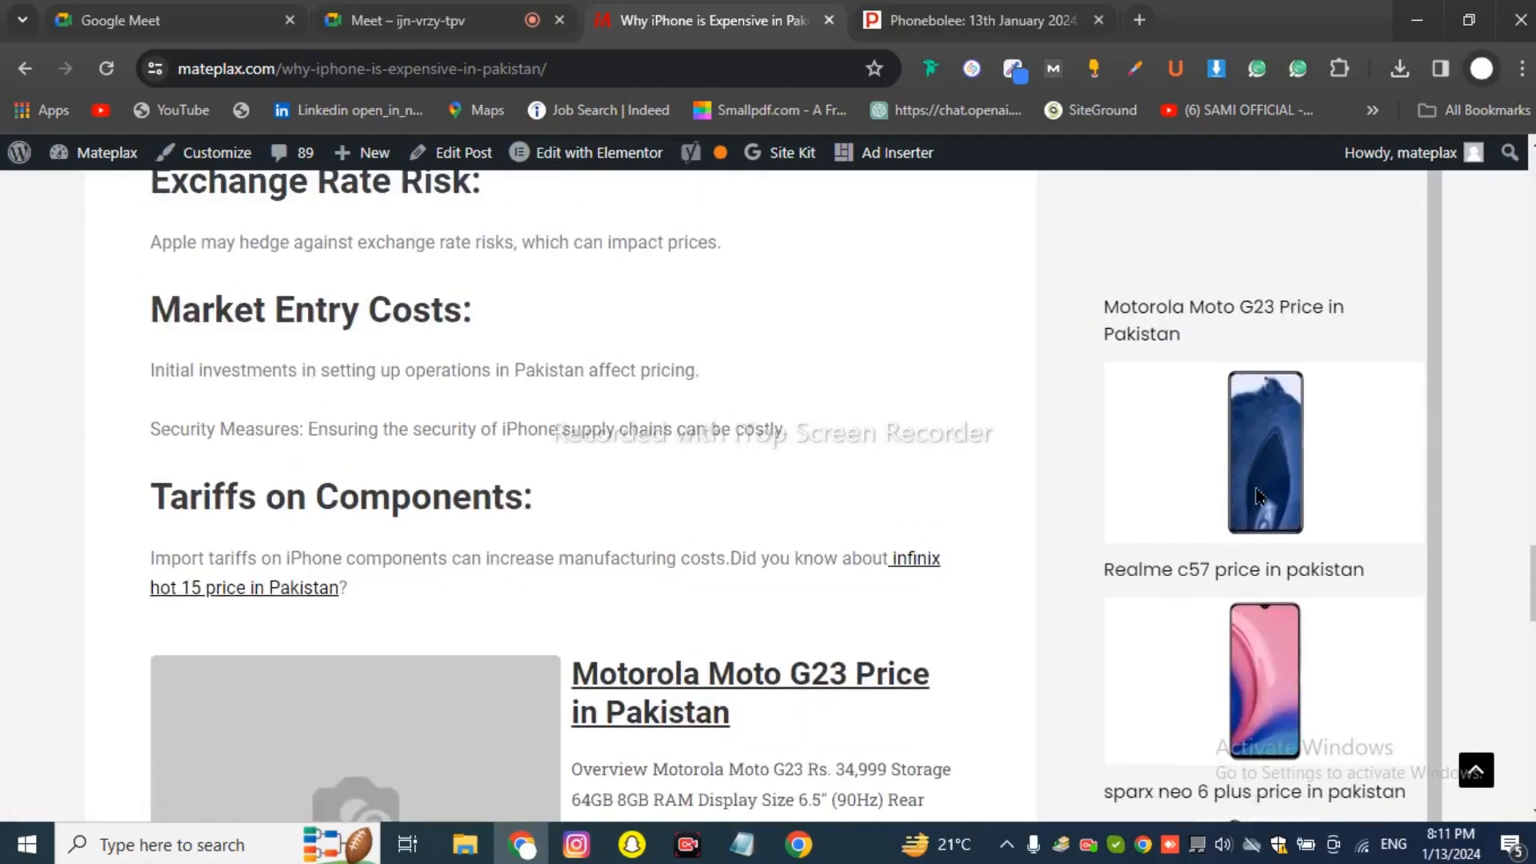
pyautogui.scroll(-5, 1256, 496)
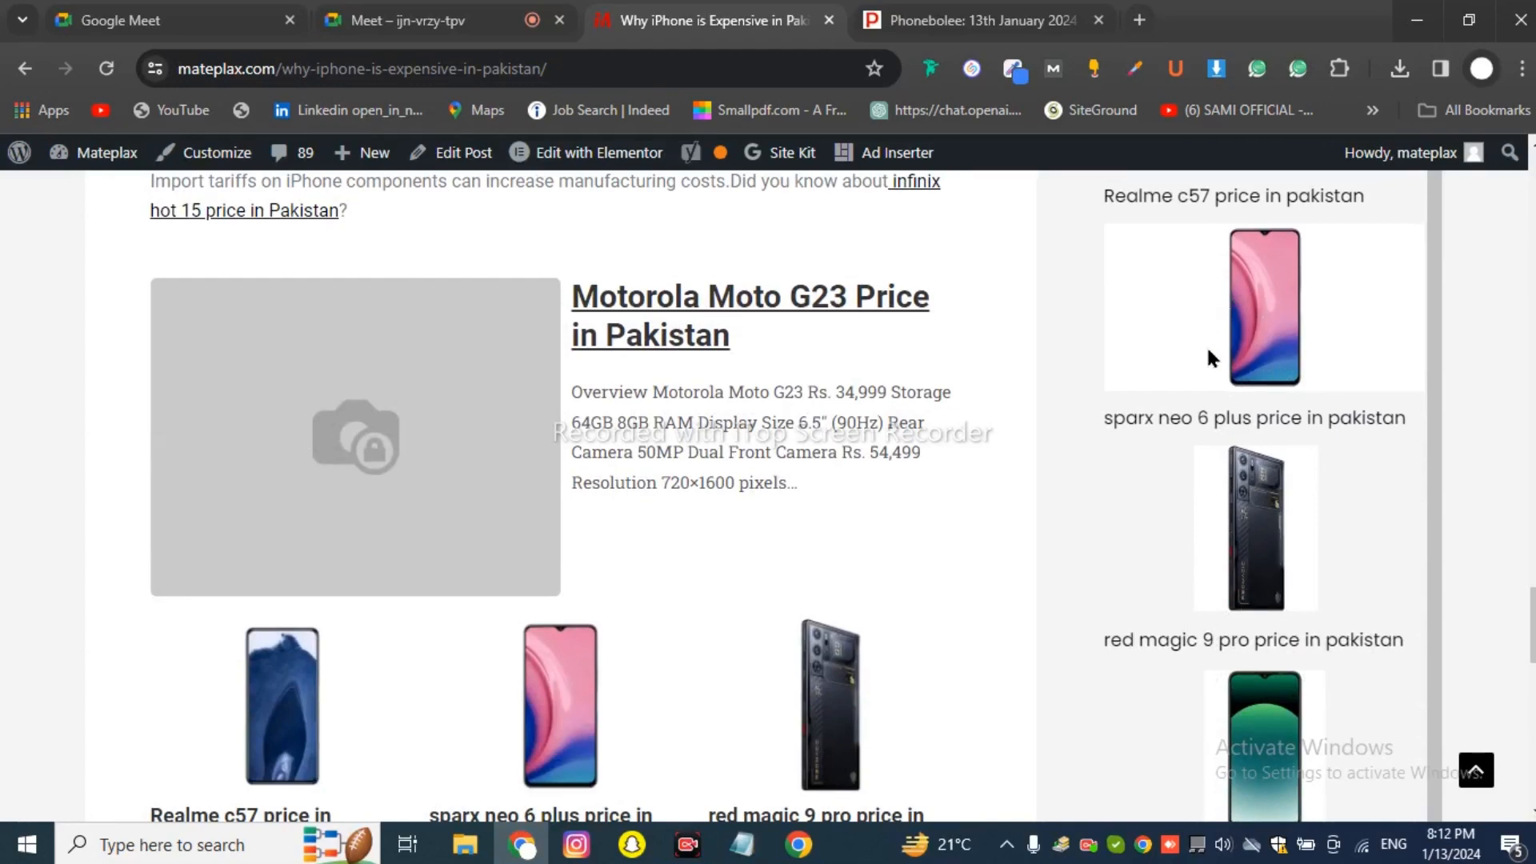
pyautogui.scroll(7, 1245, 454)
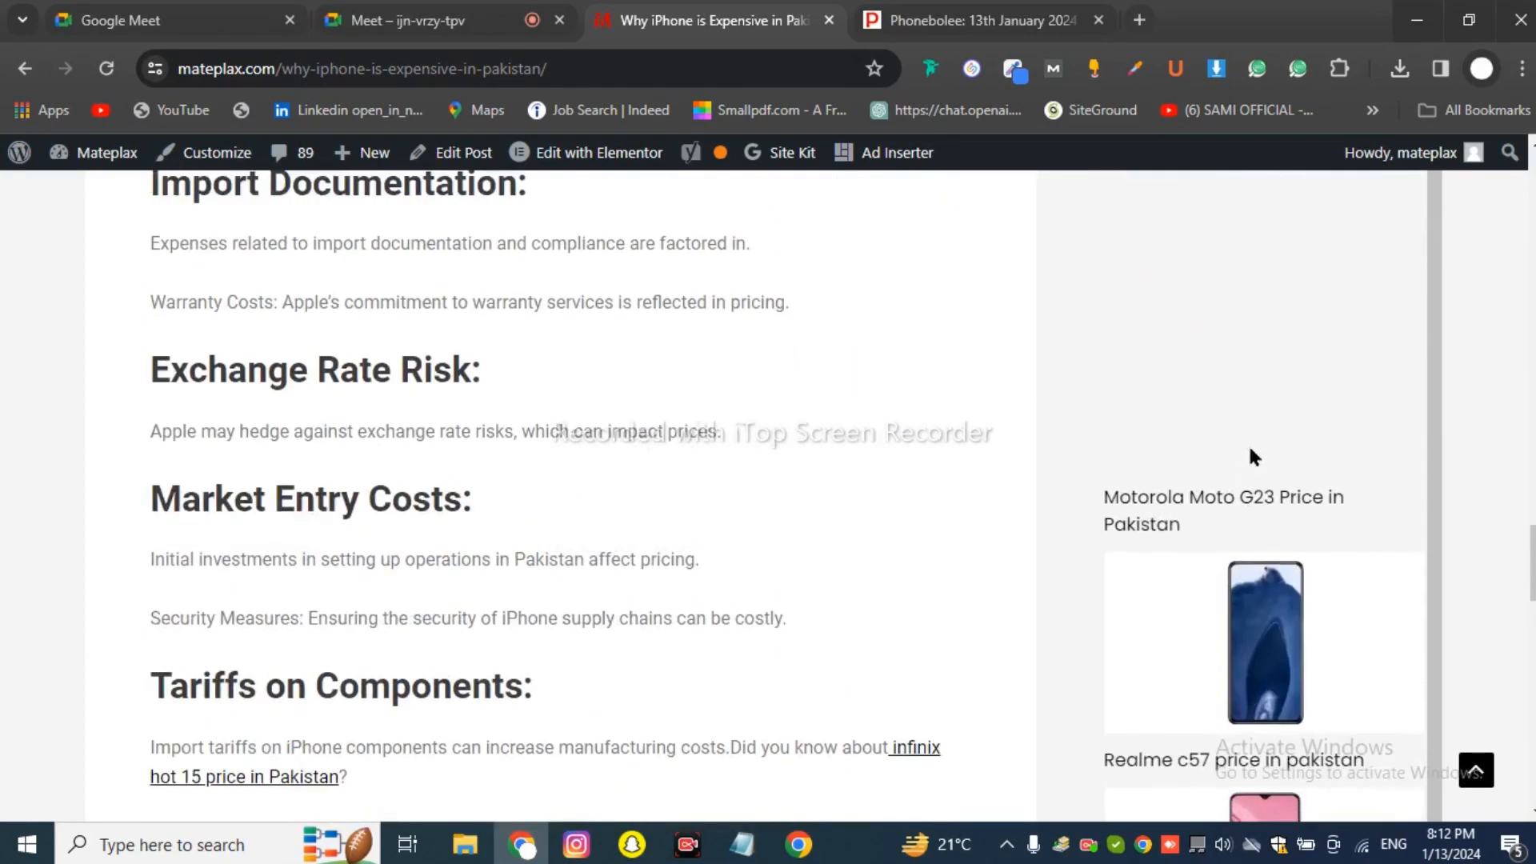
pyautogui.scroll(-15, 1250, 450)
pyautogui.scroll(8, 1255, 452)
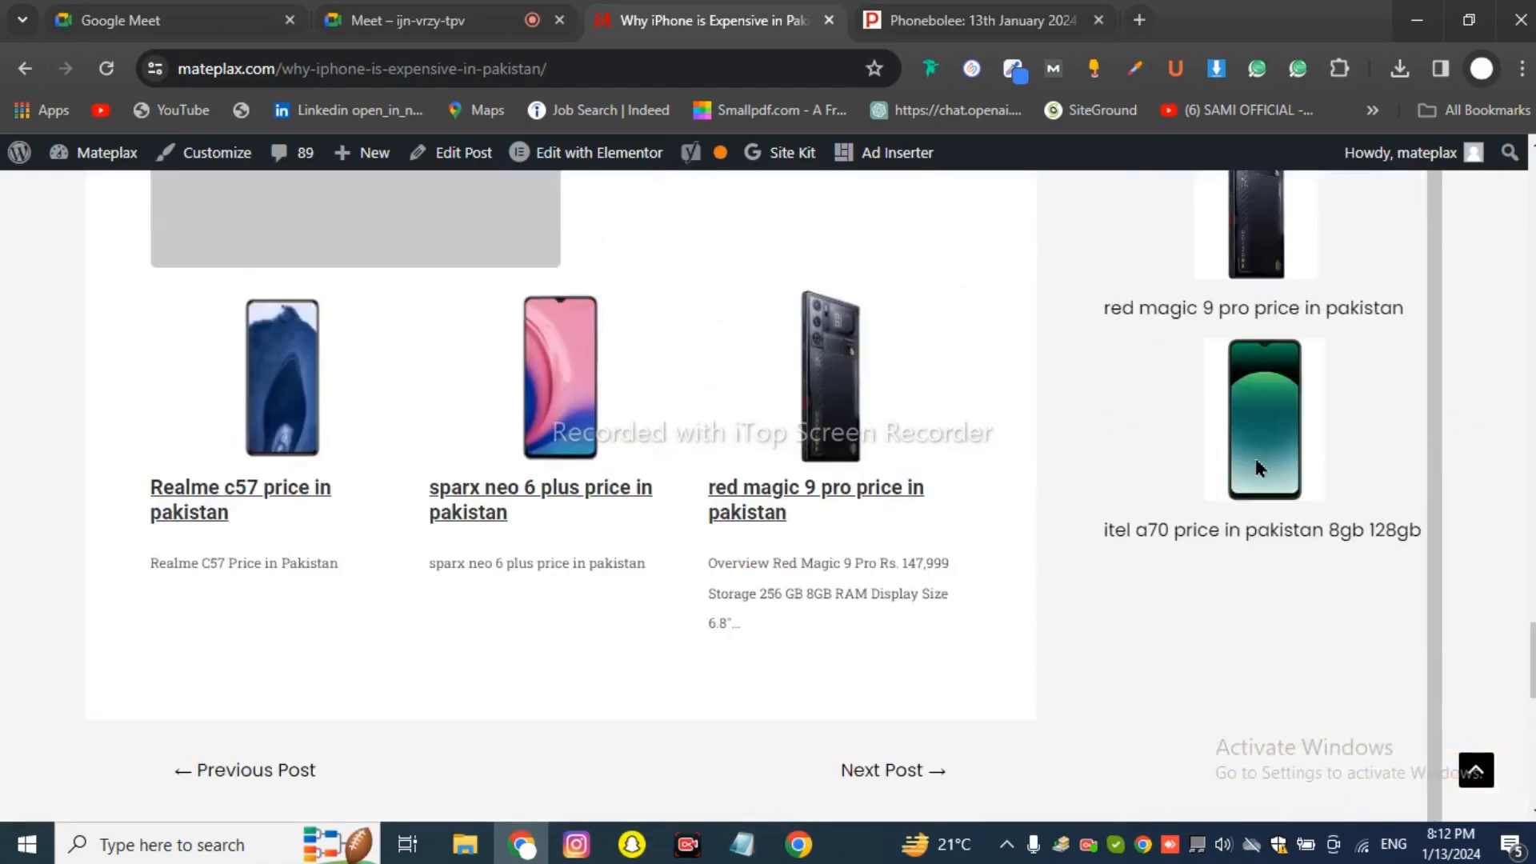
pyautogui.scroll(-8, 1255, 458)
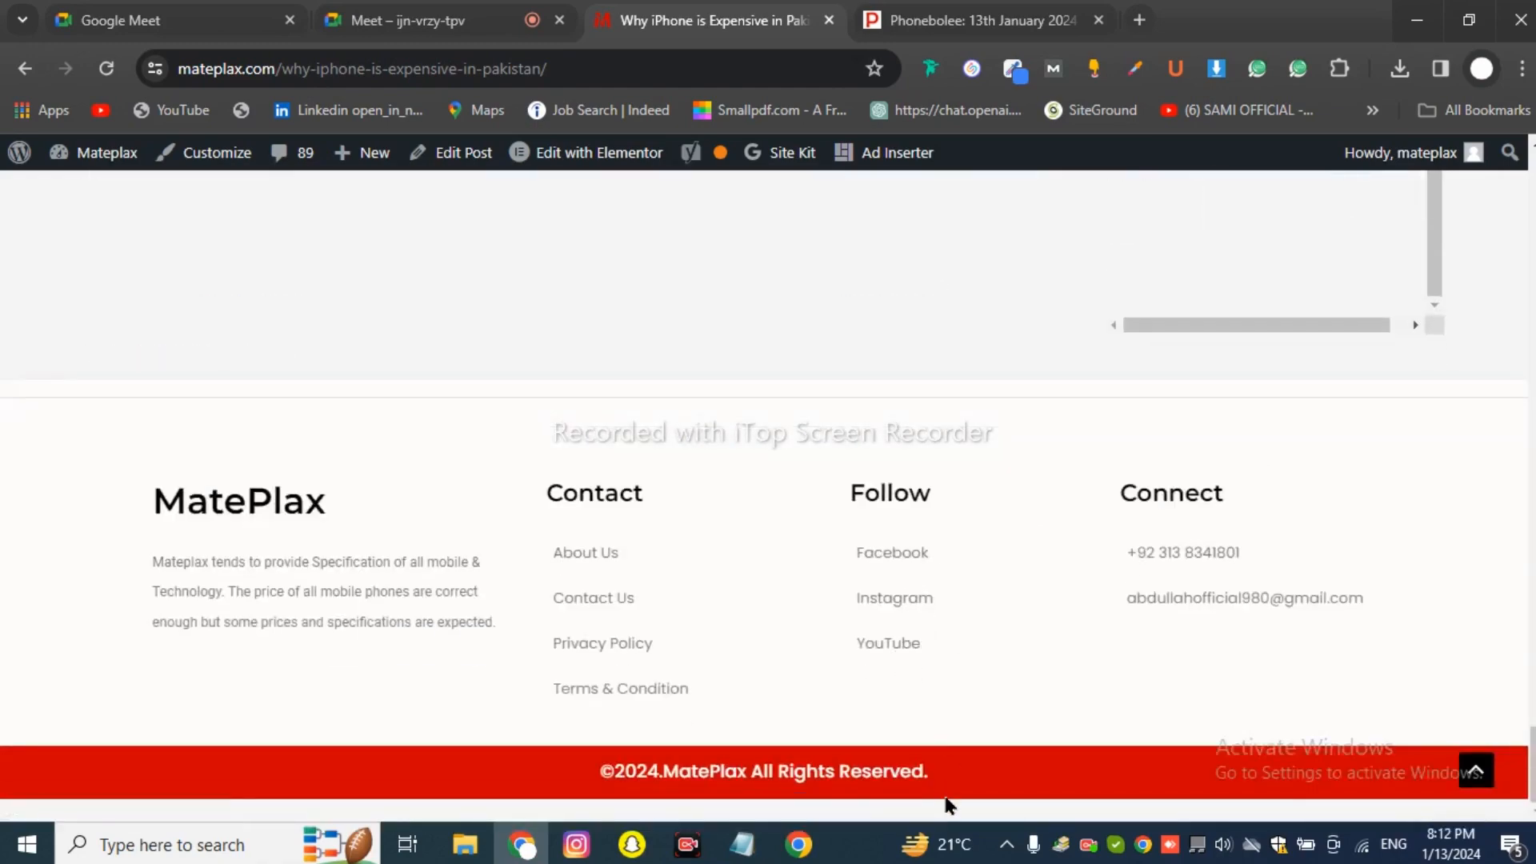
pyautogui.scroll(20, 1042, 566)
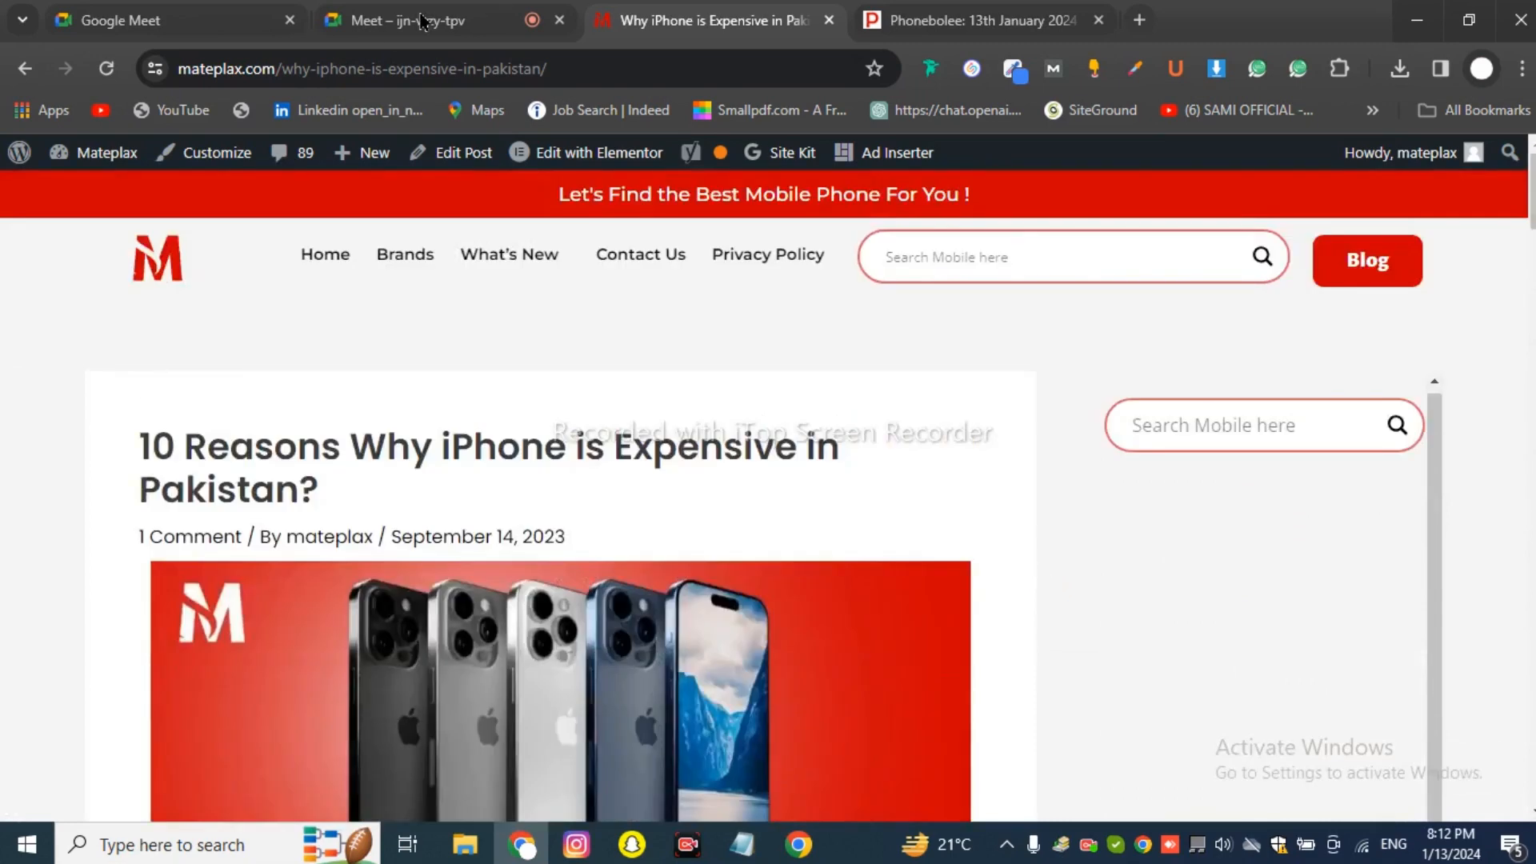
# Glance at the website structure notes in Notepad over the Meet call, then return to Meet.
pyautogui.click(422, 20)
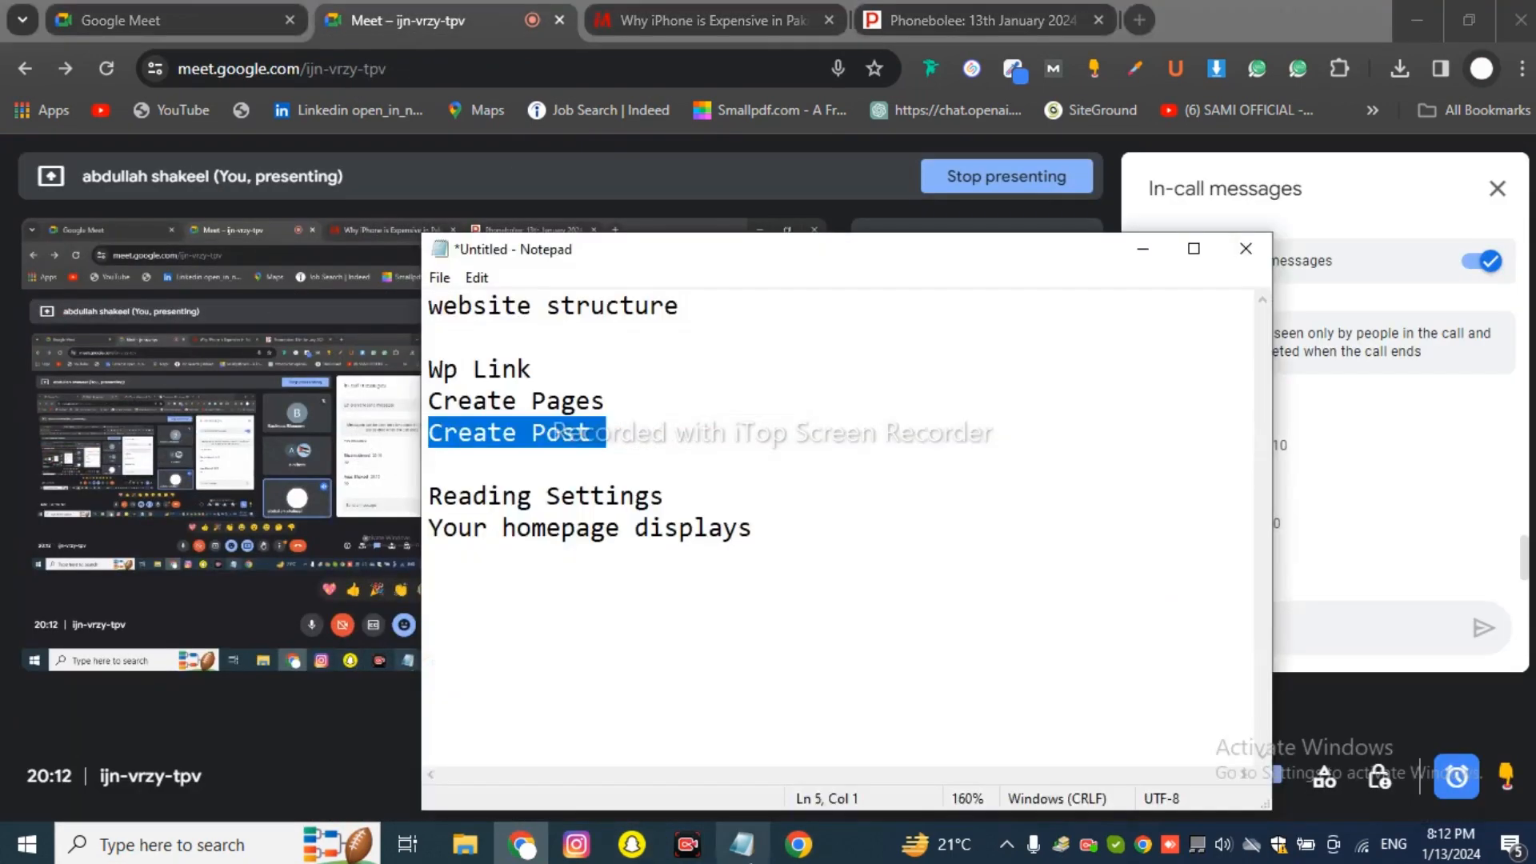
pyautogui.click(743, 844)
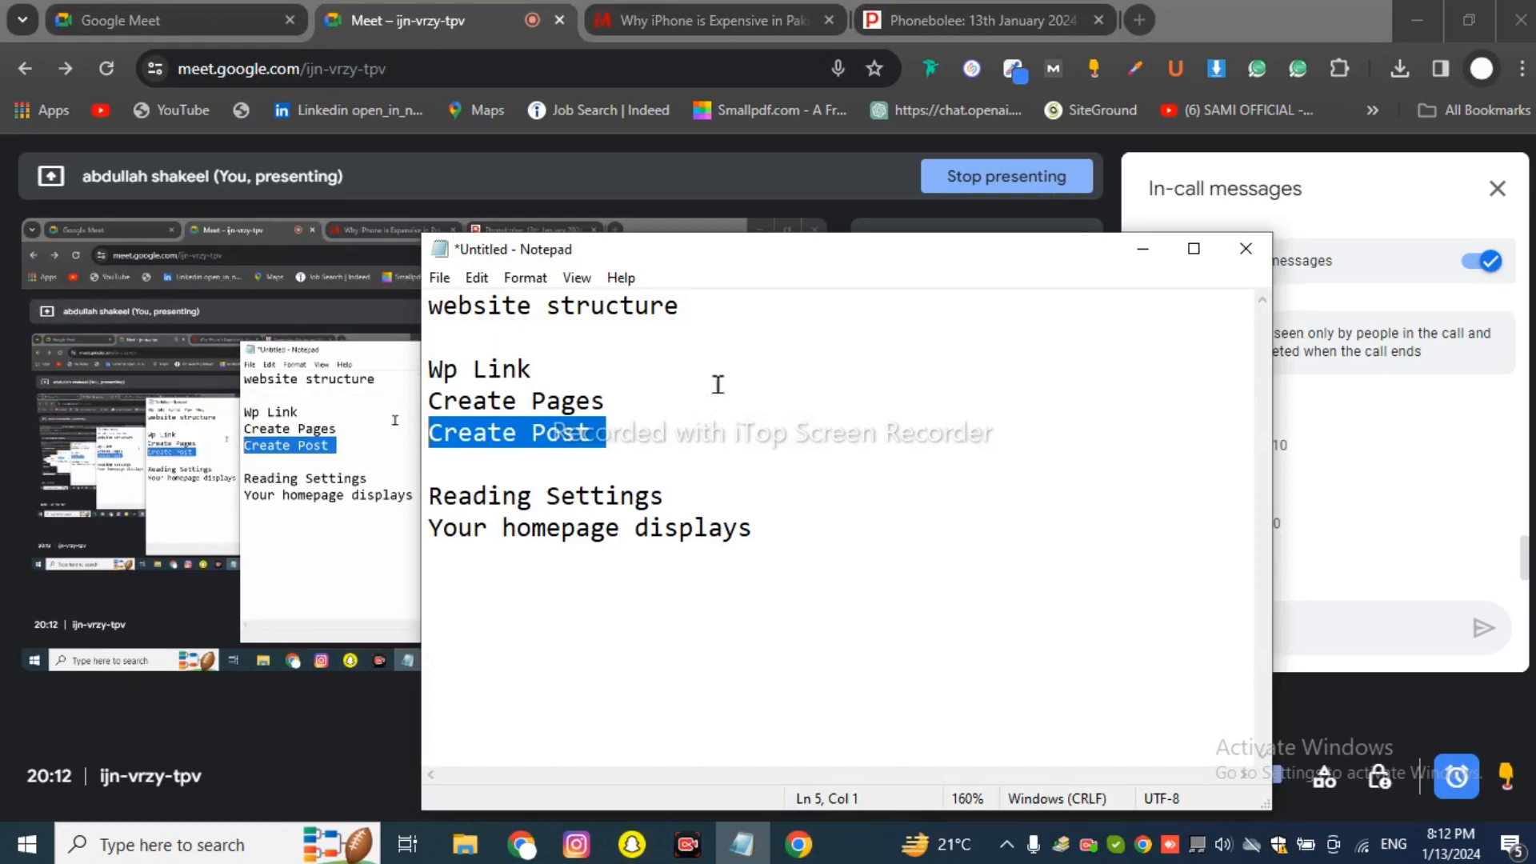
pyautogui.click(724, 309)
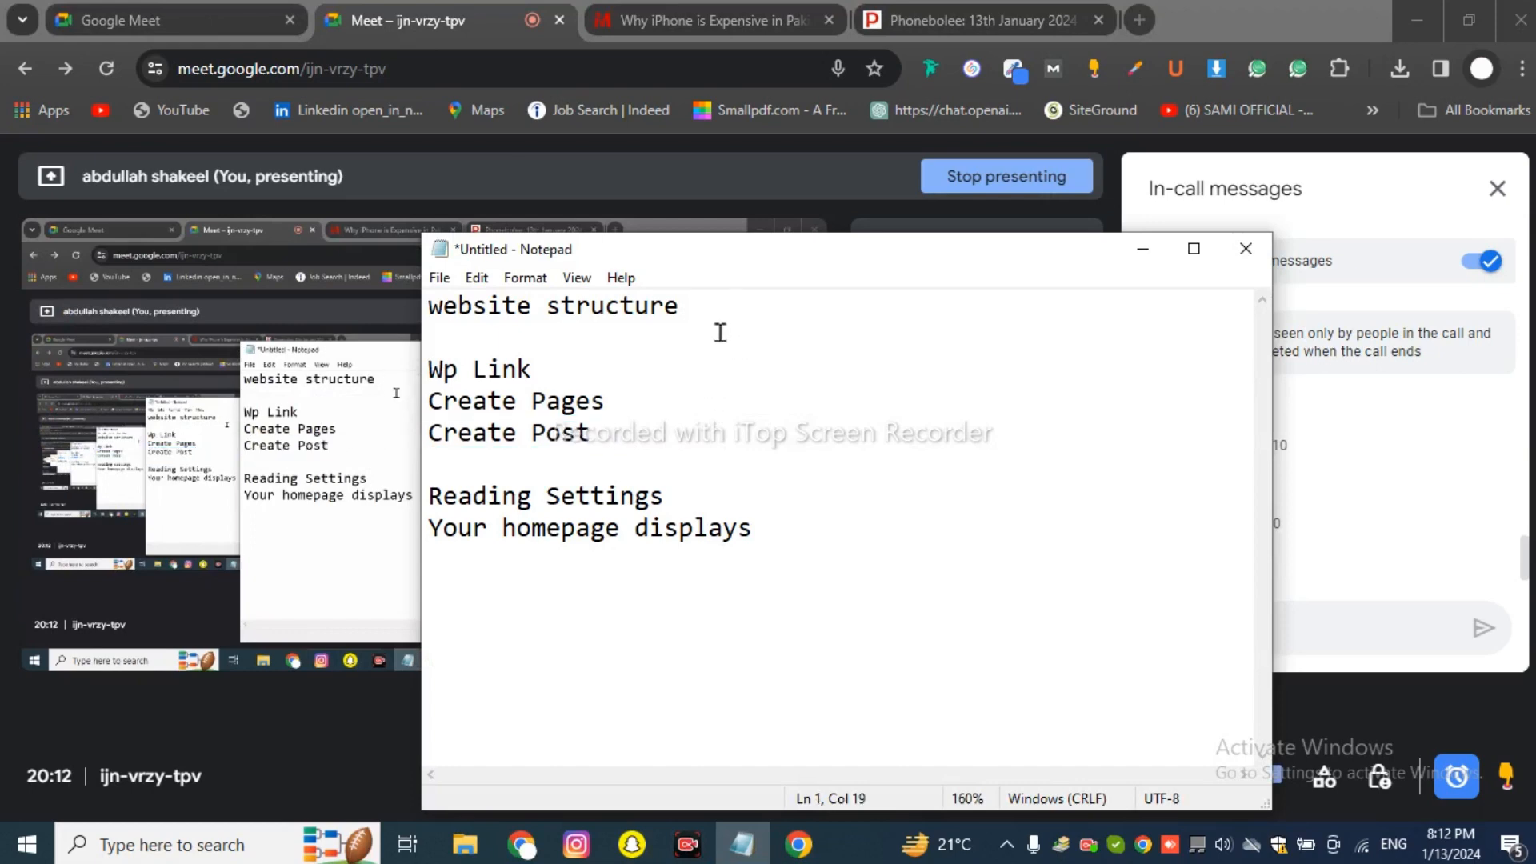
pyautogui.click(1343, 505)
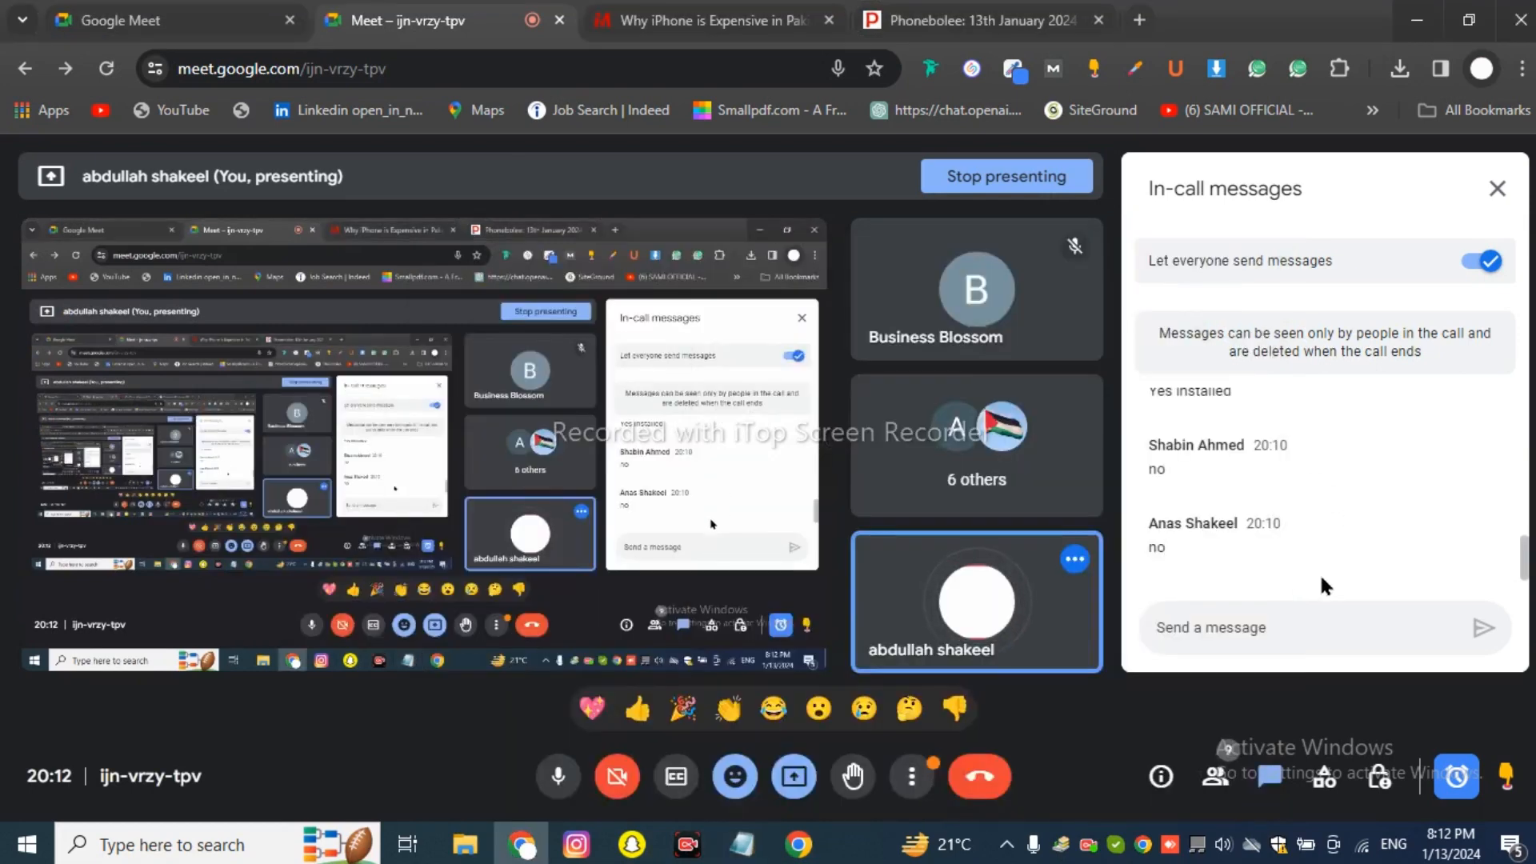
# Read the Meet in-call messages, glance at the iPhone article, then bring up the Notepad notes.
pyautogui.scroll(3, 1279, 560)
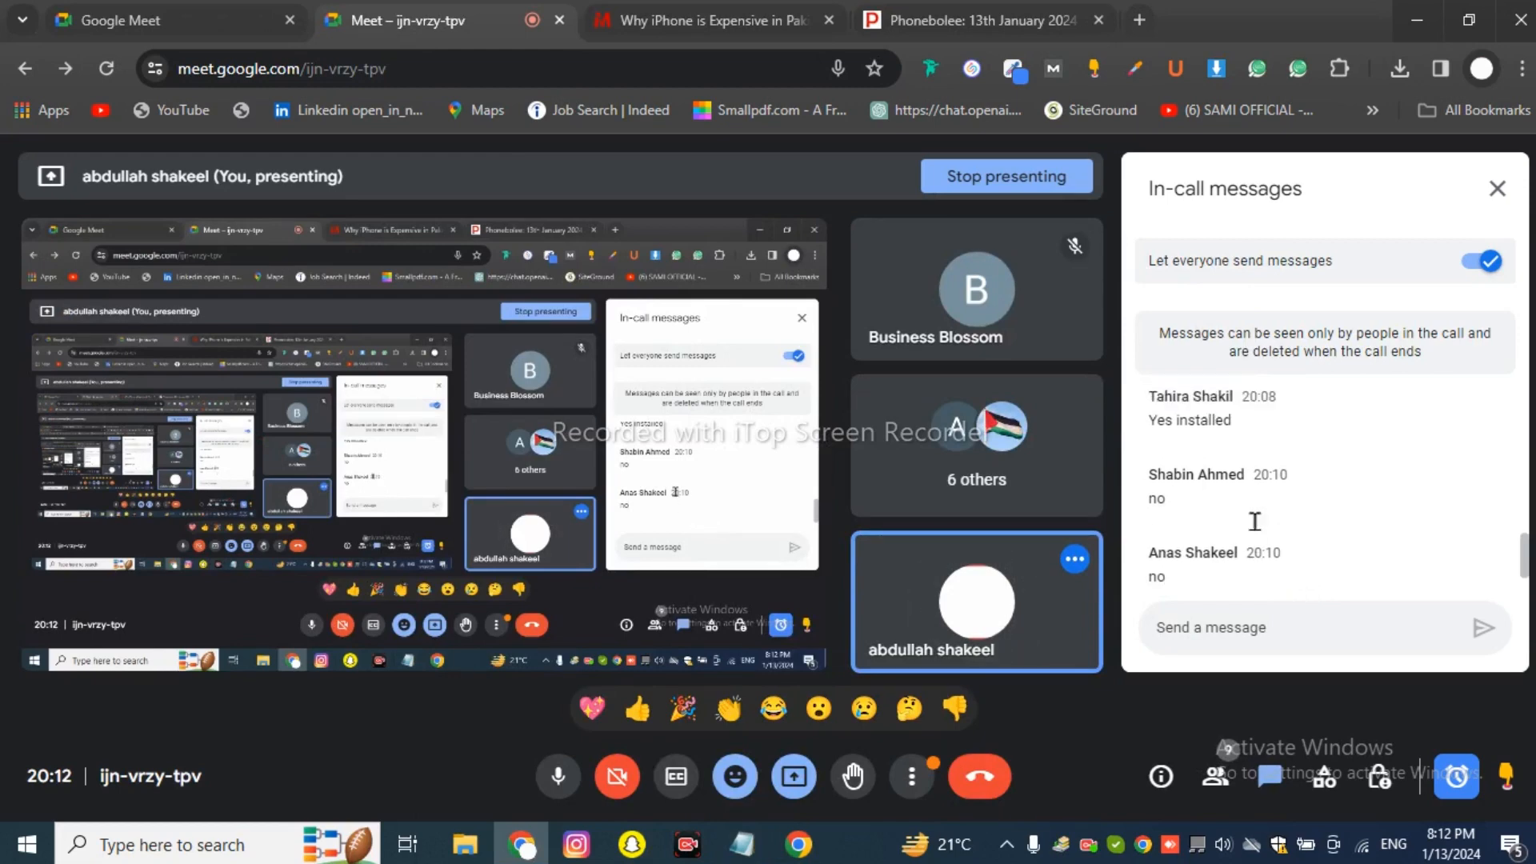
pyautogui.scroll(-3, 1250, 520)
pyautogui.click(1252, 551)
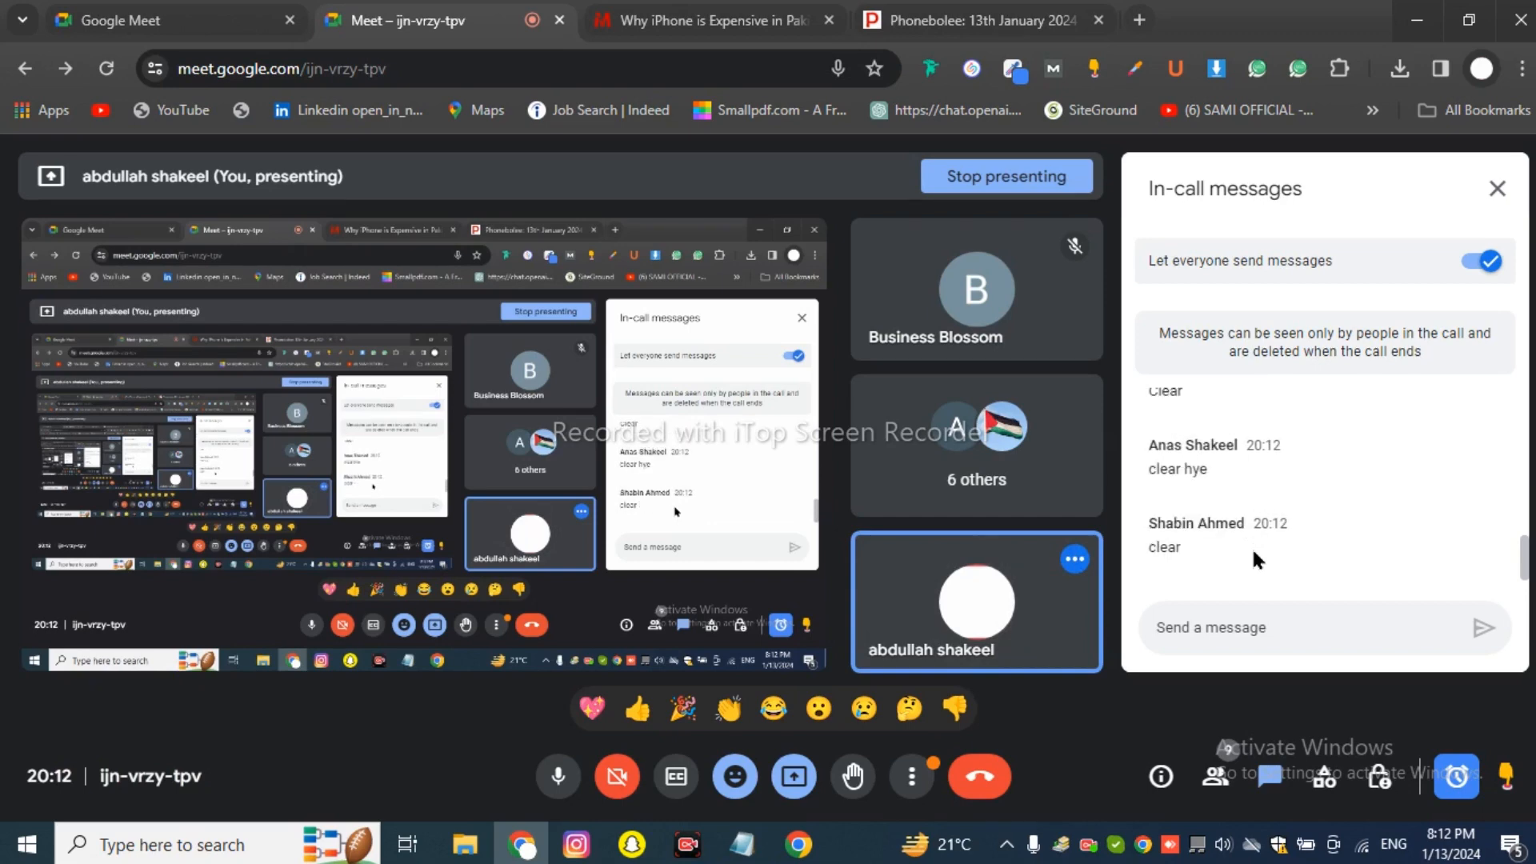
pyautogui.click(685, 19)
pyautogui.click(497, 19)
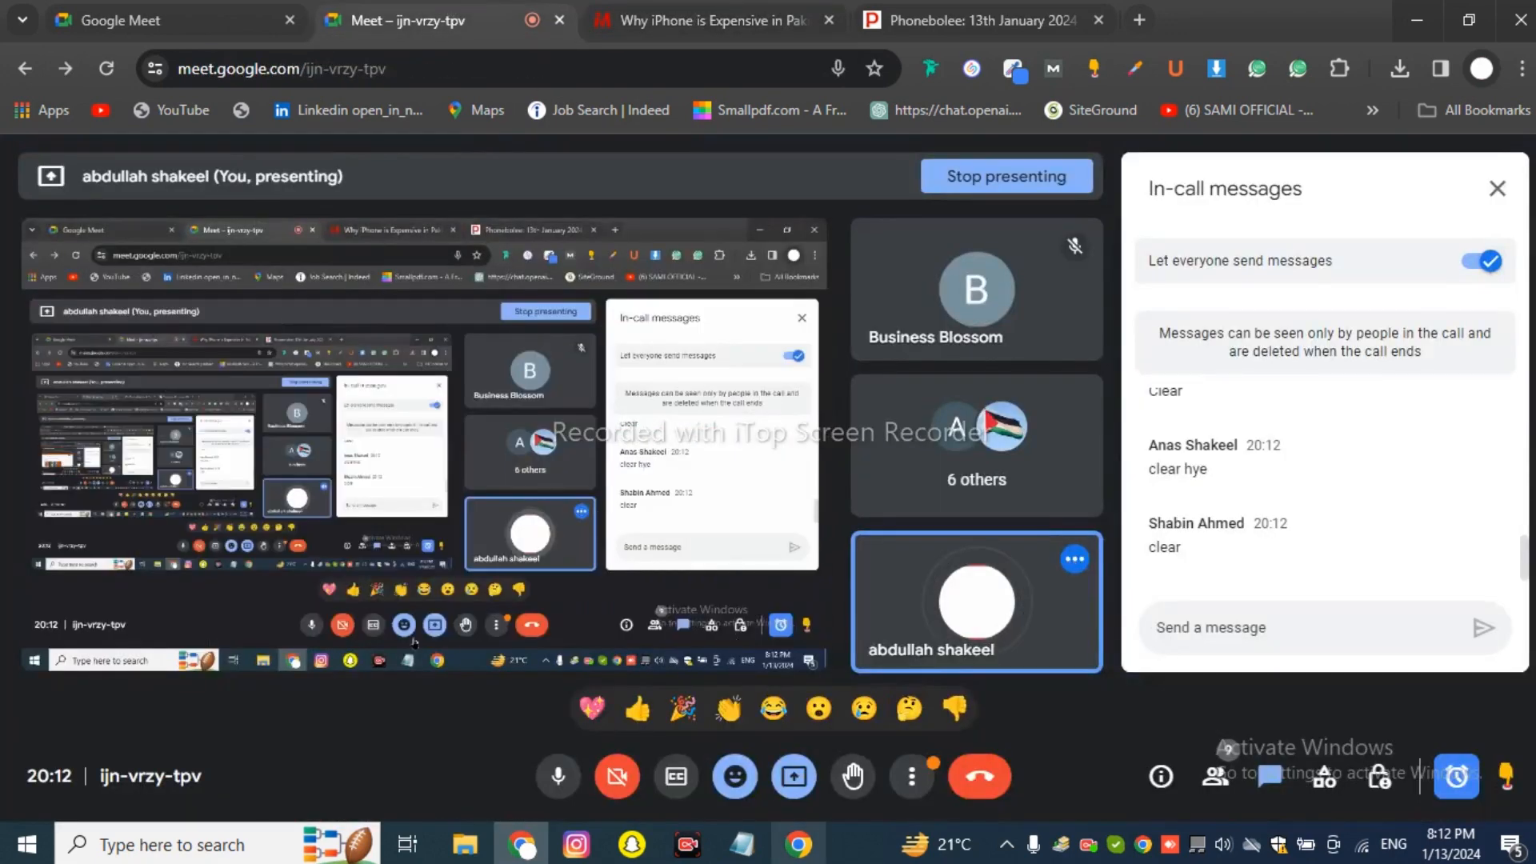
pyautogui.click(743, 844)
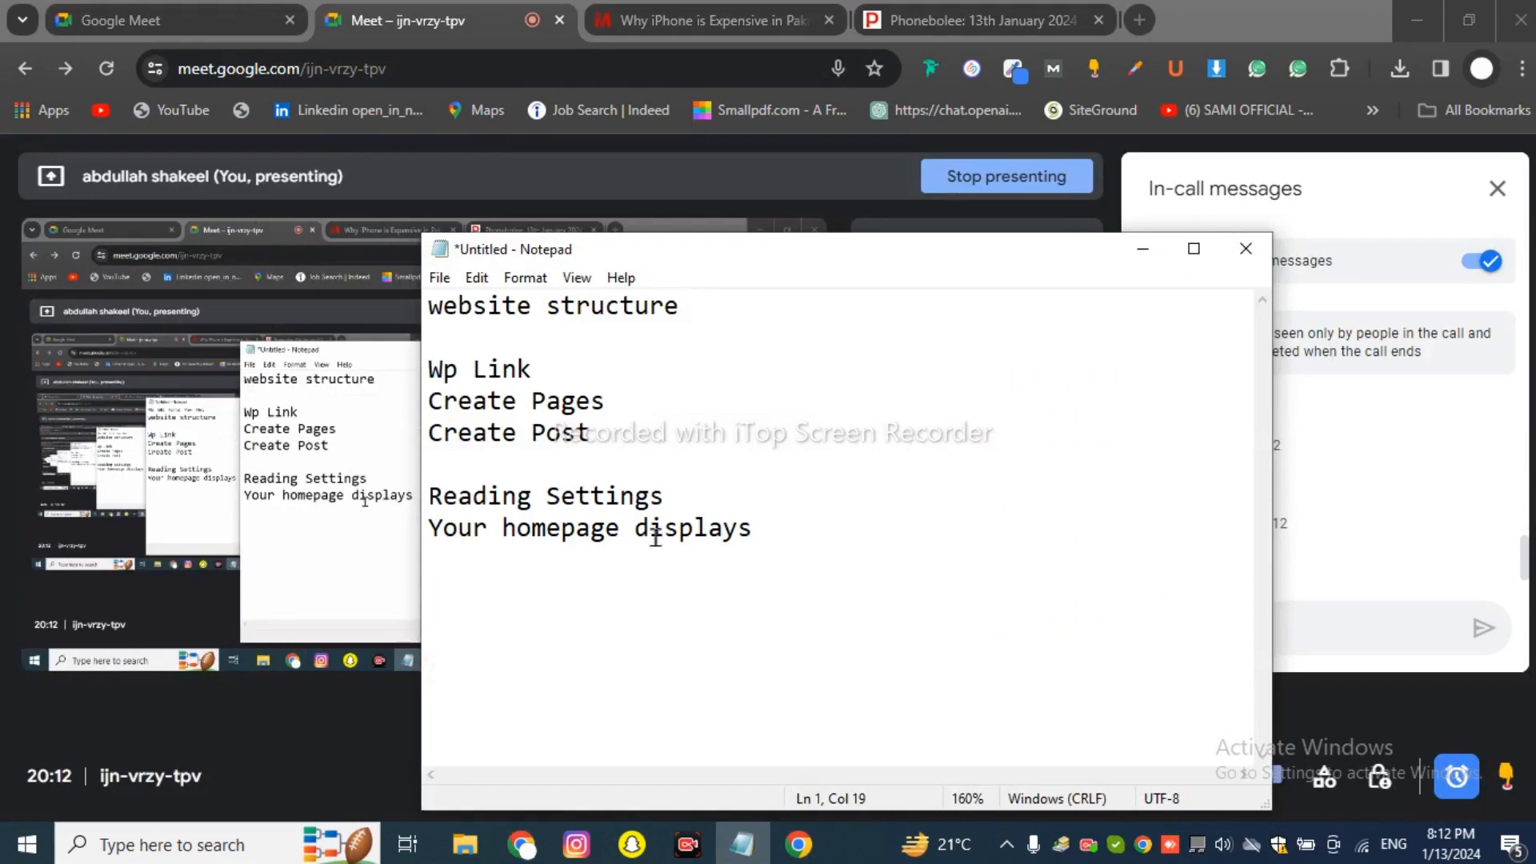
# Select the 'Wp Link' line in the notes and open a new blank Chrome tab.
pyautogui.moveTo(532, 369); pyautogui.dragTo(428, 369)
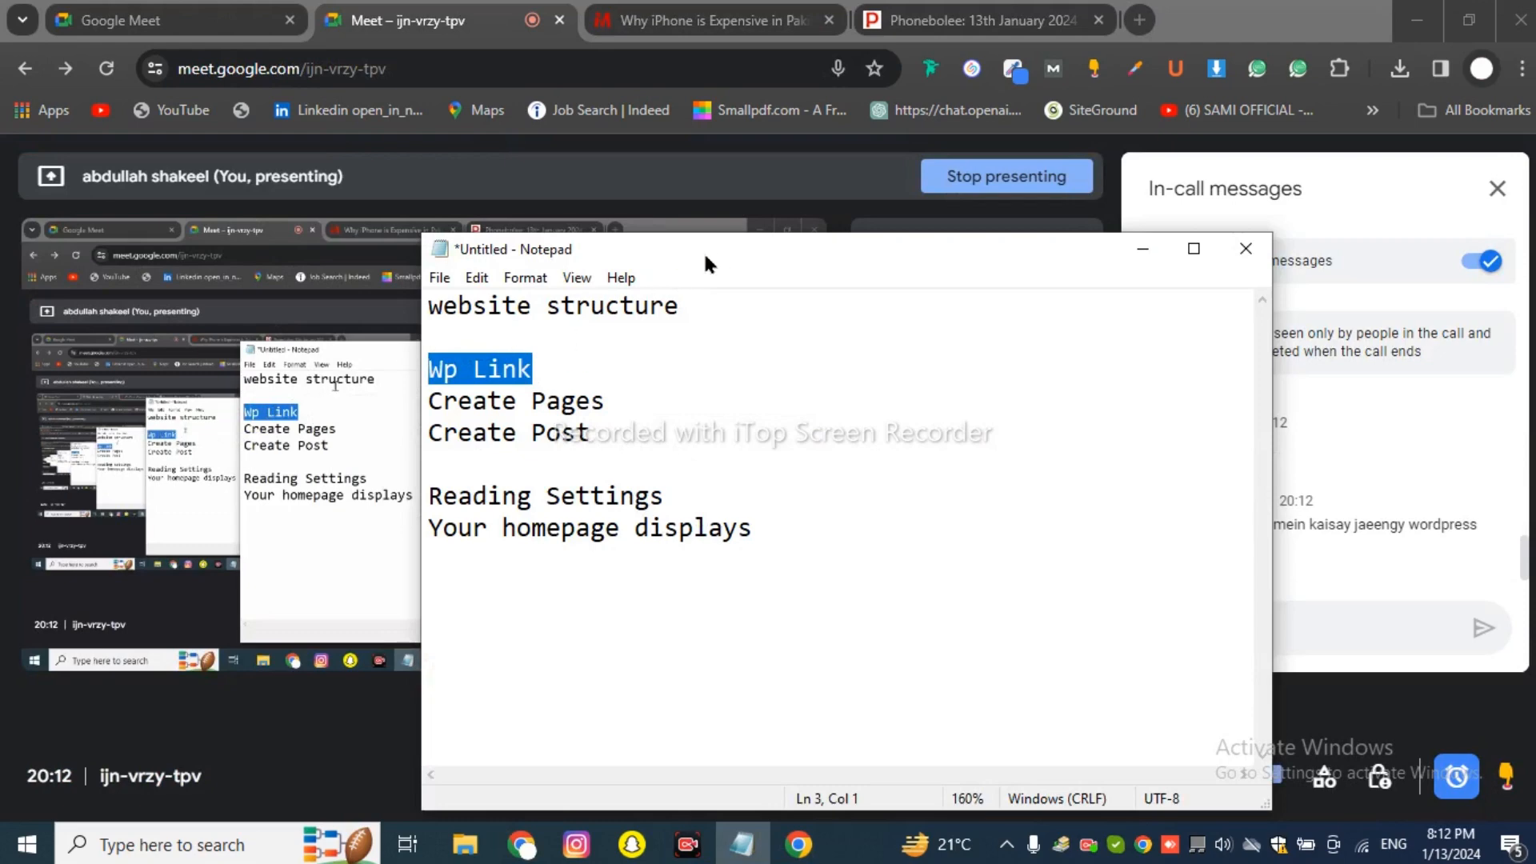
pyautogui.click(1140, 20)
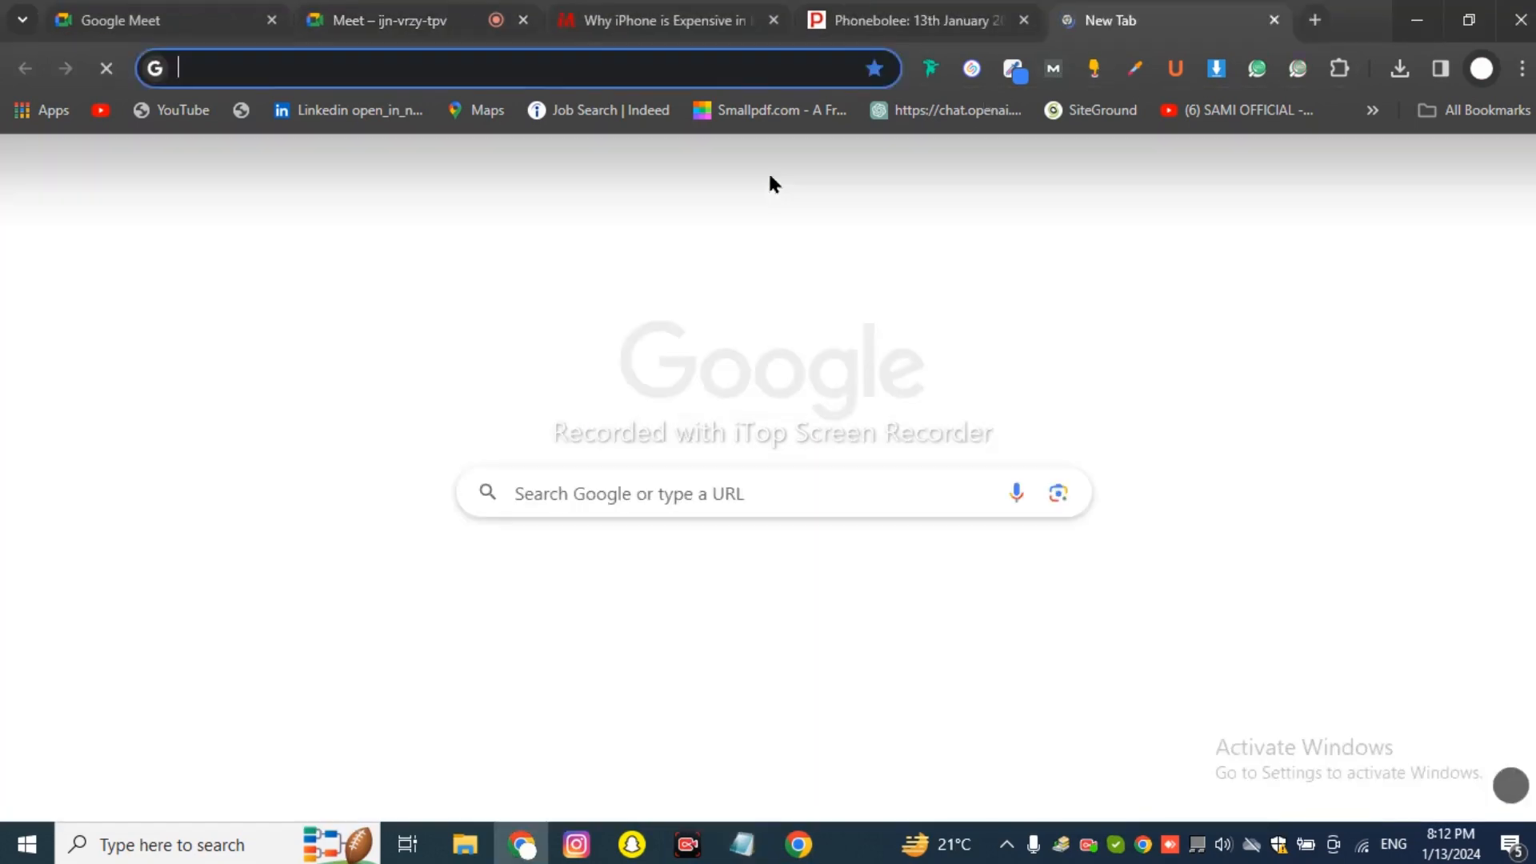
# Launch XAMPP Control Panel from the Windows Start menu.
pyautogui.write('lo')
pyautogui.press('BackSpace')
pyautogui.press('BackSpace')
pyautogui.press('BackSpace')
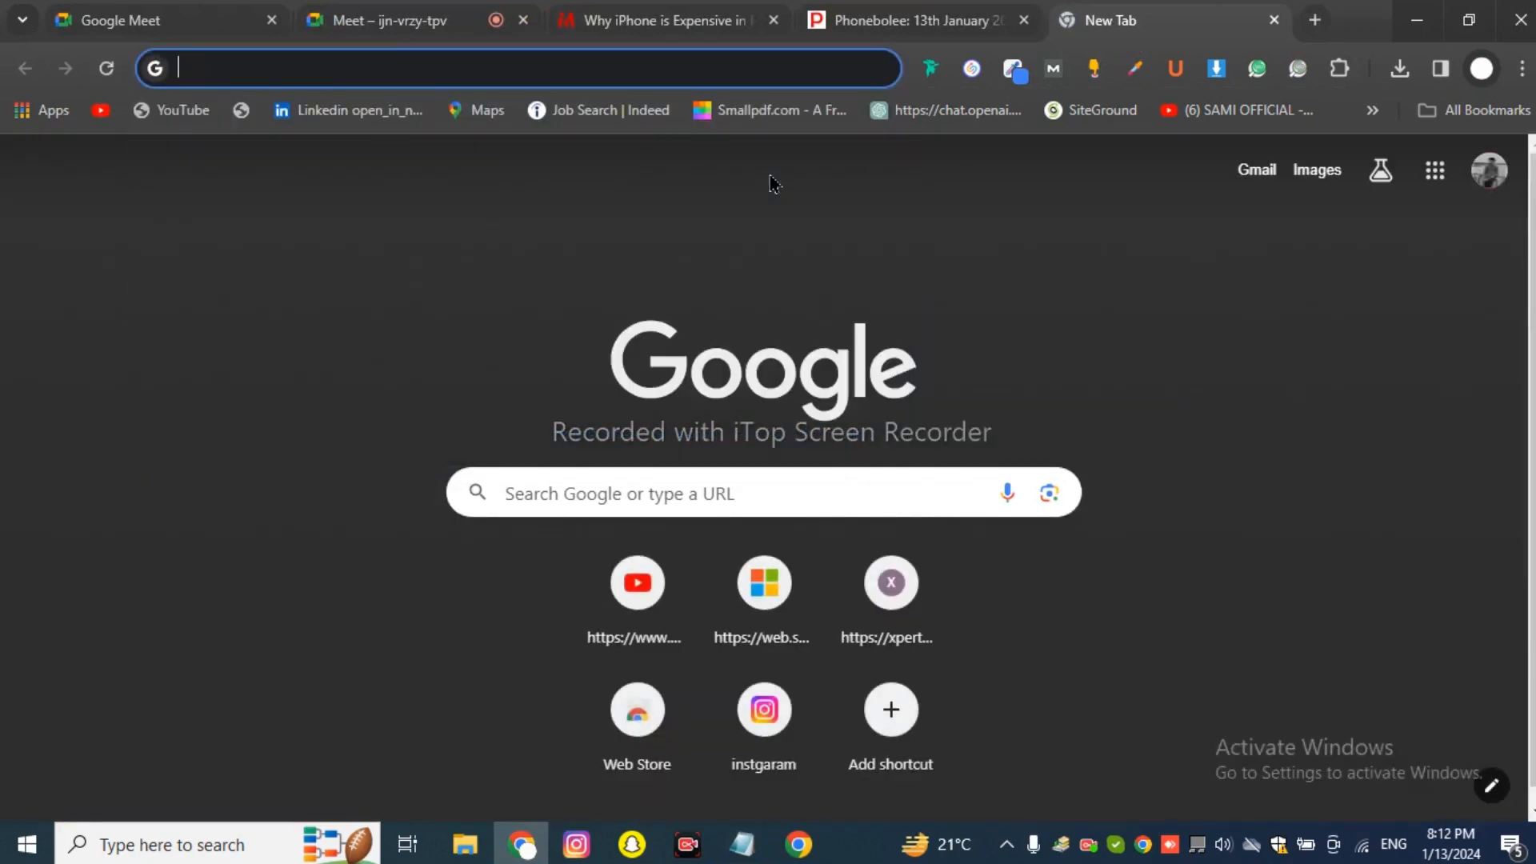
pyautogui.press('super')
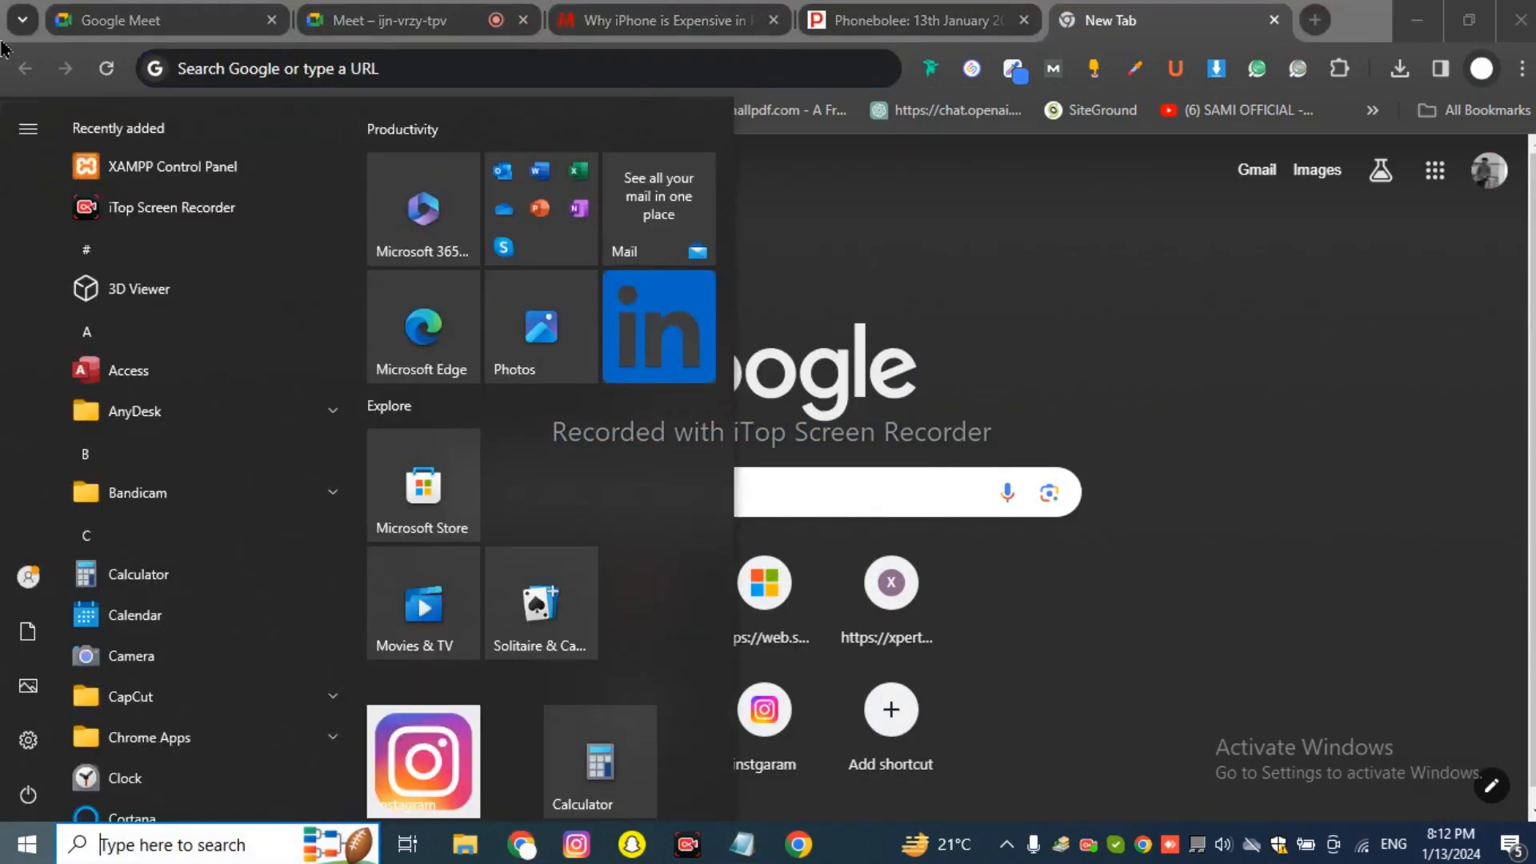
pyautogui.click(169, 210)
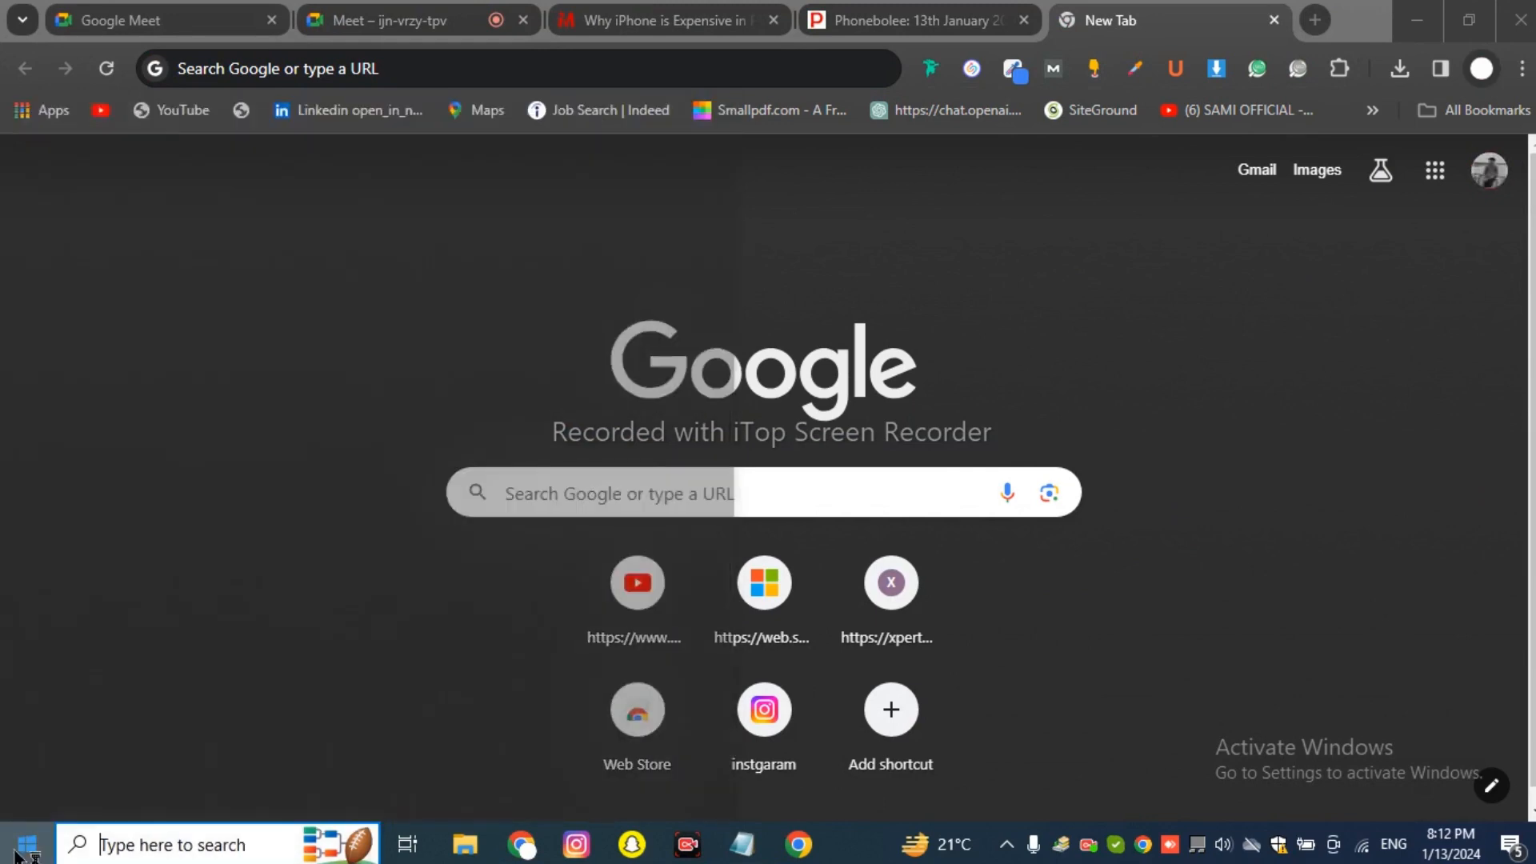
pyautogui.click(9, 844)
pyautogui.click(232, 169)
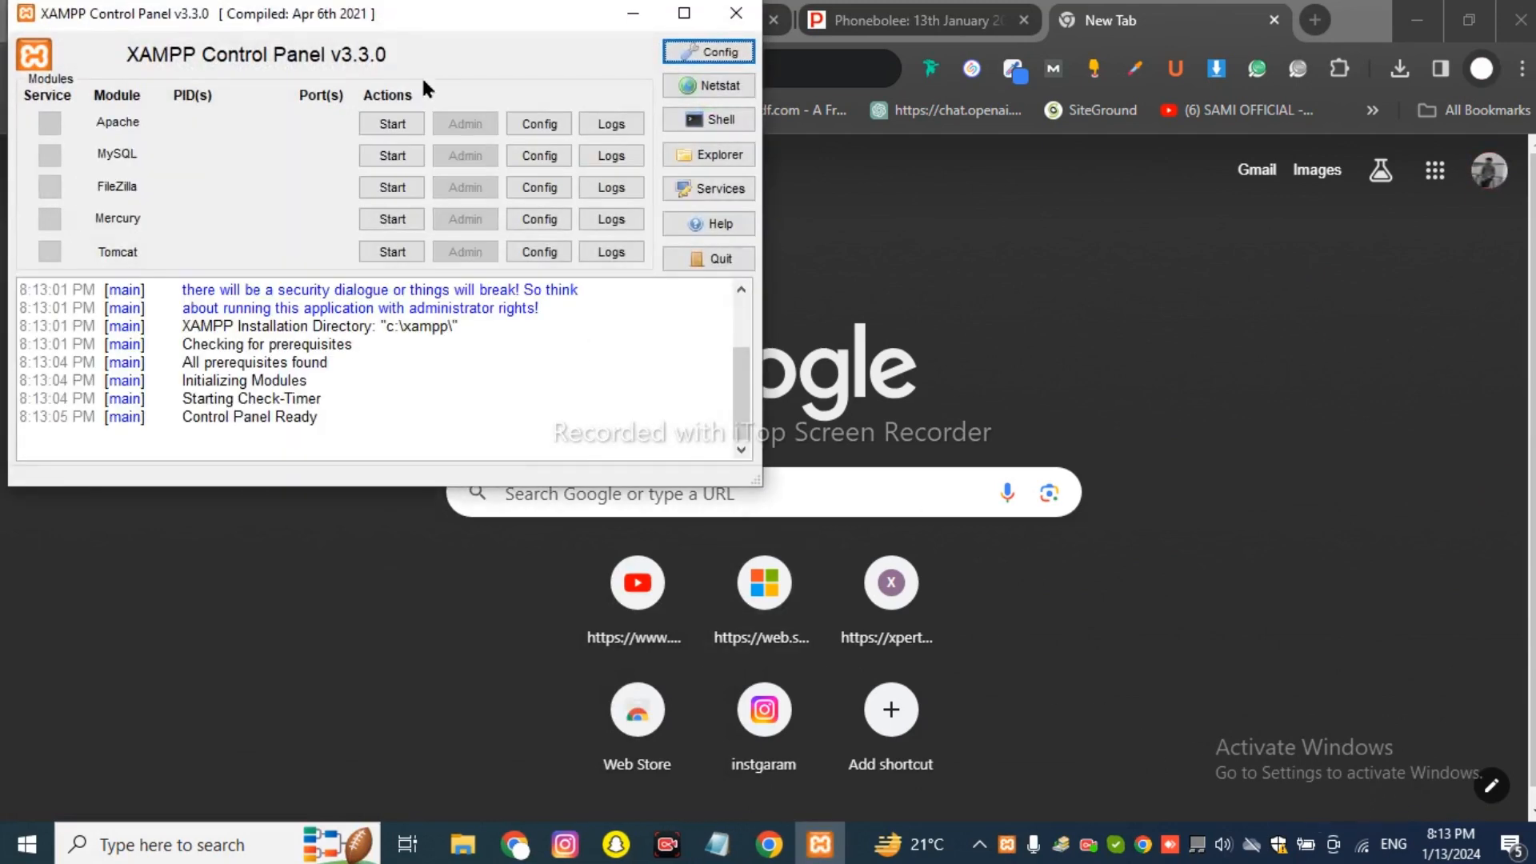
# Start the Apache and MySQL services and minimize the XAMPP panel.
pyautogui.click(392, 124)
pyautogui.click(392, 155)
pyautogui.click(649, 14)
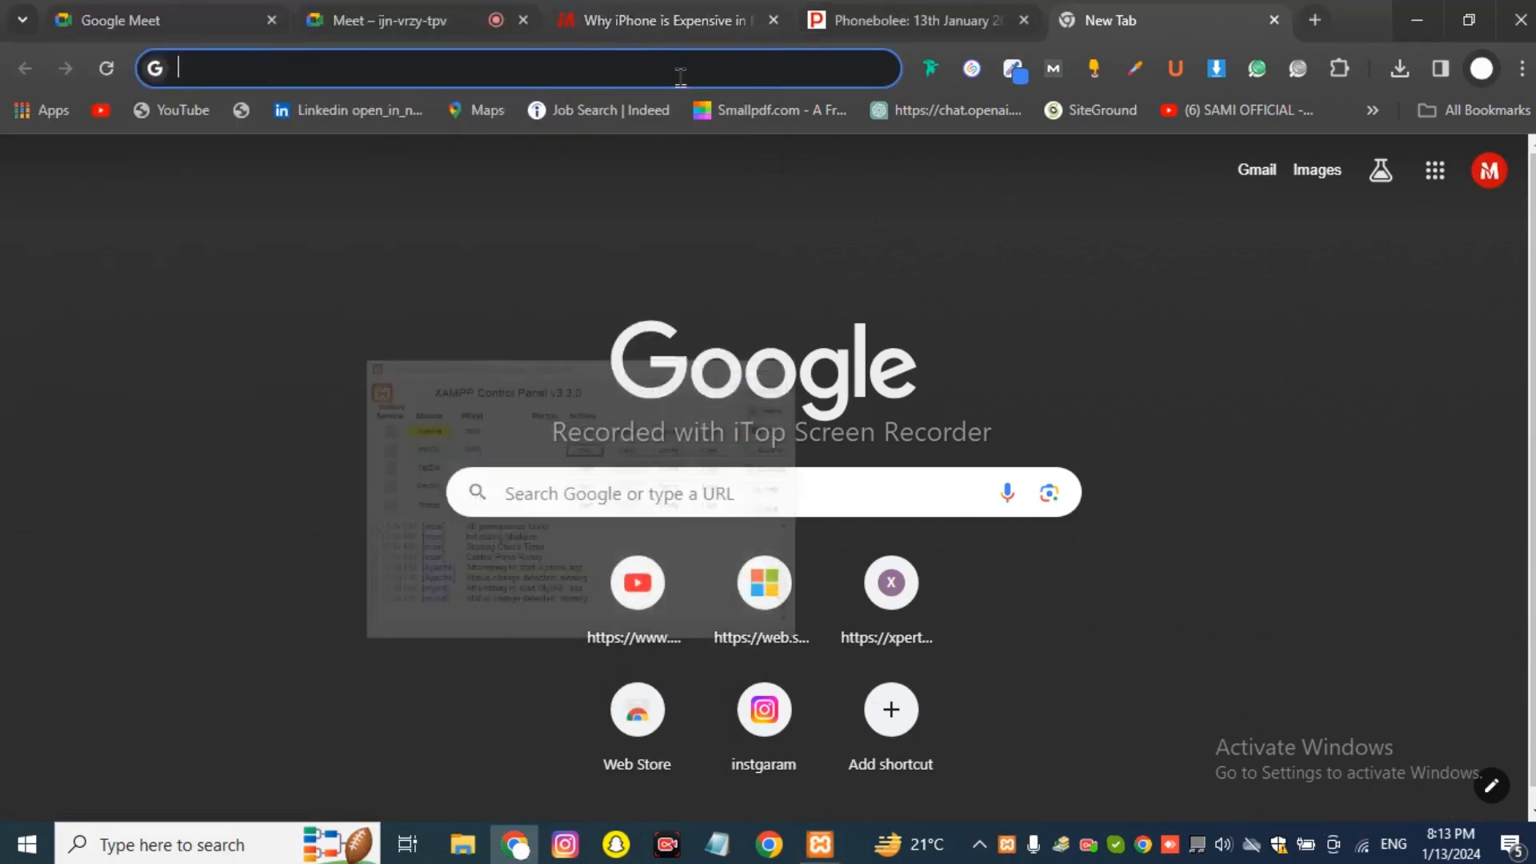
# Load localhost/ssc in the new tab to show the ssc front page.
pyautogui.write('local')
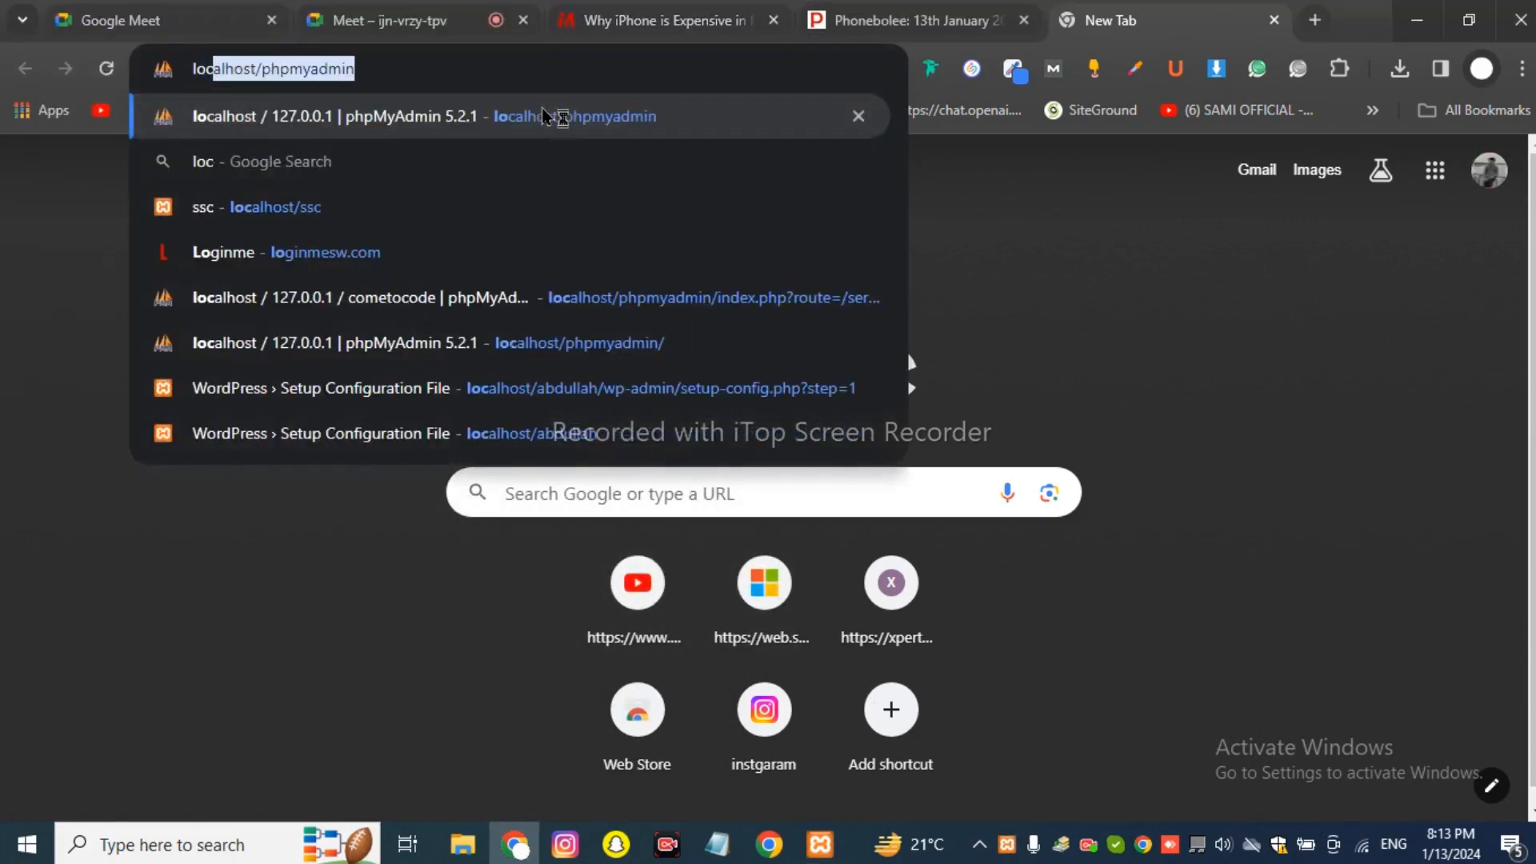
pyautogui.write('h')
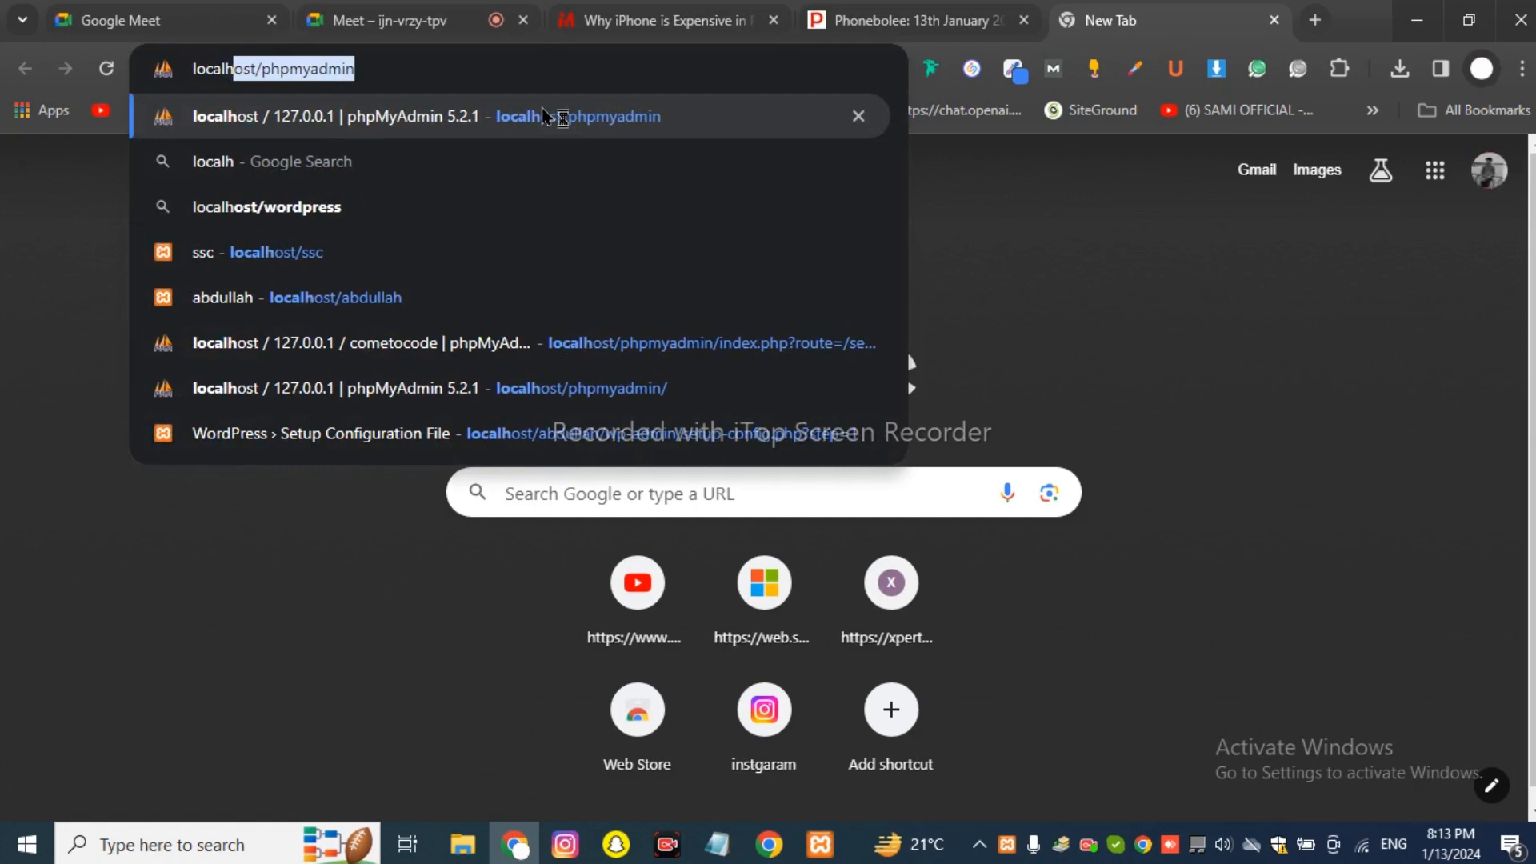
pyautogui.write('ost/')
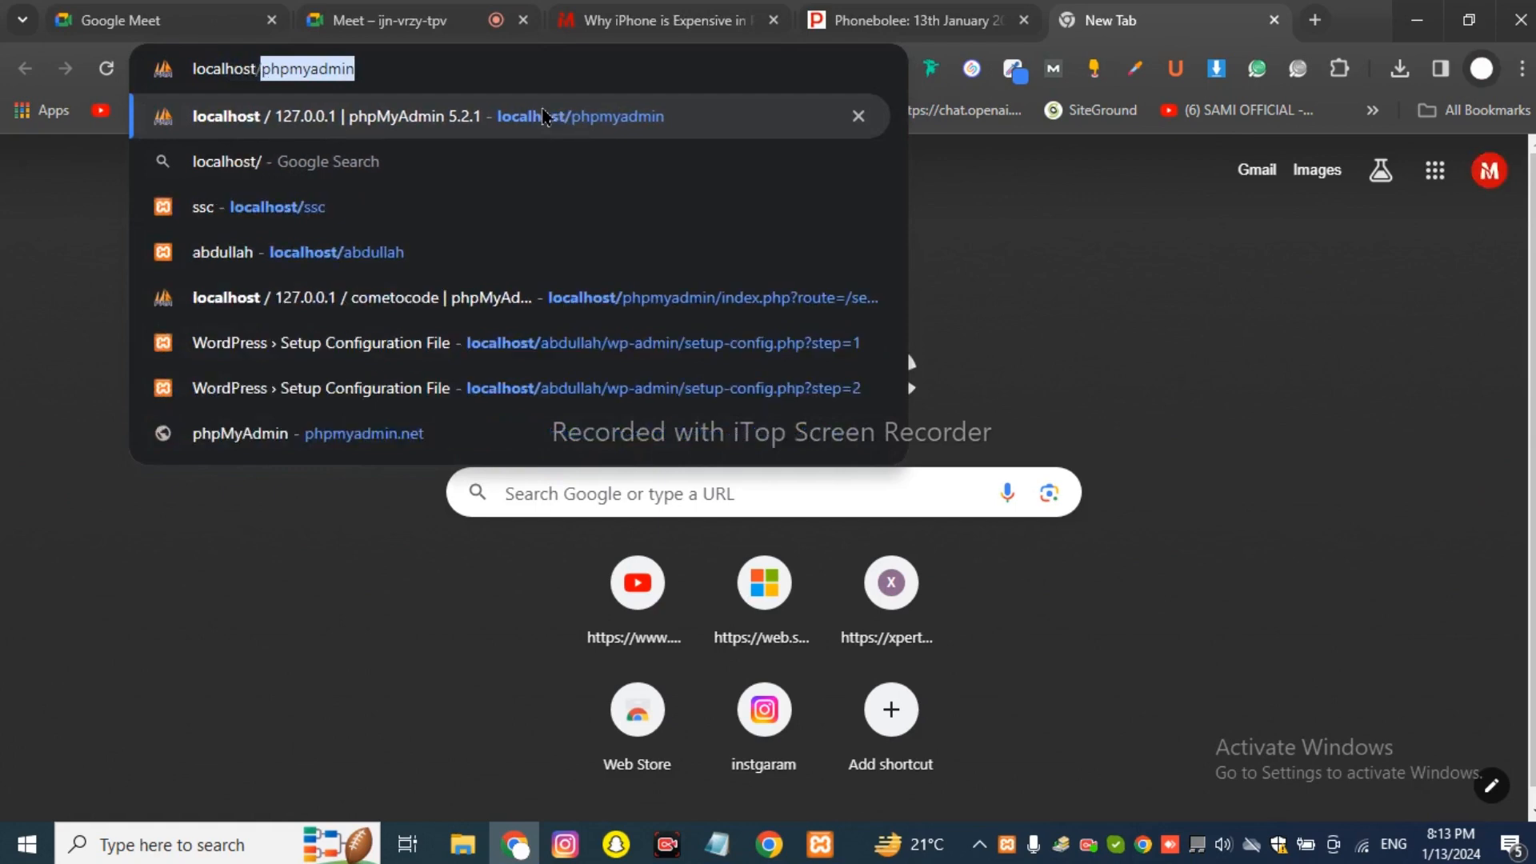
pyautogui.write('ss')
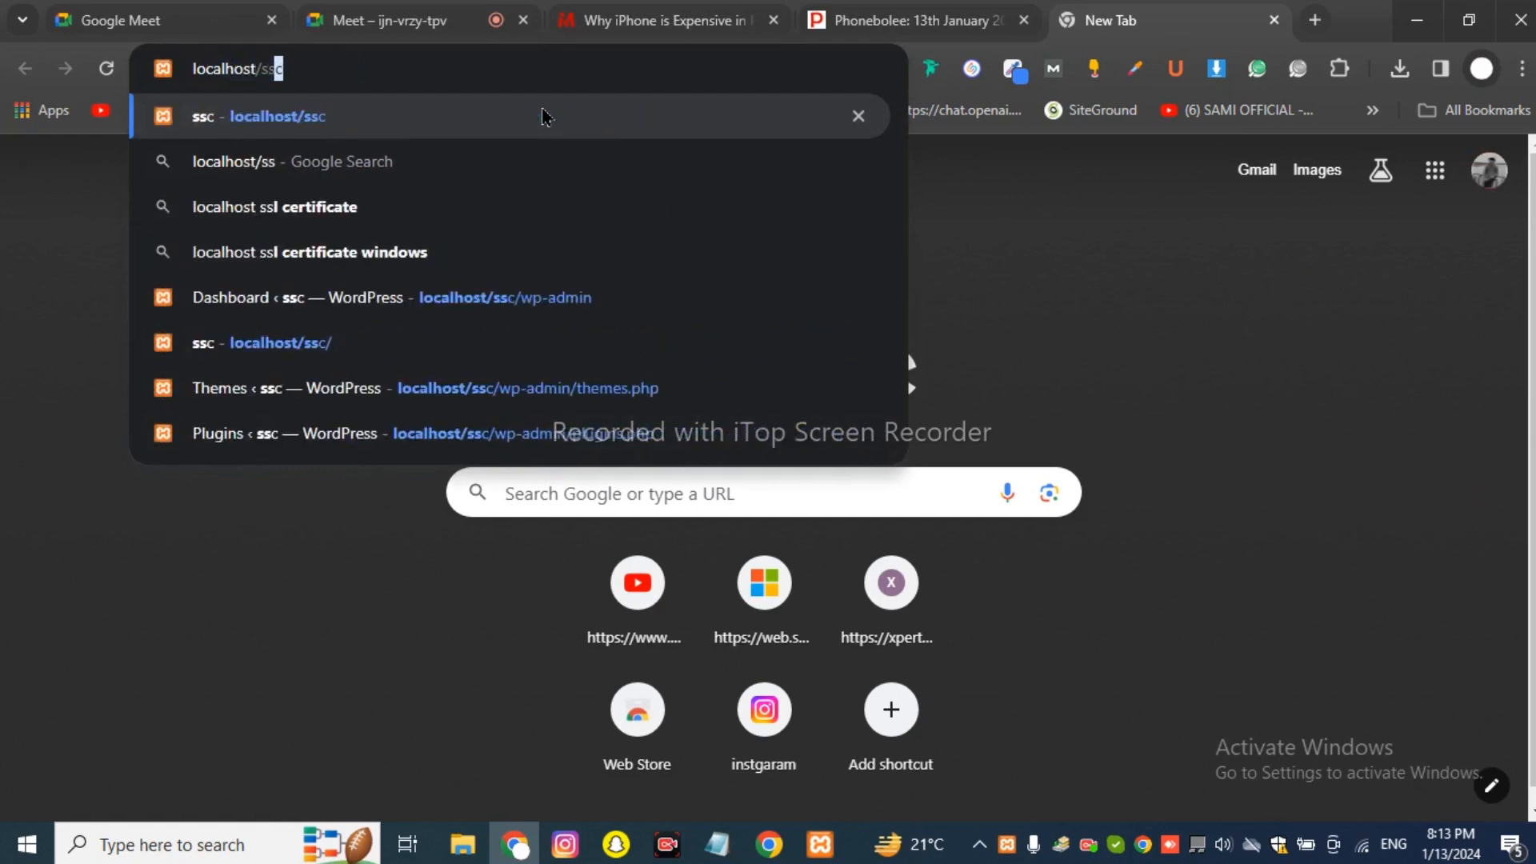
pyautogui.press('Return')
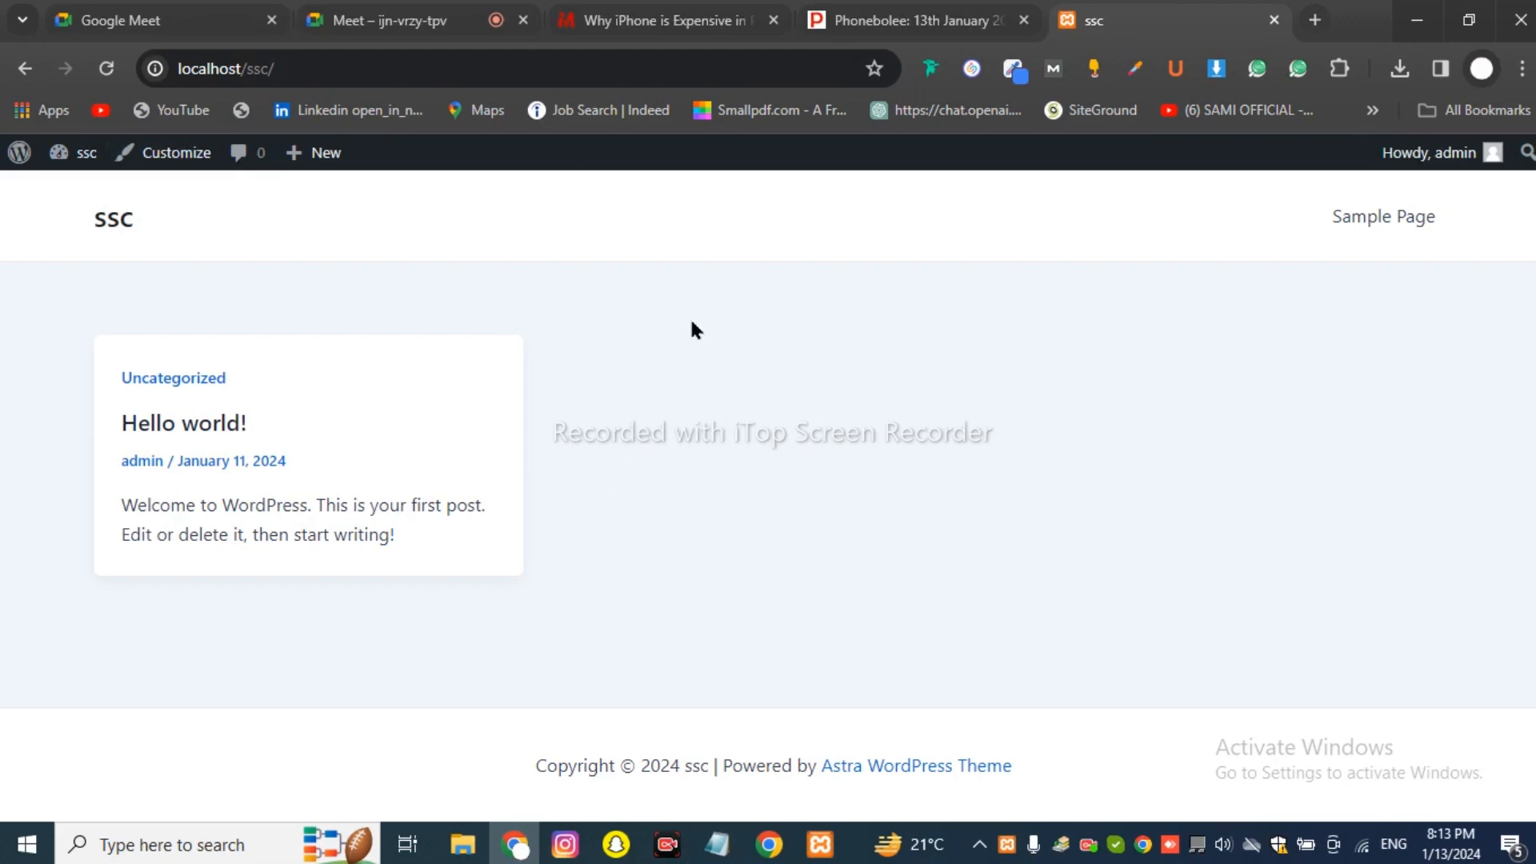
# Choose Log Out from the Howdy account menu in the ssc admin bar.
pyautogui.moveTo(1452, 180)
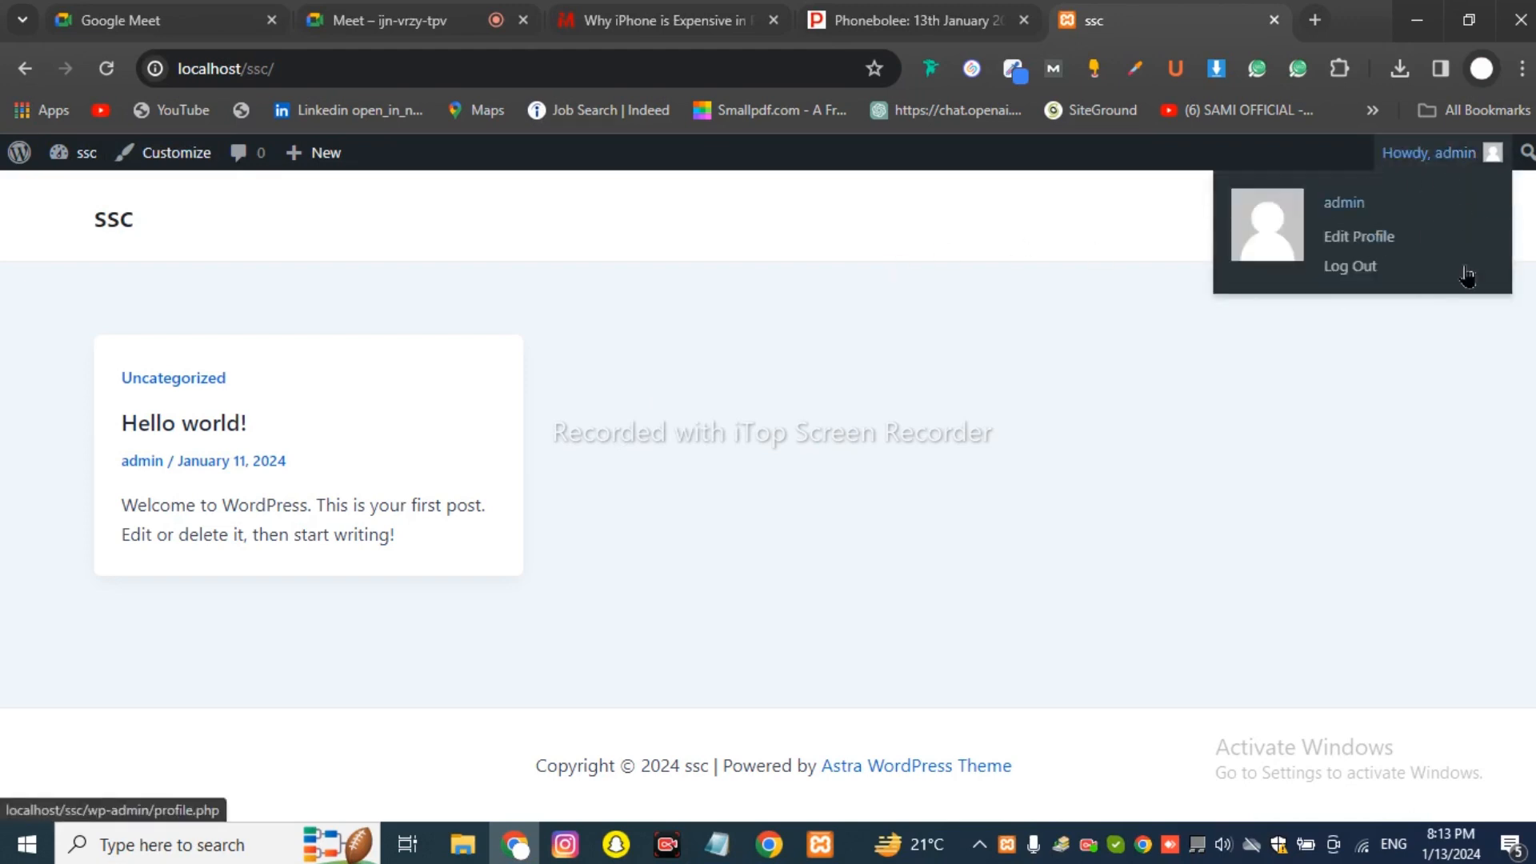
pyautogui.moveTo(1489, 153)
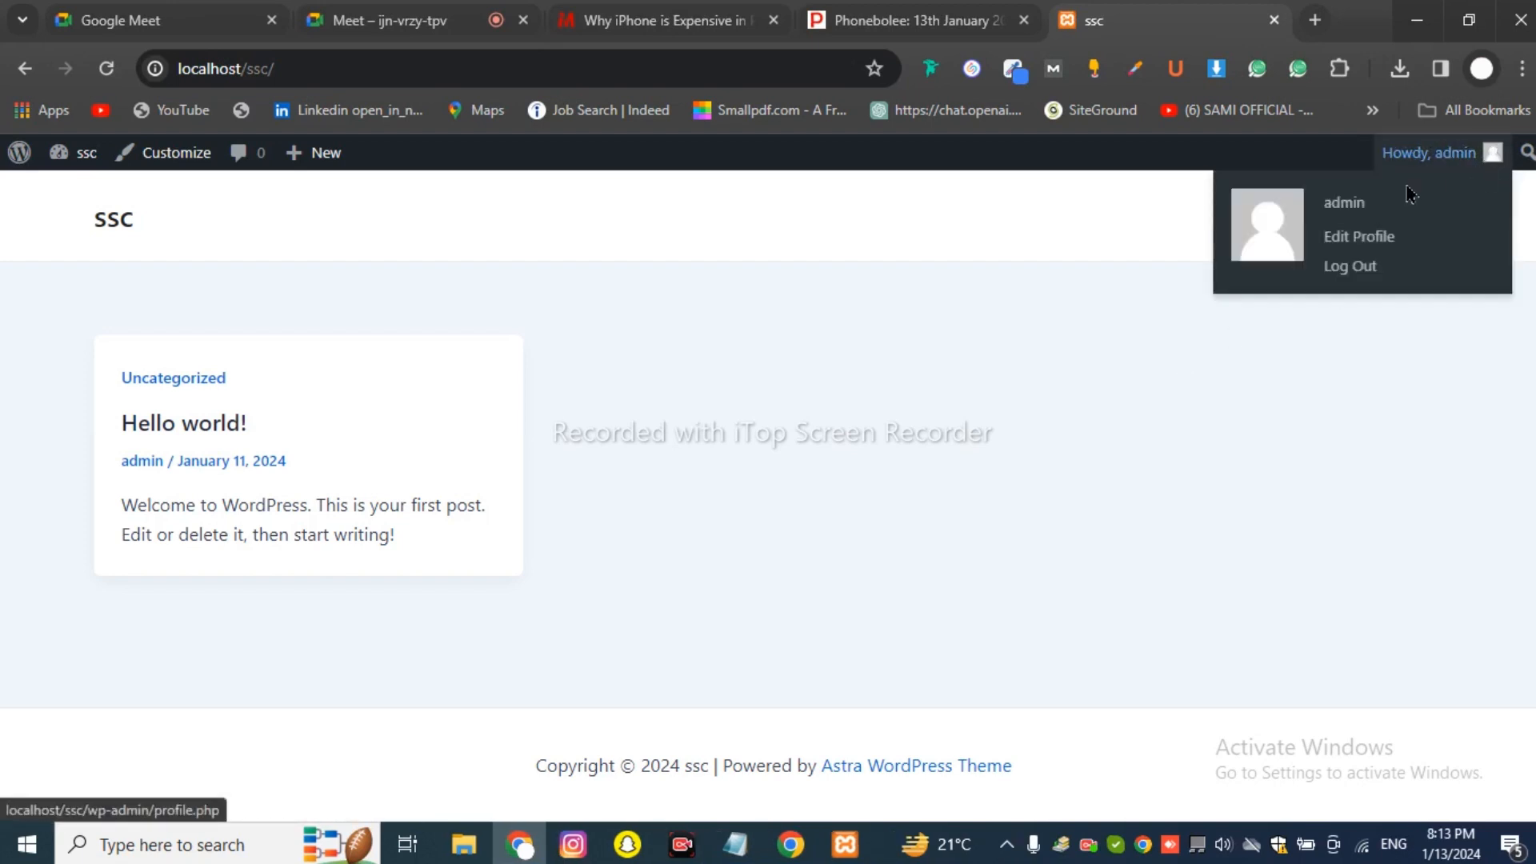
pyautogui.click(1346, 272)
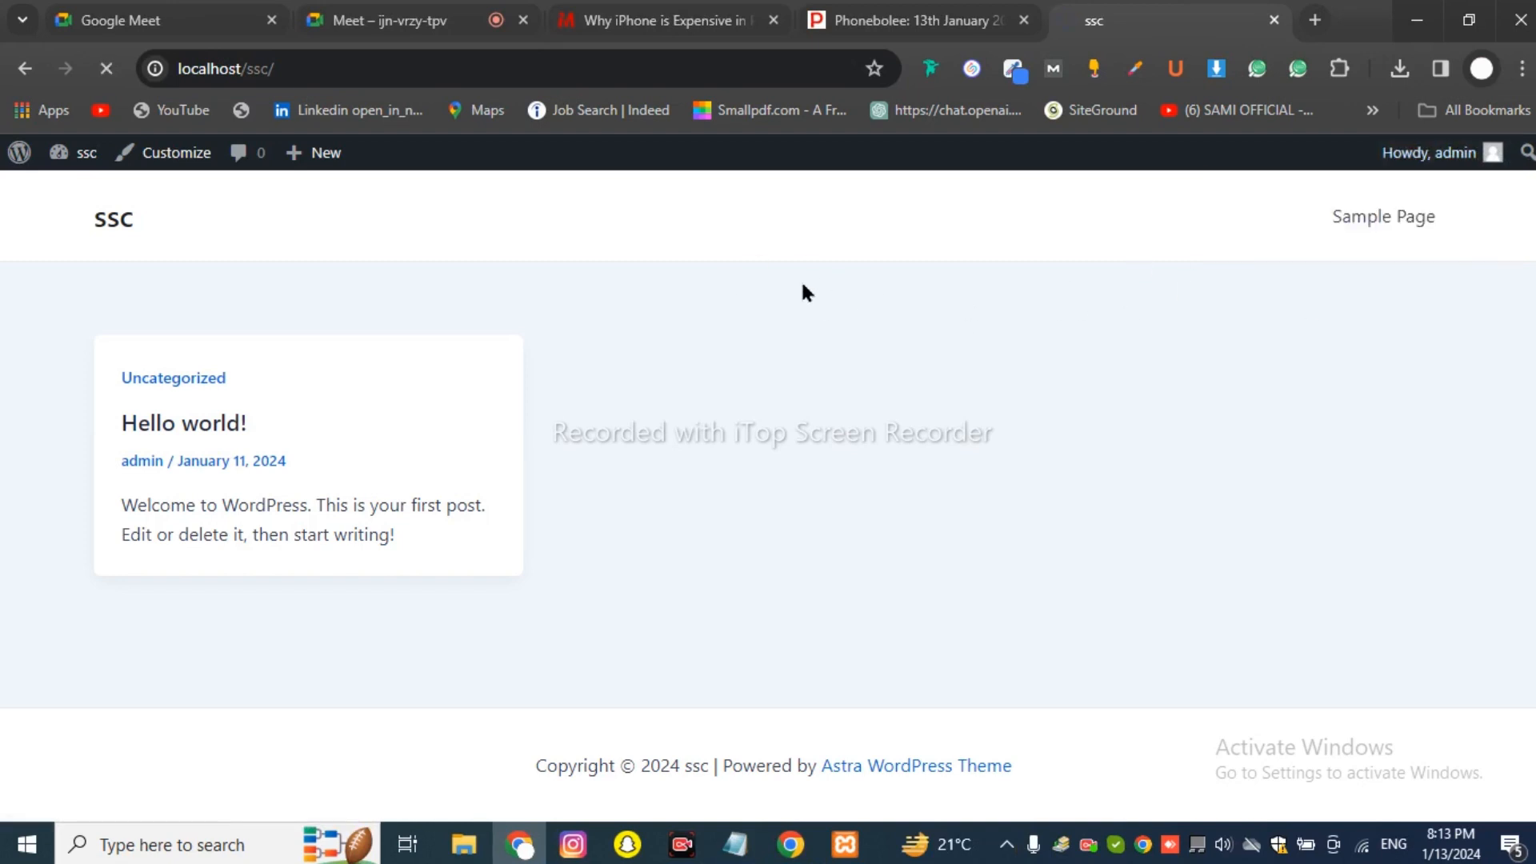
# Mute the microphone in the Meet call, then return to the 'Log In ‹ ssc' tab.
pyautogui.click(495, 12)
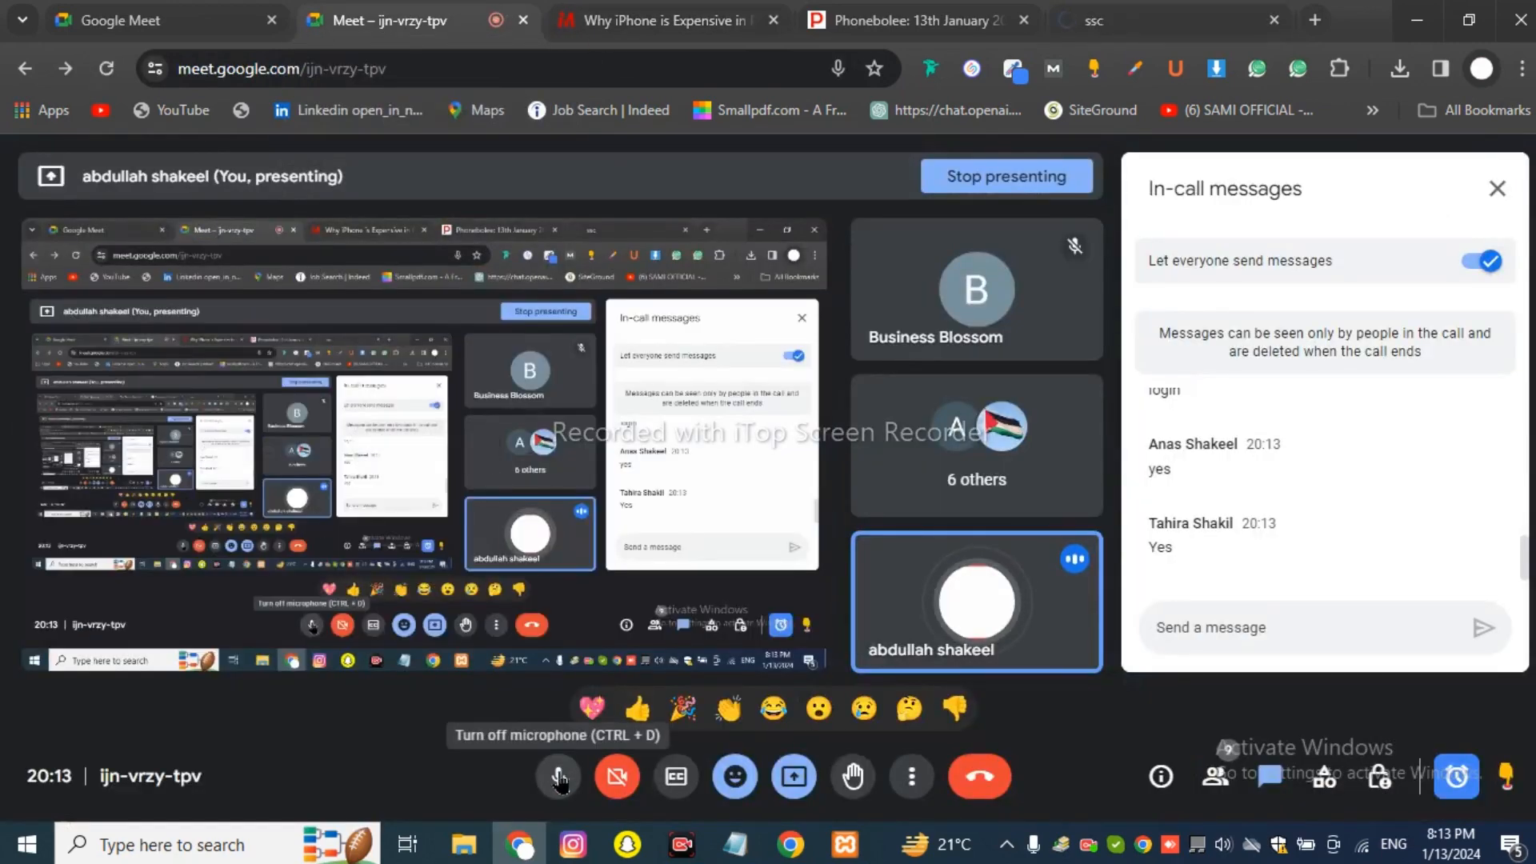
pyautogui.click(560, 778)
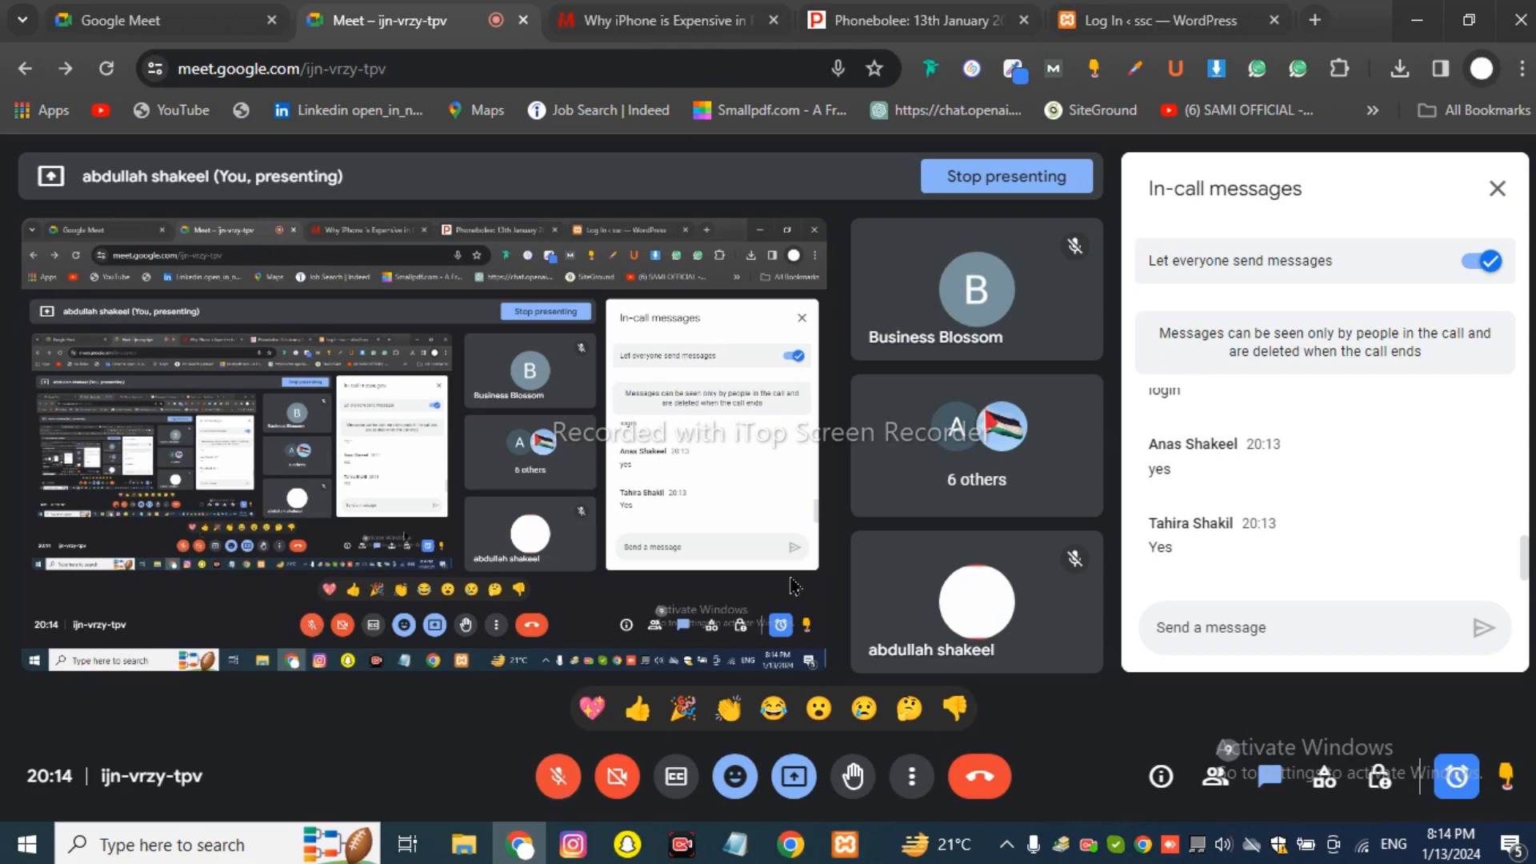
pyautogui.click(1132, 23)
pyautogui.click(472, 10)
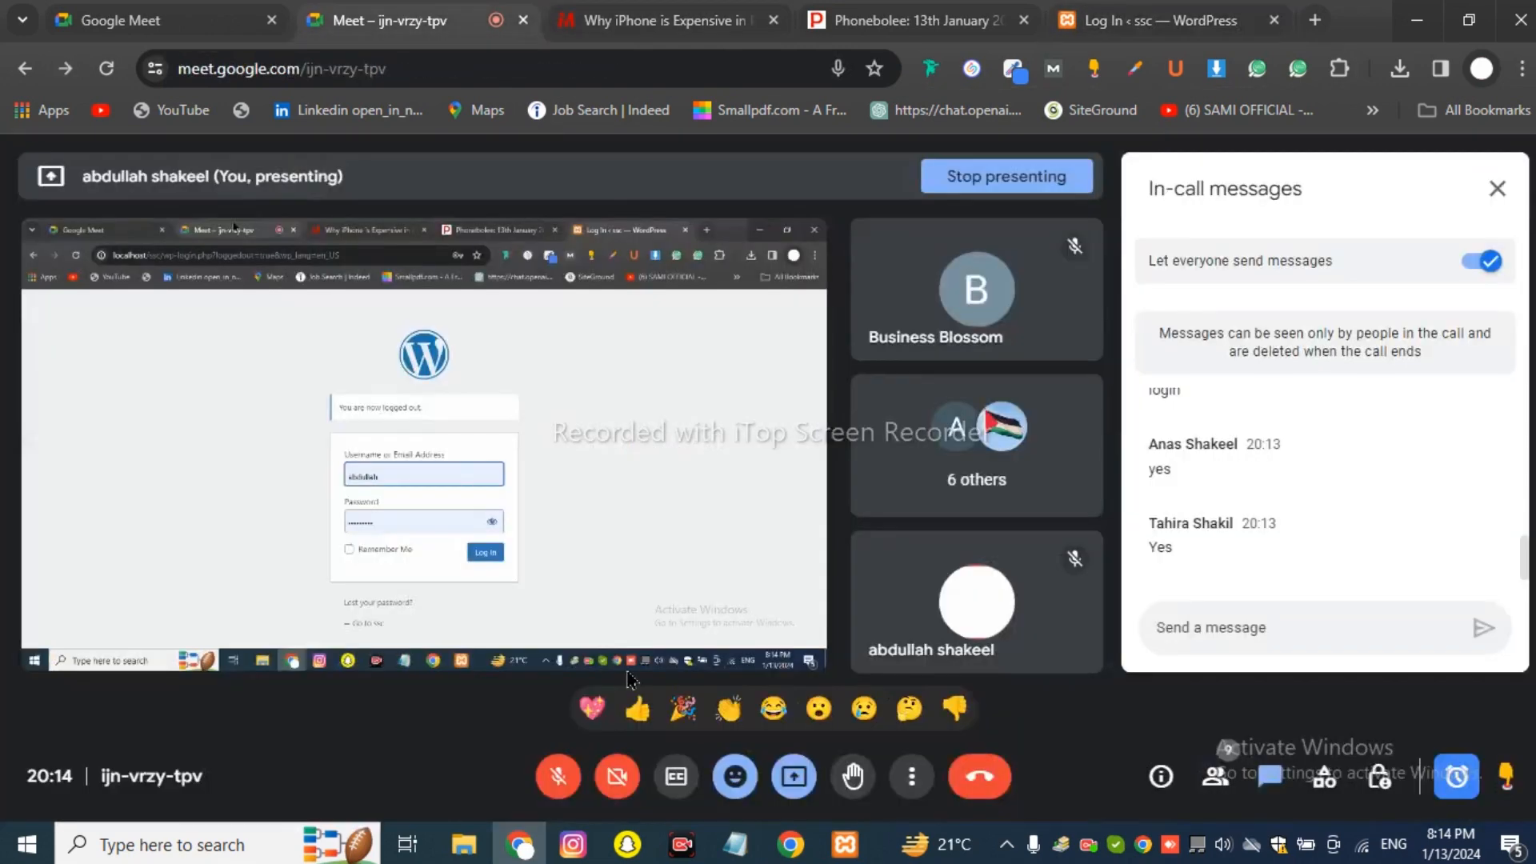
pyautogui.click(1094, 23)
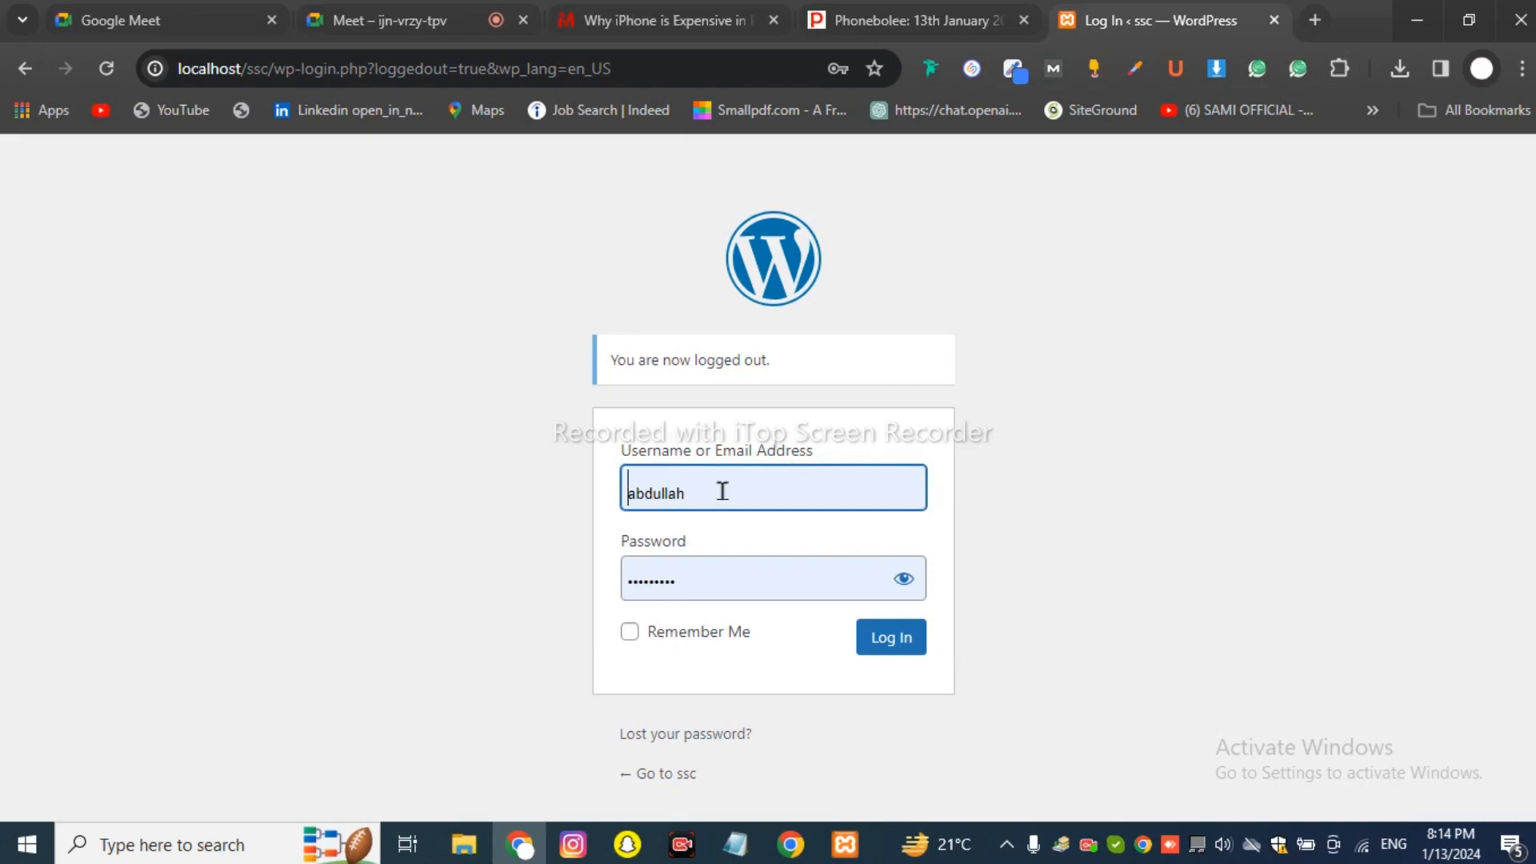
# Load localhost/ssc in a new tab to see the front page as a logged-out visitor.
pyautogui.moveTo(688, 501); pyautogui.dragTo(605, 496)
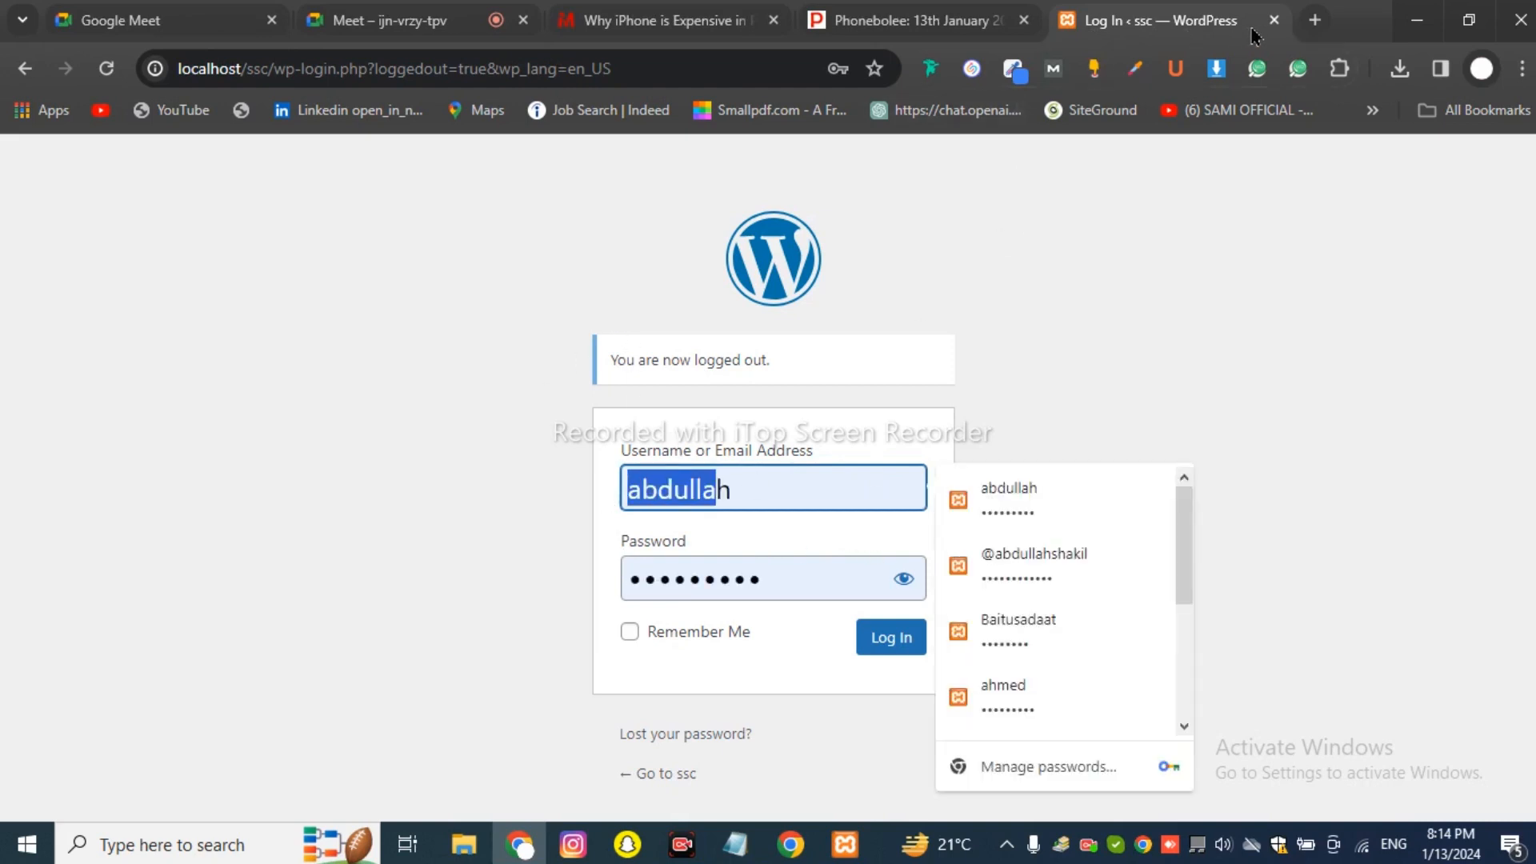
pyautogui.click(1315, 20)
pyautogui.write('lo')
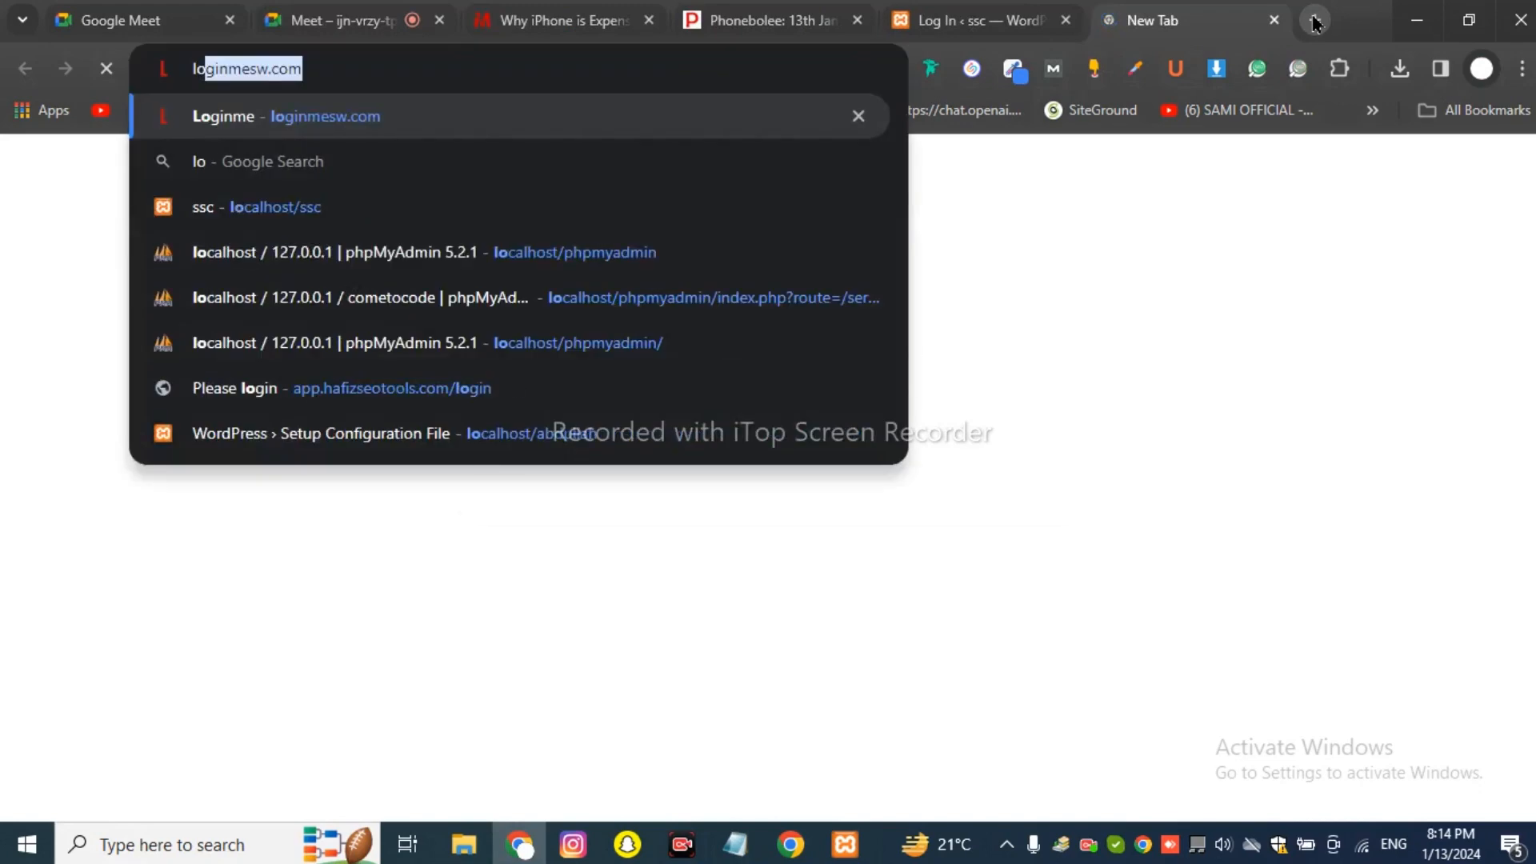
pyautogui.write('cal')
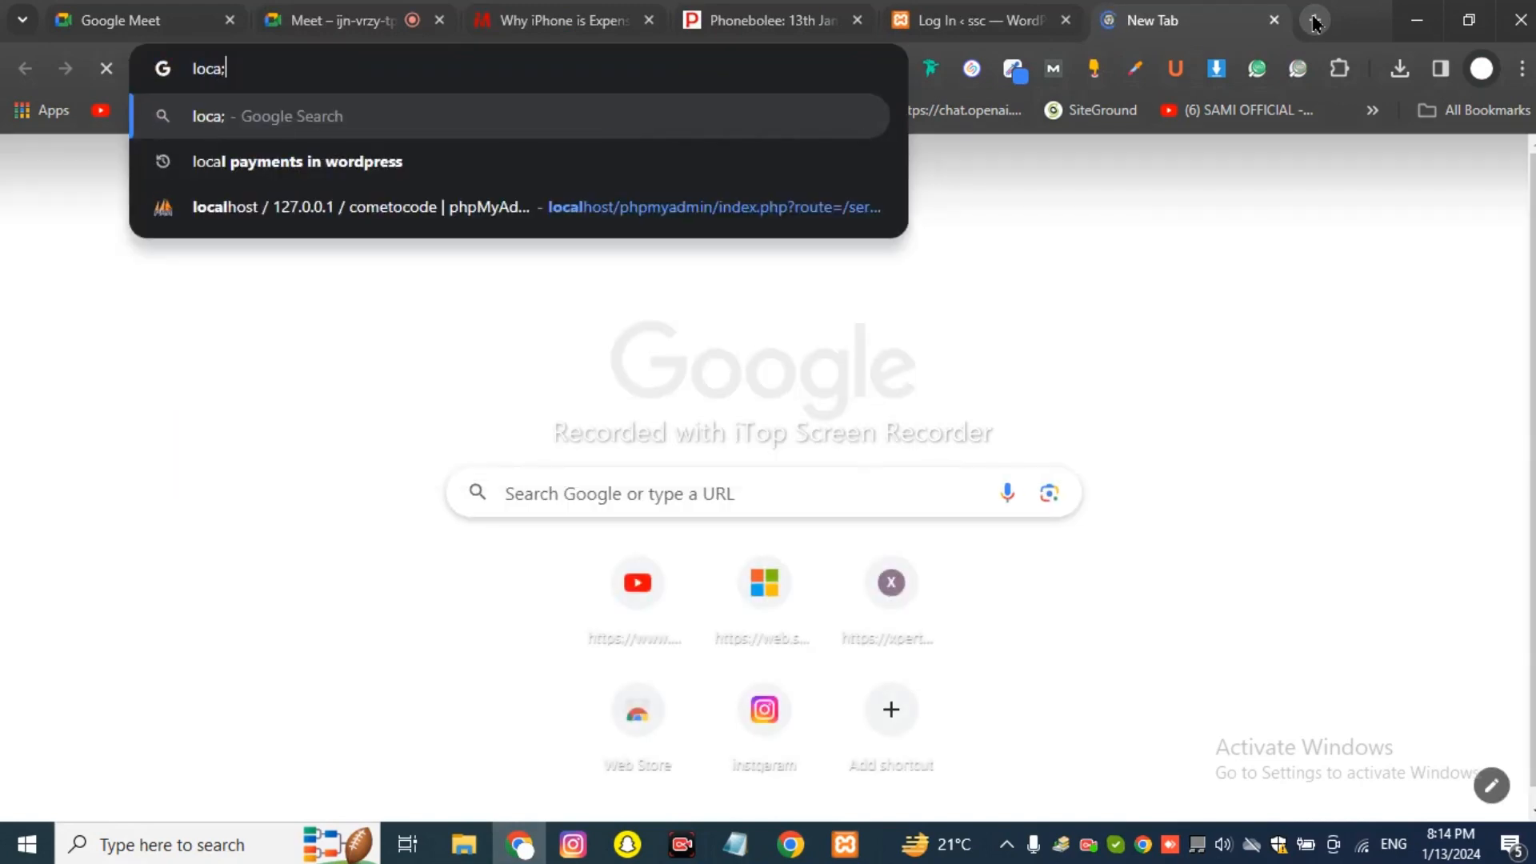
pyautogui.write('h')
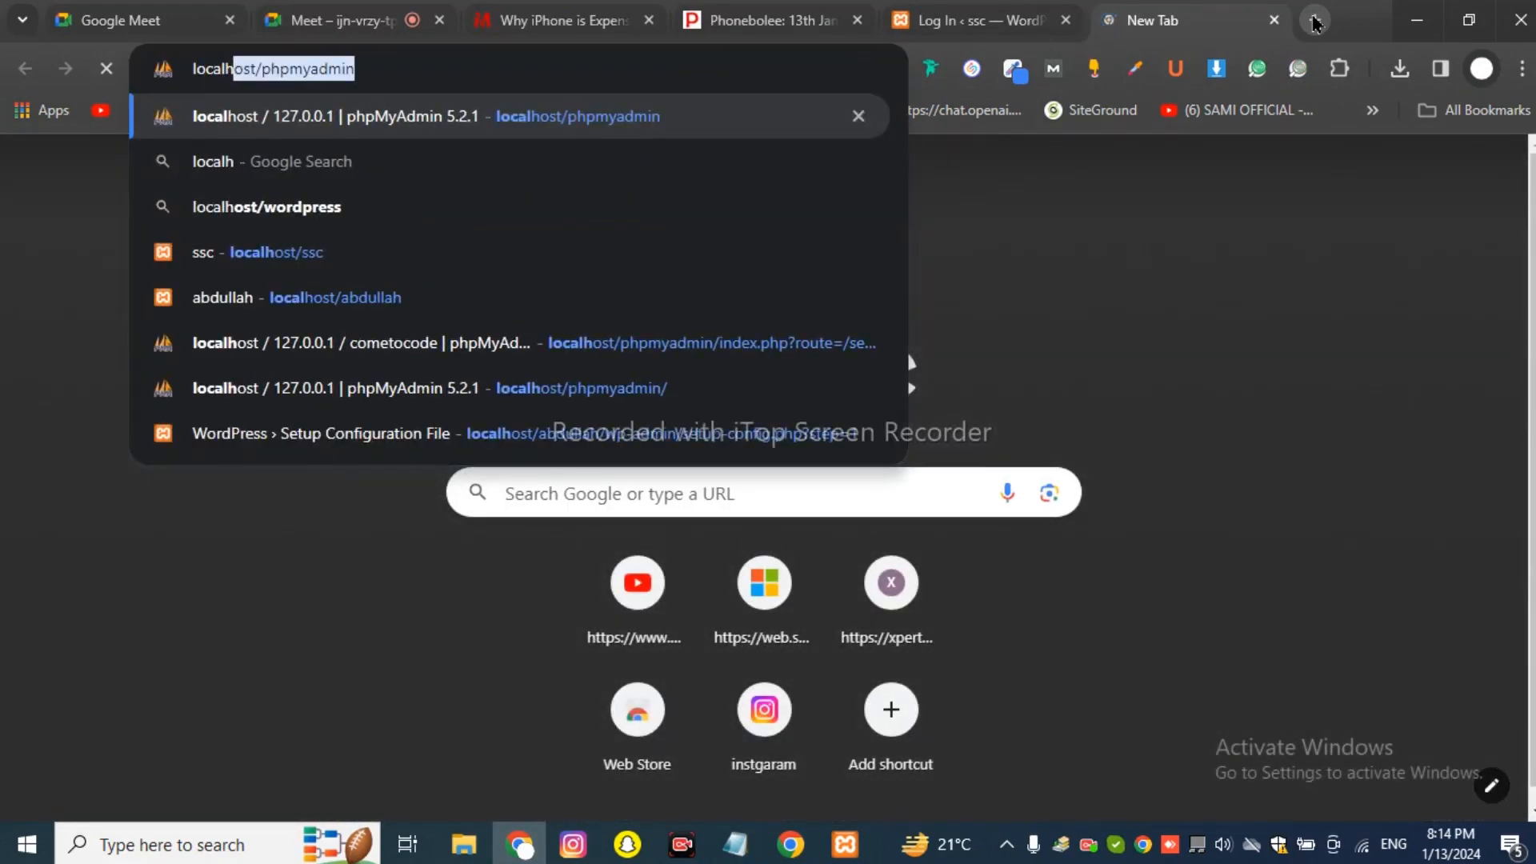
pyautogui.write('ost/ss')
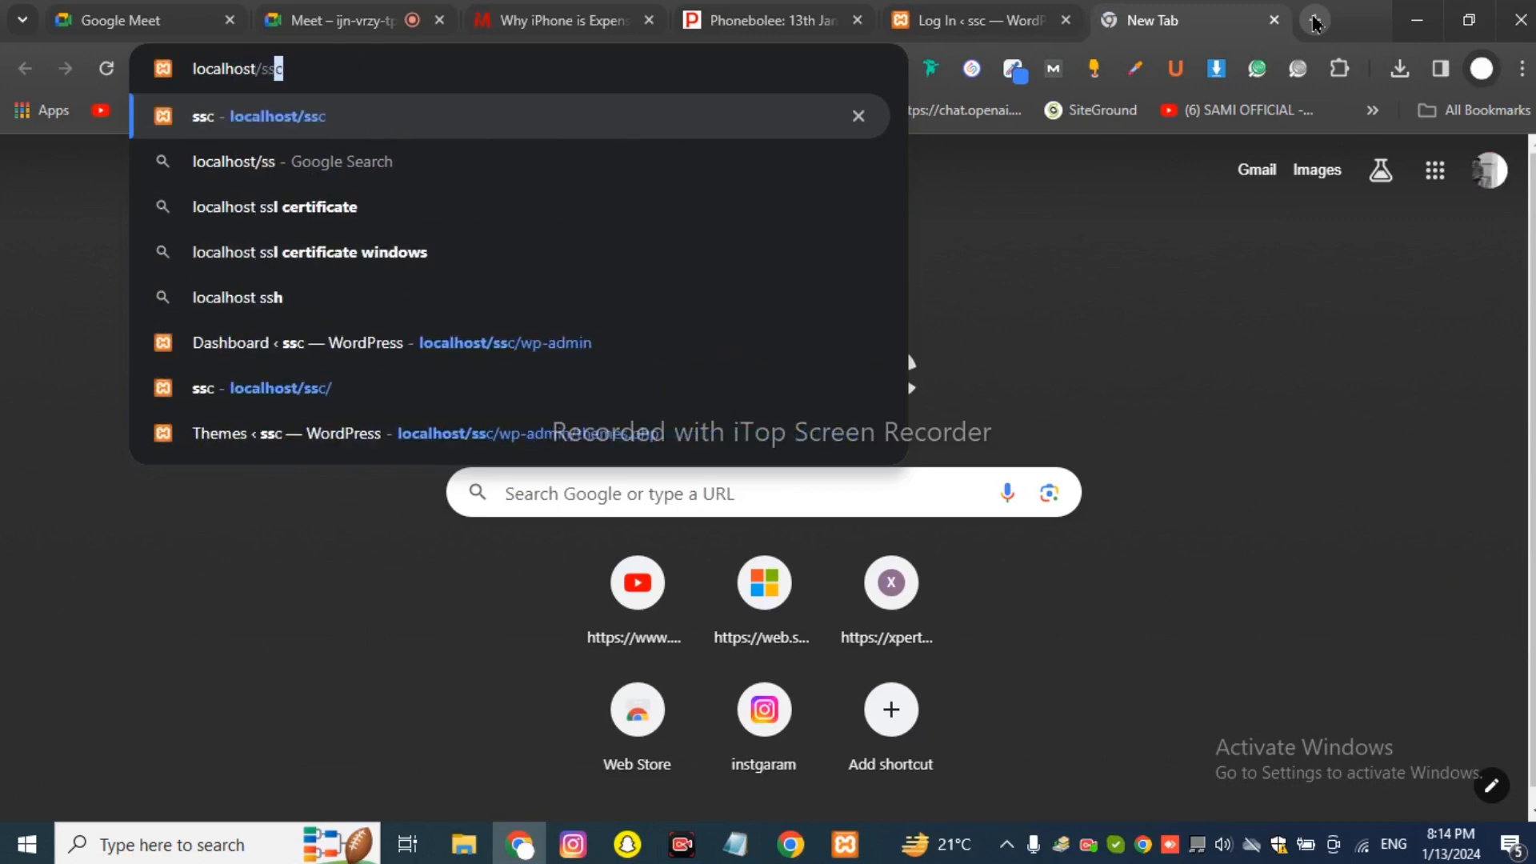
pyautogui.press('Return')
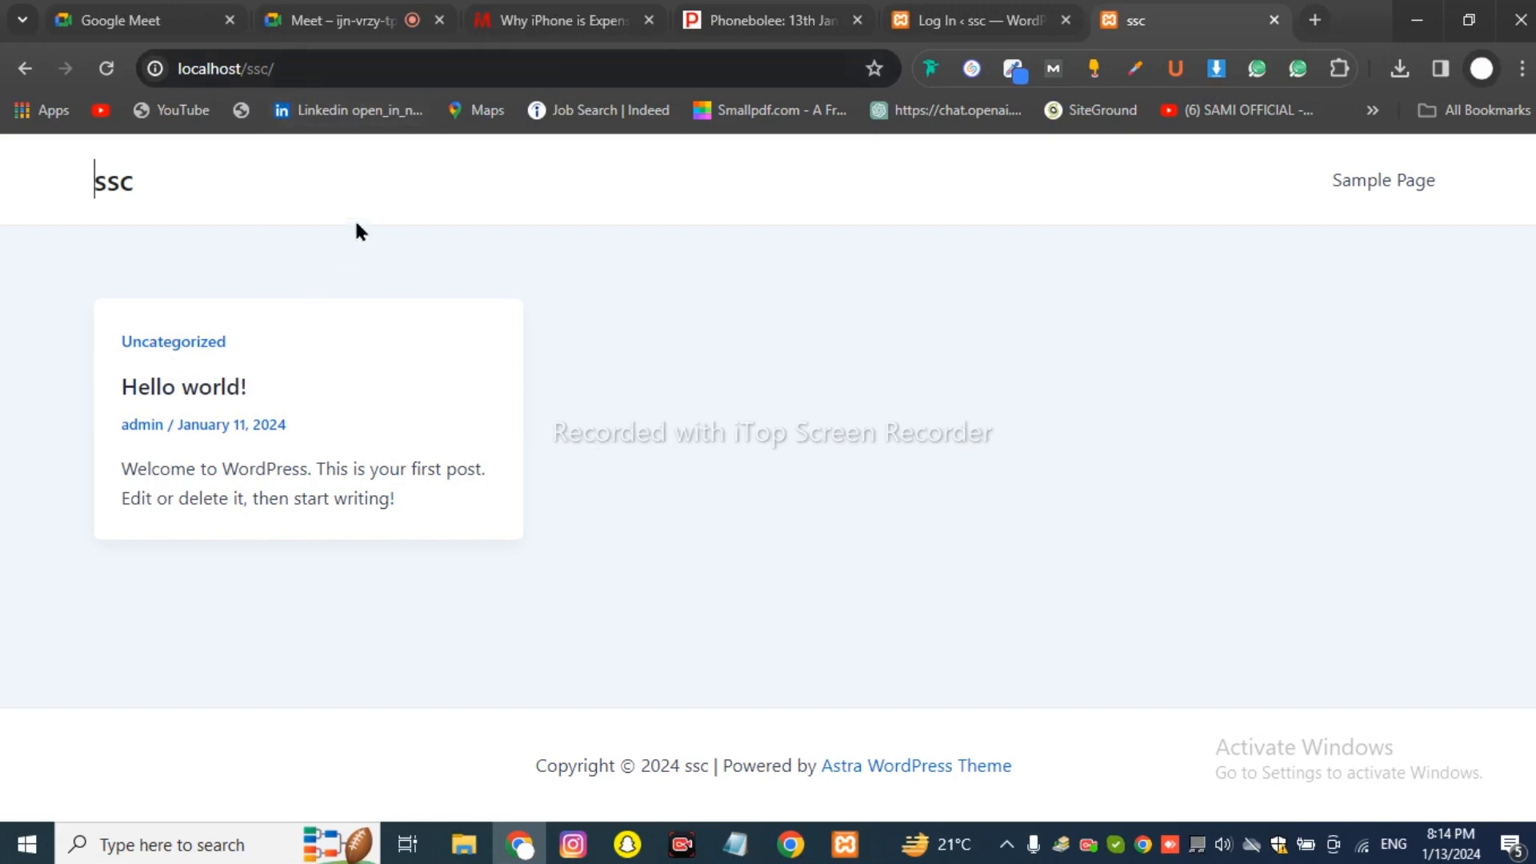
pyautogui.click(317, 71)
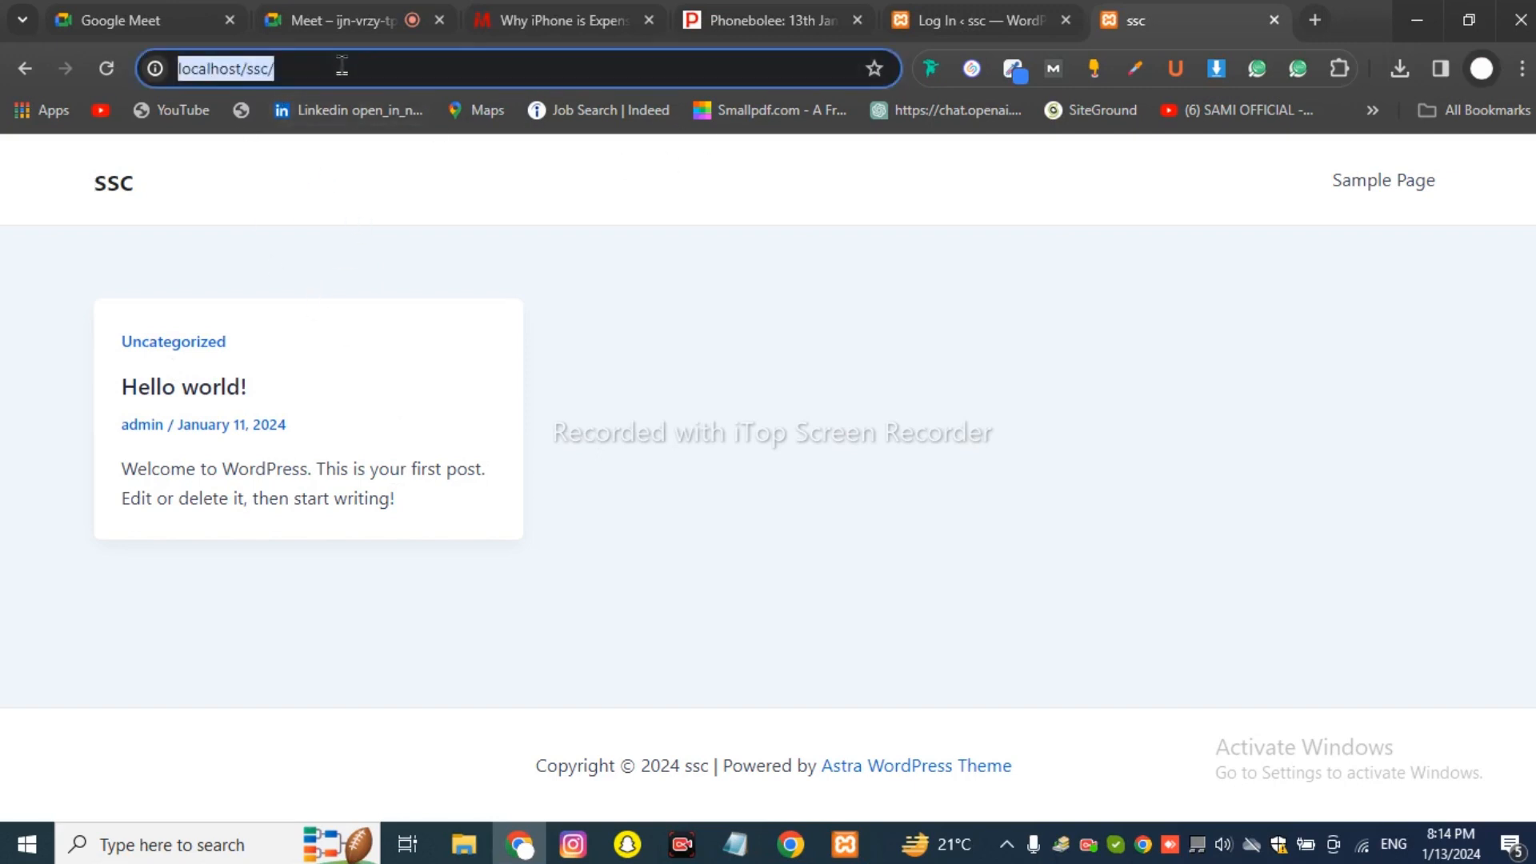
pyautogui.click(317, 71)
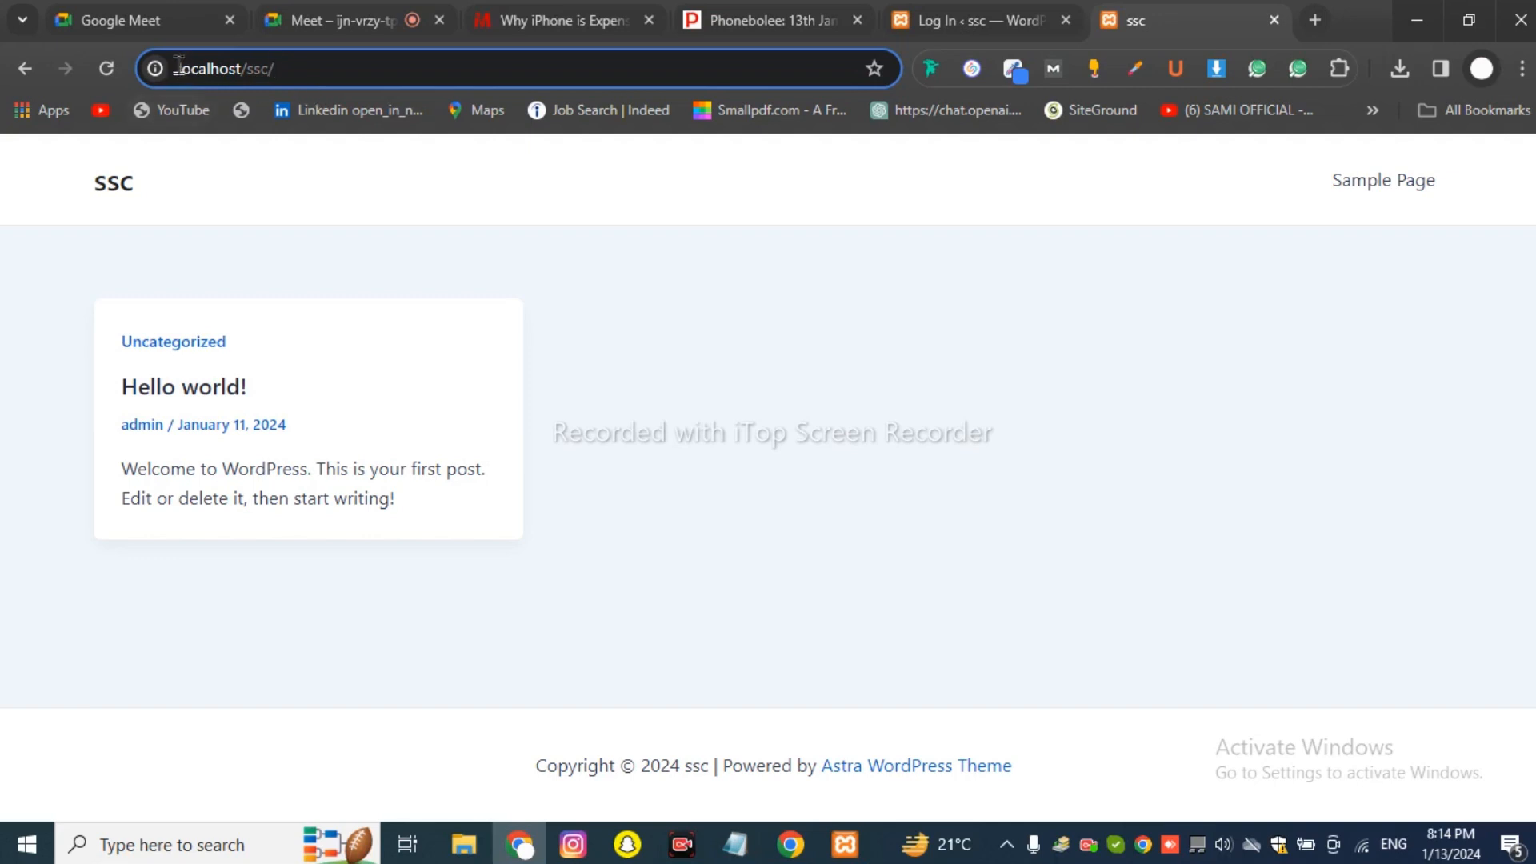
pyautogui.moveTo(178, 68); pyautogui.dragTo(237, 70)
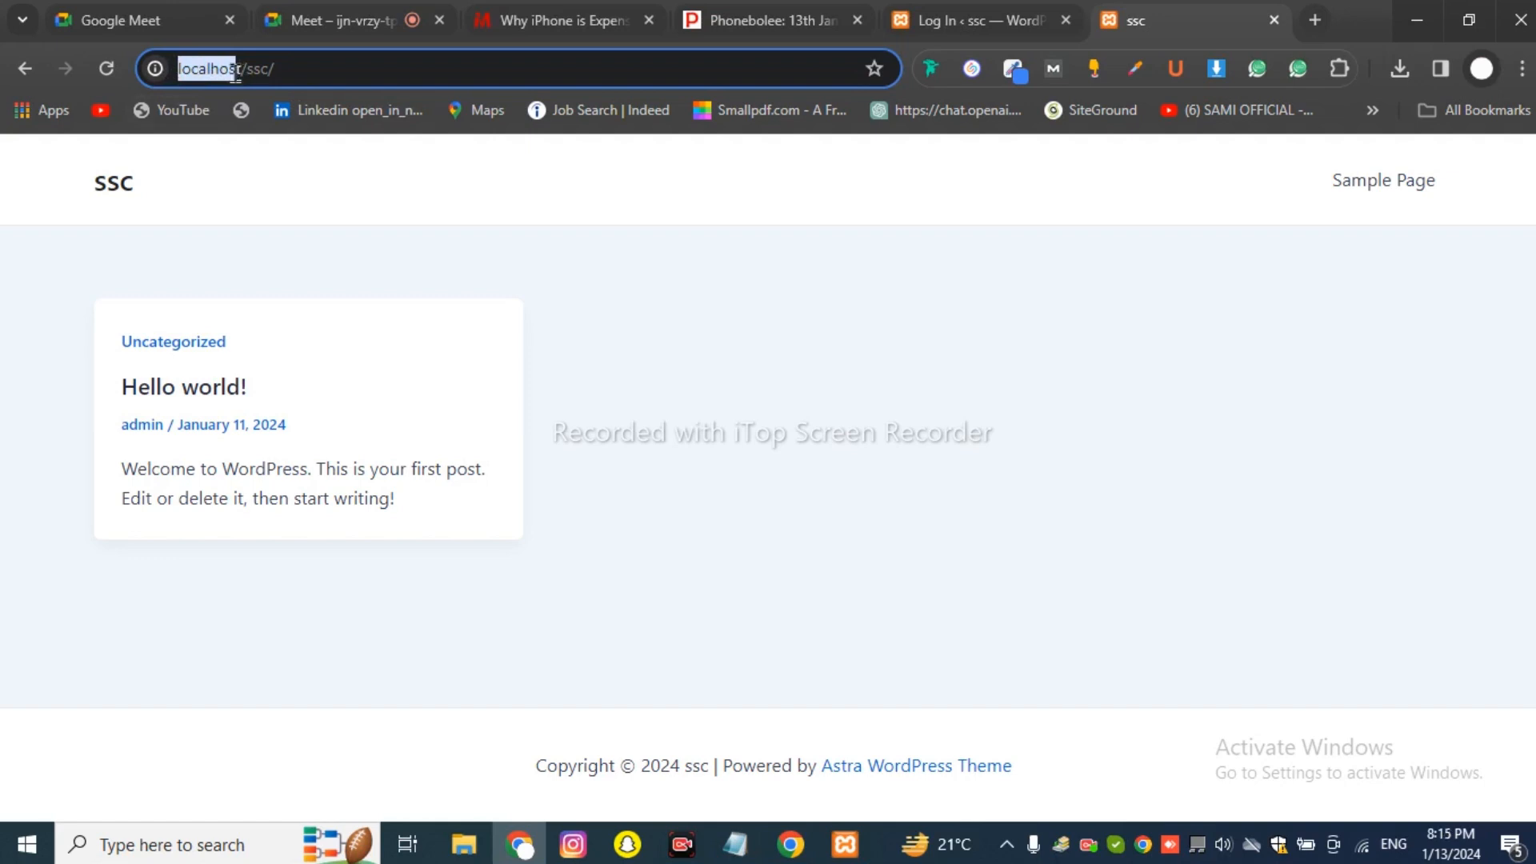
pyautogui.moveTo(236, 70); pyautogui.dragTo(240, 71)
pyautogui.click(244, 69)
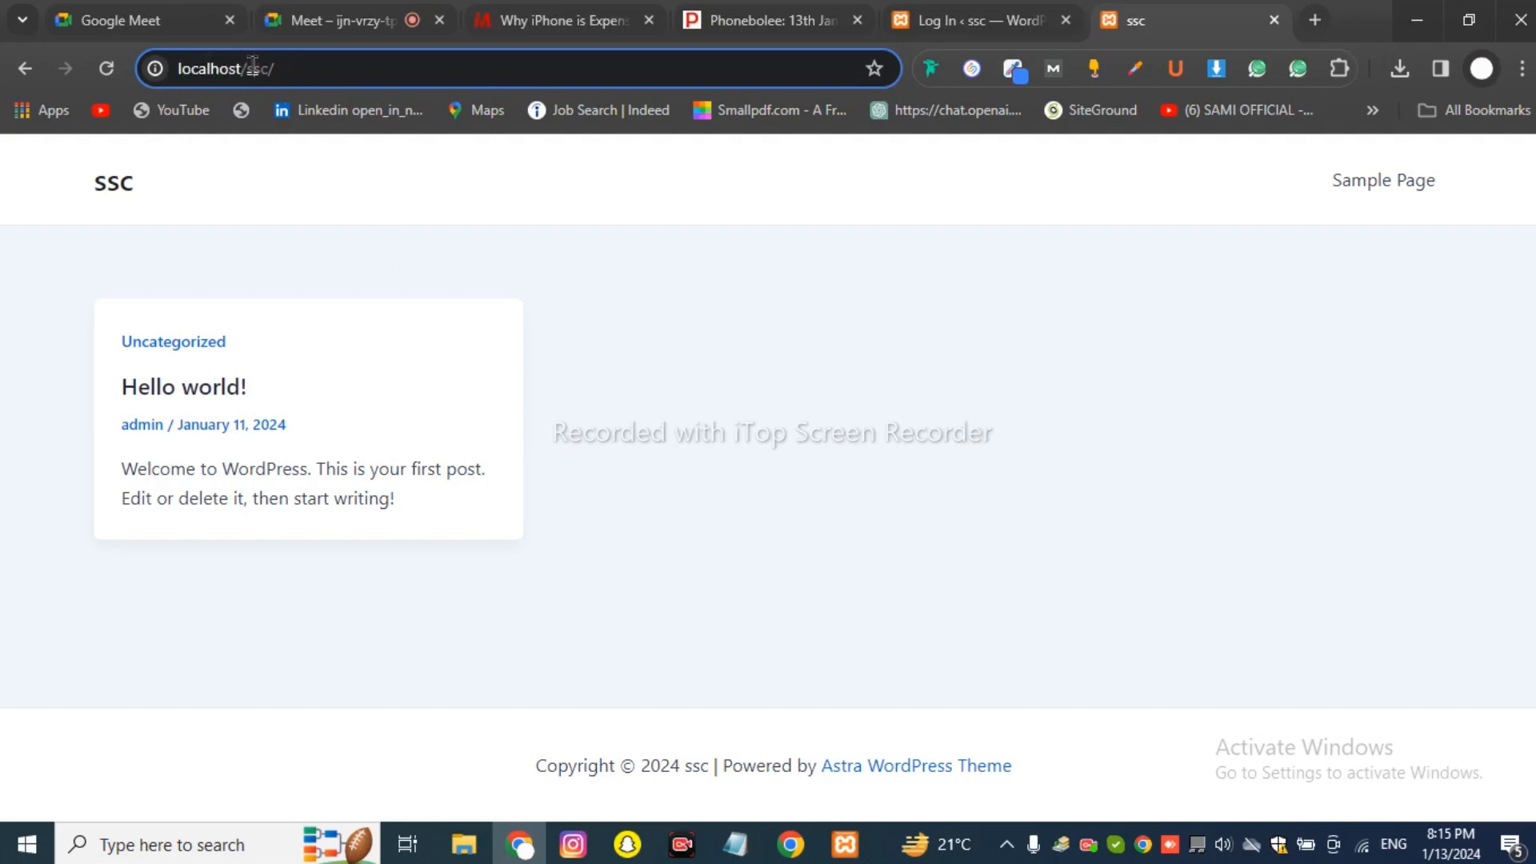
pyautogui.moveTo(253, 66); pyautogui.dragTo(265, 70)
pyautogui.click(281, 75)
# Append wp-admin to the localhost/ssc/ address to reach the ssc login form.
pyautogui.write('w')
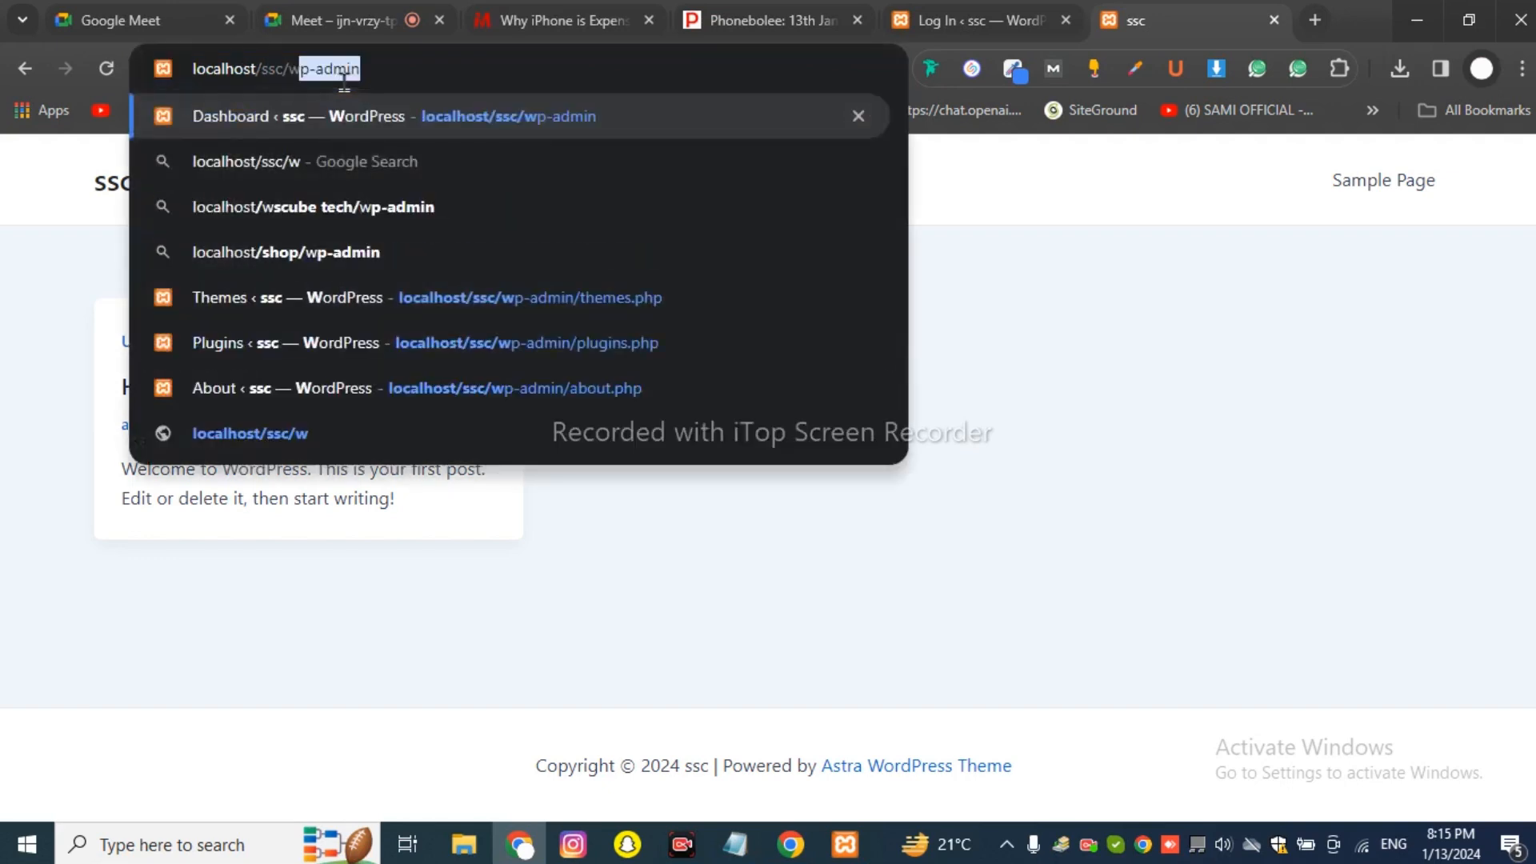
pyautogui.write('p')
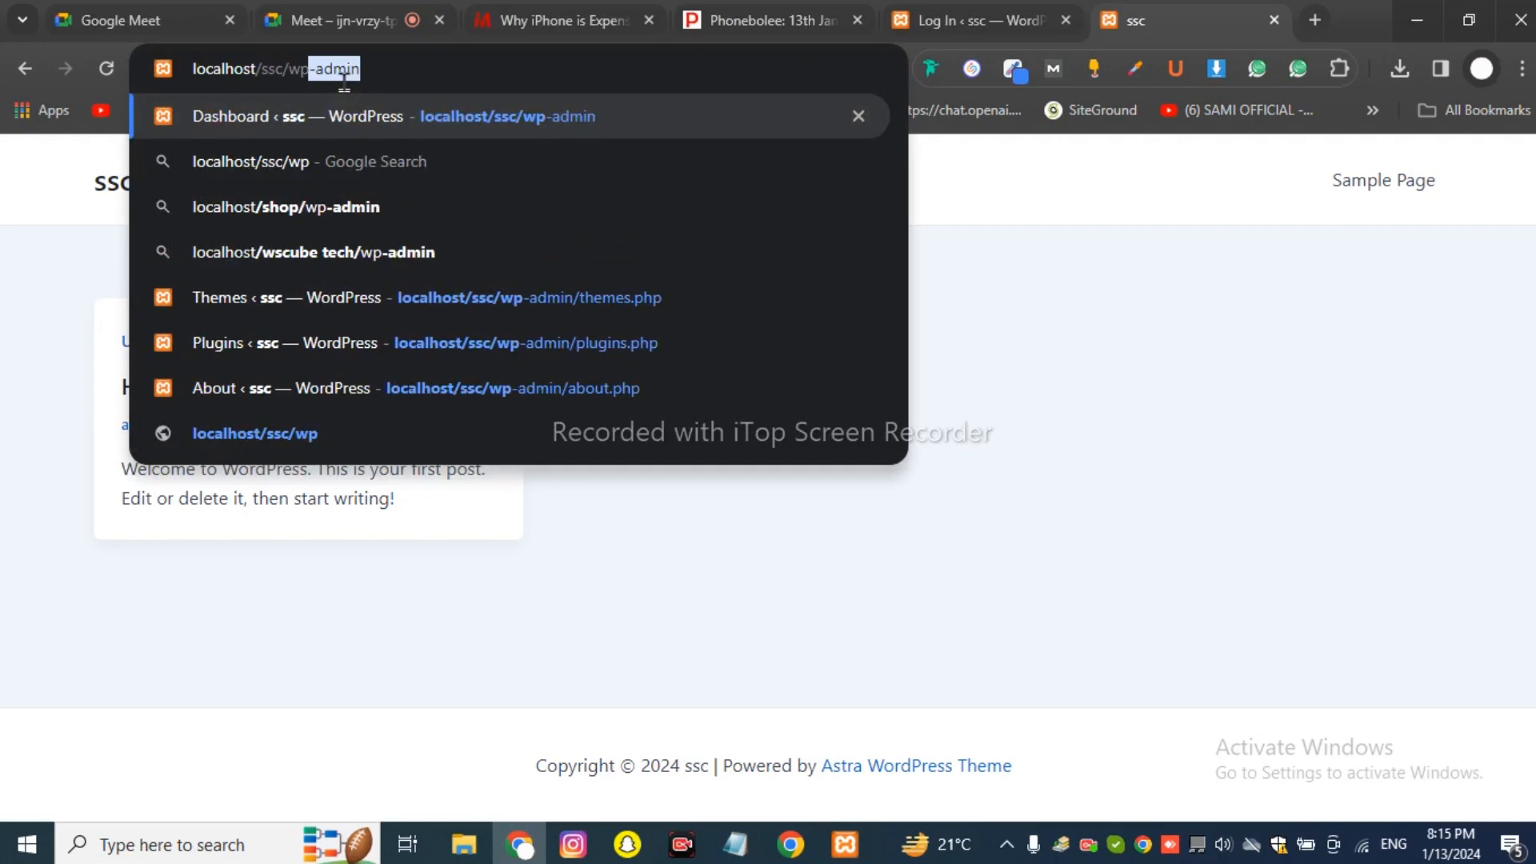
pyautogui.write('-ad')
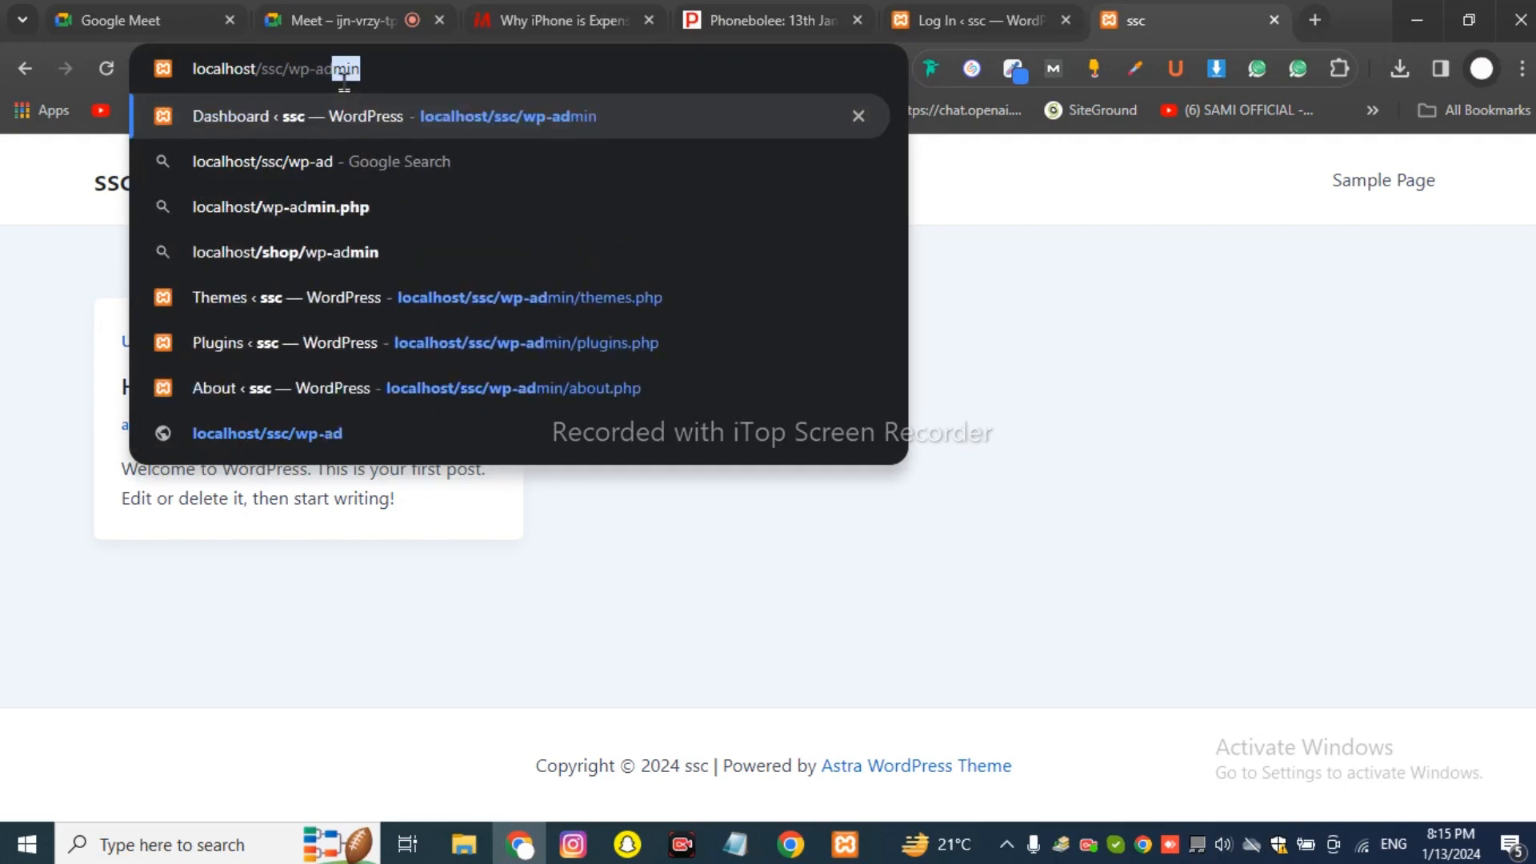
pyautogui.write('min')
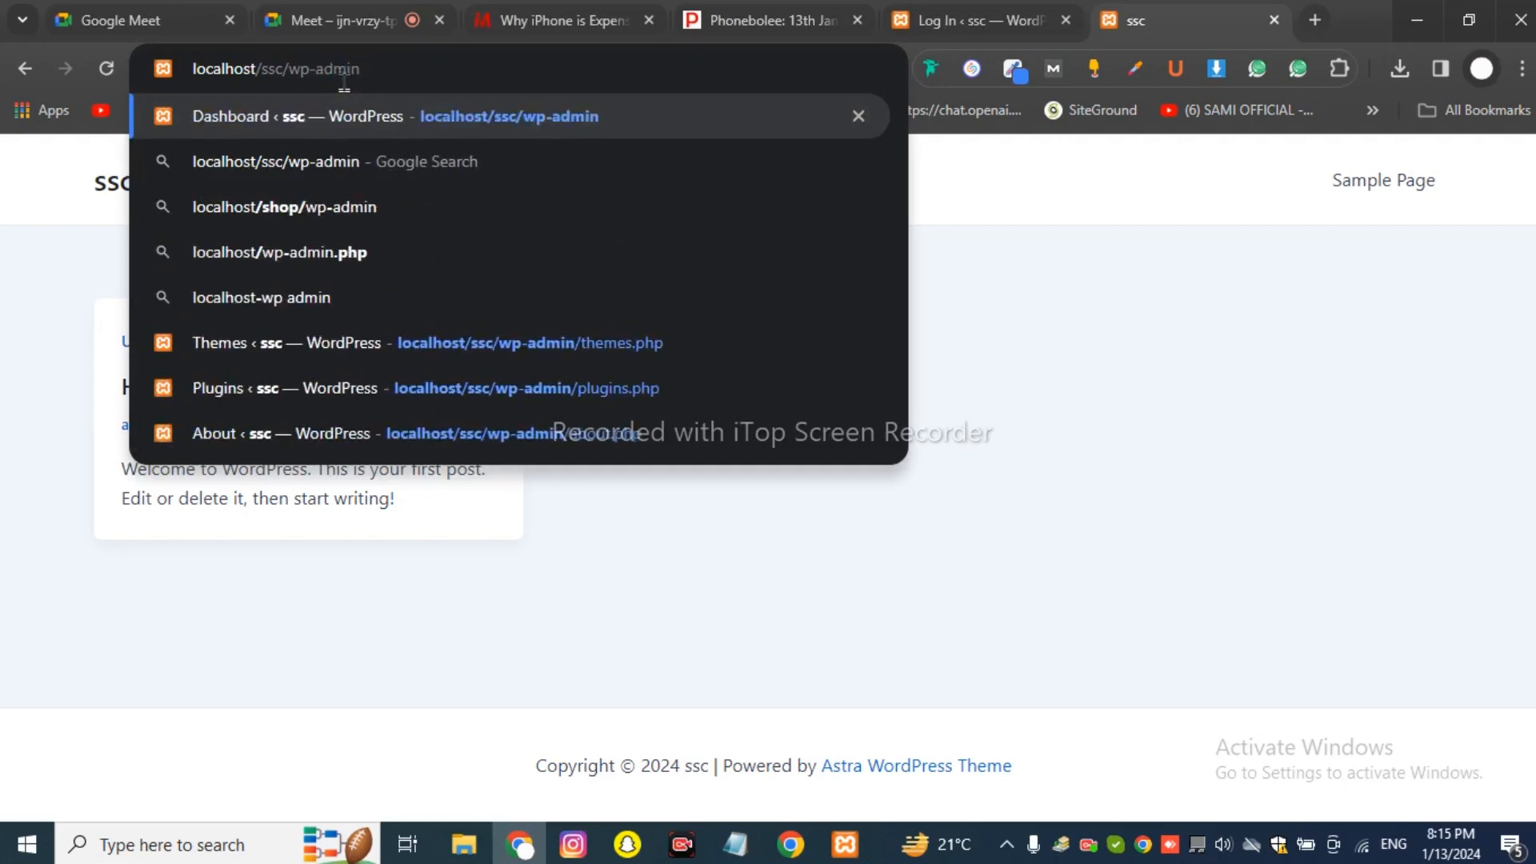
pyautogui.hotkey('ctrl', 'a')
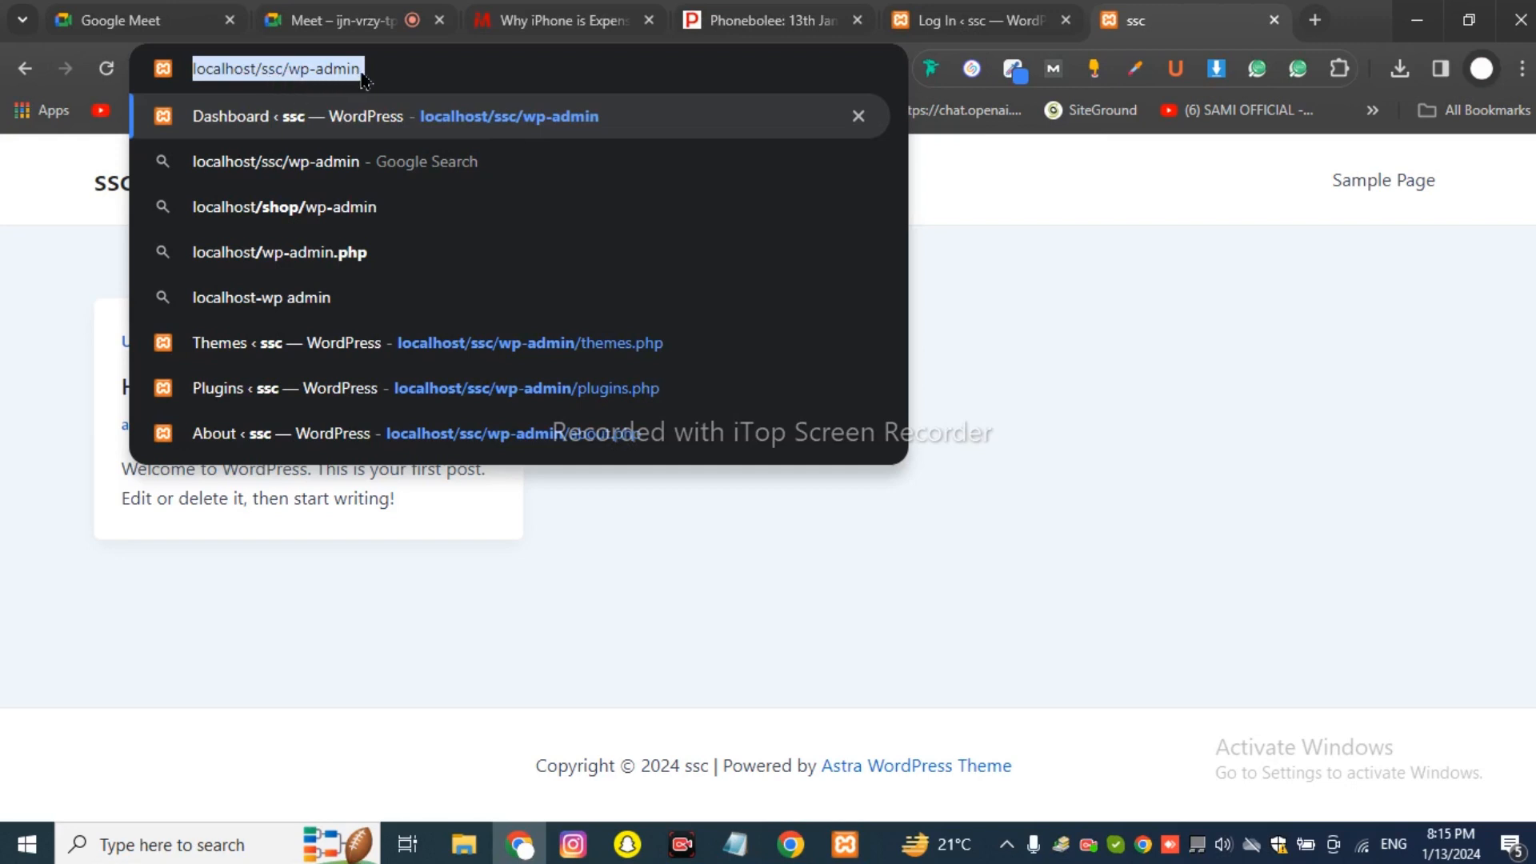
pyautogui.press('Return')
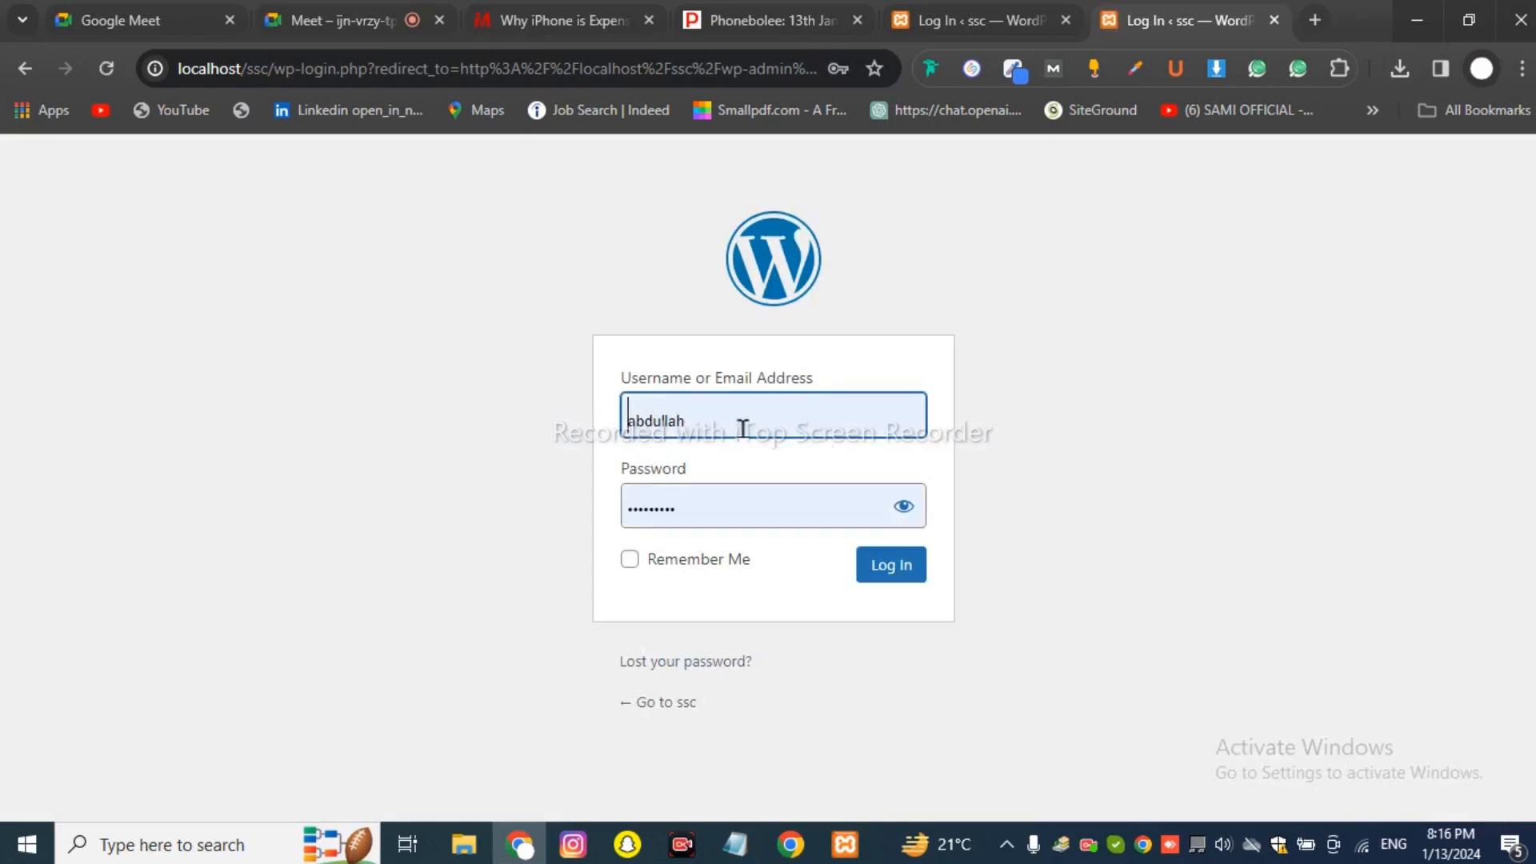
# Replace the login username with 'admin'.
pyautogui.click(743, 428)
pyautogui.moveTo(775, 419); pyautogui.dragTo(621, 418)
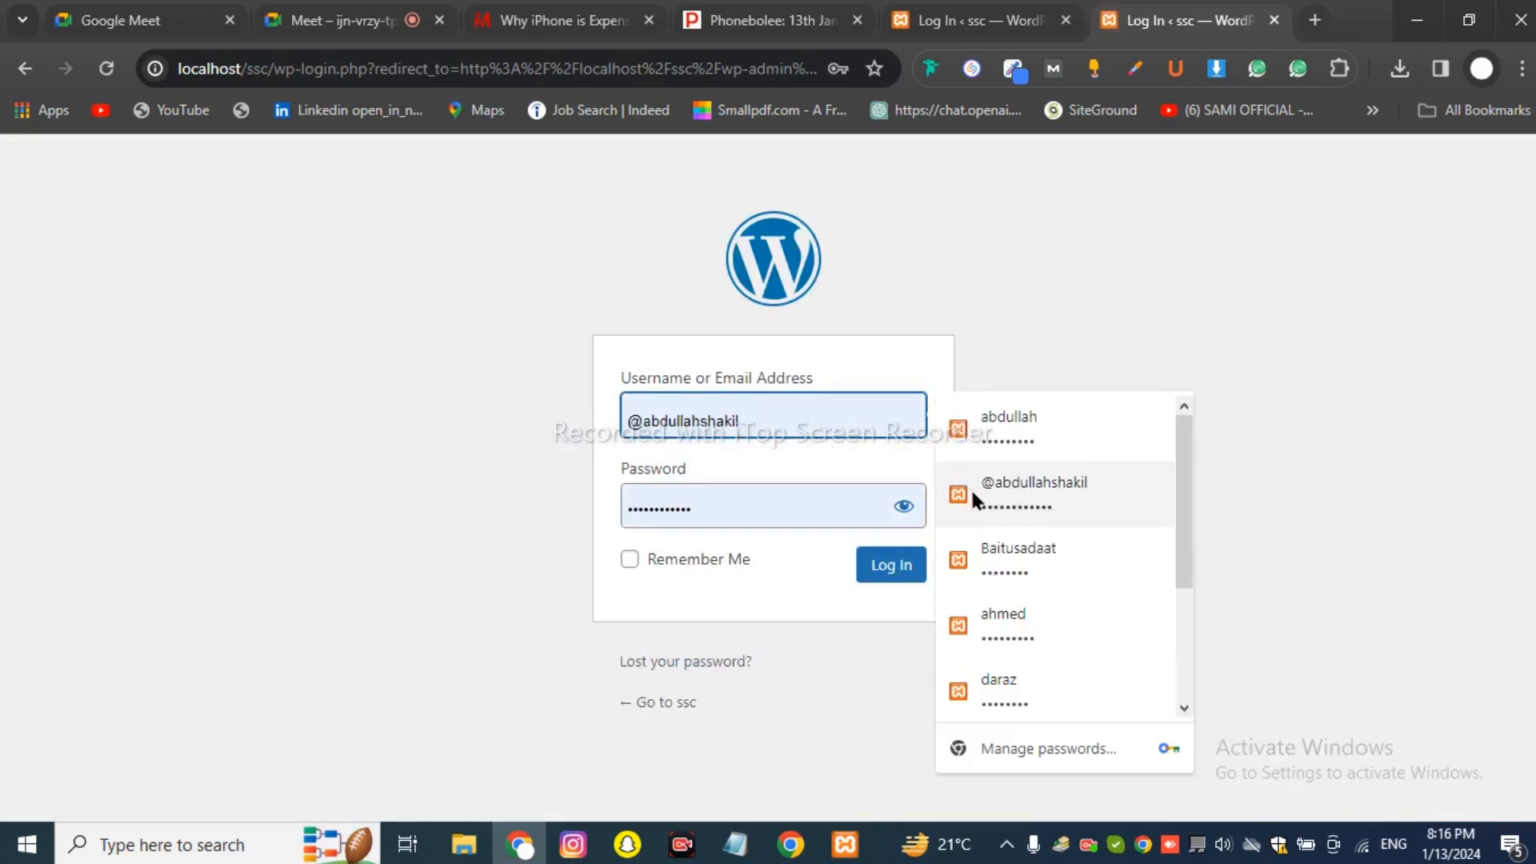
pyautogui.scroll(-3, 992, 516)
pyautogui.scroll(3, 999, 532)
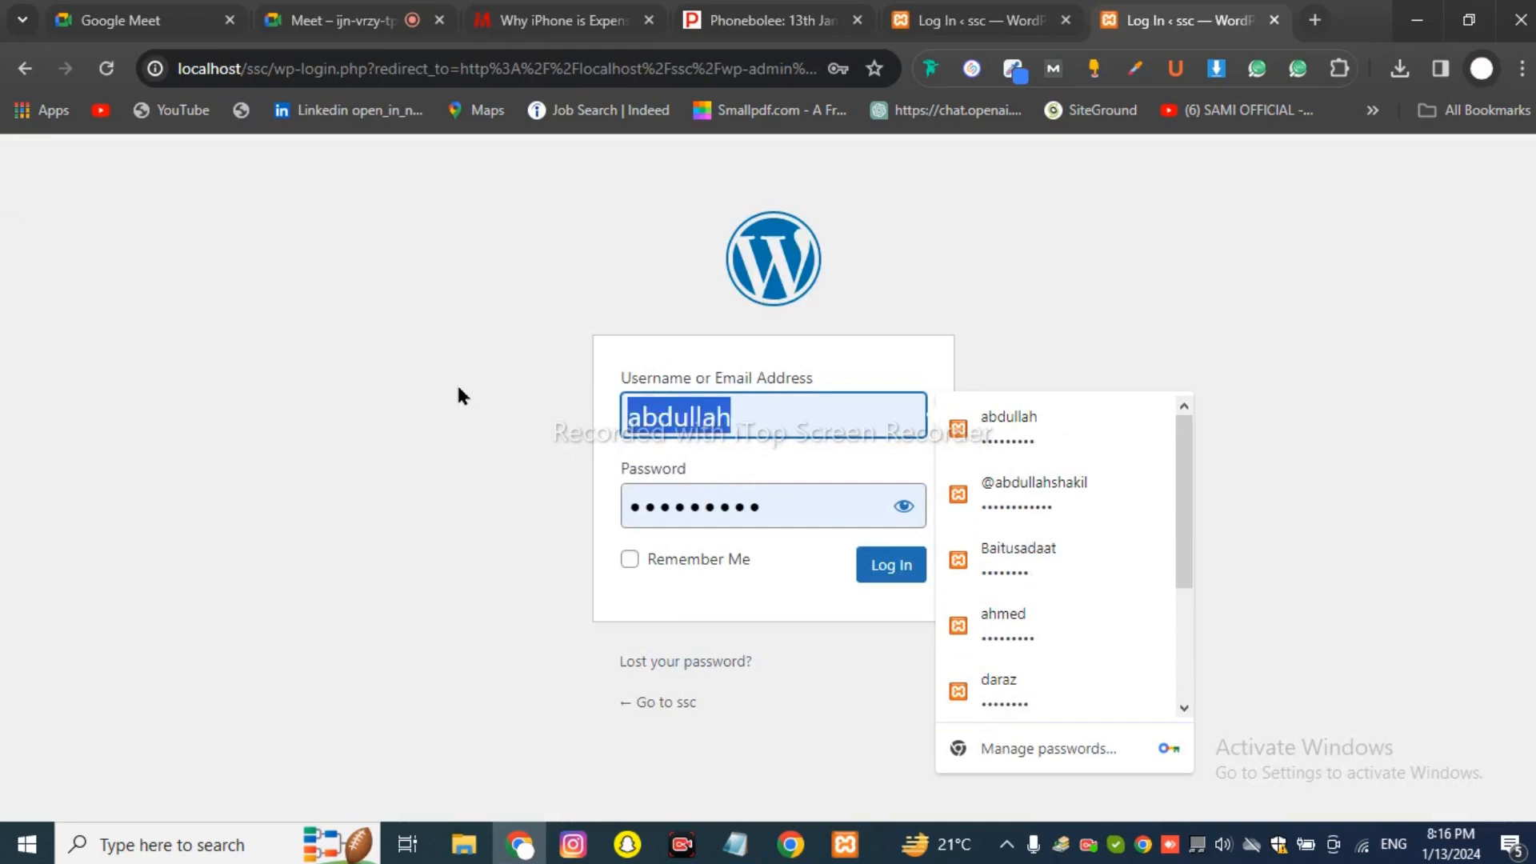
pyautogui.write('admin')
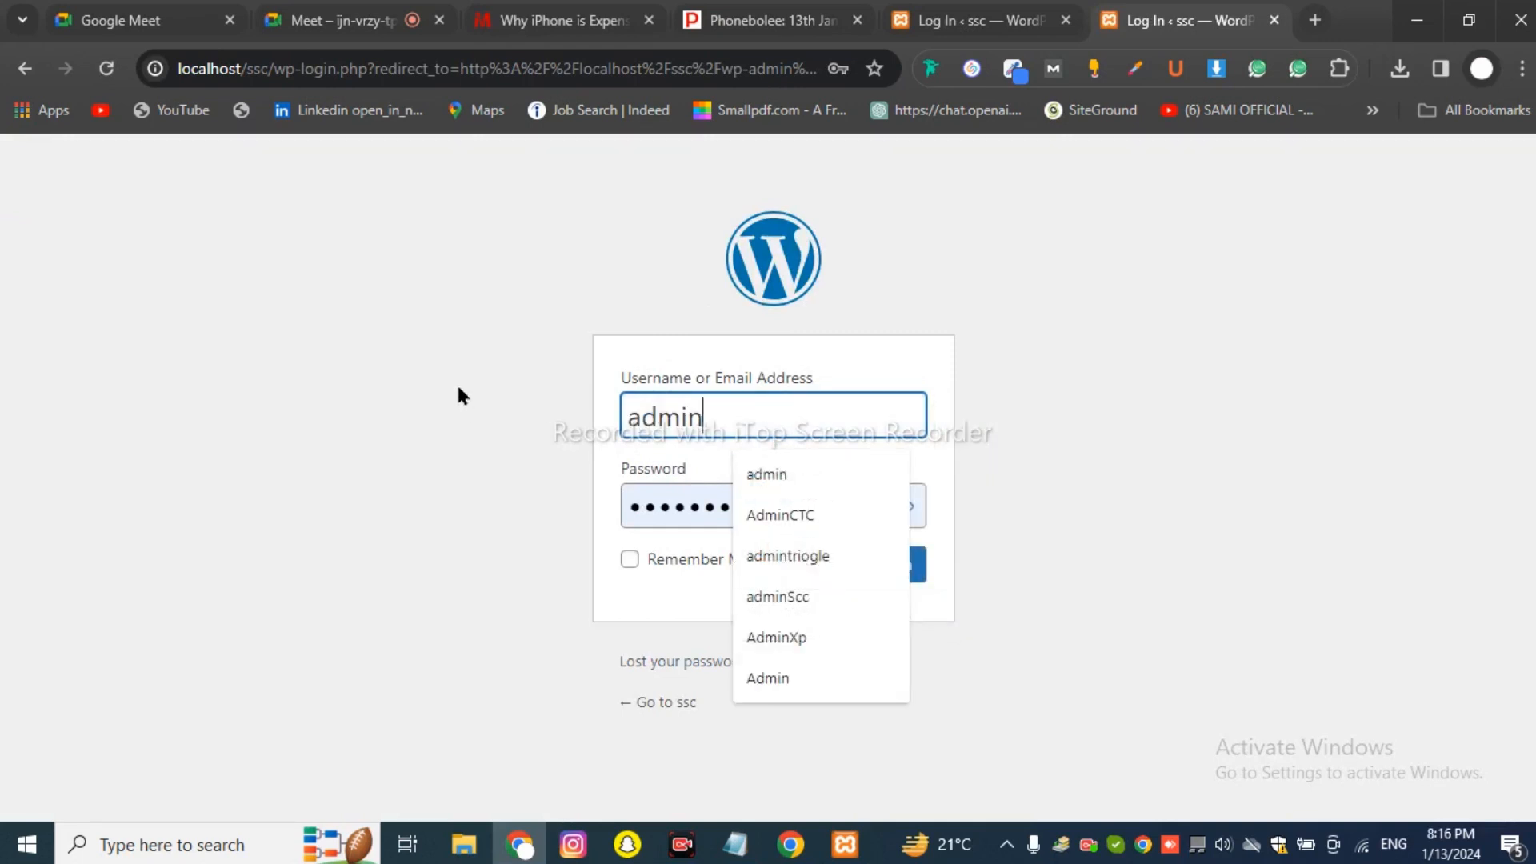
# Reveal the password, tick Remember Me, and log in to the ssc site.
pyautogui.click(716, 512)
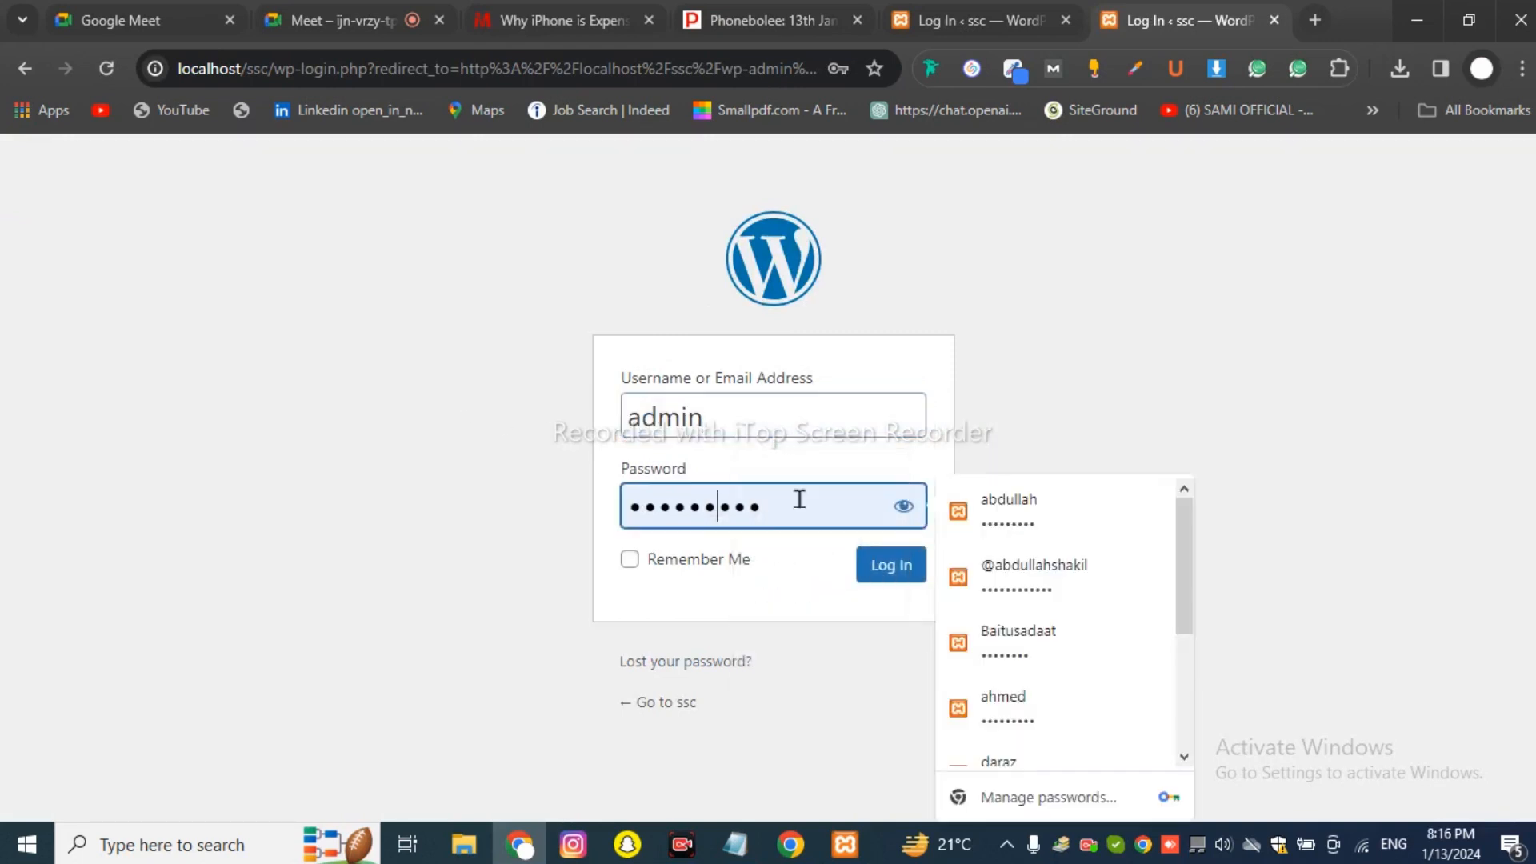
pyautogui.click(902, 507)
pyautogui.click(659, 512)
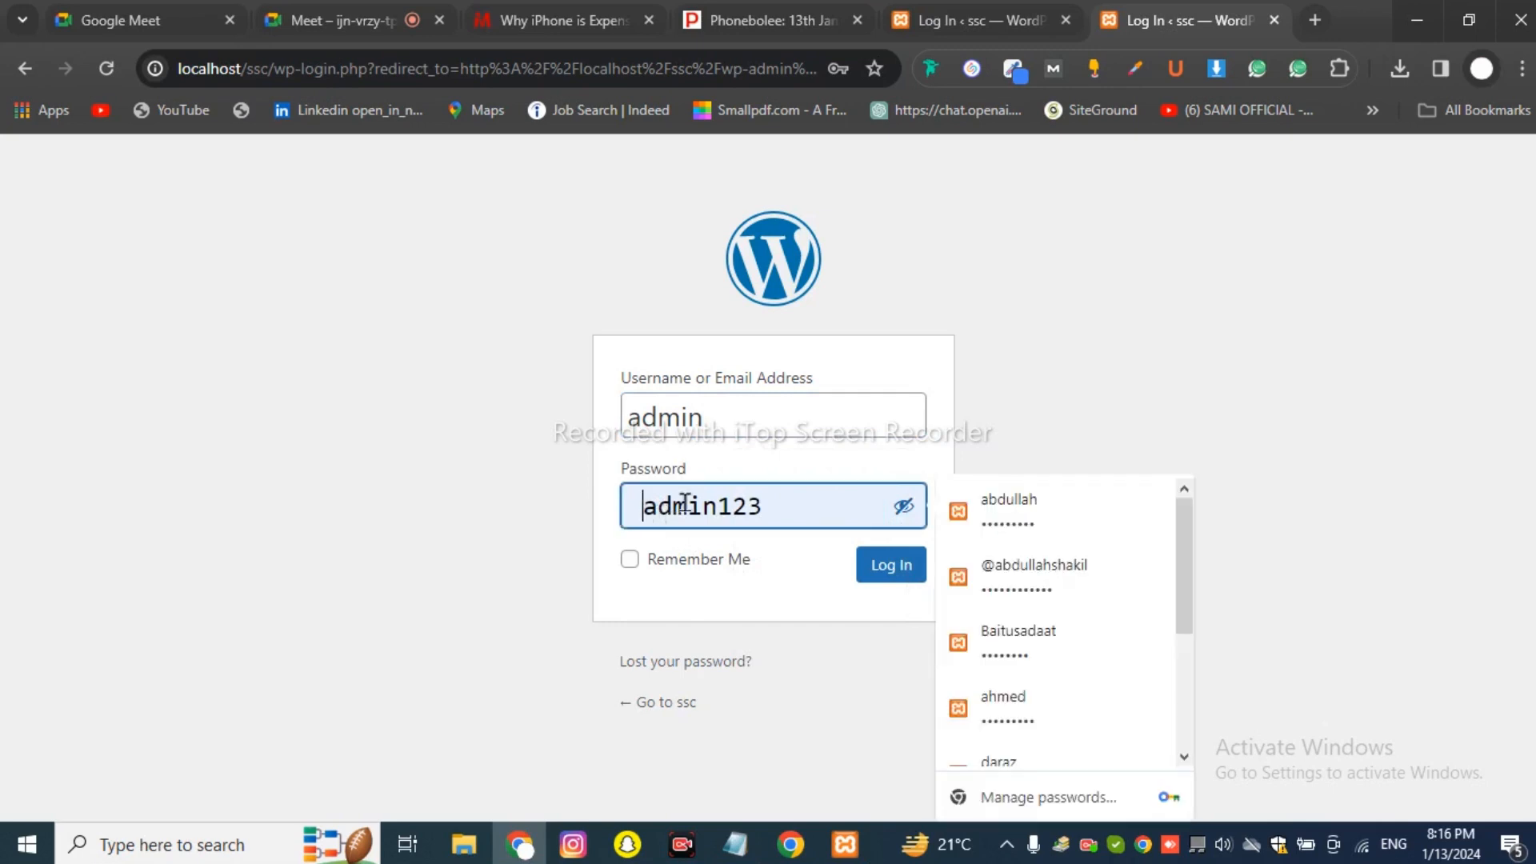
pyautogui.click(630, 559)
pyautogui.click(886, 574)
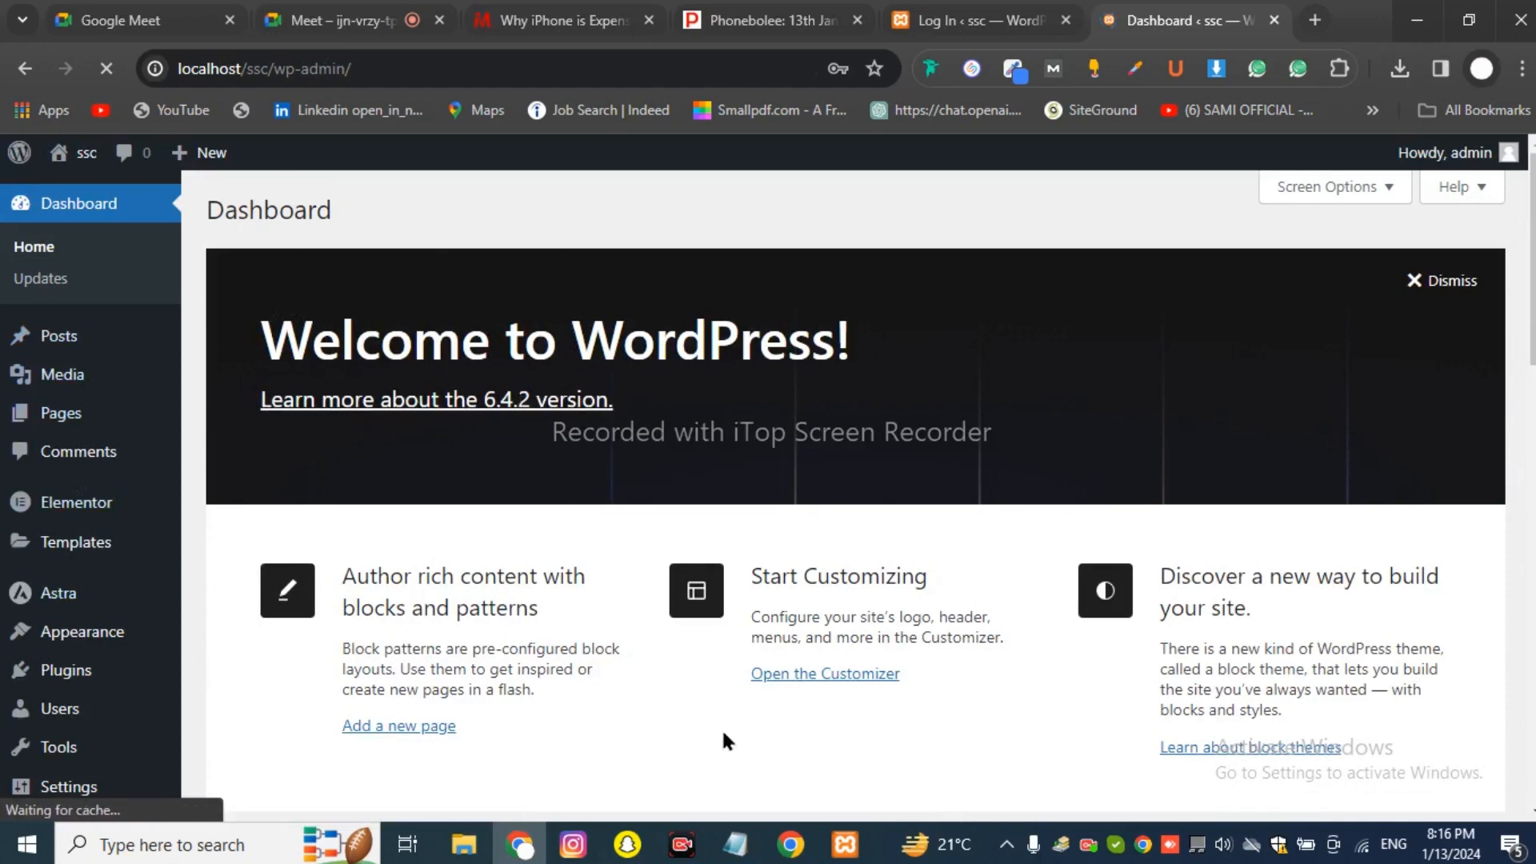
# Dismiss Chrome's saved-password warning on the ssc Dashboard.
pyautogui.click(735, 844)
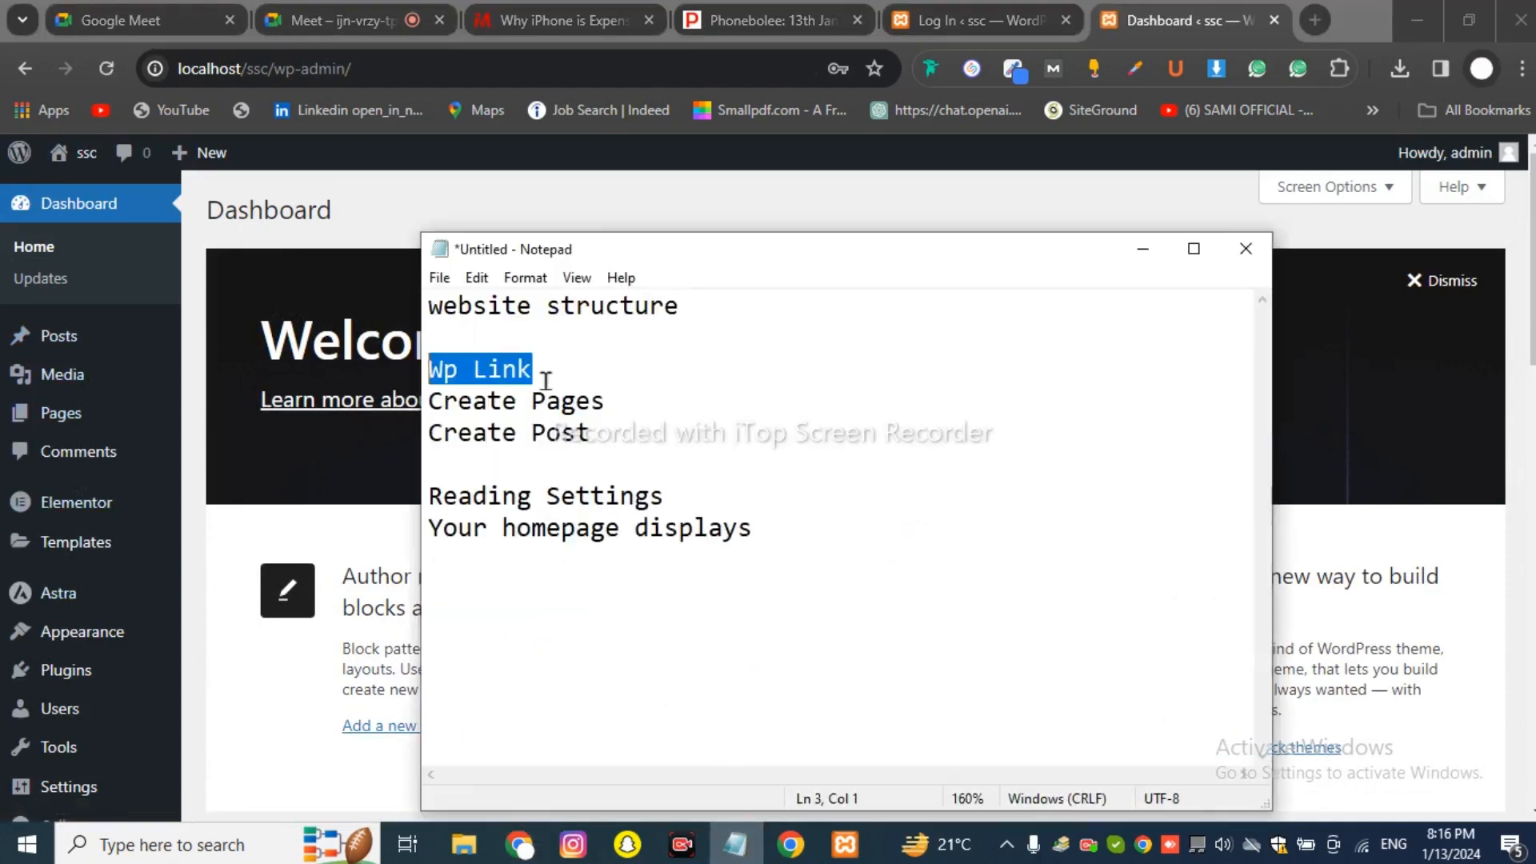
pyautogui.click(476, 193)
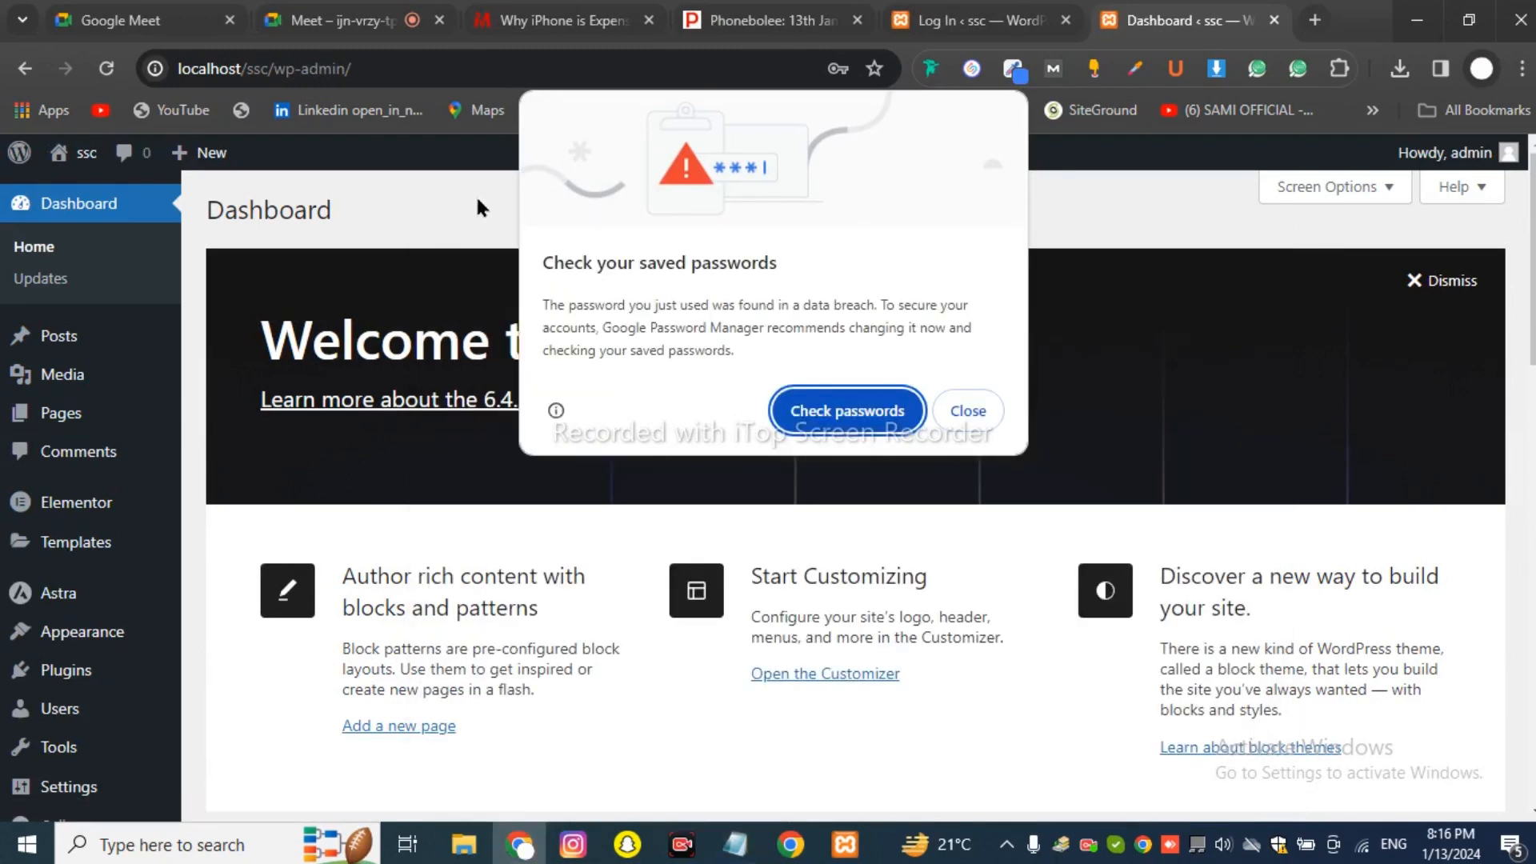
pyautogui.click(941, 408)
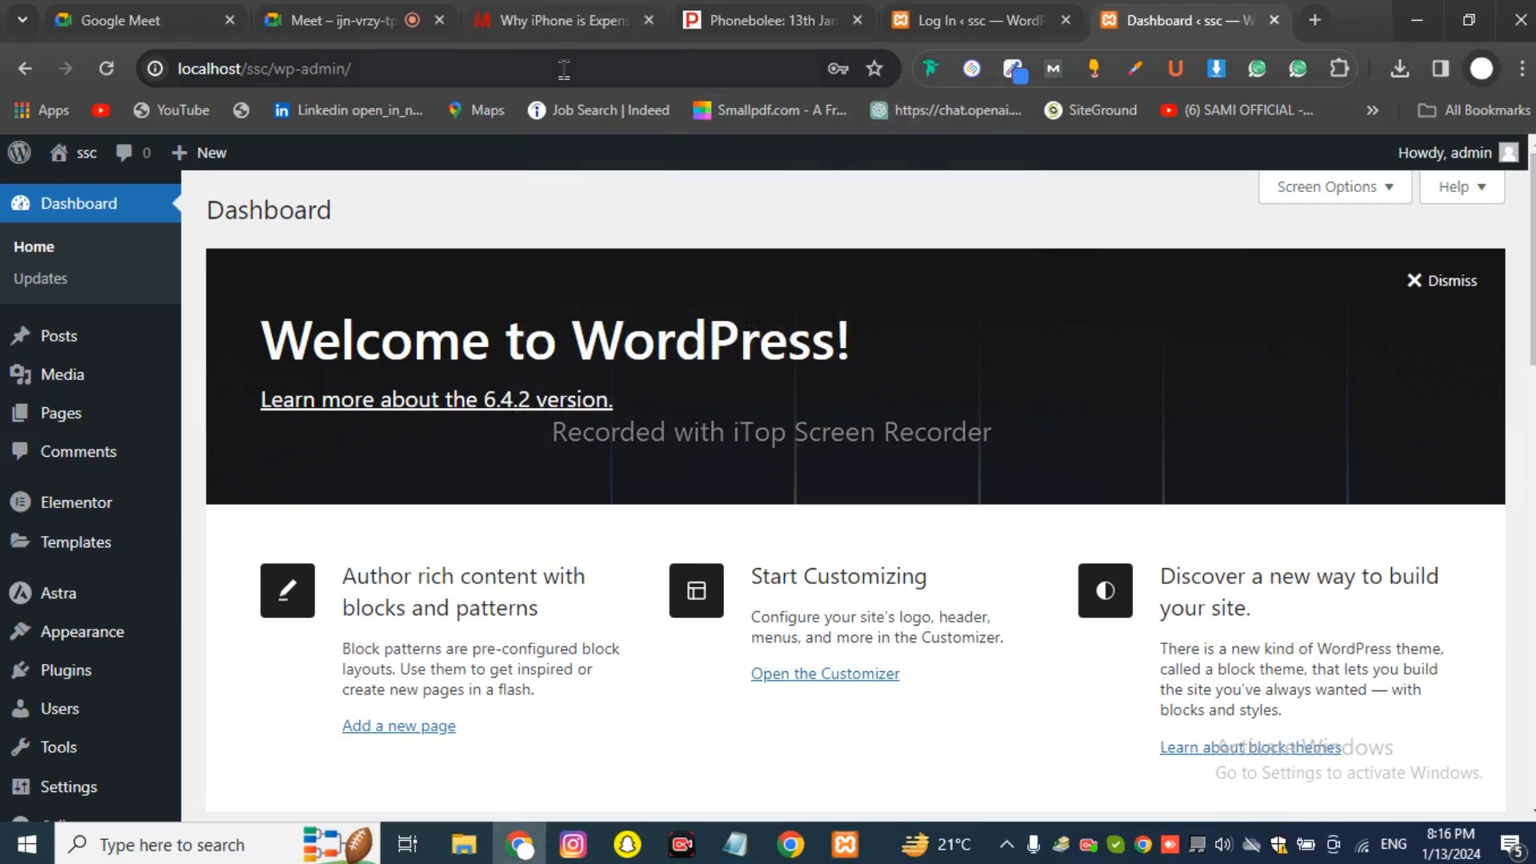
# Log out of the Mateplax site from the avatar menu and close its login page.
pyautogui.click(592, 19)
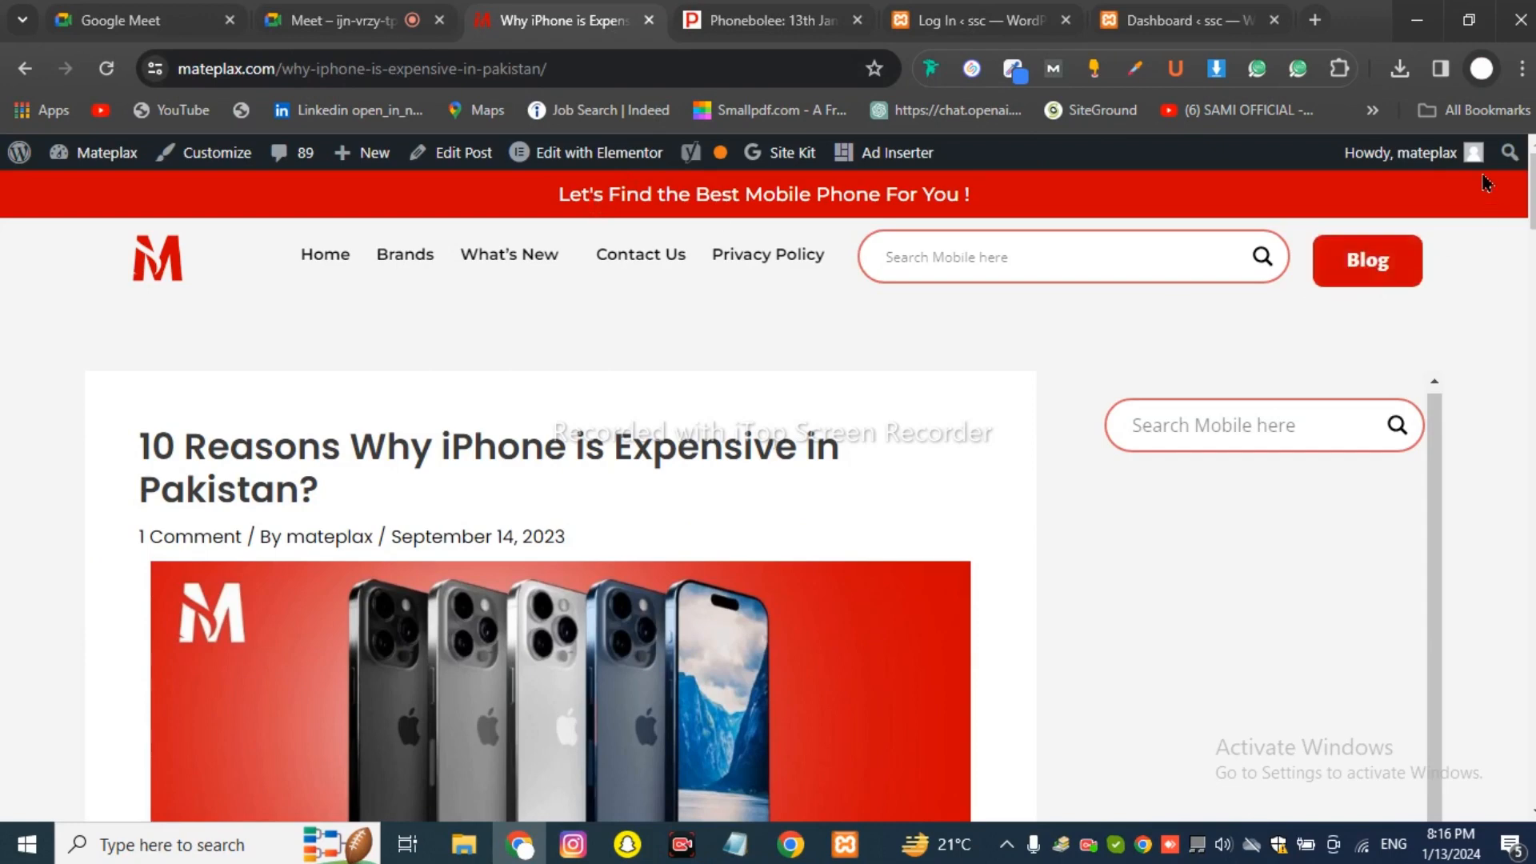
pyautogui.moveTo(1475, 164)
pyautogui.click(1322, 288)
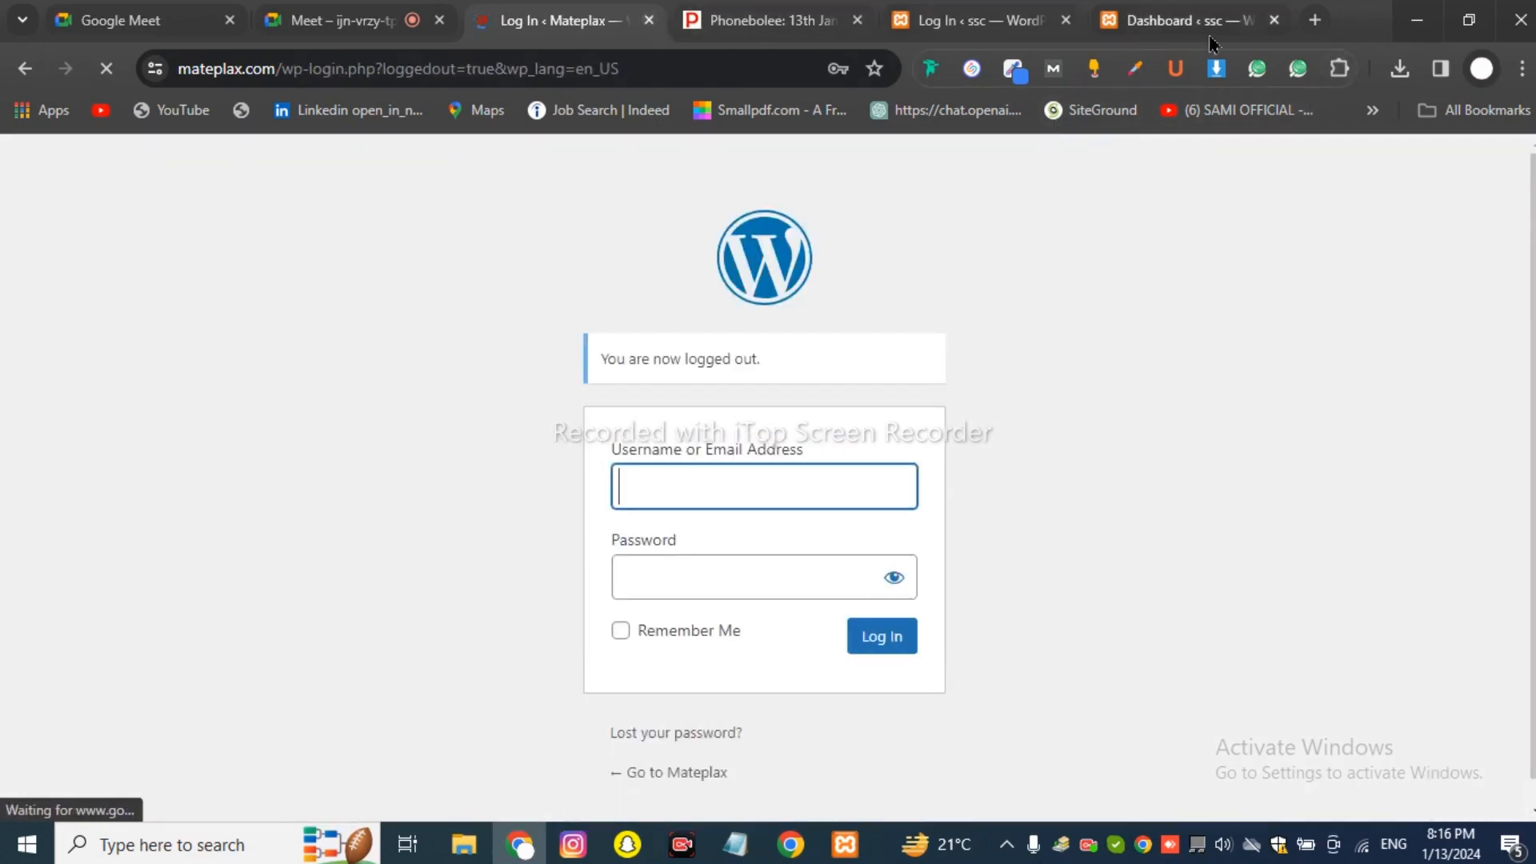
pyautogui.hotkey('ctrl', 'w')
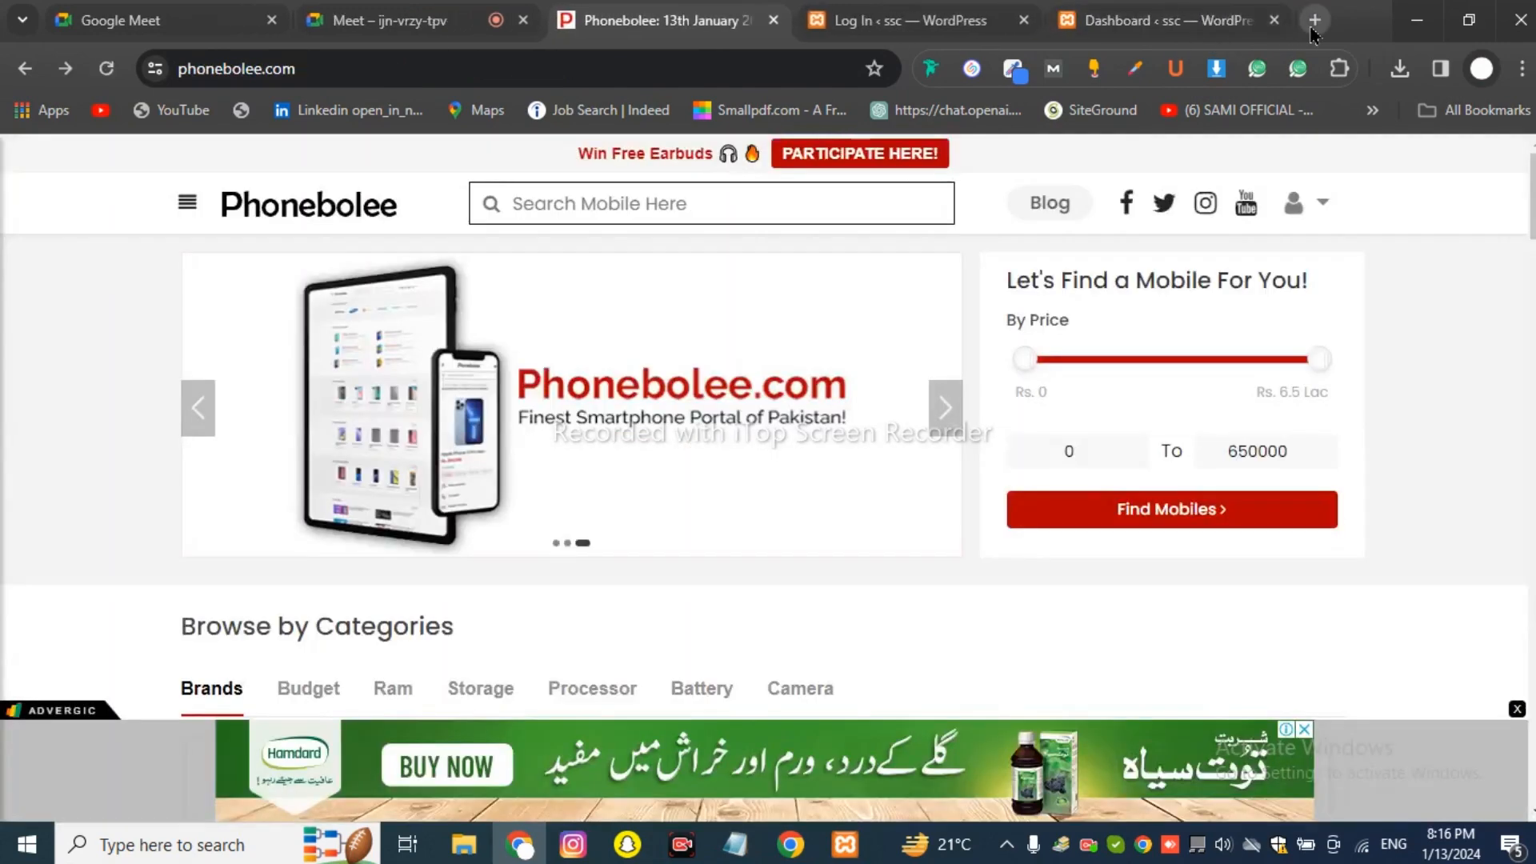
# Log back in at mateplax.com/wp-admin with Remember Me, then return to the Google Meet call.
pyautogui.click(1312, 31)
pyautogui.write('mate')
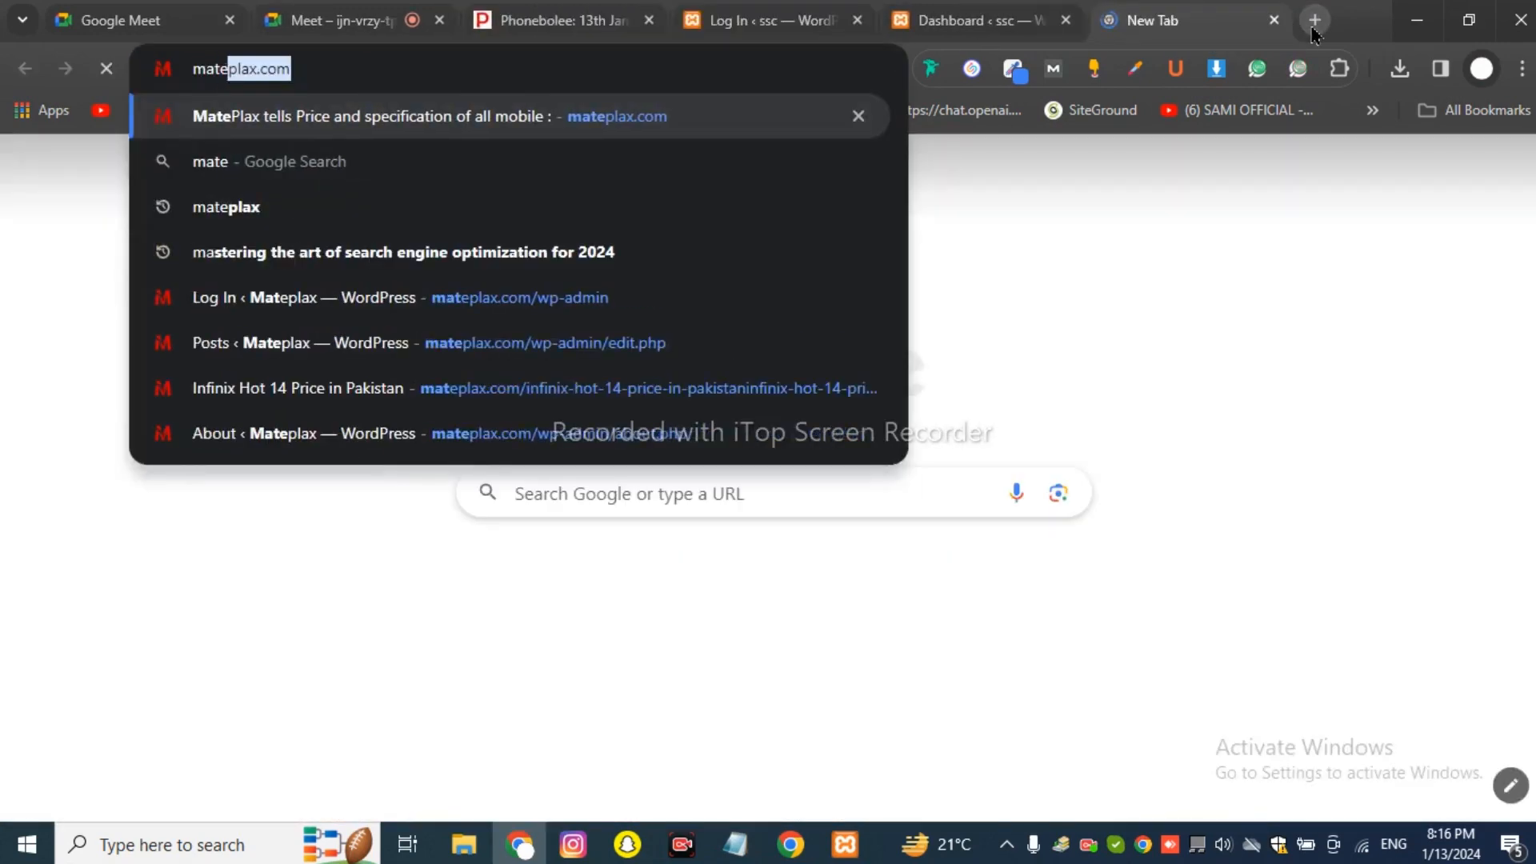
pyautogui.write('plax')
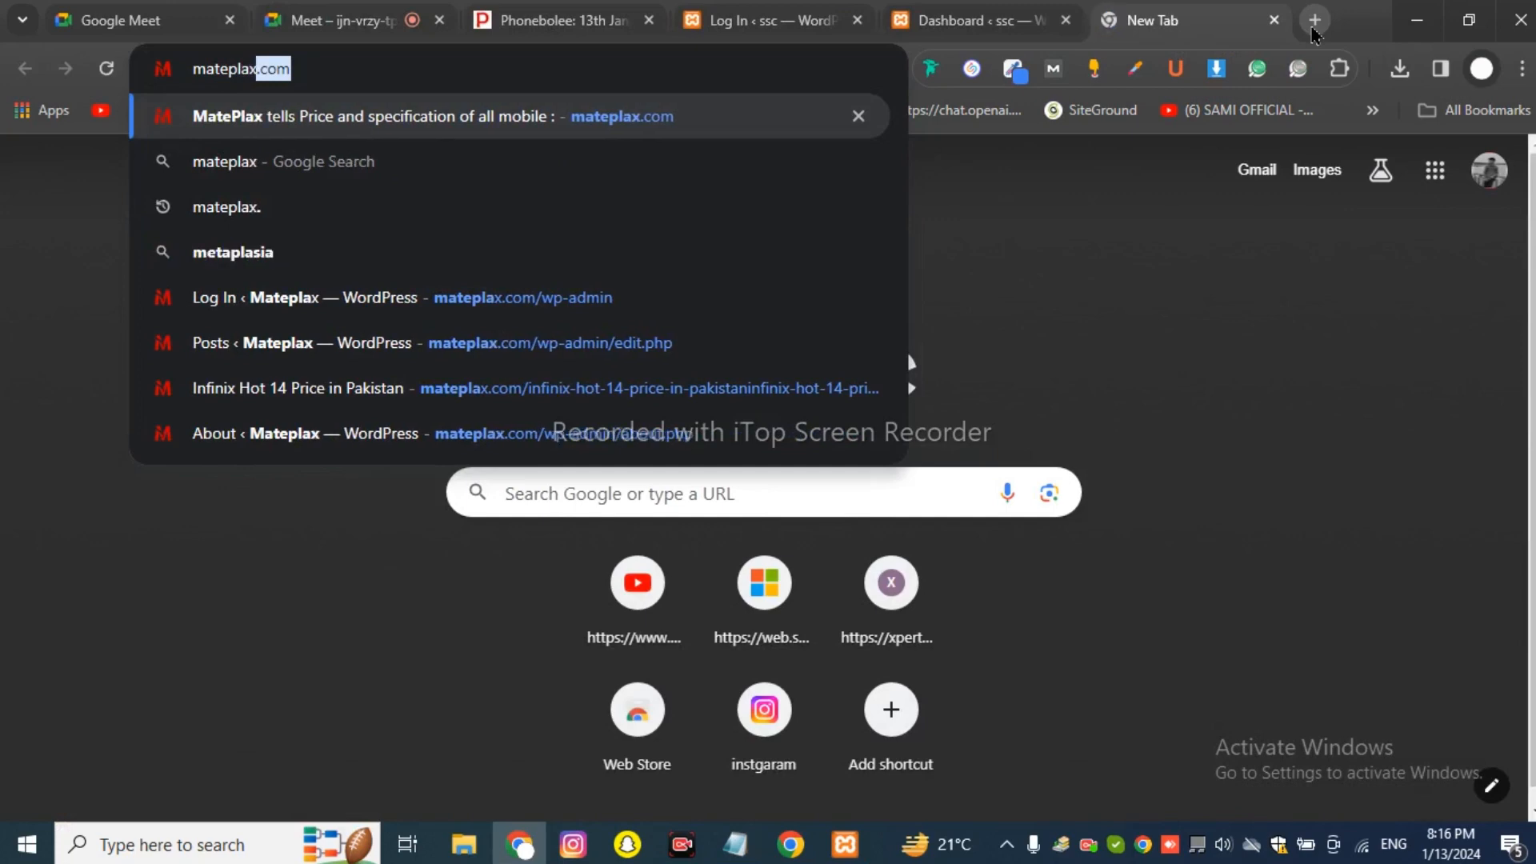
pyautogui.write('.c')
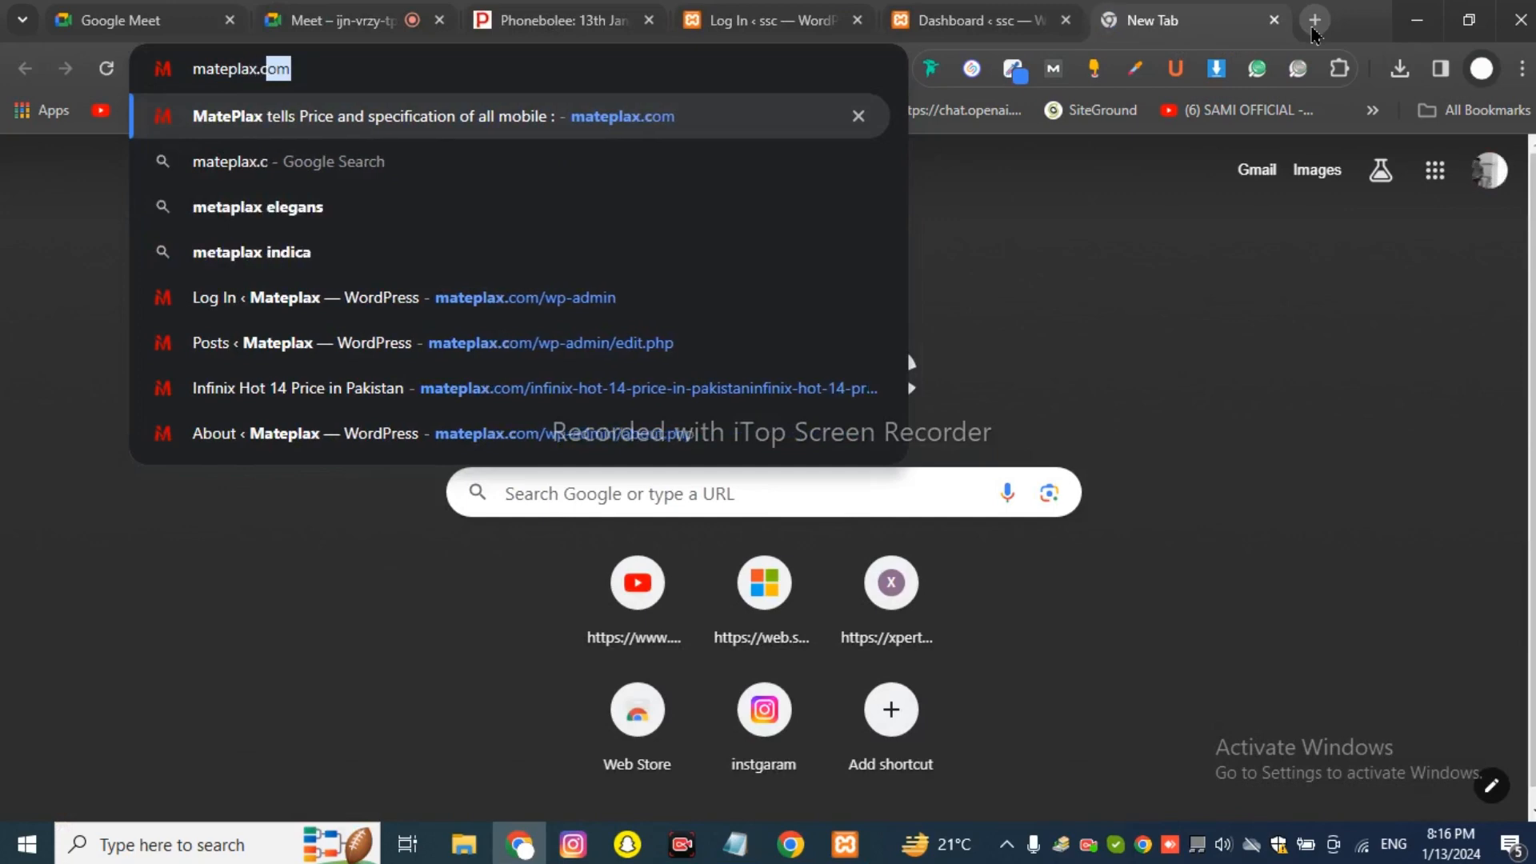
pyautogui.write('om/')
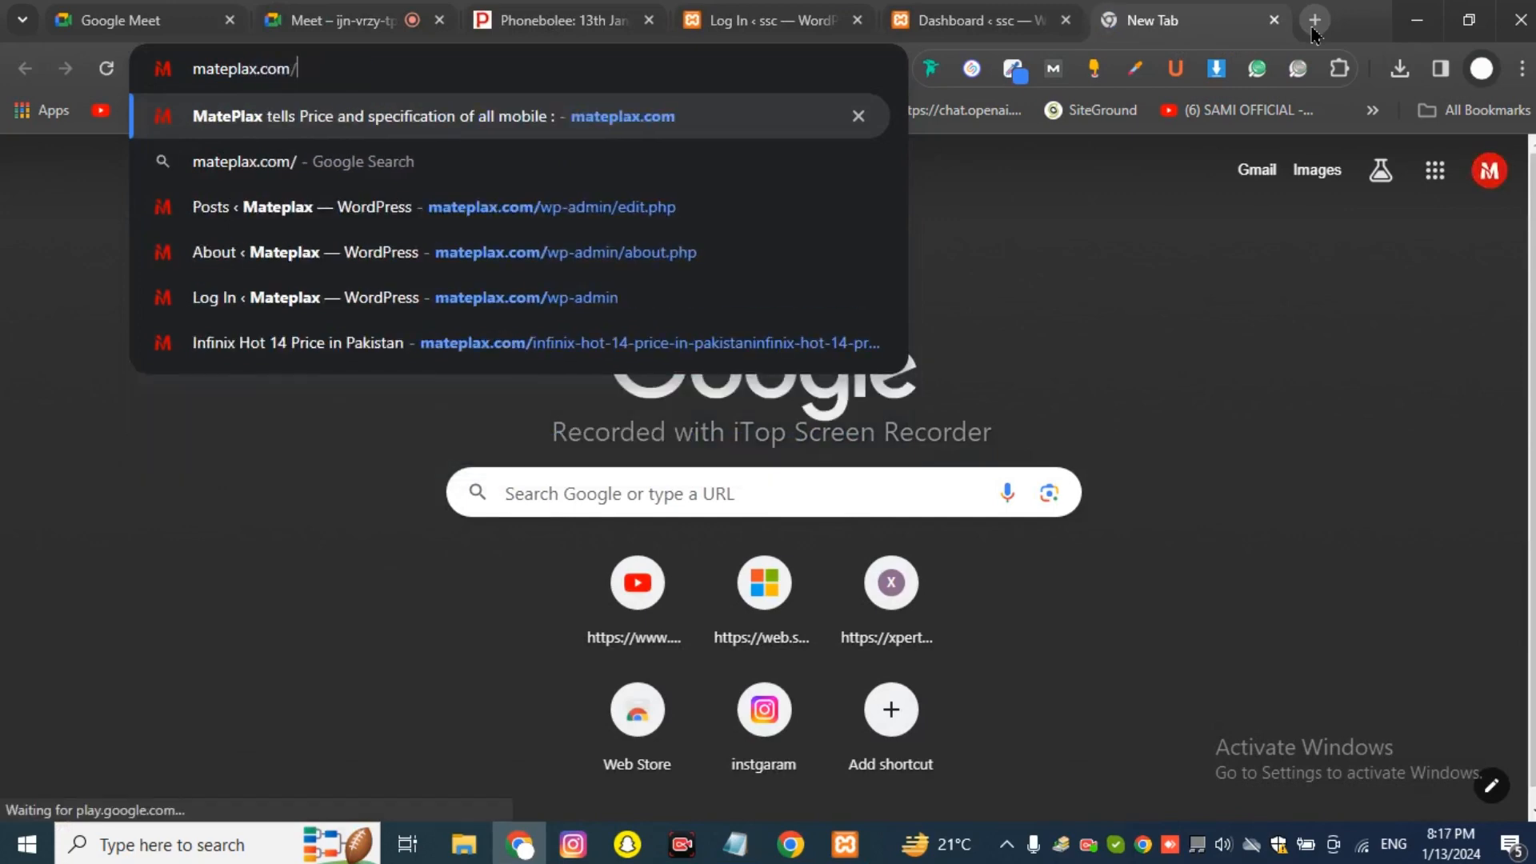
pyautogui.write('wp')
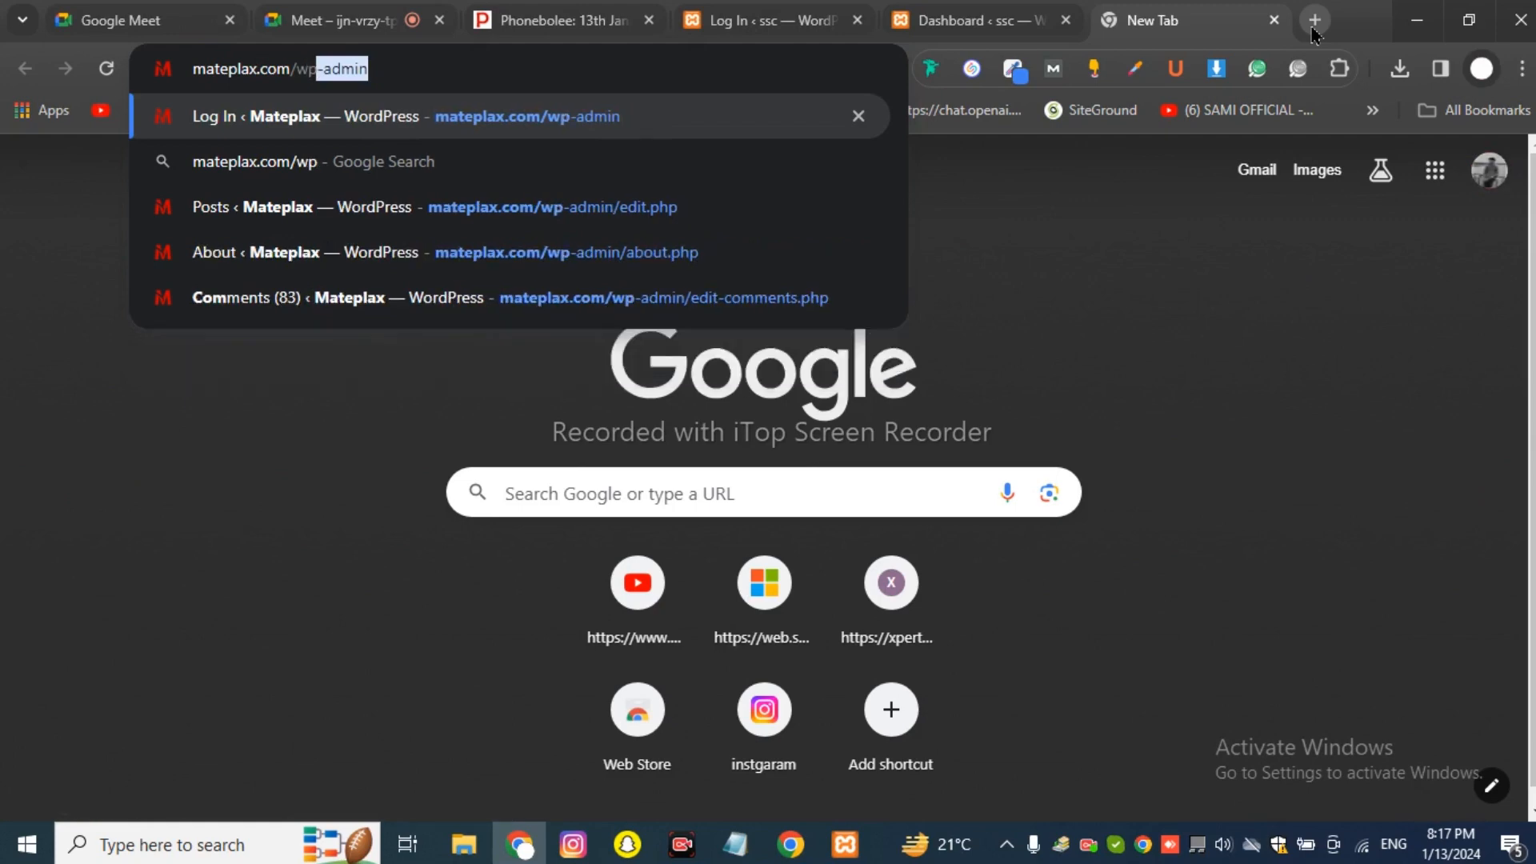
pyautogui.write('-admi')
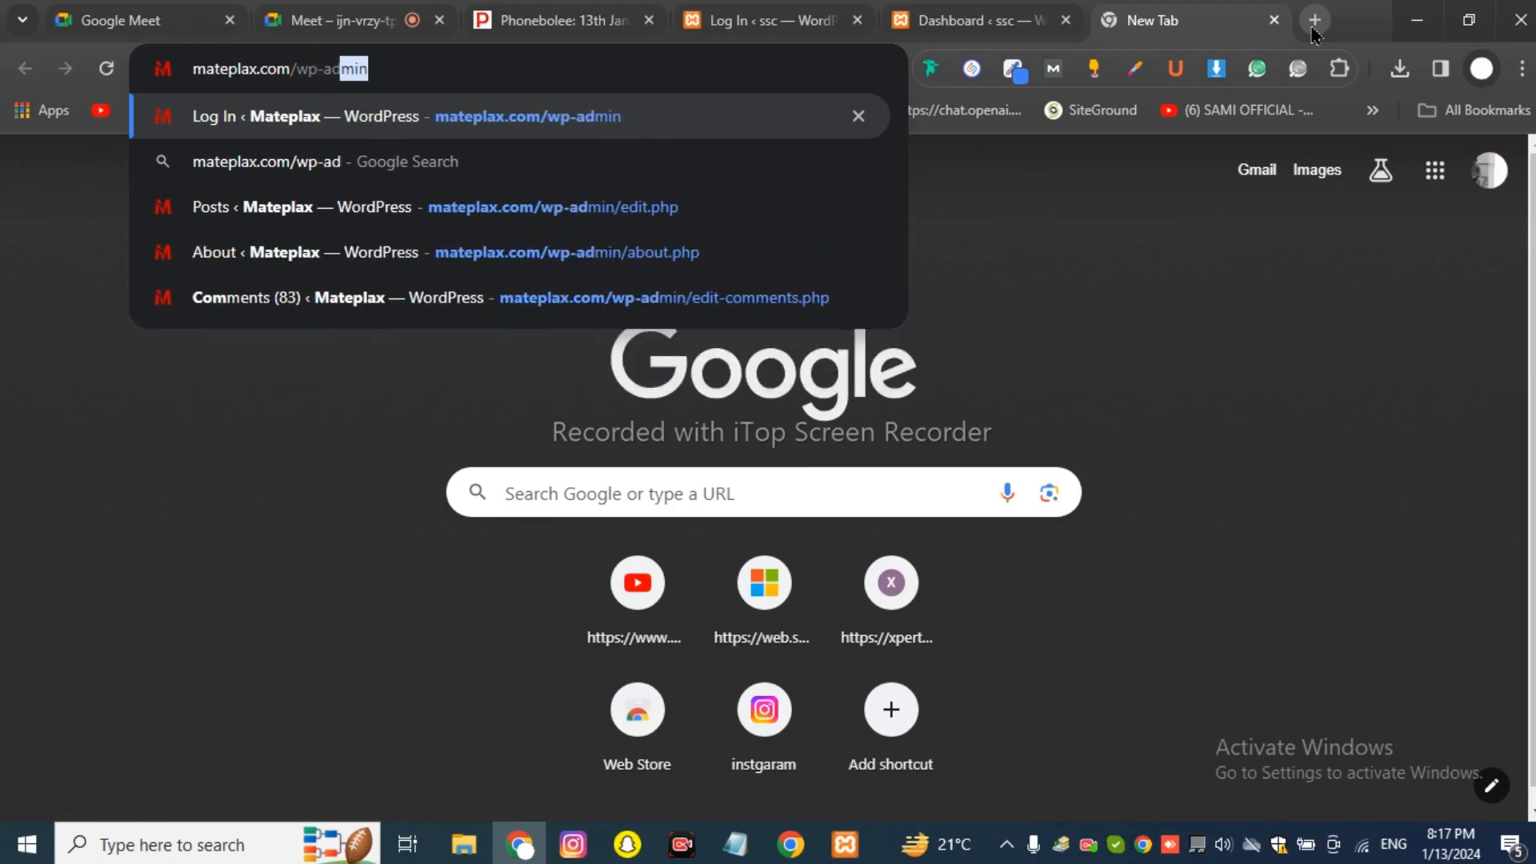
pyautogui.write('n')
pyautogui.press('Return')
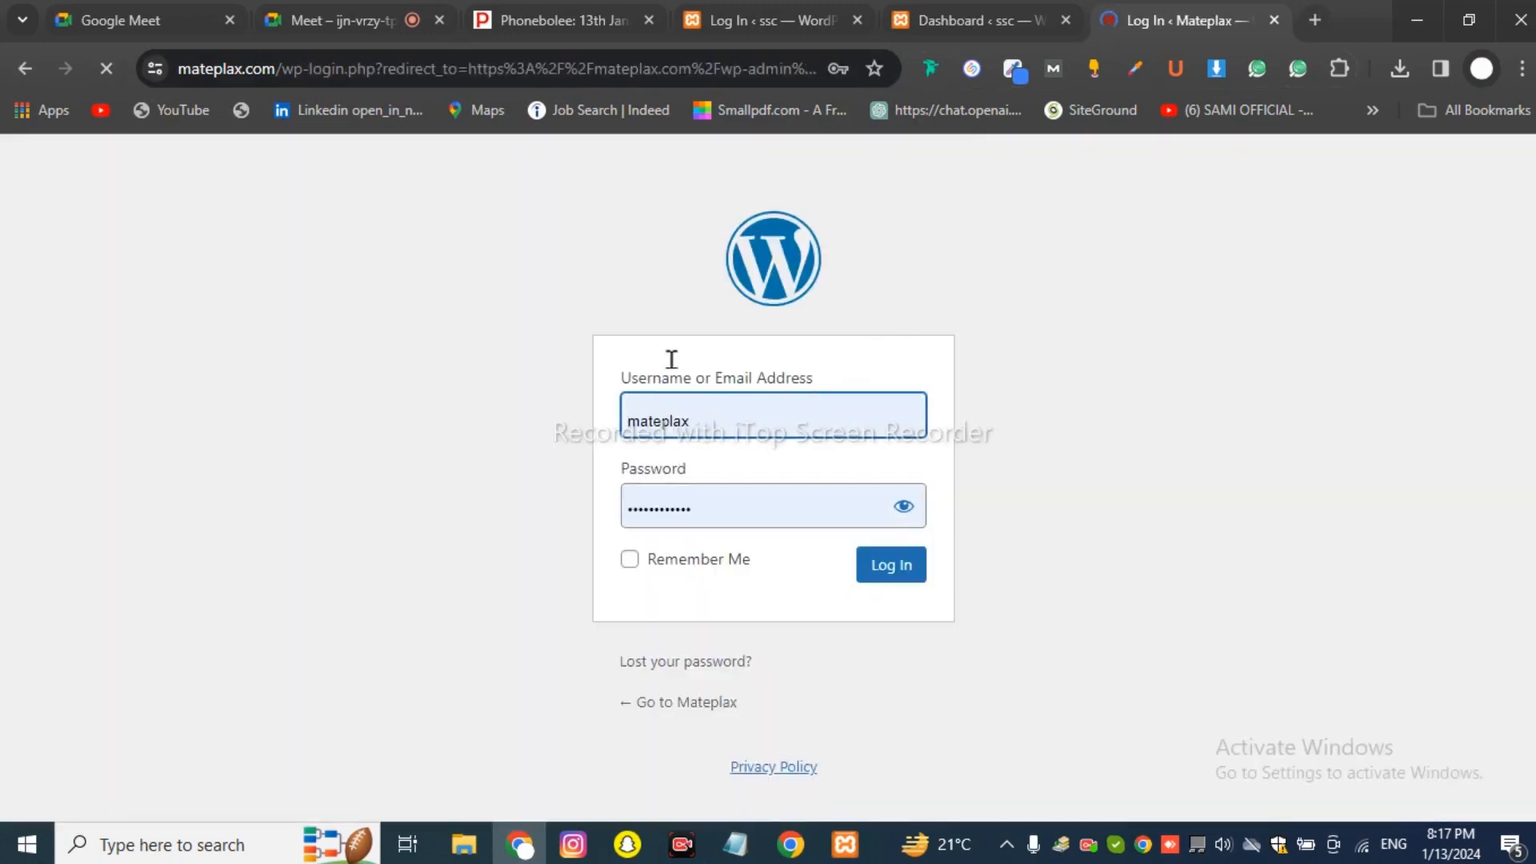
pyautogui.click(630, 560)
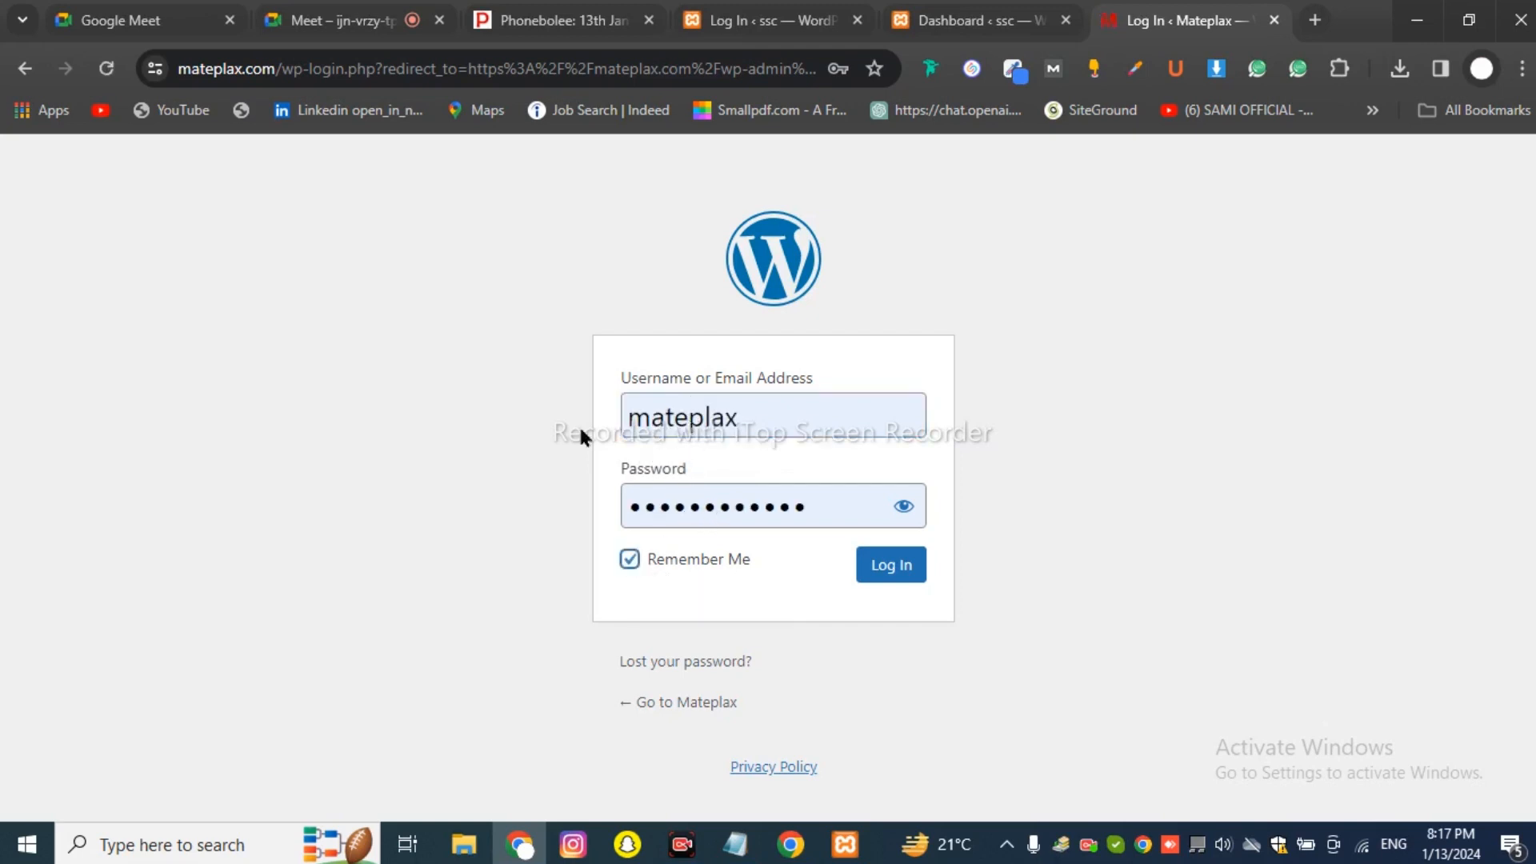
pyautogui.click(854, 569)
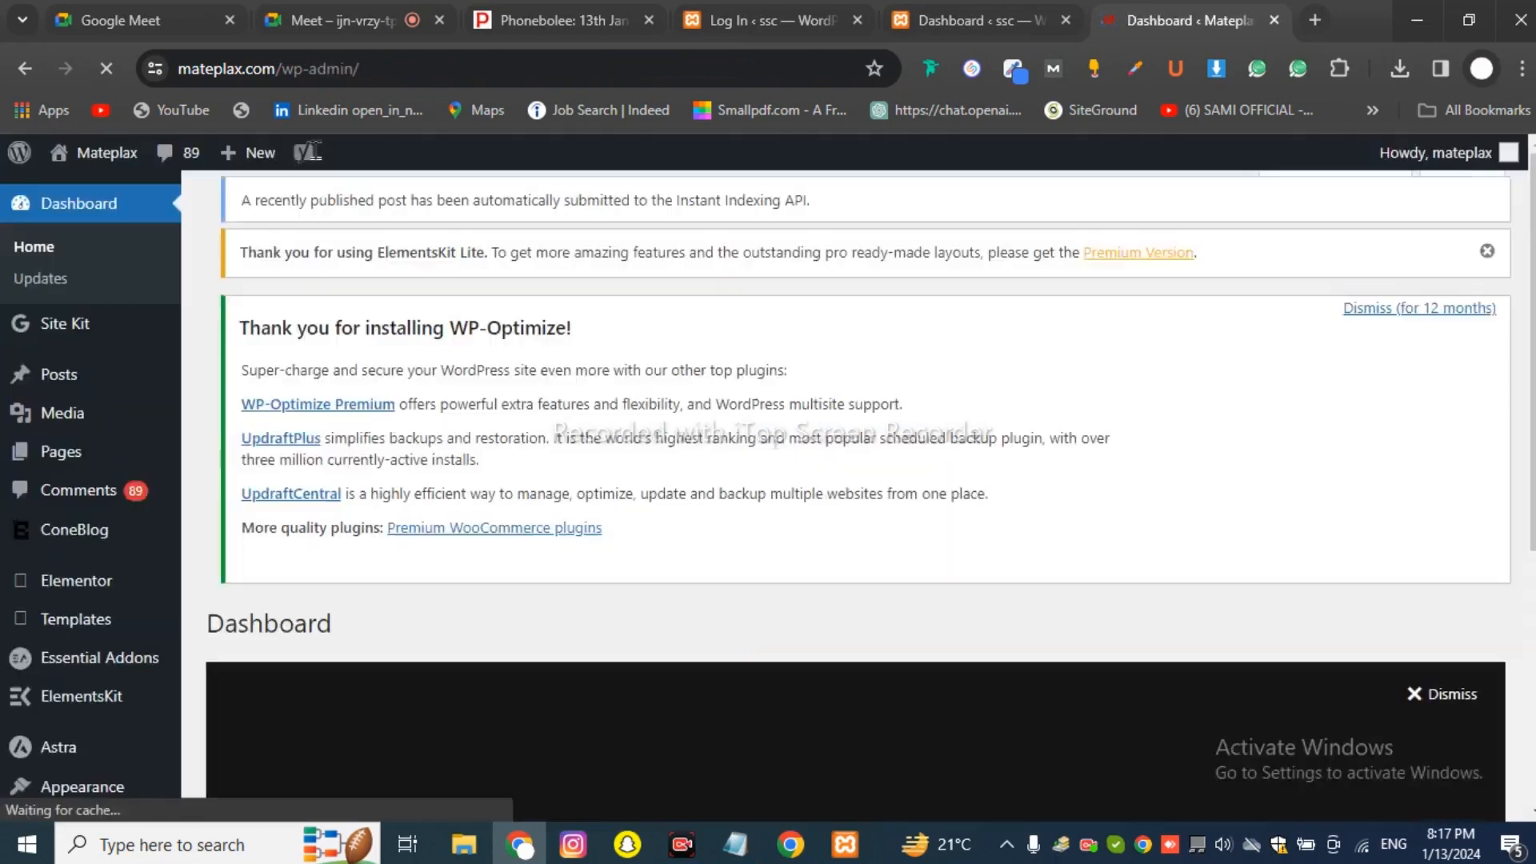
pyautogui.scroll(-8, 548, 533)
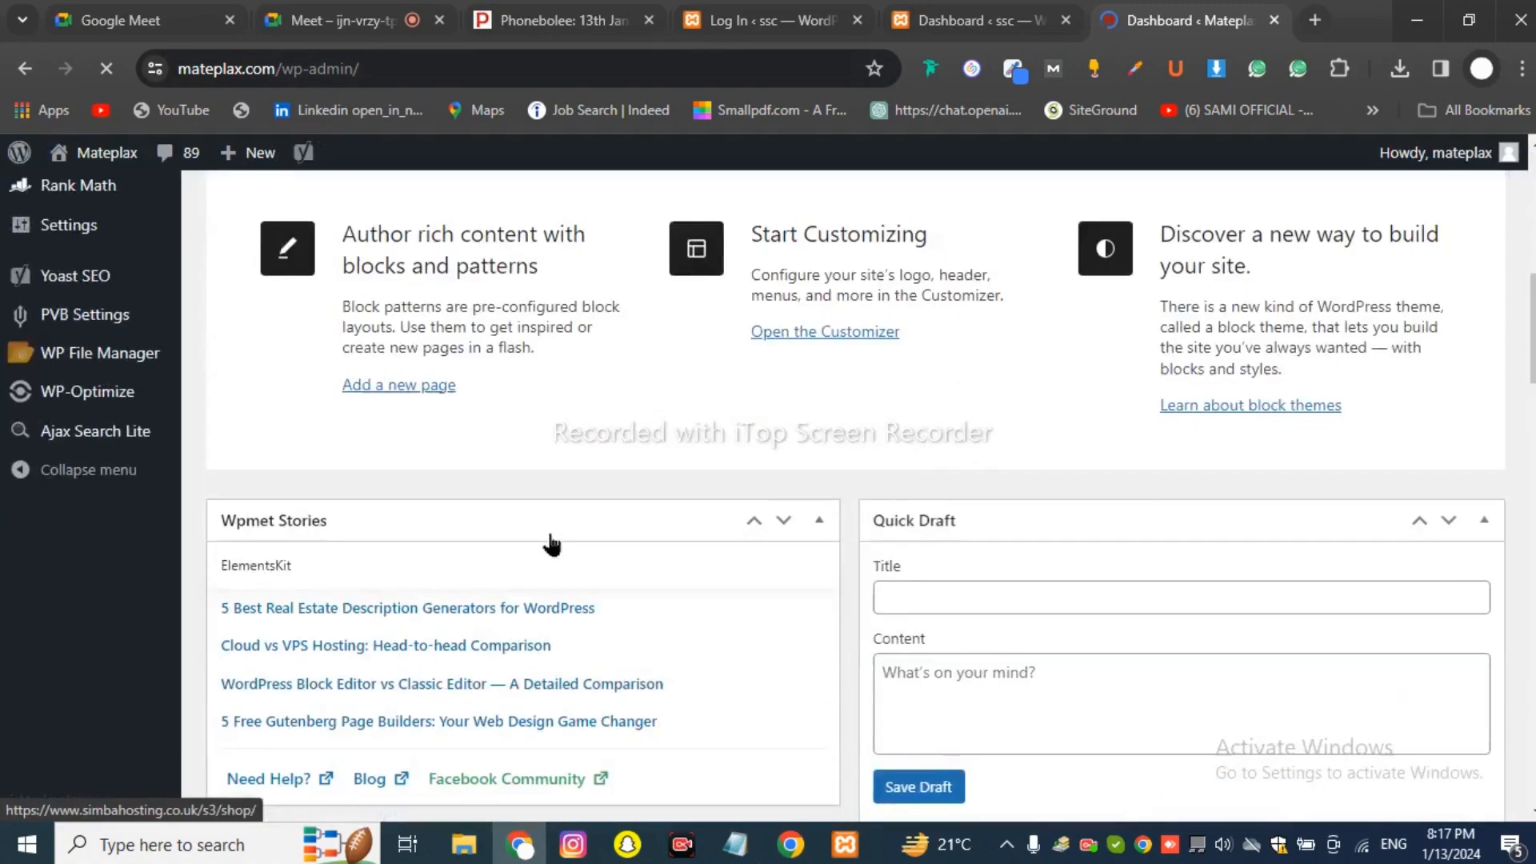
pyautogui.scroll(8, 549, 535)
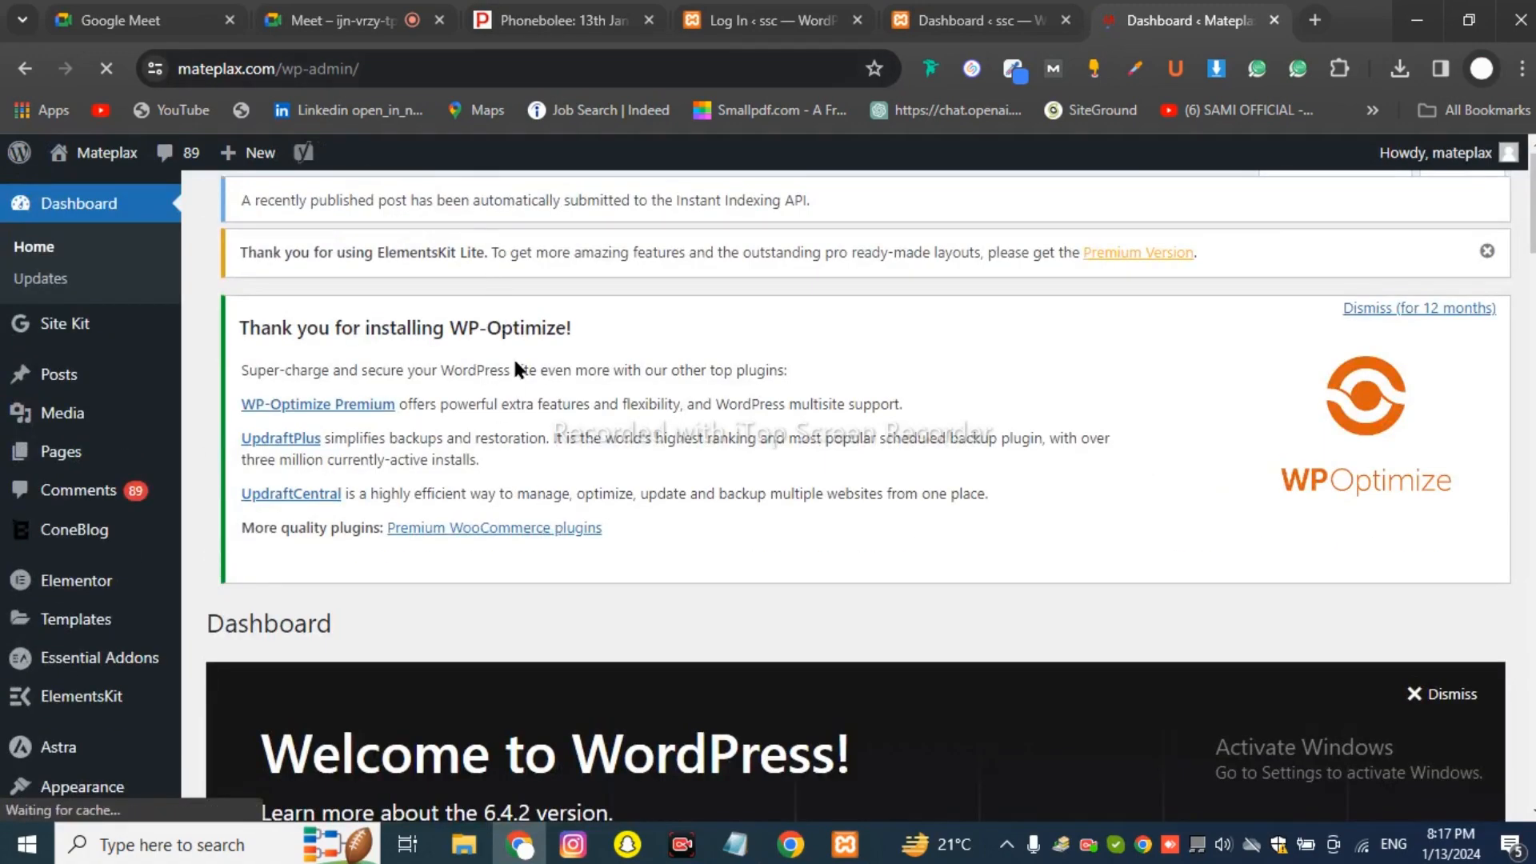
pyautogui.scroll(1, 518, 376)
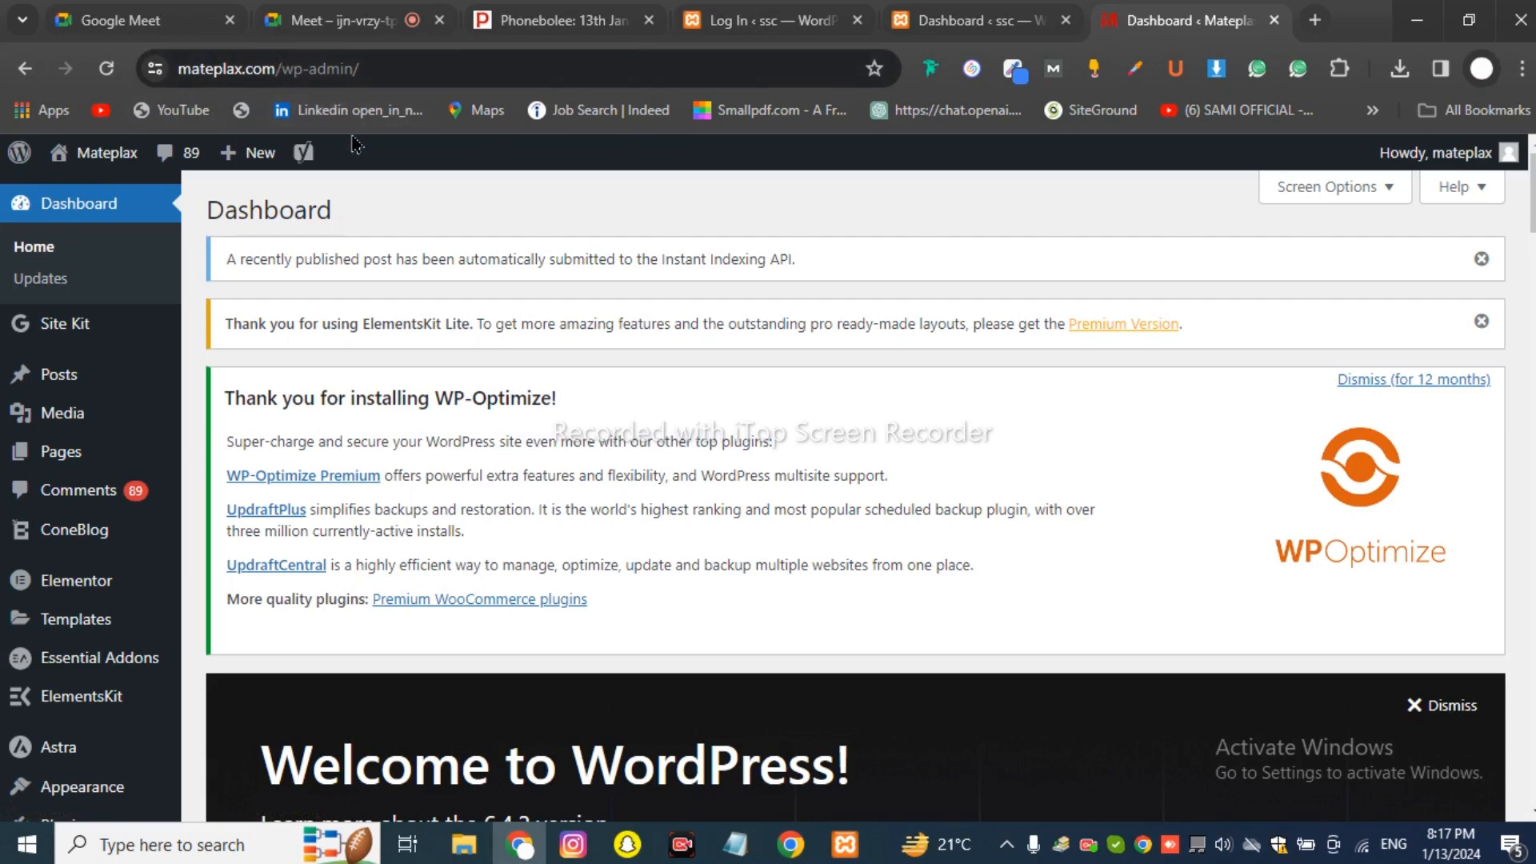
pyautogui.click(344, 20)
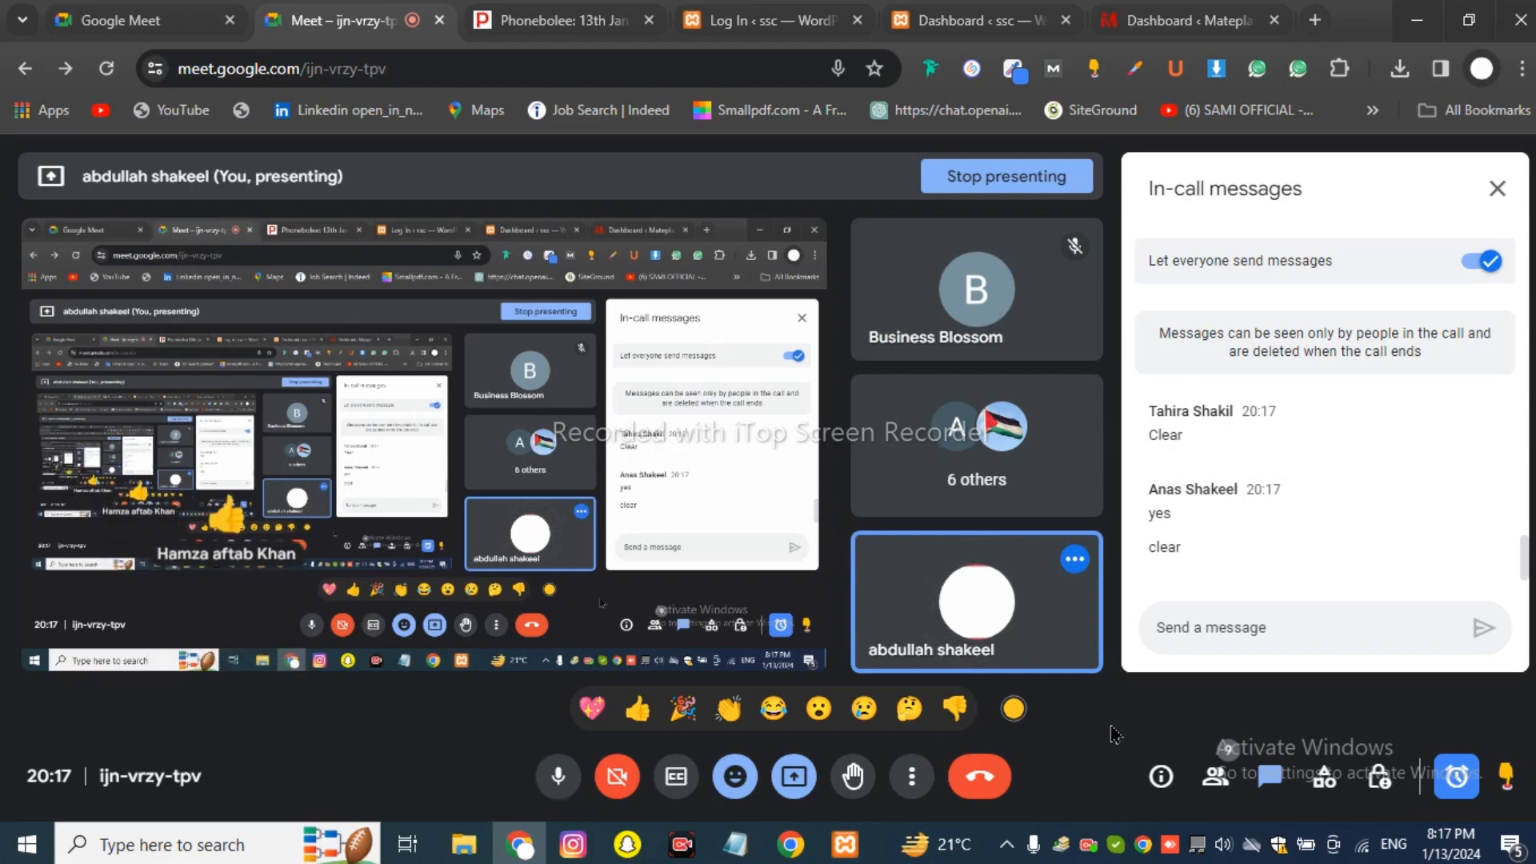
# Close the leftover ssc login tab and the Mateplax dashboard tab.
pyautogui.click(560, 20)
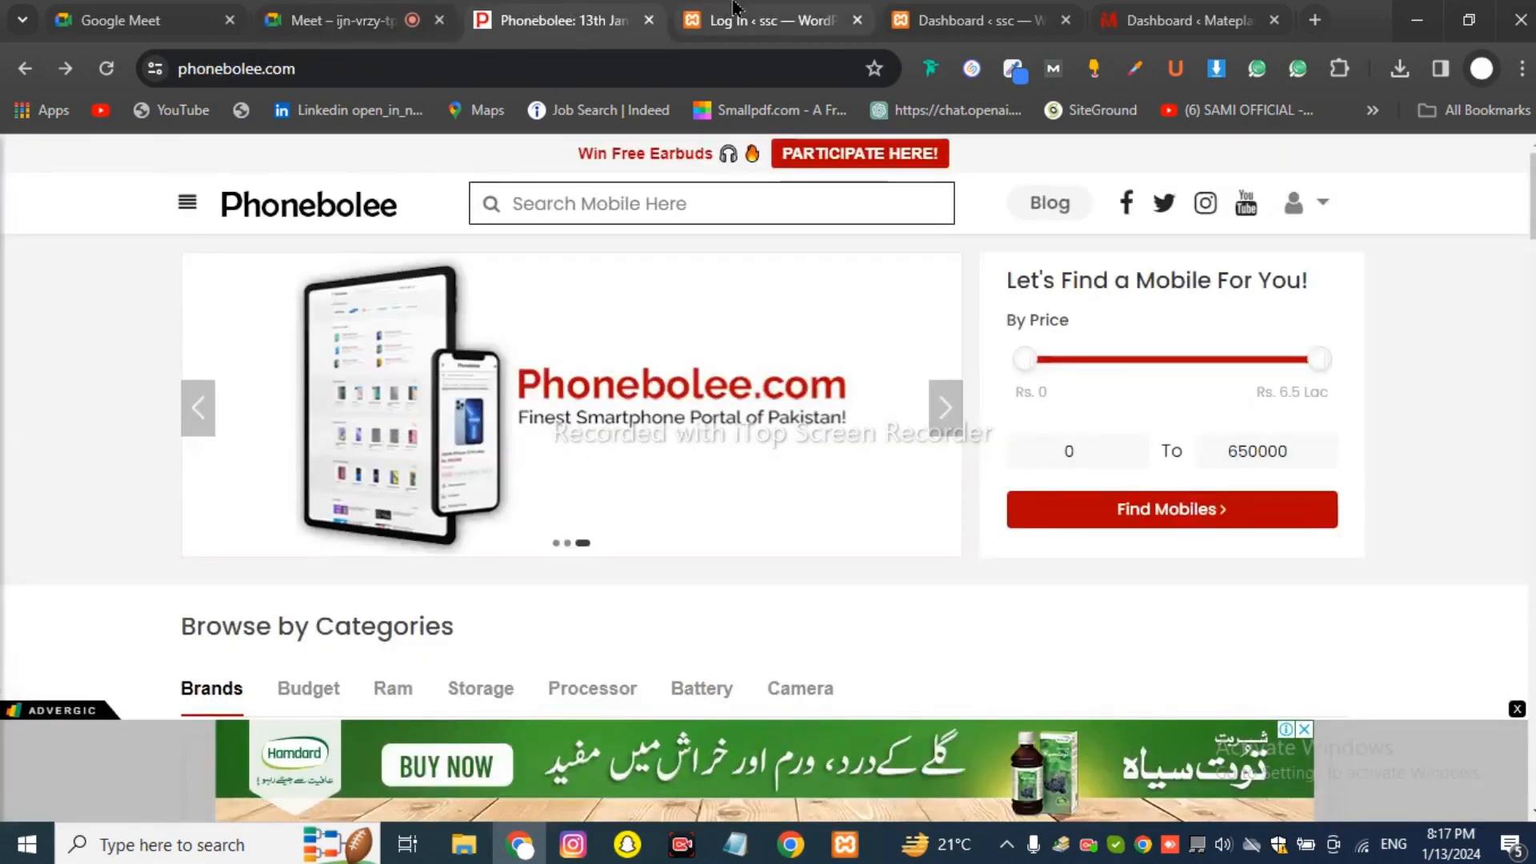
pyautogui.click(827, 8)
pyautogui.click(795, 498)
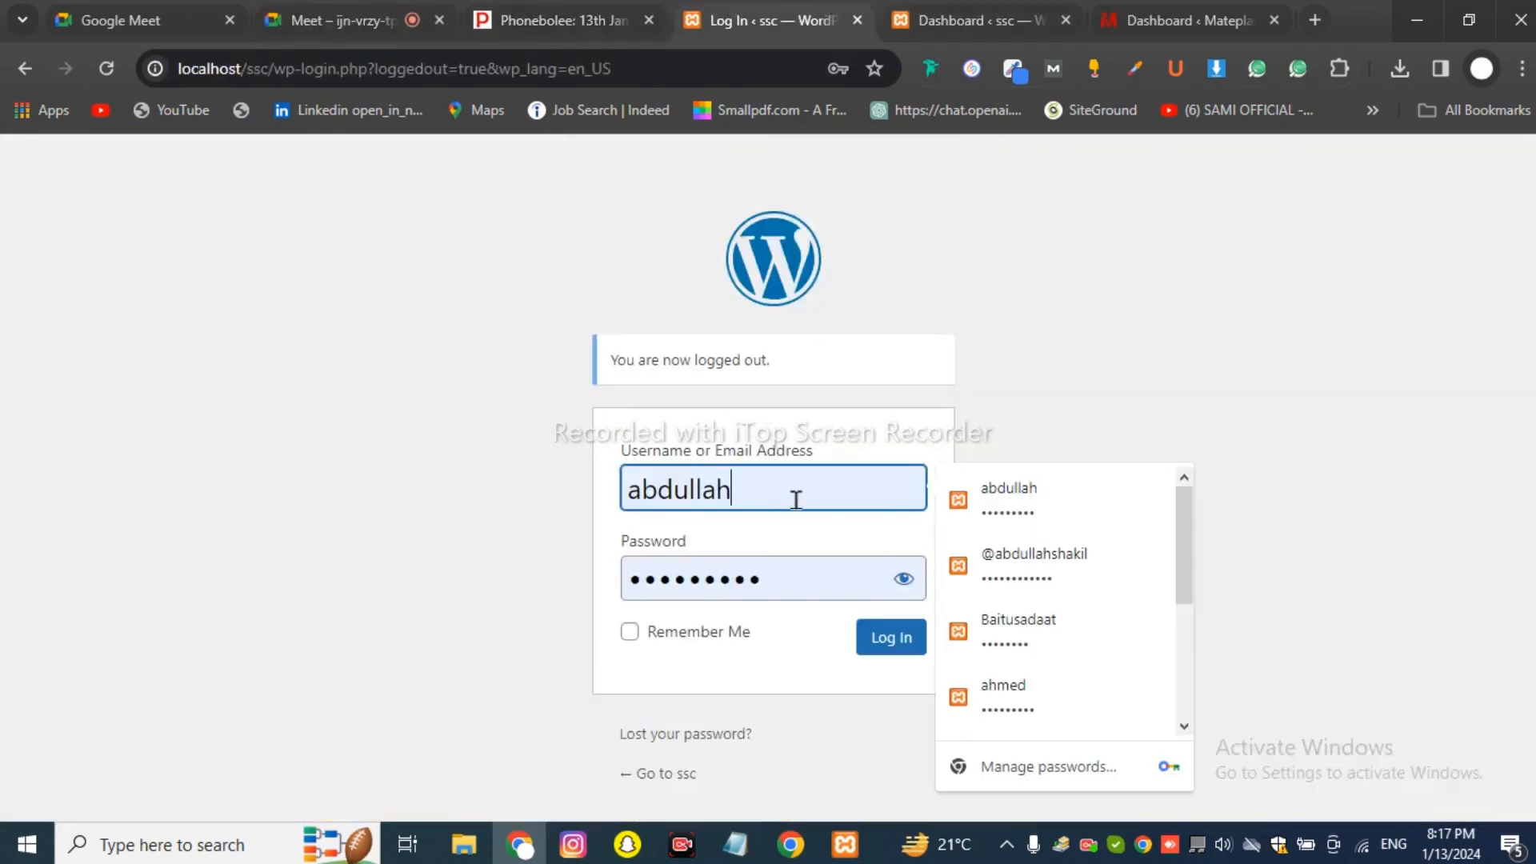
pyautogui.click(895, 24)
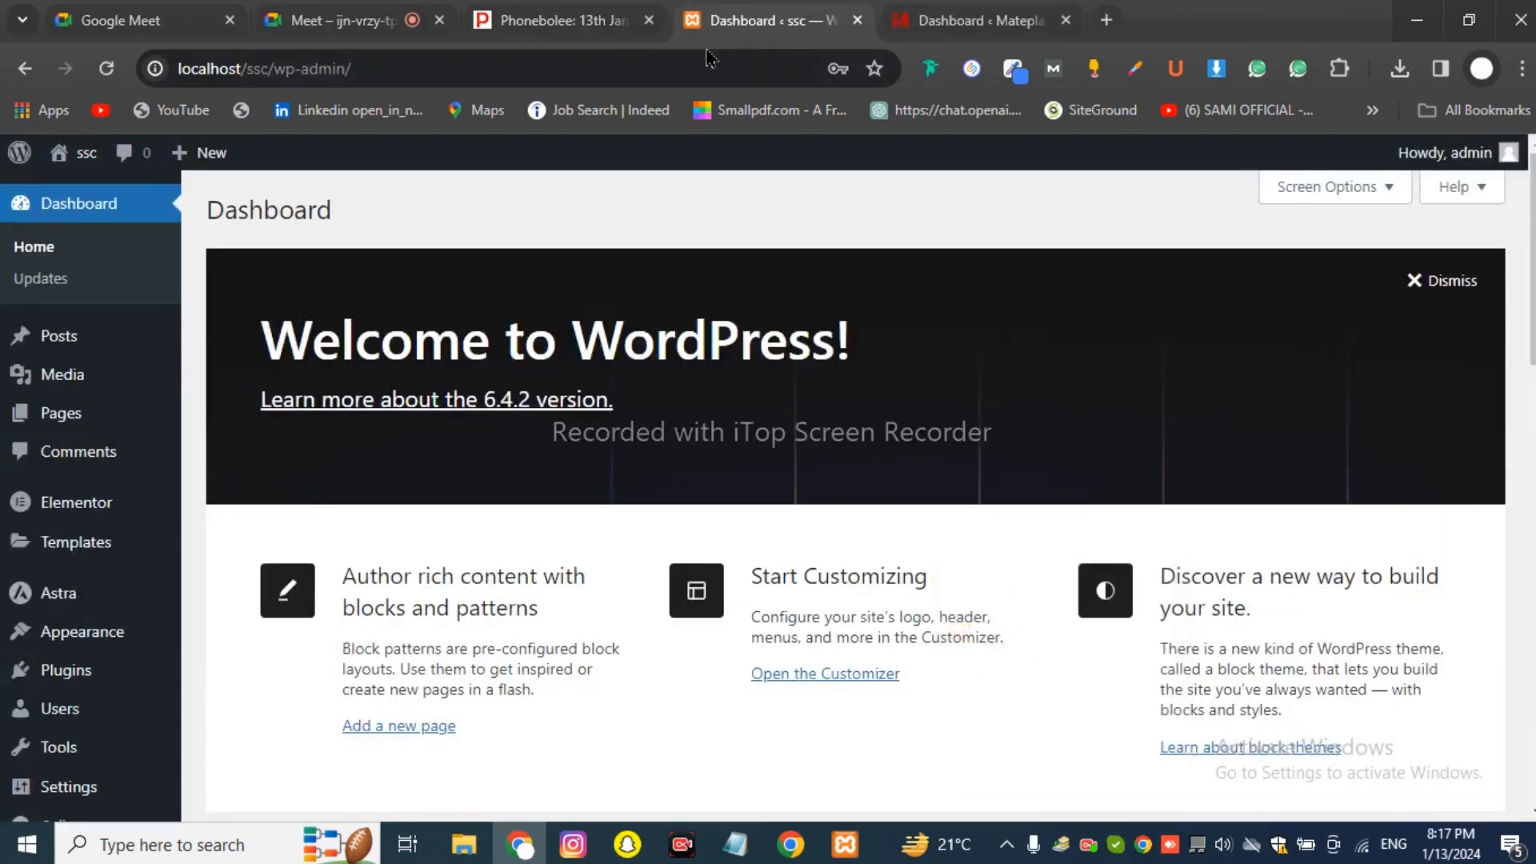
pyautogui.click(857, 20)
pyautogui.click(1266, 30)
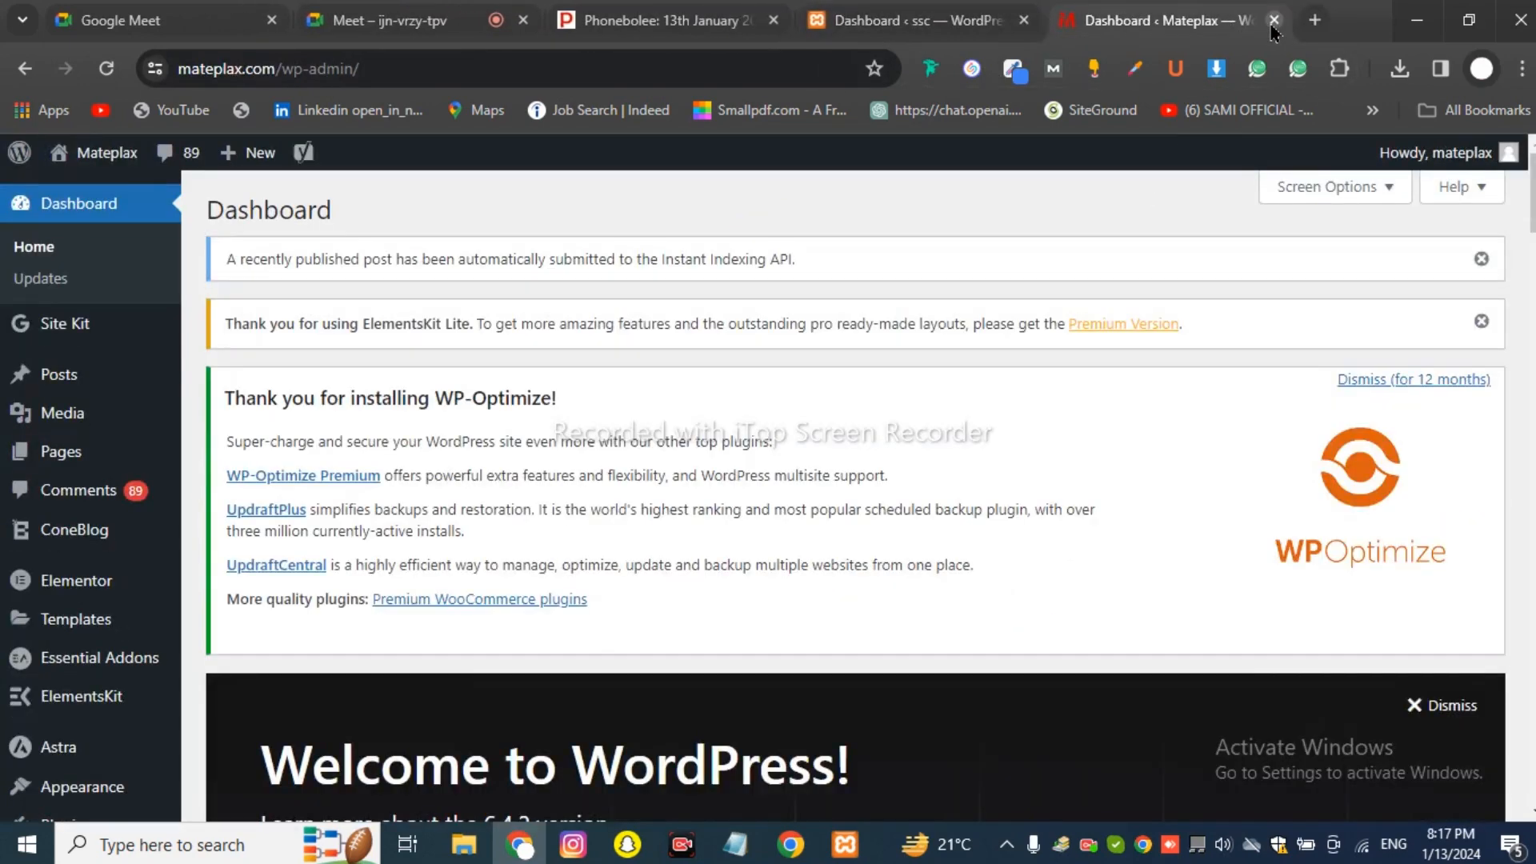
pyautogui.click(1274, 20)
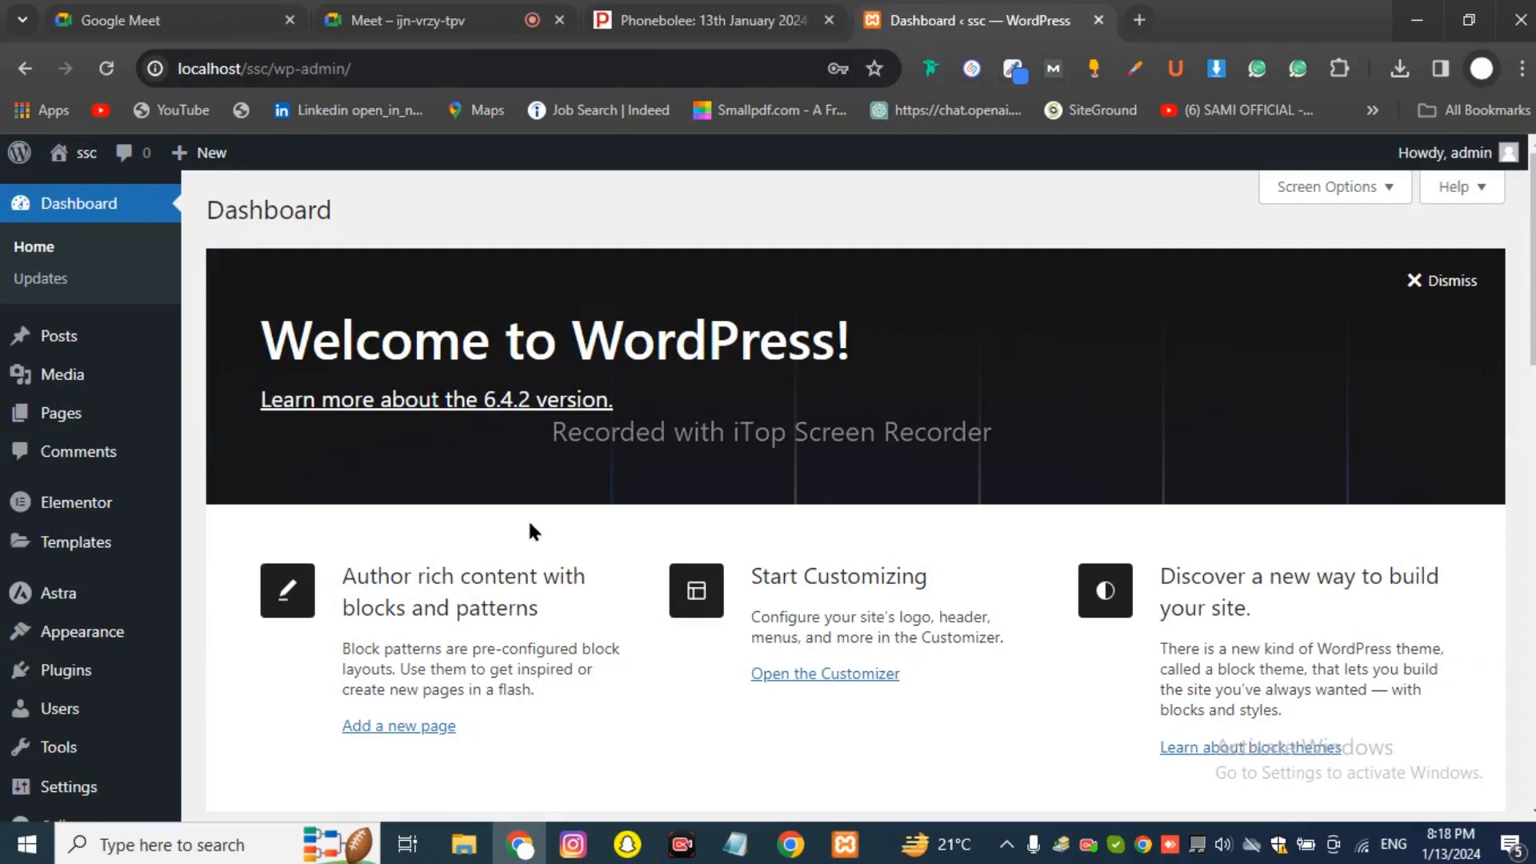
pyautogui.scroll(-3, 531, 526)
pyautogui.scroll(3, 535, 537)
# Select the 'Create Pages' line in the Notepad notes, then bring the ssc Dashboard forward.
pyautogui.click(748, 859)
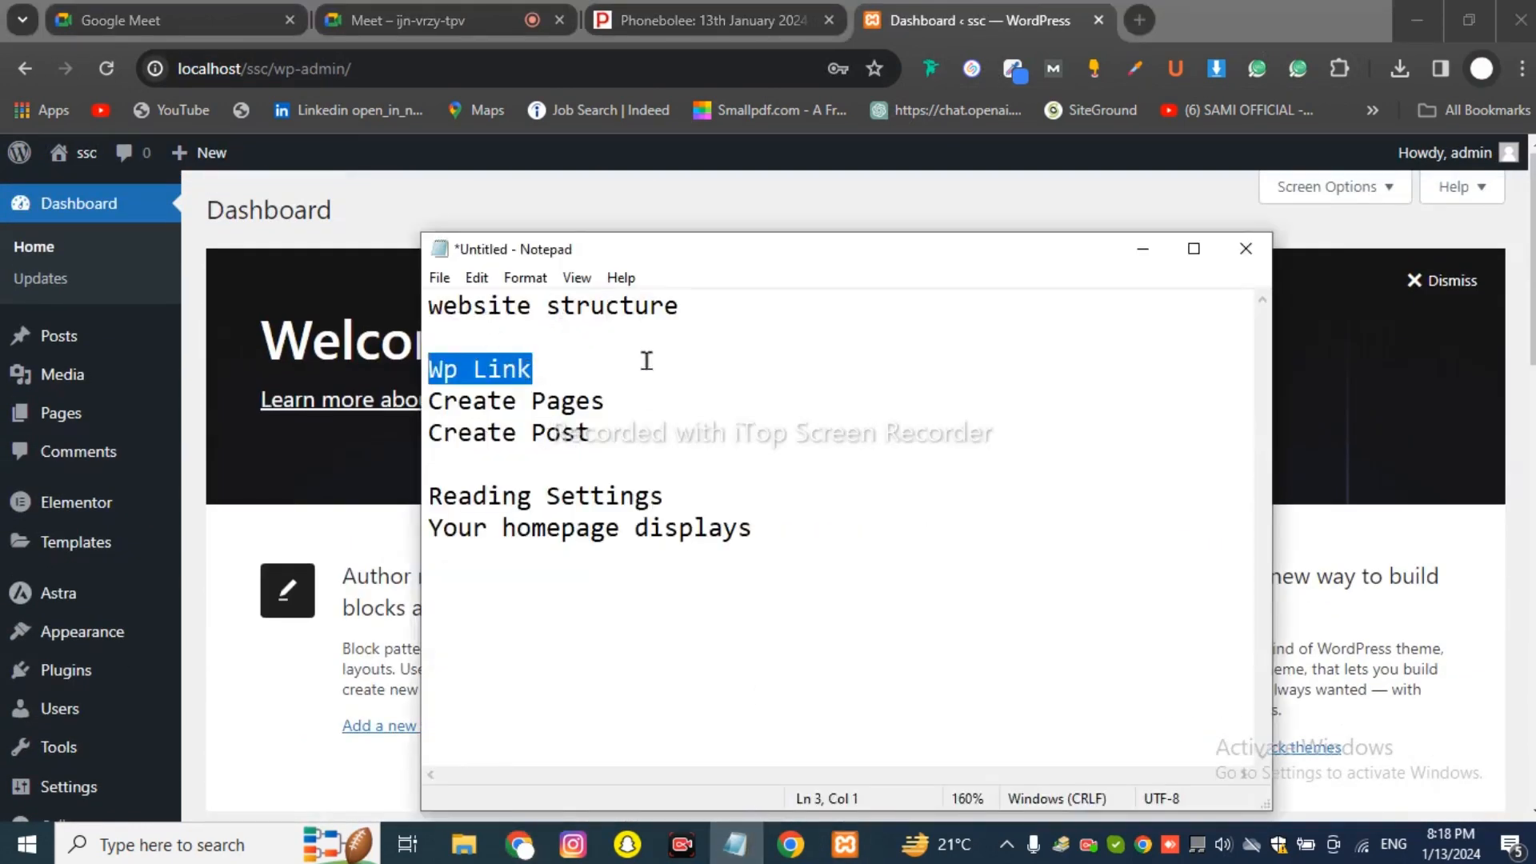
pyautogui.click(606, 367)
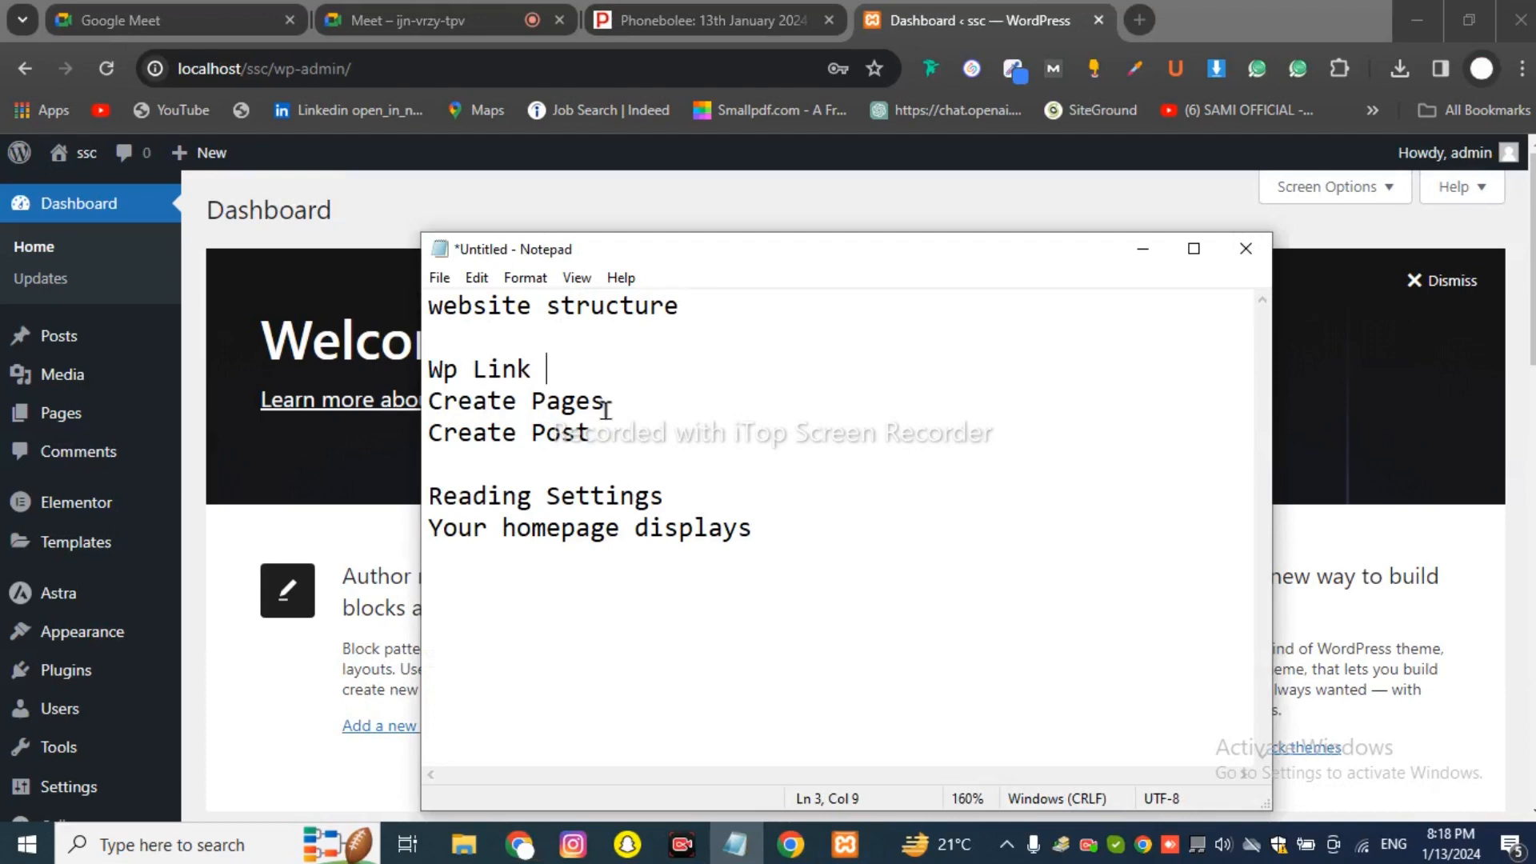
pyautogui.hotkey('shift', 'Home')
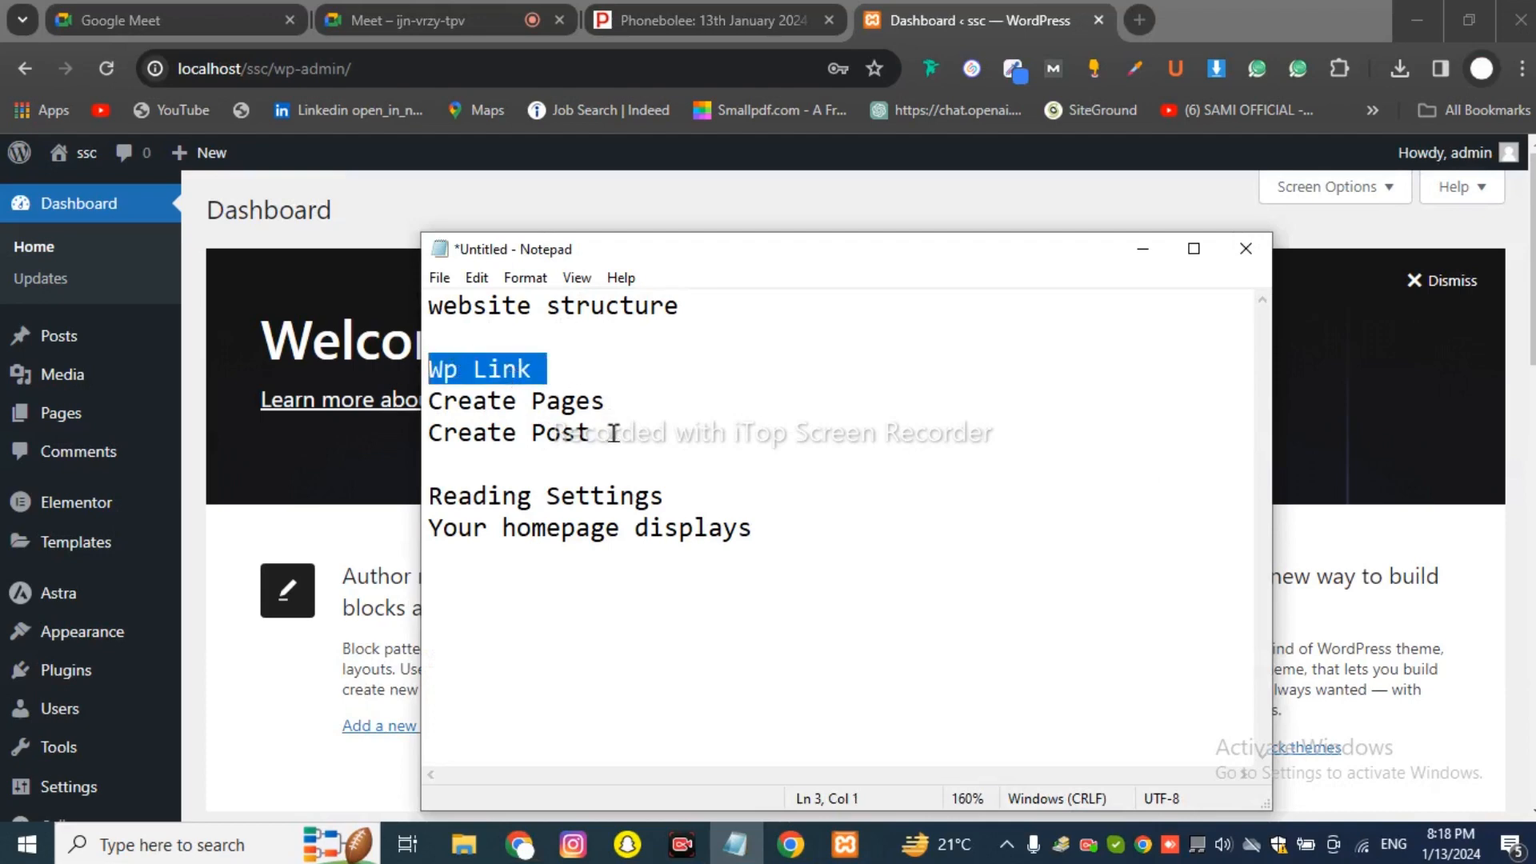
pyautogui.moveTo(606, 406); pyautogui.dragTo(424, 404)
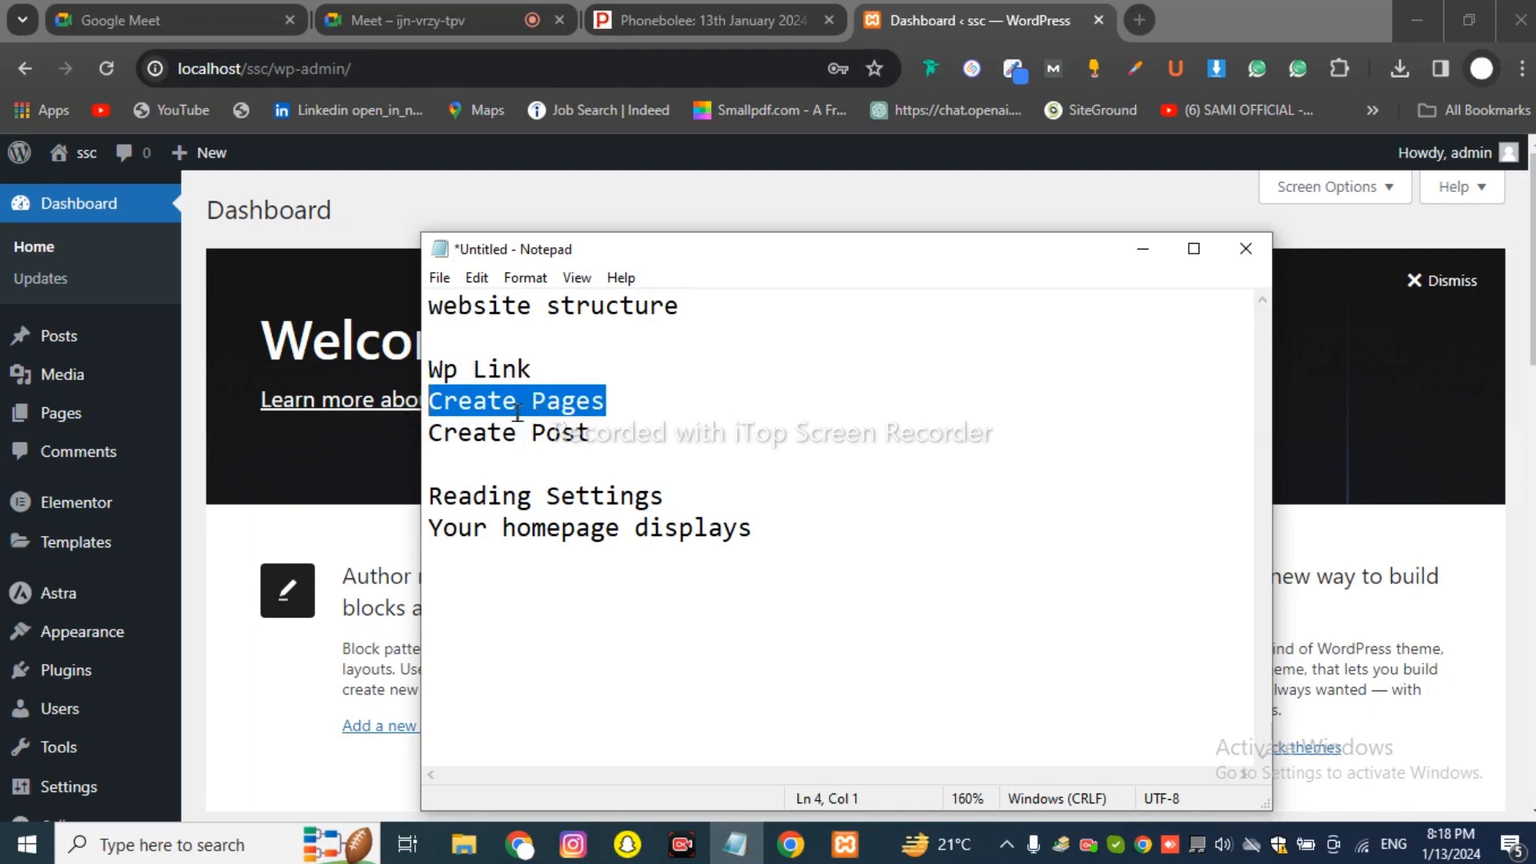
pyautogui.click(324, 186)
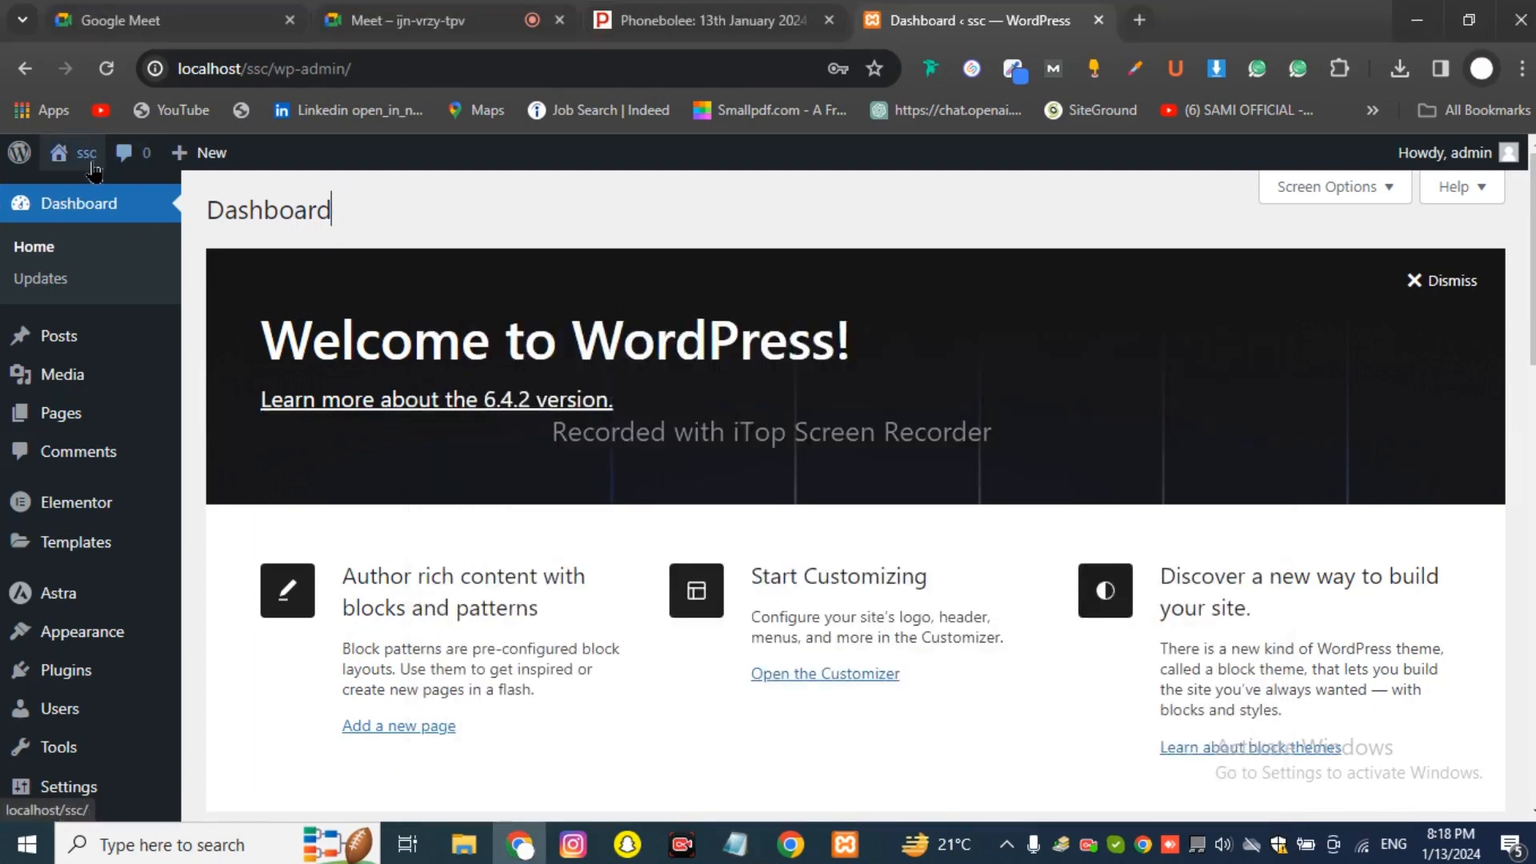
# Open the live ssc site from Visit Site in a new tab.
pyautogui.moveTo(86, 156)
pyautogui.rightClick(100, 194)
pyautogui.click(196, 220)
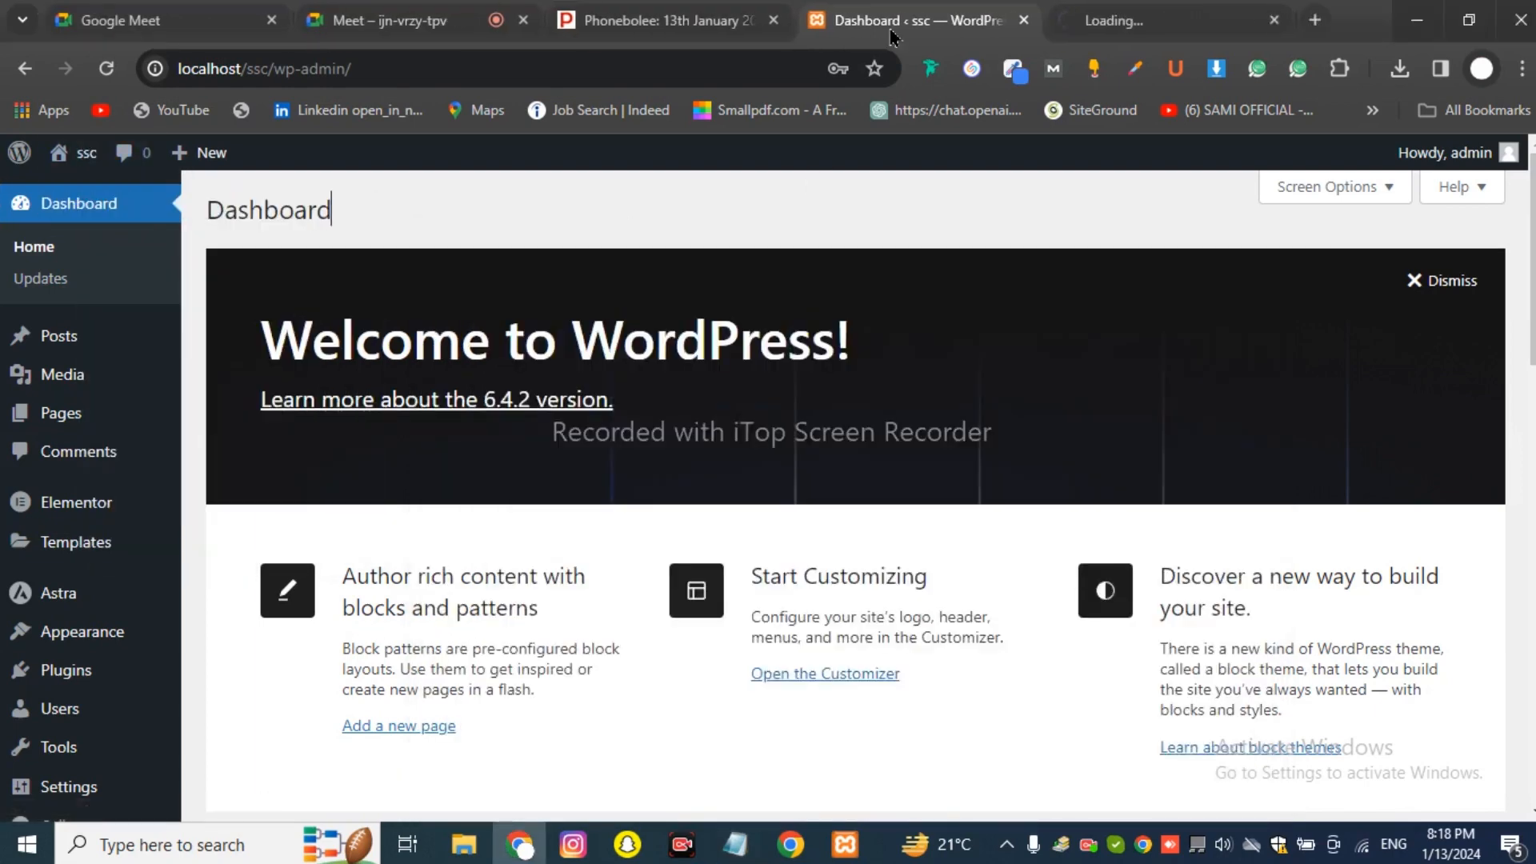
pyautogui.click(1136, 20)
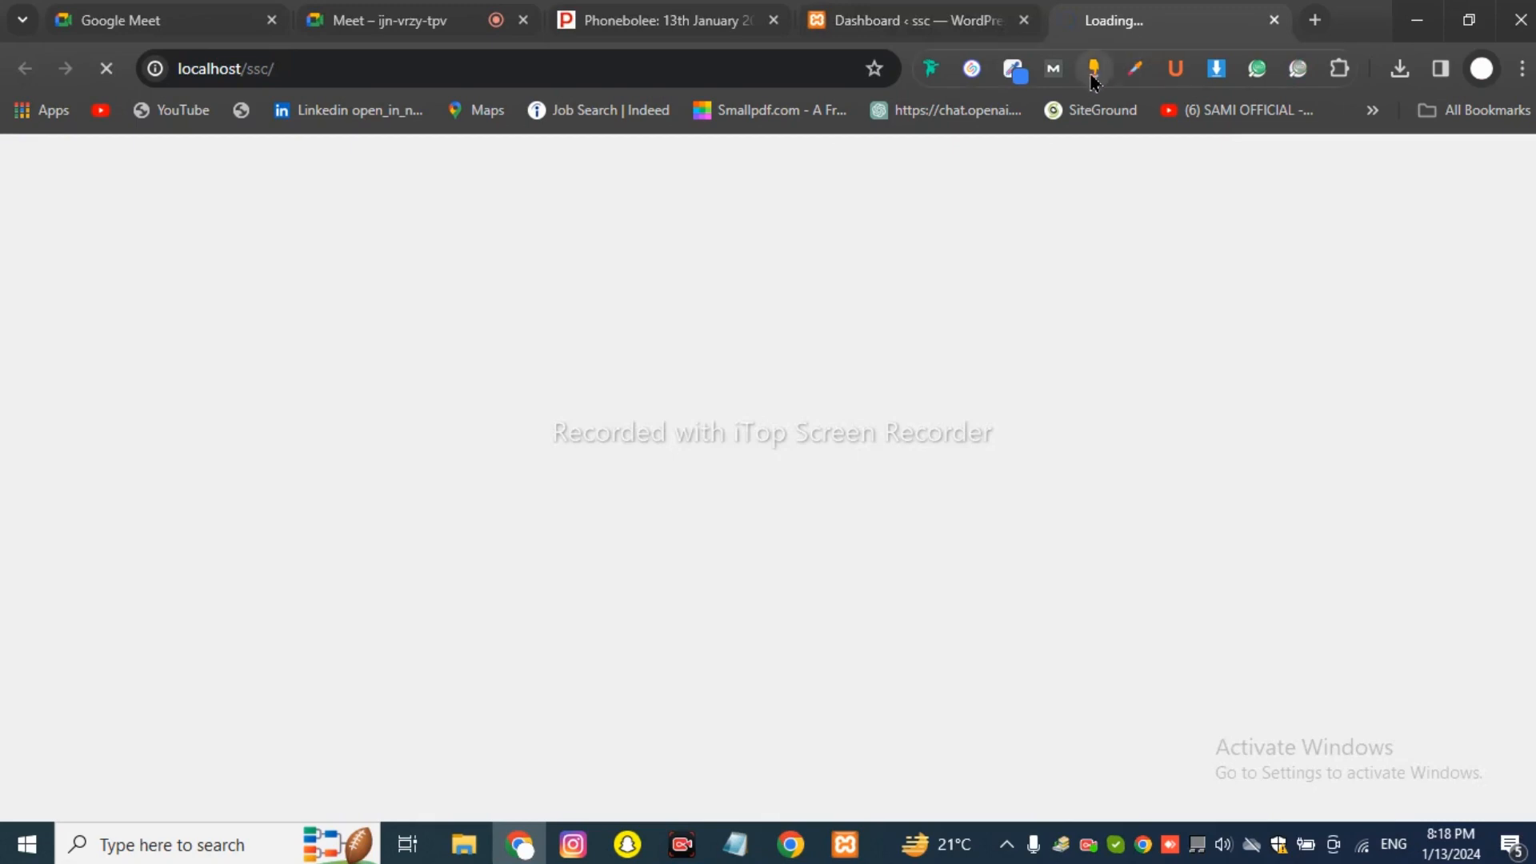
pyautogui.click(920, 22)
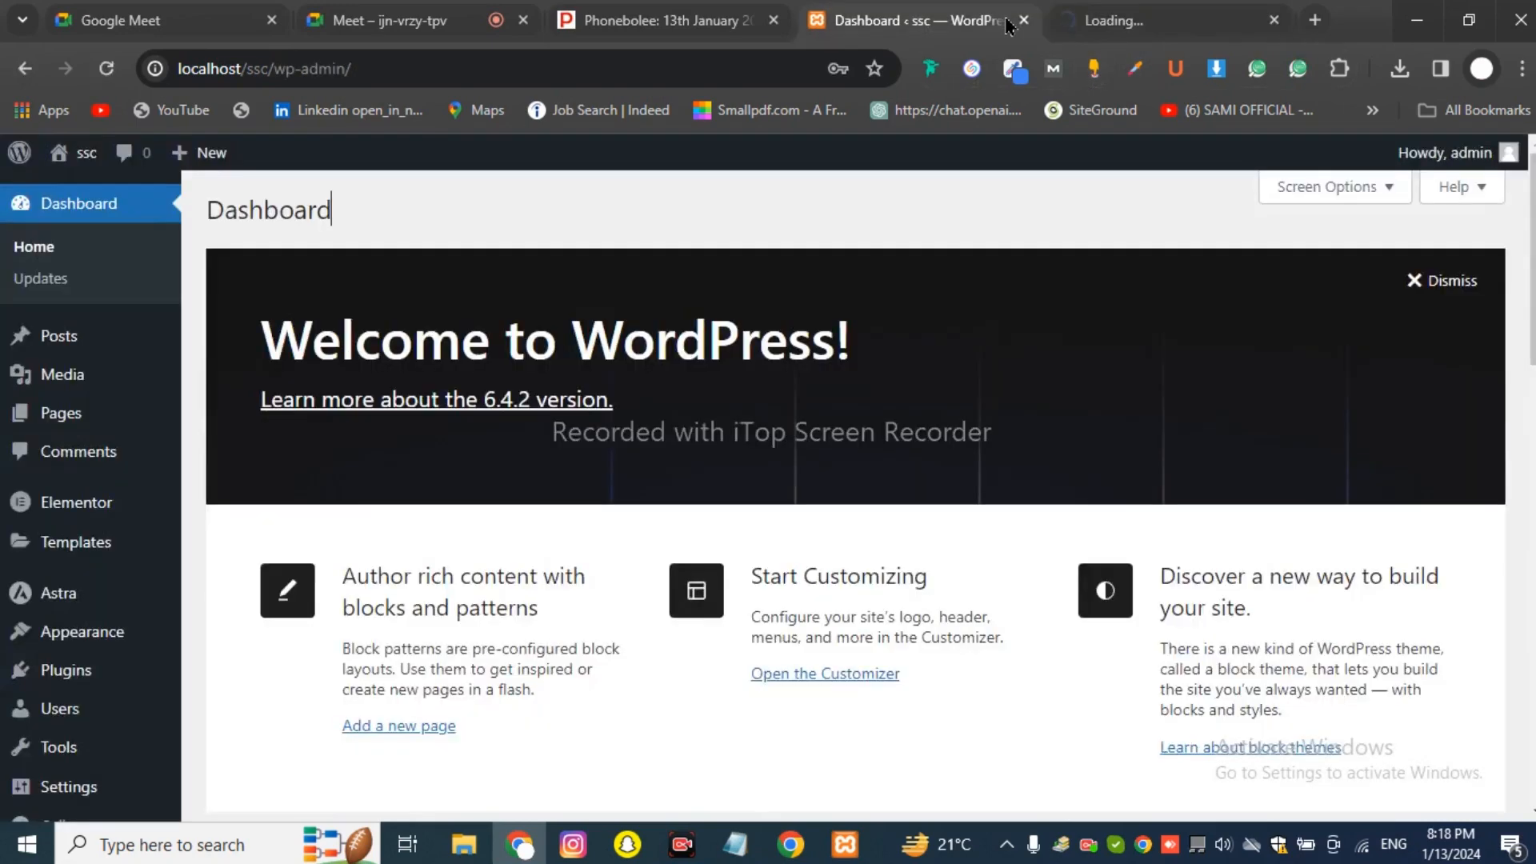
pyautogui.click(1097, 21)
# Close the Phonebolee and Google Meet tabs and open the About WordPress page.
pyautogui.click(736, 21)
pyautogui.click(773, 20)
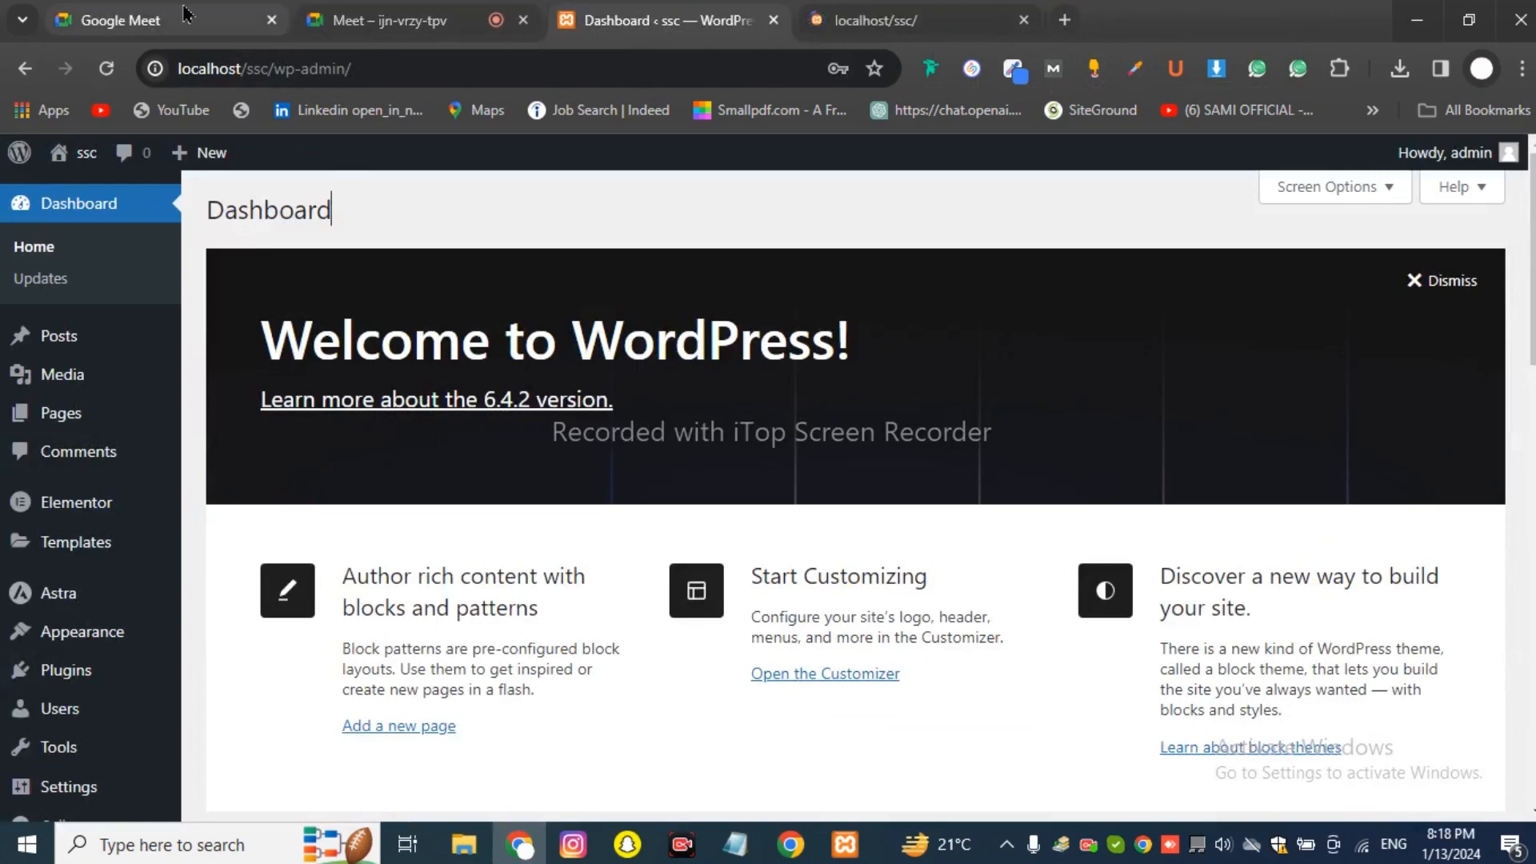
pyautogui.click(260, 26)
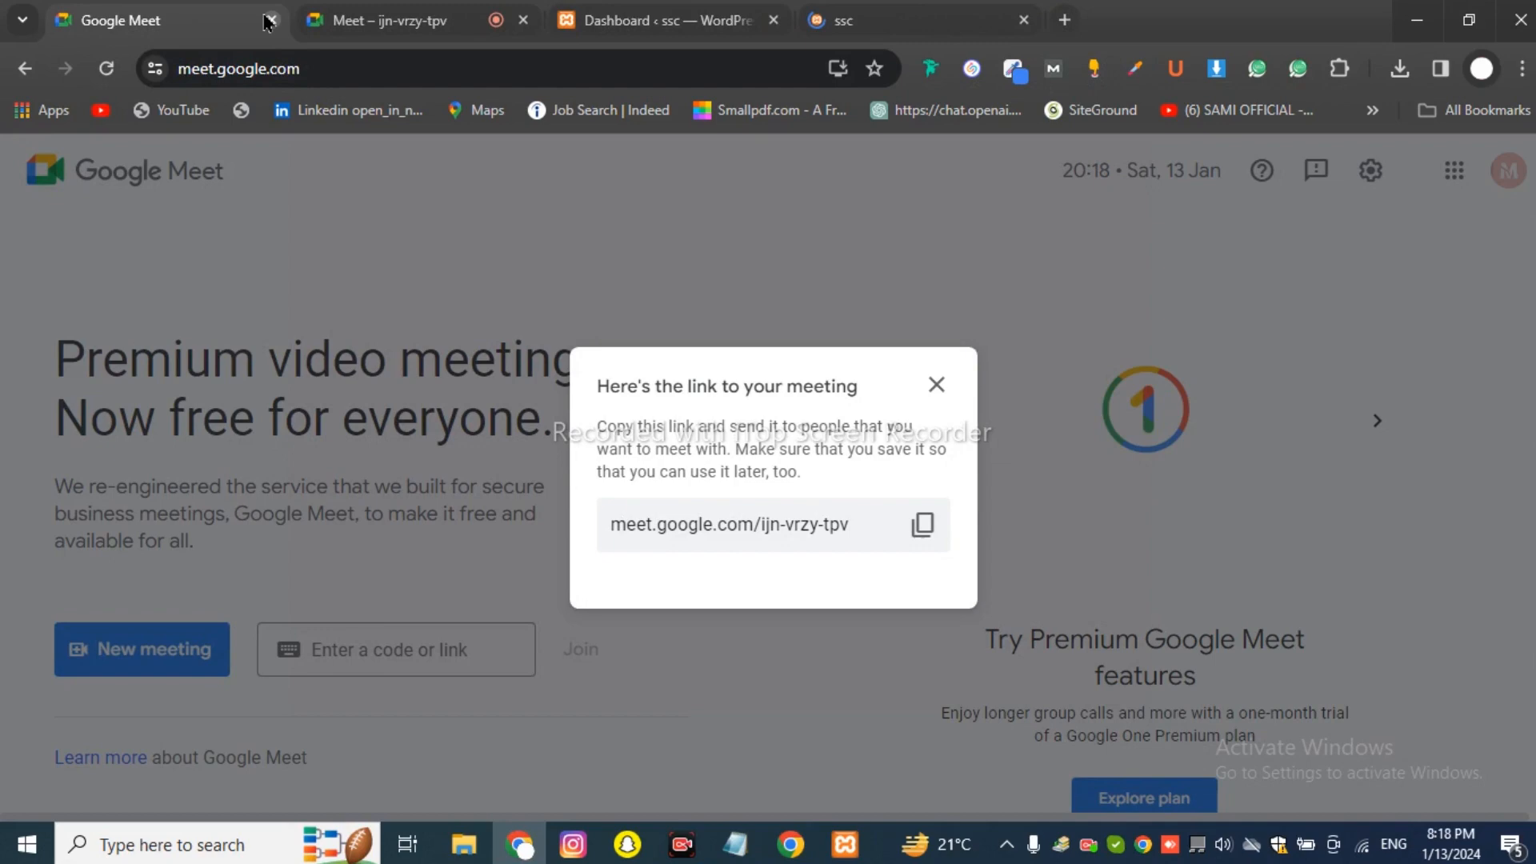
pyautogui.click(269, 22)
pyautogui.click(590, 32)
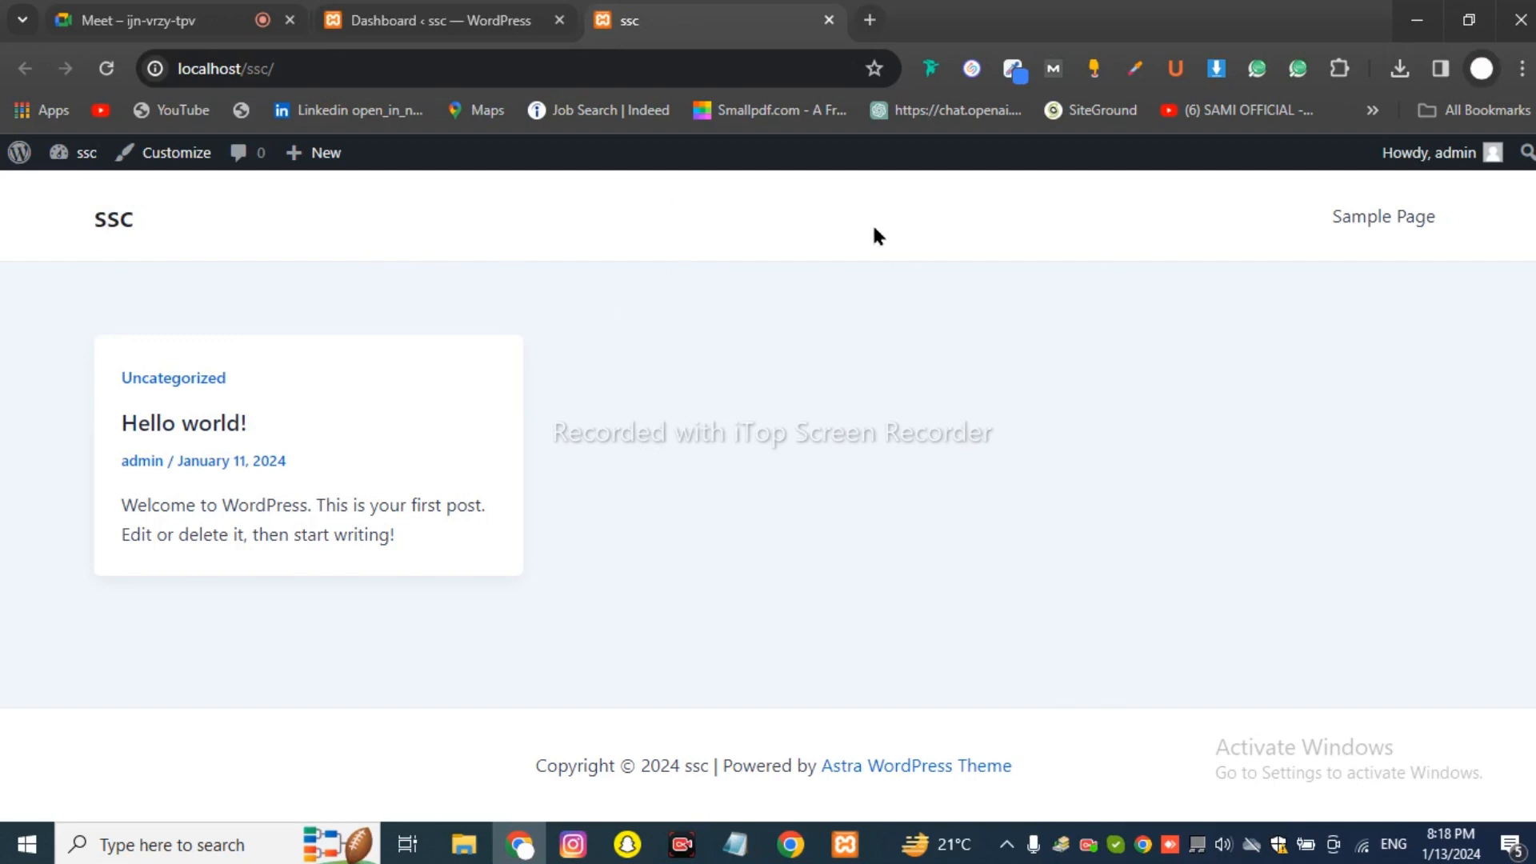
pyautogui.click(17, 152)
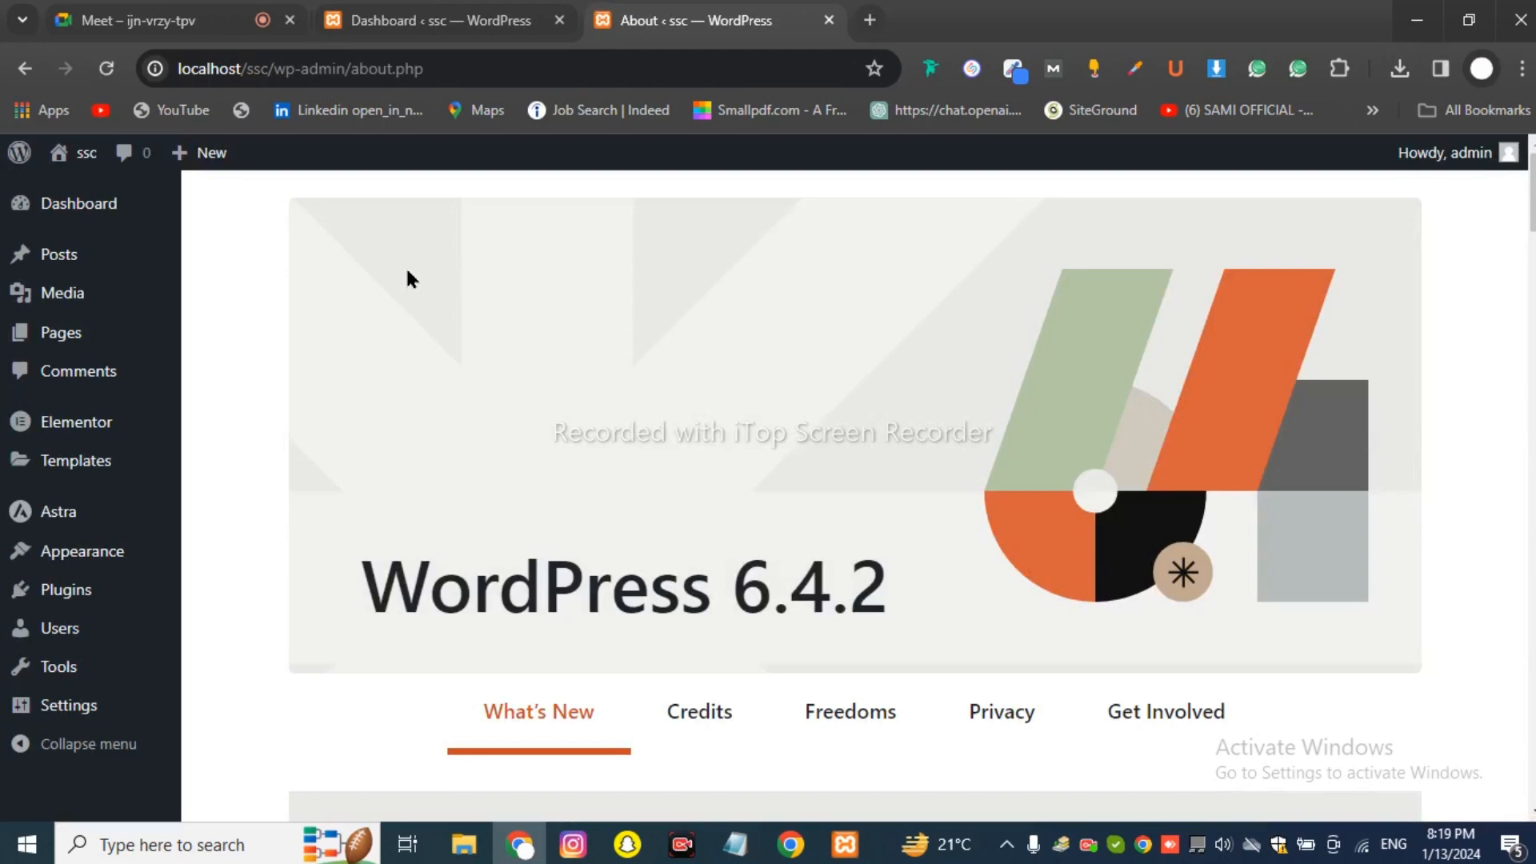
# Open Pages > Add New Page in a background tab and switch to it.
pyautogui.moveTo(147, 339)
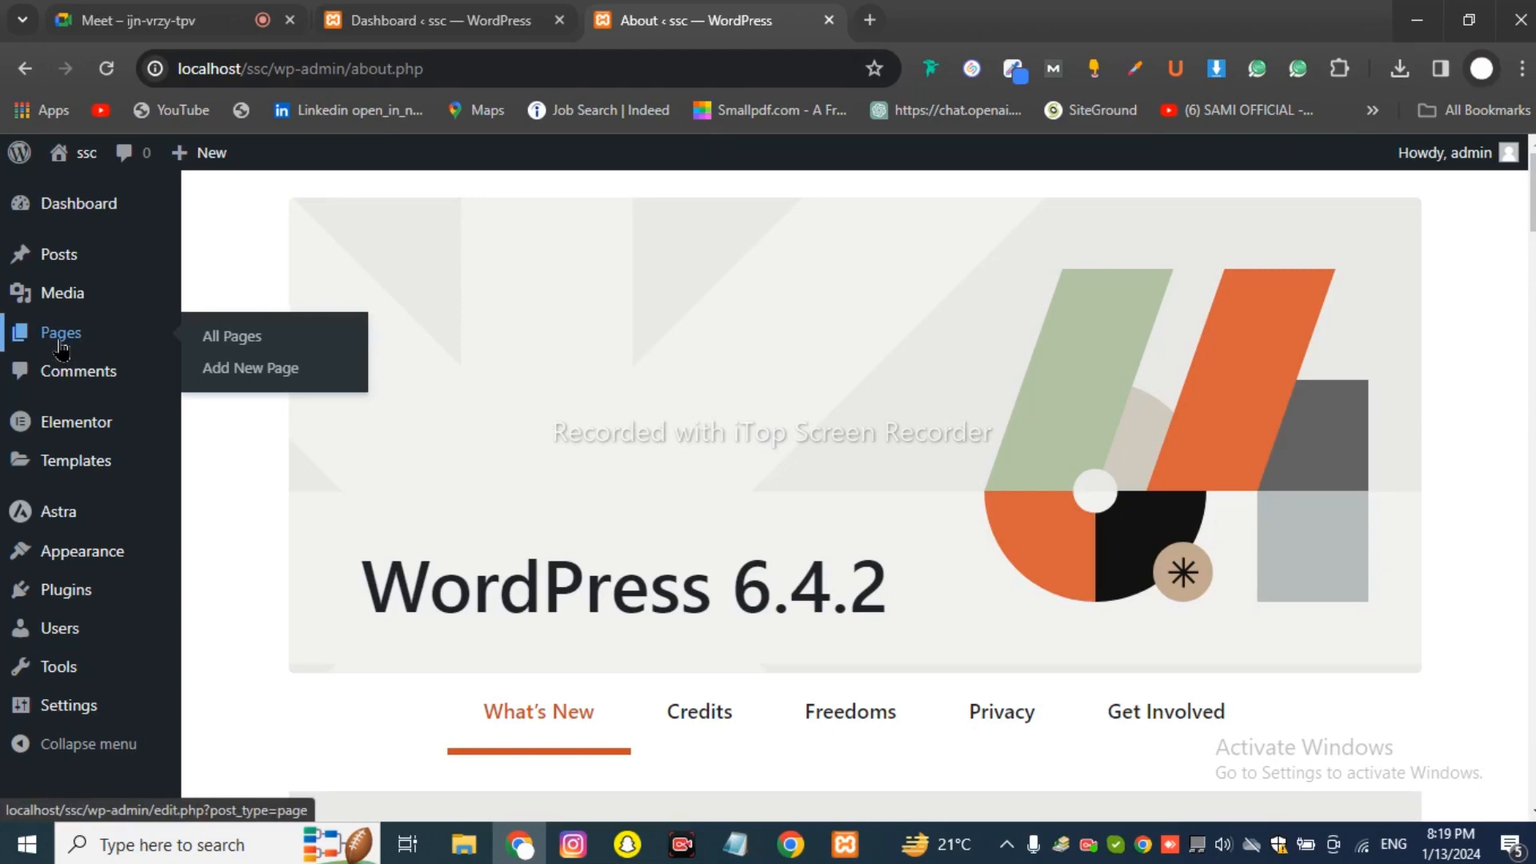
pyautogui.middleClick(240, 374)
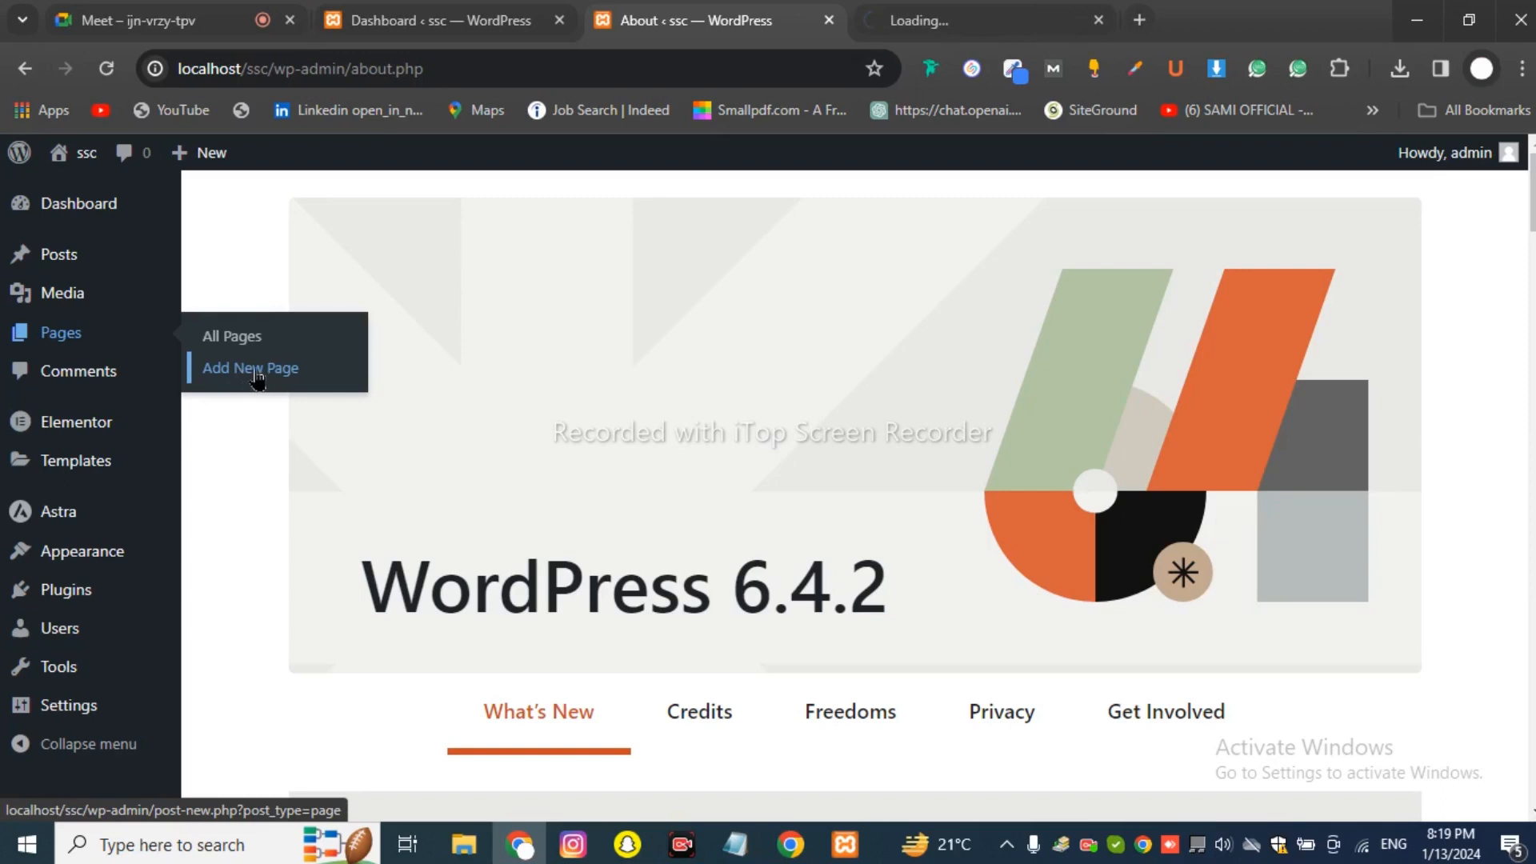
pyautogui.click(920, 20)
pyautogui.hotkey('ctrl', 'shift', 'Tab')
pyautogui.hotkey('ctrl', 'Tab')
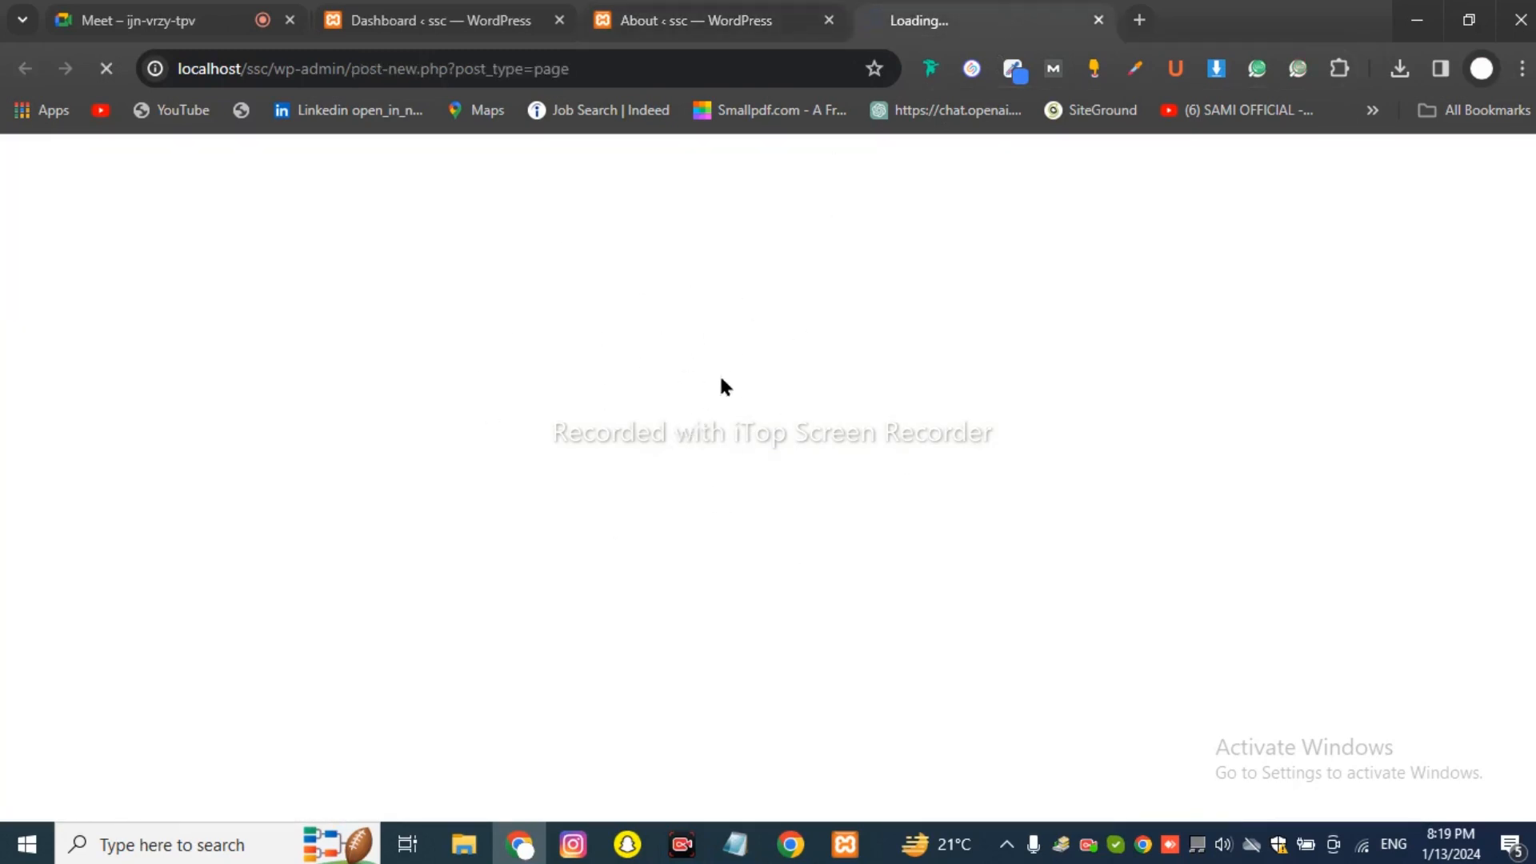
# Load mateplax.com in a new tab, then go back to the loading new page tab.
pyautogui.click(1140, 20)
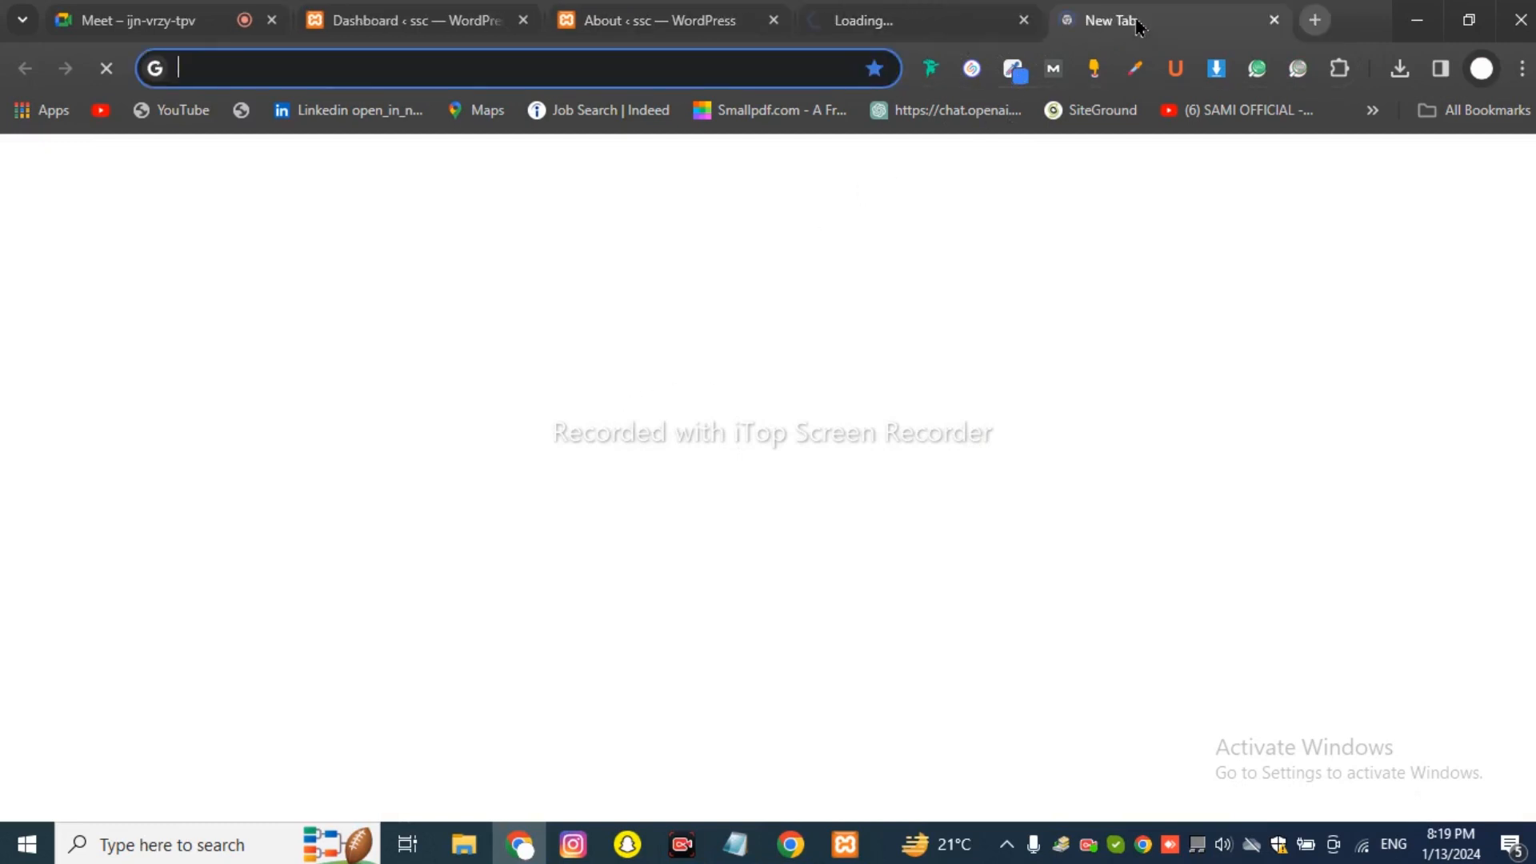
pyautogui.write('mat')
pyautogui.press('Return')
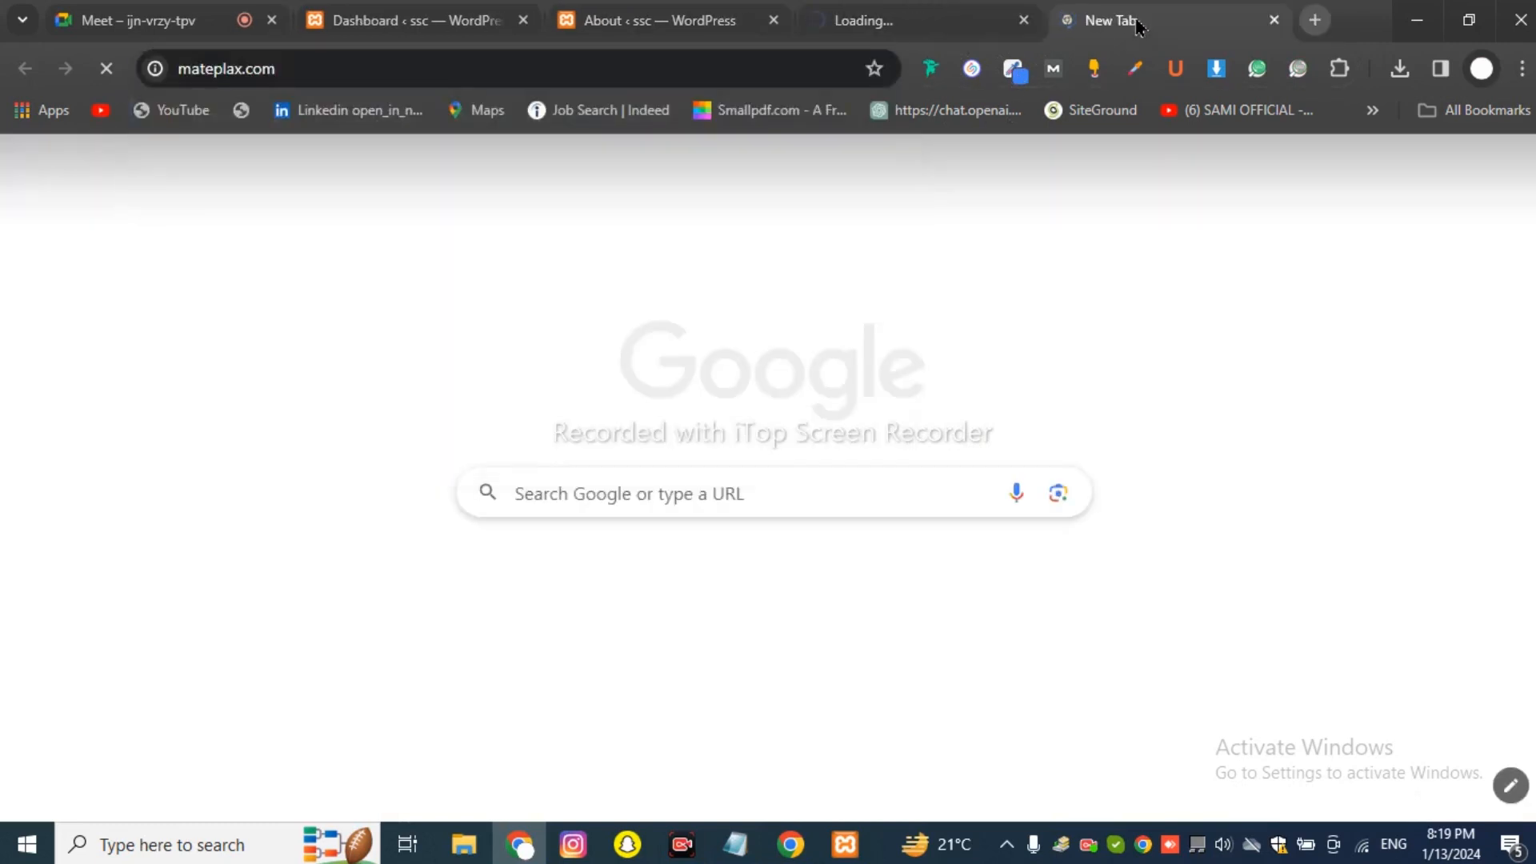
pyautogui.click(968, 21)
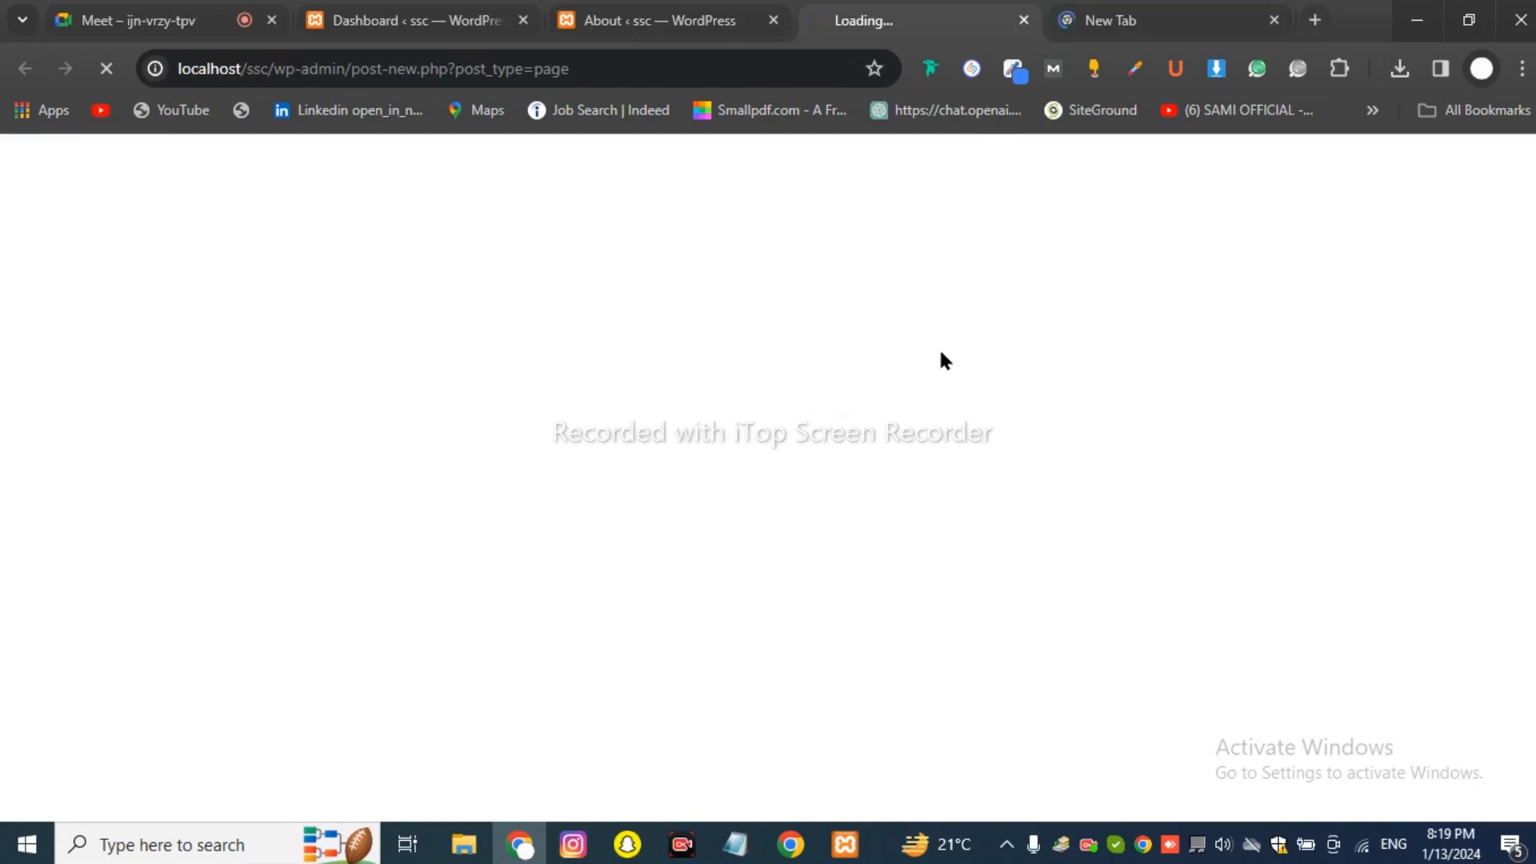
# Look at the mateplax.com tab, then go back to the Add New Page tab while the block editor loads.
pyautogui.click(1109, 24)
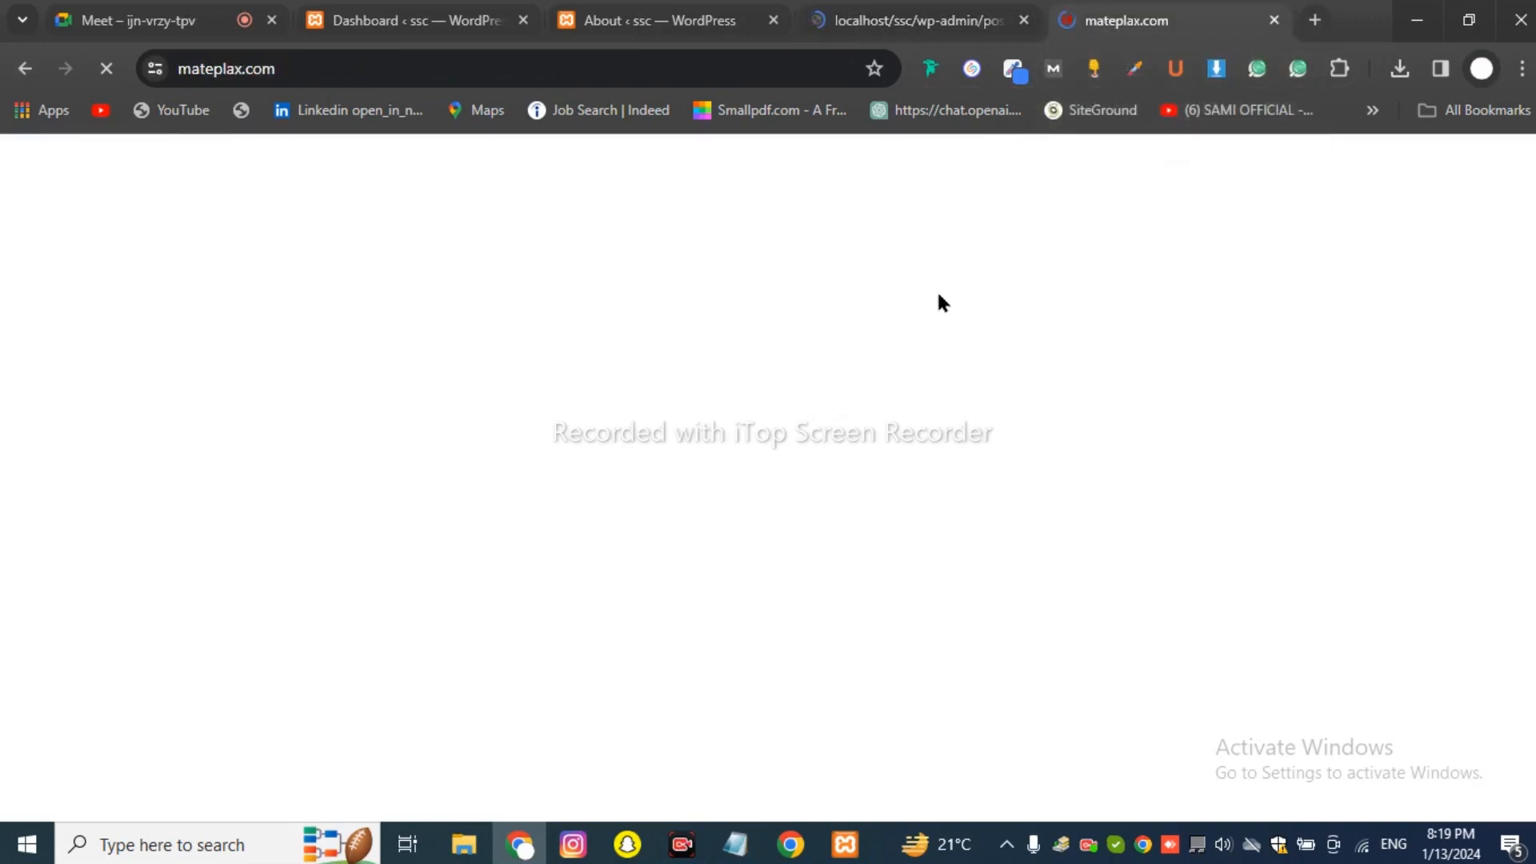
pyautogui.click(900, 19)
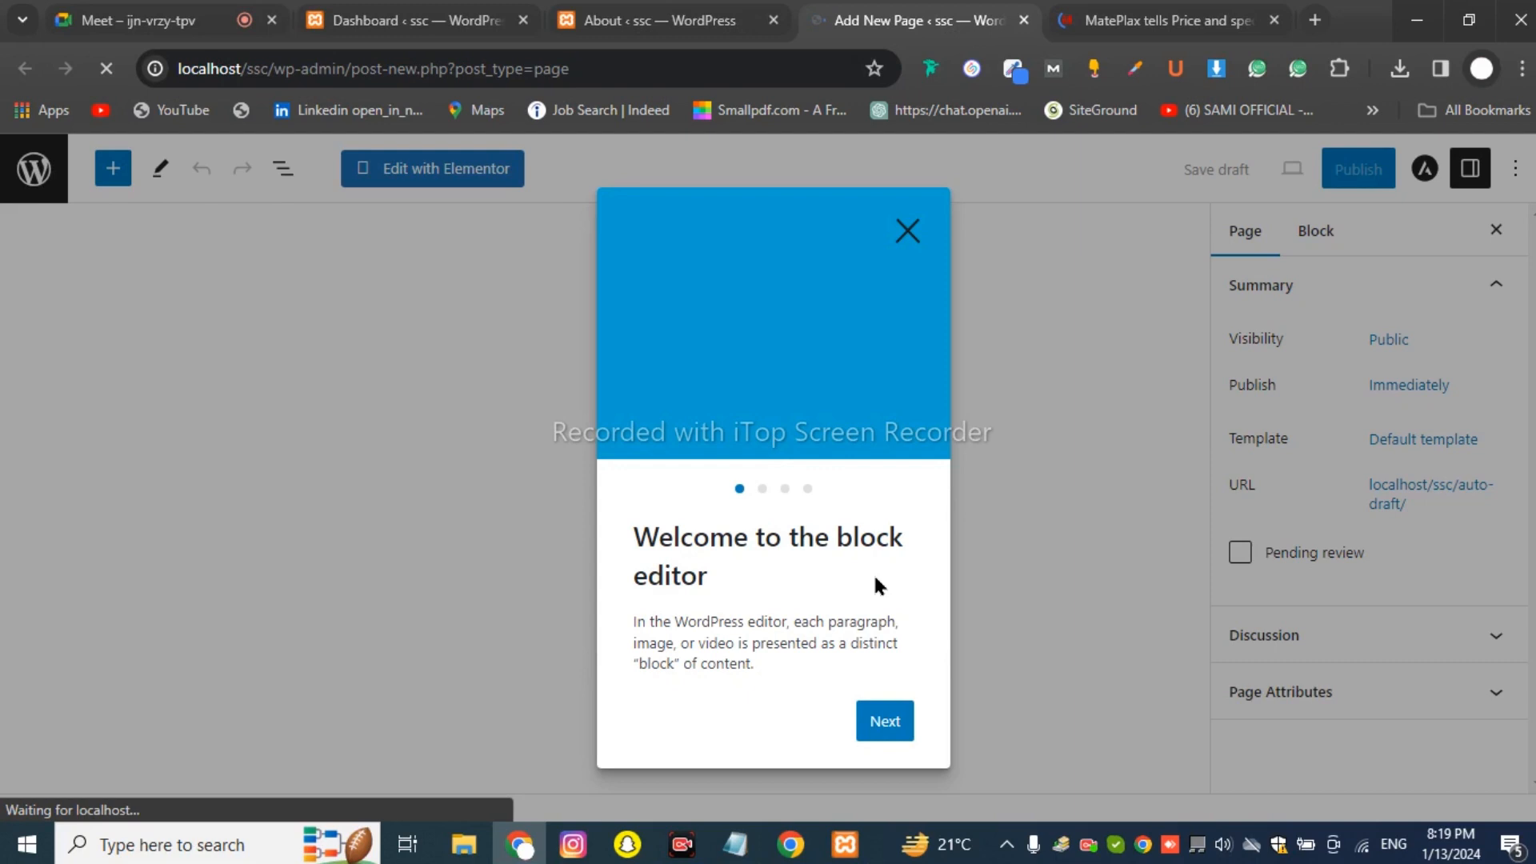
# Dismiss the welcome guide, publish a page titled 'Home', then return to the About tab.
pyautogui.click(882, 724)
pyautogui.click(882, 724)
pyautogui.click(882, 724)
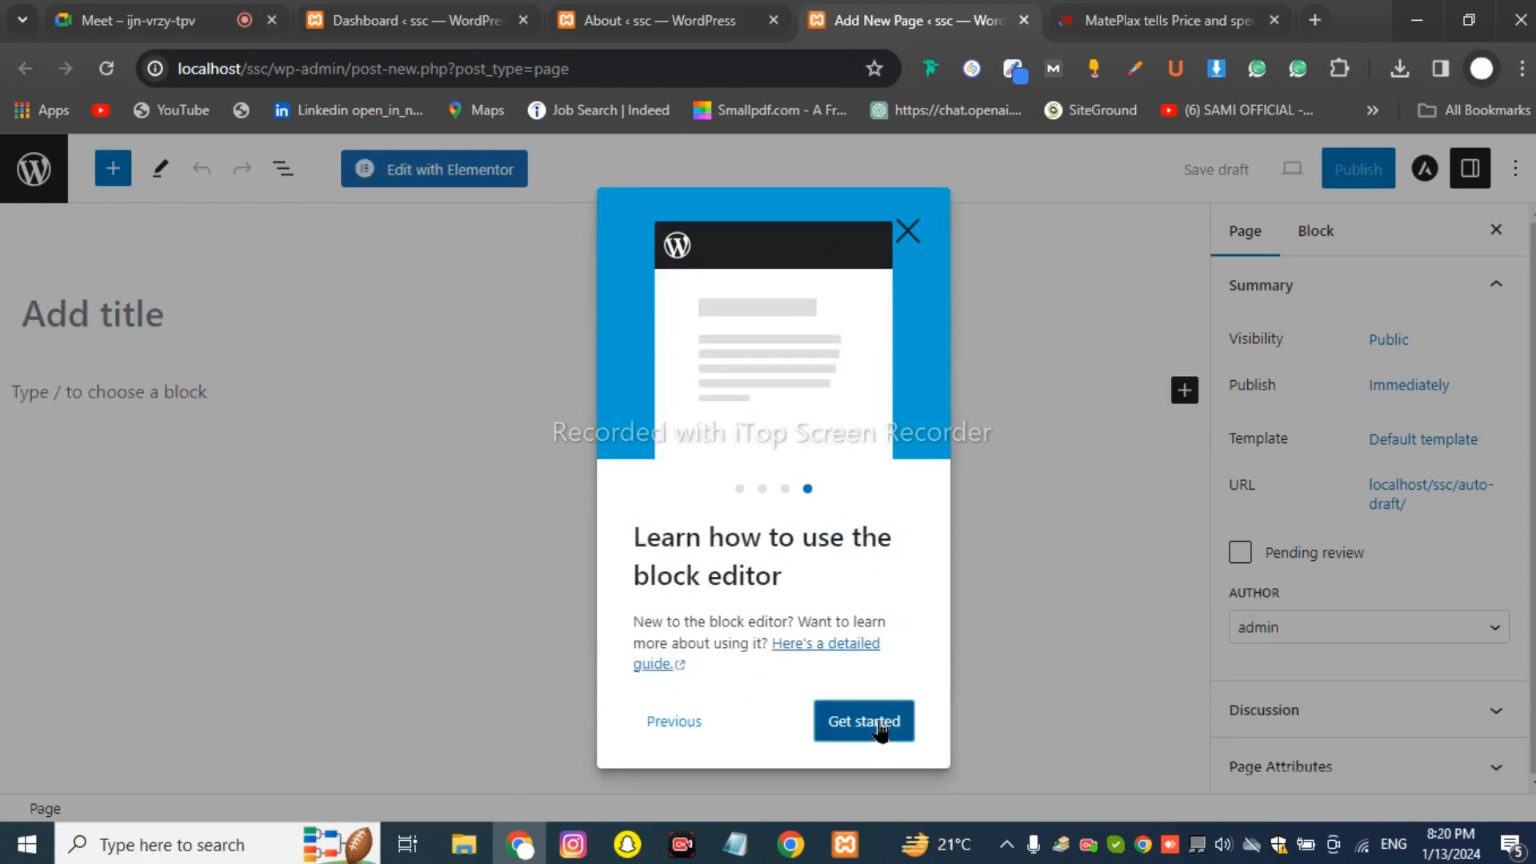
pyautogui.click(880, 722)
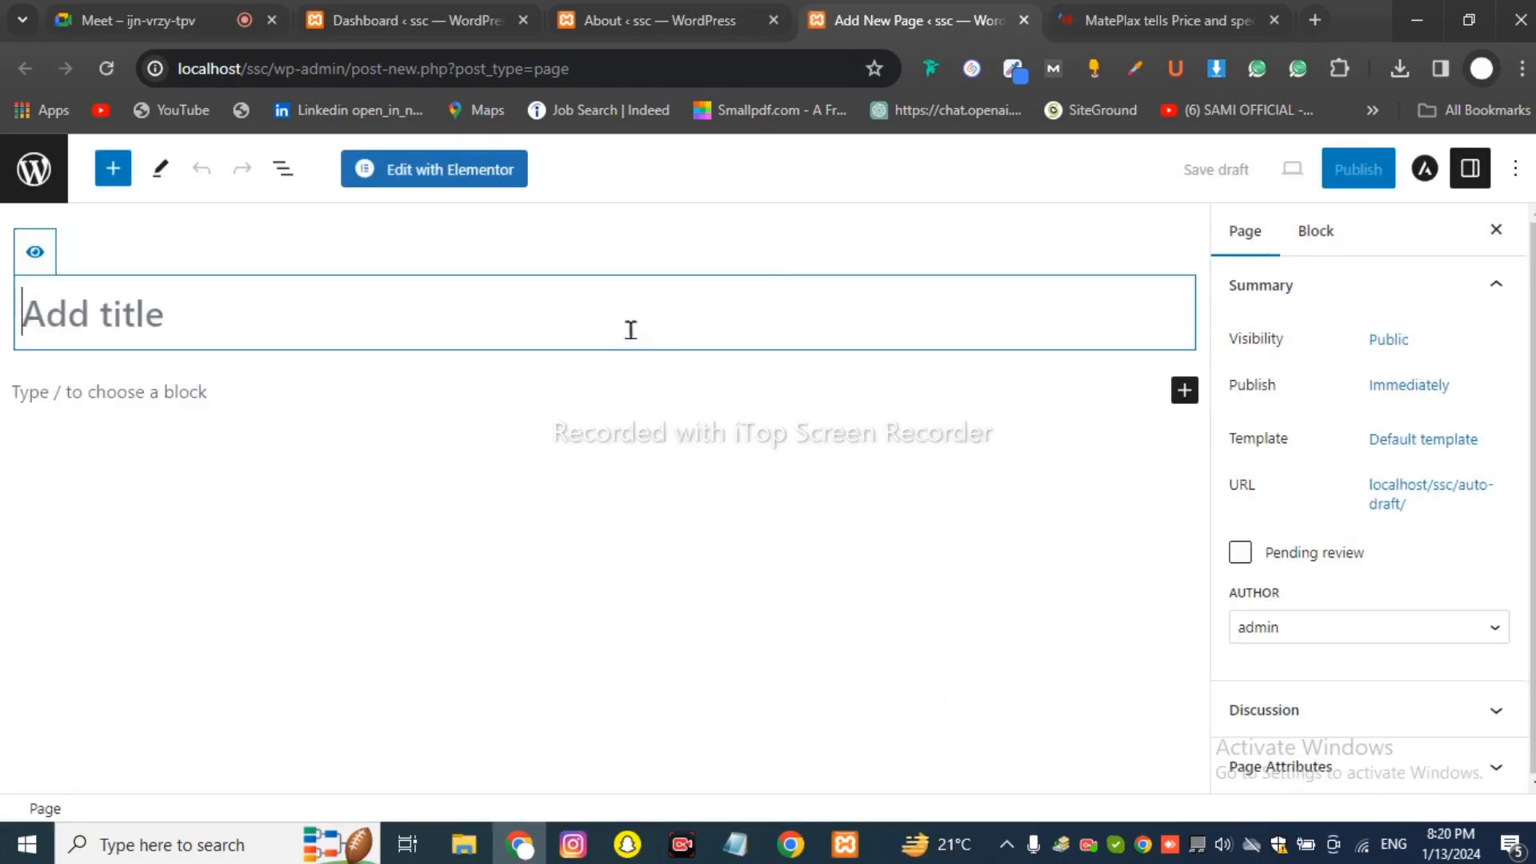
pyautogui.write('H')
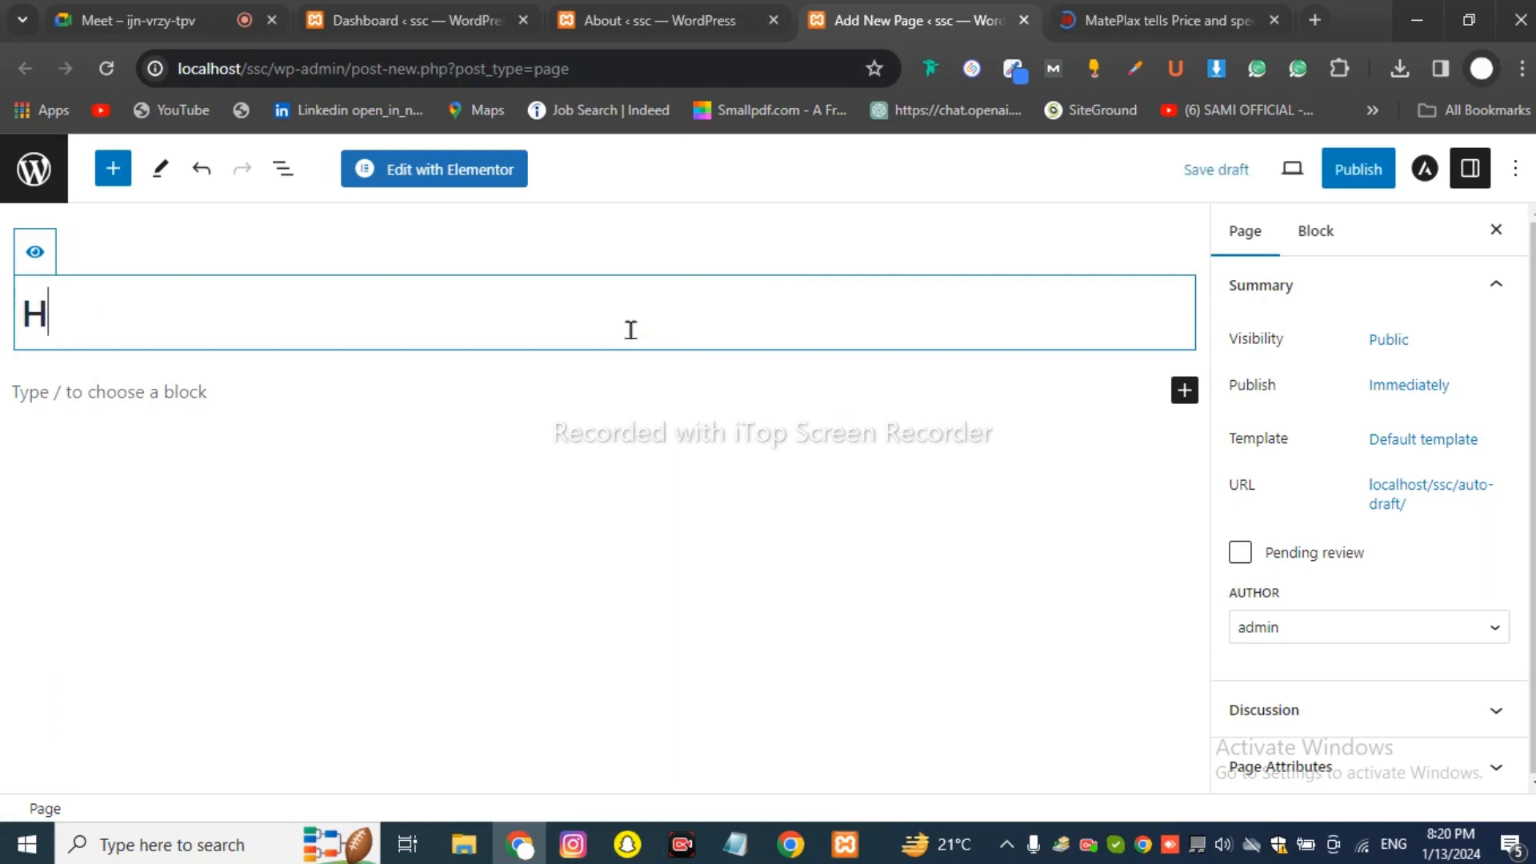
pyautogui.write('ome')
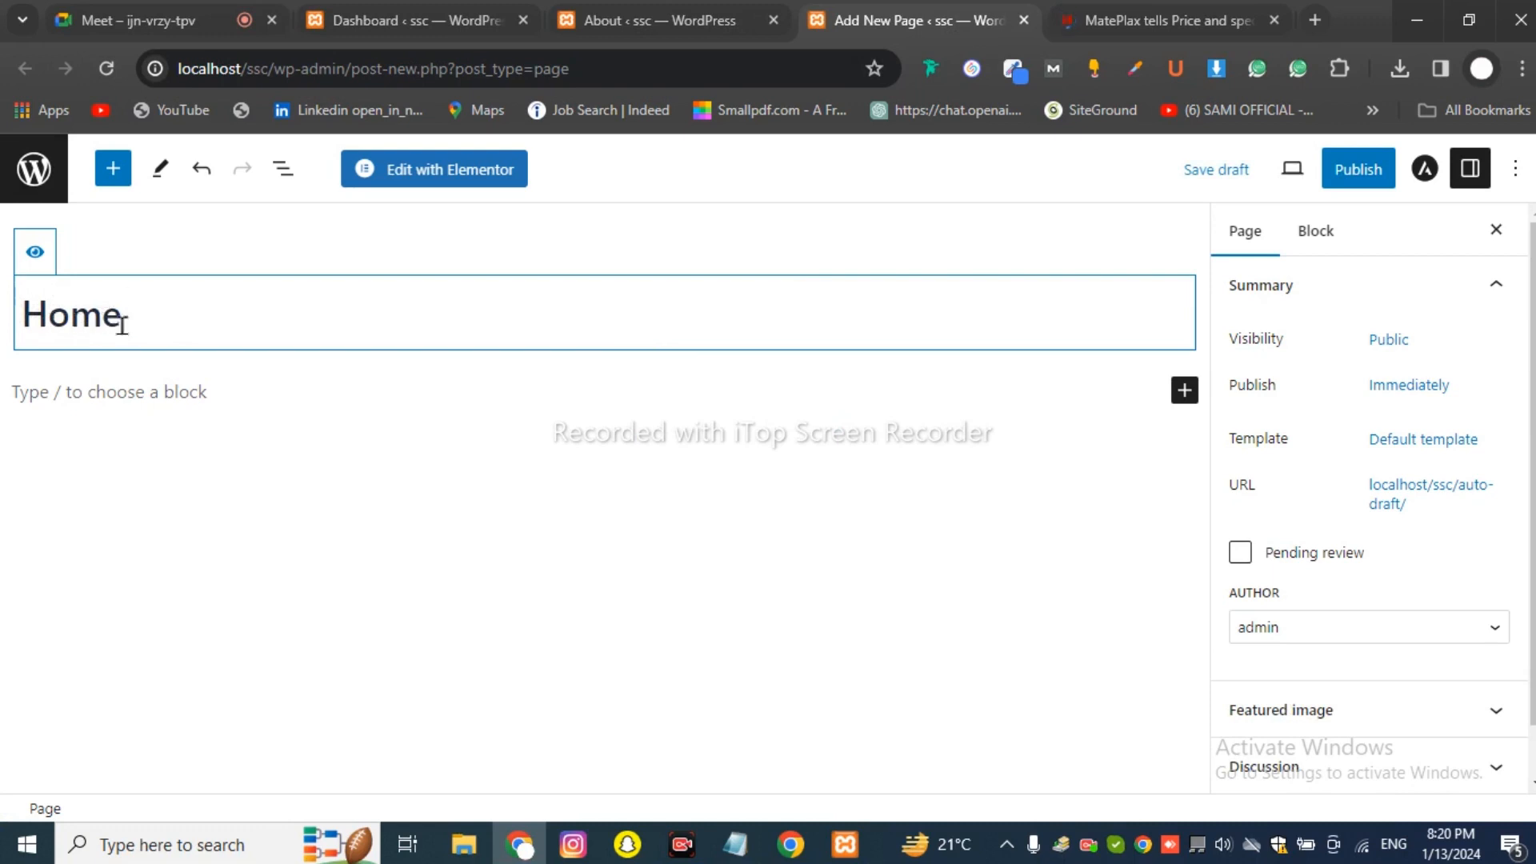
pyautogui.press('BackSpace')
pyautogui.press('BackSpace')
pyautogui.press('BackSpace')
pyautogui.press('BackSpace')
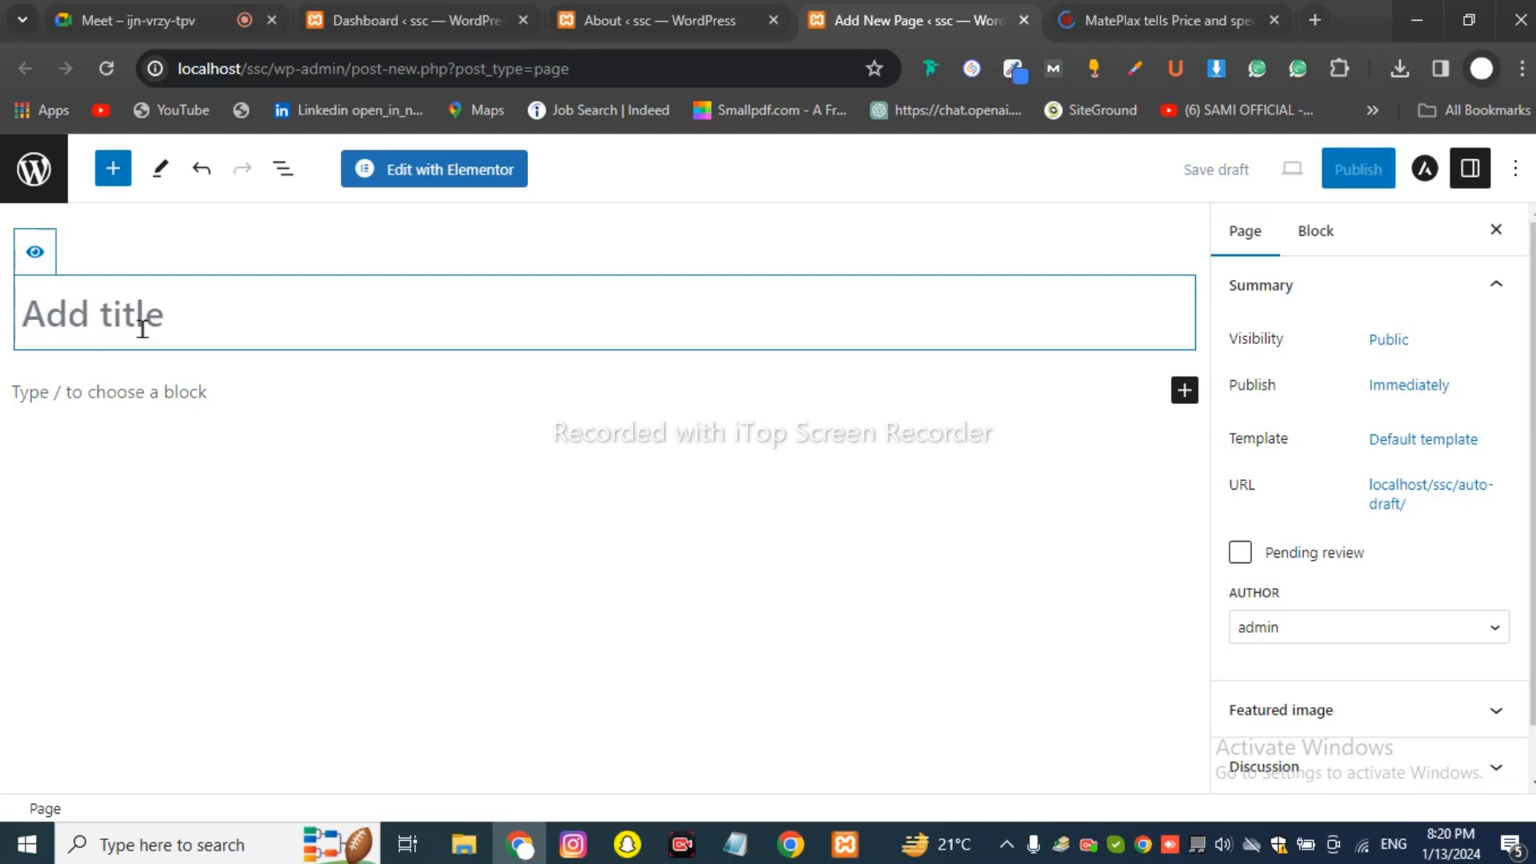
pyautogui.write('Home')
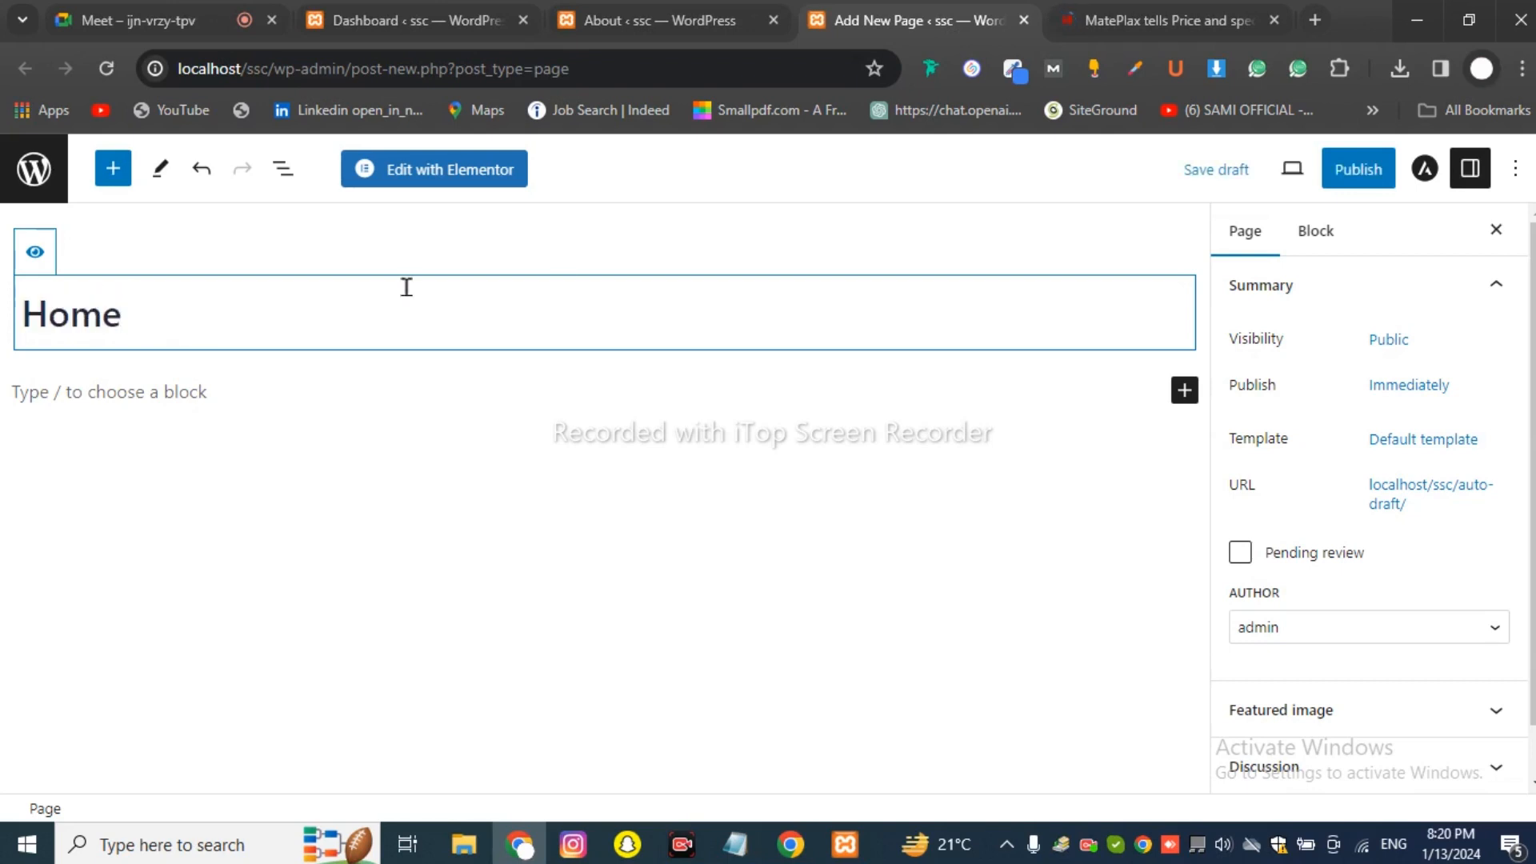
pyautogui.click(1350, 184)
pyautogui.click(1318, 176)
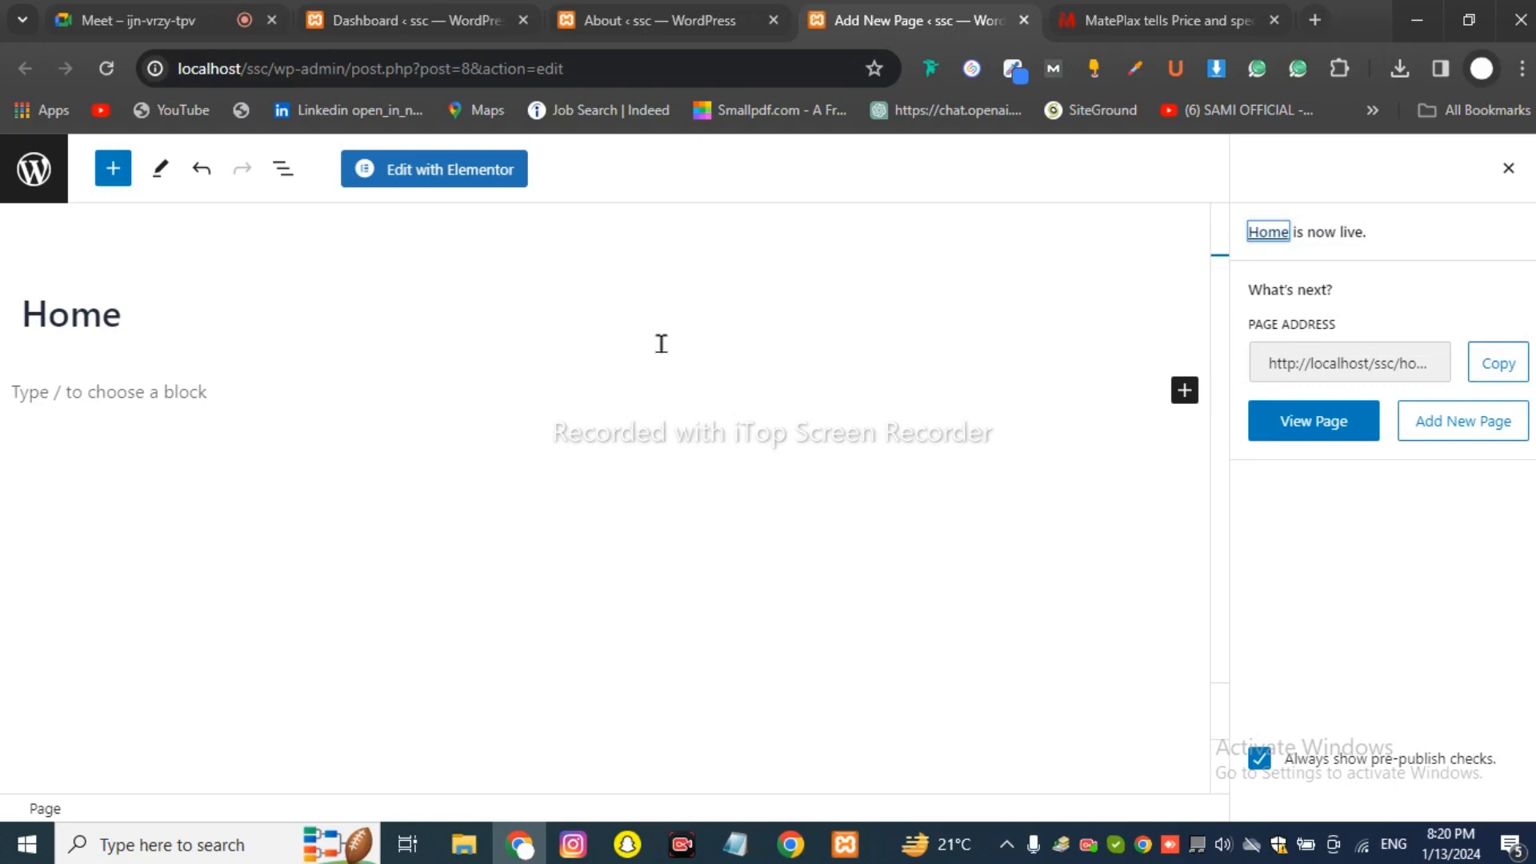
pyautogui.click(664, 20)
pyautogui.moveTo(96, 333)
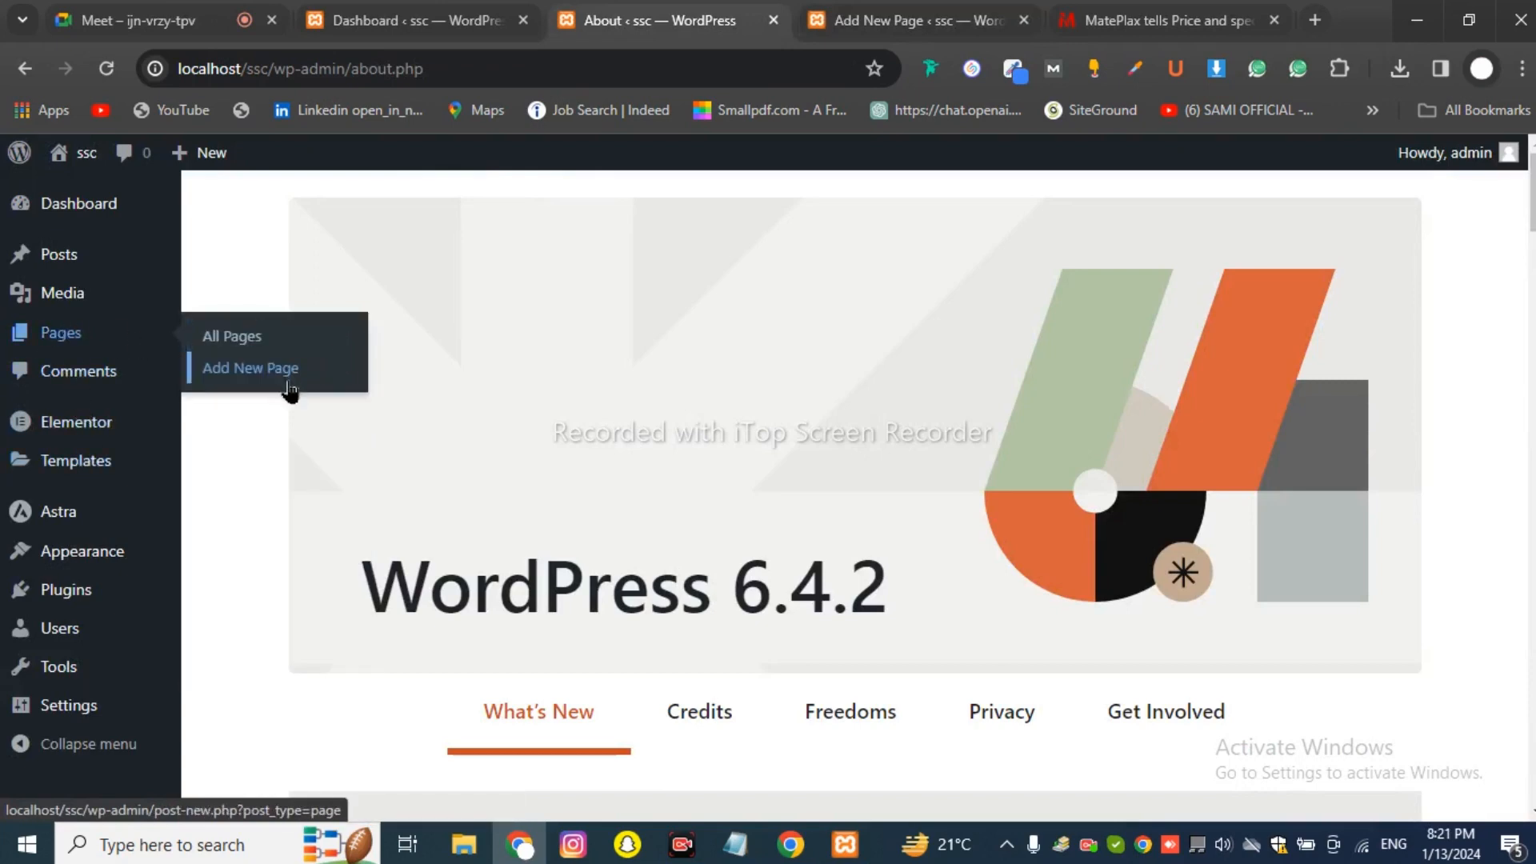
# Open several Add New Page editors in tabs and switch to one of them.
pyautogui.keyDown('ctrl'); pyautogui.click(287, 384); pyautogui.keyUp('ctrl')
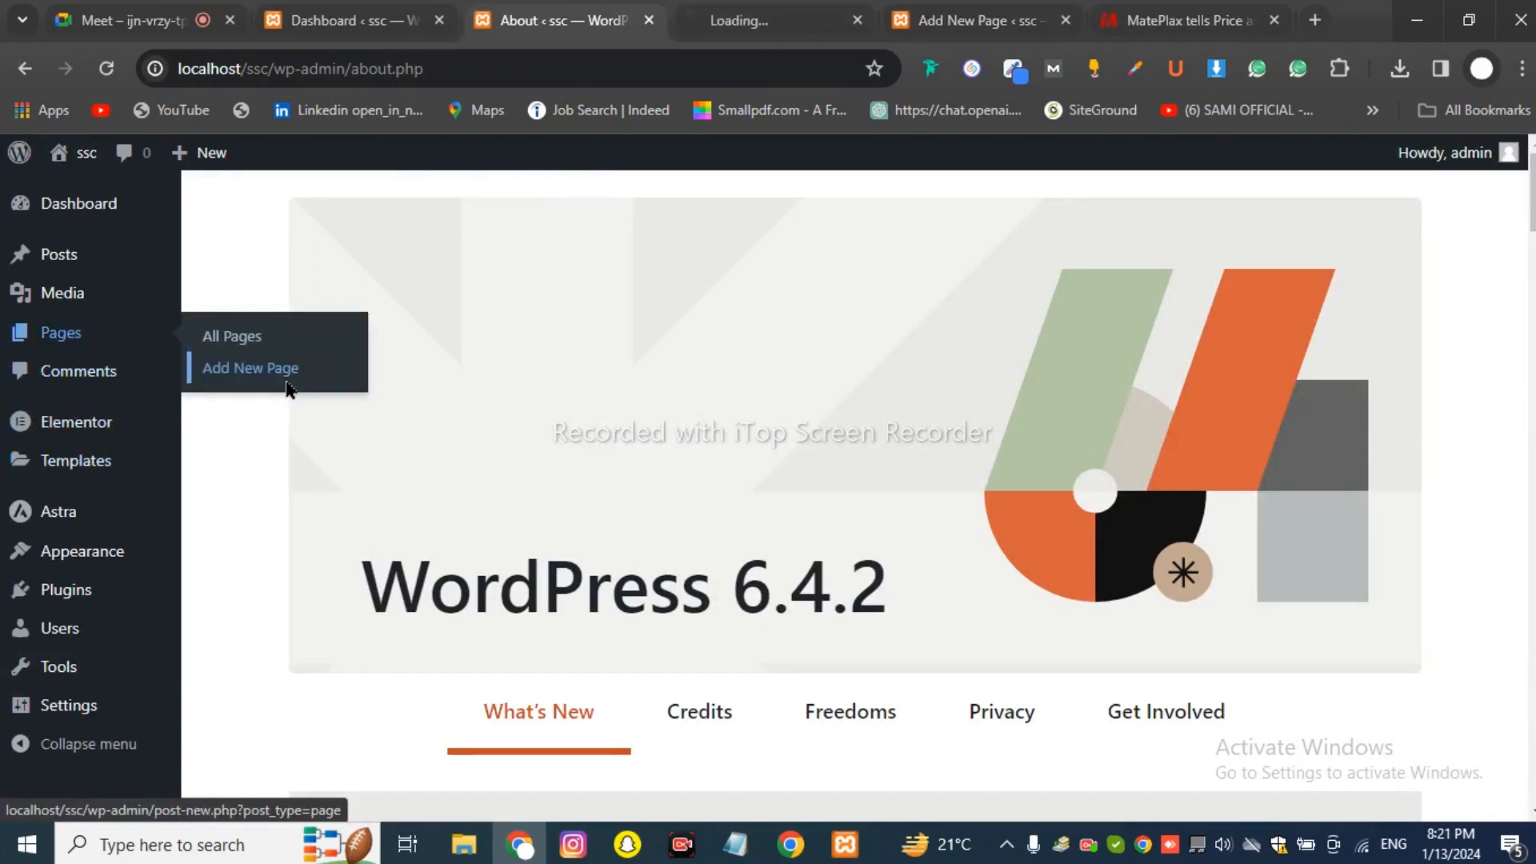
pyautogui.click(748, 30)
pyautogui.click(654, 11)
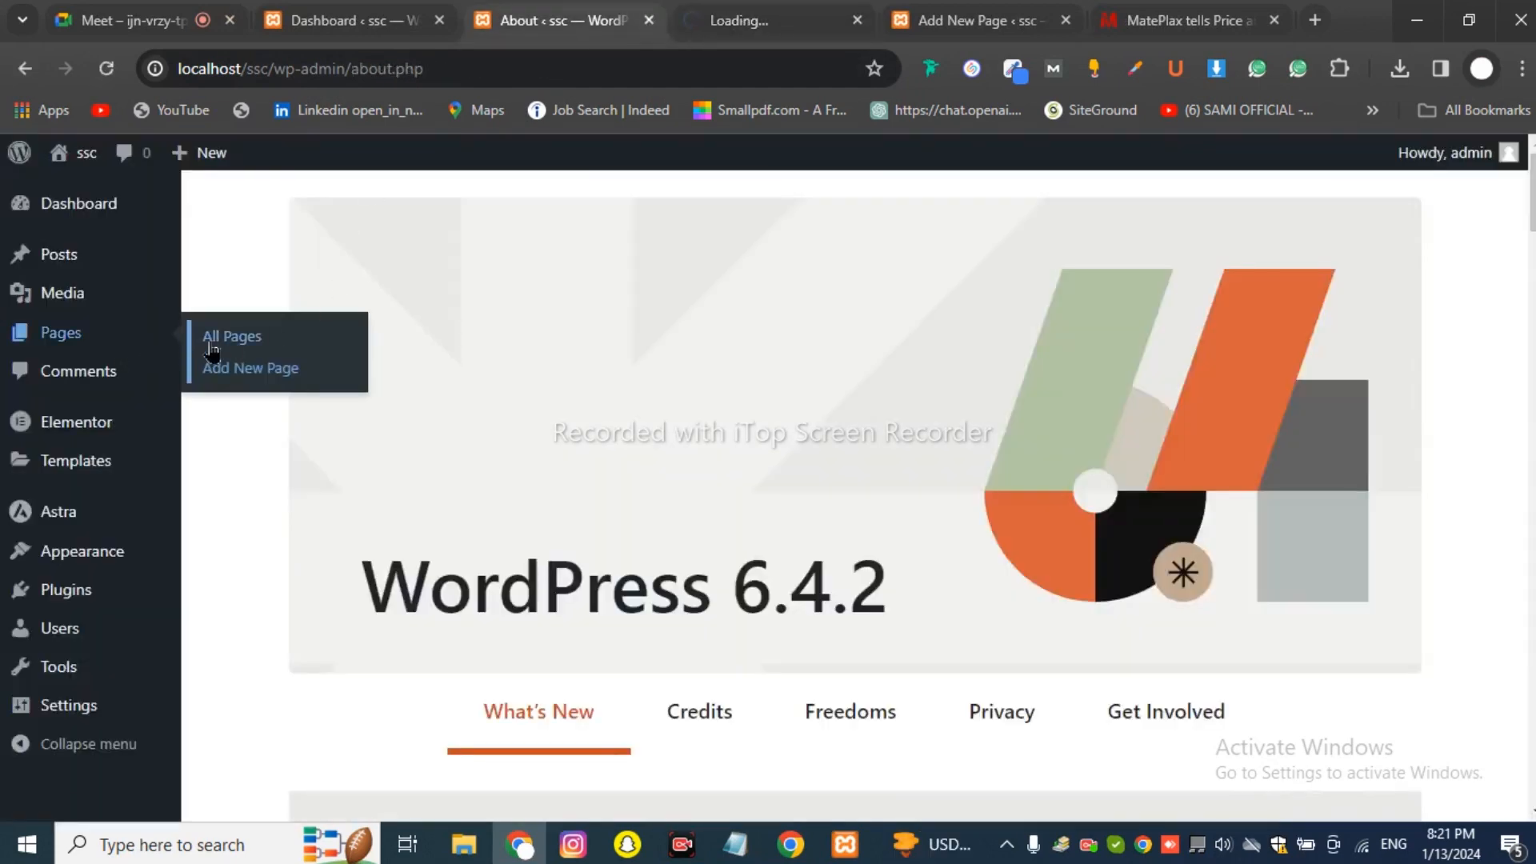
pyautogui.keyDown('ctrl'); pyautogui.click(239, 384); pyautogui.keyUp('ctrl')
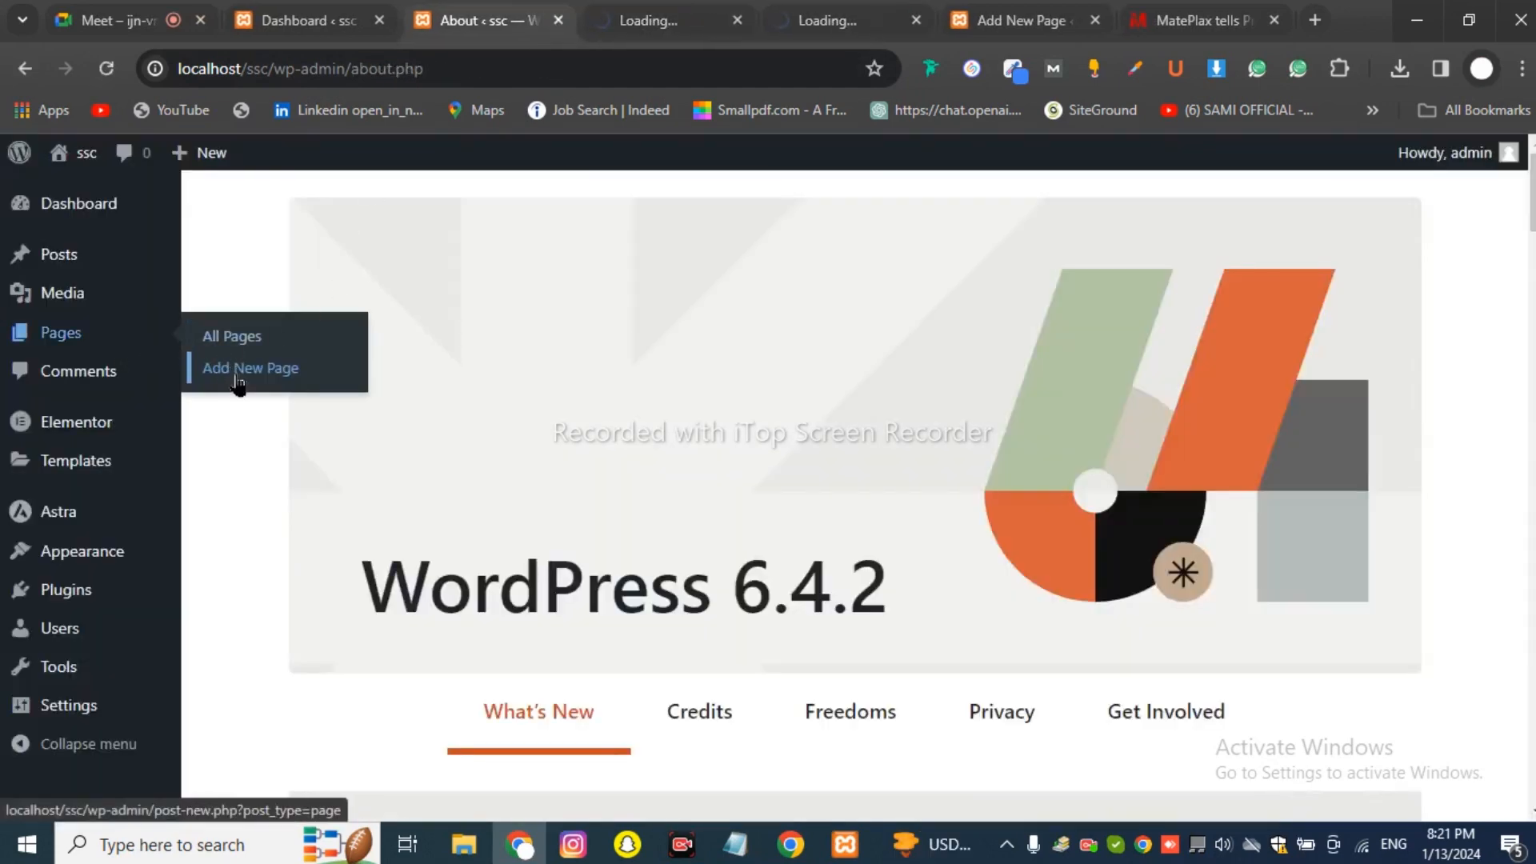
pyautogui.keyDown('ctrl'); pyautogui.click(238, 384); pyautogui.keyUp('ctrl')
pyautogui.click(589, 10)
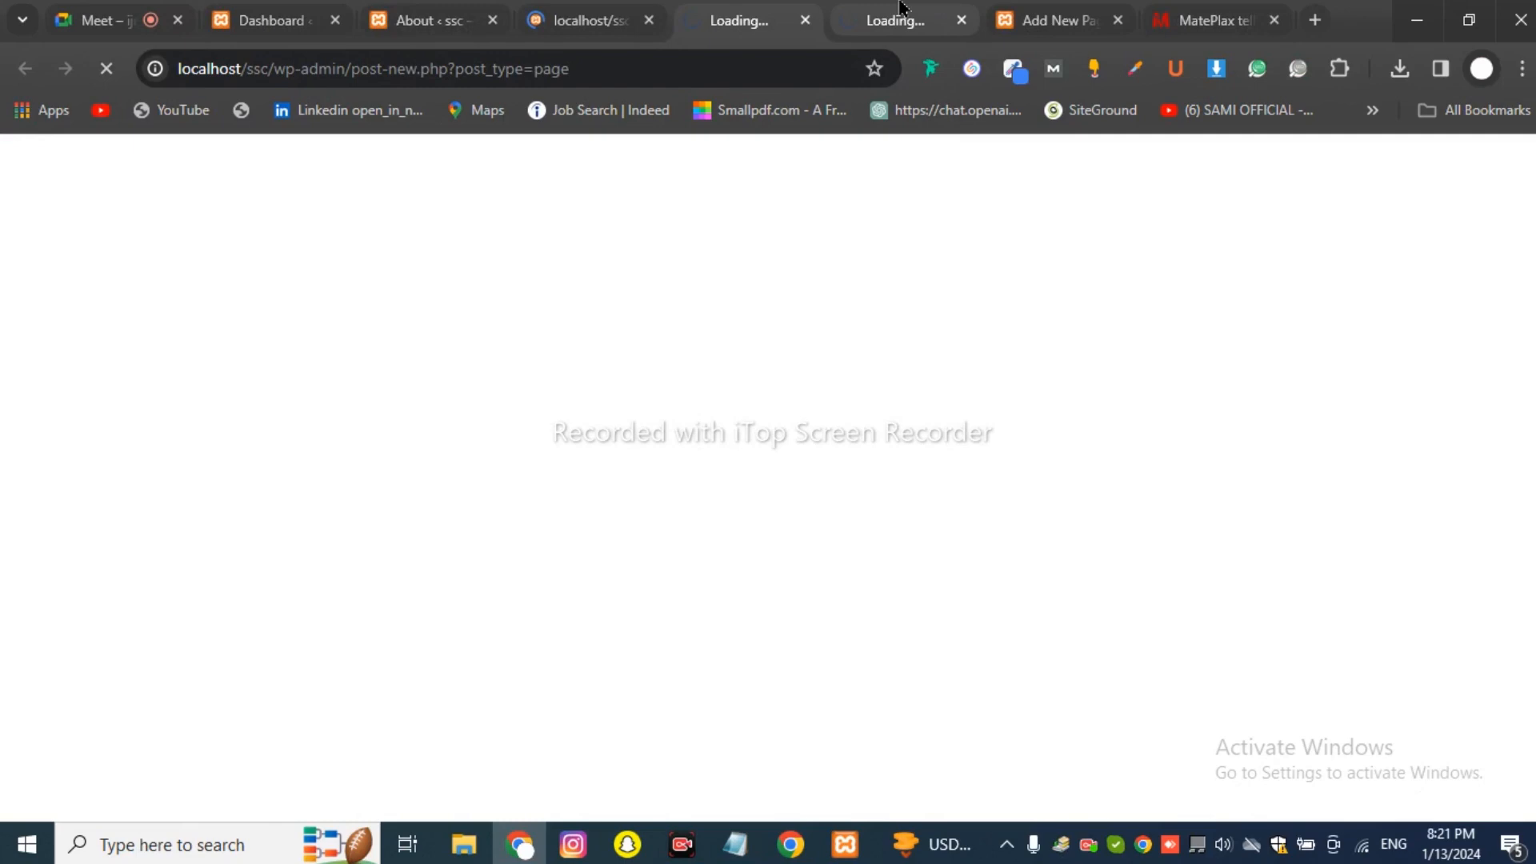
# Close the page window that was accidentally torn off into its own window.
pyautogui.moveTo(900, 6); pyautogui.dragTo(1026, 254)
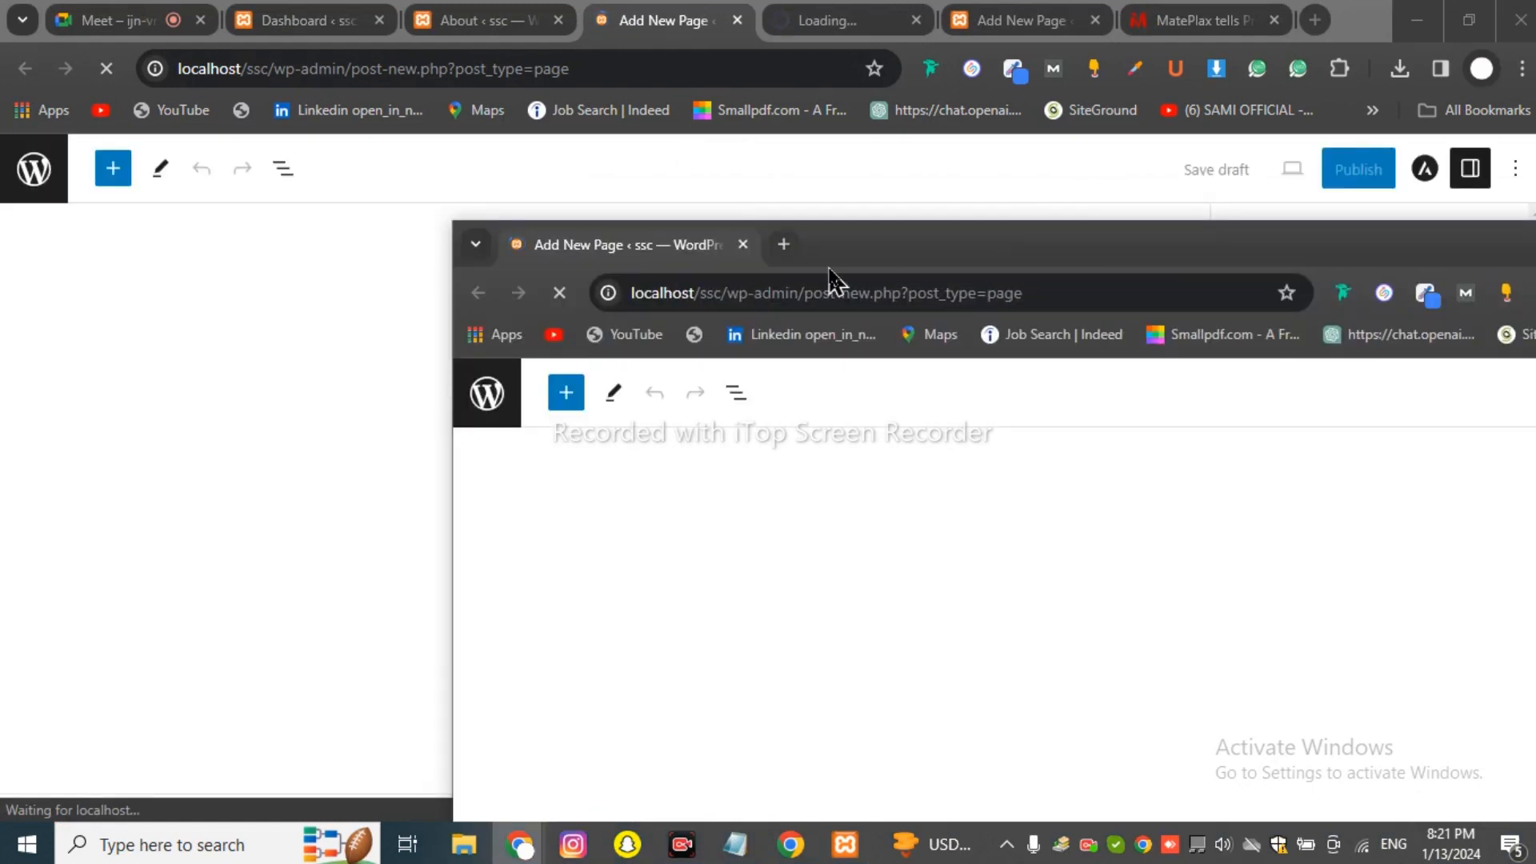
pyautogui.moveTo(830, 276); pyautogui.dragTo(728, 277)
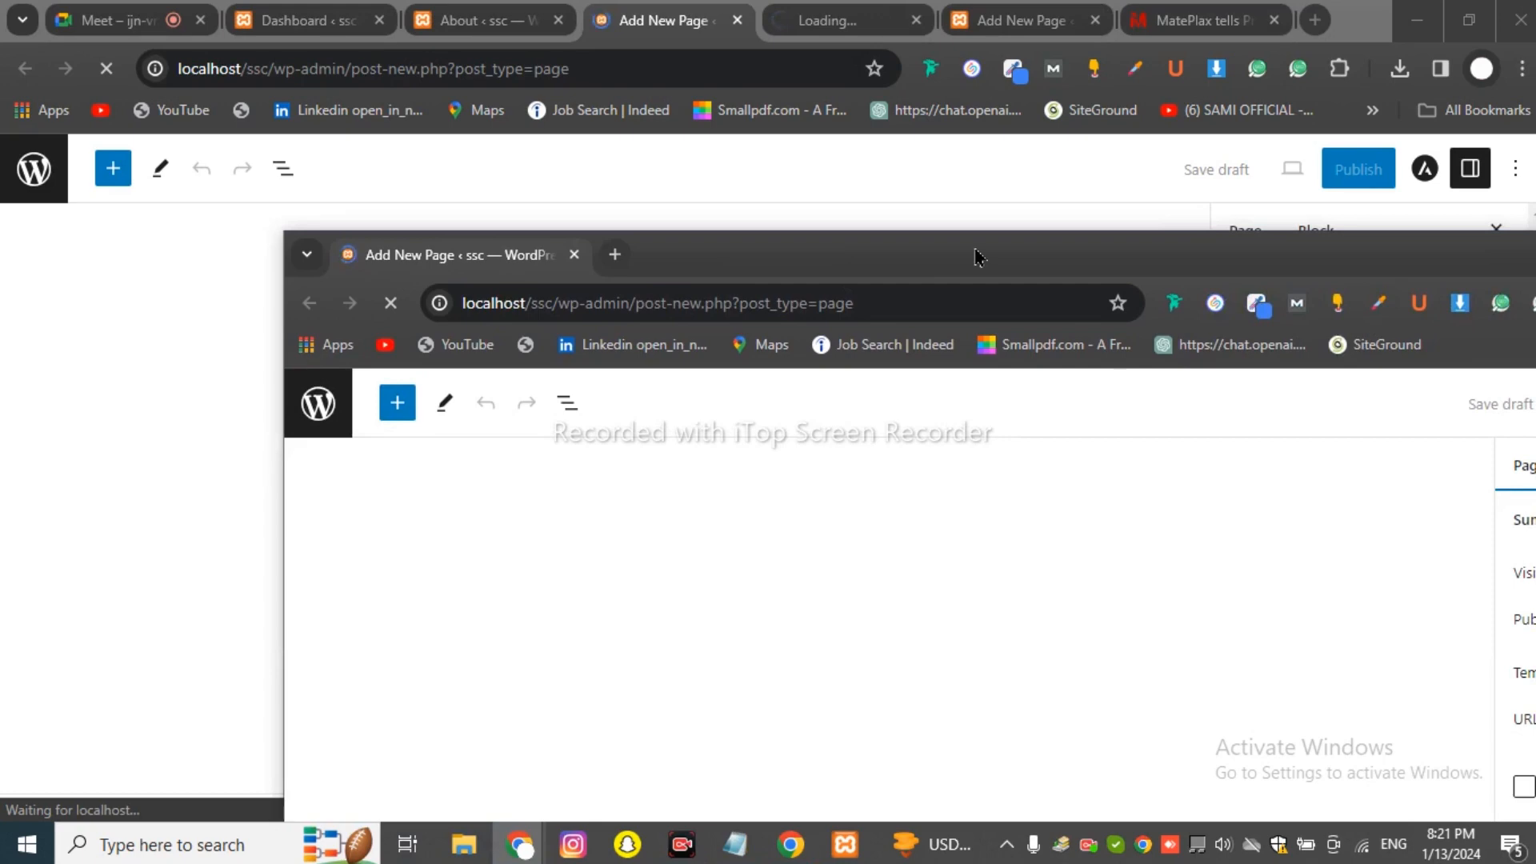
pyautogui.moveTo(905, 254); pyautogui.dragTo(677, 280)
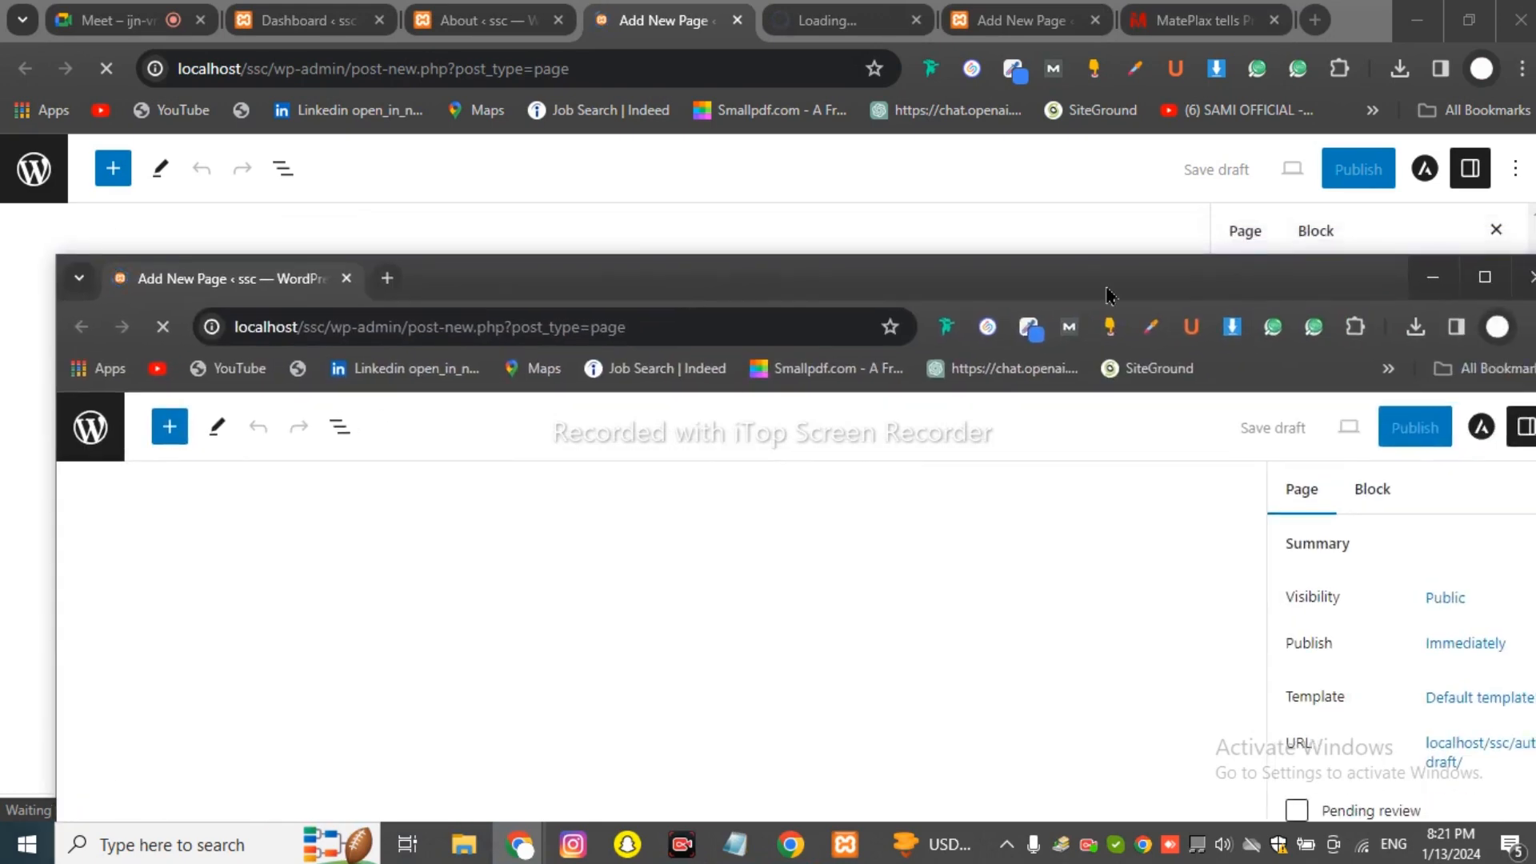
pyautogui.click(1524, 279)
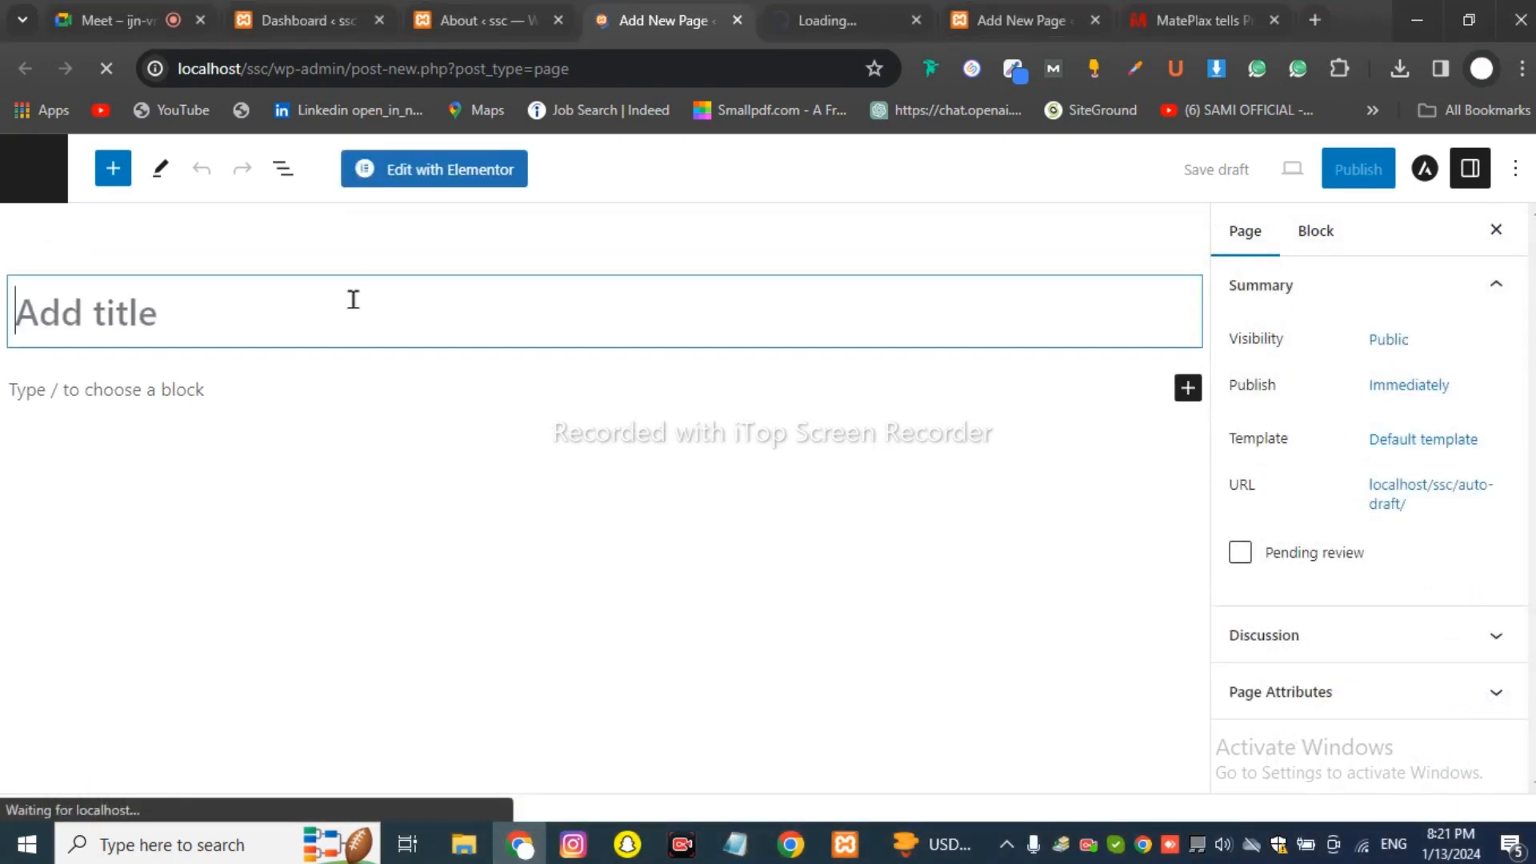
# Title the new page 'About us' and publish it.
pyautogui.write('Ab')
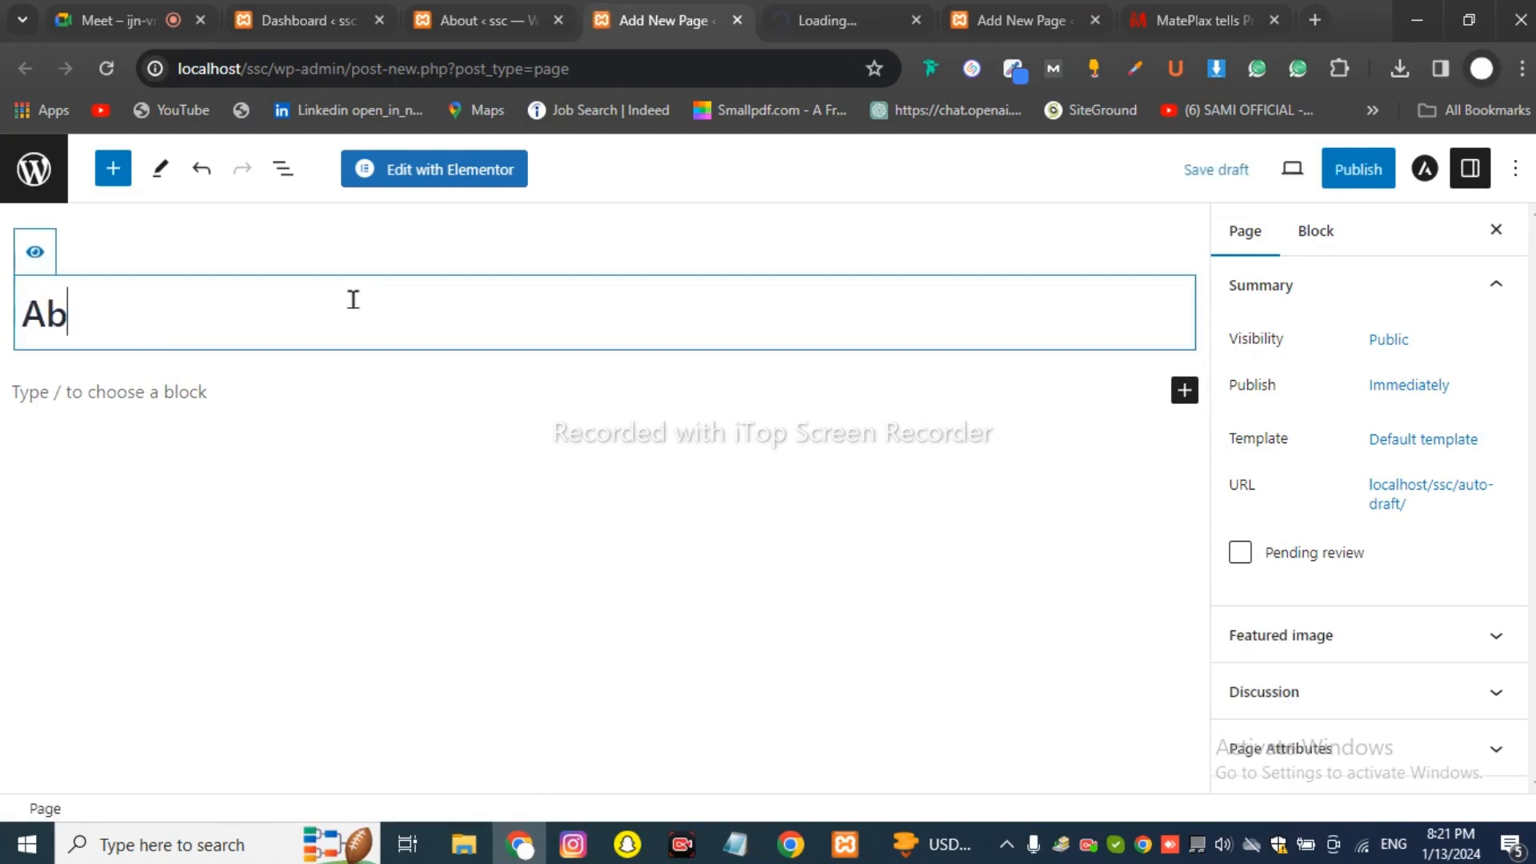
pyautogui.write('out us')
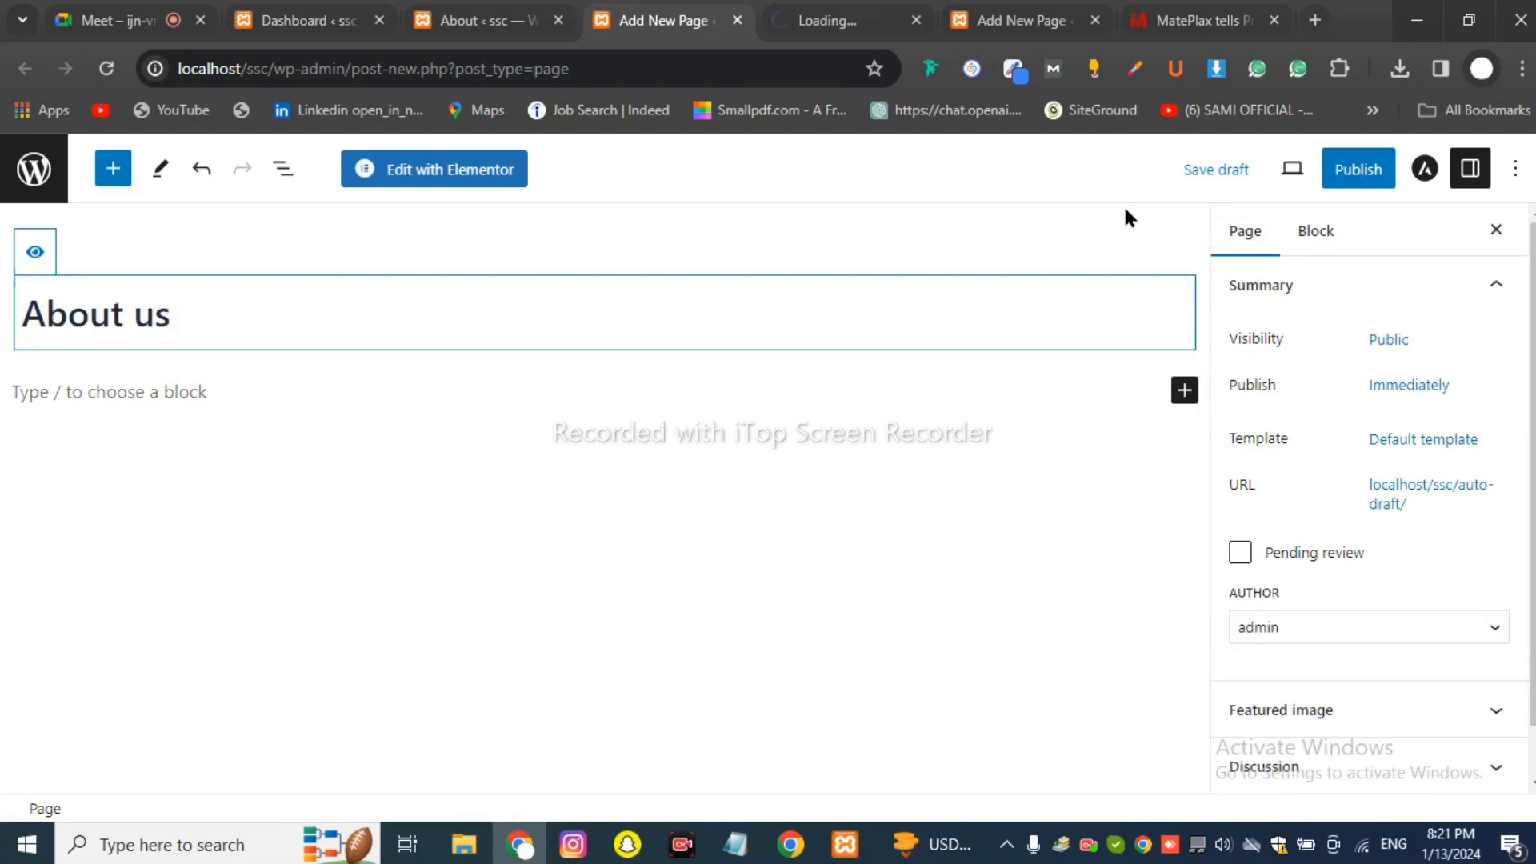
pyautogui.click(1338, 186)
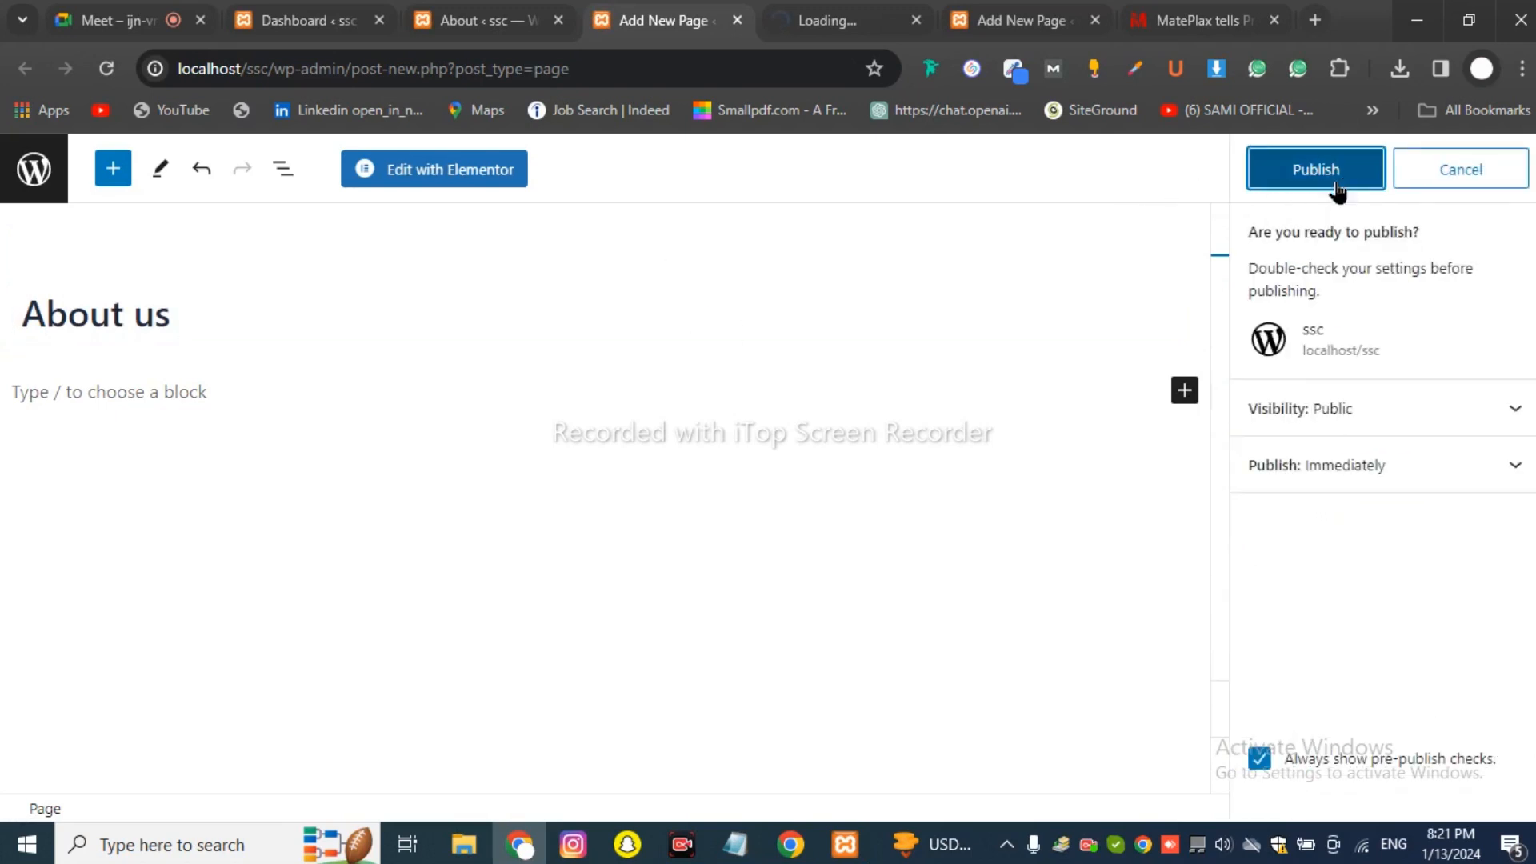
pyautogui.click(1304, 171)
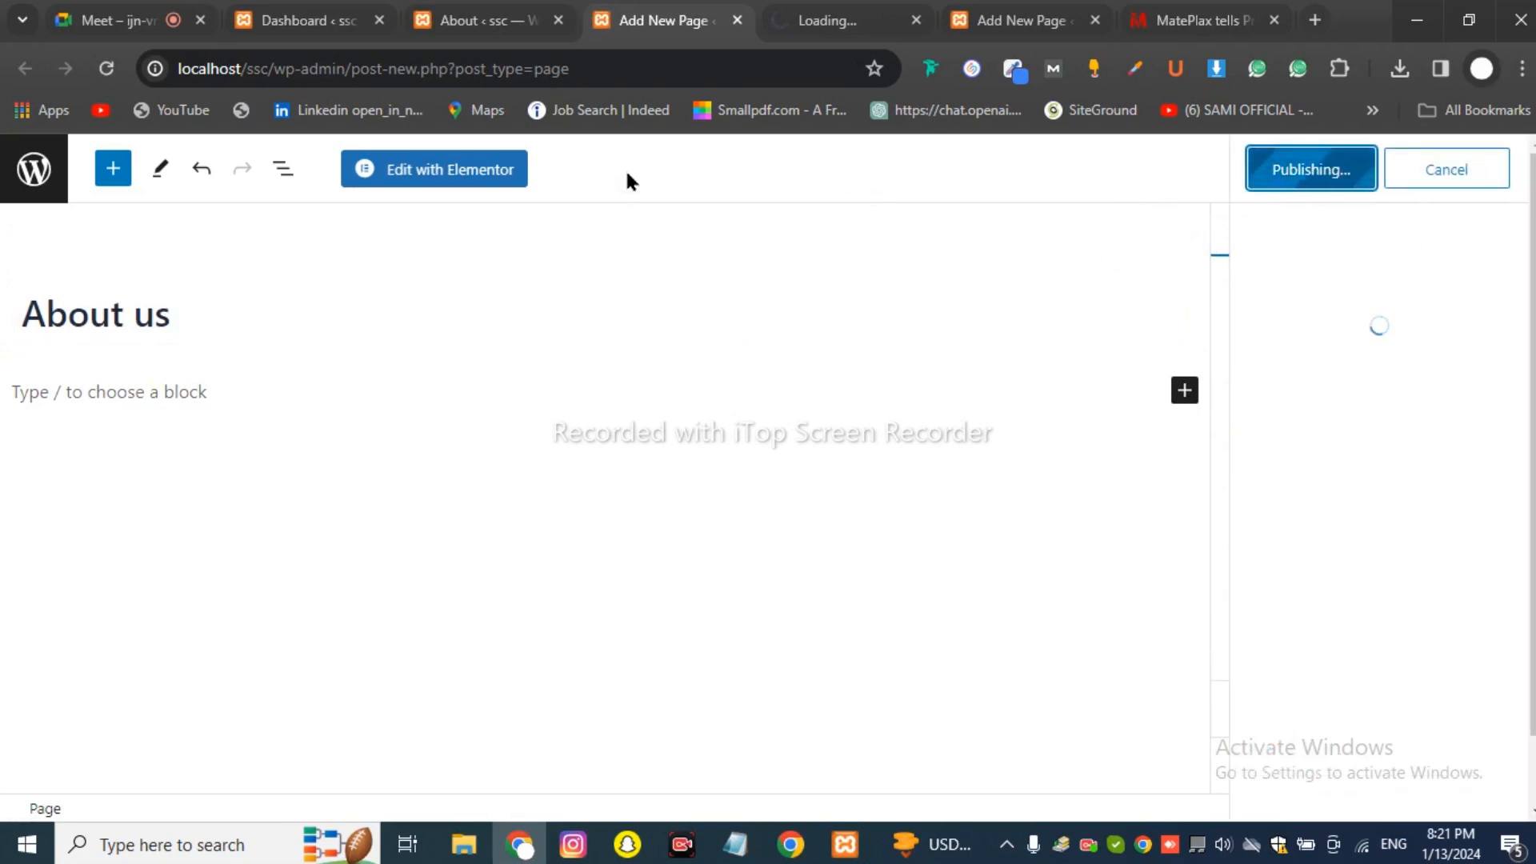
# Move on to the next blank Add New Page tab for ssc.
pyautogui.click(499, 24)
pyautogui.click(652, 20)
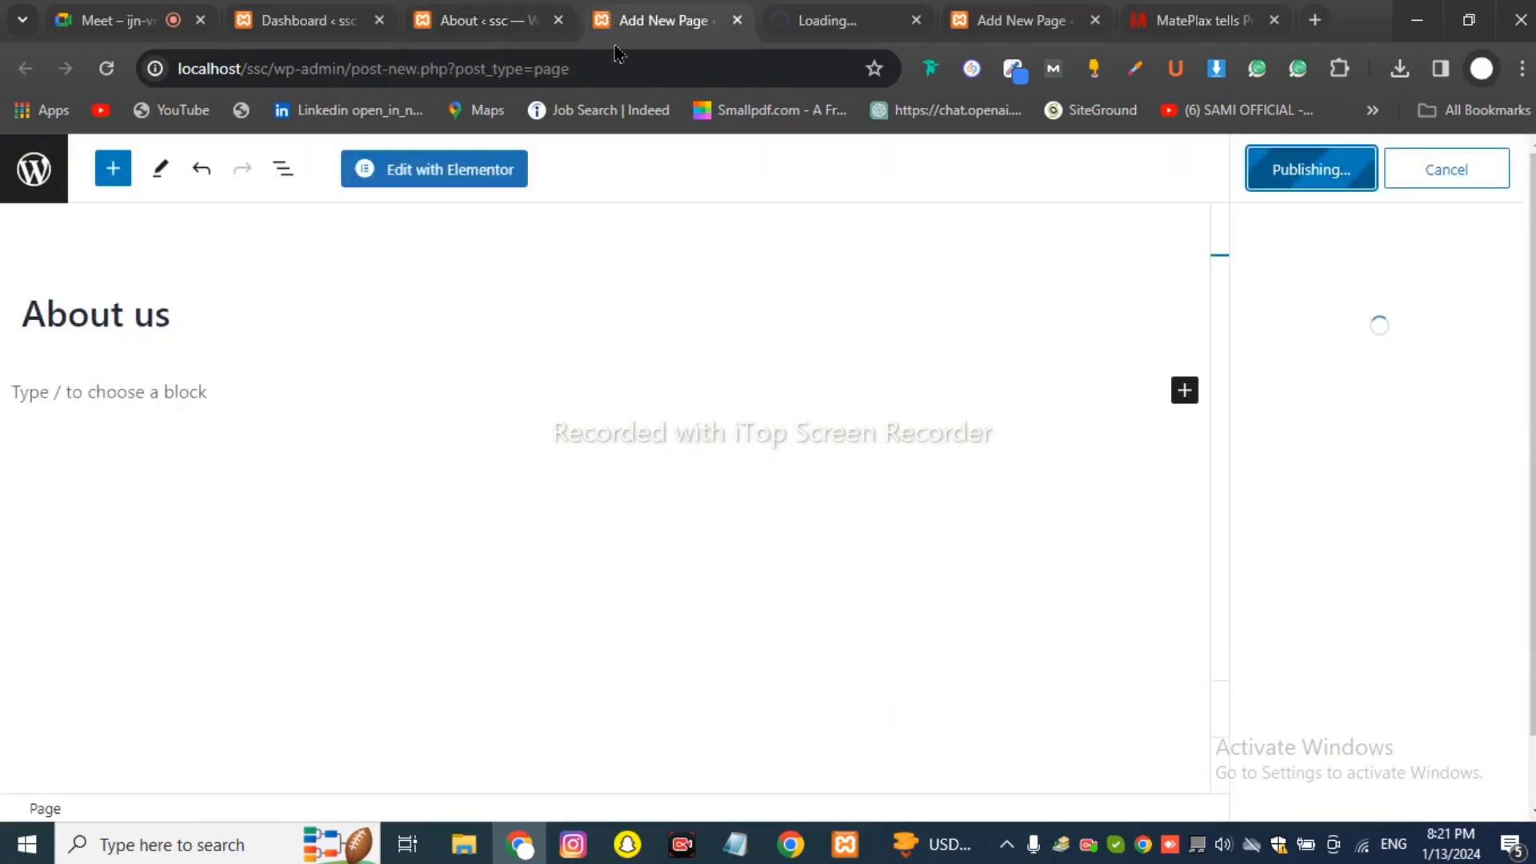
pyautogui.click(810, 36)
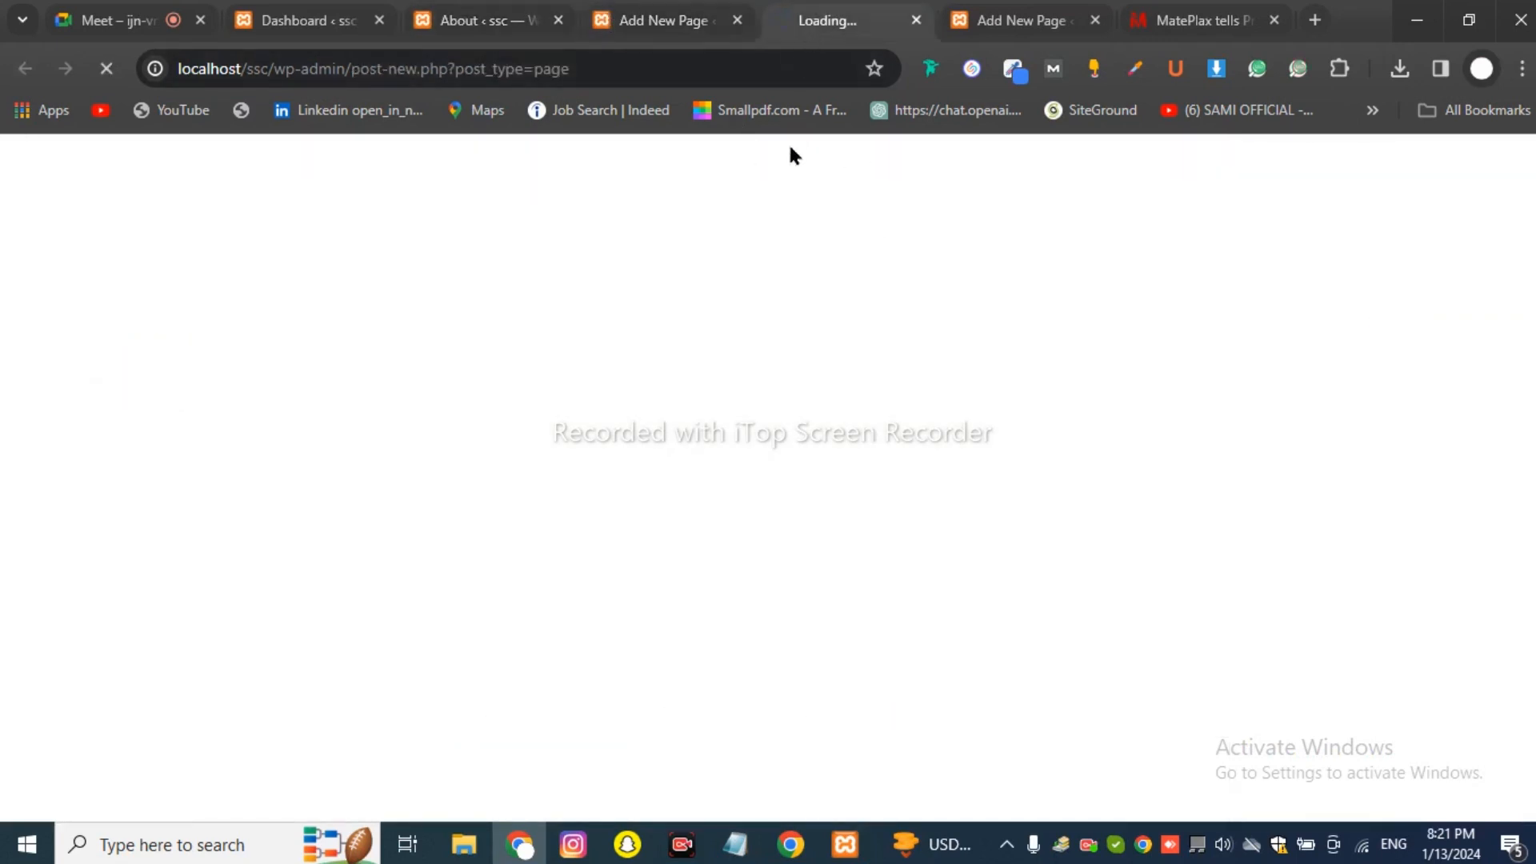
pyautogui.click(1361, 846)
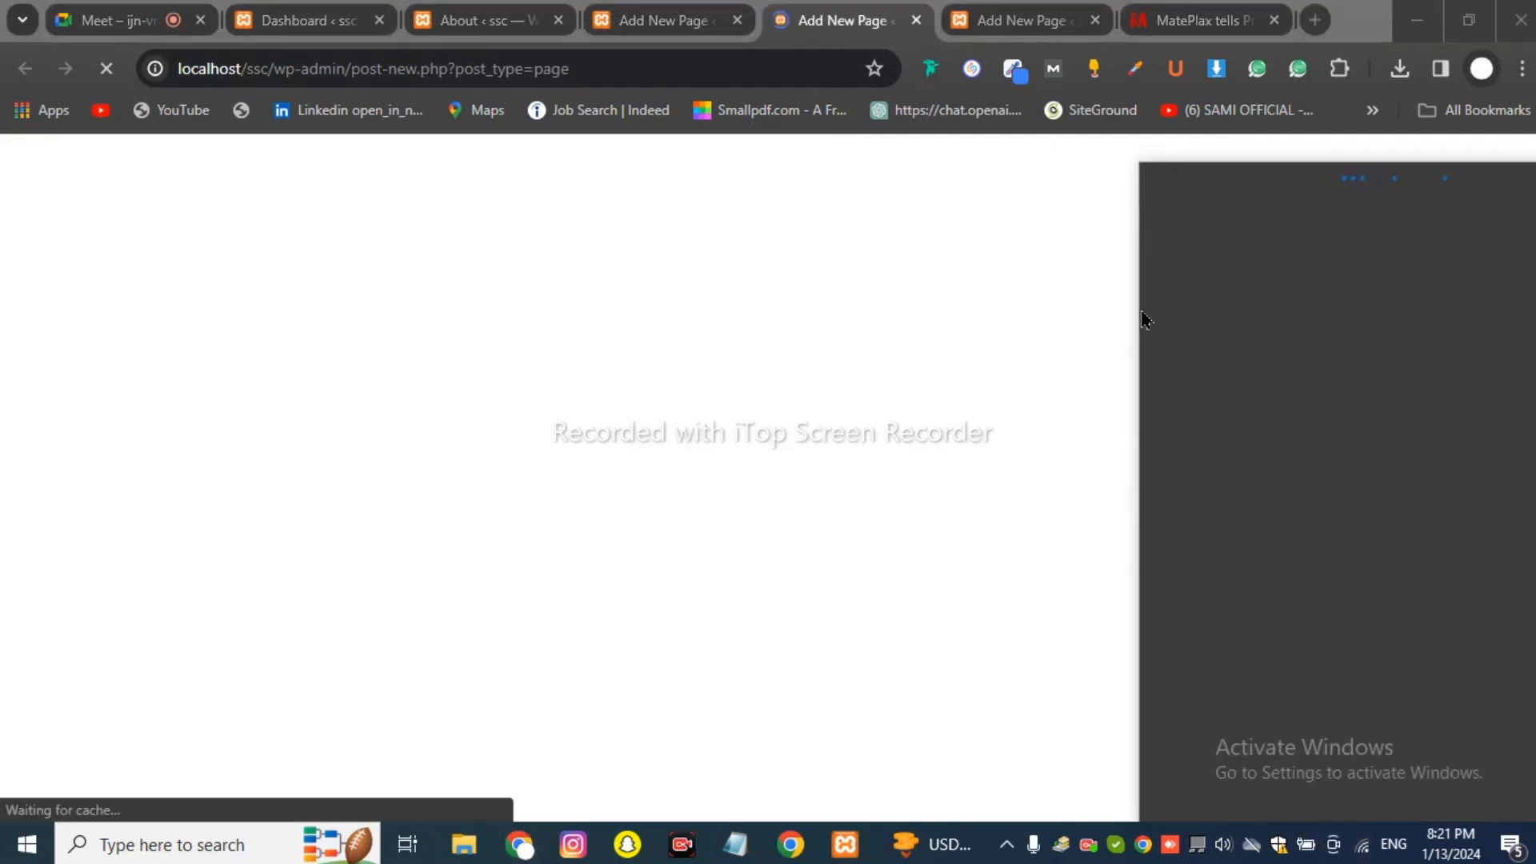
pyautogui.click(948, 335)
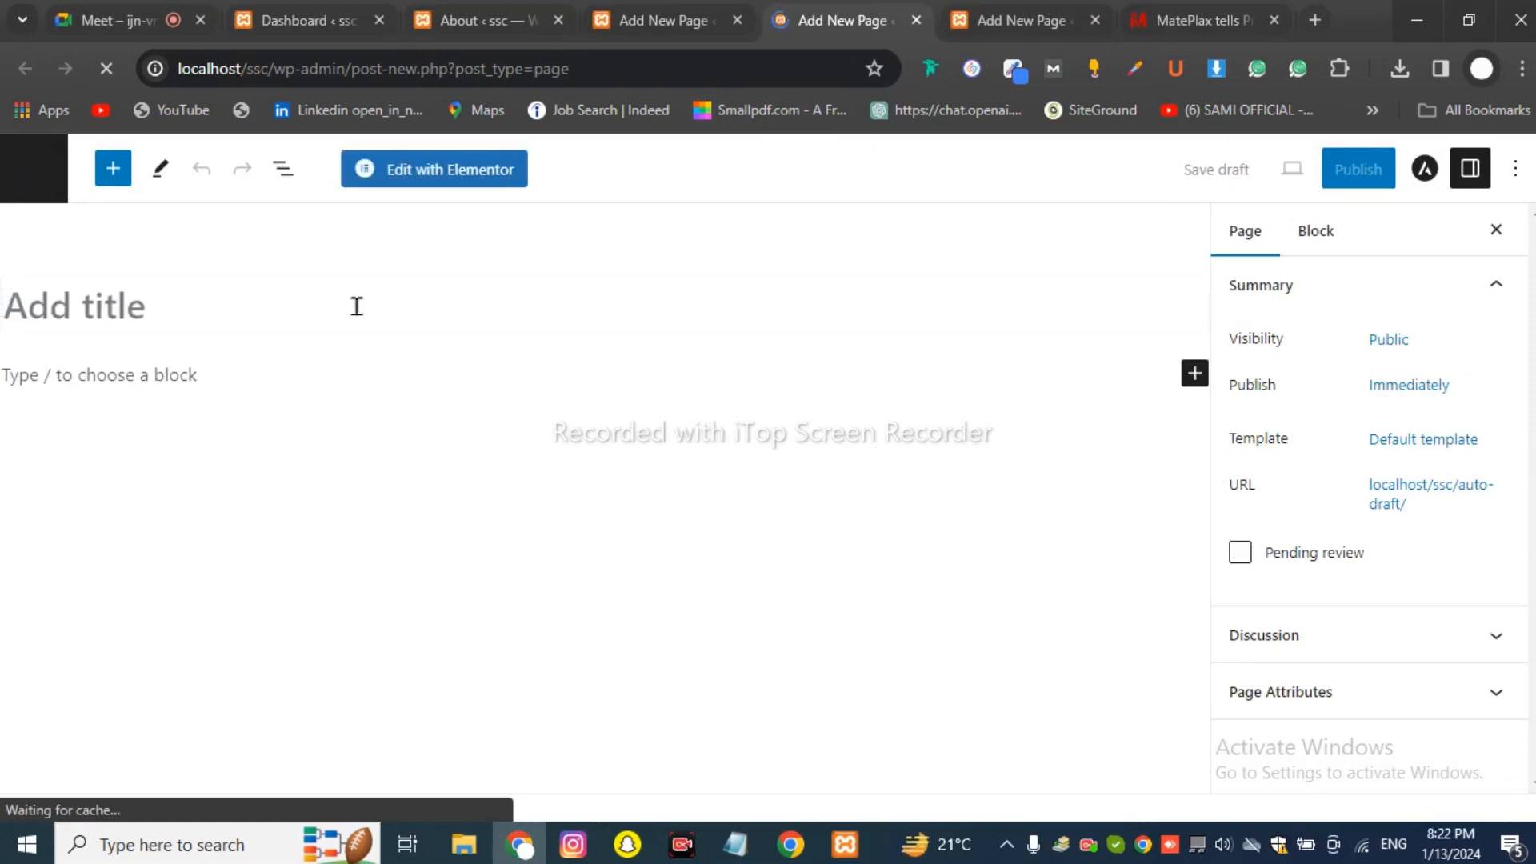
# Title the new page 'Contact Us', fixing the typo, and publish it.
pyautogui.write('C')
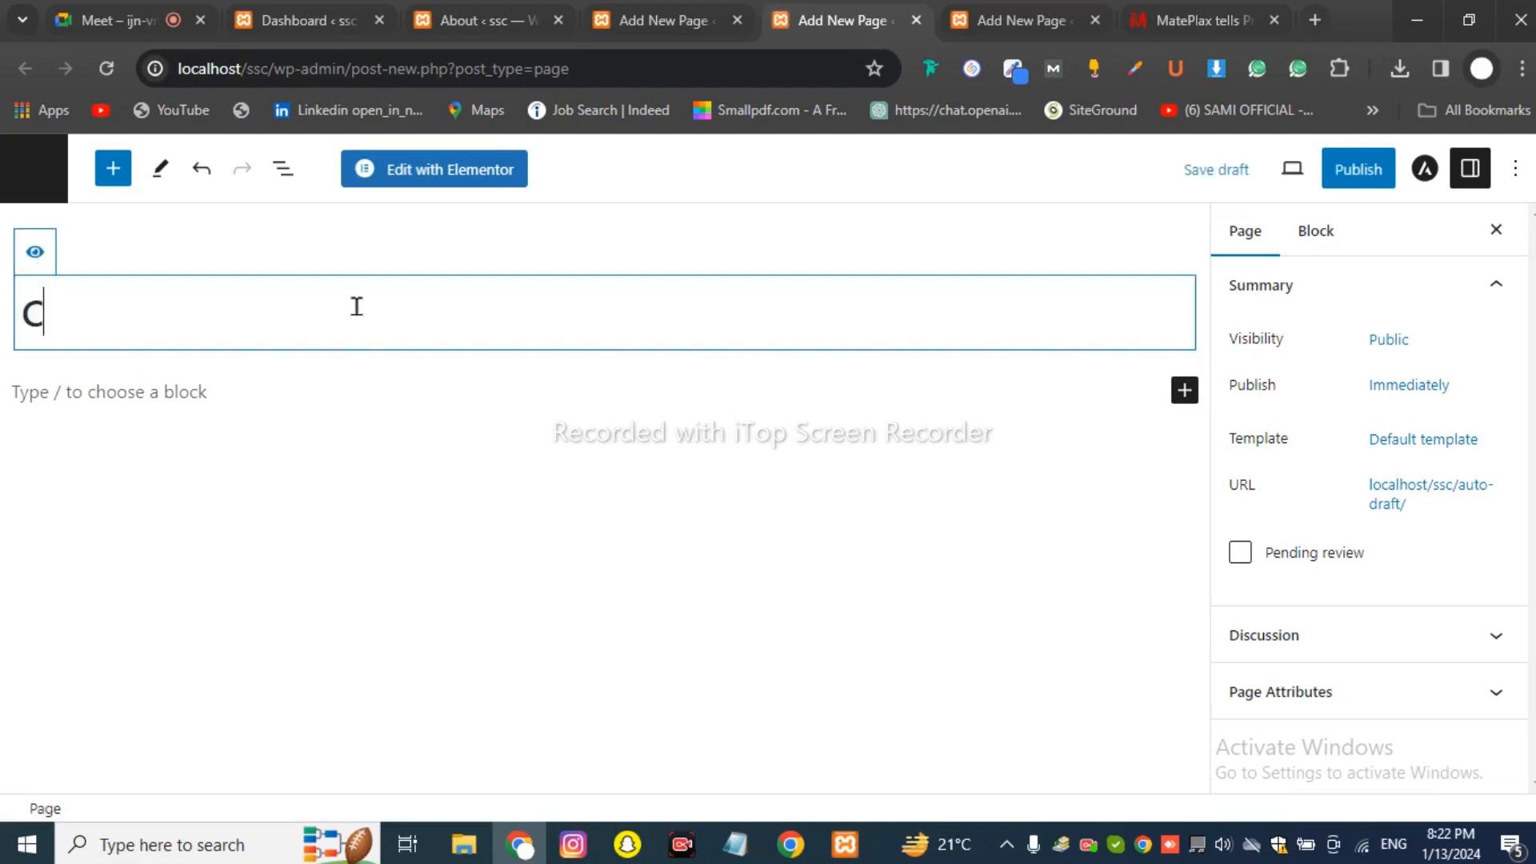
pyautogui.write('ontact ')
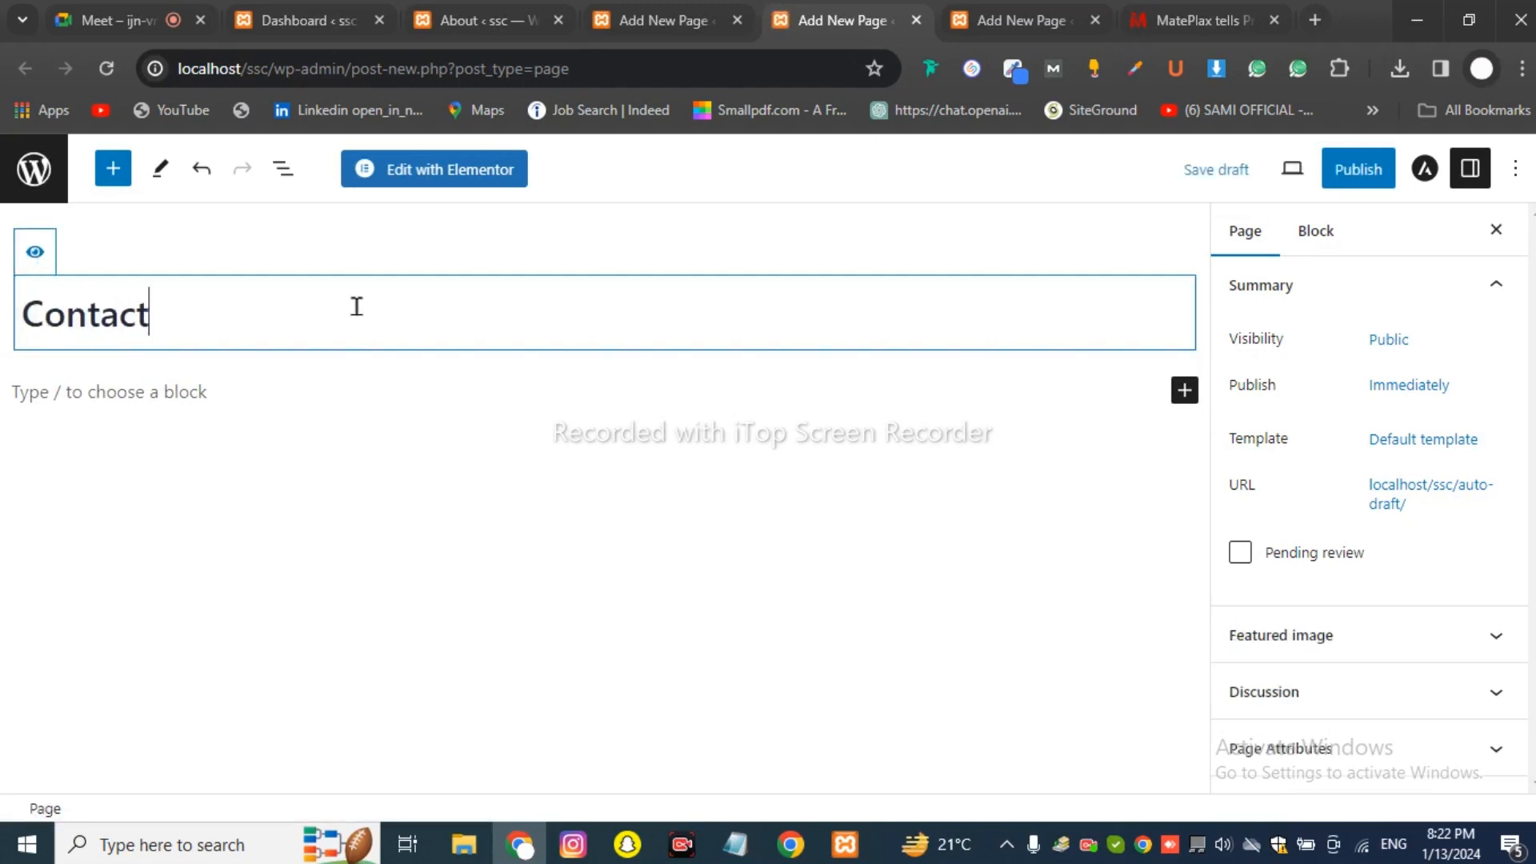
pyautogui.write('Ua')
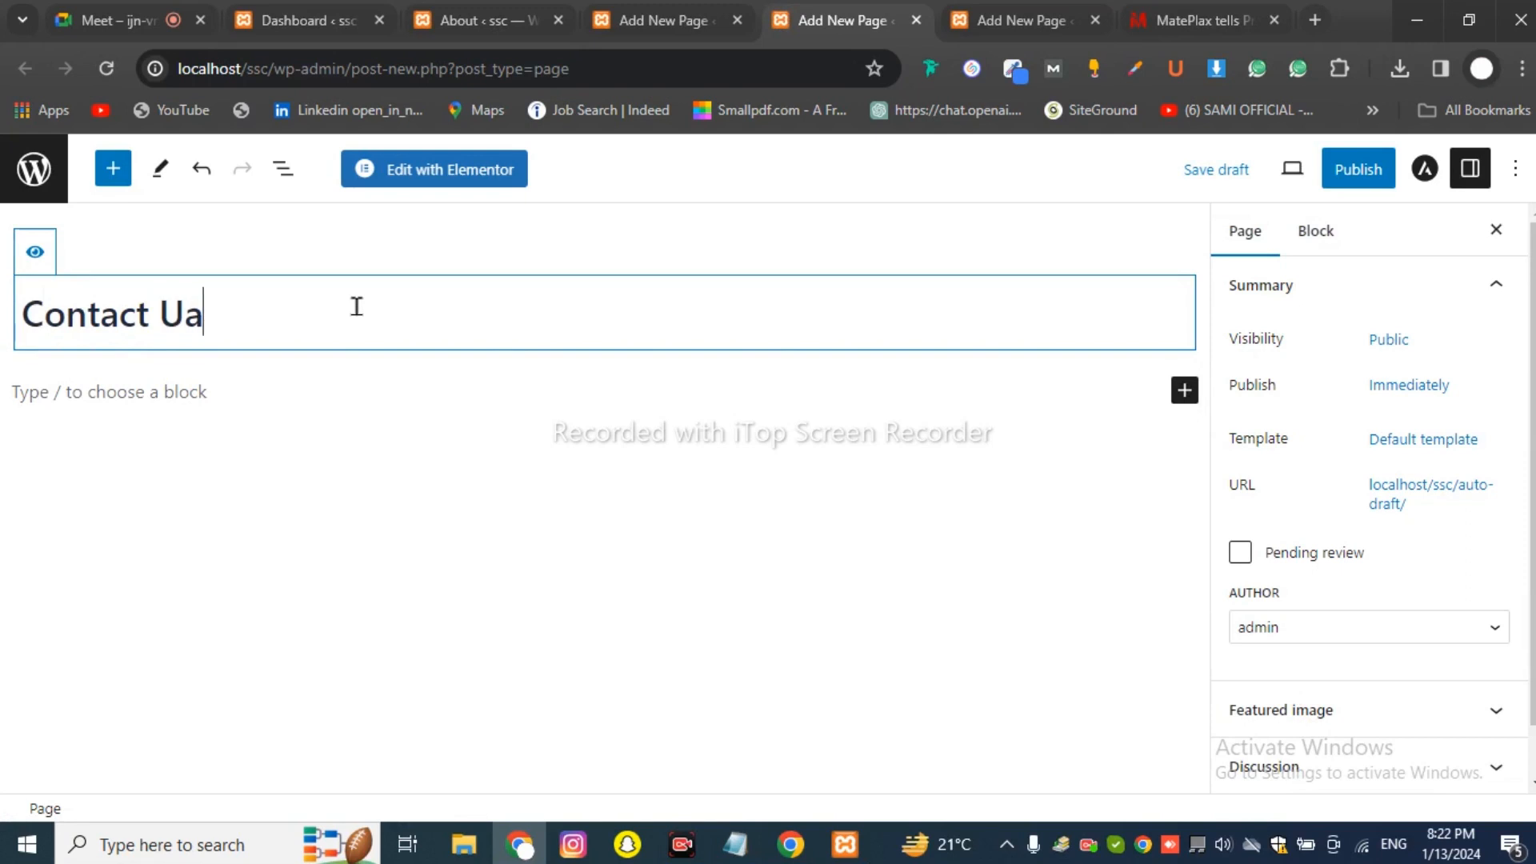
pyautogui.press('BackSpace')
pyautogui.write('s')
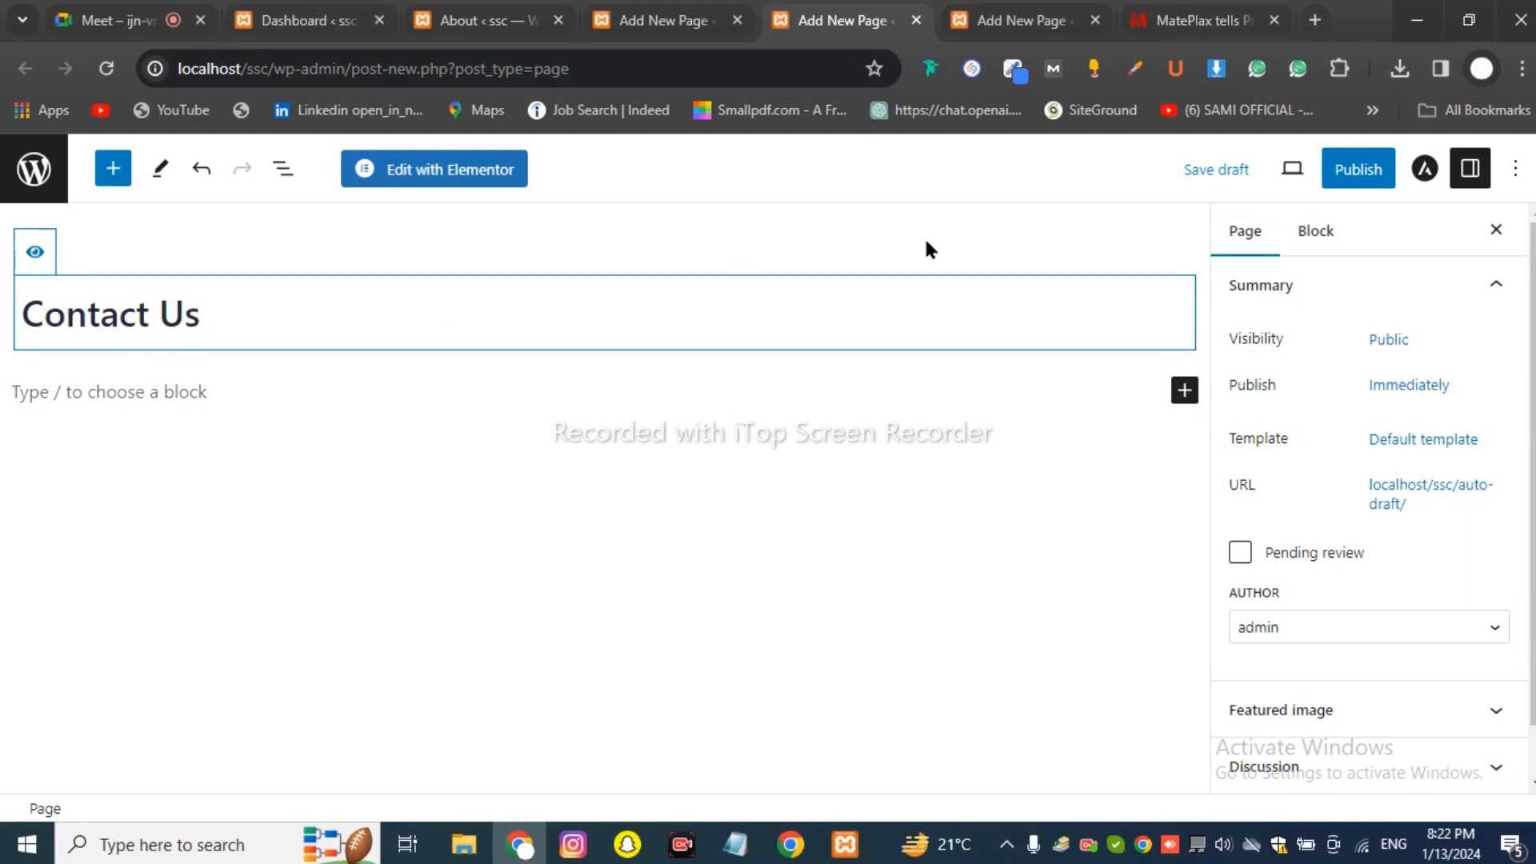
pyautogui.click(1358, 169)
pyautogui.click(1312, 168)
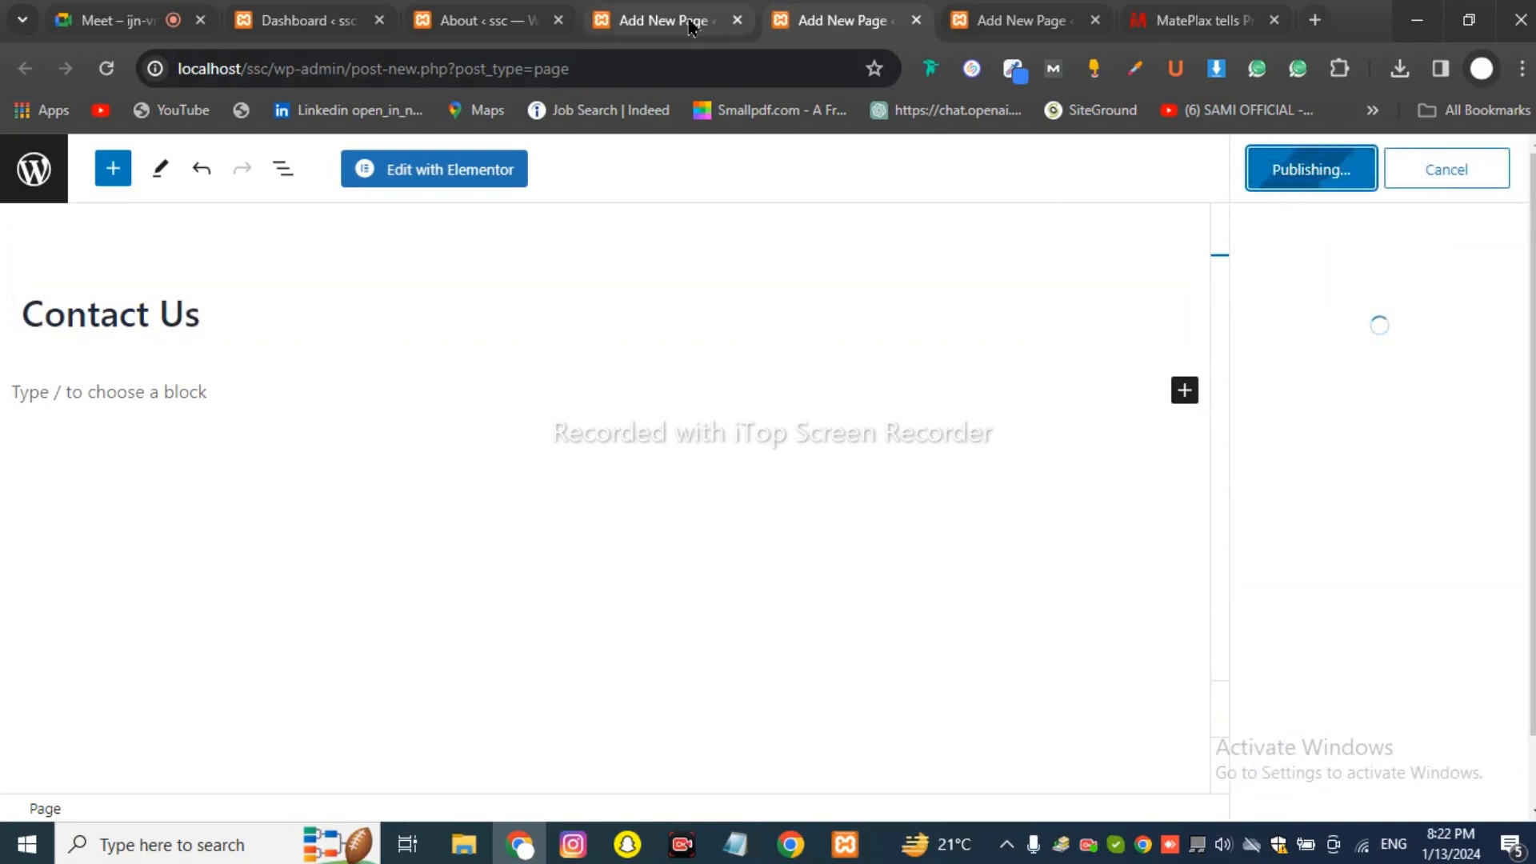
# Start another new page from the Pages menu in a background tab.
pyautogui.click(664, 22)
pyautogui.click(459, 36)
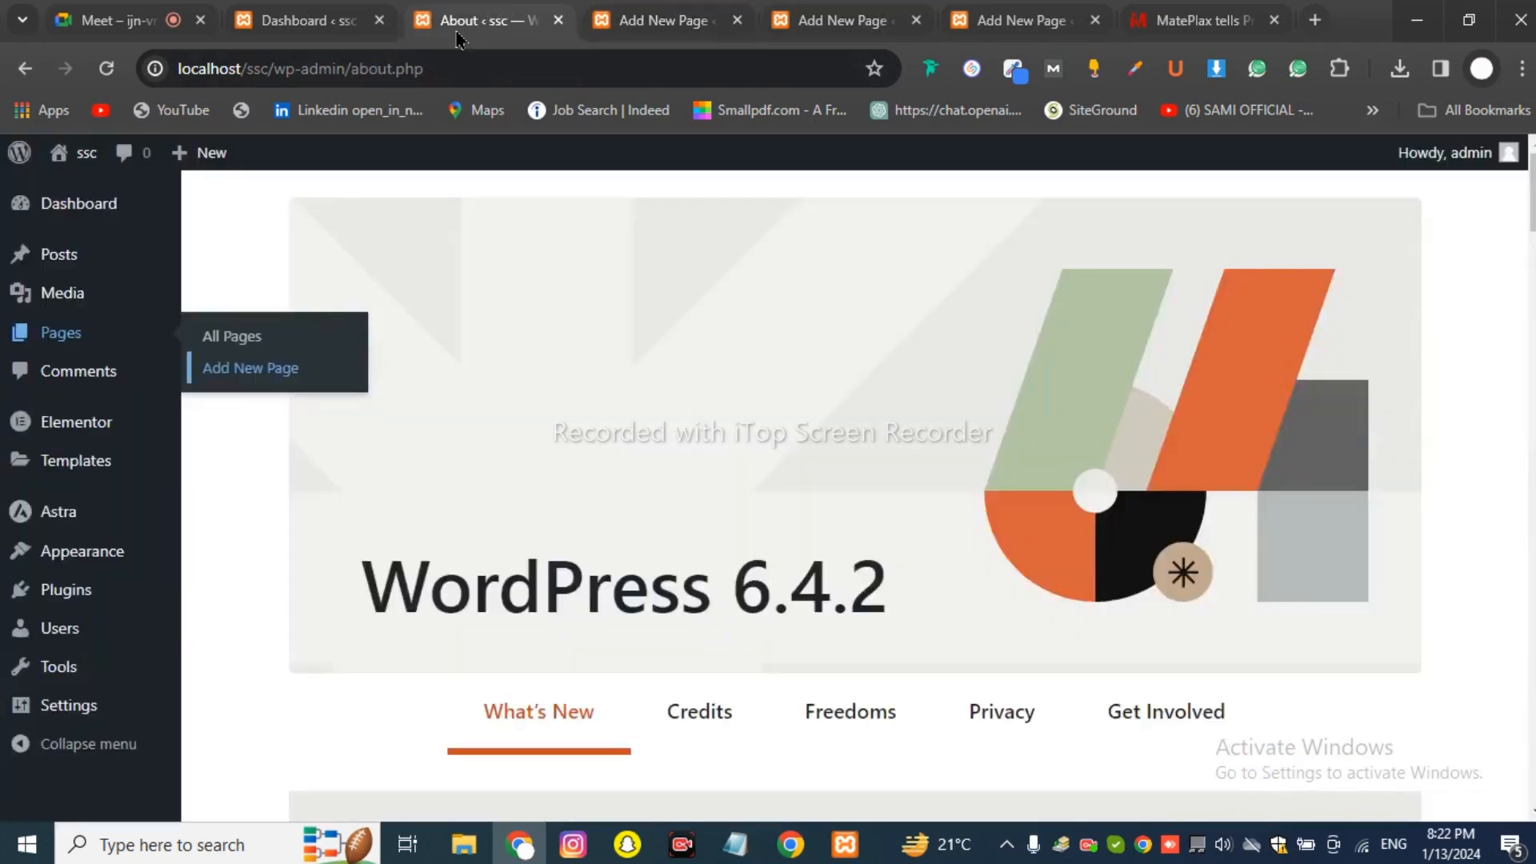
pyautogui.click(225, 368)
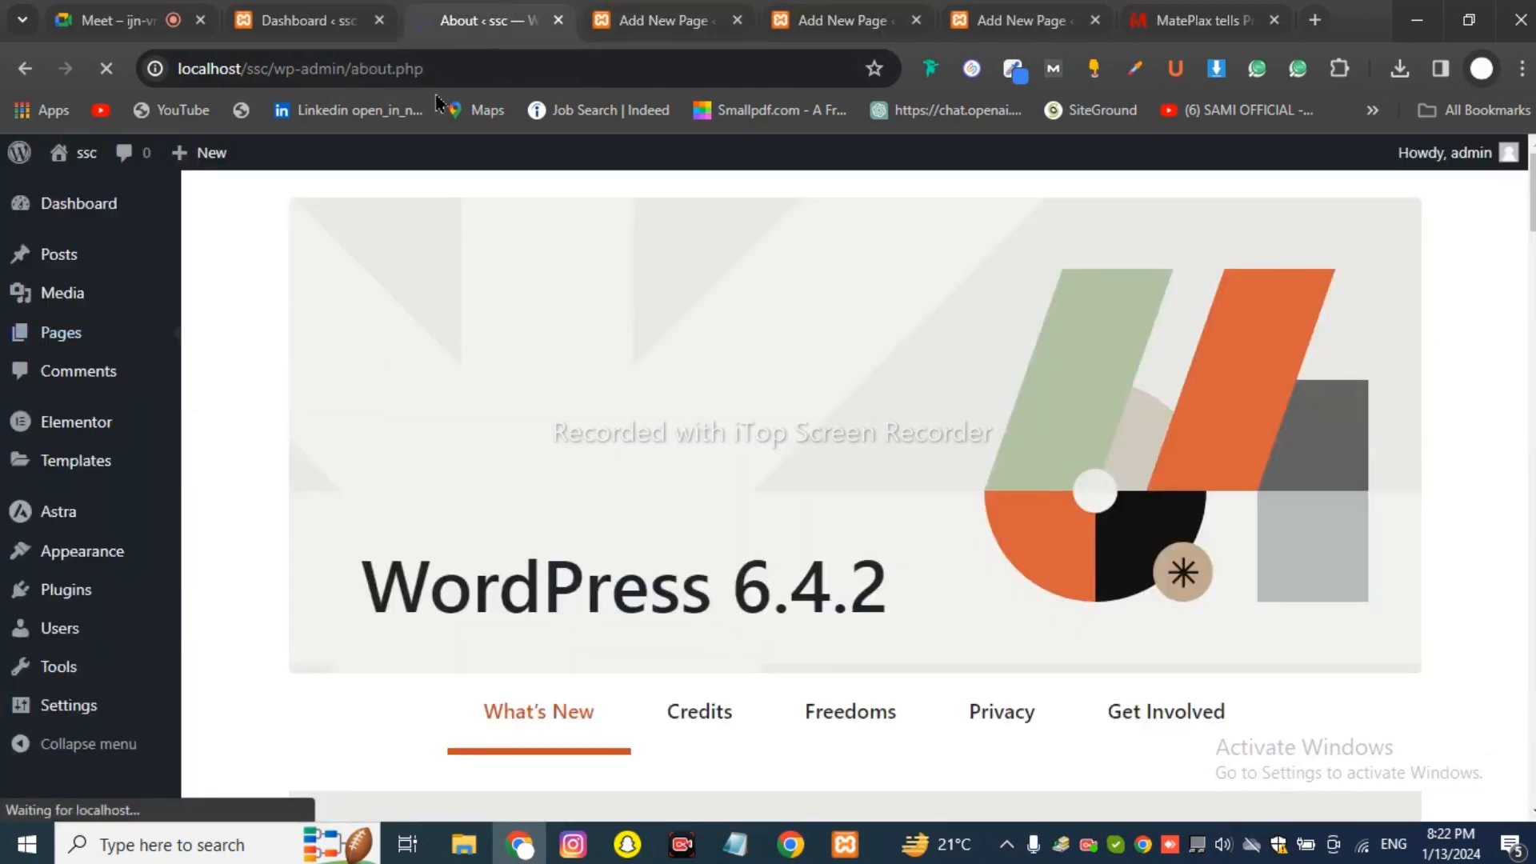
pyautogui.moveTo(140, 340)
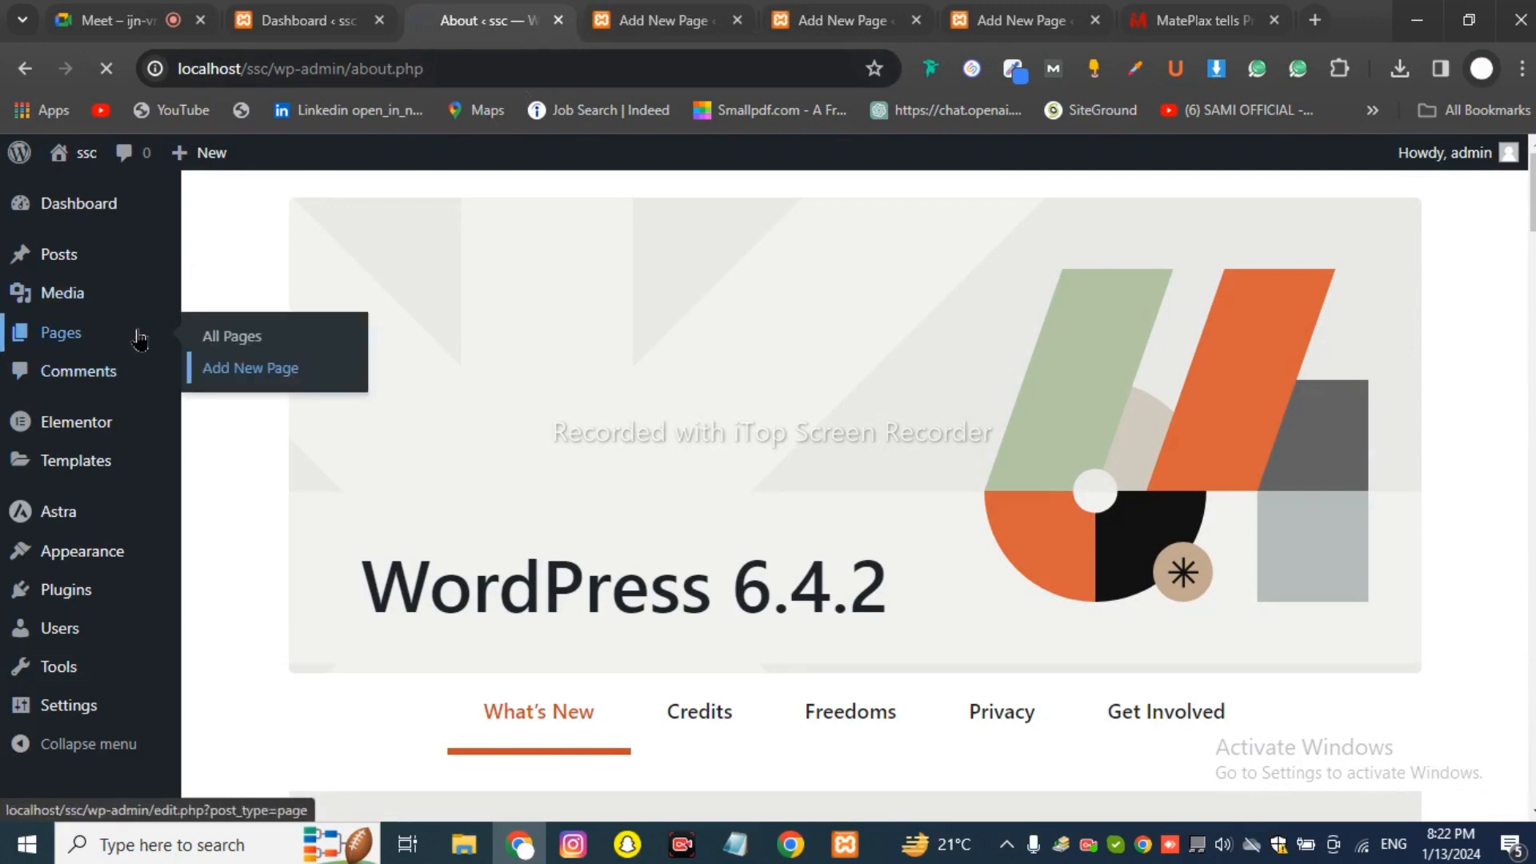
pyautogui.keyDown('ctrl'); pyautogui.click(232, 374); pyautogui.keyUp('ctrl')
# Confirm Contact Us is live, then go to the fresh blank page tab.
pyautogui.click(583, 23)
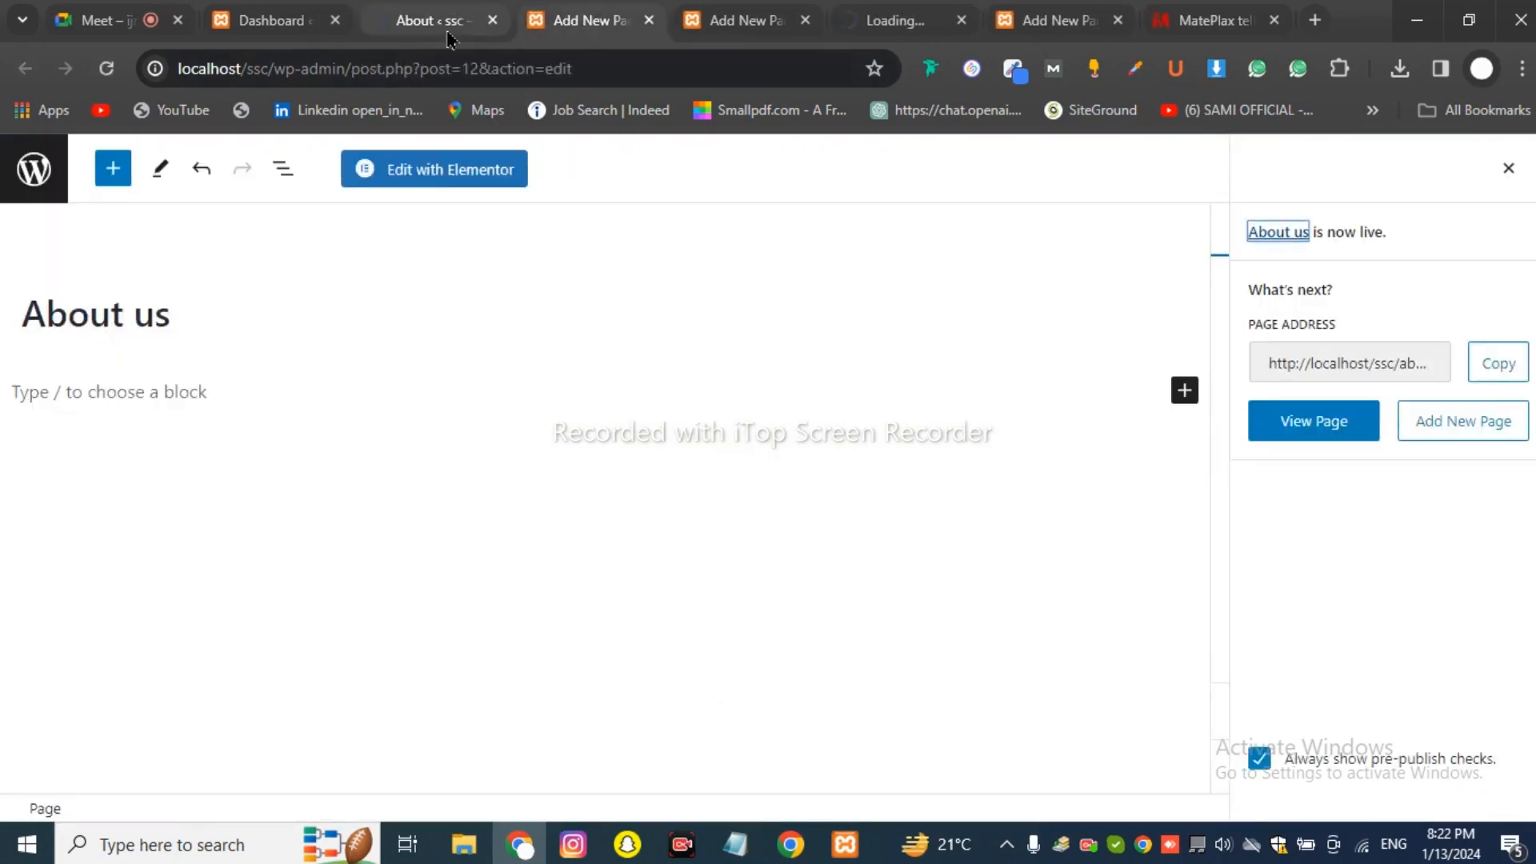
pyautogui.click(449, 32)
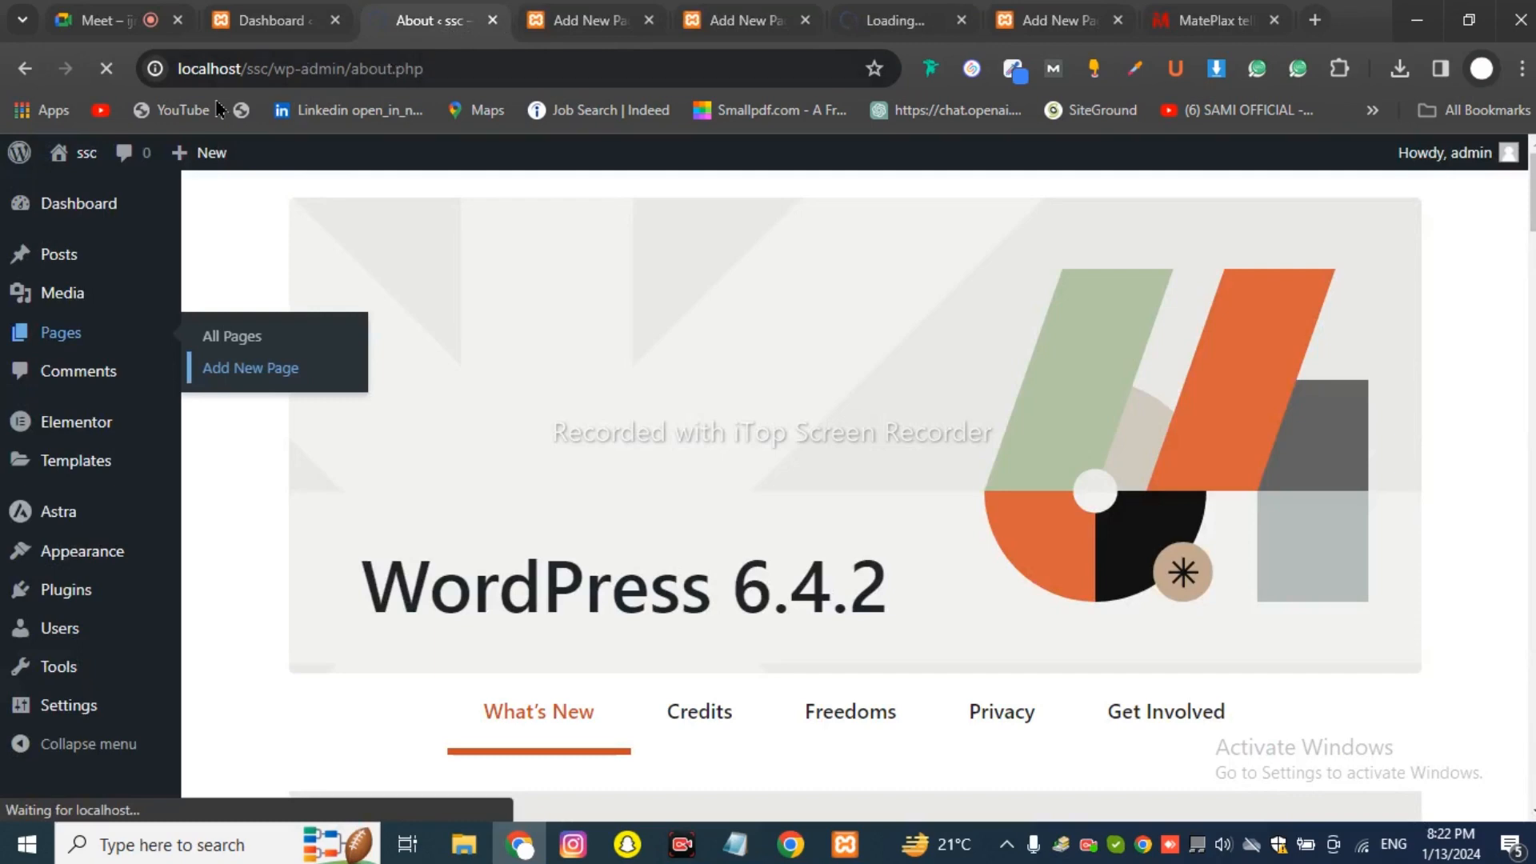
pyautogui.click(576, 20)
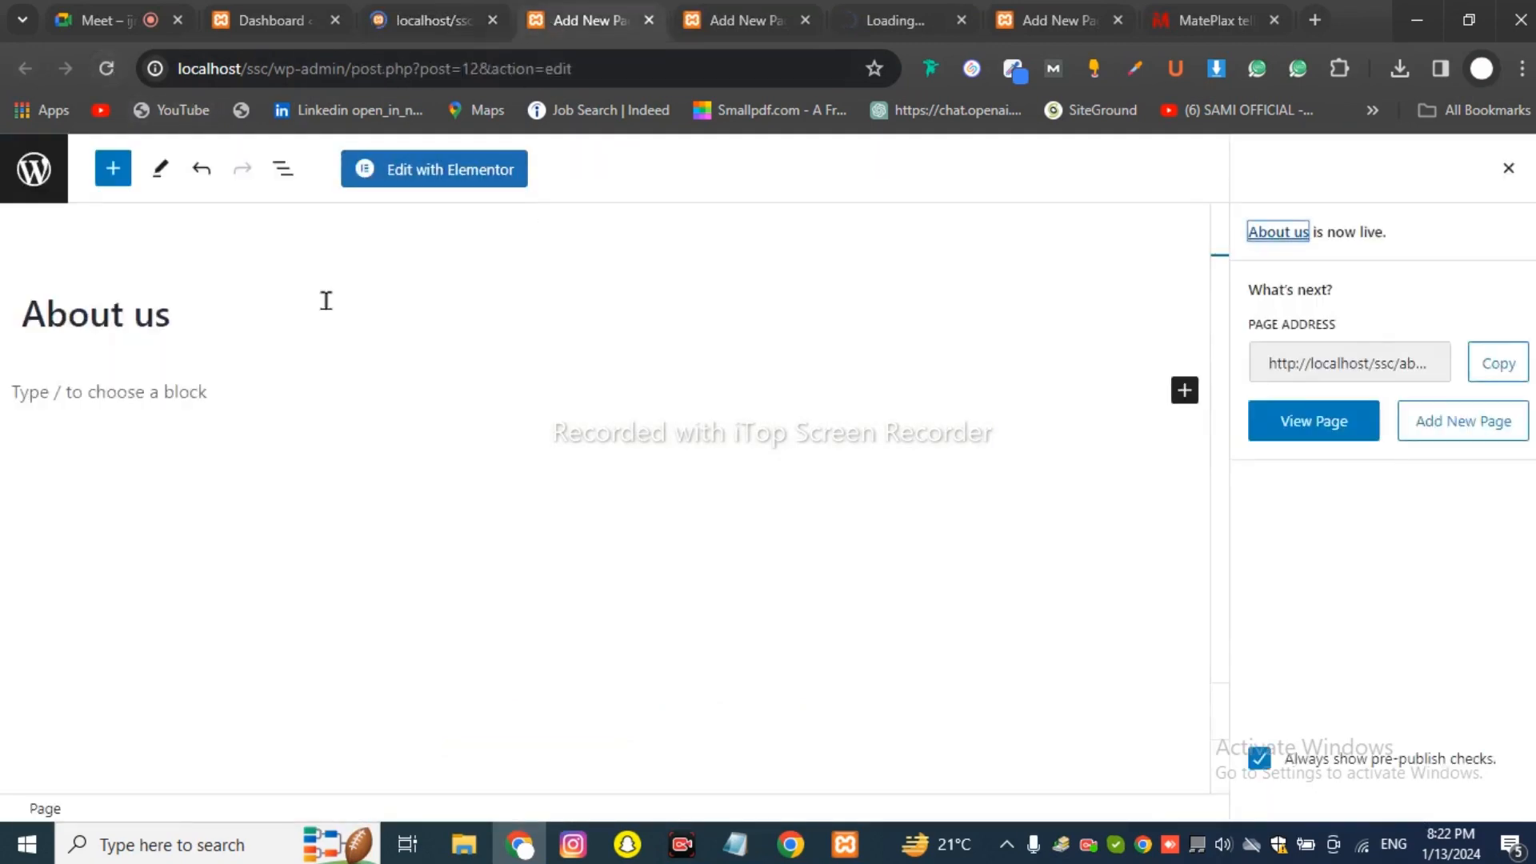
pyautogui.click(733, 20)
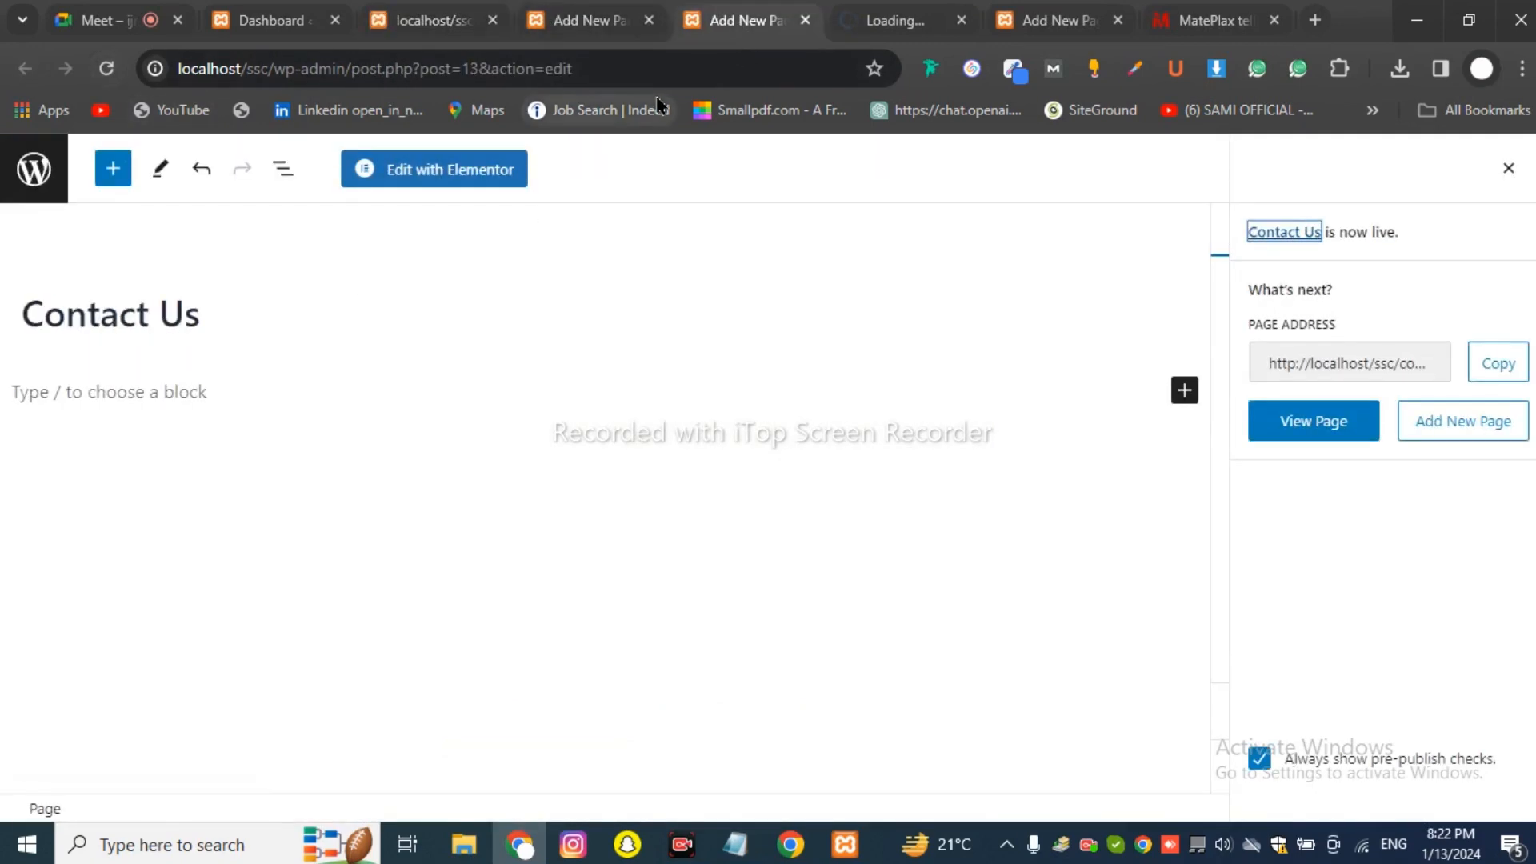
pyautogui.click(848, 24)
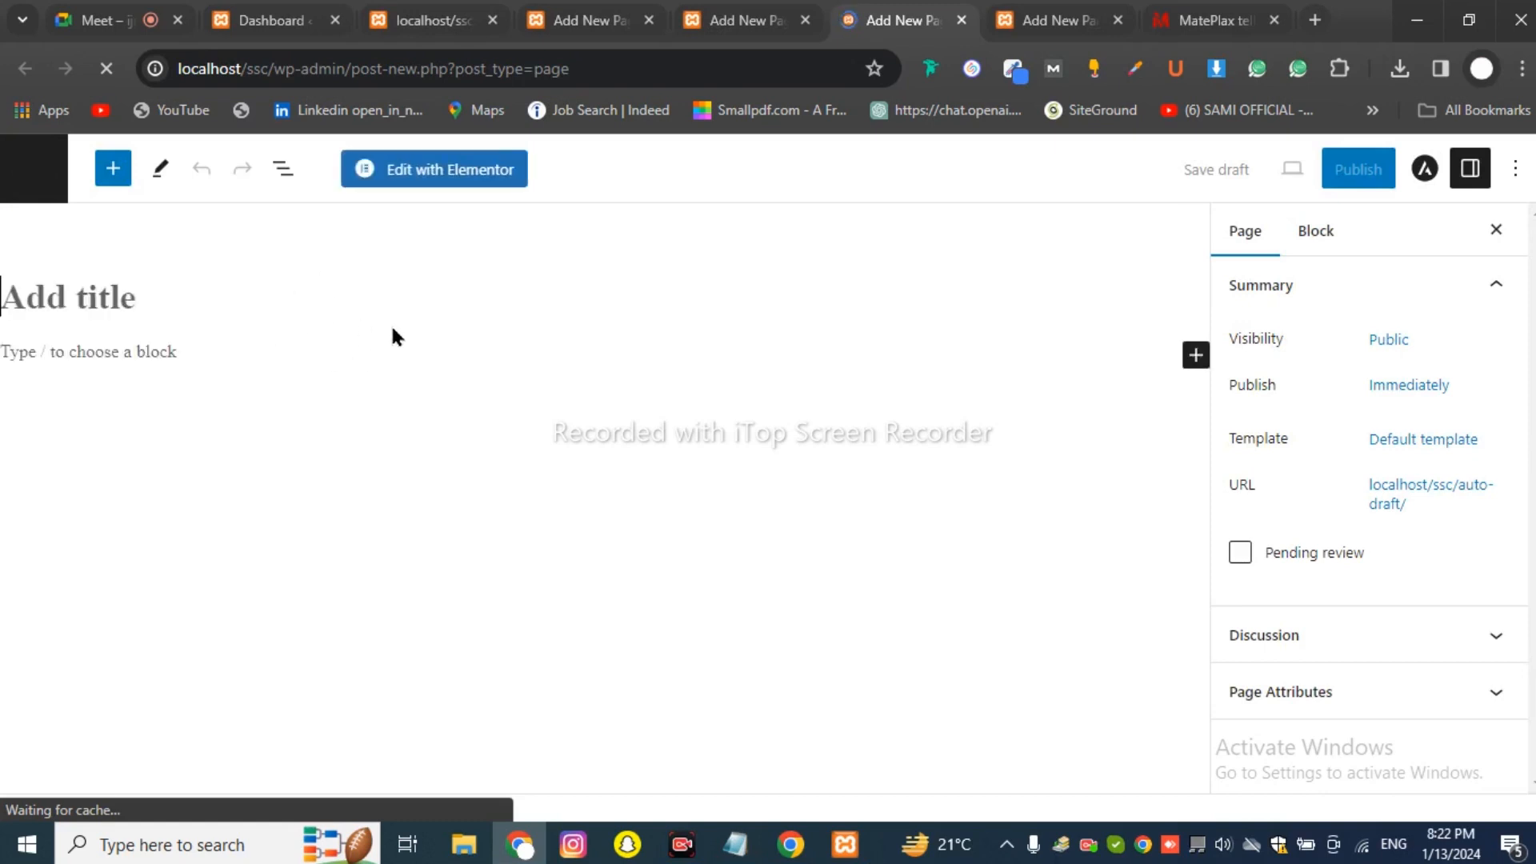
# Title the page 'Blog', publish it, and dismiss the post-publish panel.
pyautogui.click(332, 296)
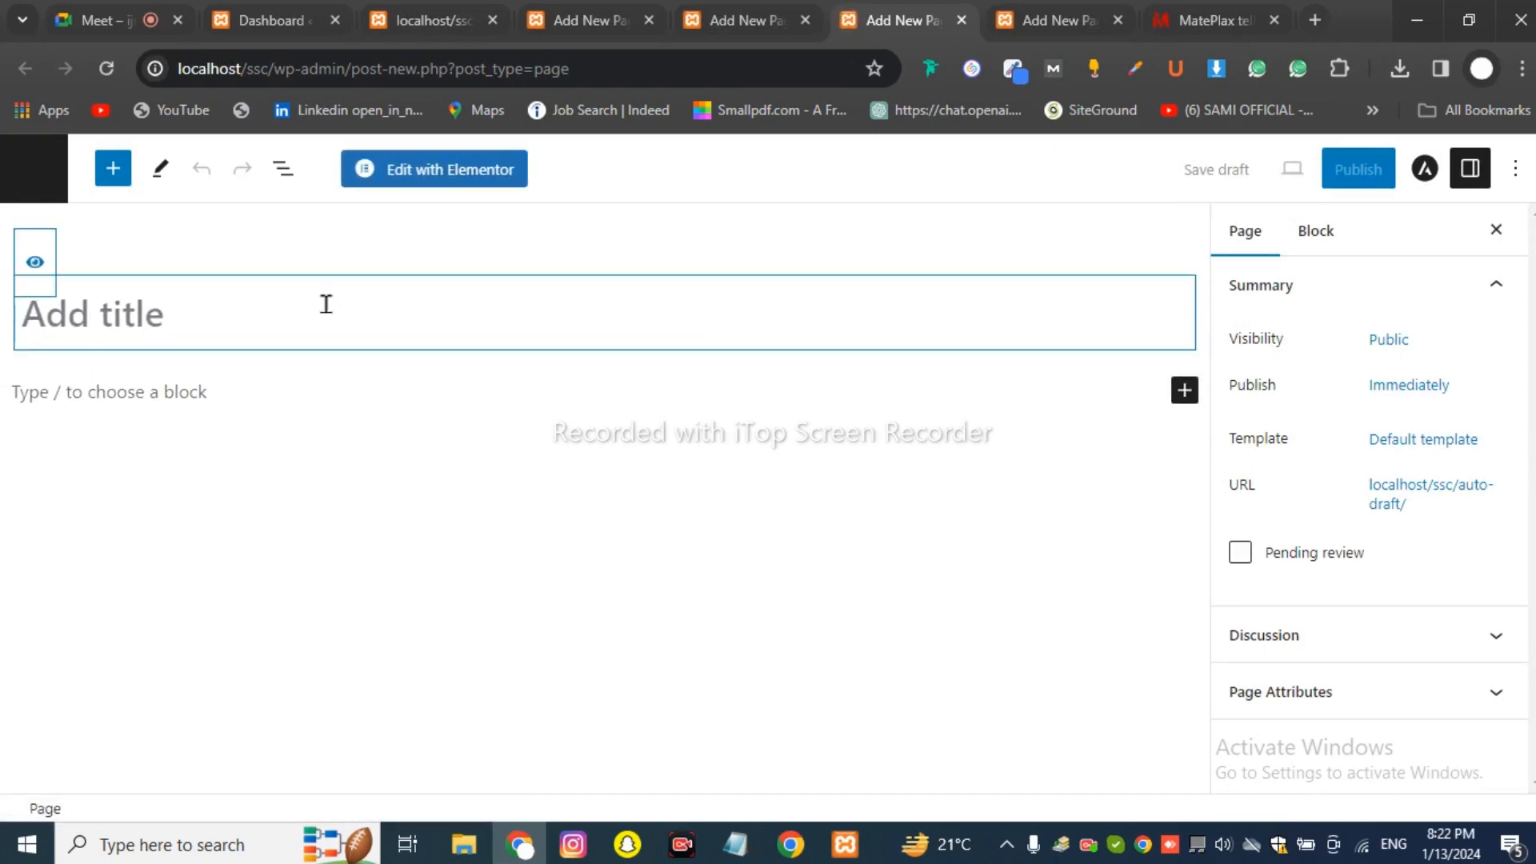
pyautogui.write('Blog')
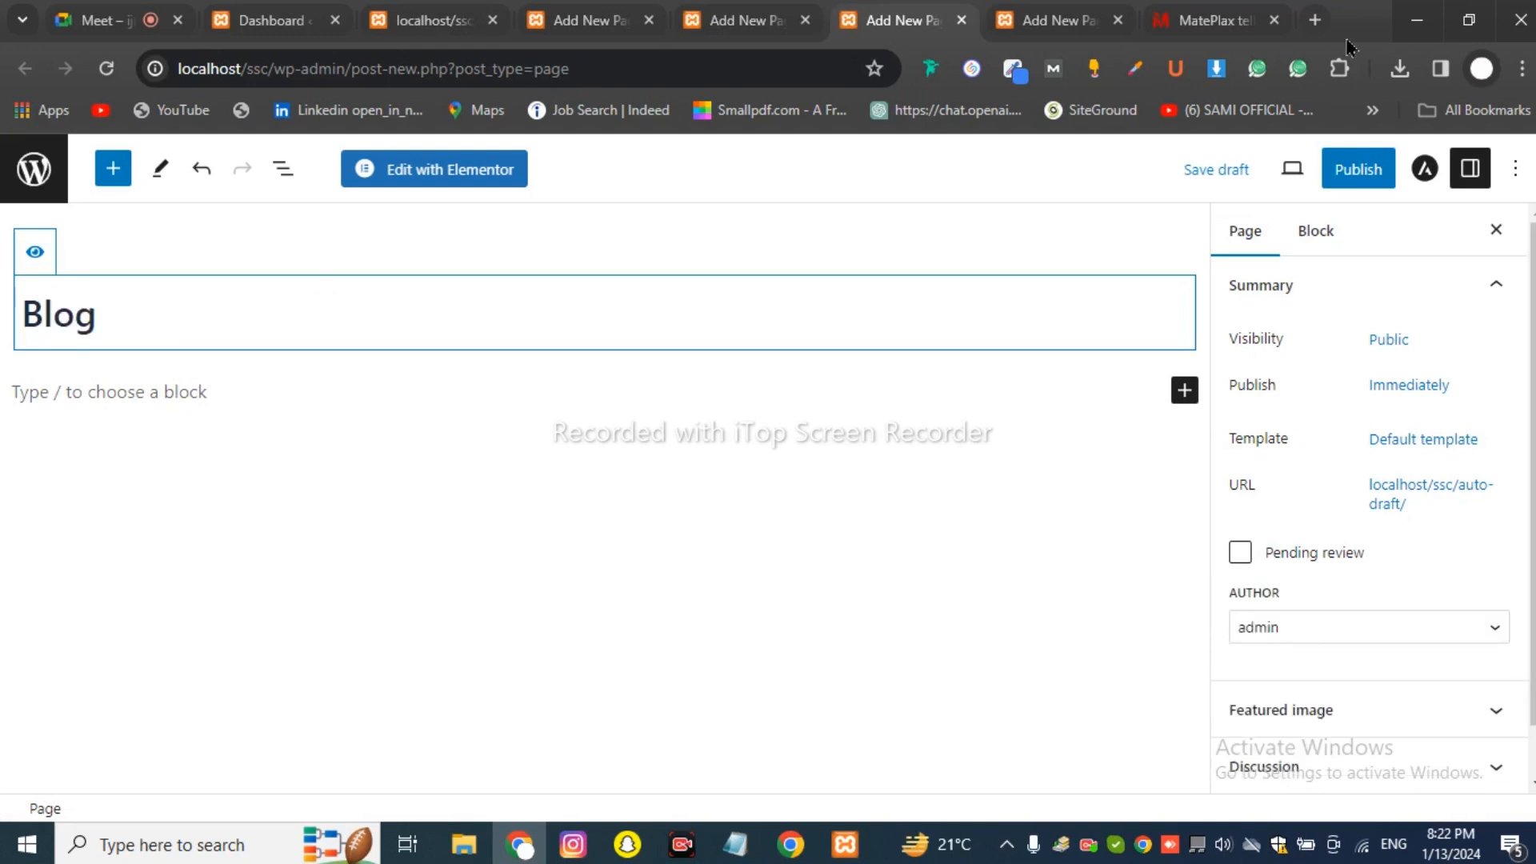
pyautogui.click(1358, 169)
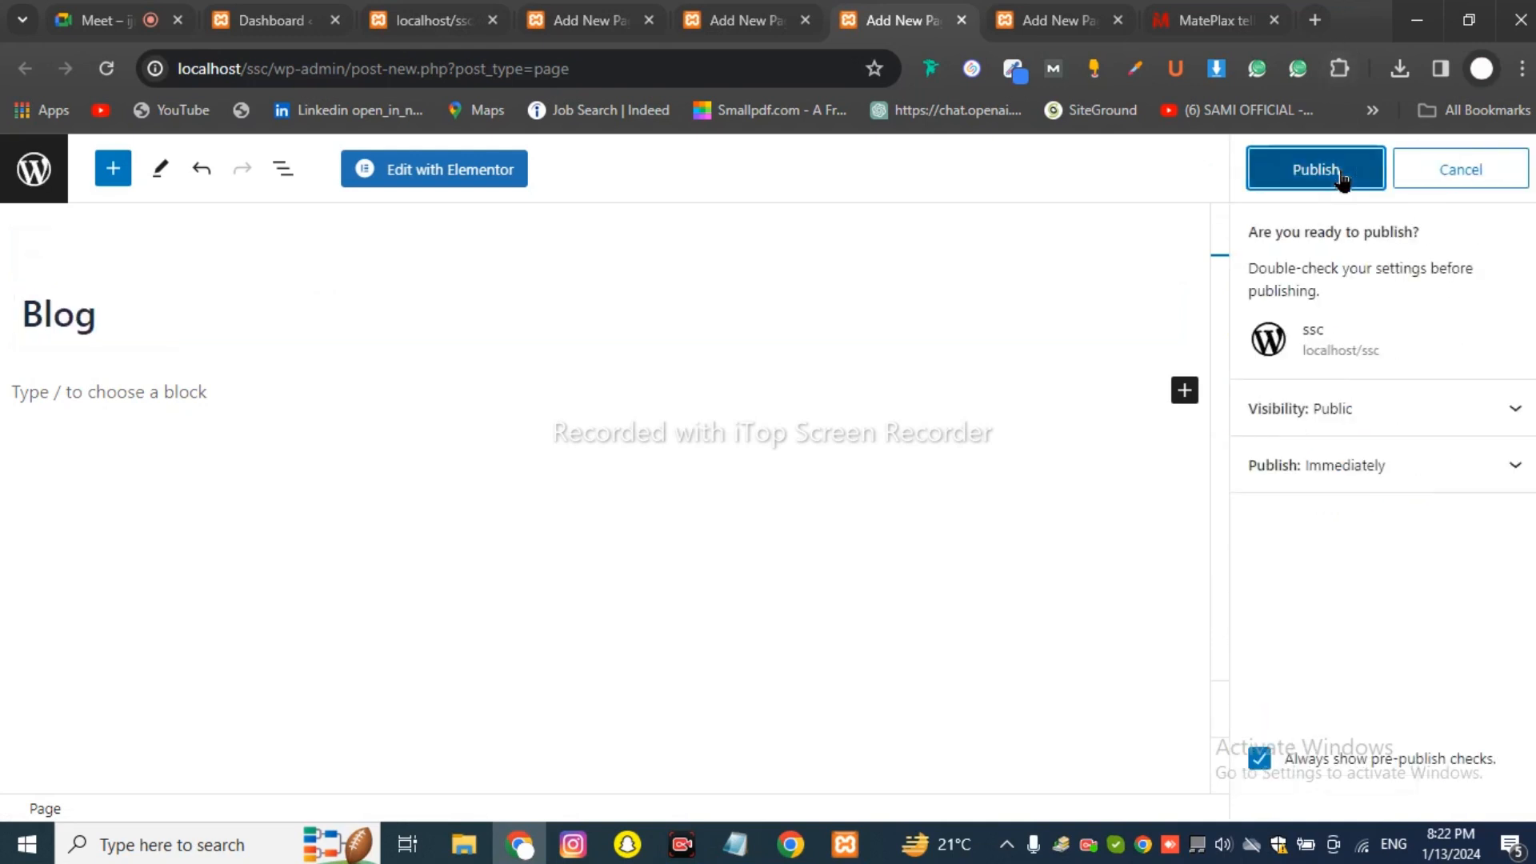
pyautogui.click(1312, 169)
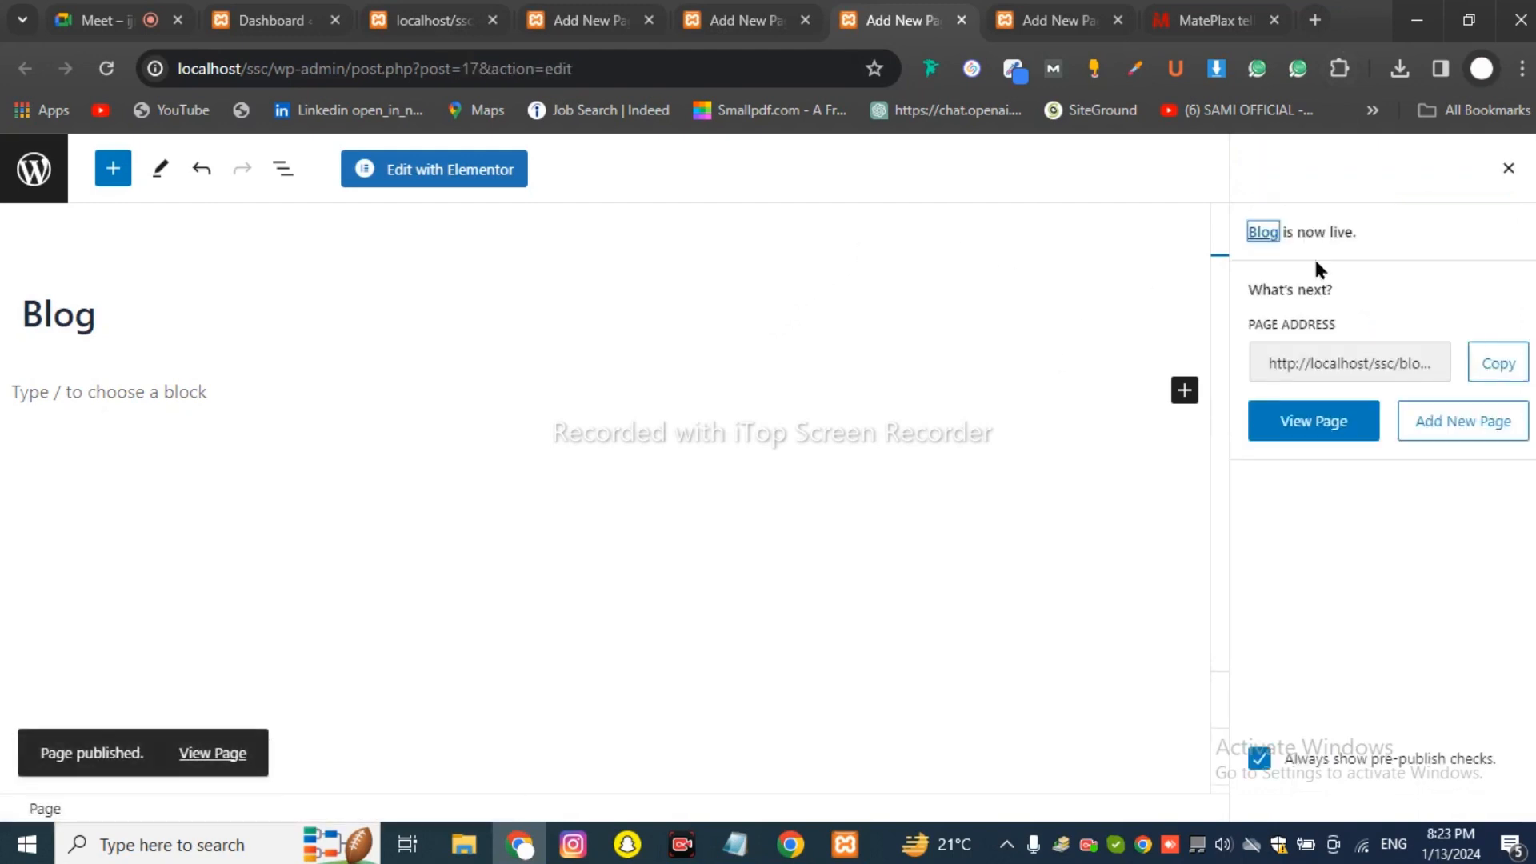
pyautogui.click(1507, 169)
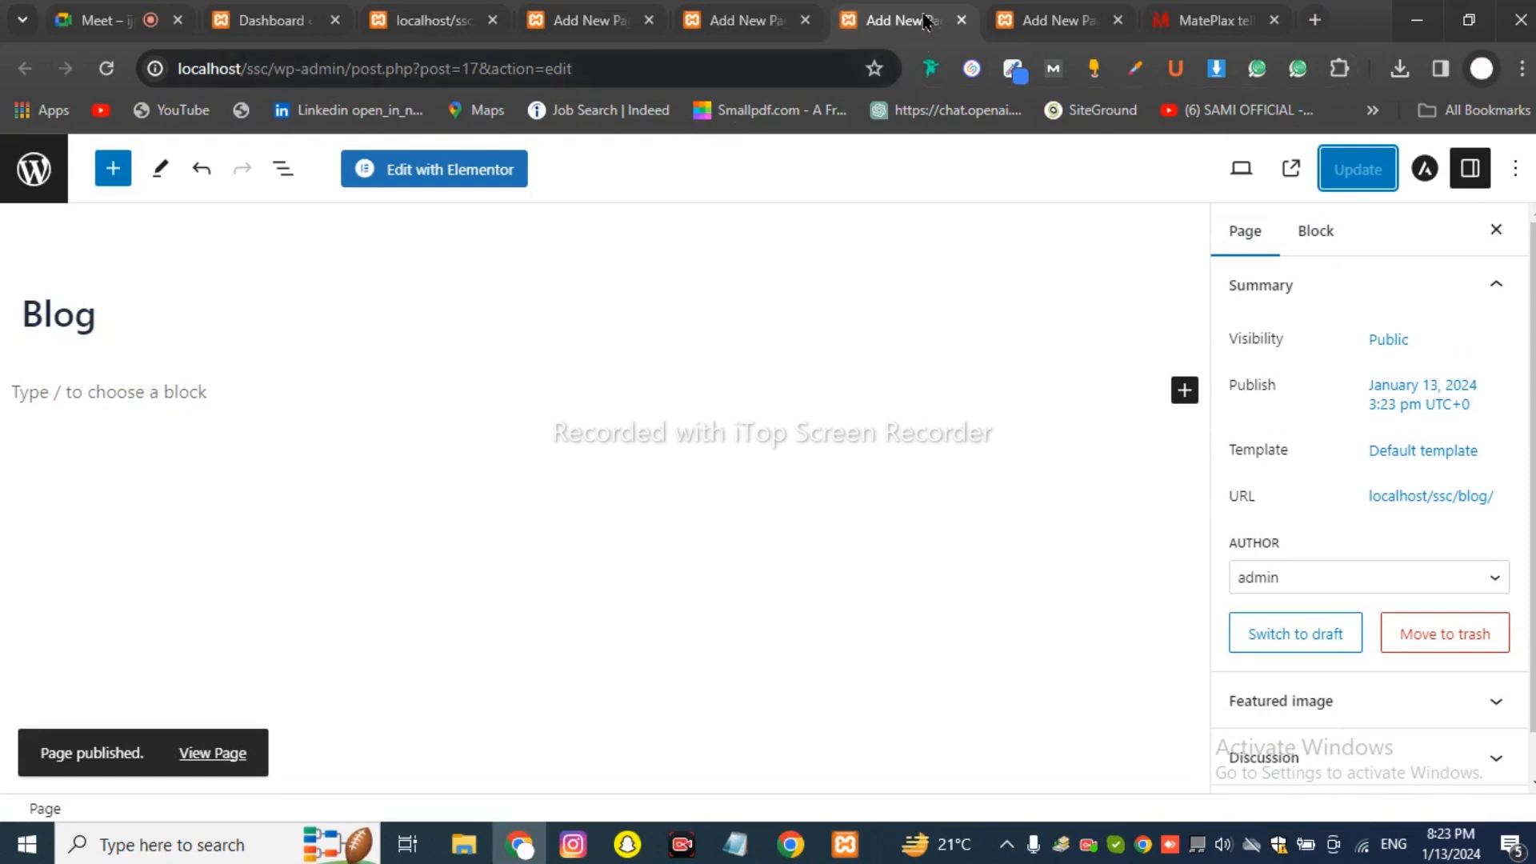
# Close the finished Blog, Contact Us and About us editor tabs.
pyautogui.click(961, 20)
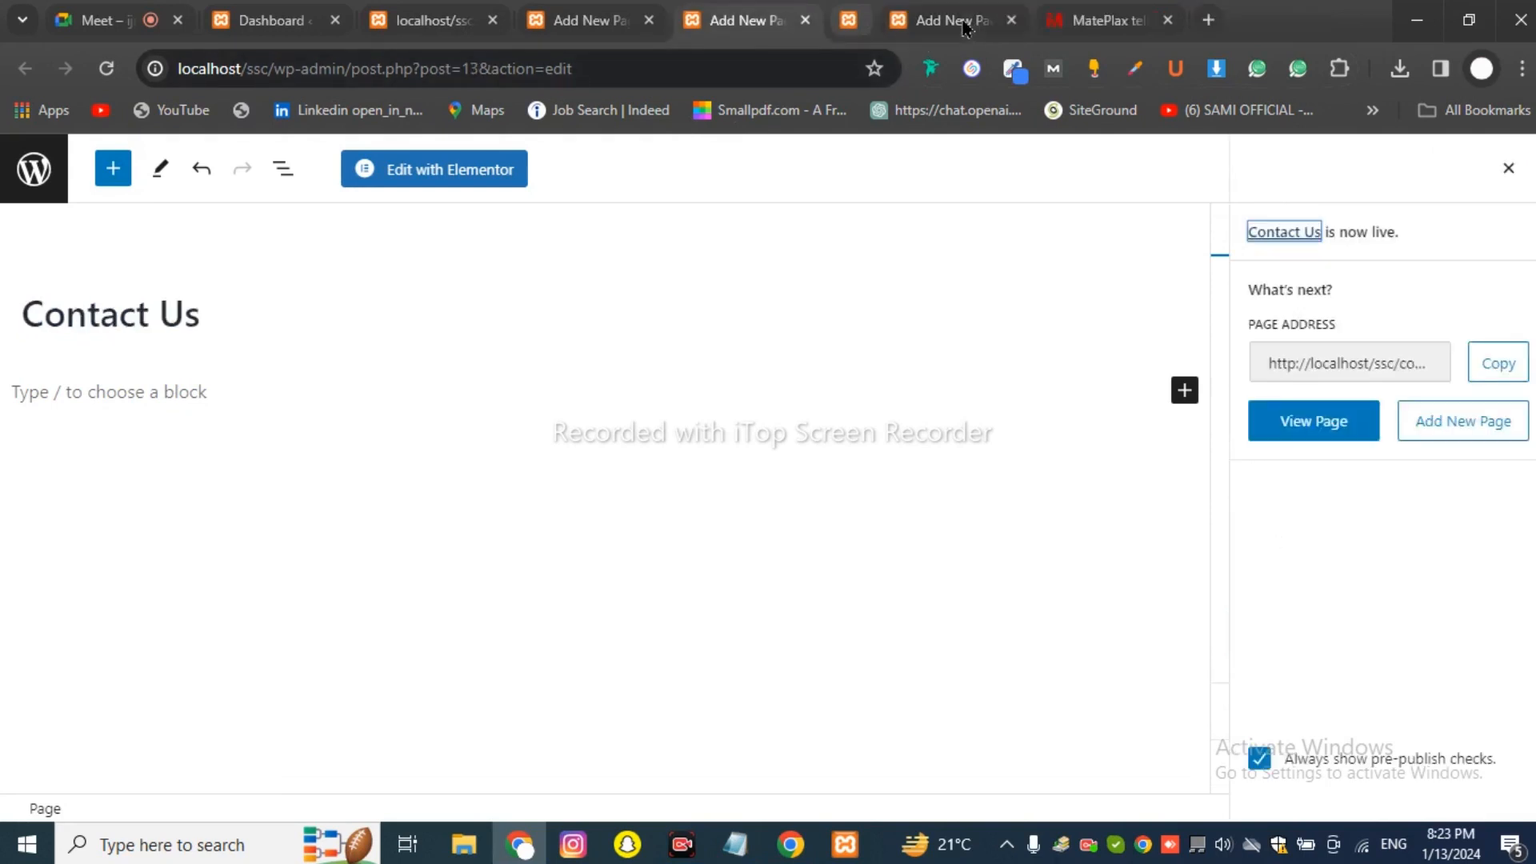
pyautogui.click(961, 20)
pyautogui.click(805, 20)
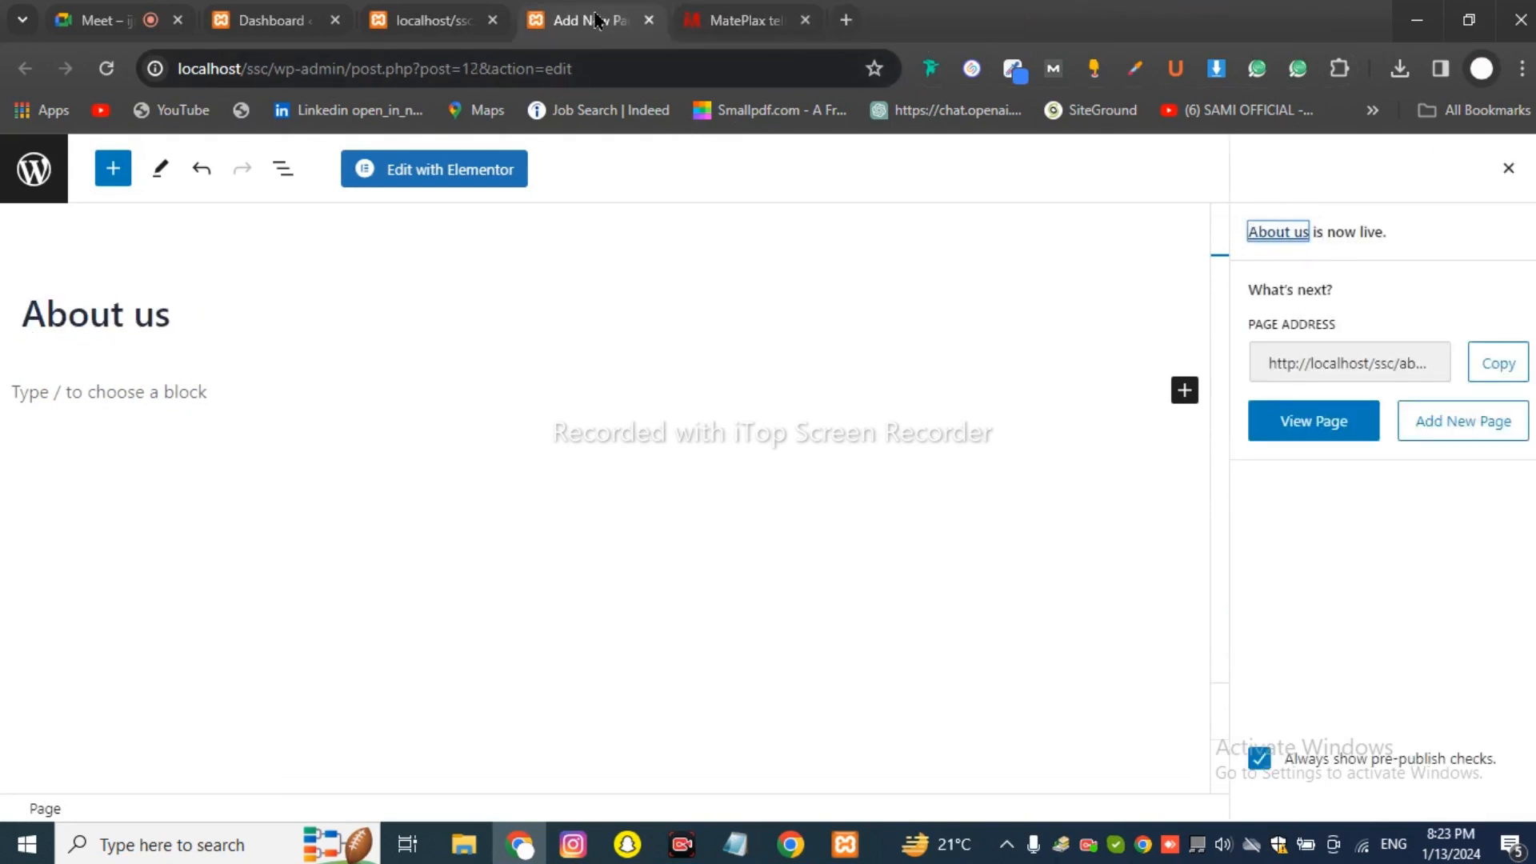
pyautogui.click(648, 20)
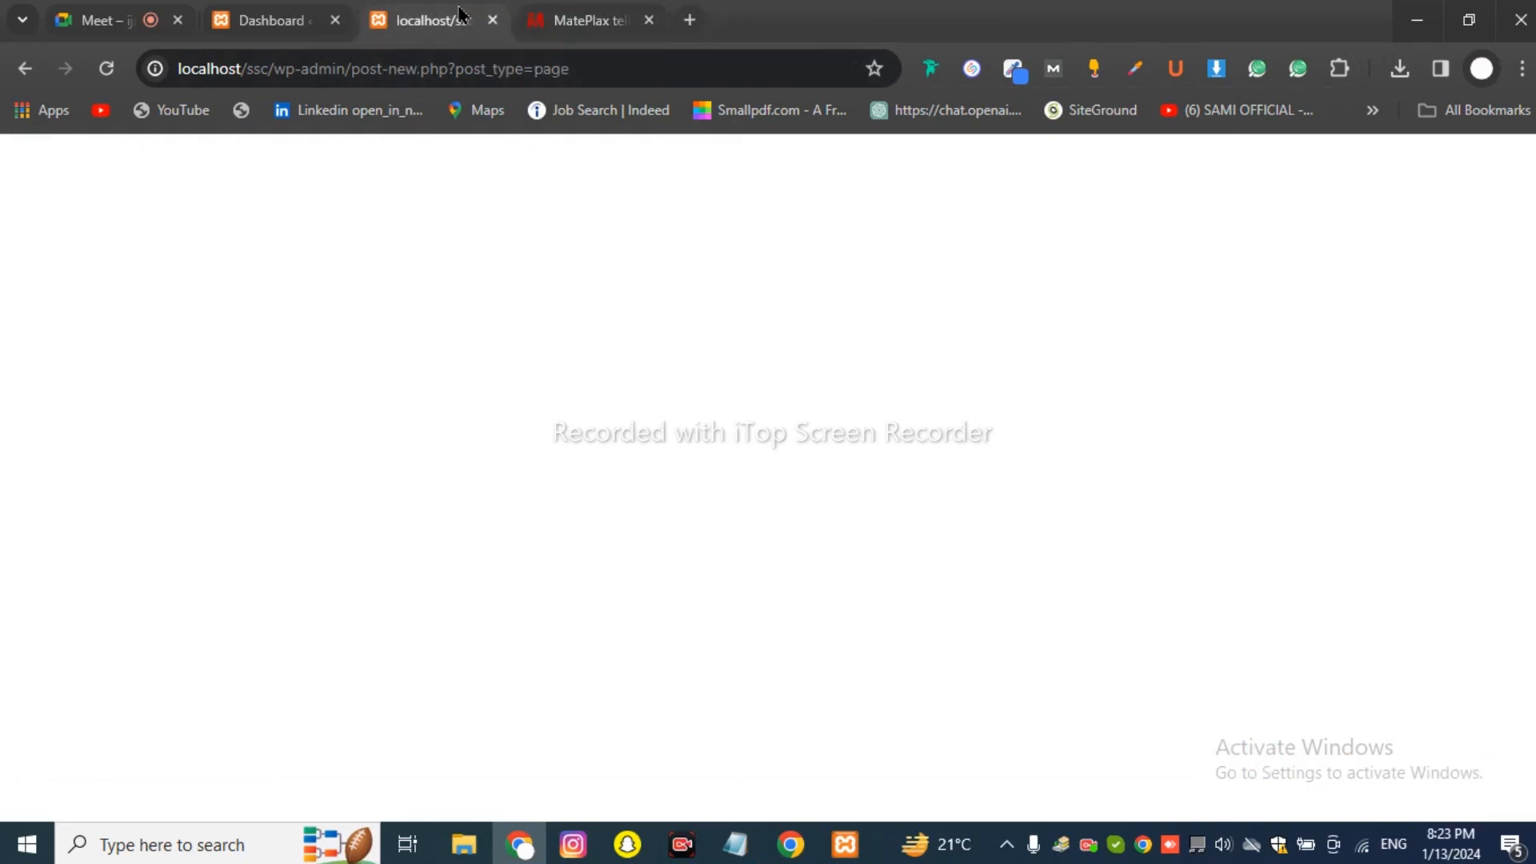
# Open the ssc front end in a new tab via Visit Site and close the blank editor.
pyautogui.click(276, 20)
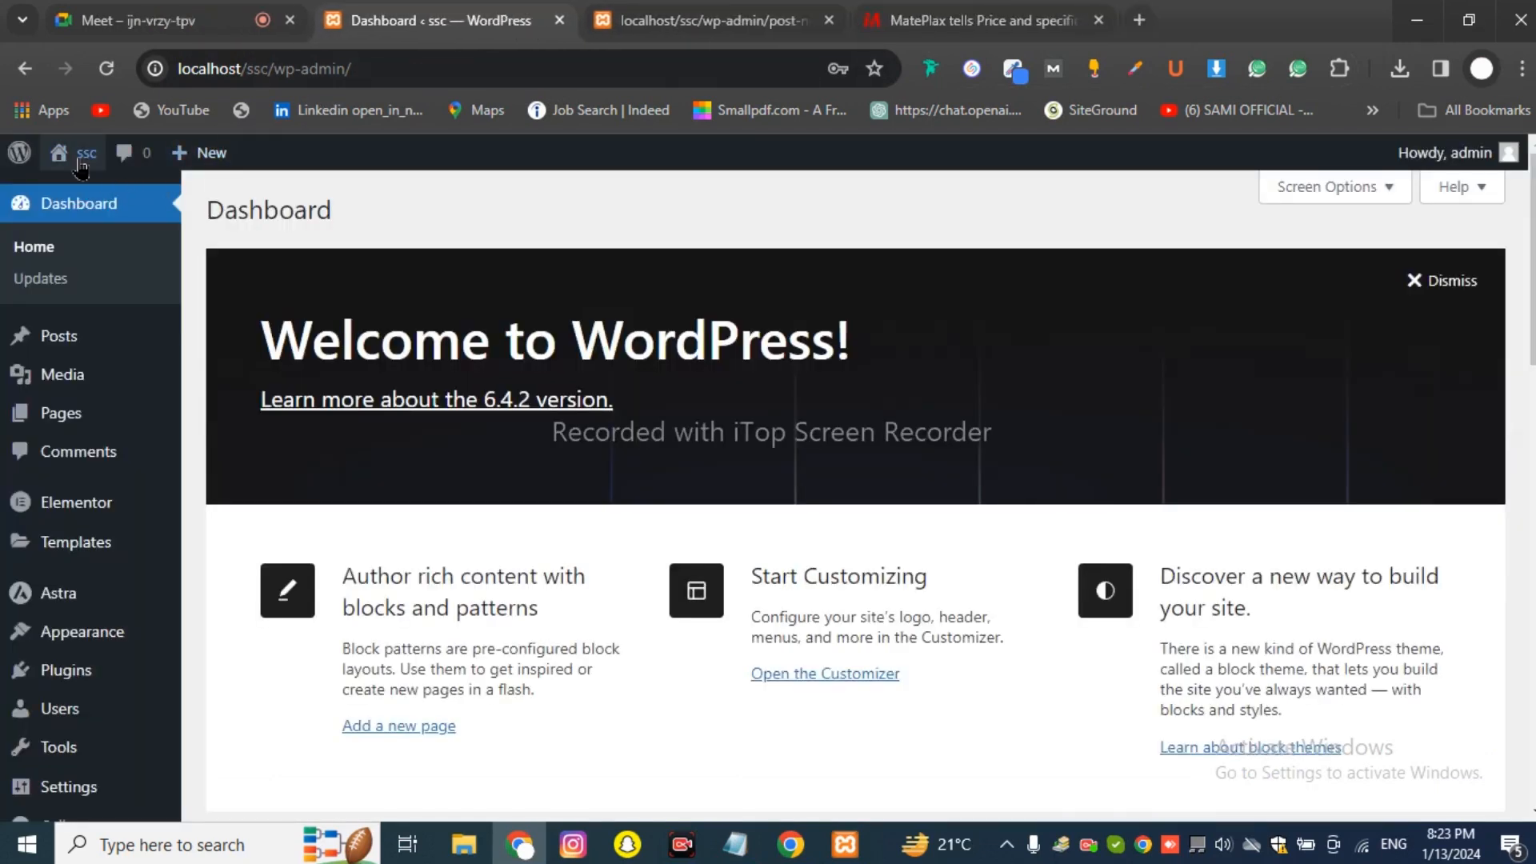
pyautogui.rightClick(84, 199)
pyautogui.click(113, 204)
pyautogui.click(704, 23)
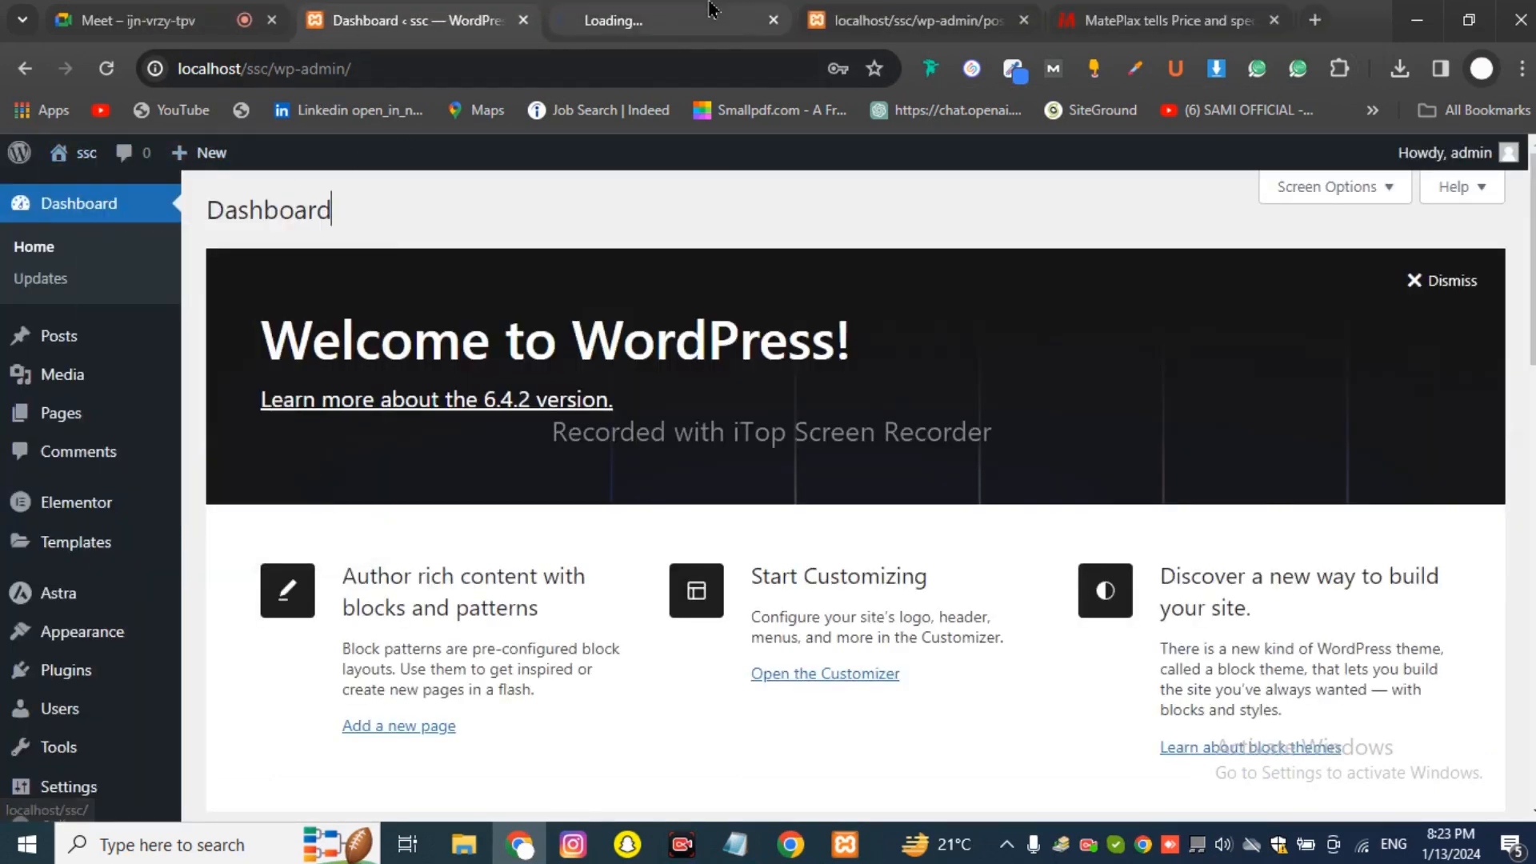
pyautogui.click(1000, 21)
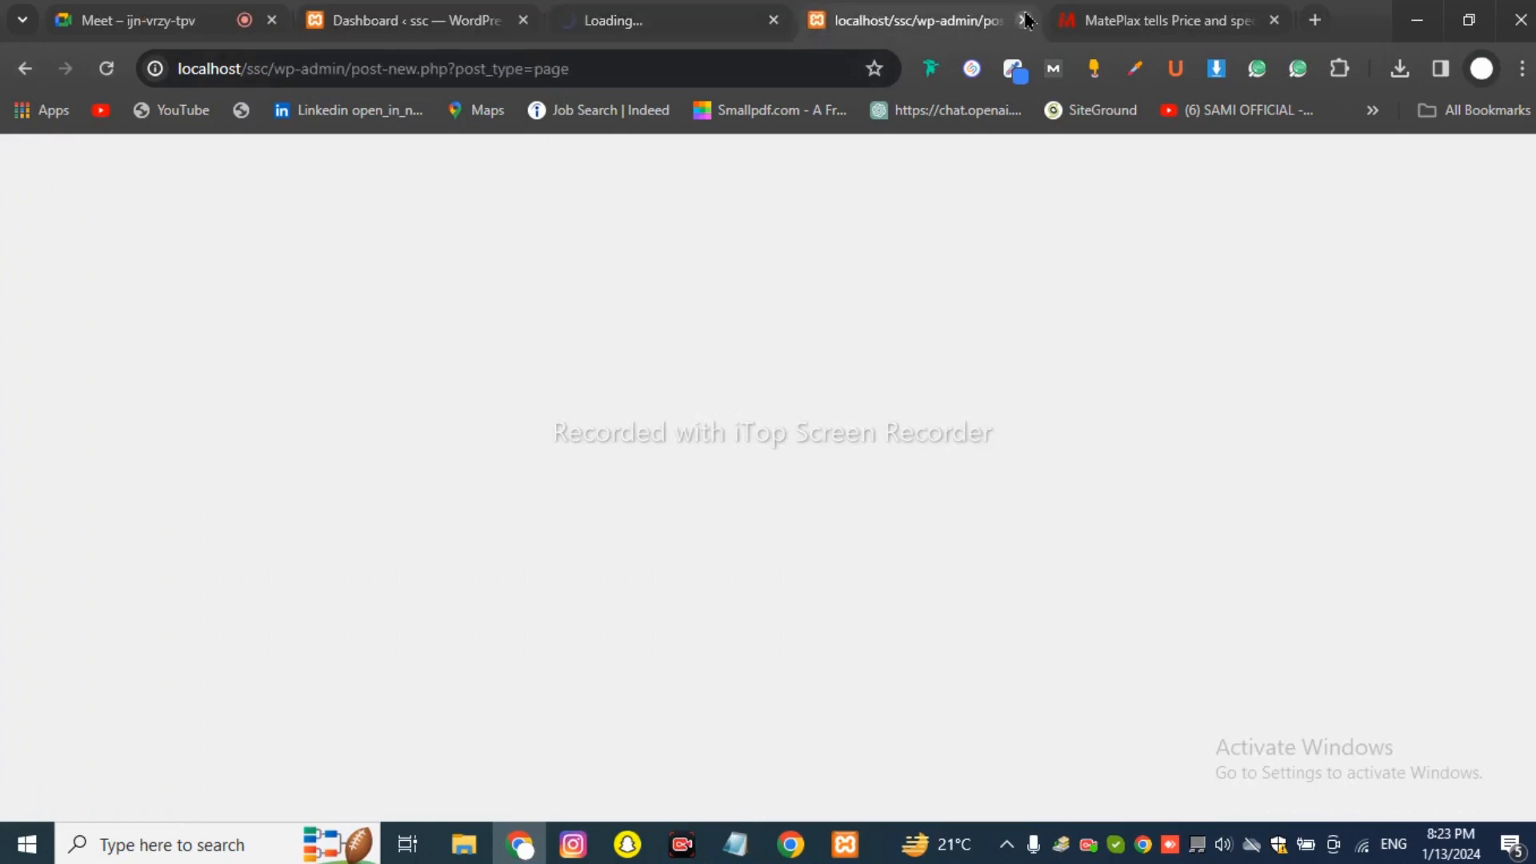
pyautogui.click(1027, 20)
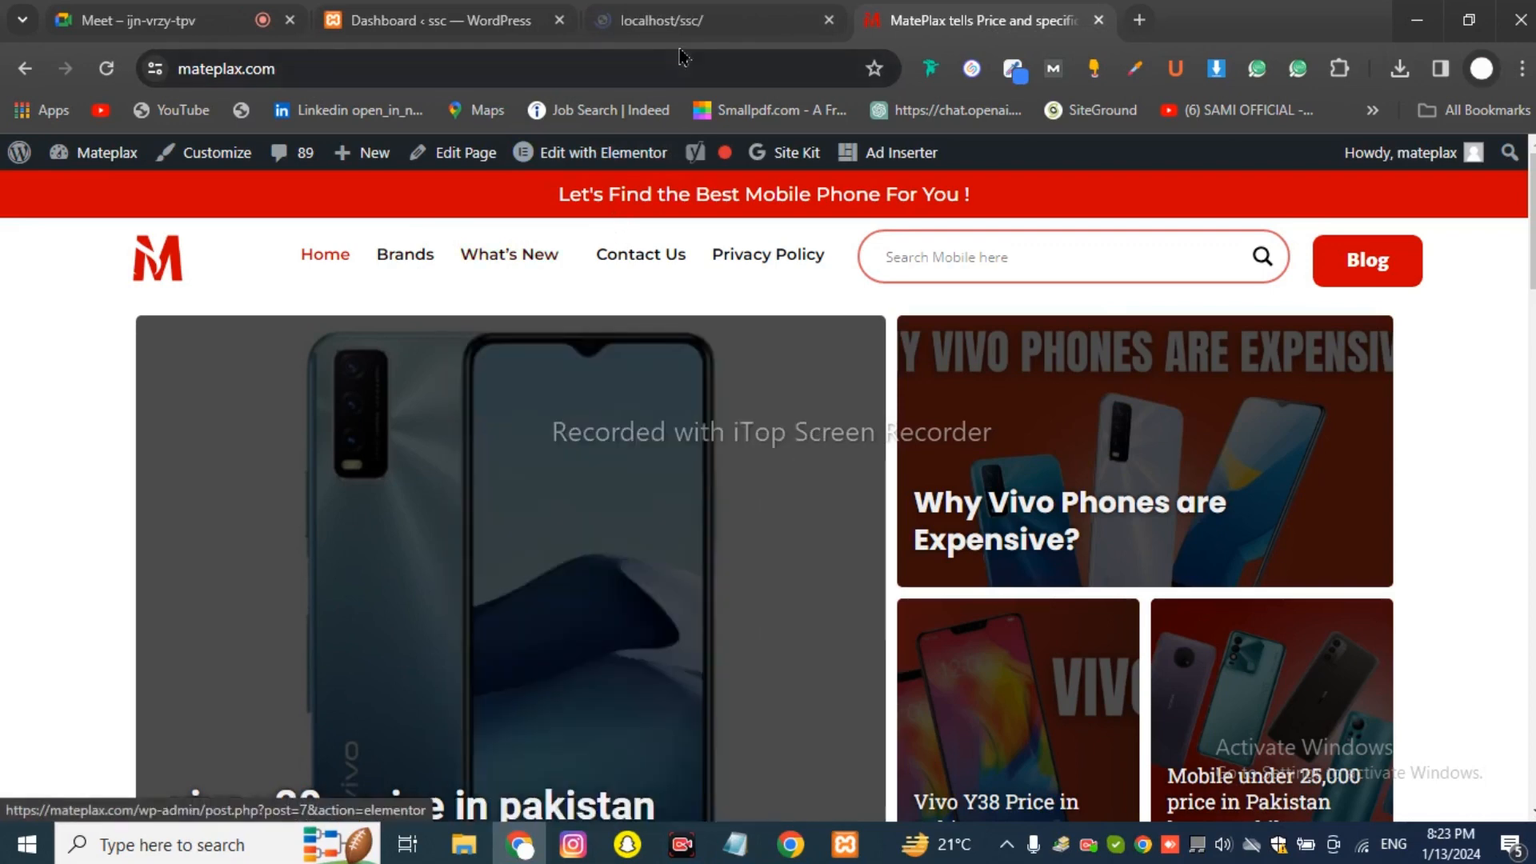
# Compare the ssc front-page header menu with the MatePlax site, then return to the Dashboard.
pyautogui.click(681, 30)
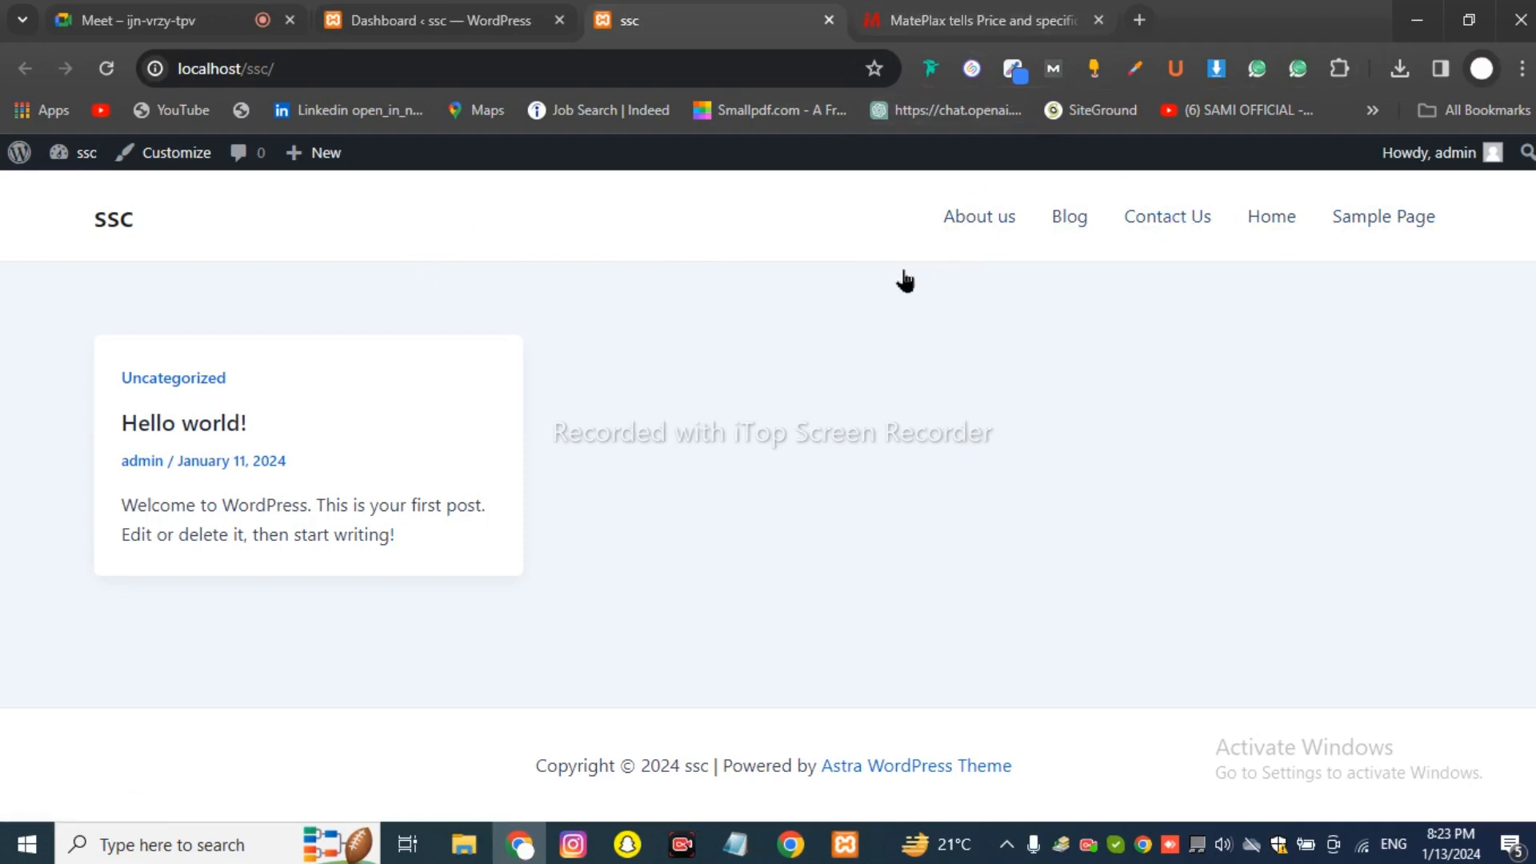
pyautogui.click(972, 30)
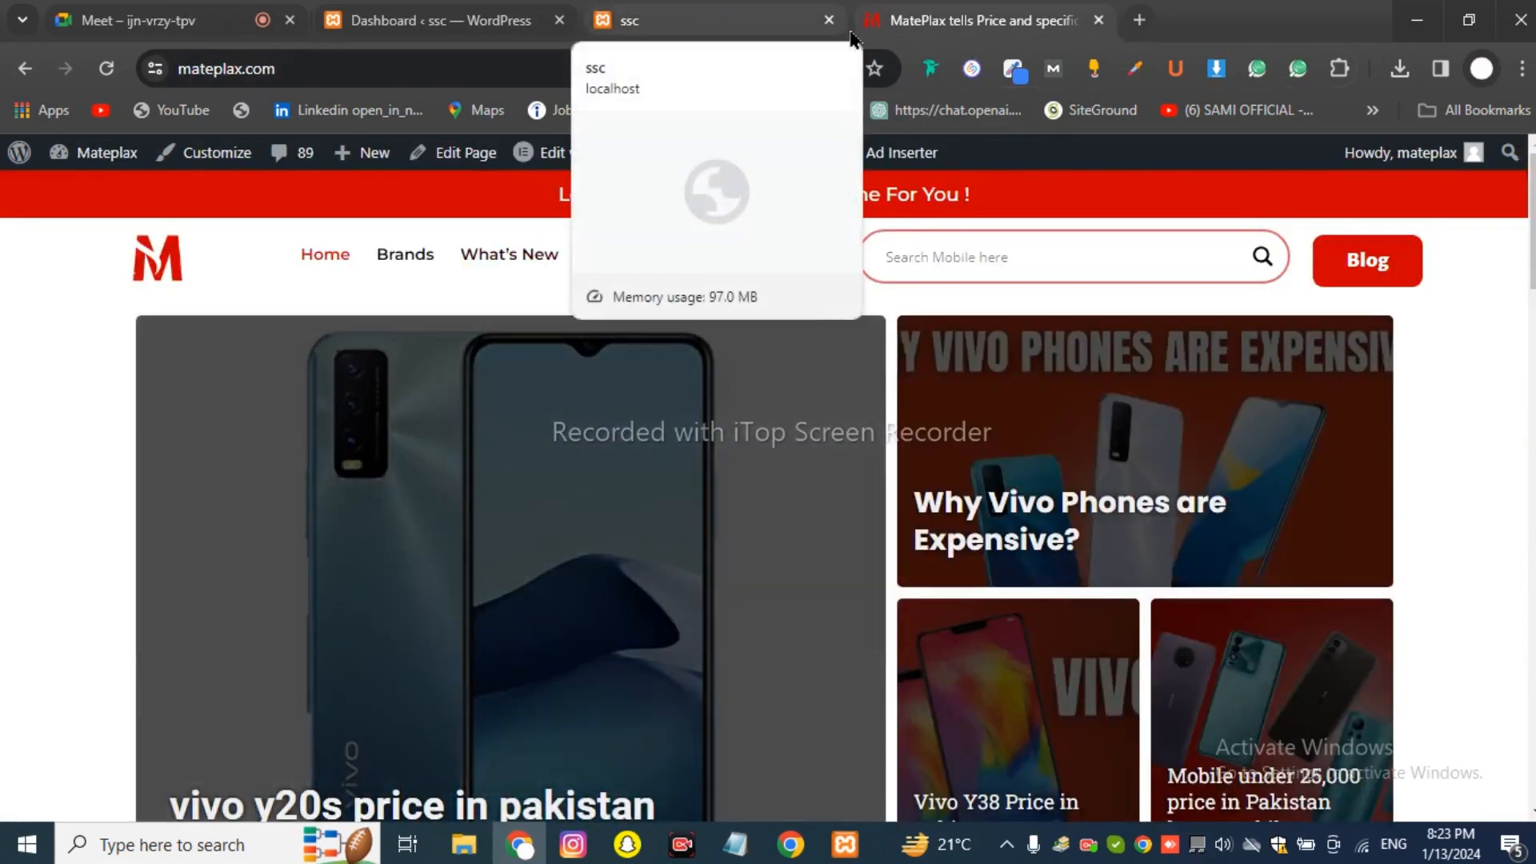
pyautogui.click(392, 11)
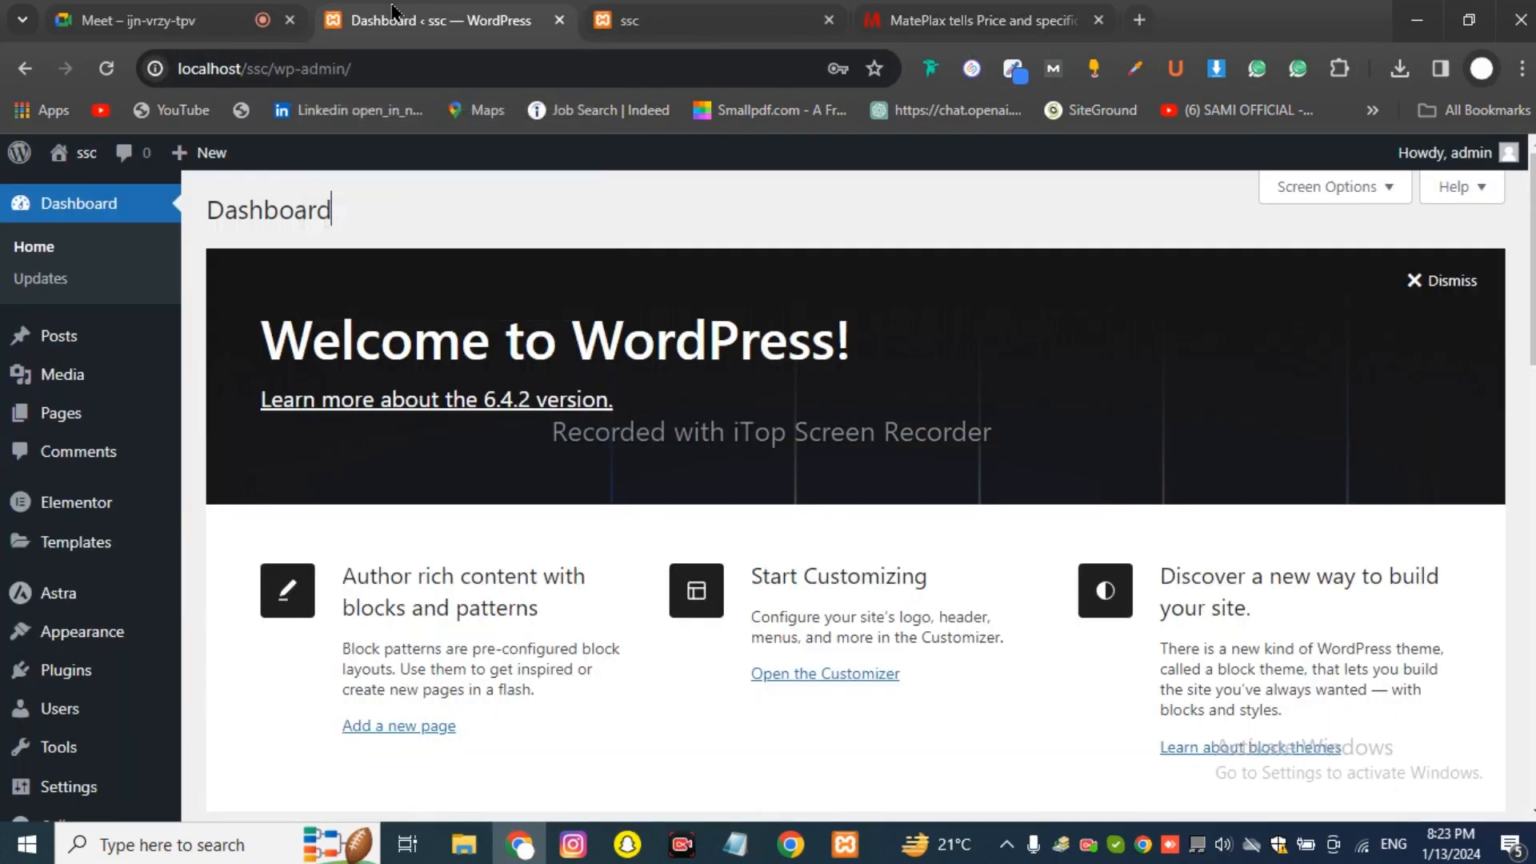
pyautogui.click(628, 20)
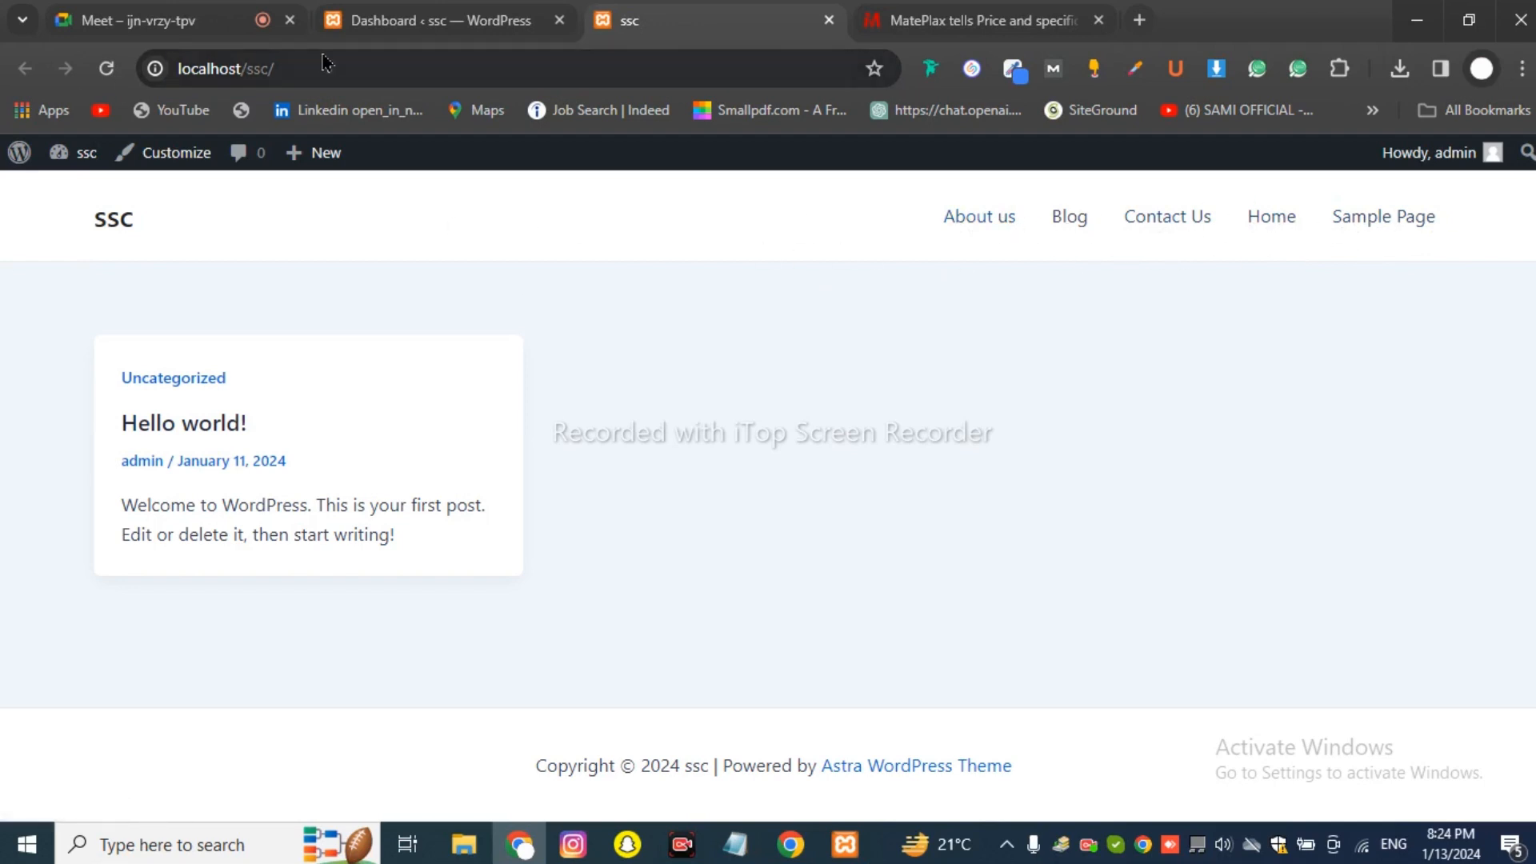
pyautogui.click(464, 22)
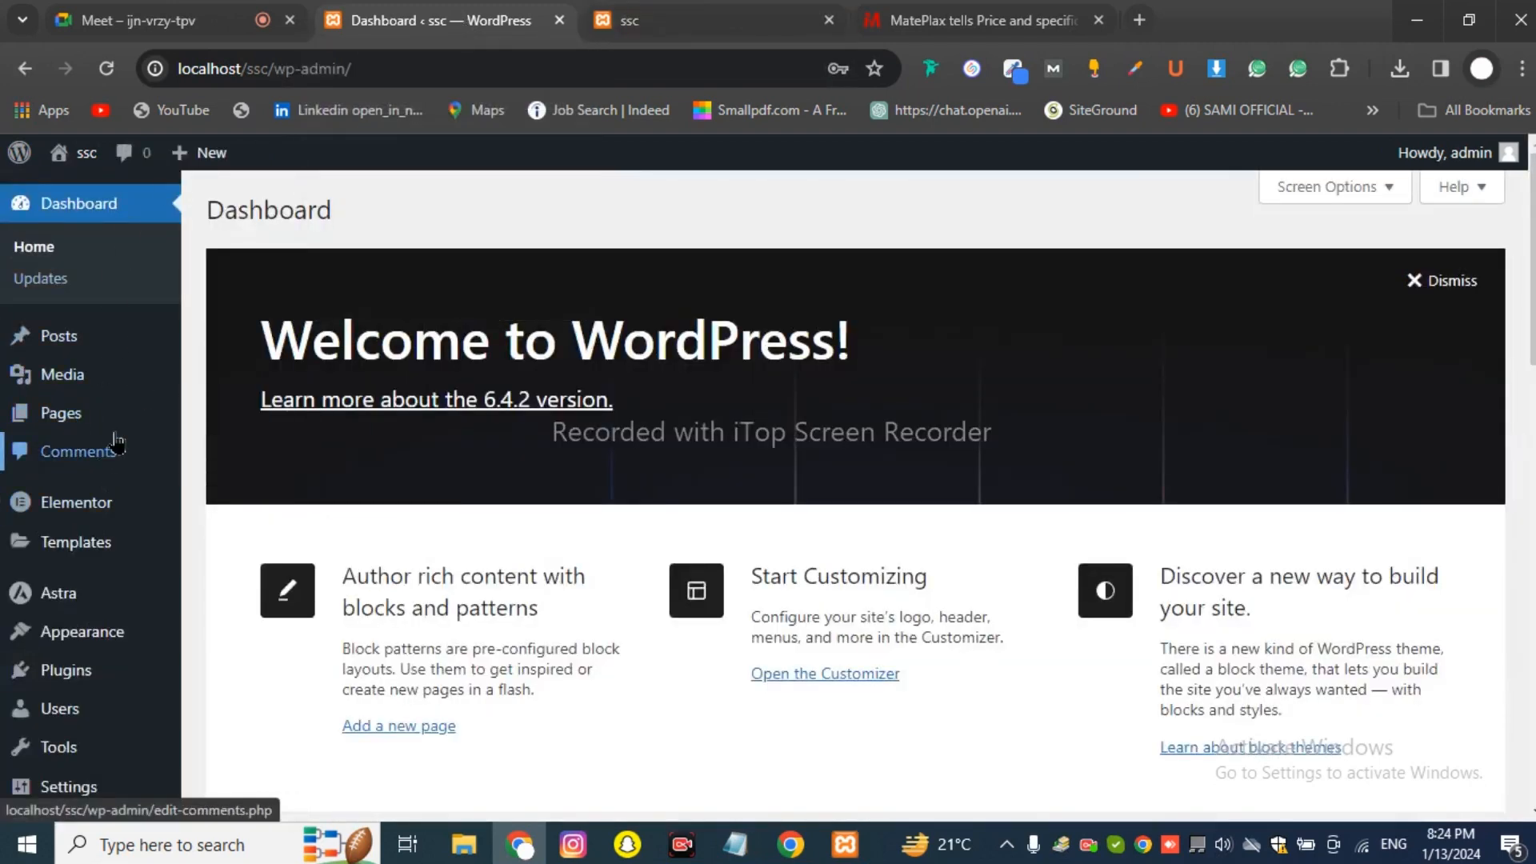
# Trash Sample Page from the All Pages list, then view the ssc front page.
pyautogui.moveTo(99, 433)
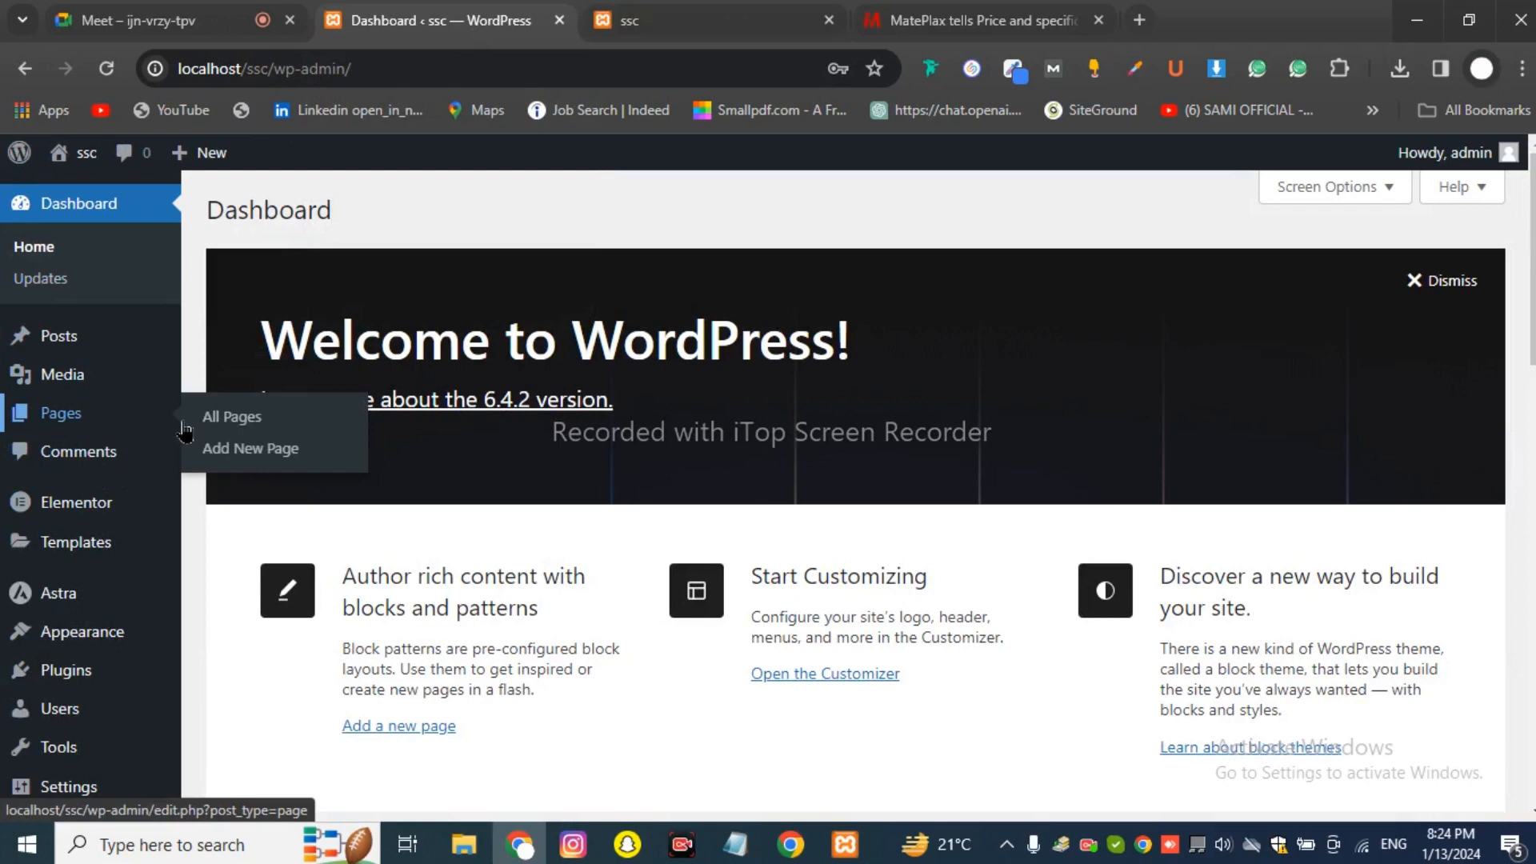
pyautogui.click(242, 418)
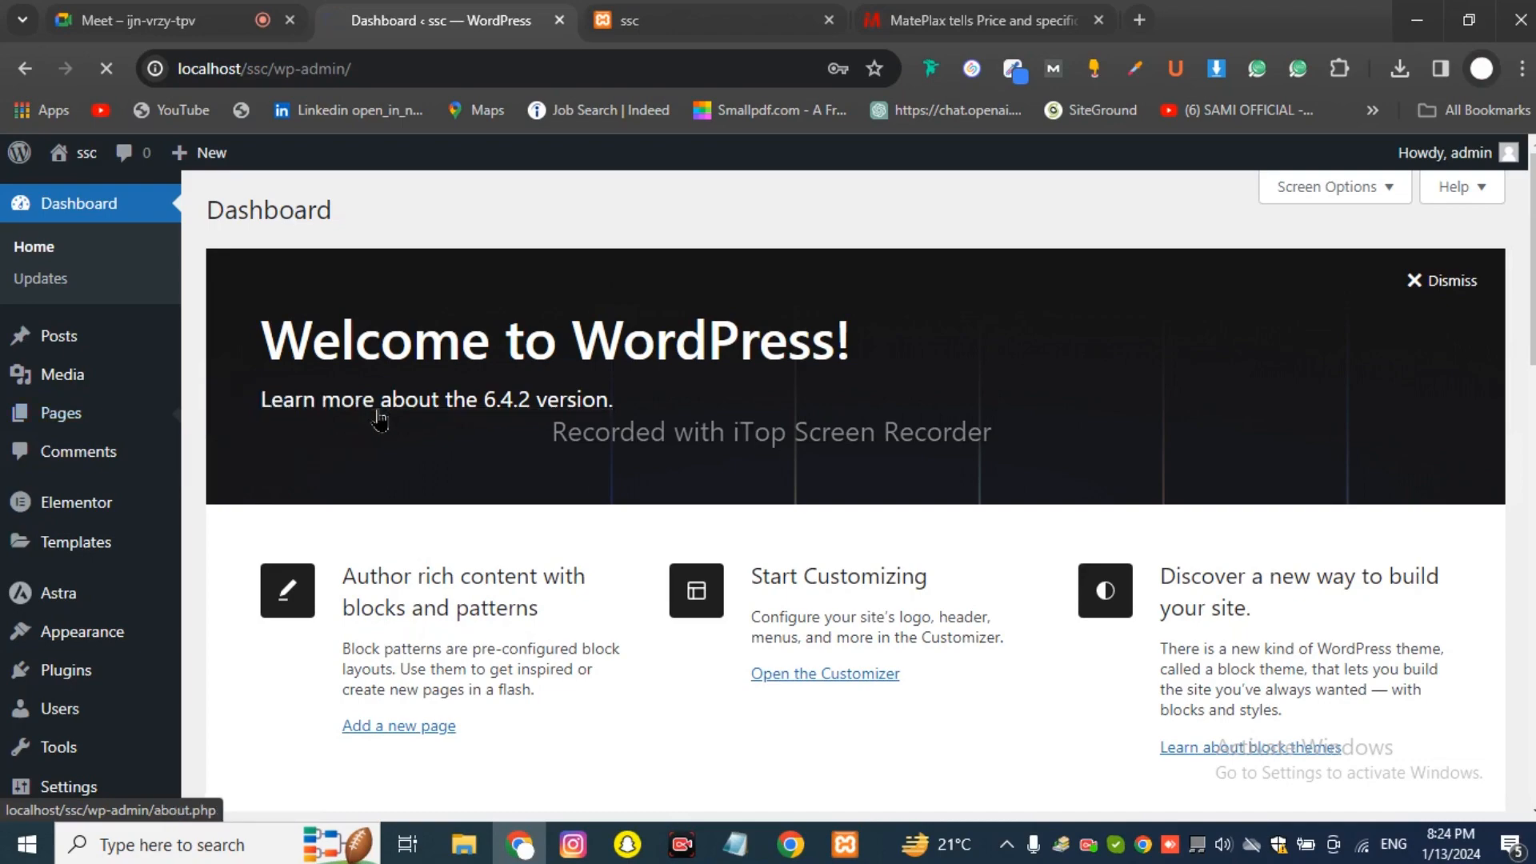
pyautogui.scroll(-5, 376, 412)
pyautogui.scroll(4, 373, 416)
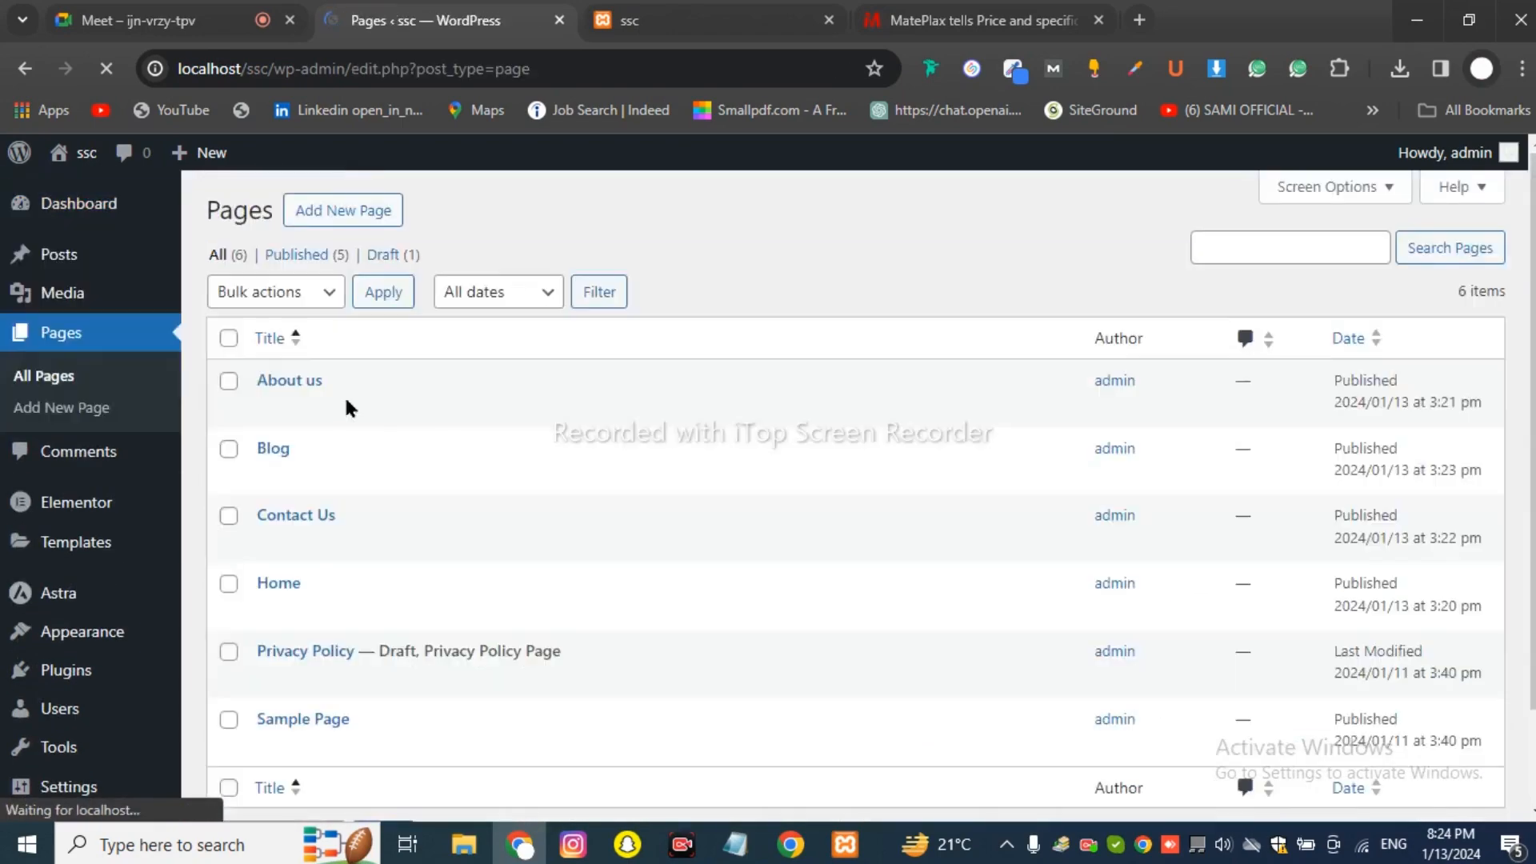
pyautogui.moveTo(346, 406)
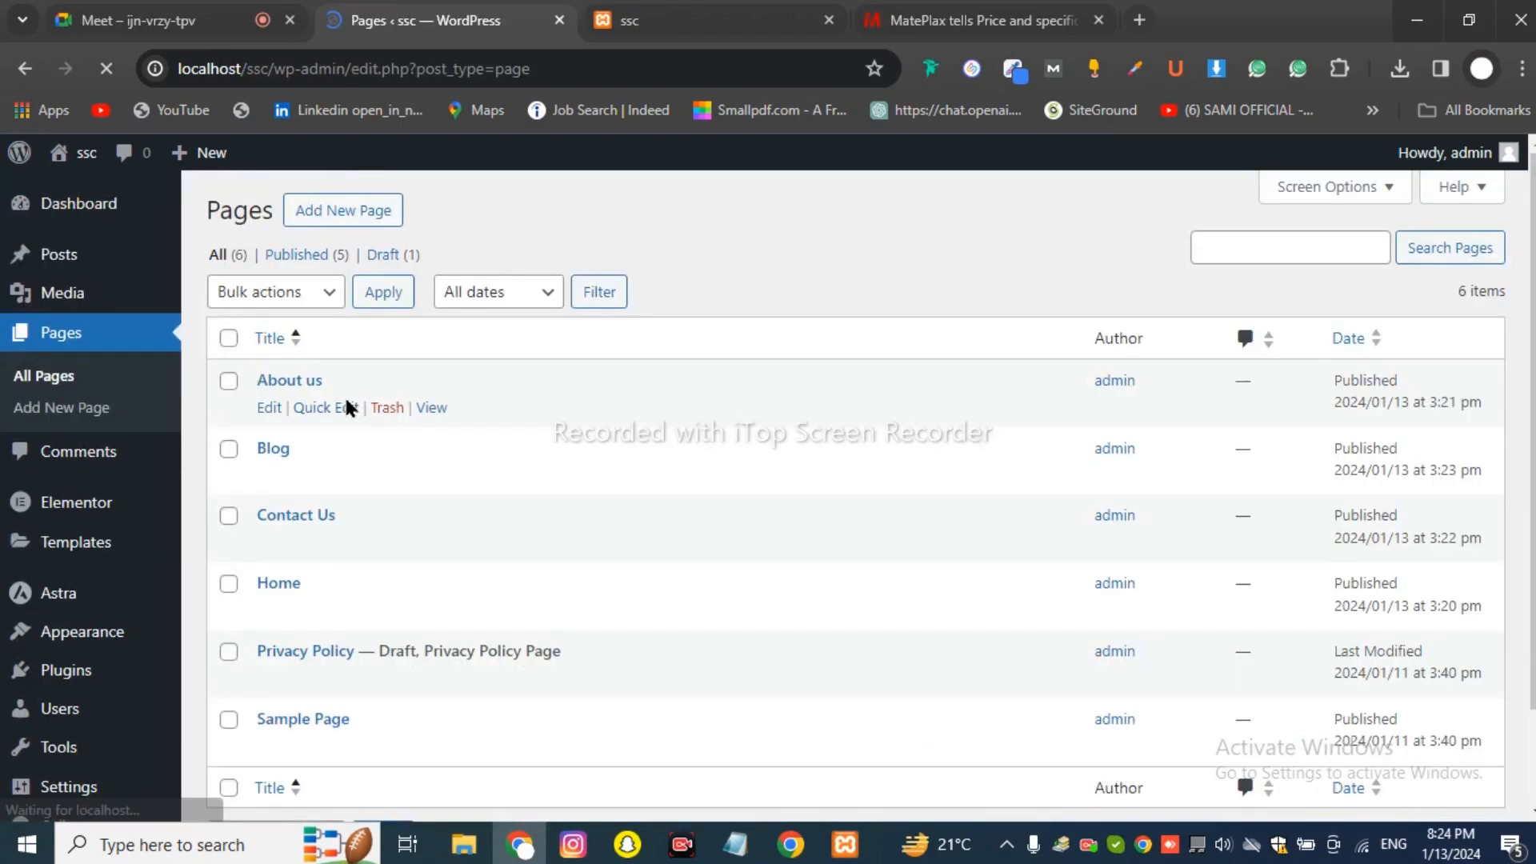
pyautogui.scroll(-2, 269, 658)
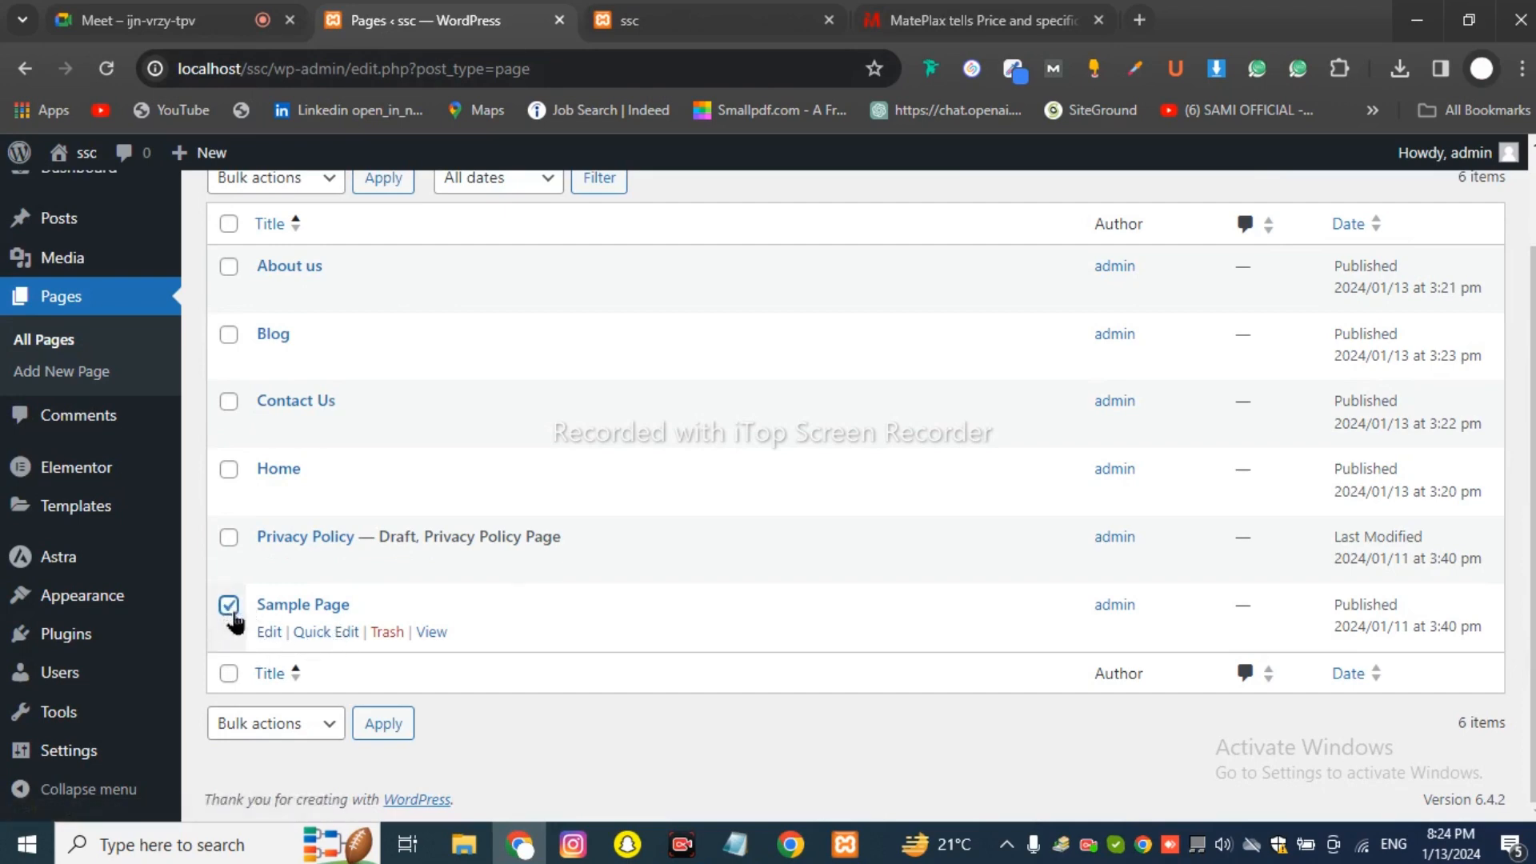
pyautogui.click(388, 636)
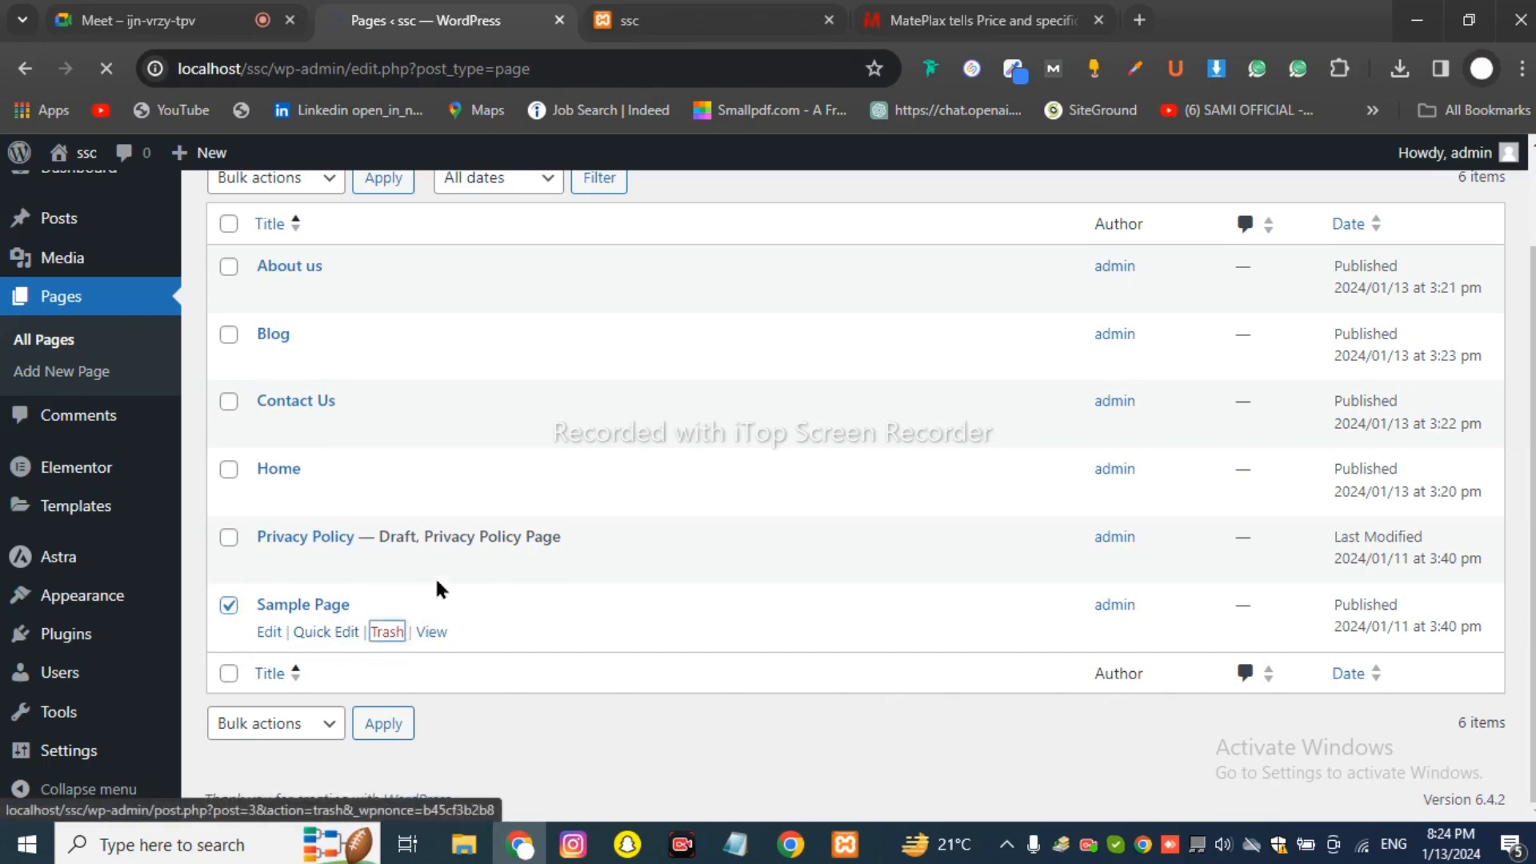
pyautogui.scroll(2, 431, 514)
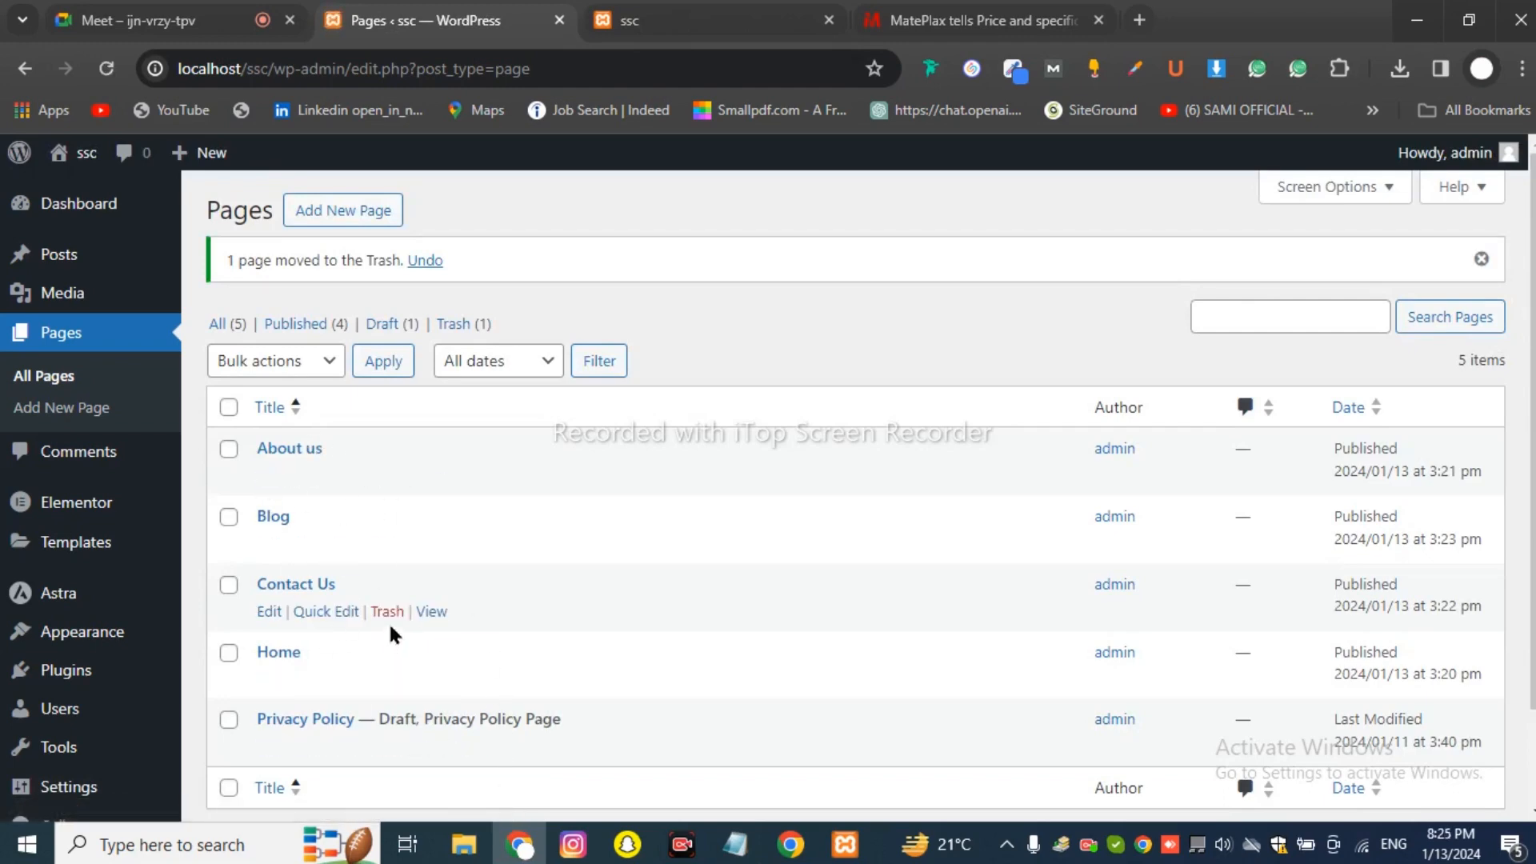
pyautogui.scroll(-3, 313, 536)
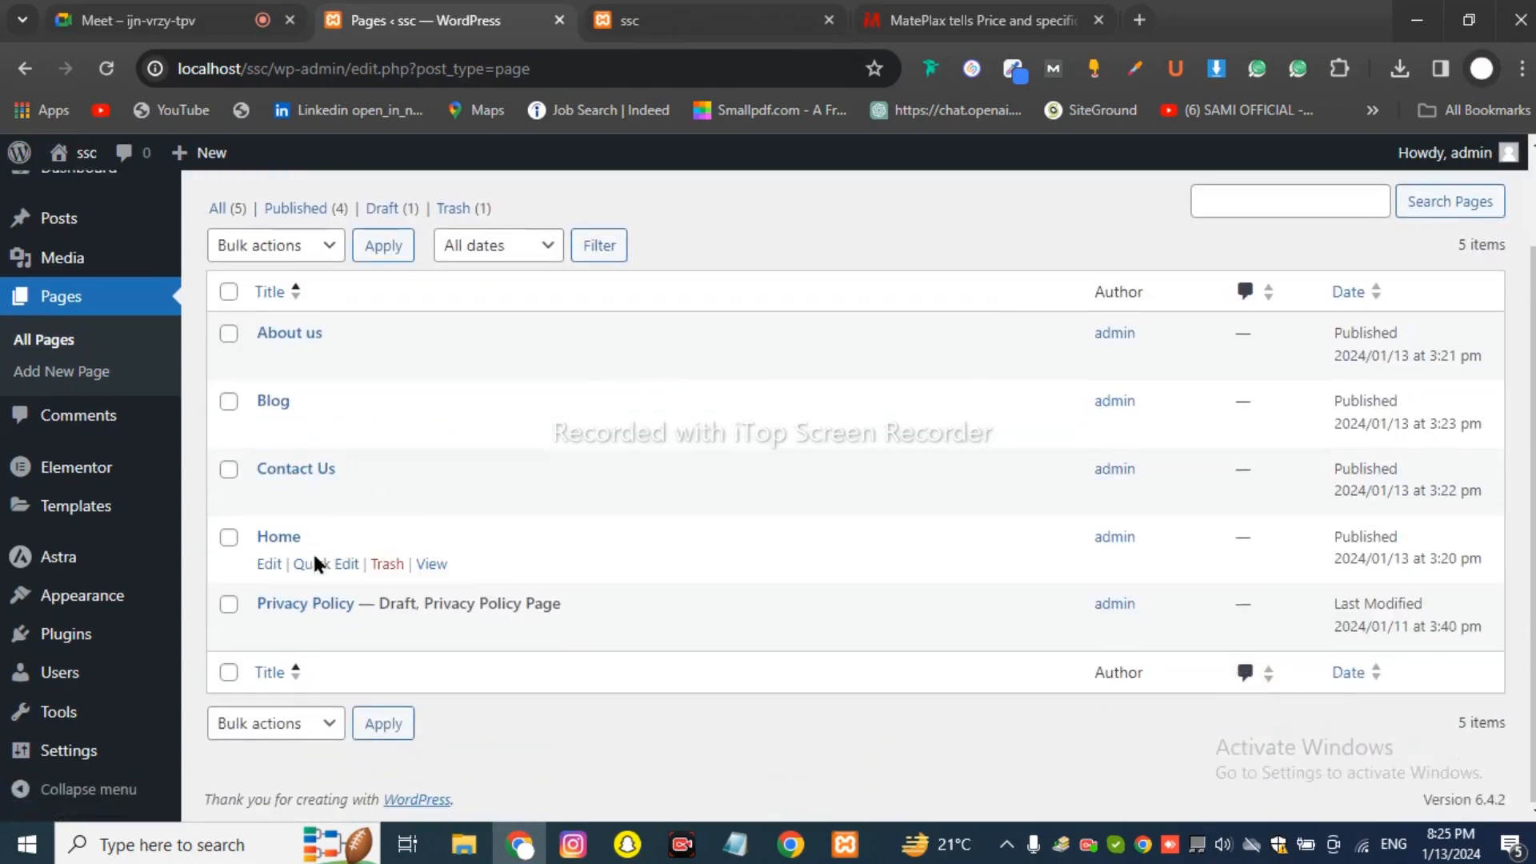
pyautogui.scroll(3, 315, 534)
pyautogui.click(651, 20)
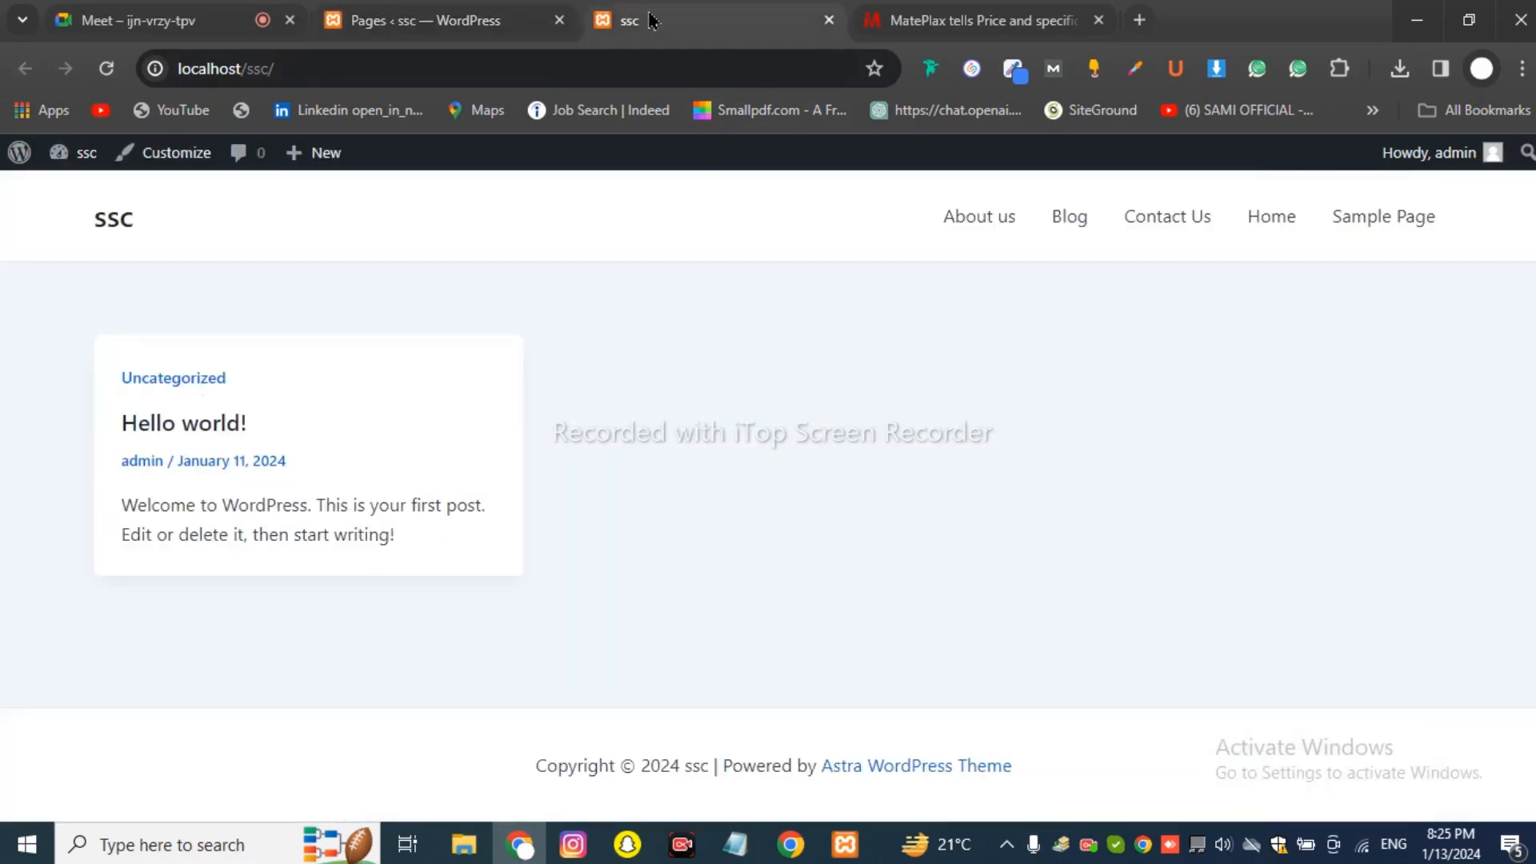
# Reload the ssc front page, then open Appearance > Menus in the admin, checking MatePlax for reference.
pyautogui.click(106, 68)
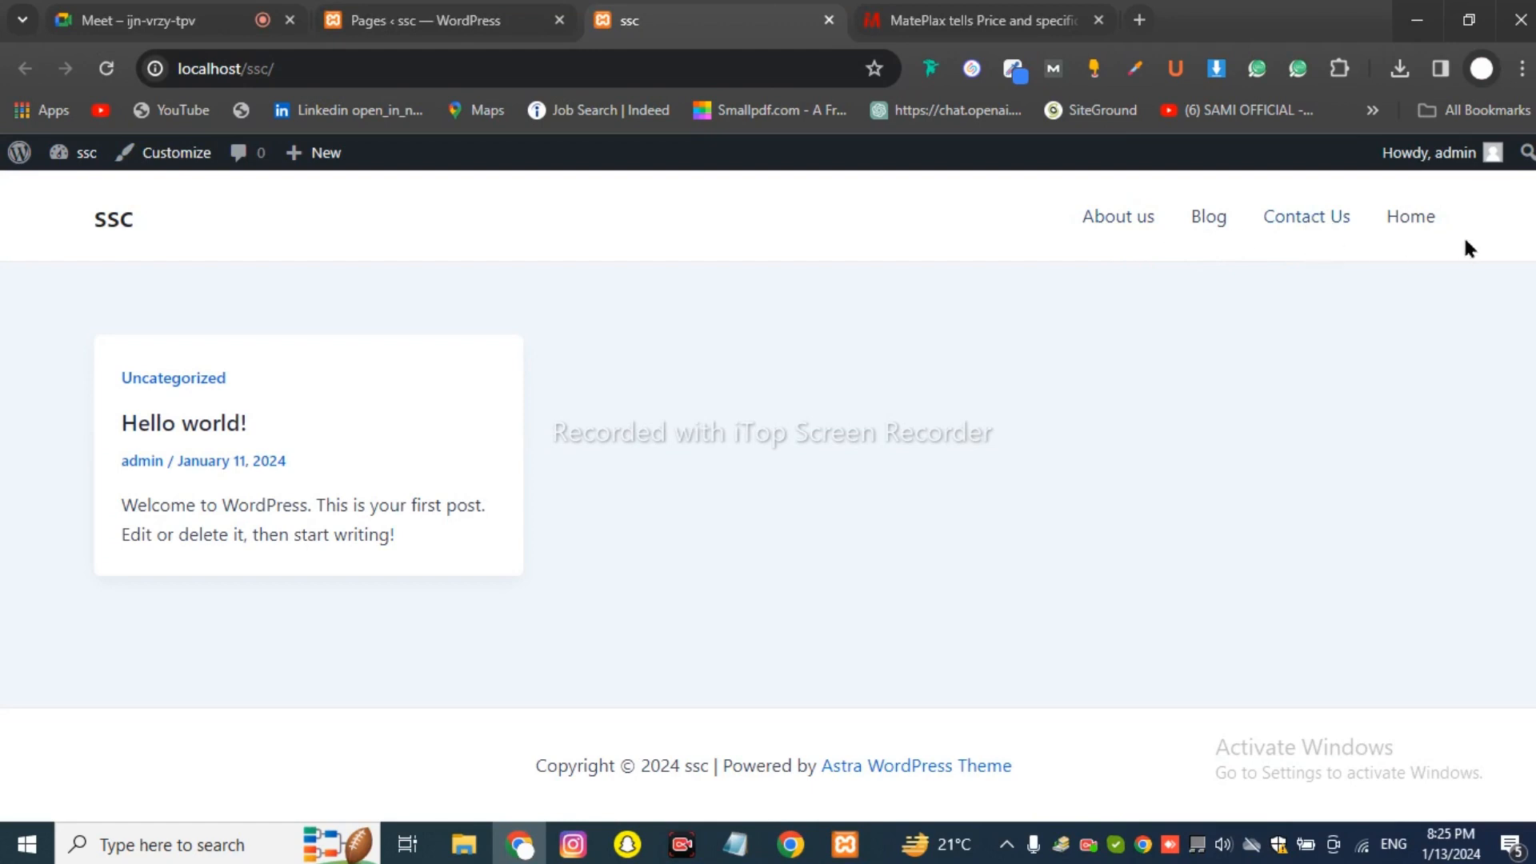
pyautogui.click(430, 23)
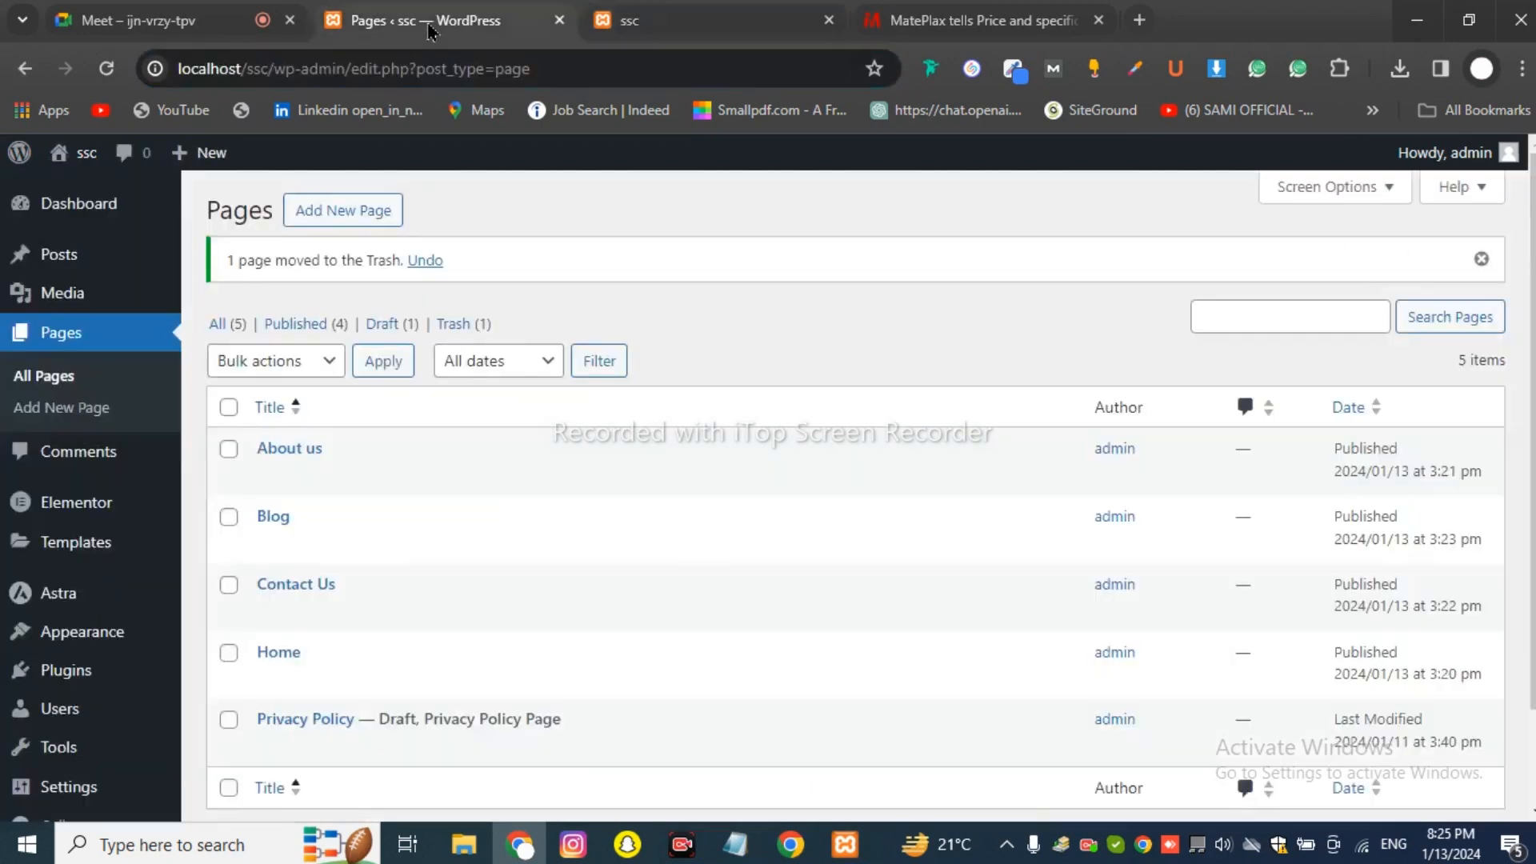
pyautogui.scroll(-1, 343, 541)
pyautogui.moveTo(77, 518)
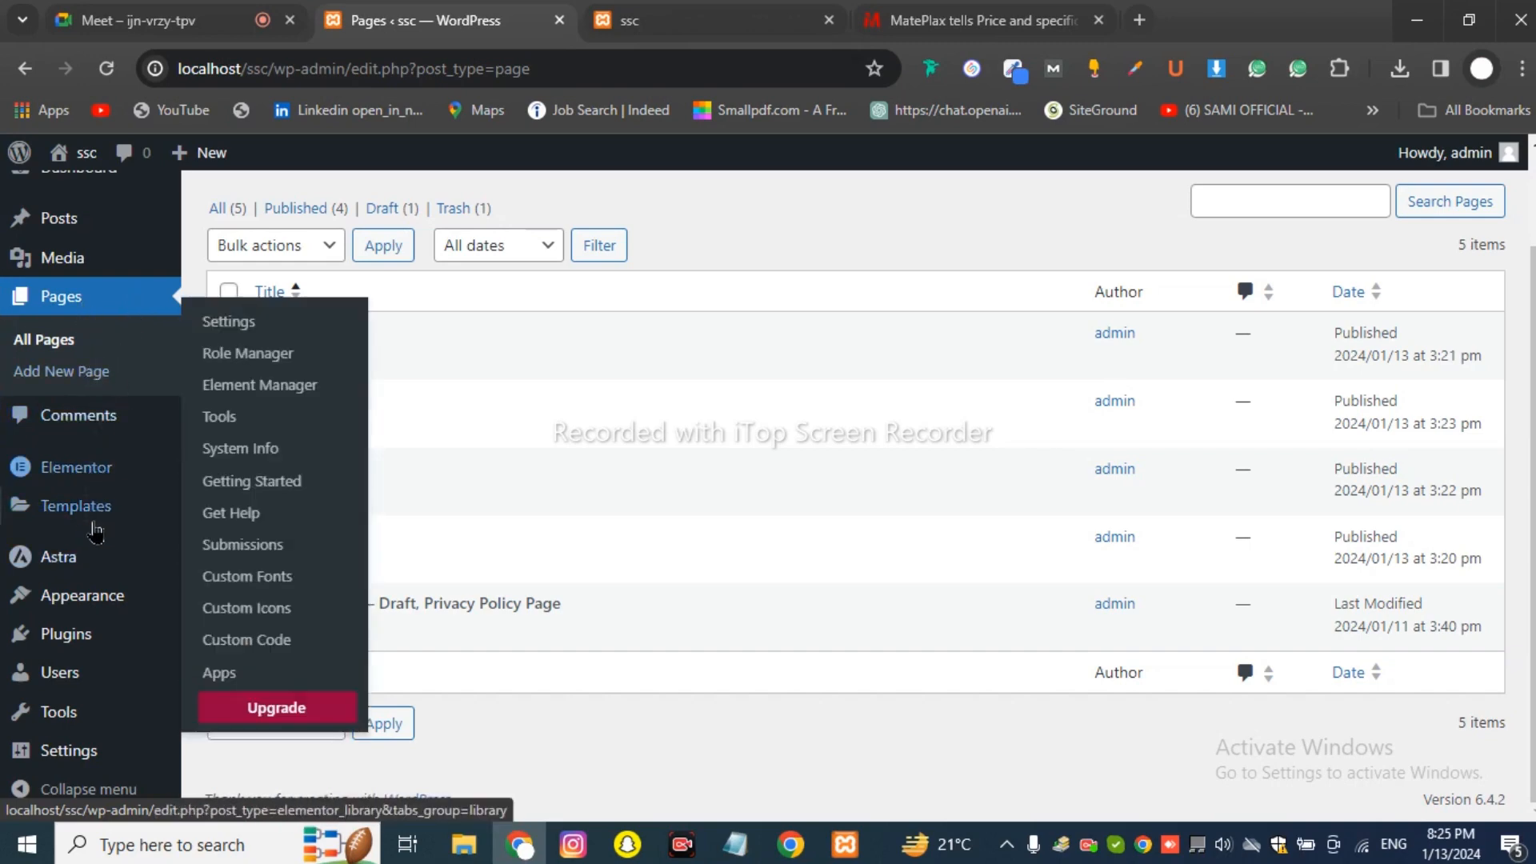
pyautogui.moveTo(112, 614)
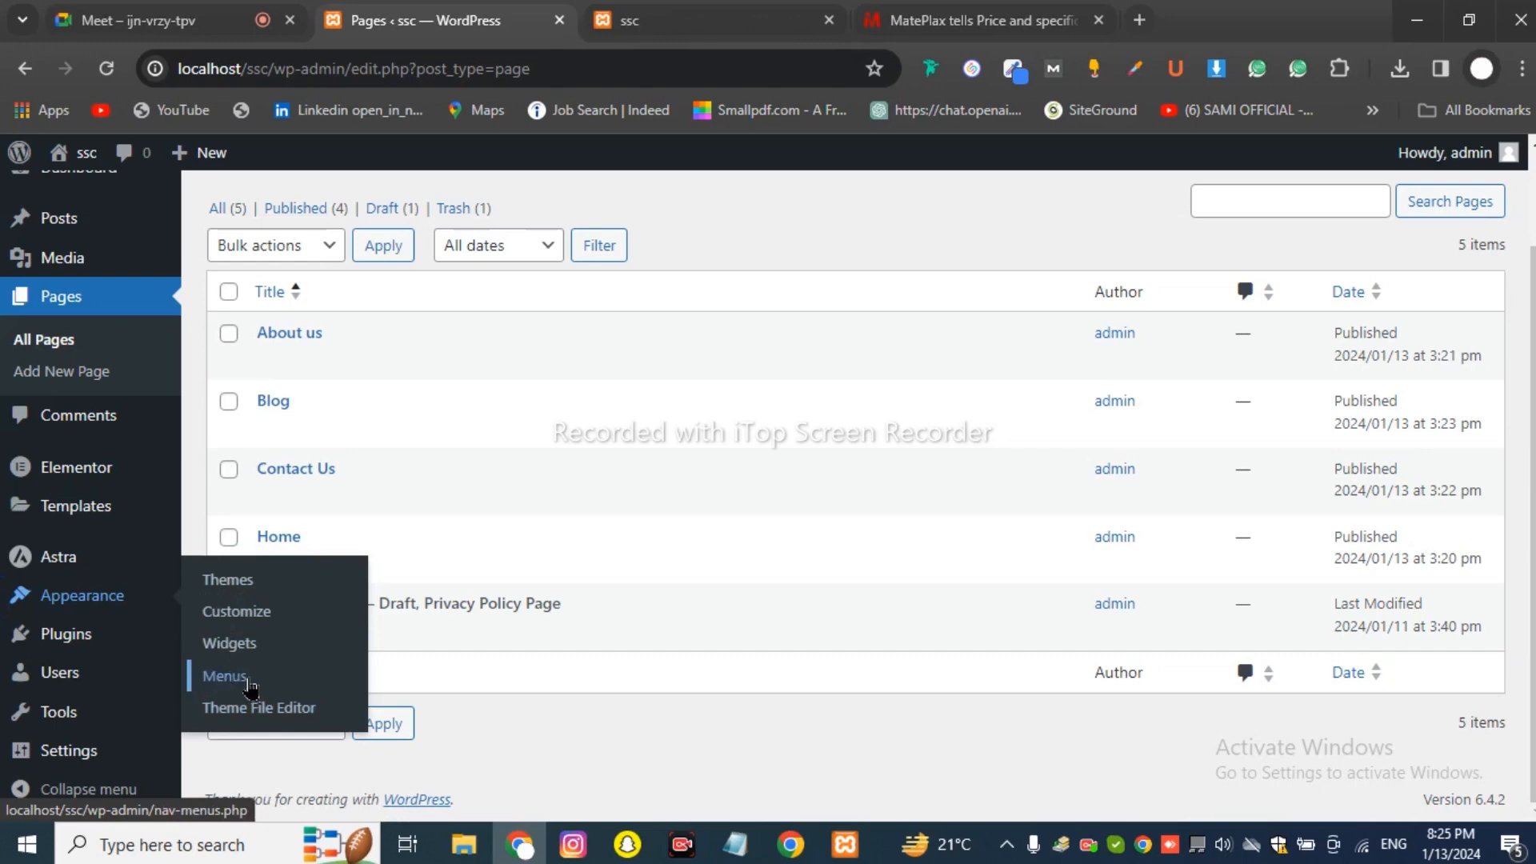
pyautogui.click(225, 676)
pyautogui.click(972, 20)
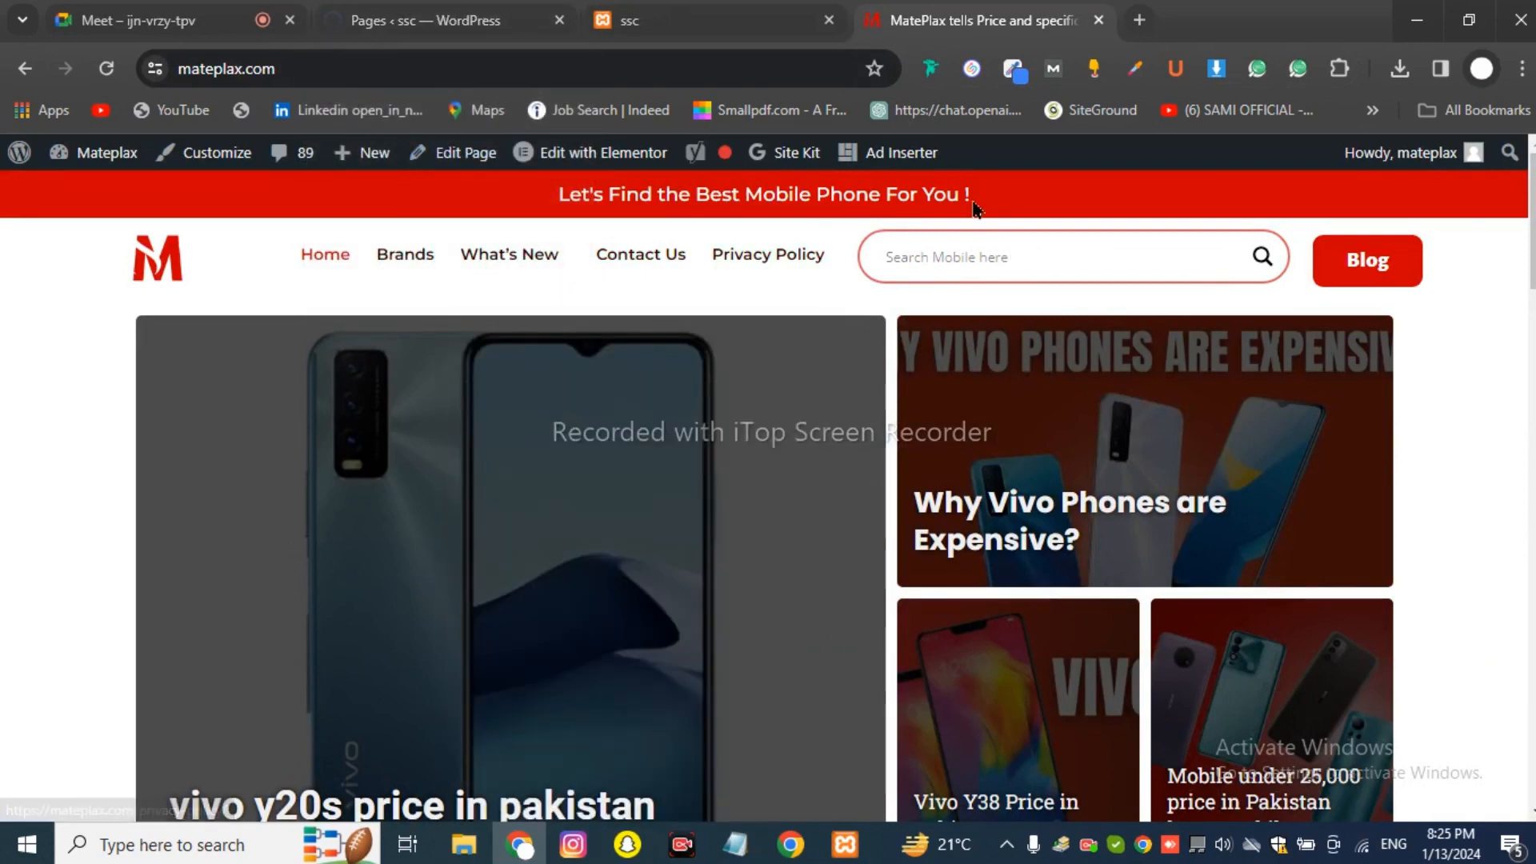
pyautogui.click(756, 24)
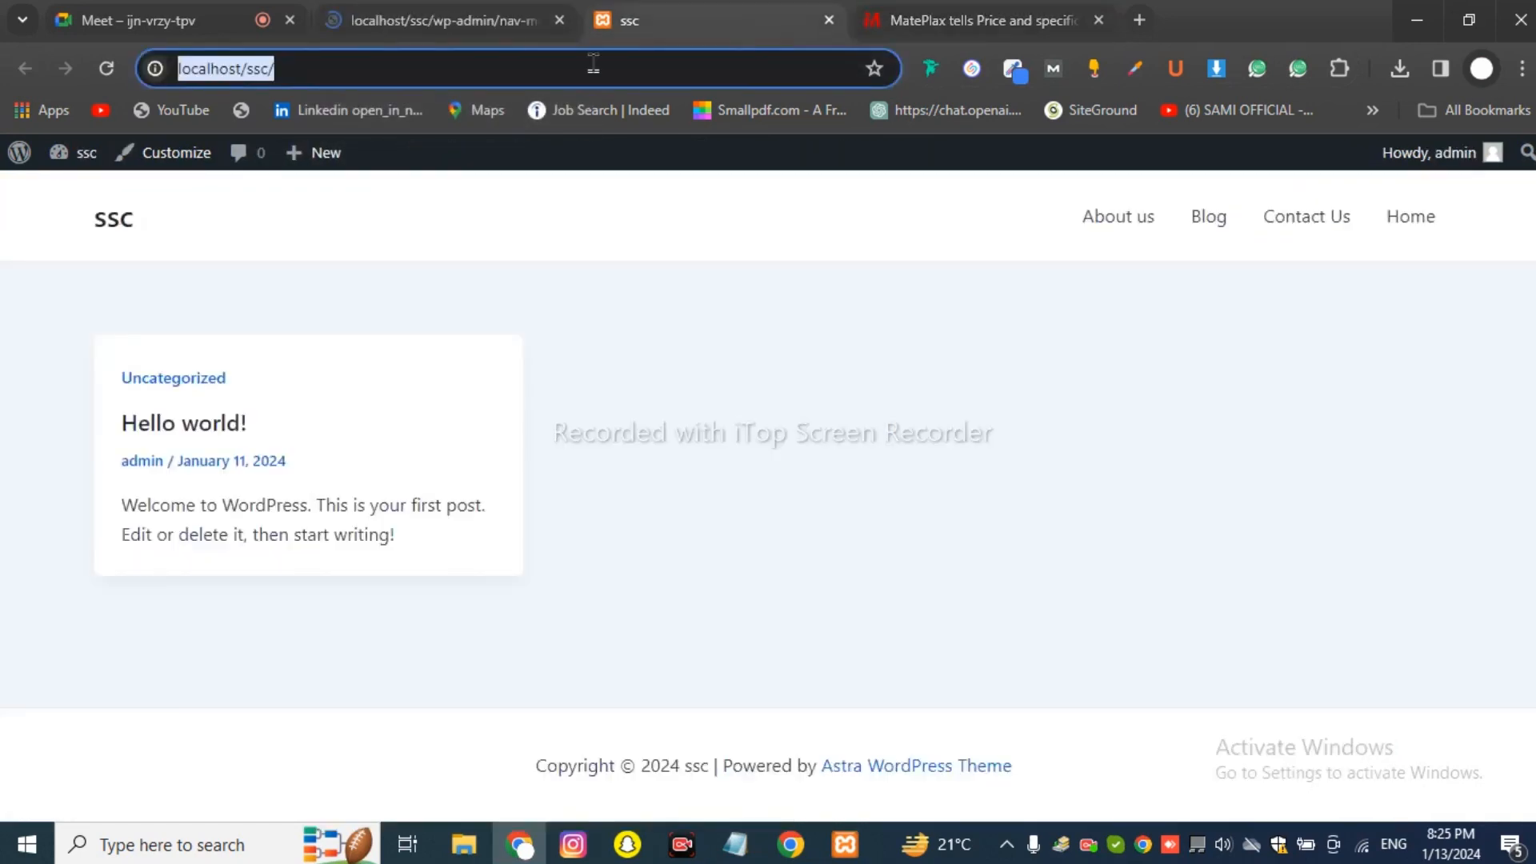
pyautogui.click(408, 10)
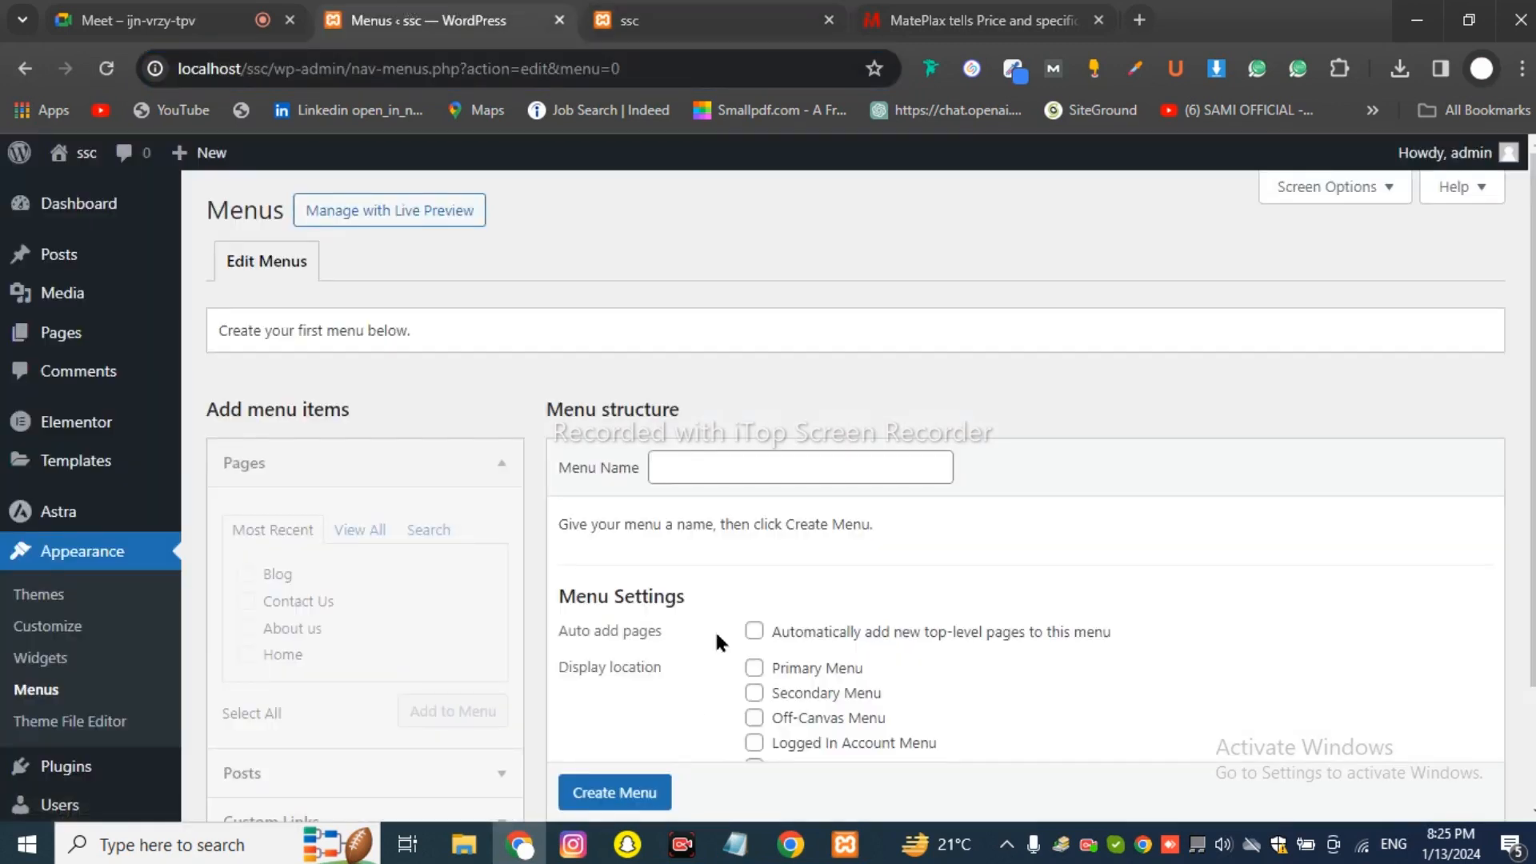
# Scroll through the empty Menus screen, then bring the Google Meet call to the front.
pyautogui.scroll(-3, 708, 575)
pyautogui.scroll(3, 524, 624)
pyautogui.scroll(-2, 525, 621)
pyautogui.scroll(2, 536, 525)
pyautogui.scroll(-3, 538, 534)
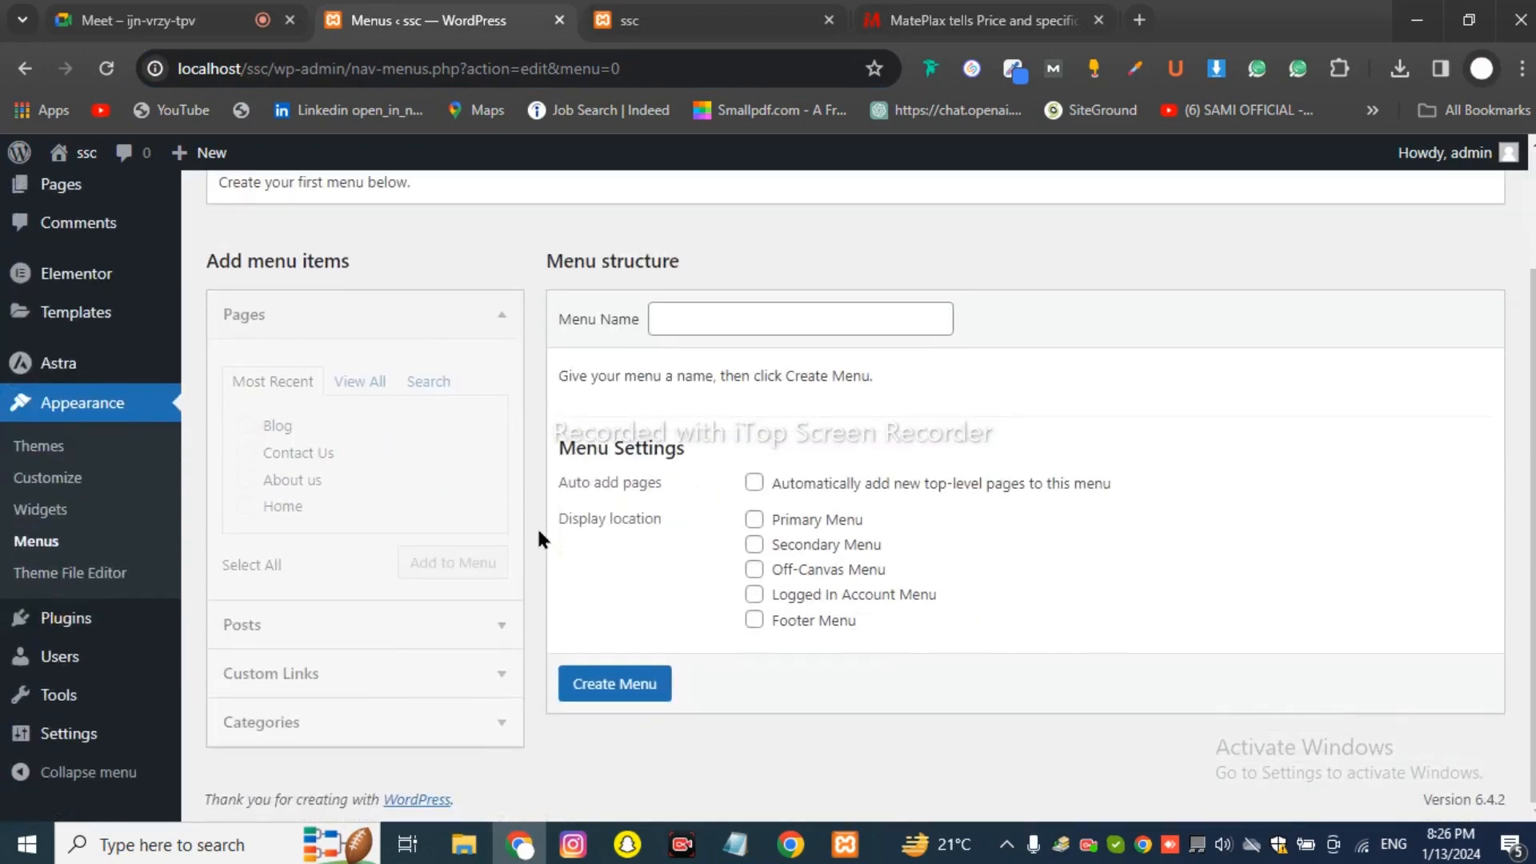
pyautogui.scroll(3, 538, 537)
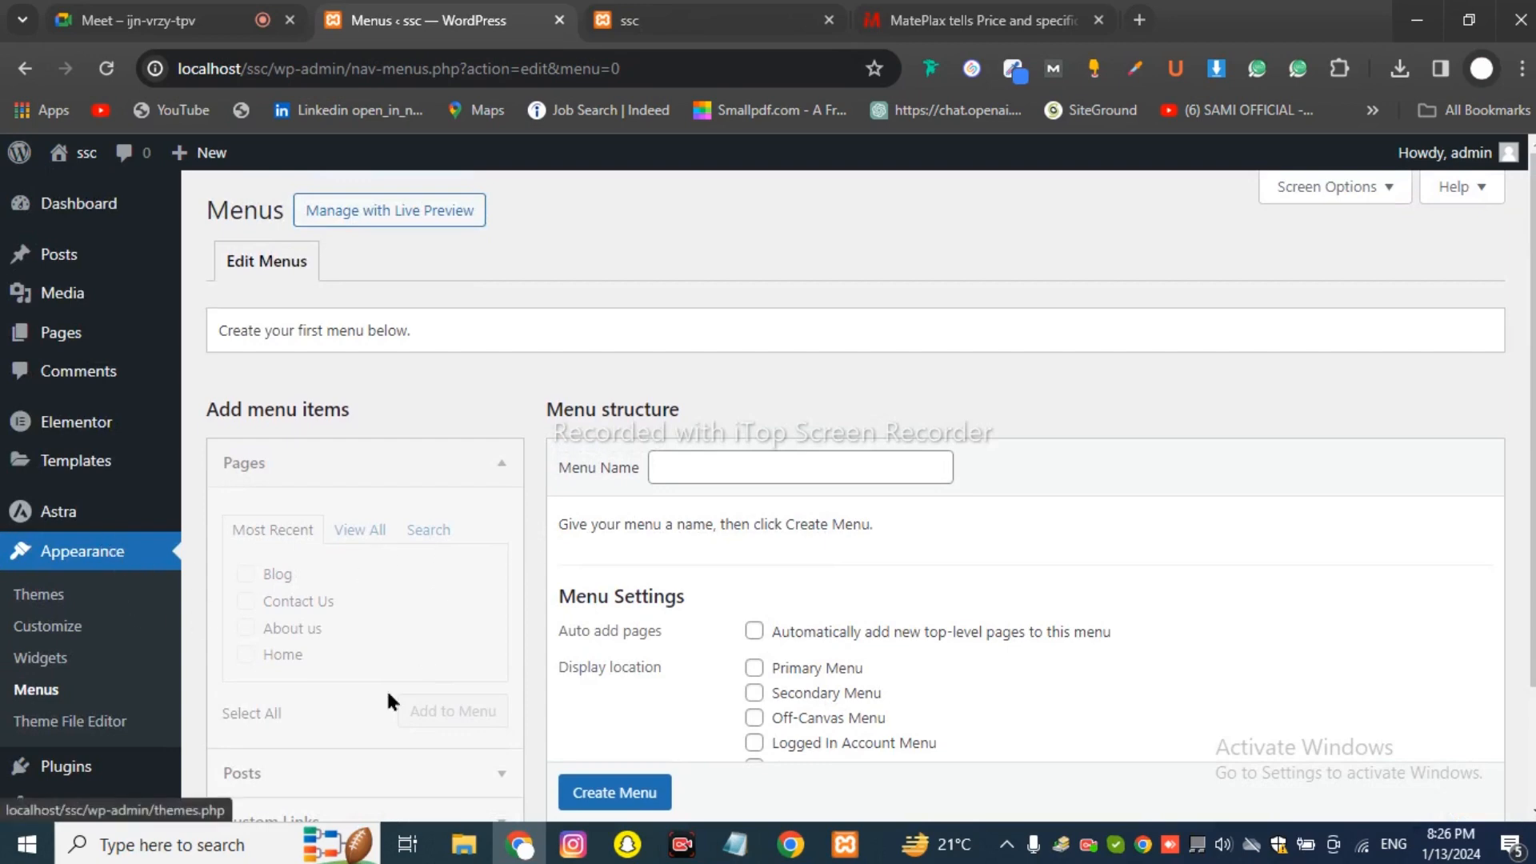
pyautogui.scroll(-3, 467, 616)
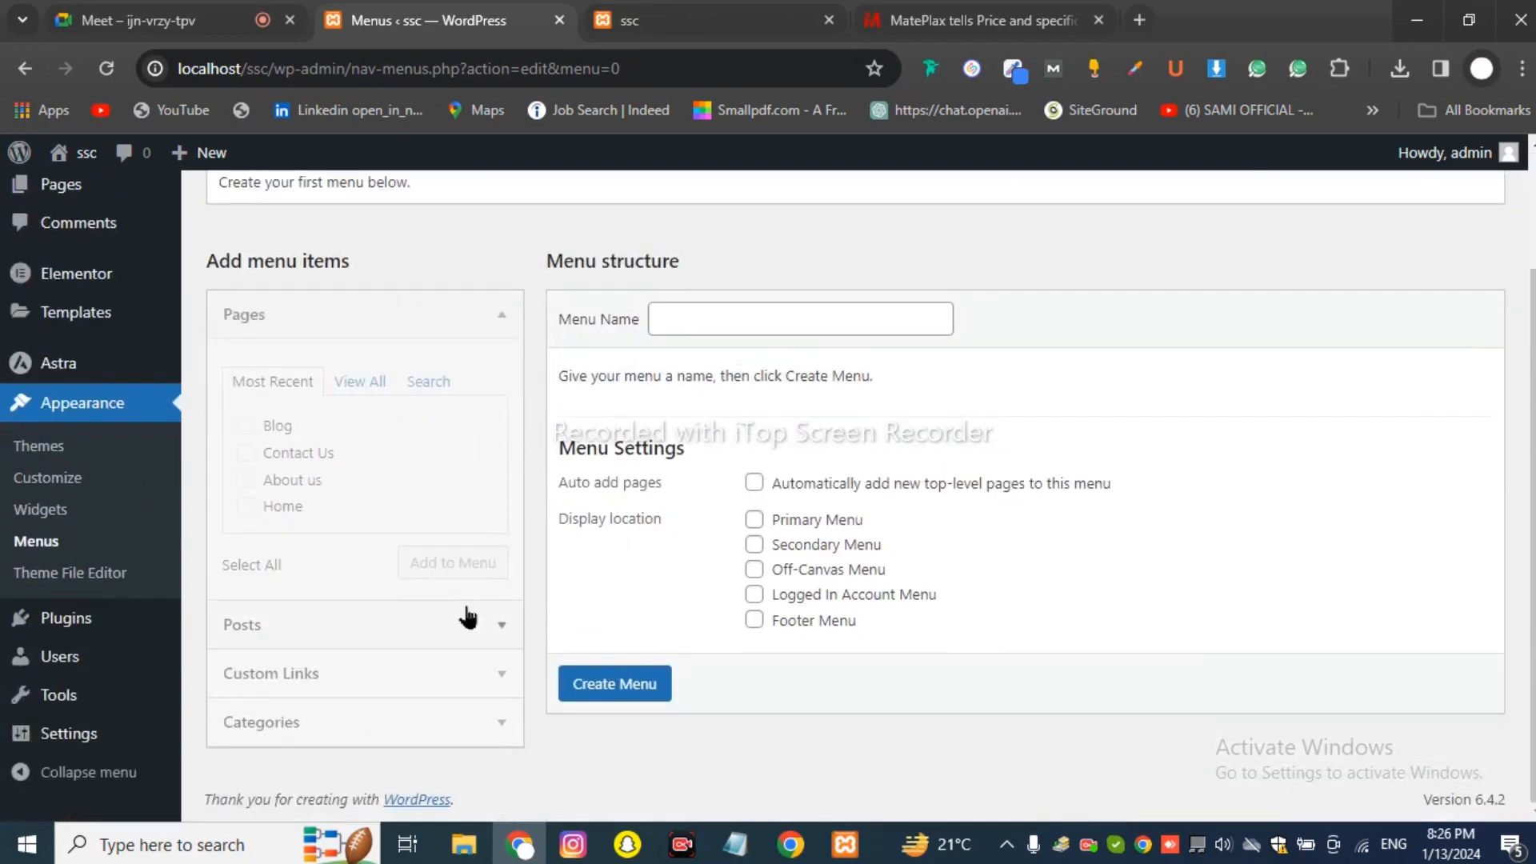
pyautogui.scroll(3, 468, 617)
pyautogui.click(185, 21)
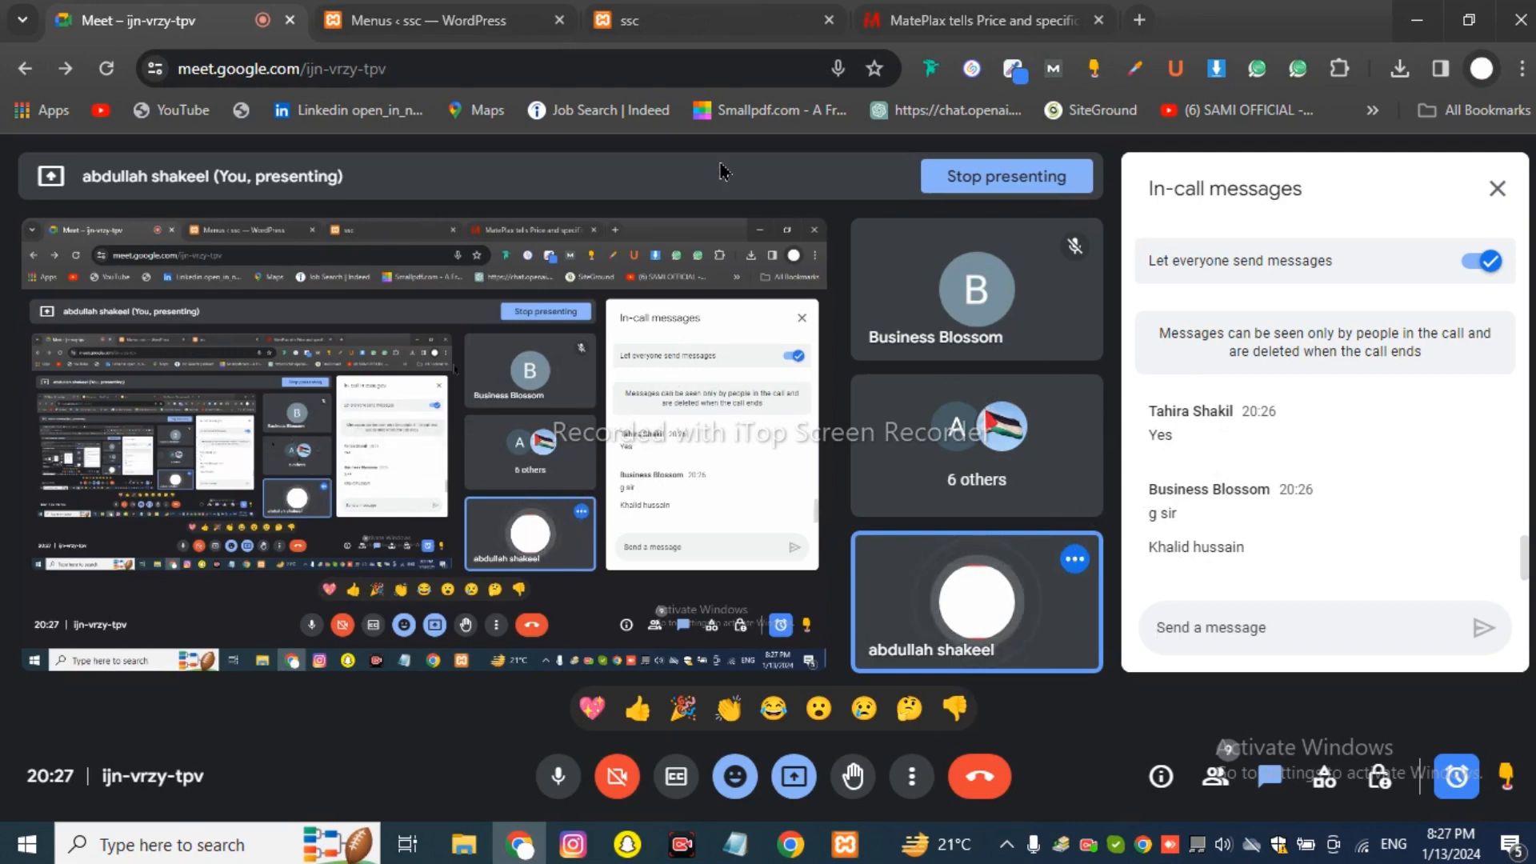
# Return to the Menus screen, glance at the MatePlax site, and come back to Menus.
pyautogui.click(468, 24)
pyautogui.scroll(-3, 607, 367)
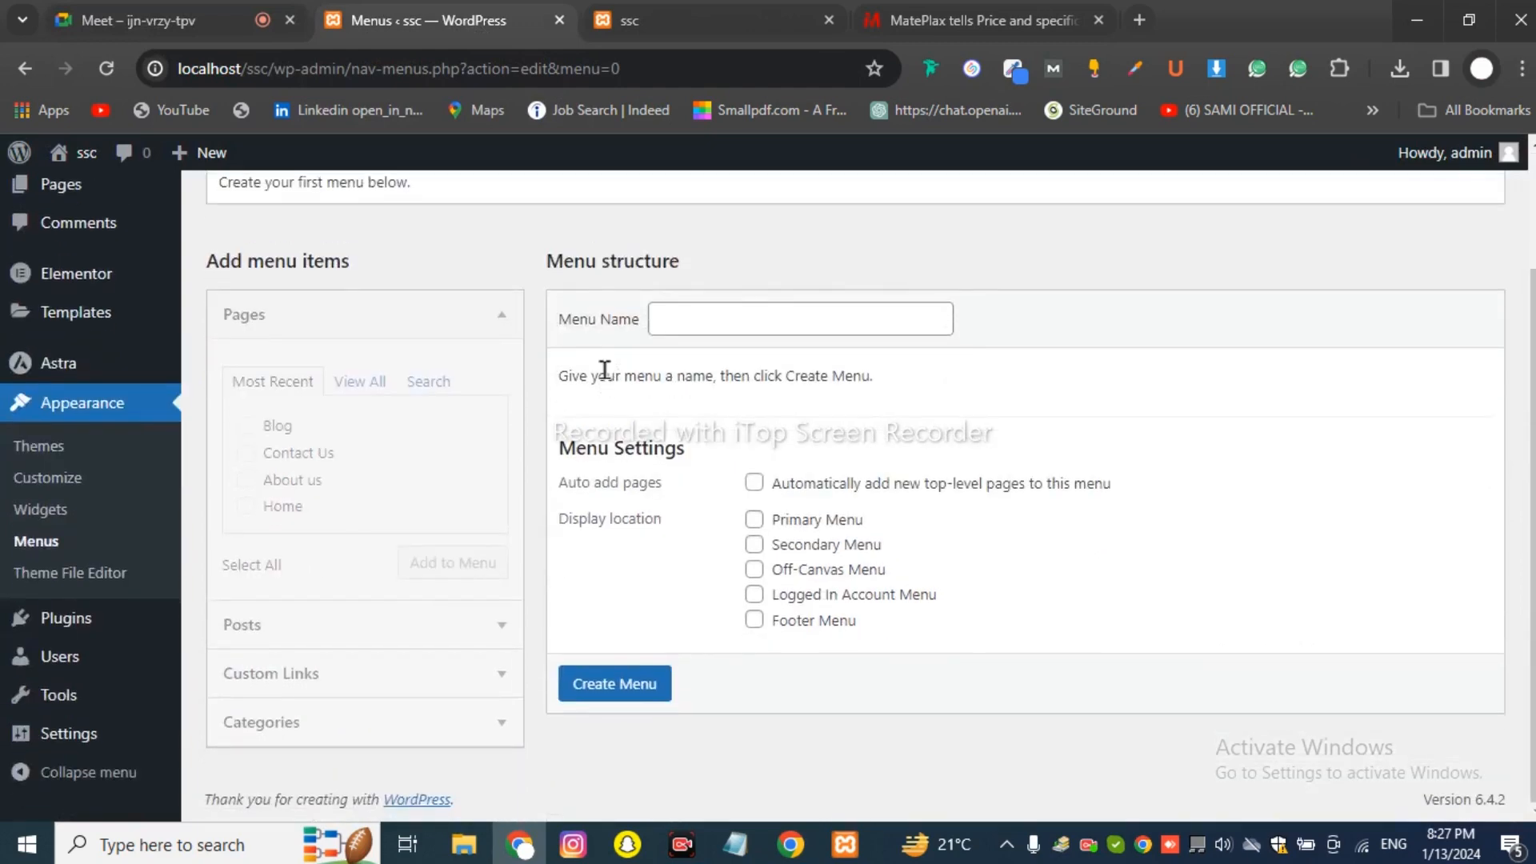
pyautogui.scroll(3, 604, 371)
pyautogui.moveTo(45, 333)
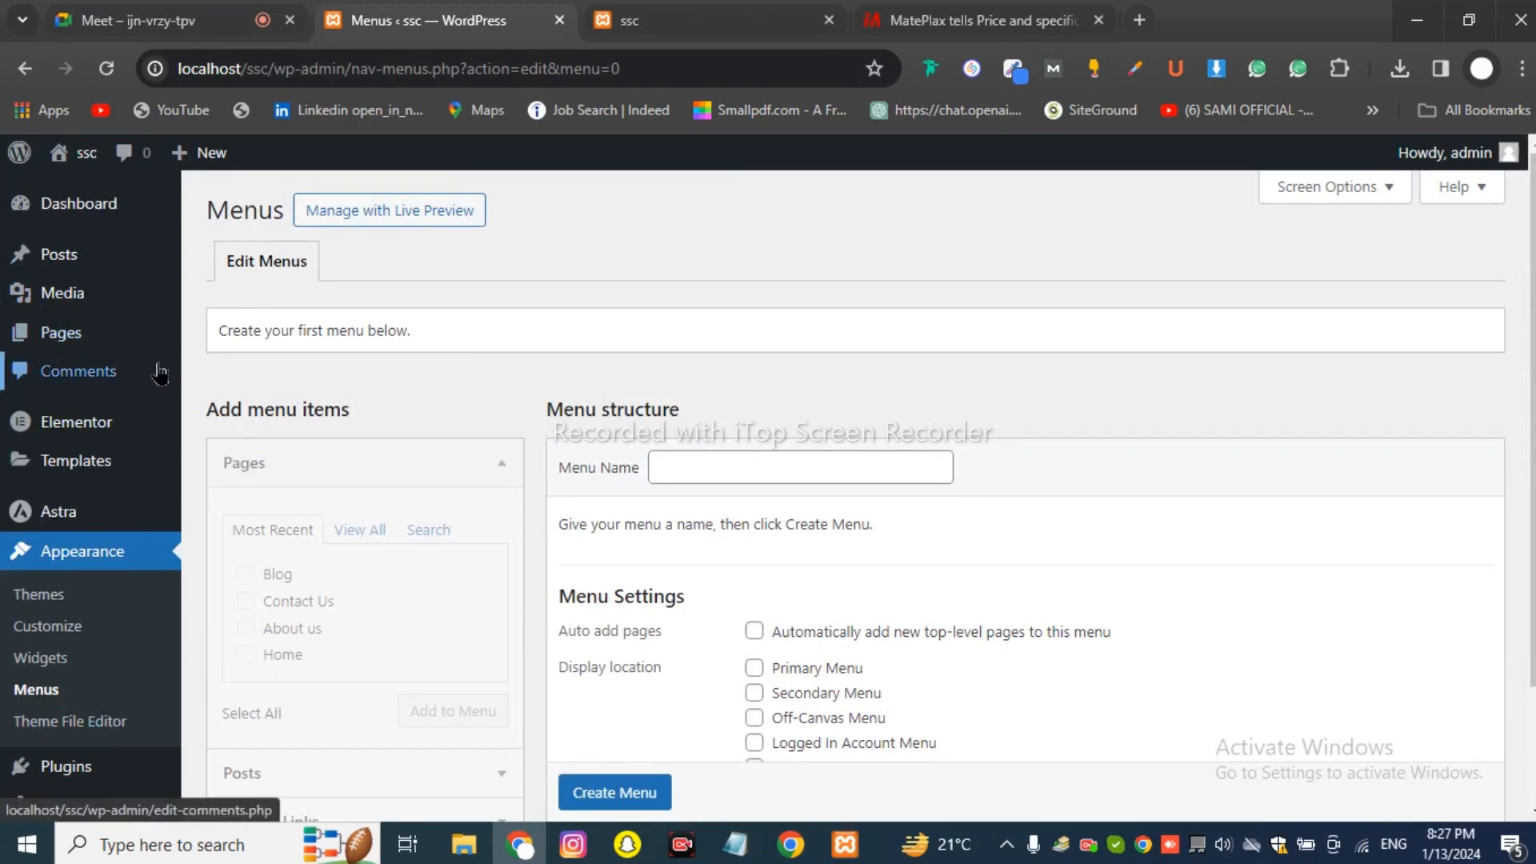
pyautogui.scroll(-2, 542, 360)
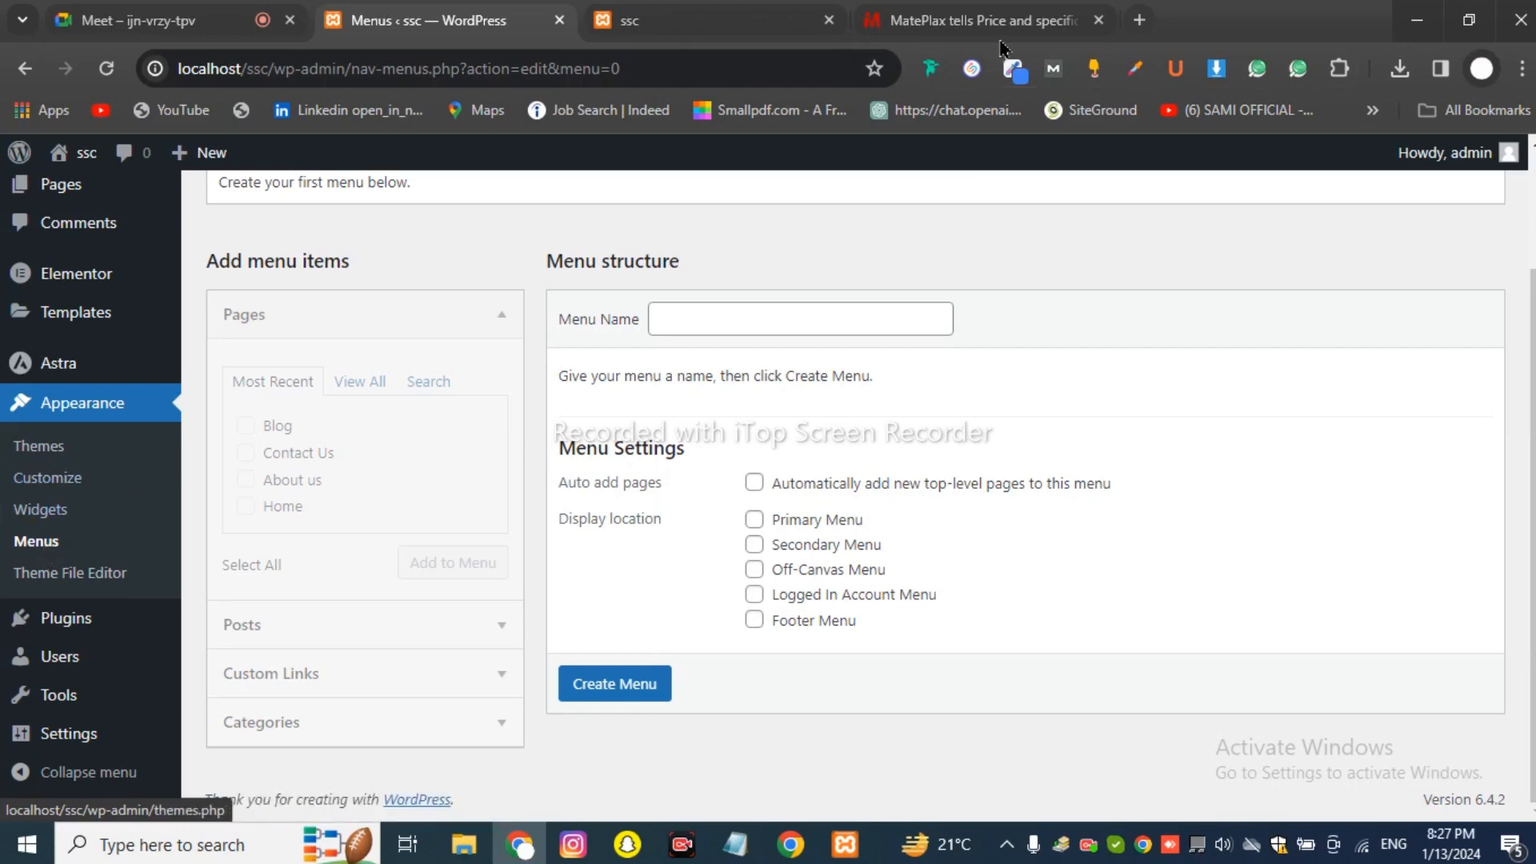
pyautogui.click(1018, 19)
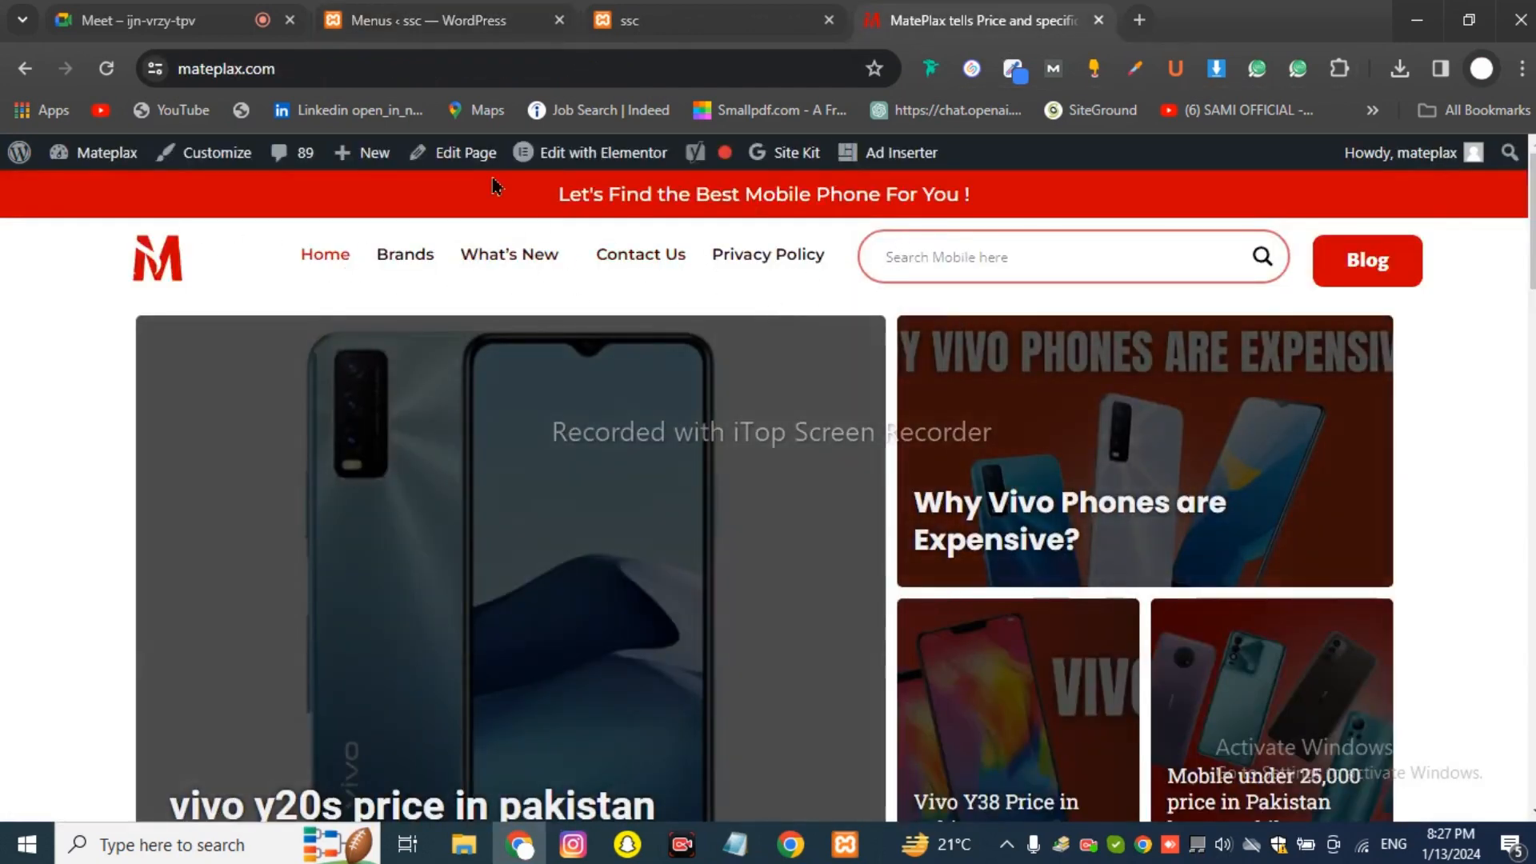
pyautogui.click(452, 11)
pyautogui.scroll(2, 651, 401)
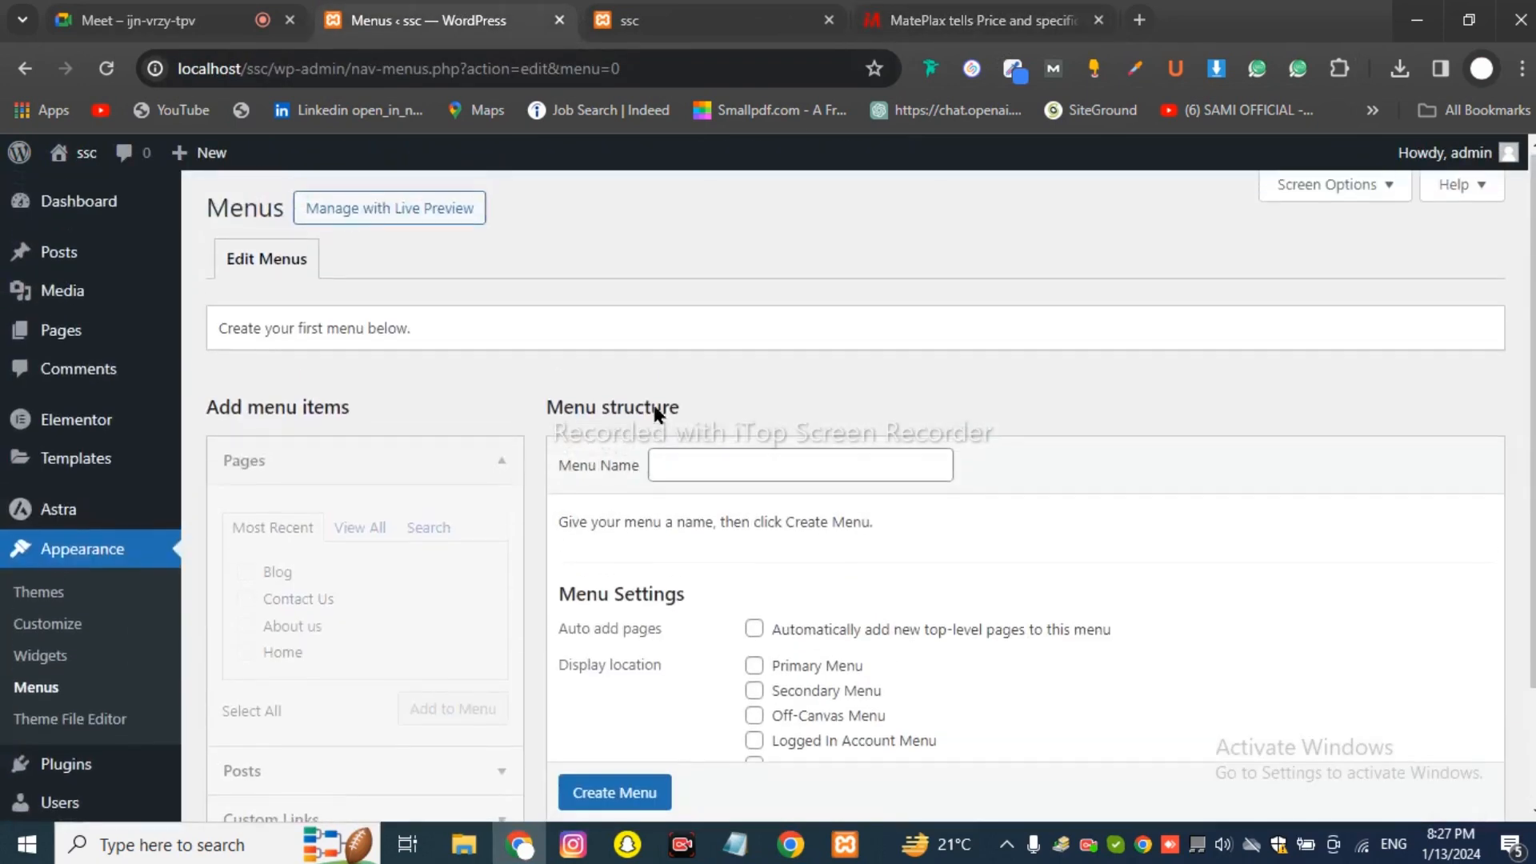
pyautogui.scroll(-2, 125, 564)
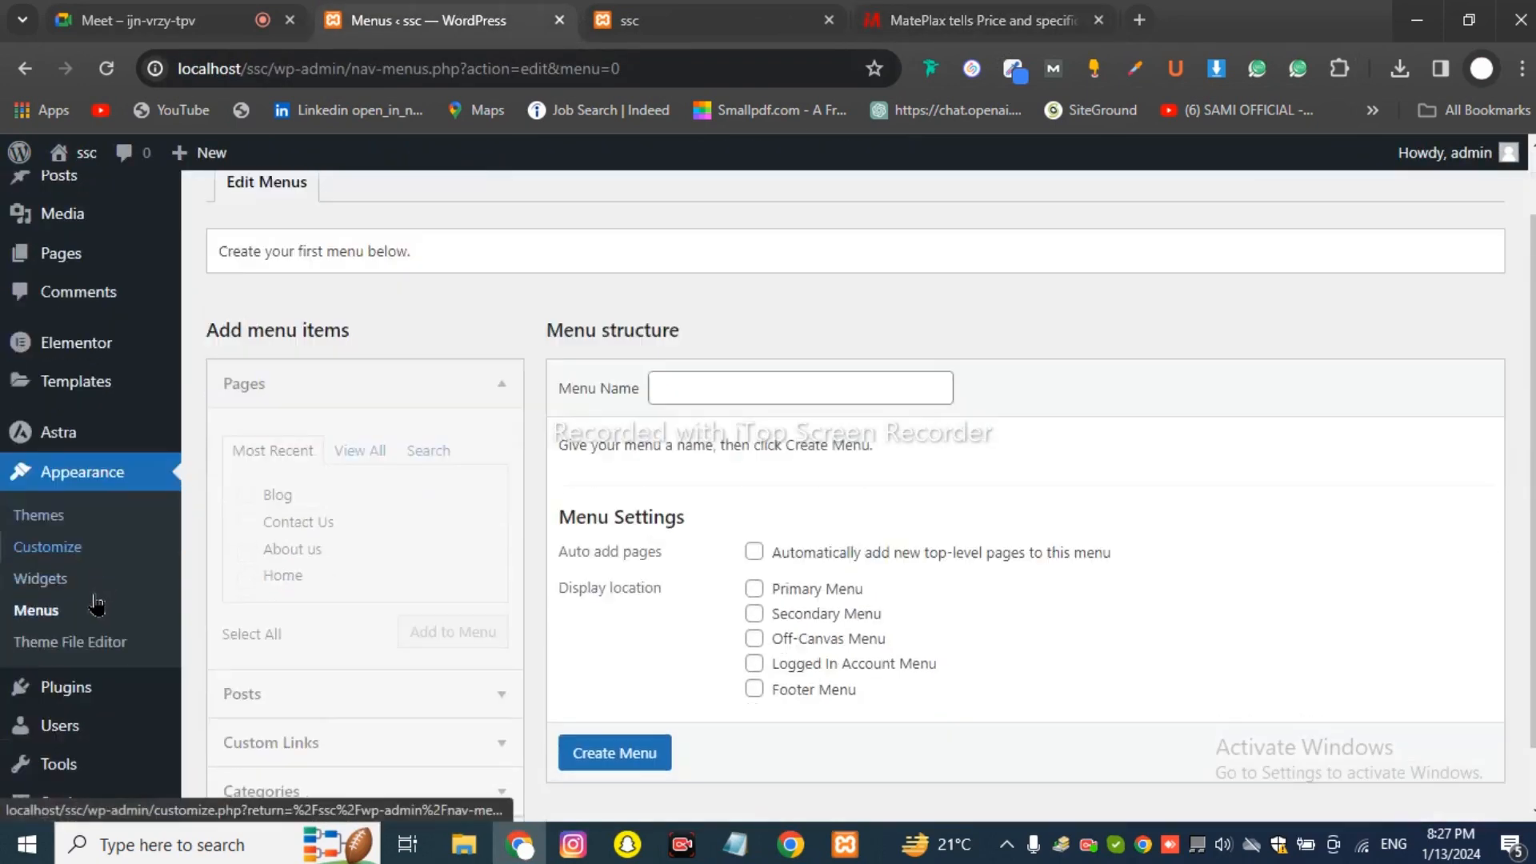
# Name the new menu HEADER and tick the Primary Menu display location.
pyautogui.click(756, 308)
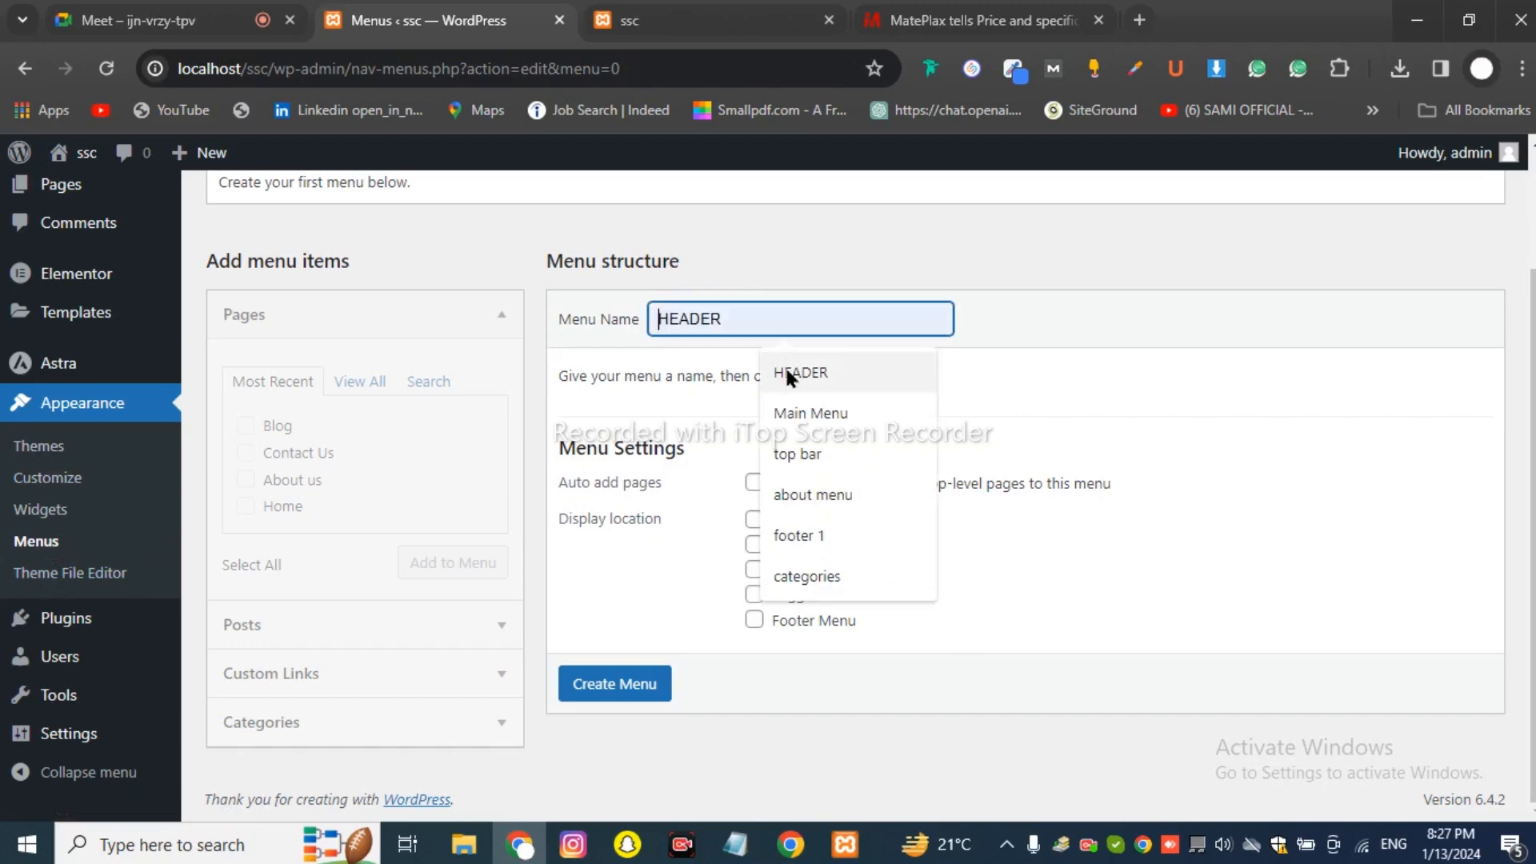
pyautogui.click(788, 375)
pyautogui.moveTo(568, 326); pyautogui.dragTo(628, 327)
pyautogui.click(672, 315)
pyautogui.click(754, 313)
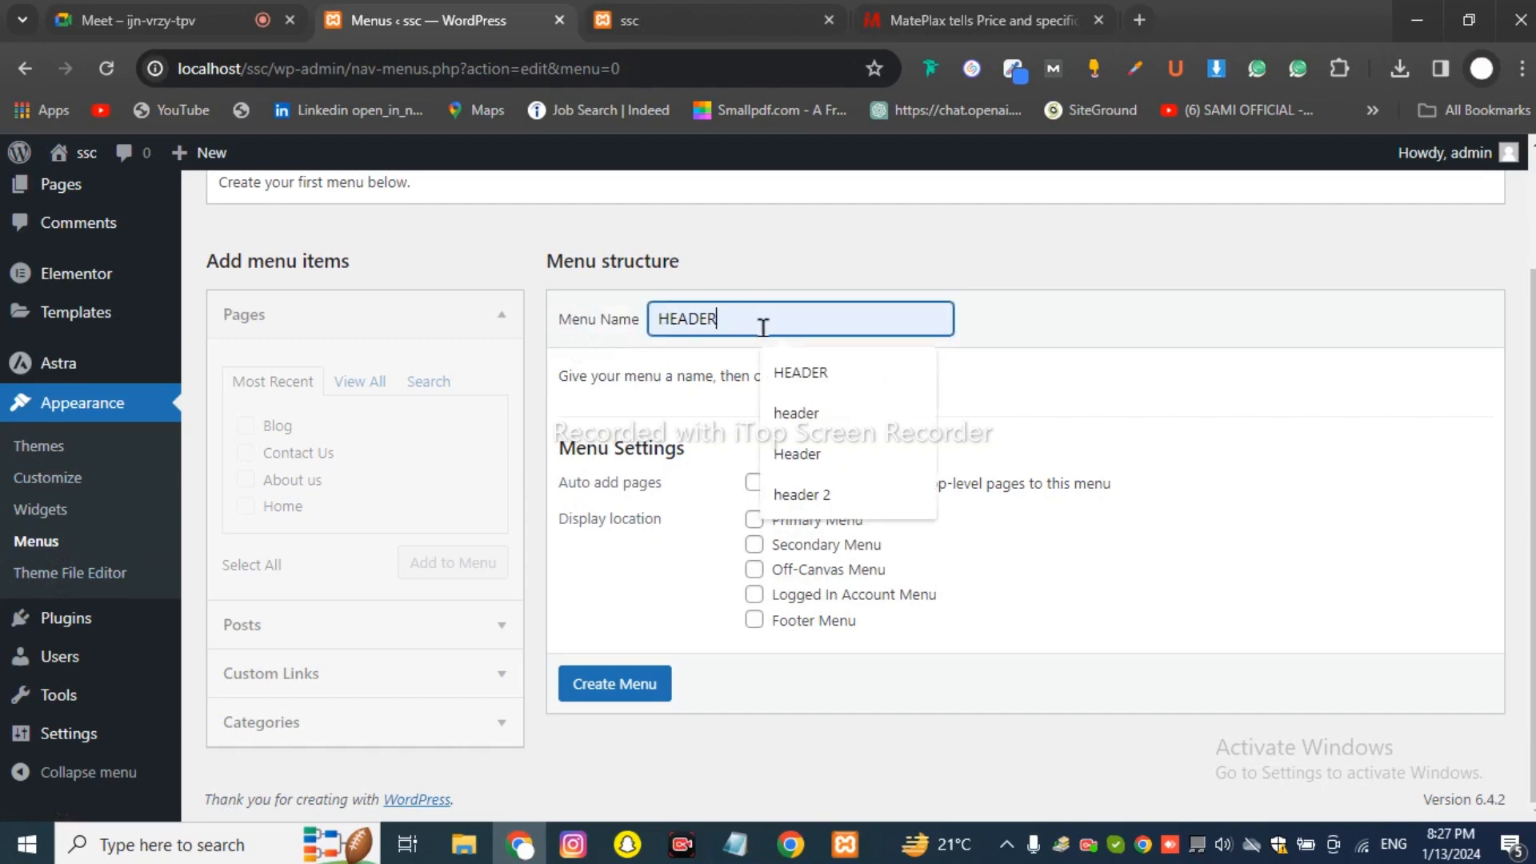
pyautogui.click(699, 430)
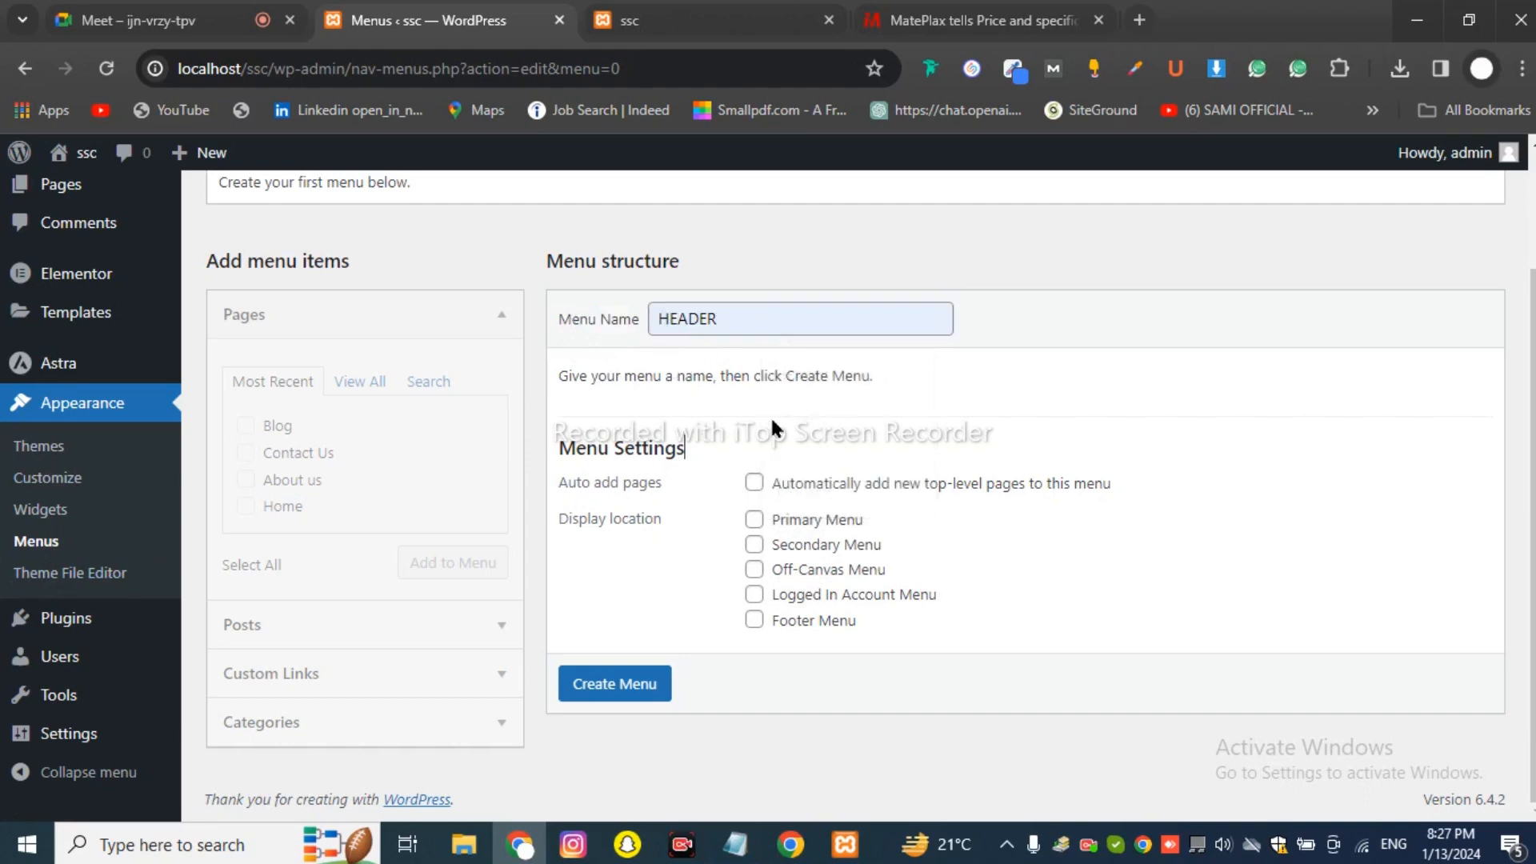
pyautogui.click(754, 522)
# Compare against MatePlax and the live header, then create the HEADER menu.
pyautogui.click(973, 20)
pyautogui.scroll(-15, 854, 501)
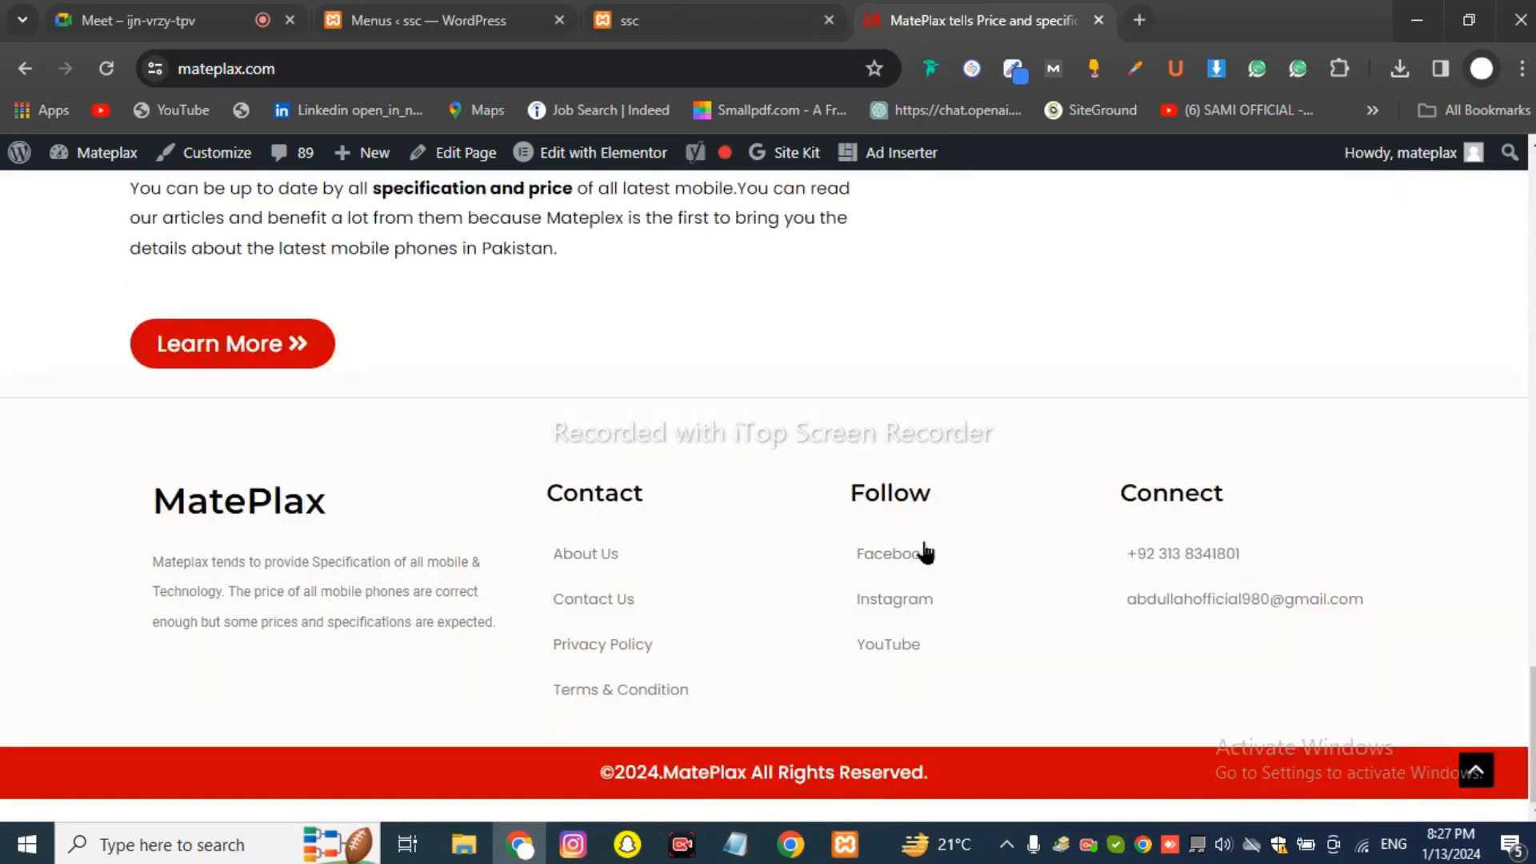
pyautogui.click(670, 32)
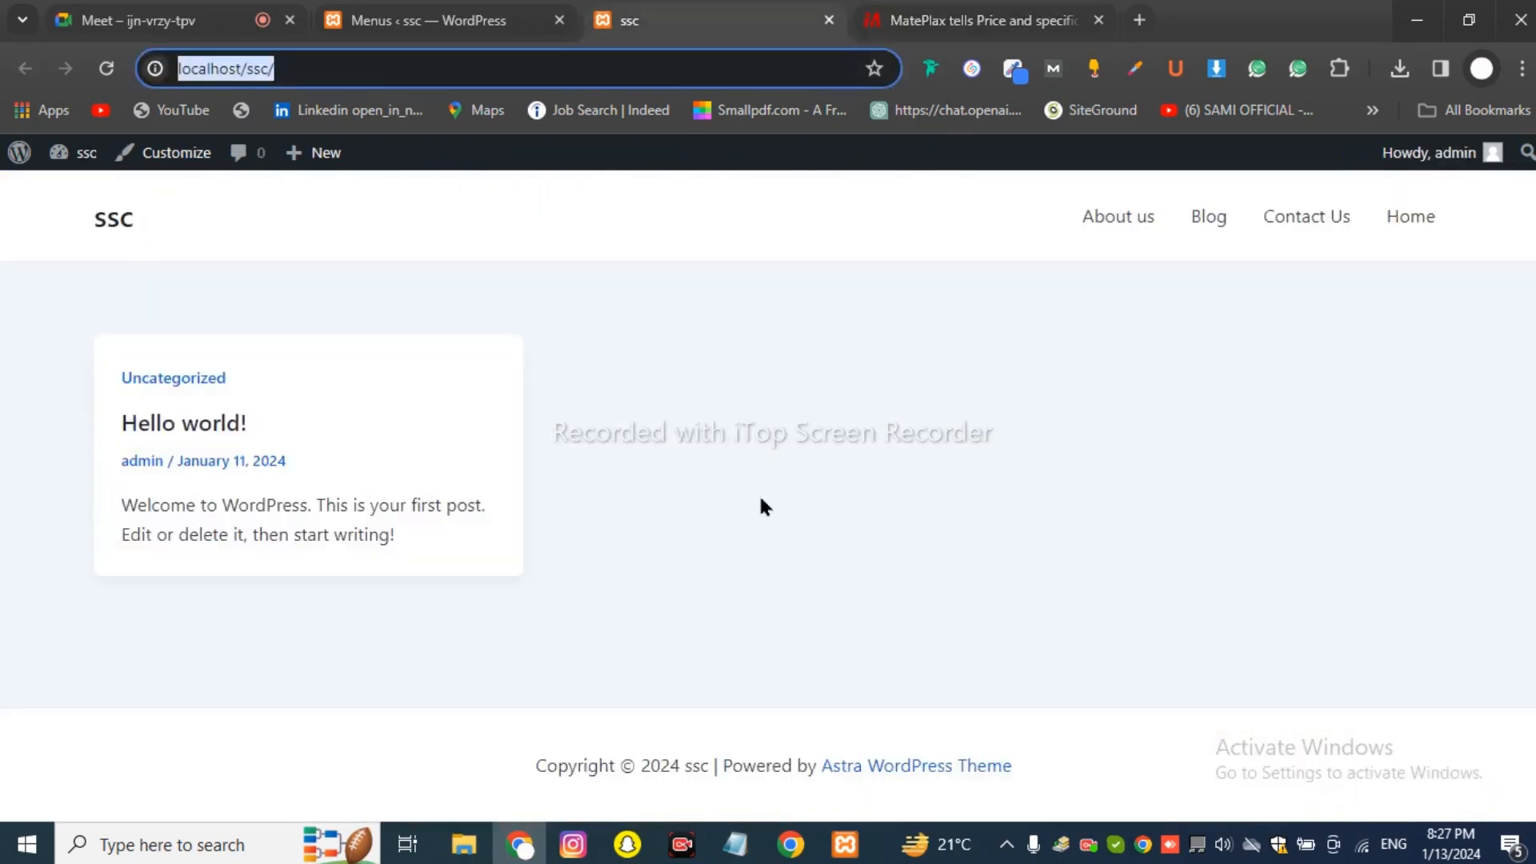
pyautogui.click(442, 32)
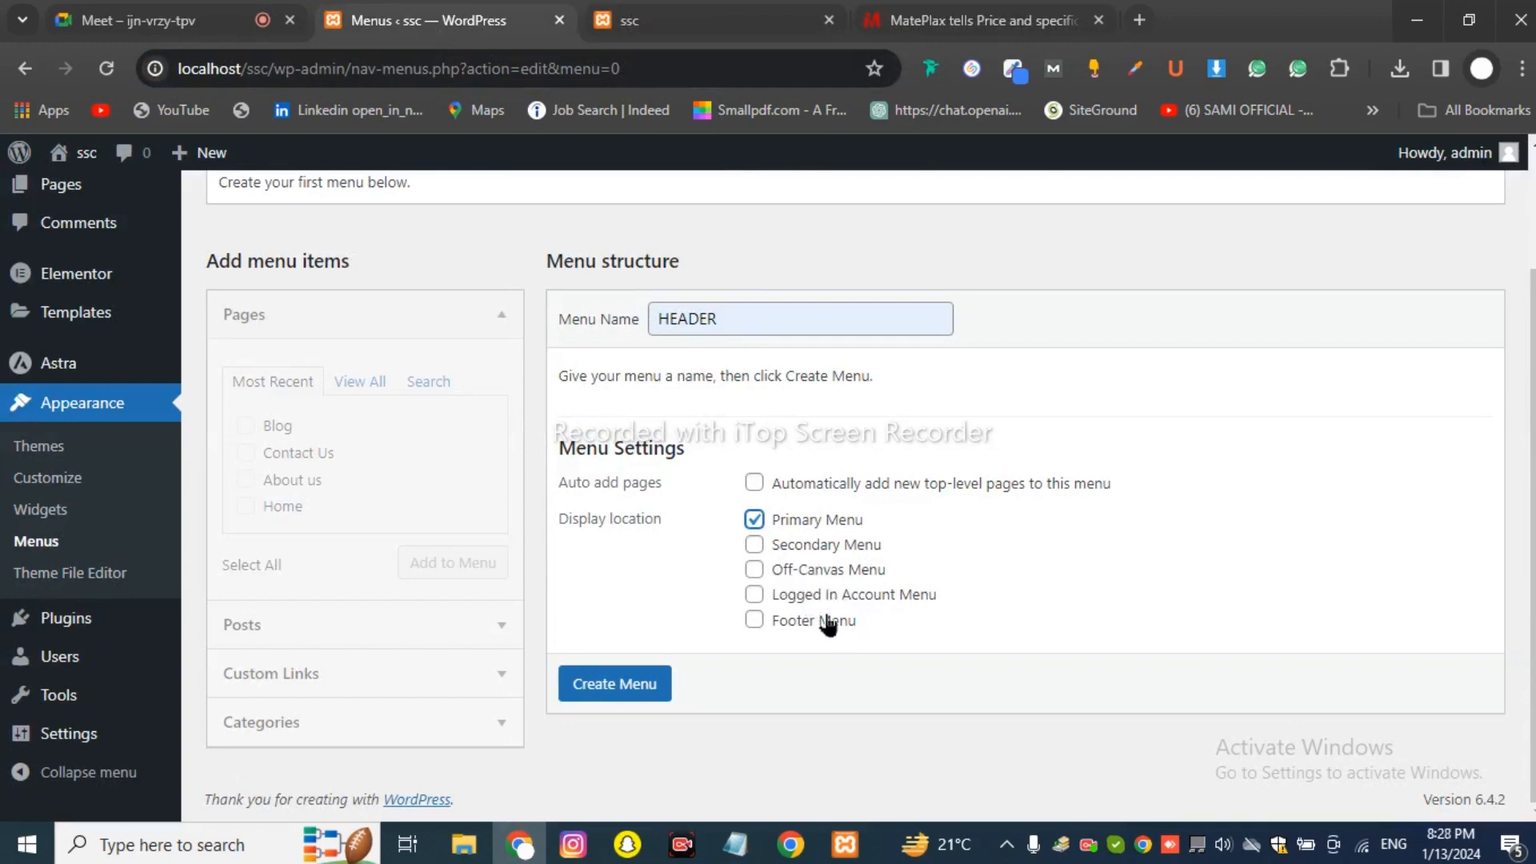
pyautogui.click(753, 482)
pyautogui.moveTo(594, 483); pyautogui.dragTo(727, 505)
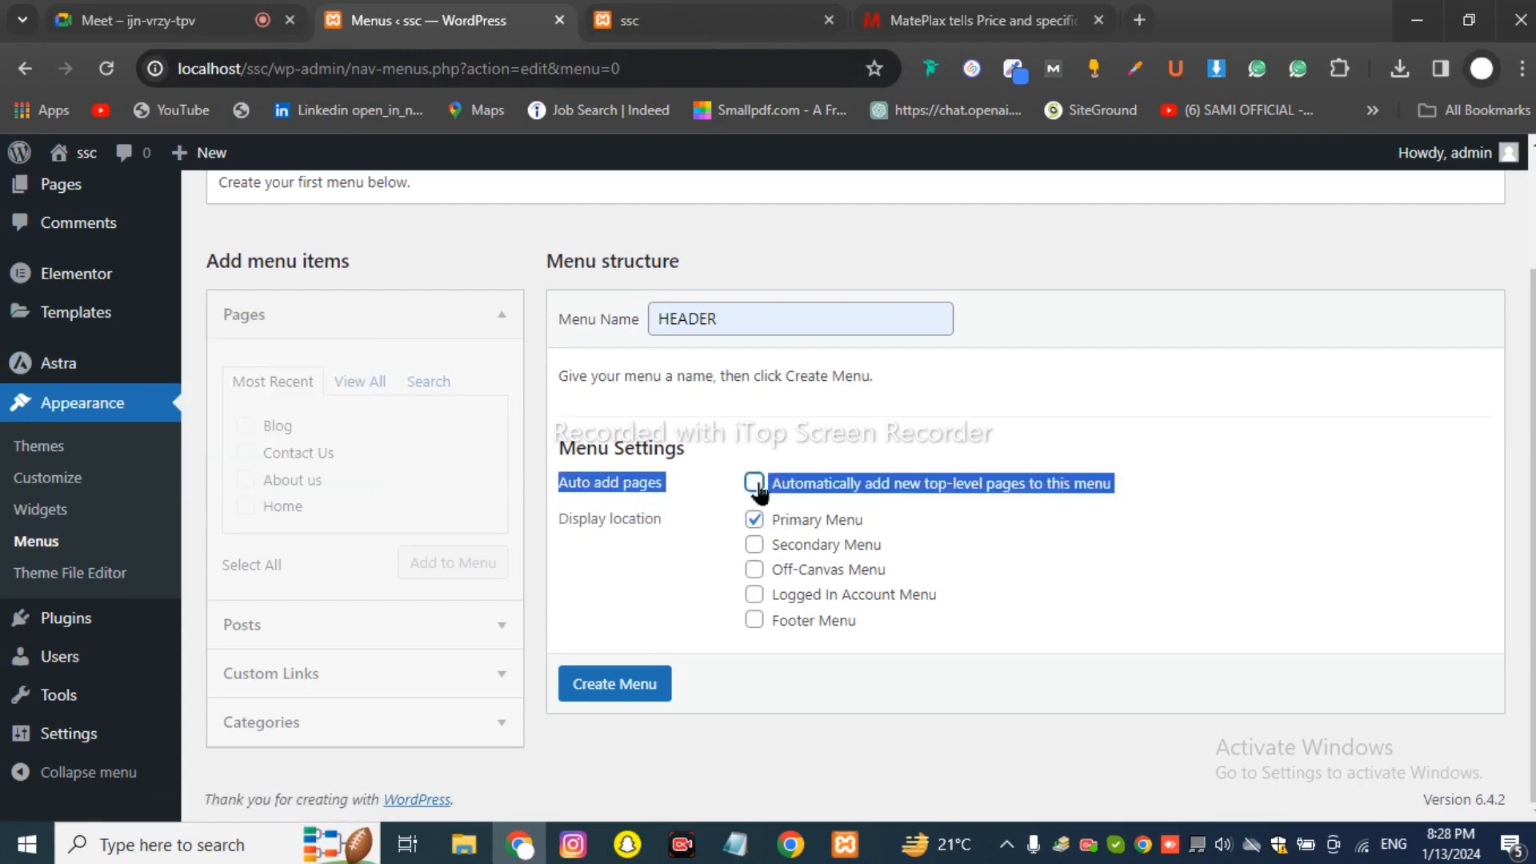
pyautogui.click(794, 462)
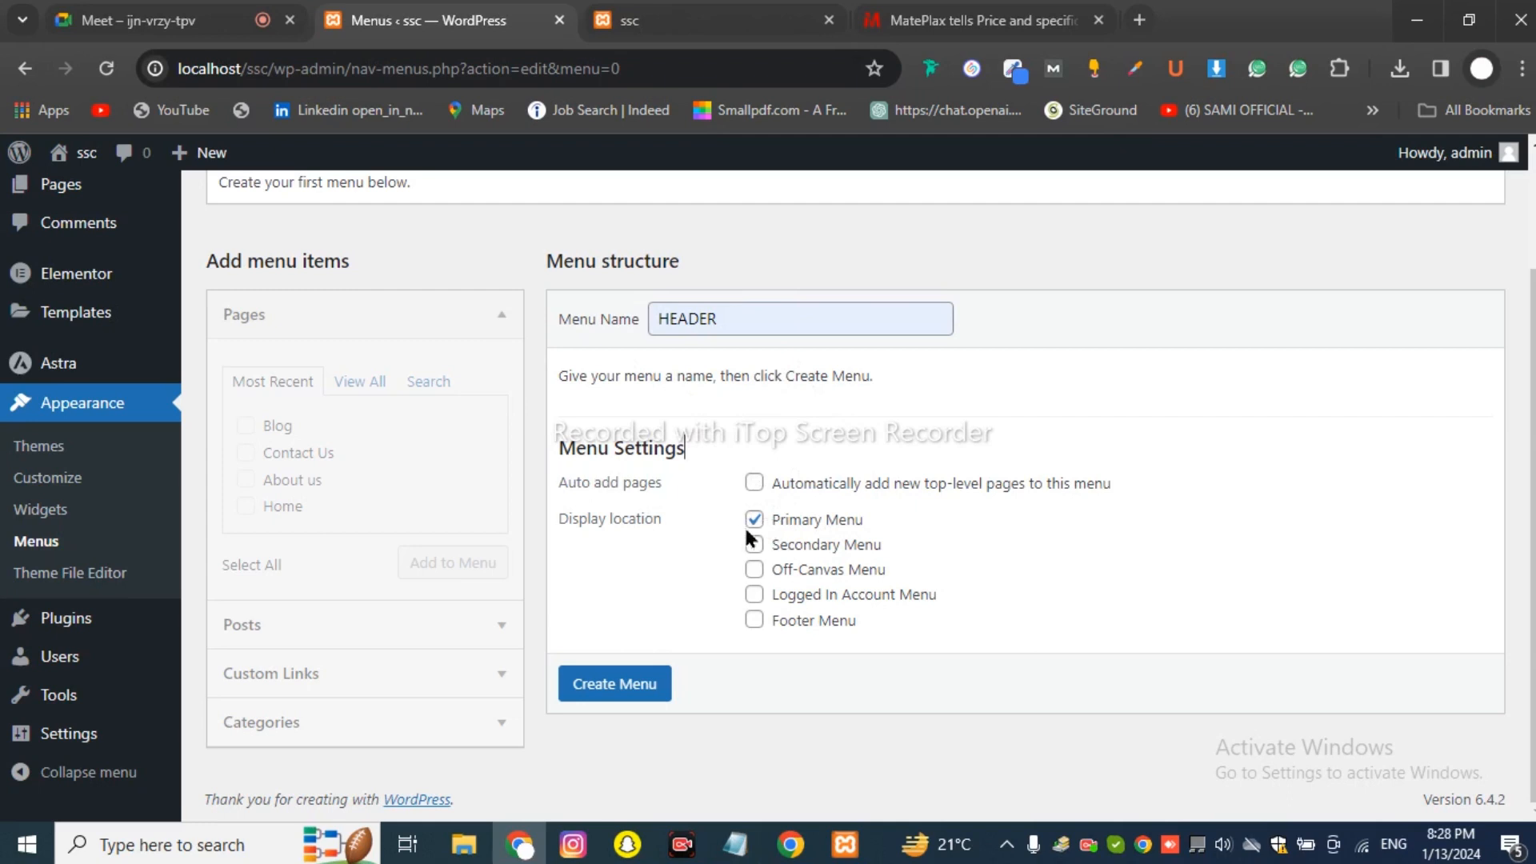
pyautogui.click(705, 318)
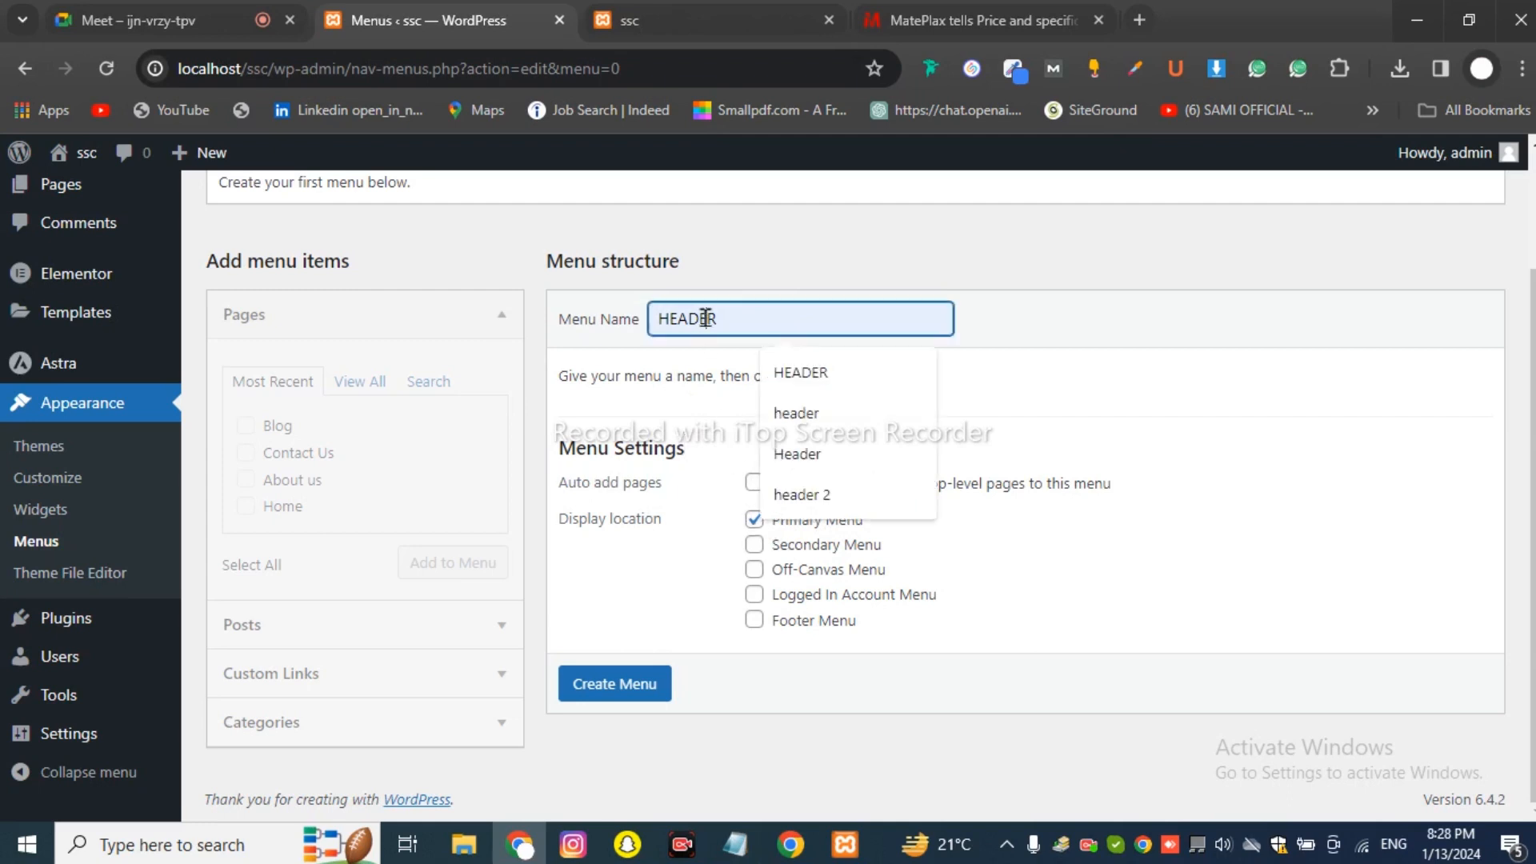
pyautogui.click(606, 695)
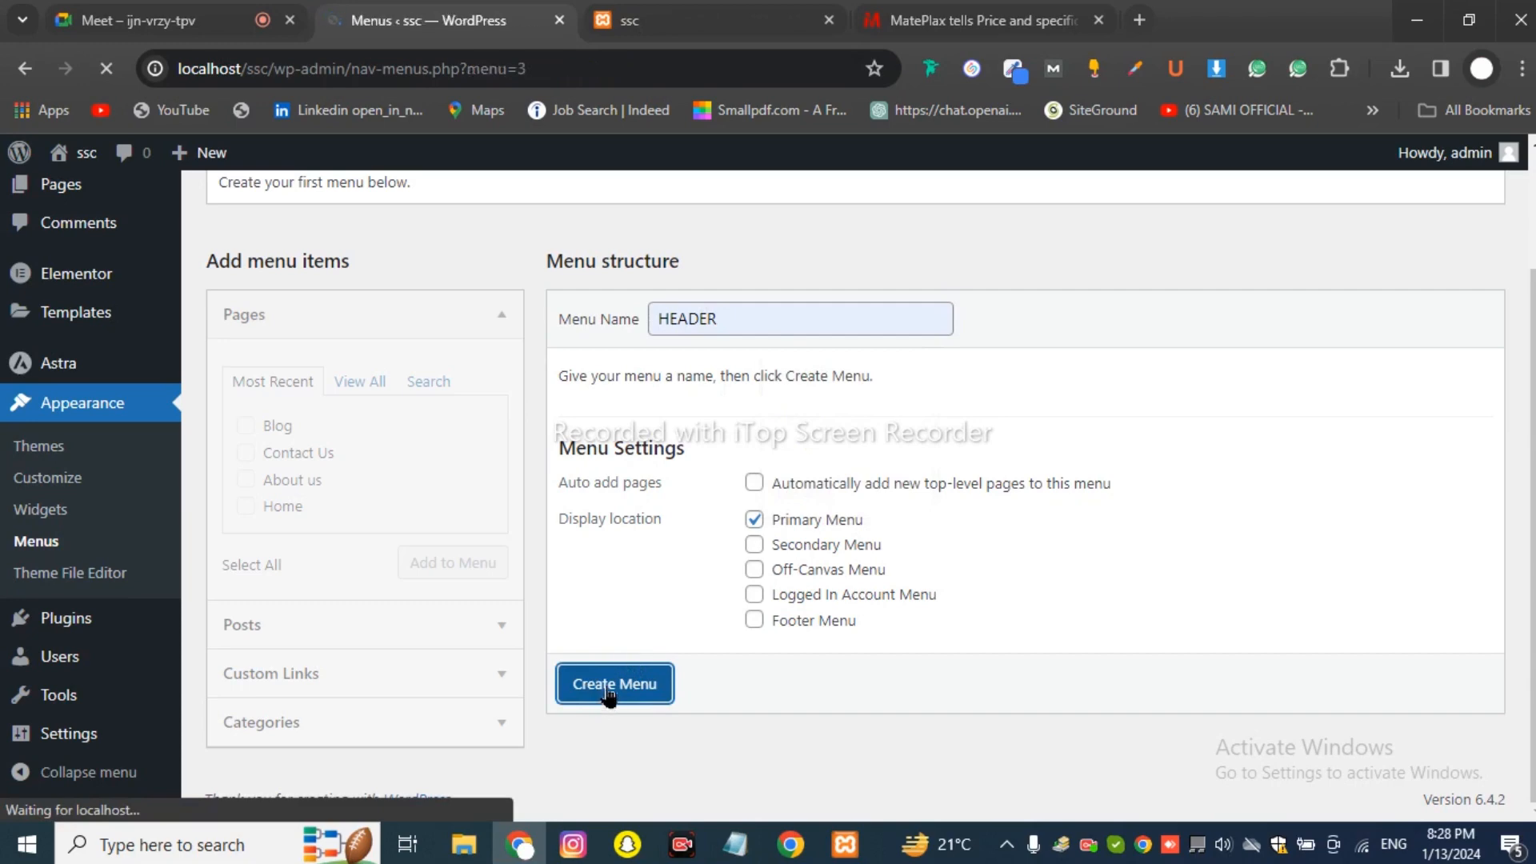
# Browse the Pages panel's View All and Most Recent lists, then collapse Pages.
pyautogui.scroll(-2, 728, 545)
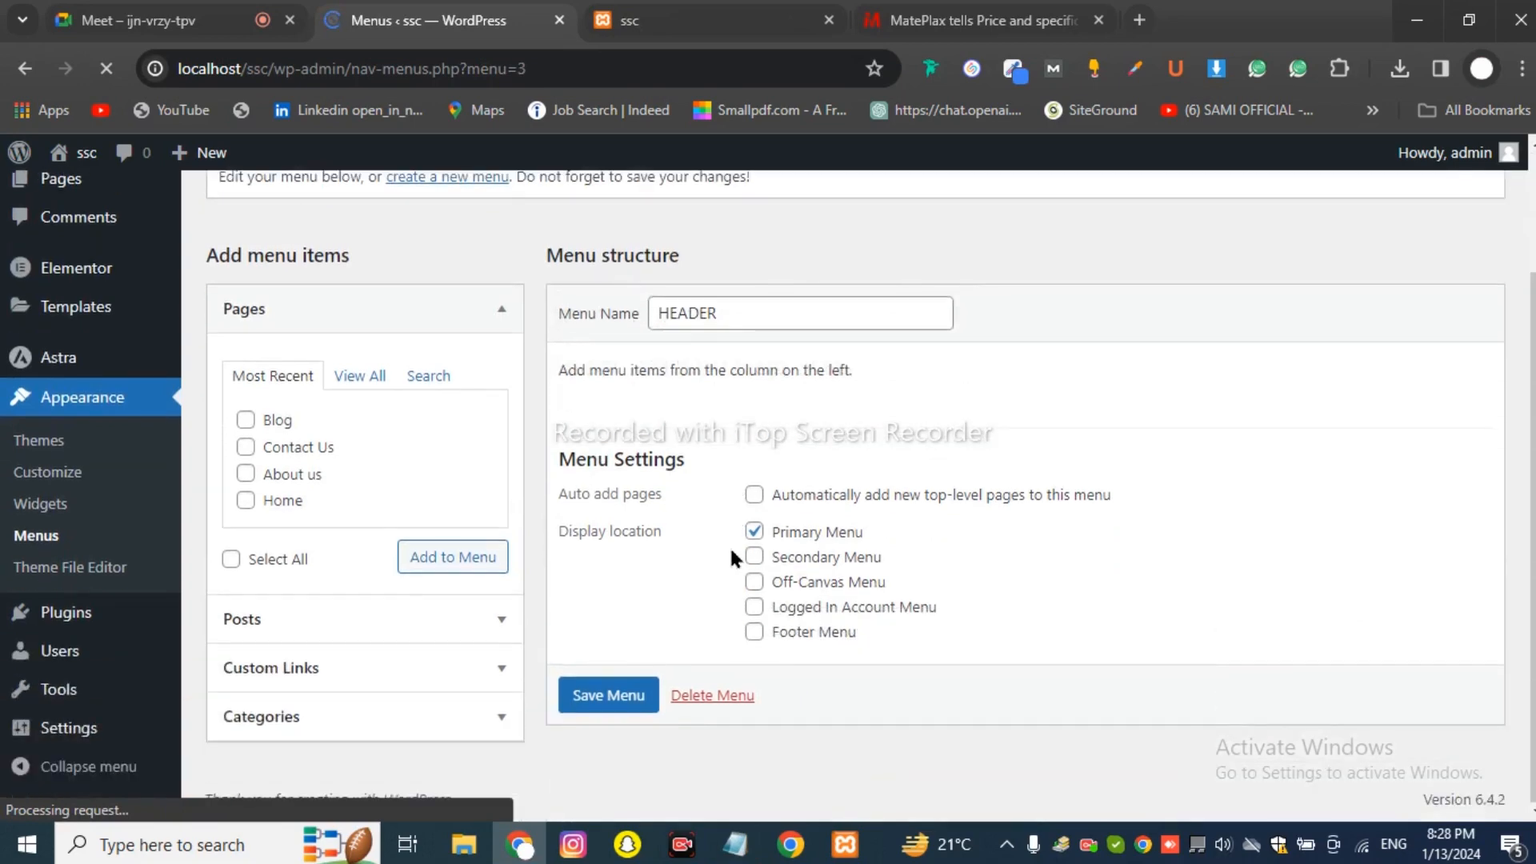
pyautogui.scroll(2, 680, 540)
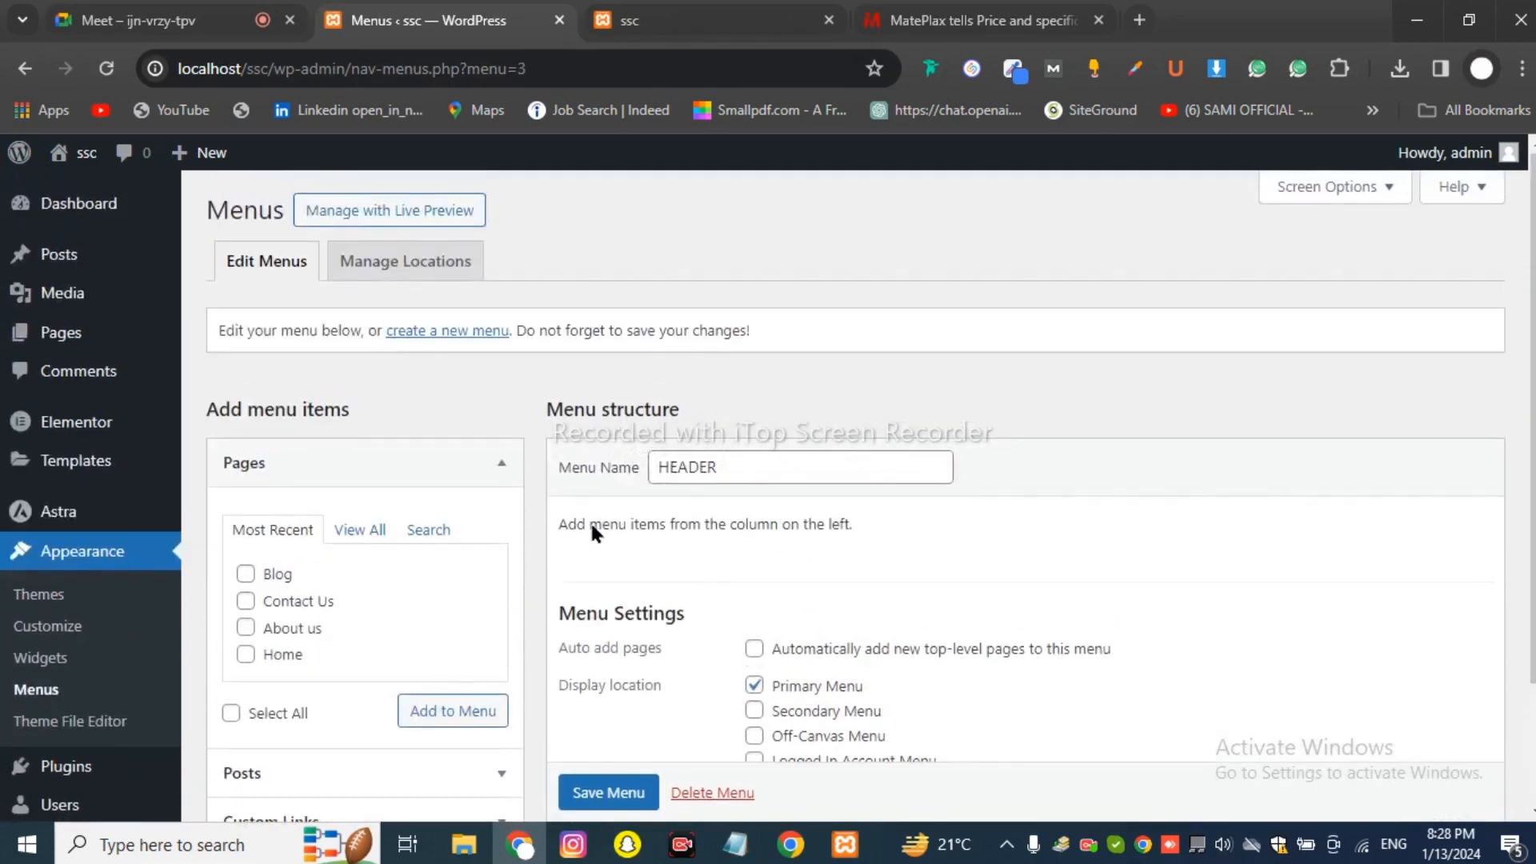
pyautogui.scroll(-3, 684, 481)
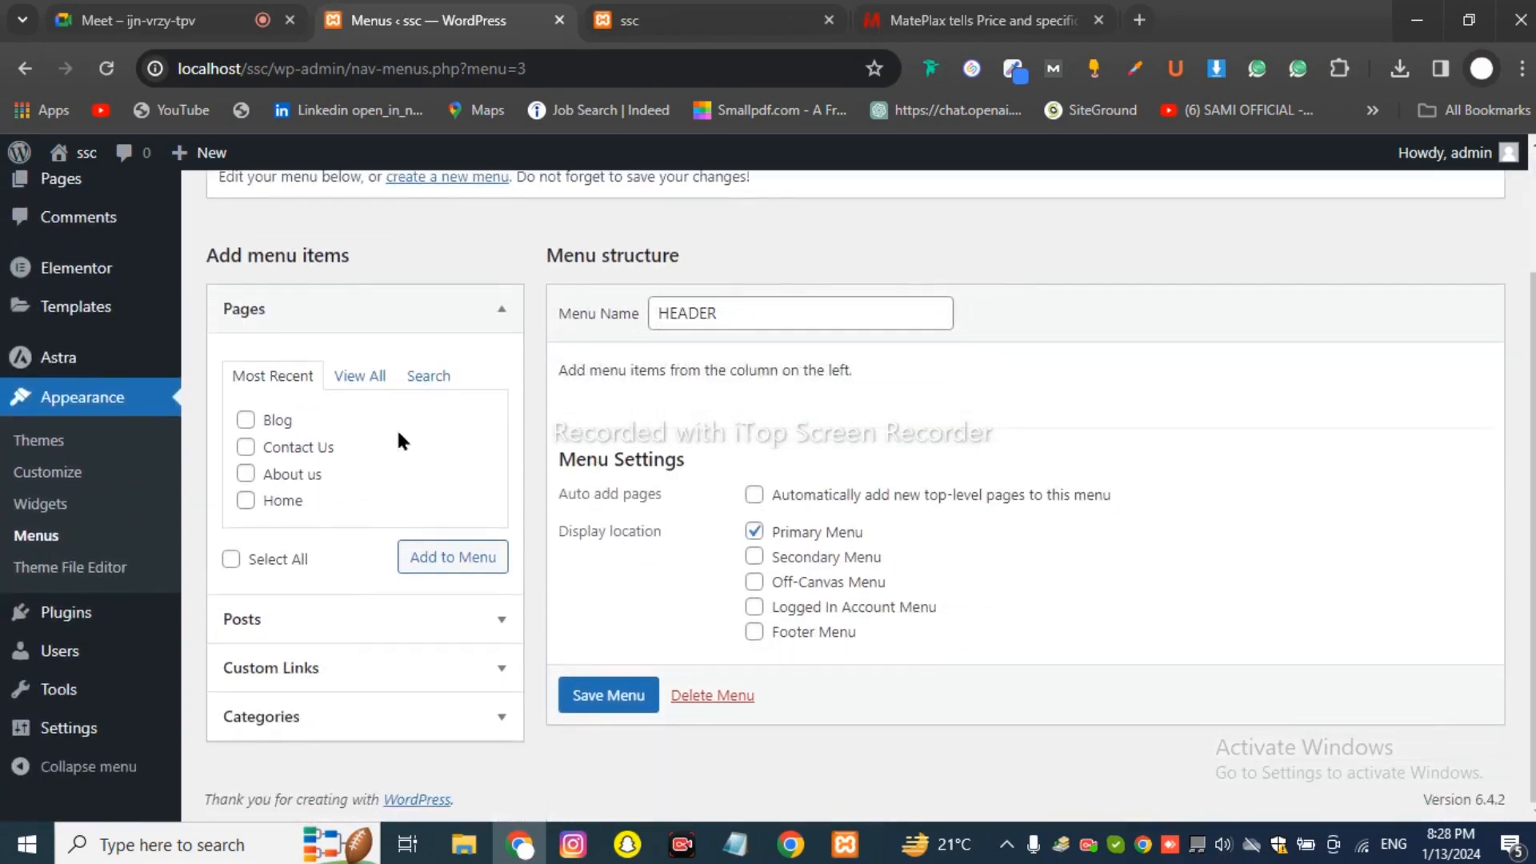
pyautogui.click(361, 376)
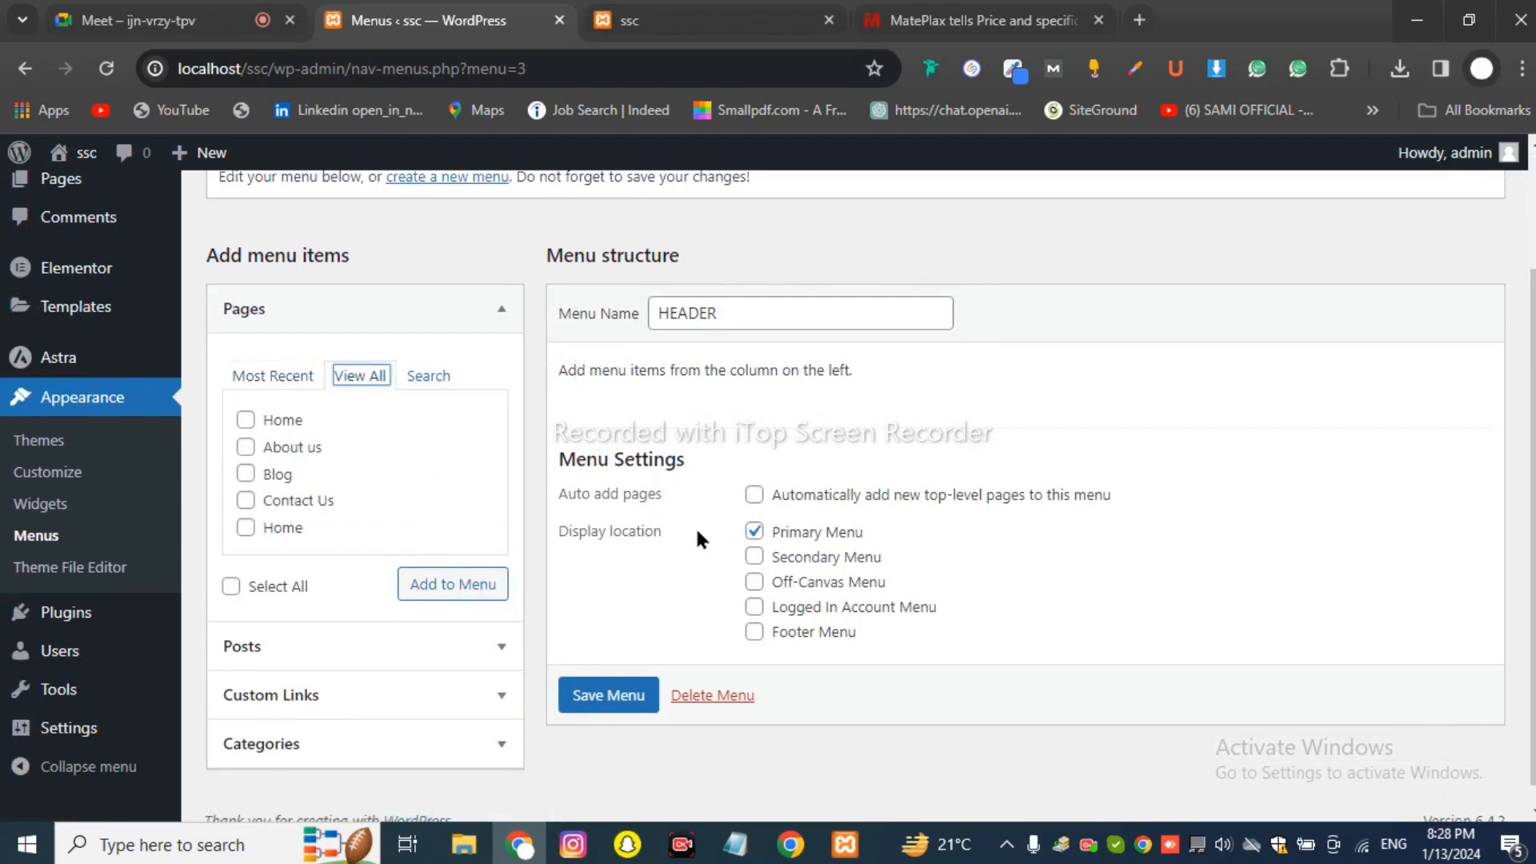
pyautogui.click(269, 378)
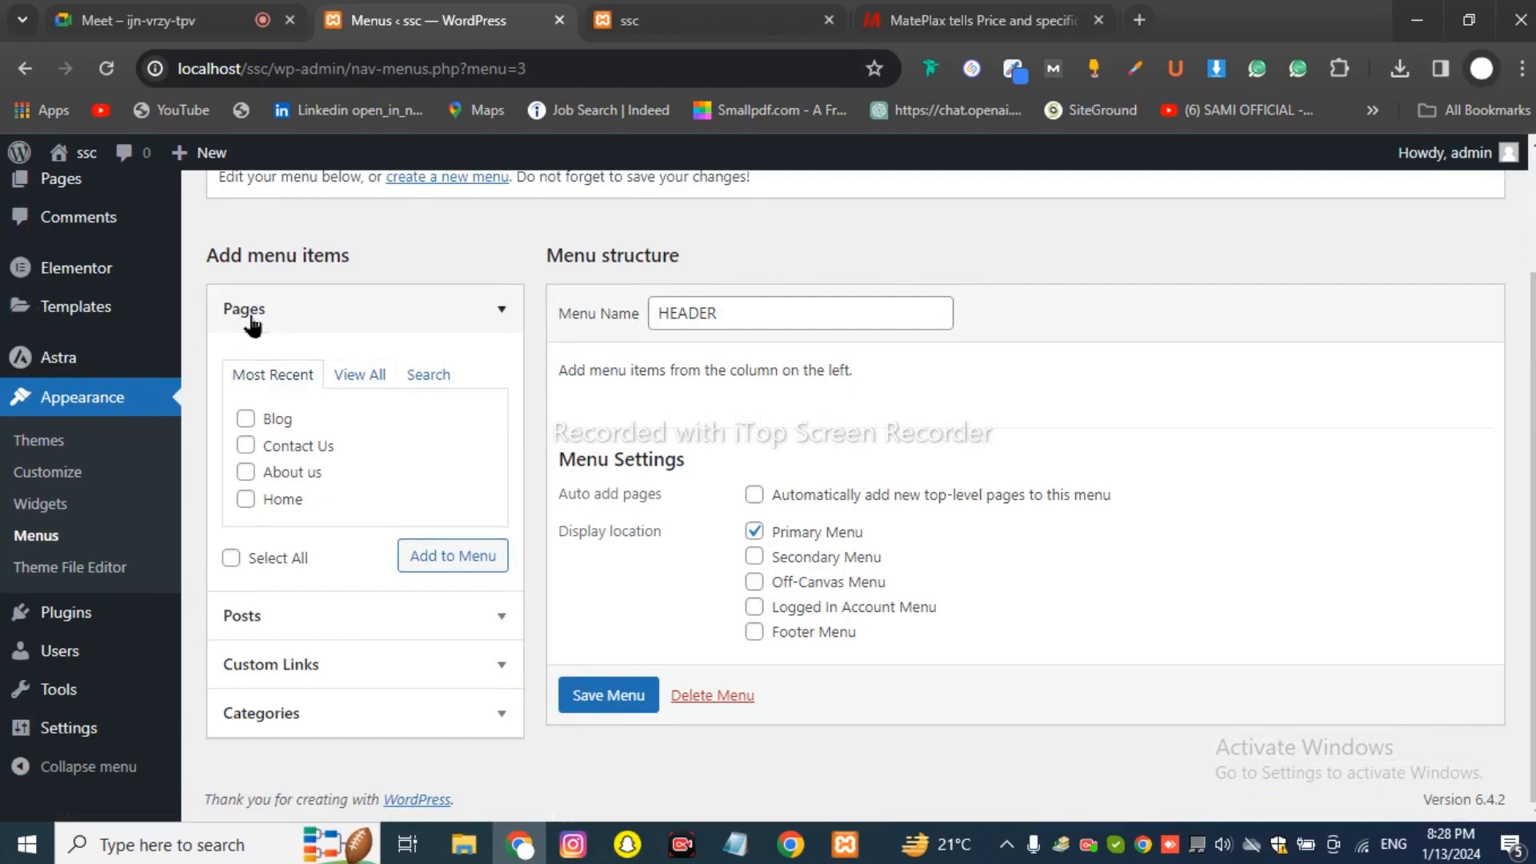
pyautogui.click(255, 315)
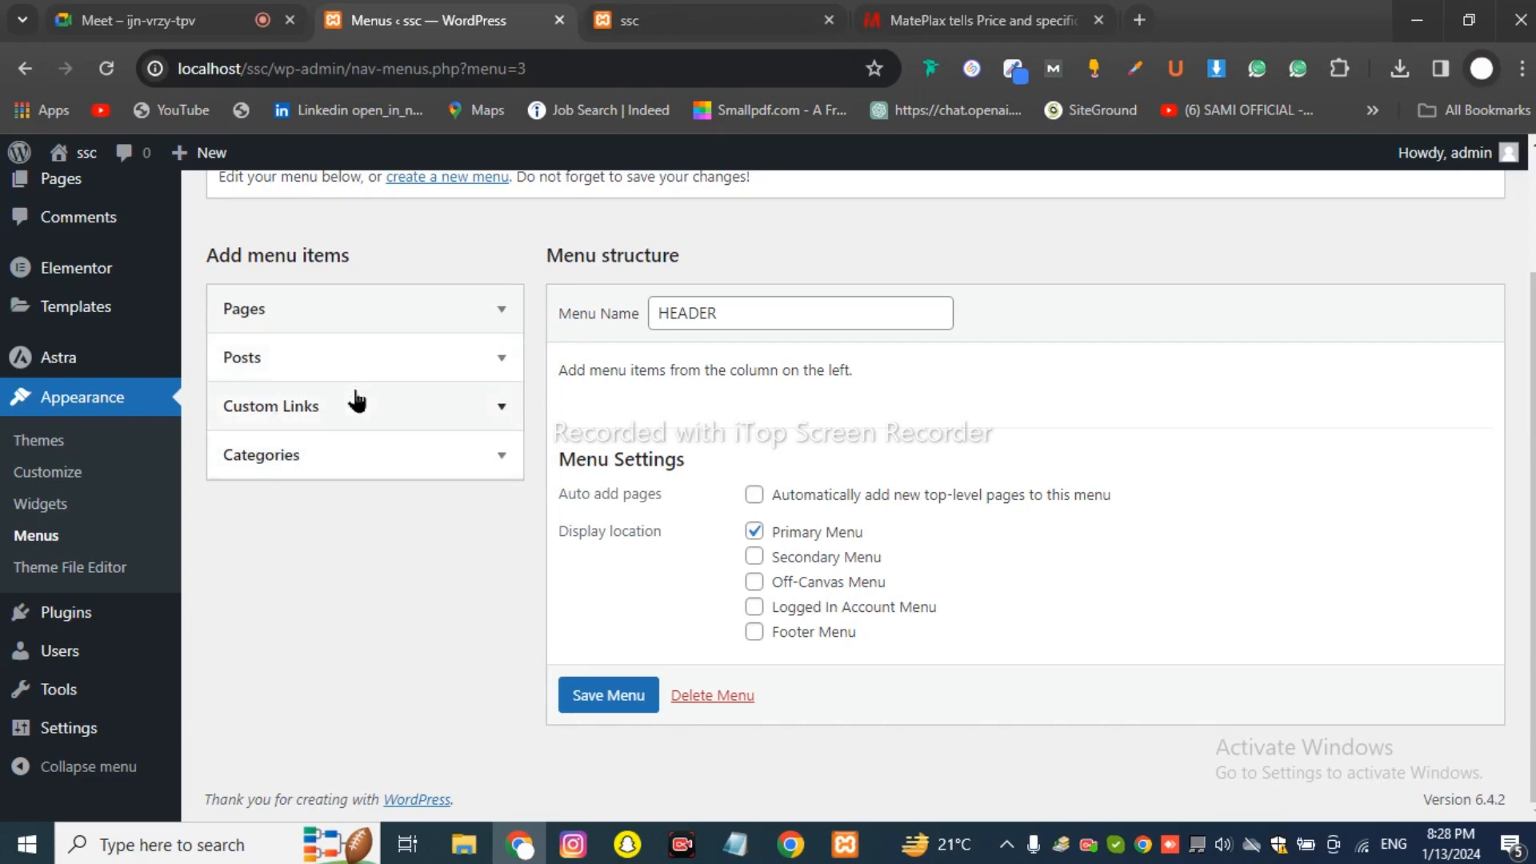
# After checking the MatePlax site for reference, reopen Pages and show its View All list.
pyautogui.click(910, 33)
pyautogui.scroll(20, 552, 424)
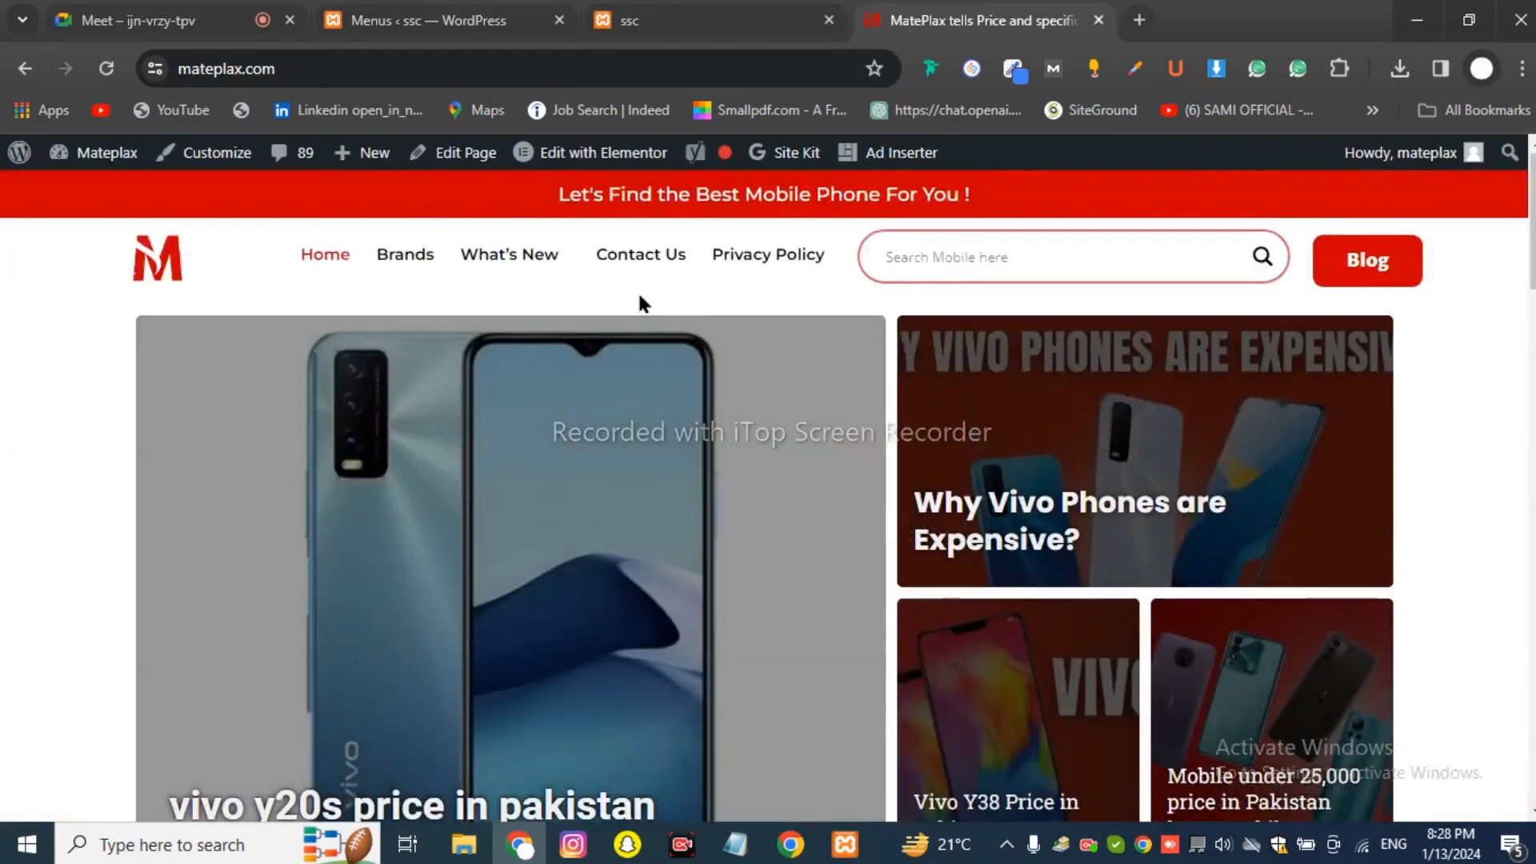
pyautogui.click(428, 20)
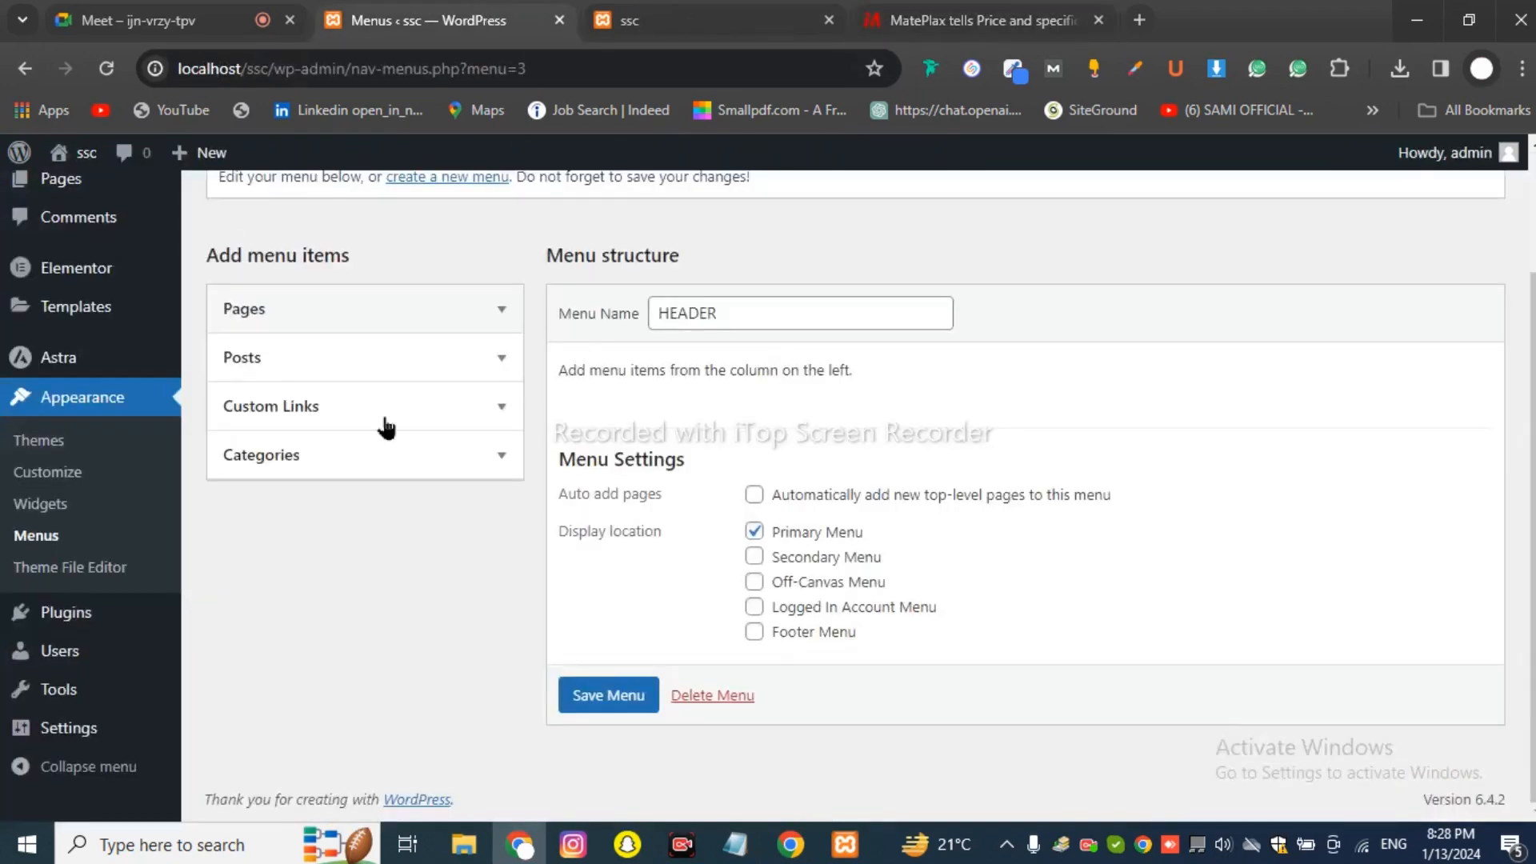
pyautogui.click(318, 379)
pyautogui.click(319, 377)
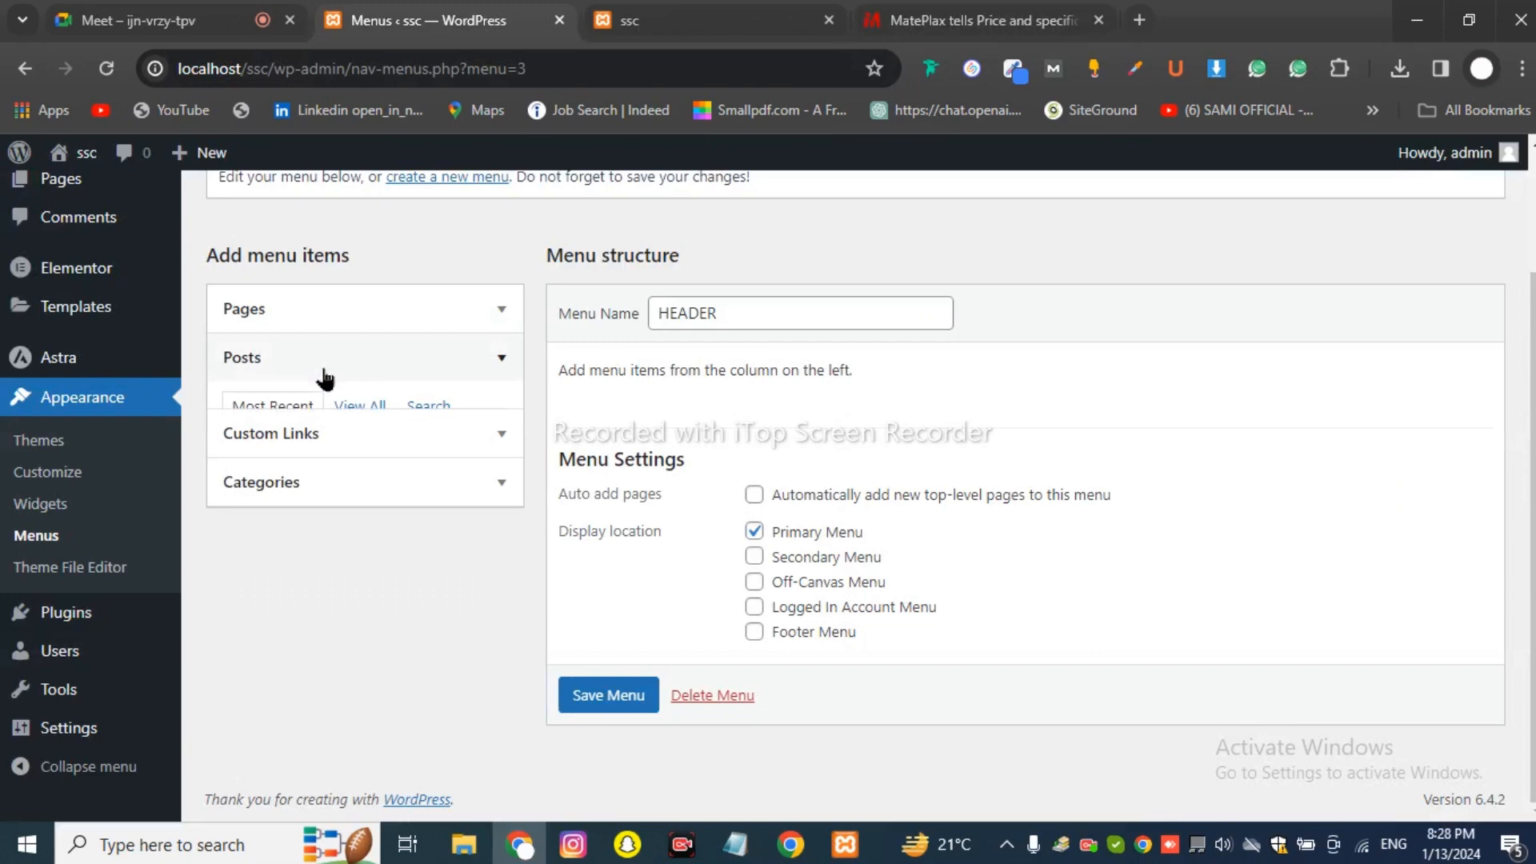
pyautogui.click(312, 322)
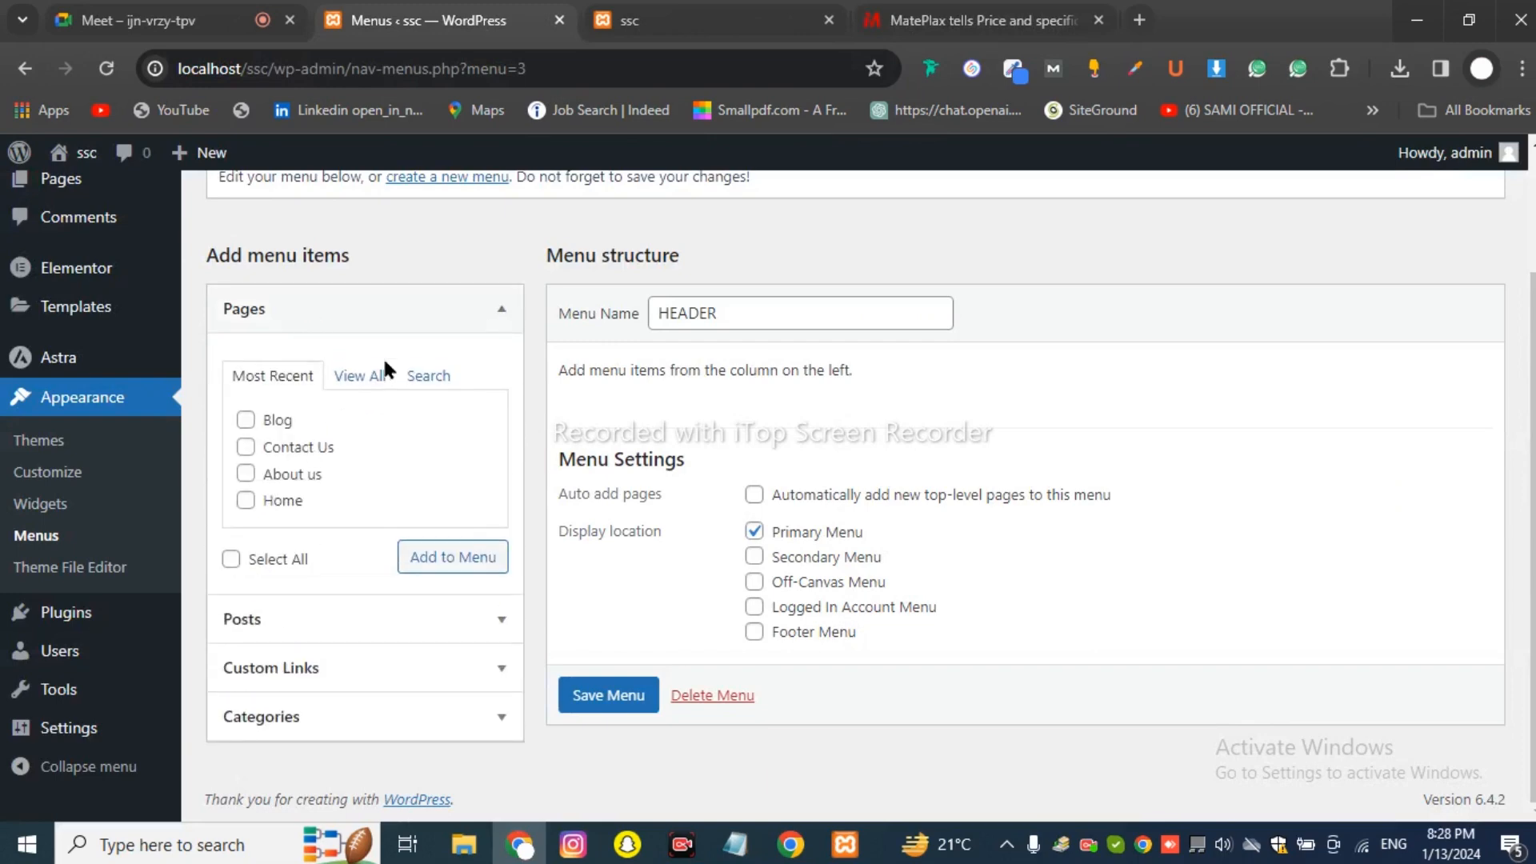
pyautogui.click(360, 378)
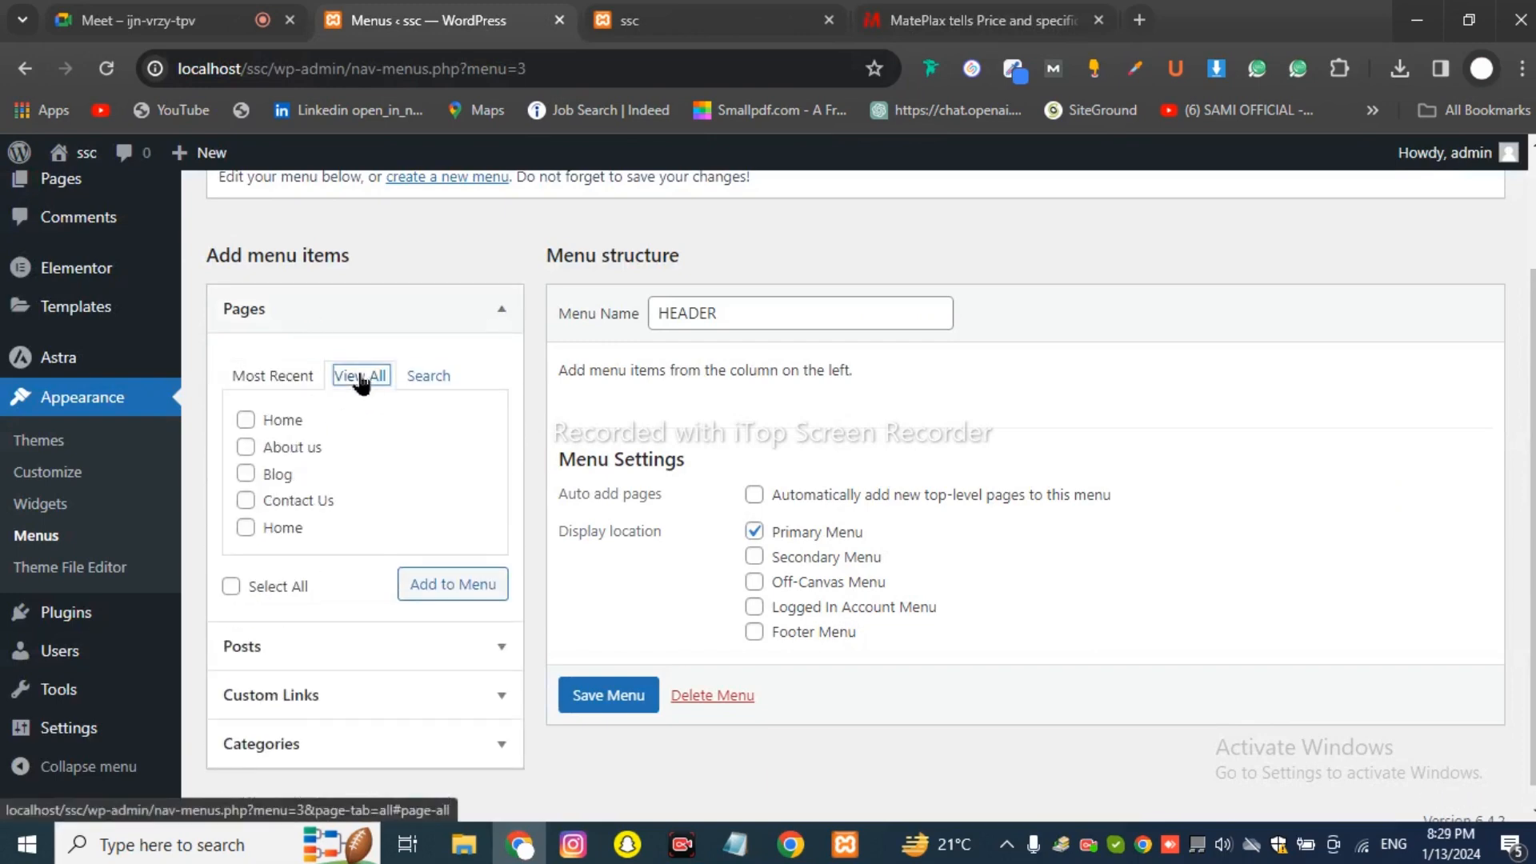
pyautogui.click(269, 376)
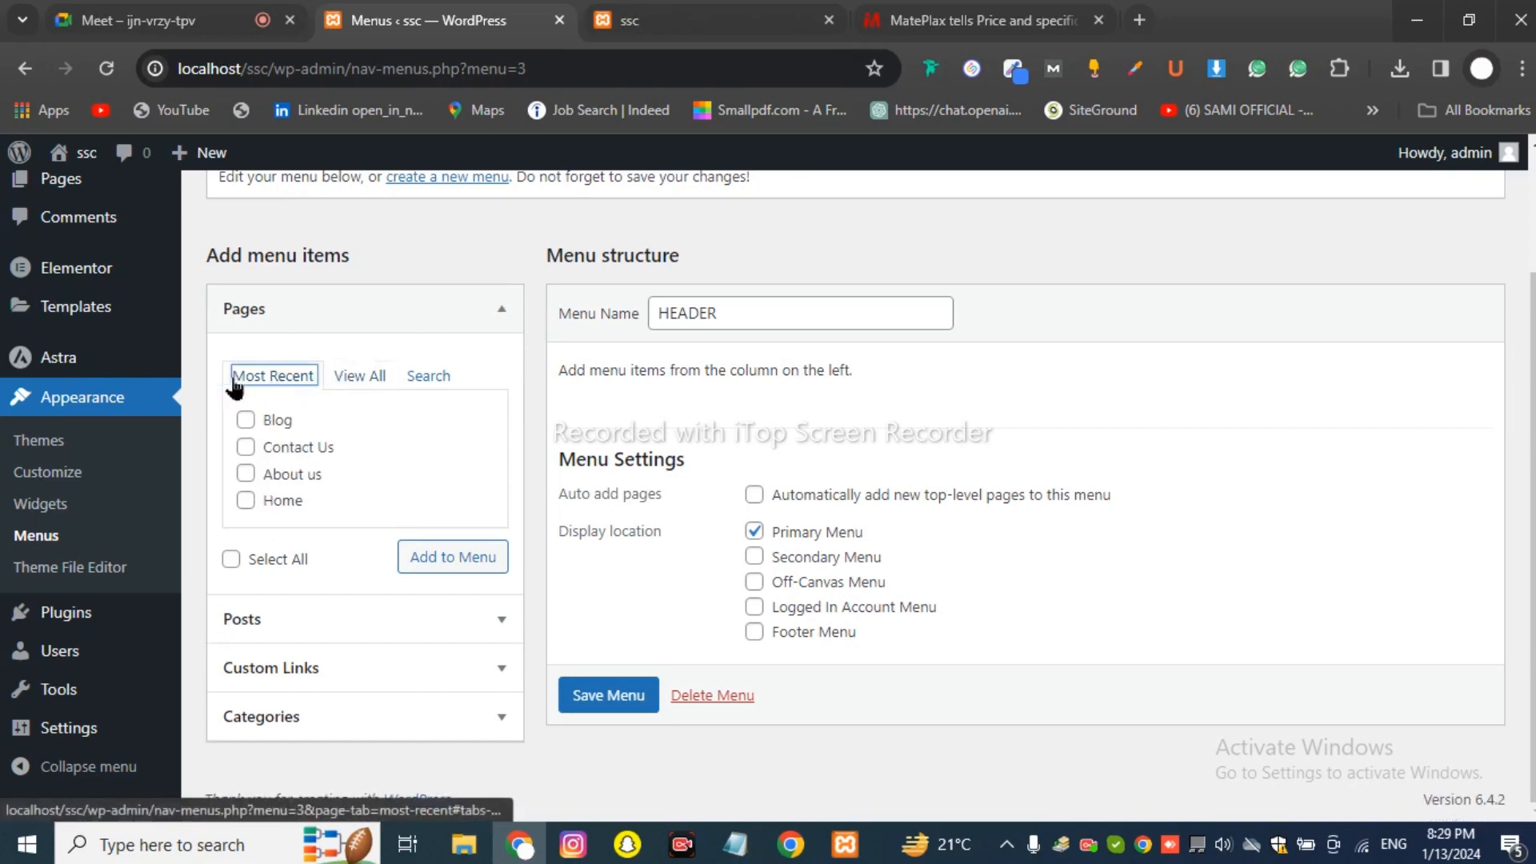
pyautogui.click(359, 387)
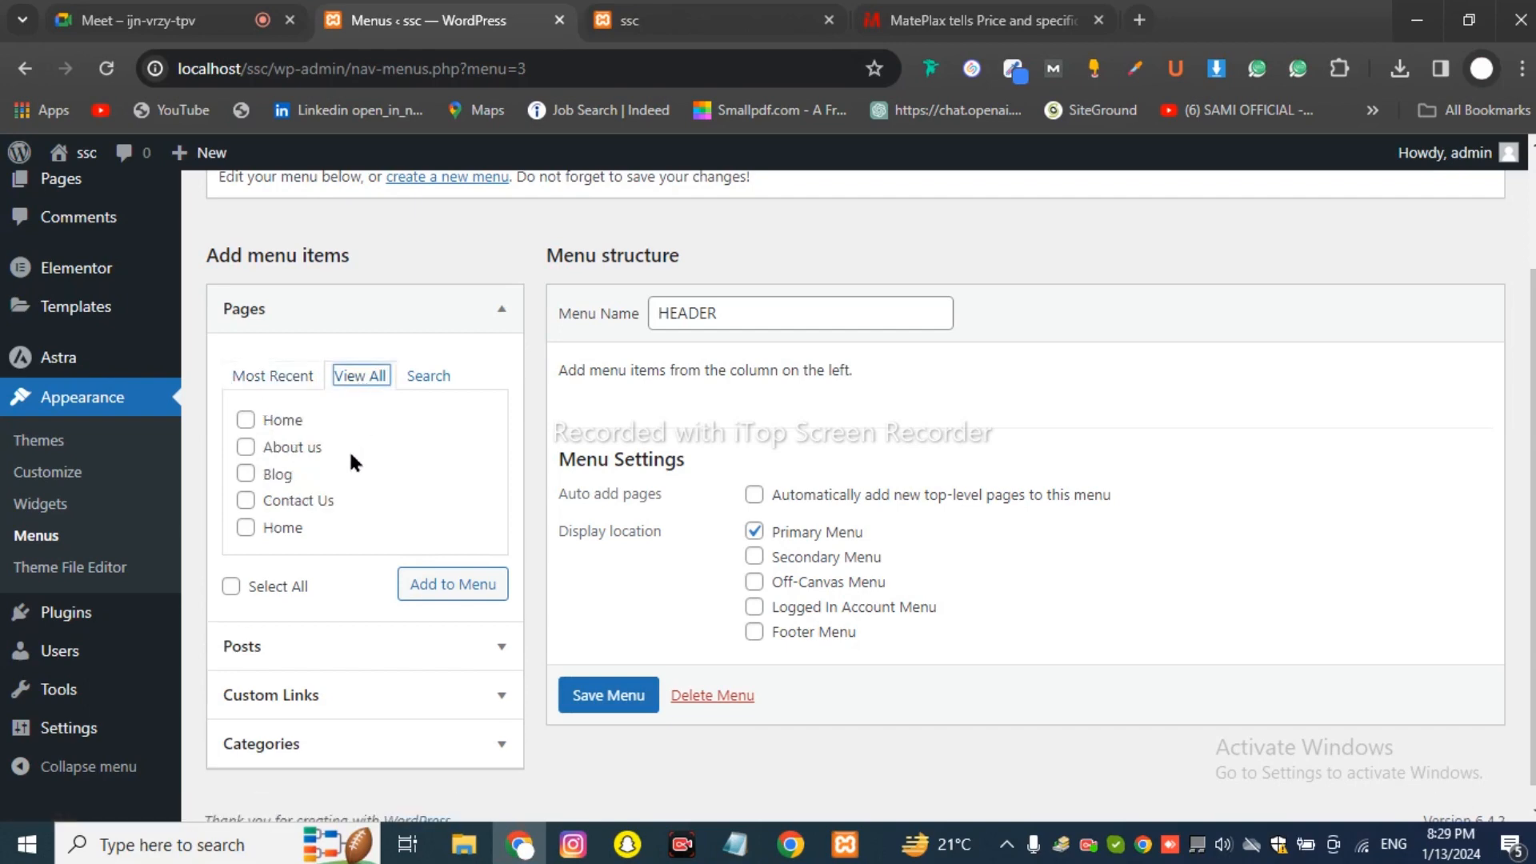
# Add the ticked Home, About us, Contact Us and Blog pages to the HEADER menu.
pyautogui.click(246, 420)
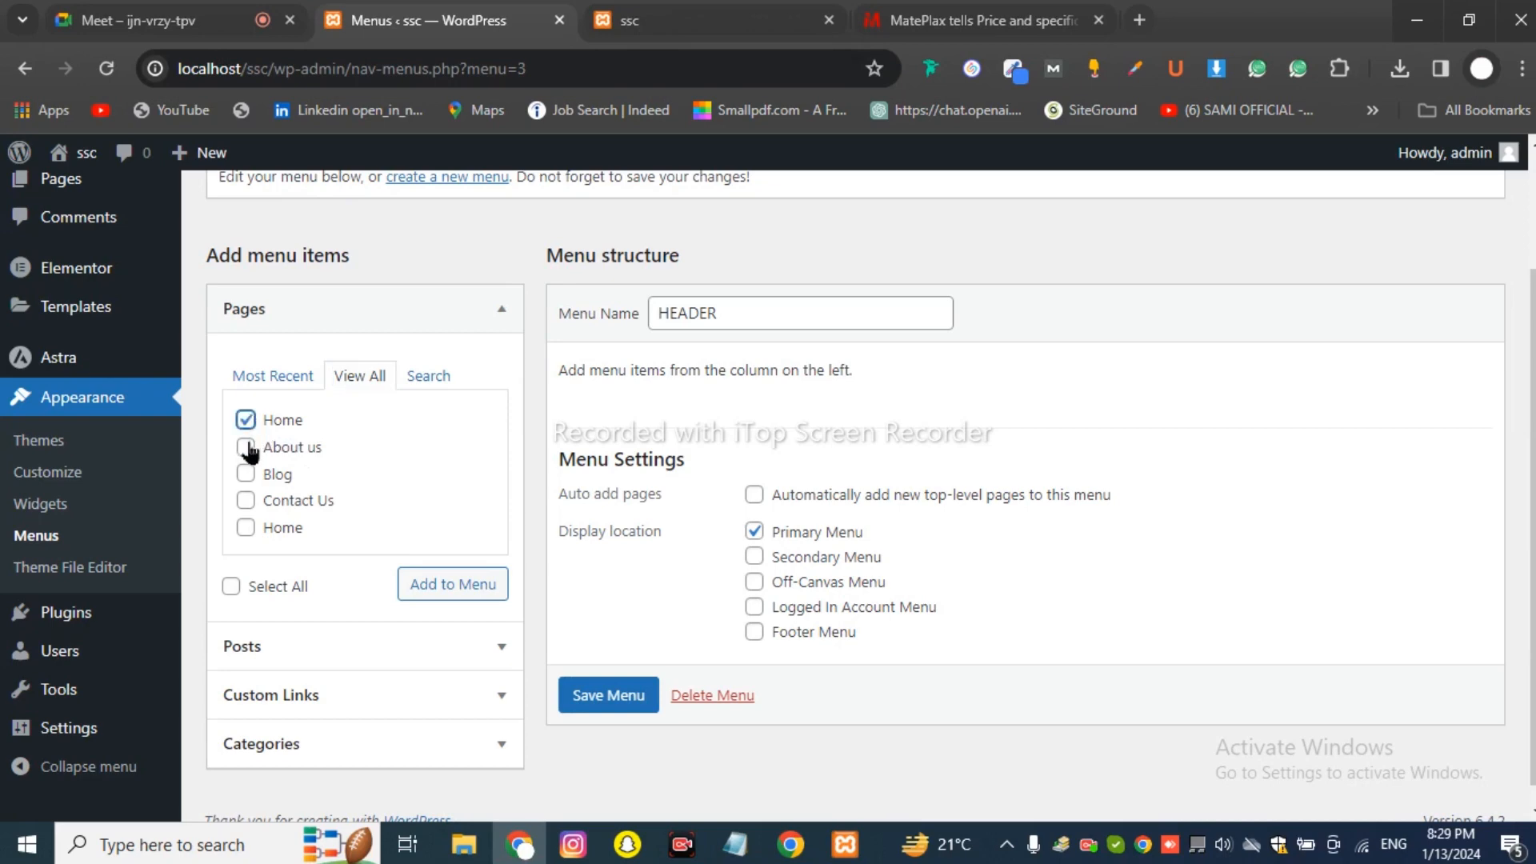
pyautogui.click(245, 447)
pyautogui.click(247, 502)
pyautogui.click(246, 476)
pyautogui.click(432, 595)
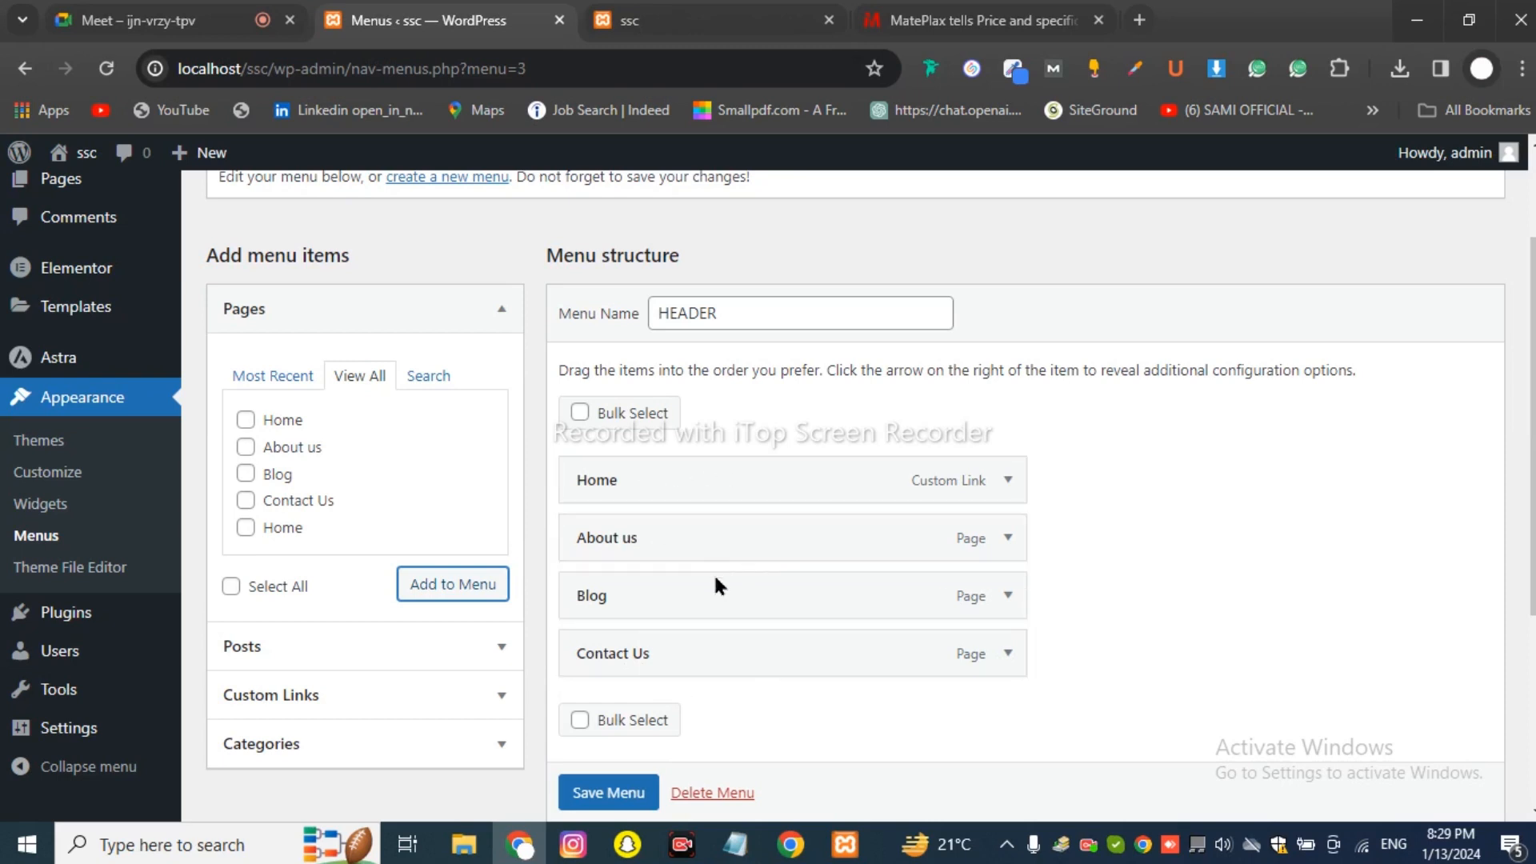
pyautogui.moveTo(688, 599)
pyautogui.mouseDown()
pyautogui.moveTo(683, 541)
pyautogui.moveTo(703, 507)
pyautogui.moveTo(725, 545)
pyautogui.moveTo(696, 539)
pyautogui.moveTo(676, 573)
pyautogui.moveTo(659, 542)
pyautogui.moveTo(664, 592)
pyautogui.mouseUp()
# Save the HEADER menu and reload the live ssc front page to see the new header.
pyautogui.click(608, 794)
pyautogui.scroll(-1, 594, 802)
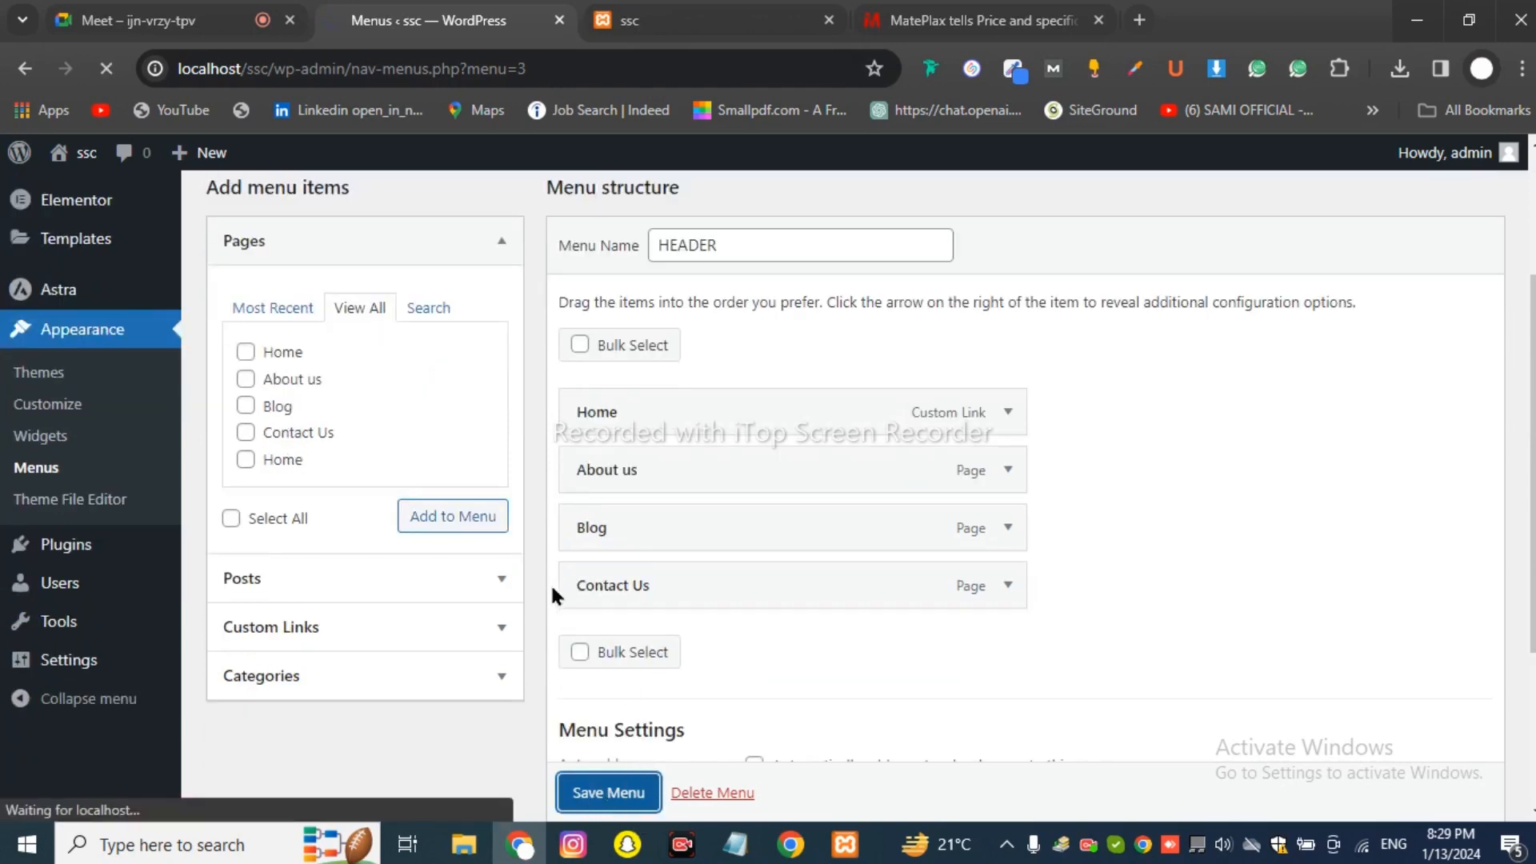
pyautogui.click(629, 24)
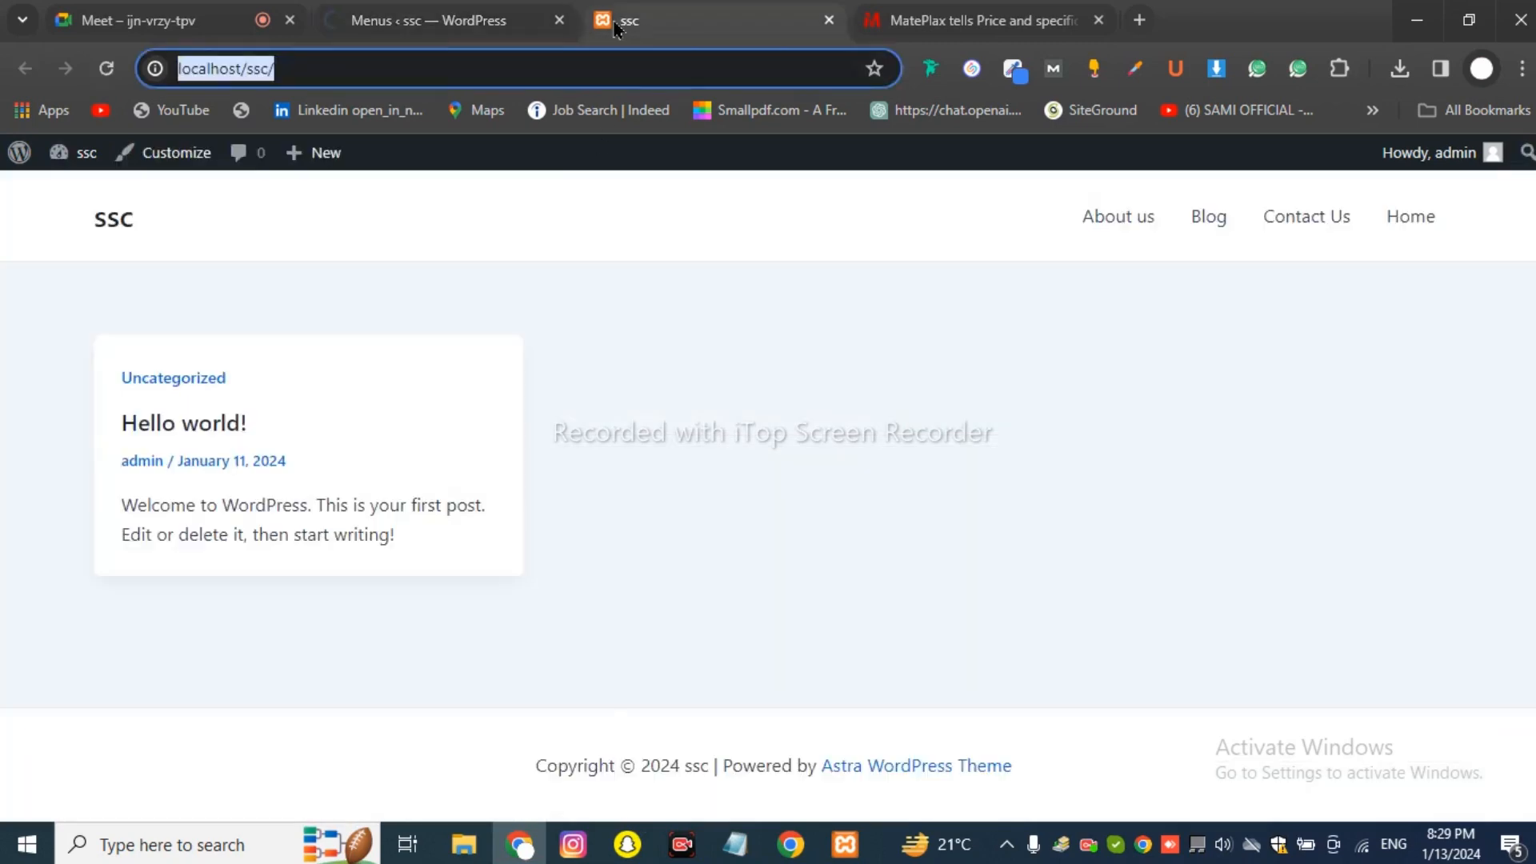
pyautogui.click(440, 20)
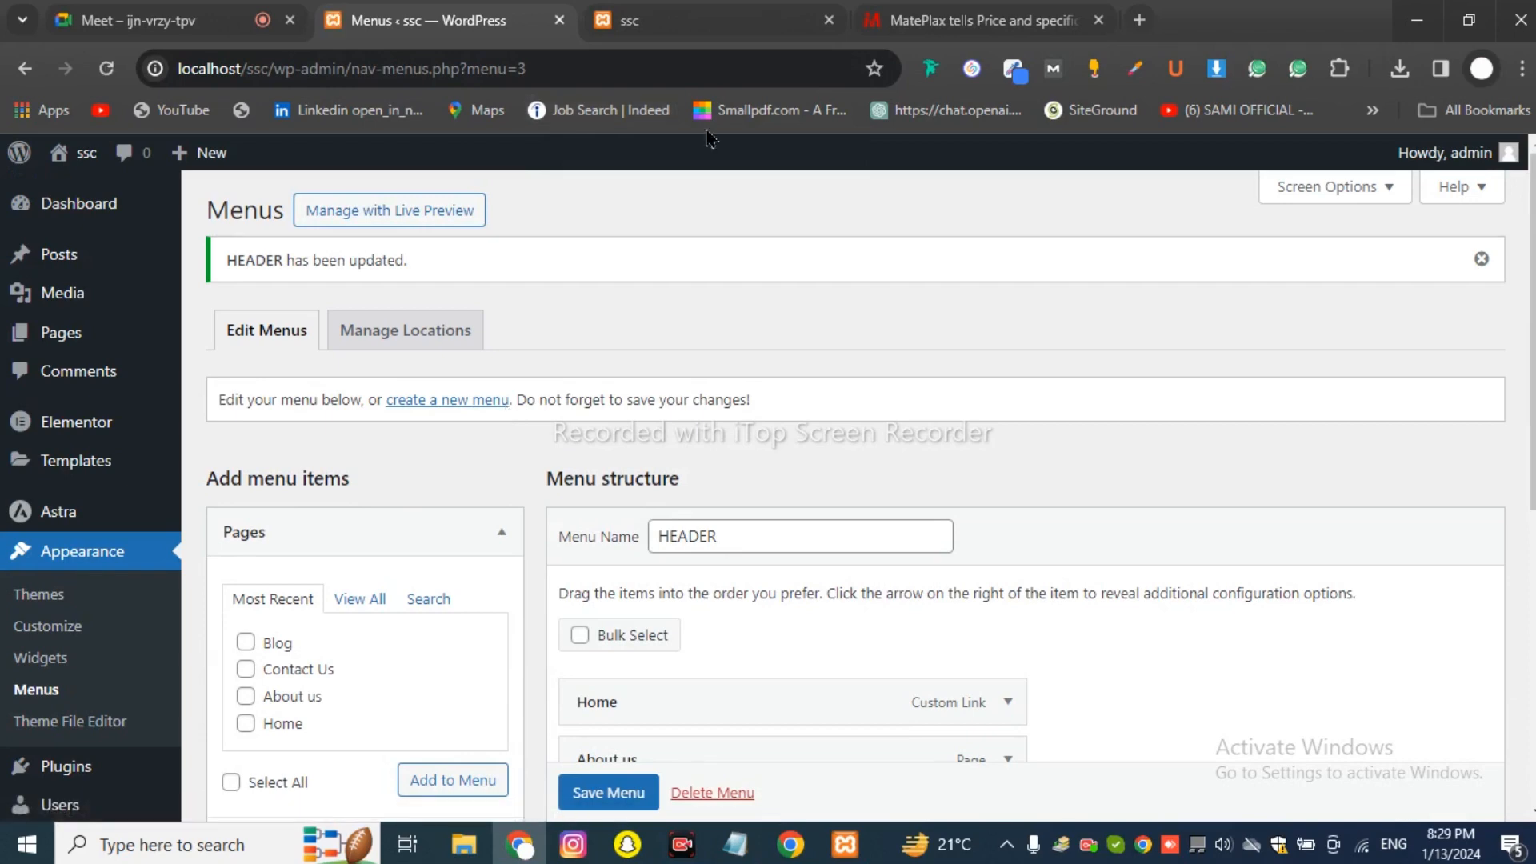
pyautogui.click(712, 20)
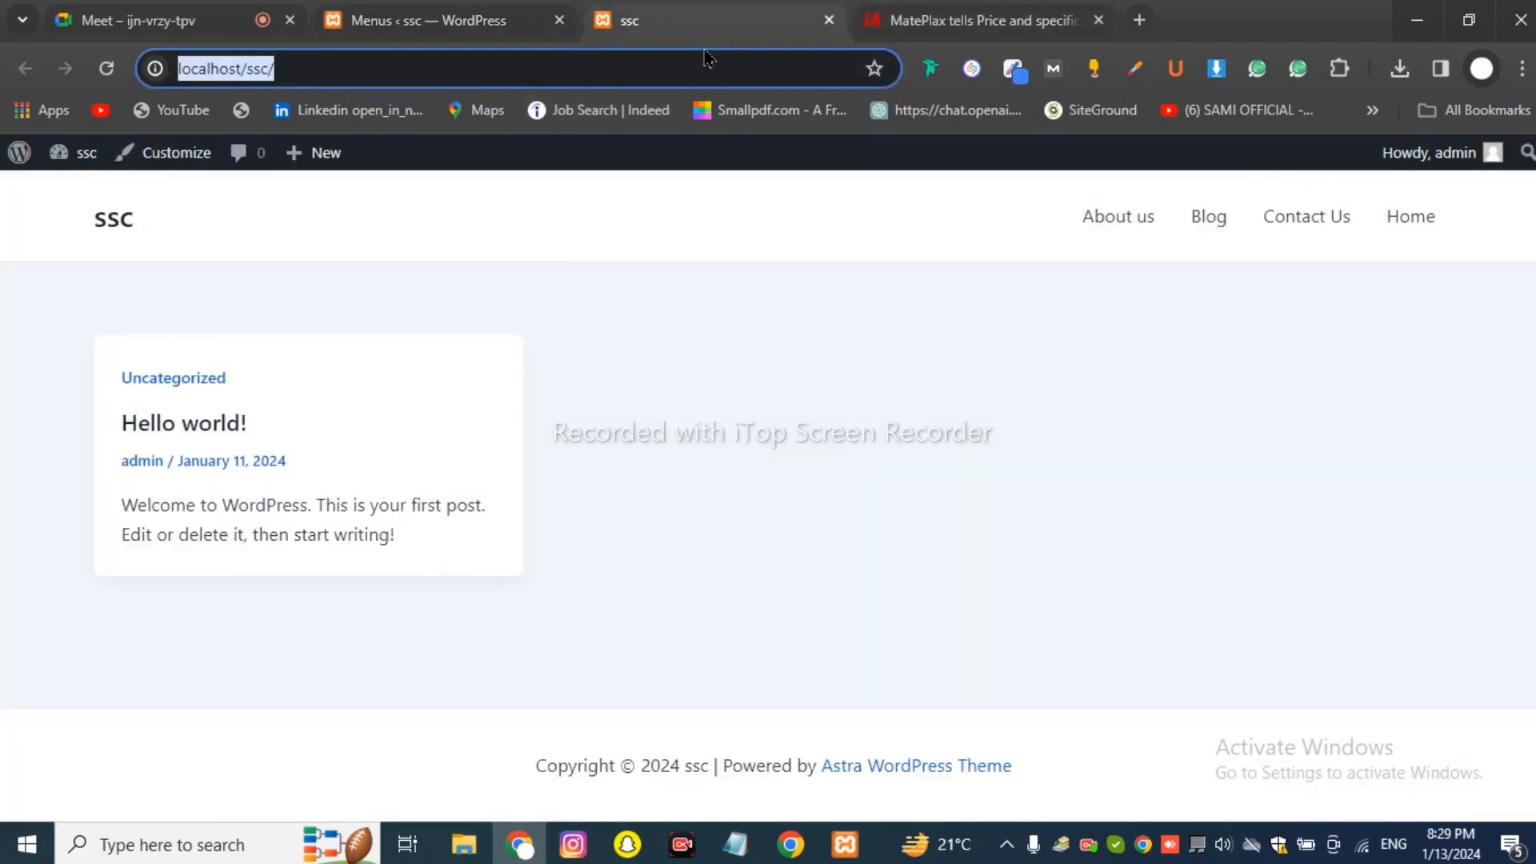
pyautogui.click(107, 68)
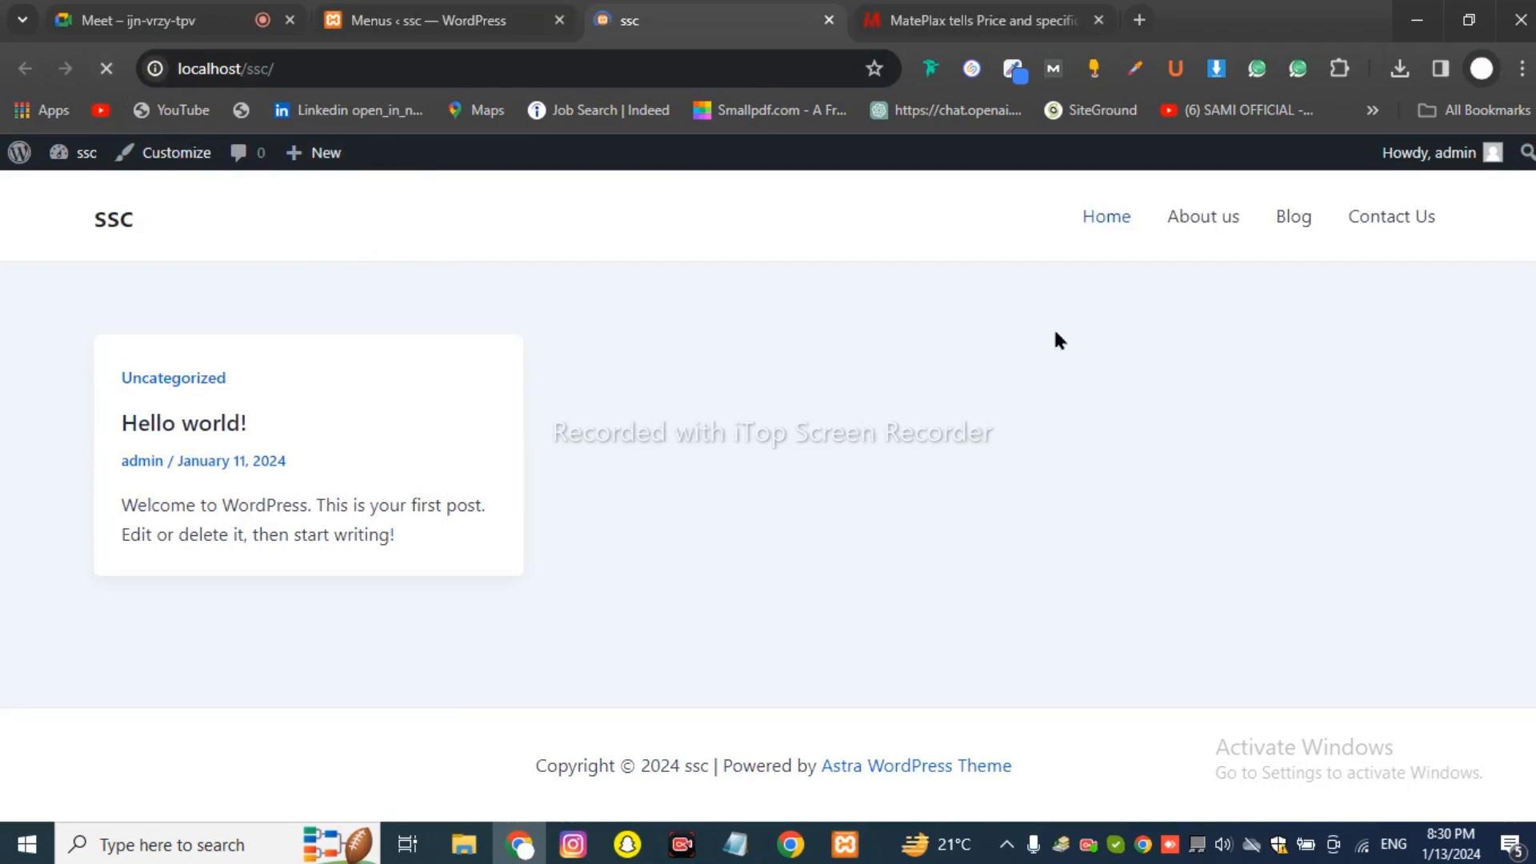
pyautogui.click(384, 17)
# Check in on the Google Meet call, then go back to the menu editor via the live site.
pyautogui.click(176, 20)
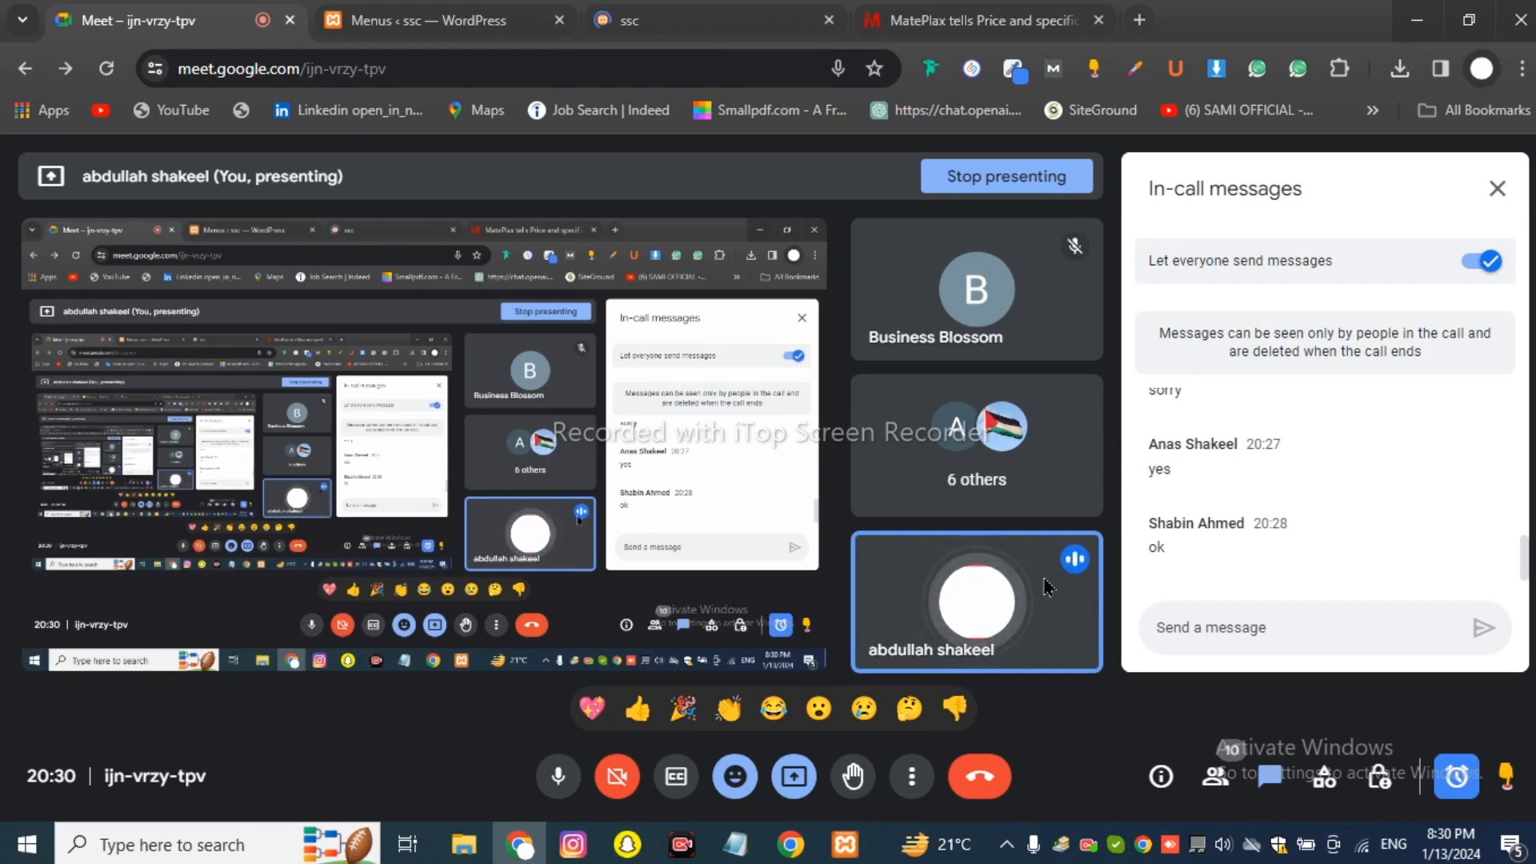
pyautogui.moveTo(1023, 619)
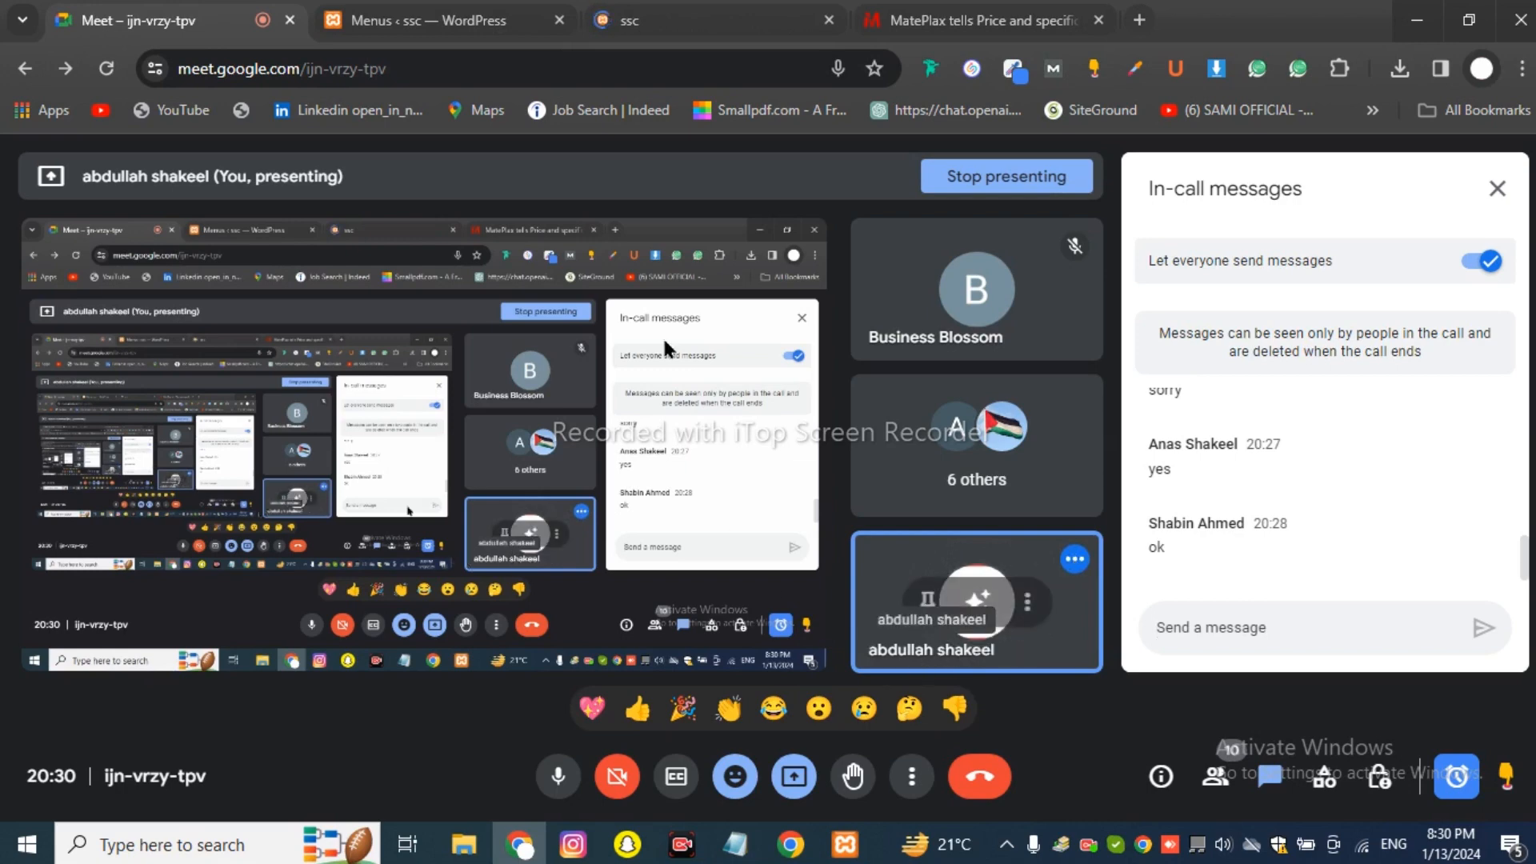
pyautogui.click(652, 24)
pyautogui.hotkey('ctrl', 'shift', 'Tab')
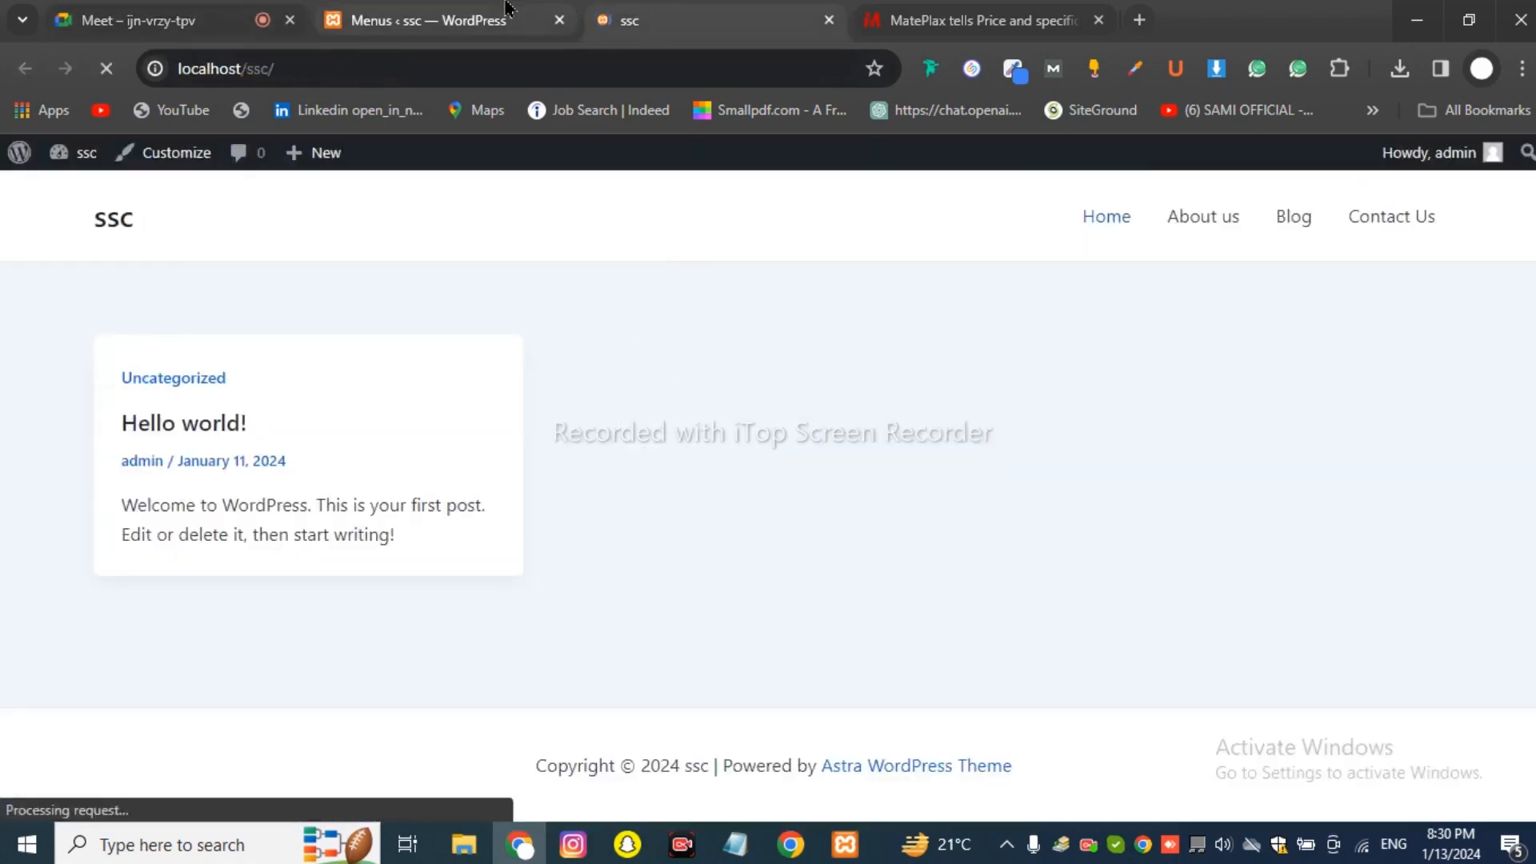
# Compare the live site header with the HEADER menu structure in the editor.
pyautogui.scroll(-5, 640, 480)
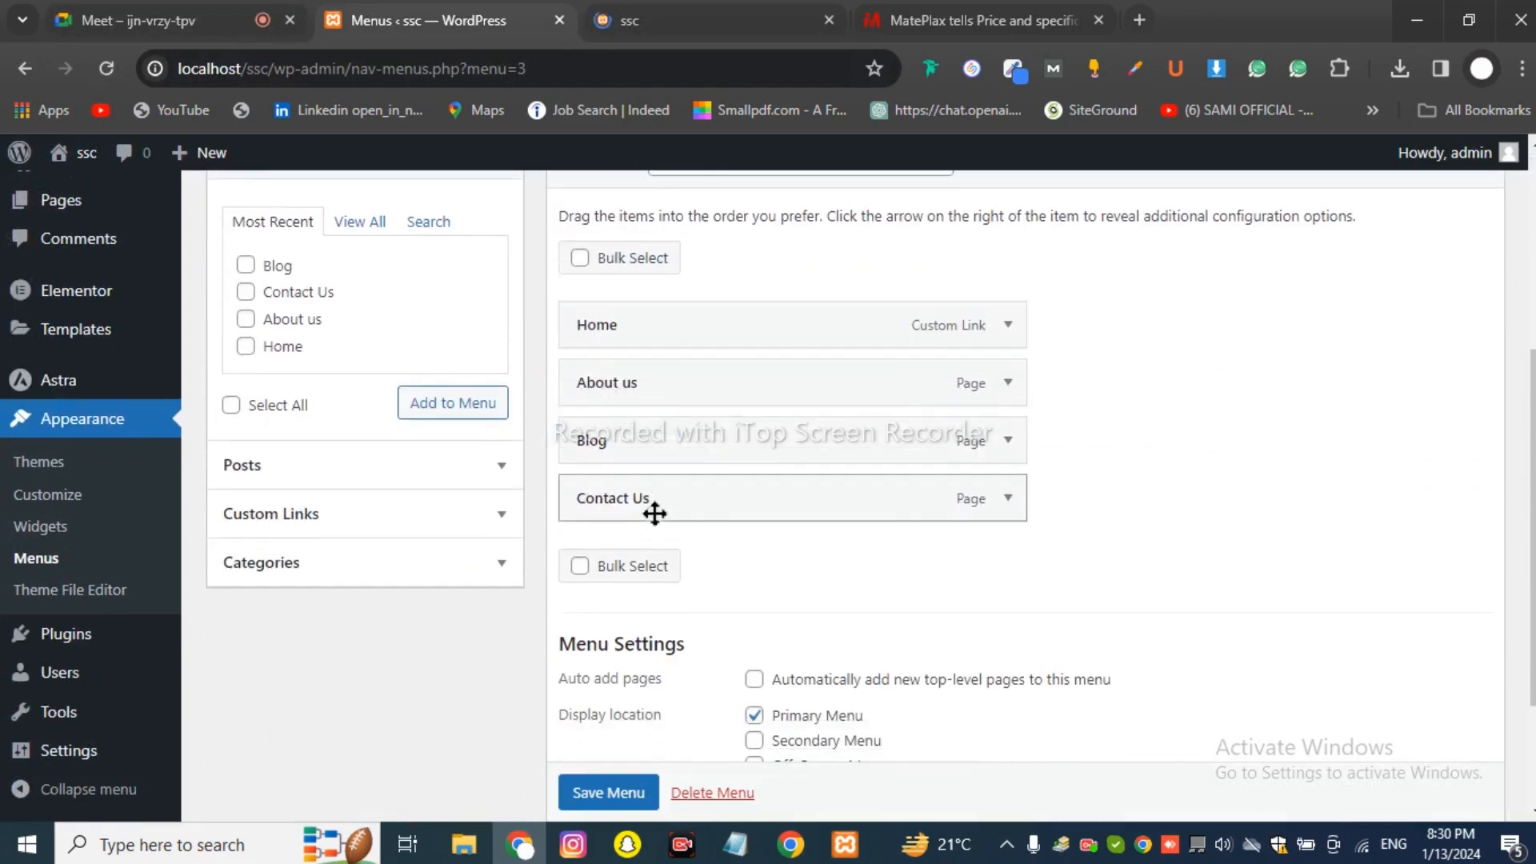
pyautogui.scroll(2, 699, 512)
pyautogui.click(640, 20)
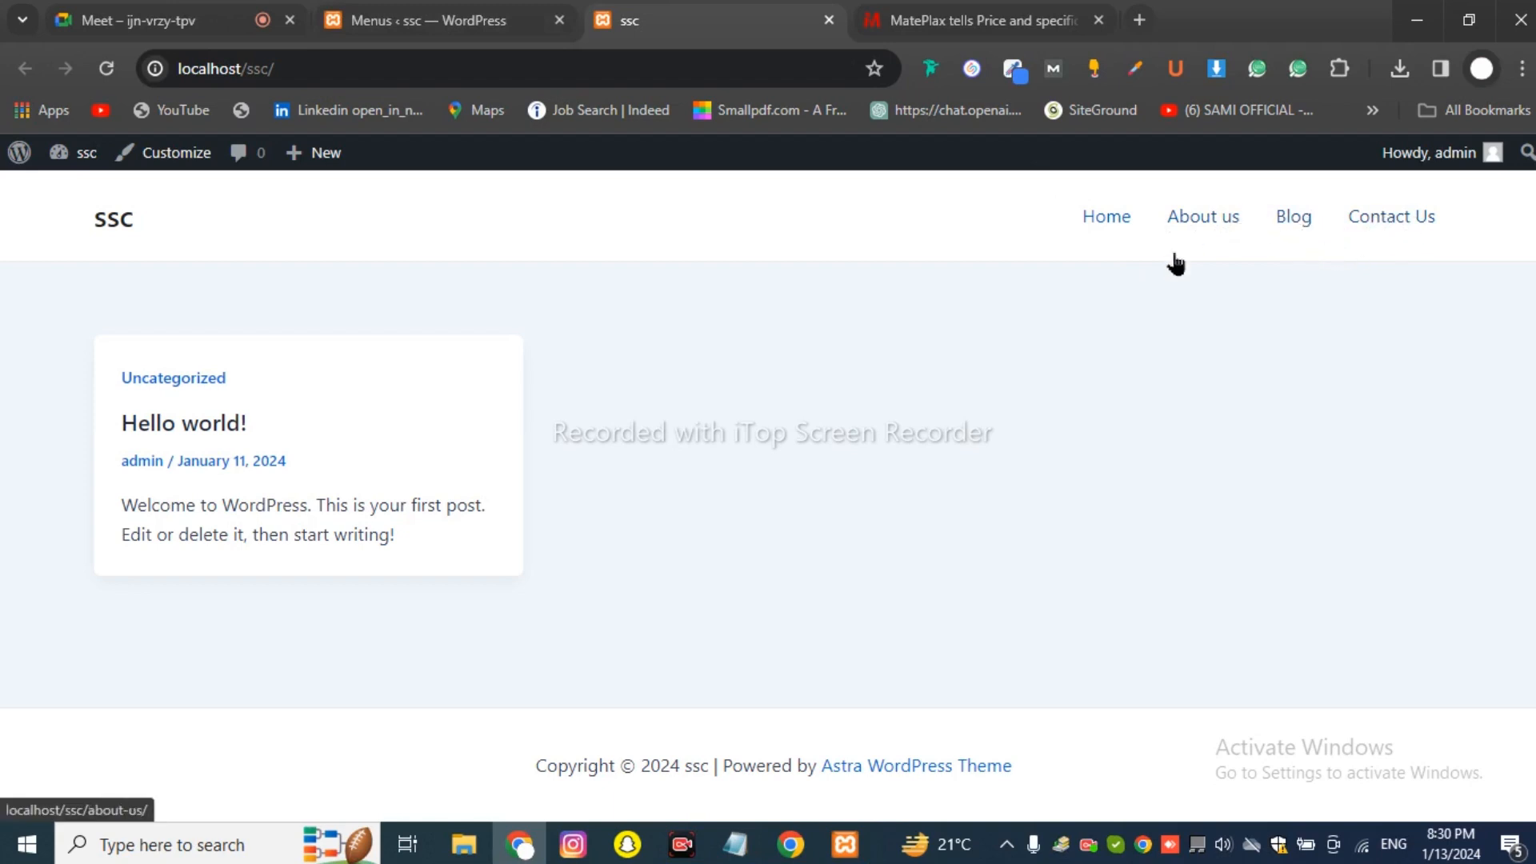
pyautogui.click(453, 10)
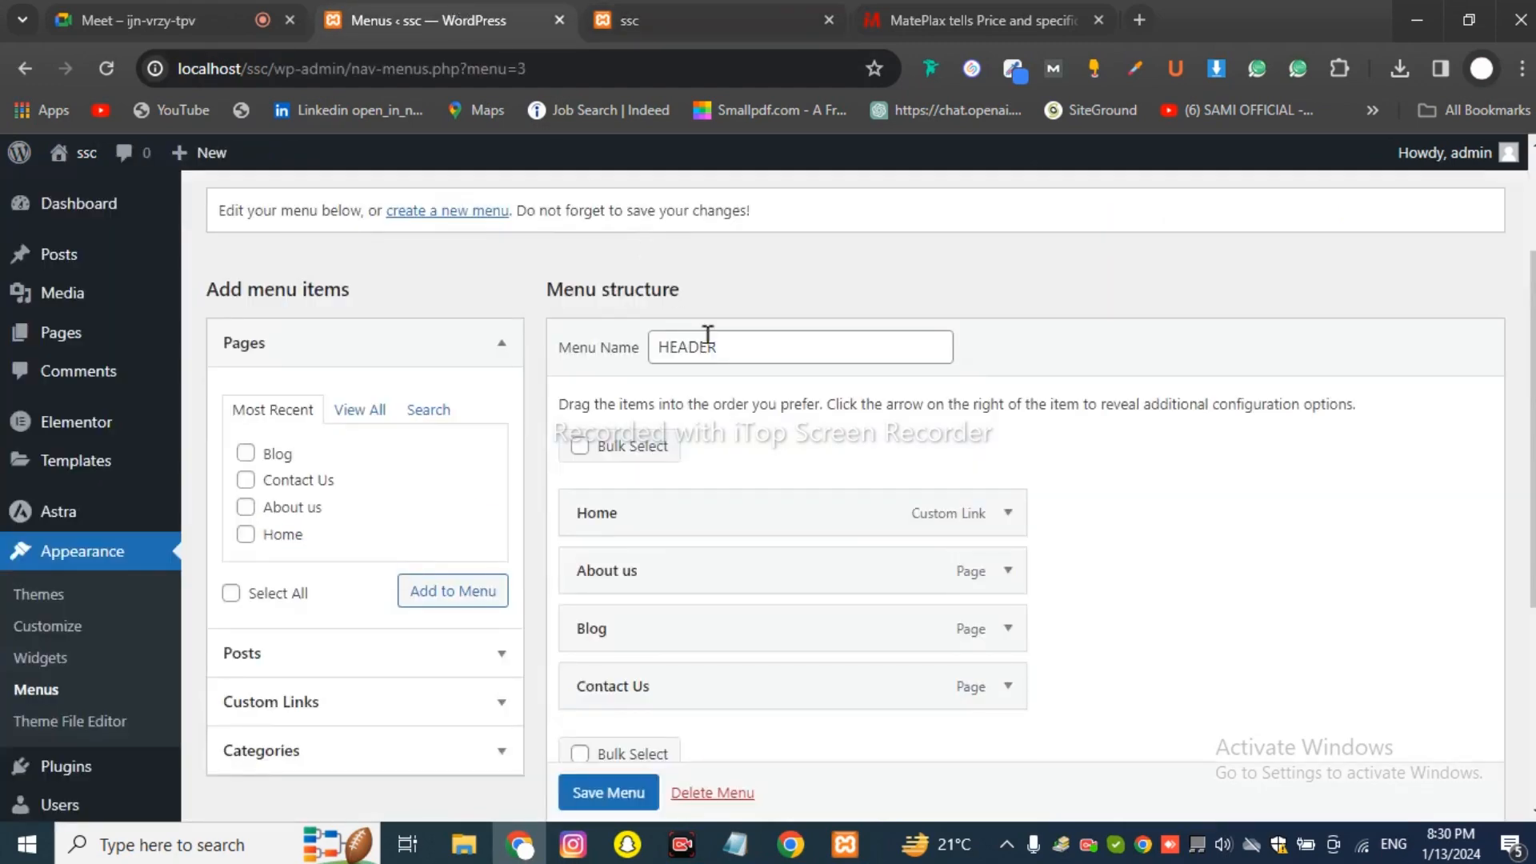
# Drag Contact Us above Blog in the HEADER menu and save it.
pyautogui.scroll(-2, 761, 486)
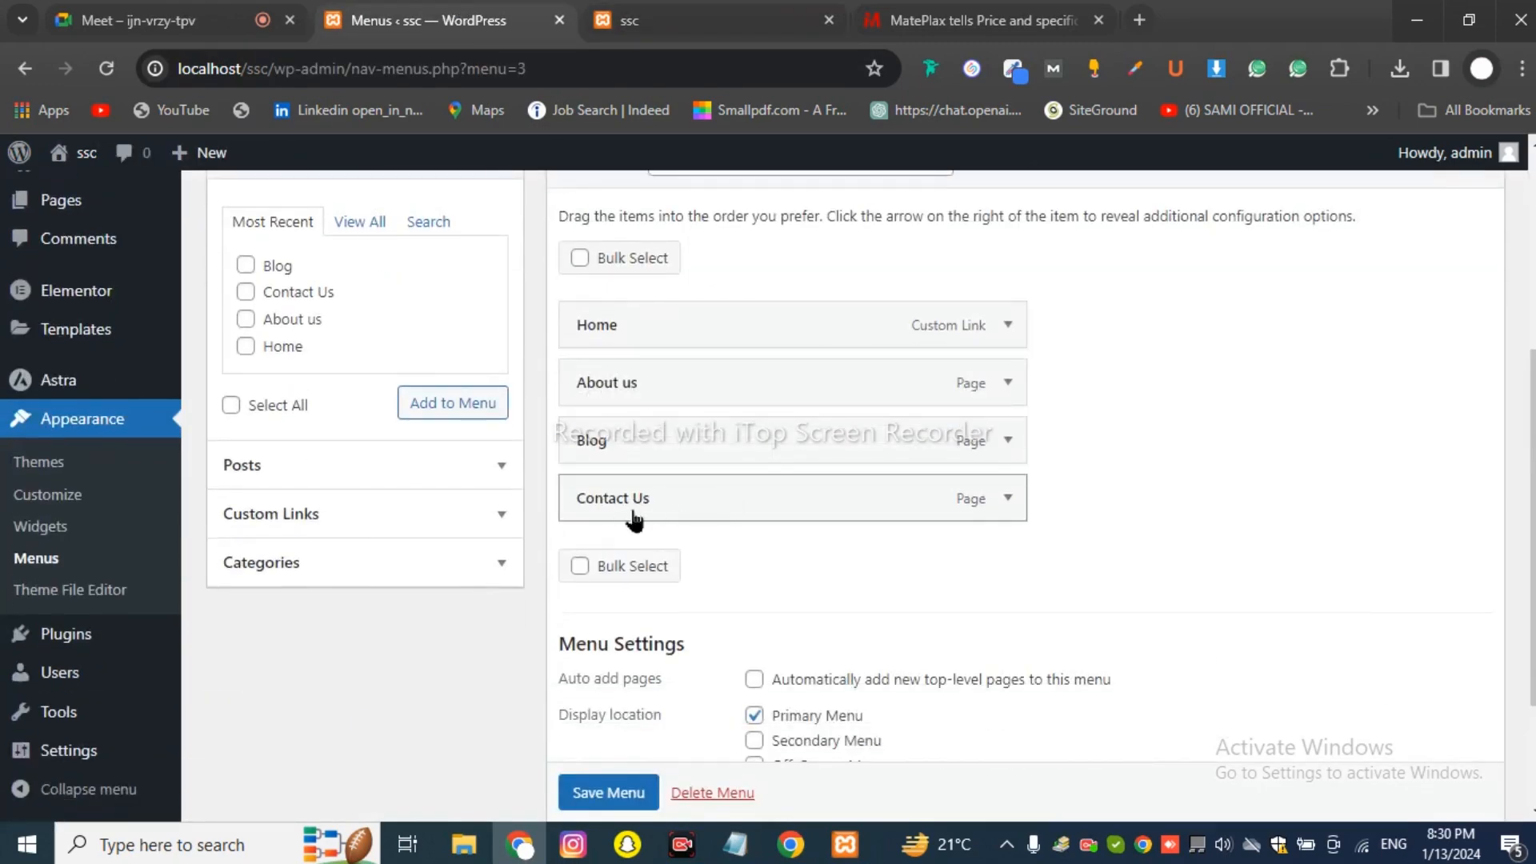
pyautogui.moveTo(638, 516); pyautogui.dragTo(645, 456)
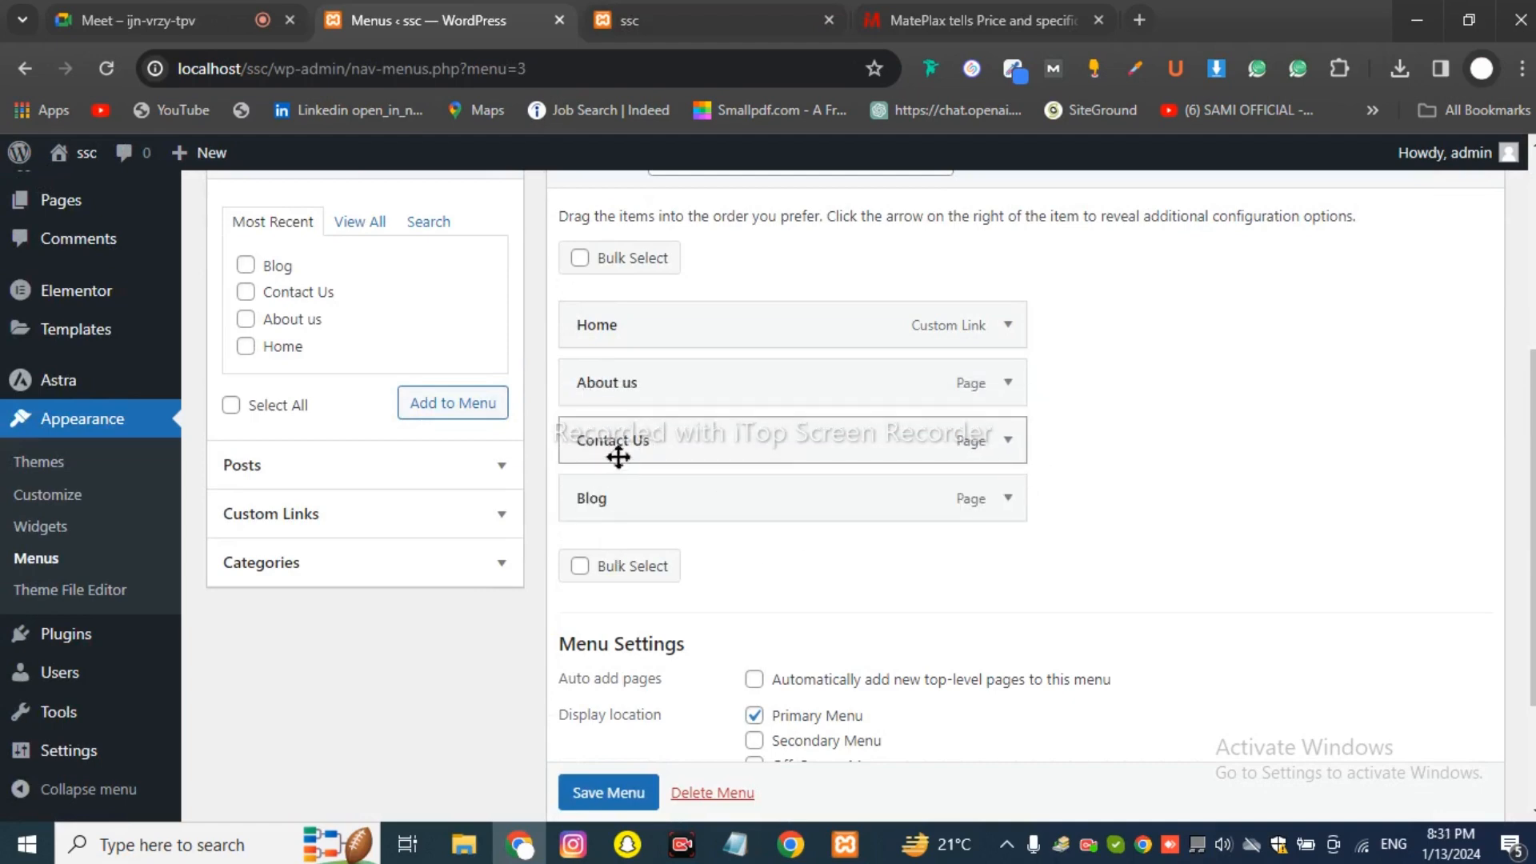
pyautogui.scroll(-1, 632, 760)
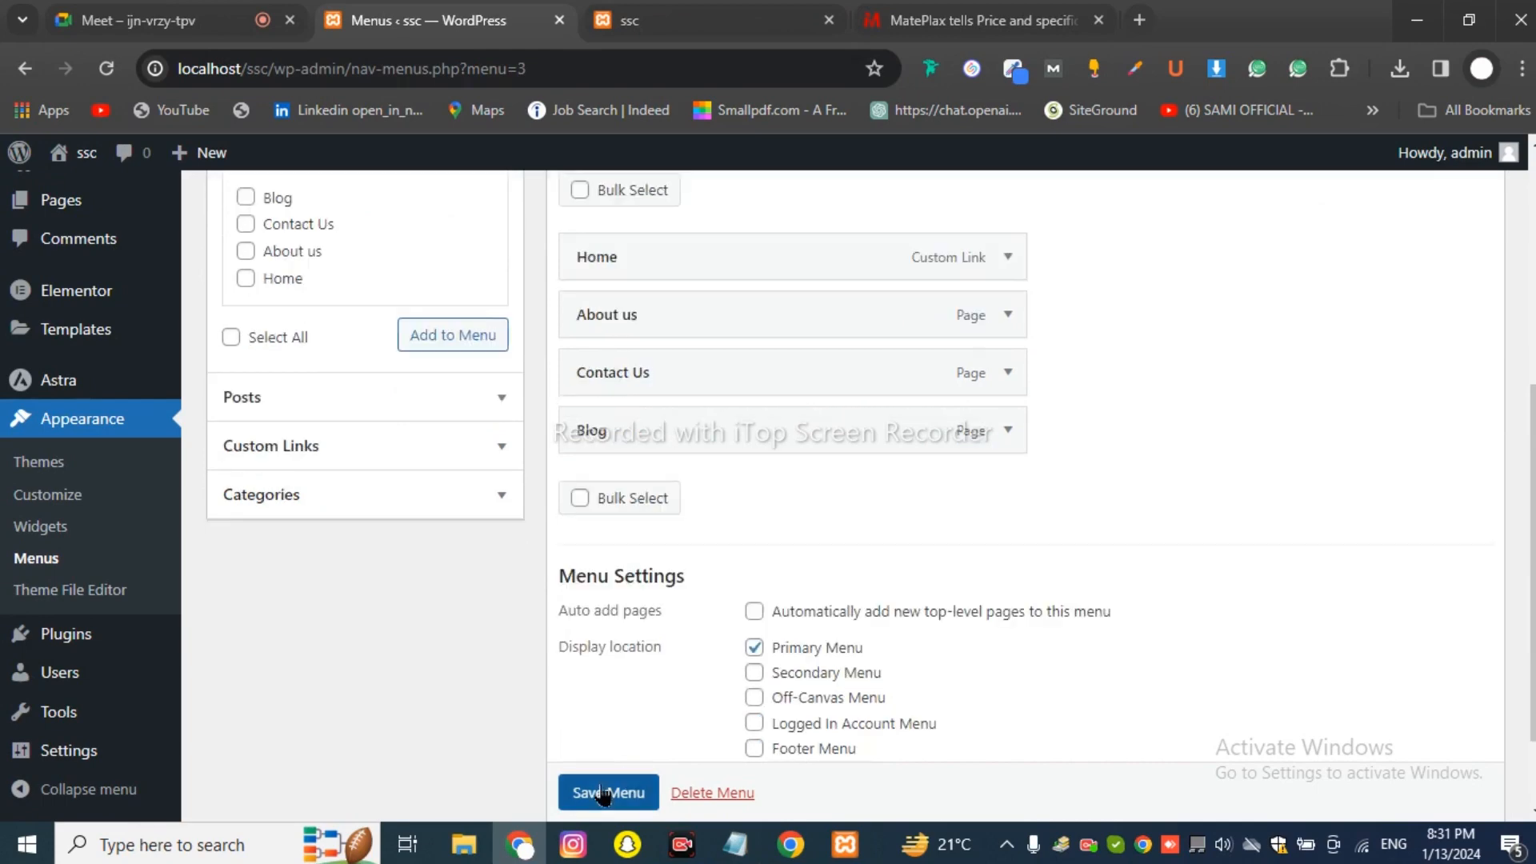
pyautogui.click(608, 792)
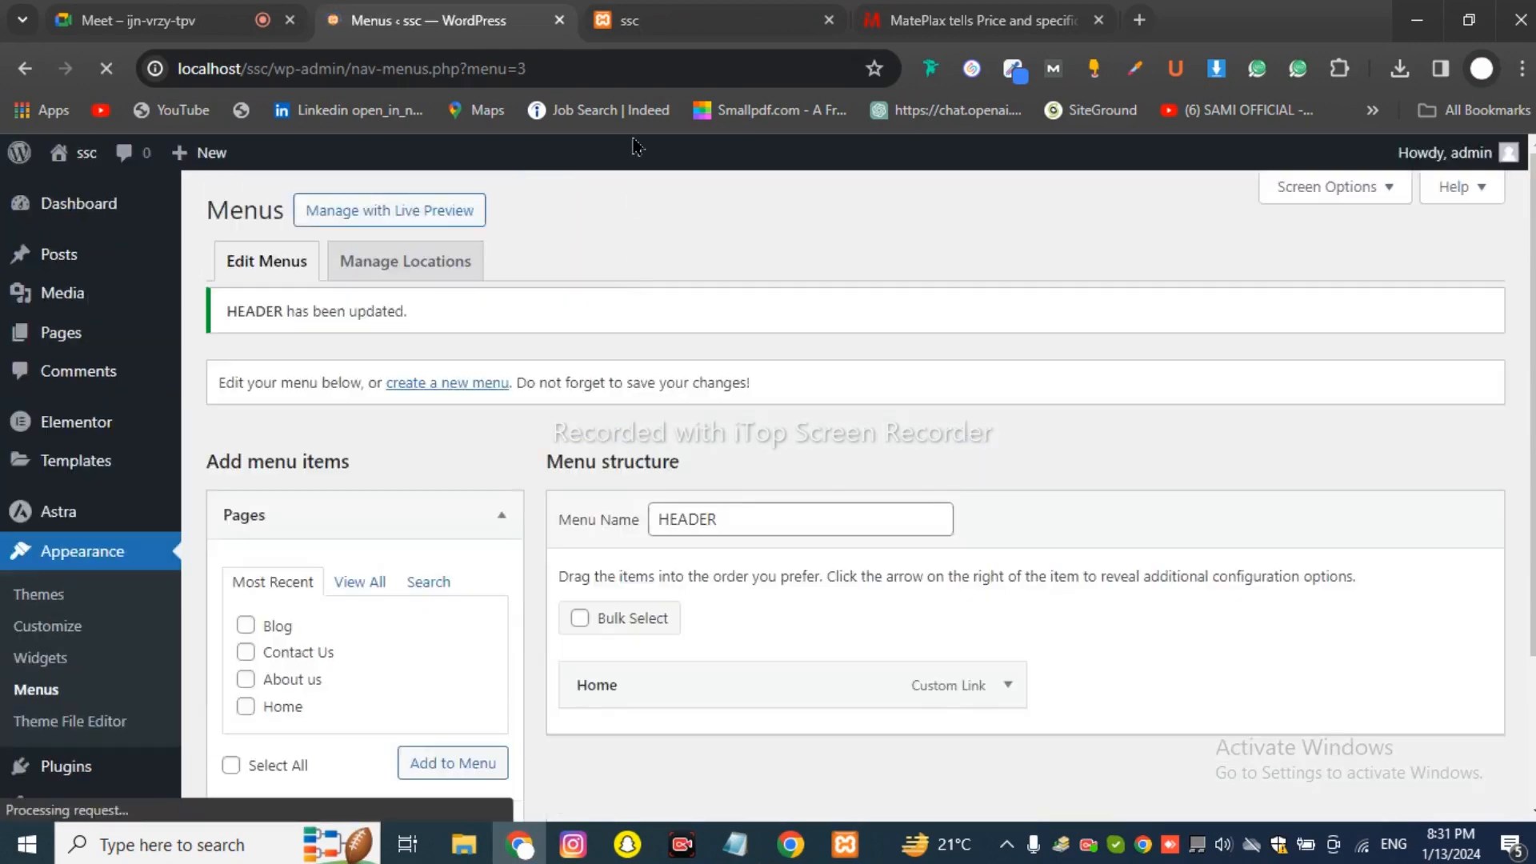
pyautogui.click(632, 20)
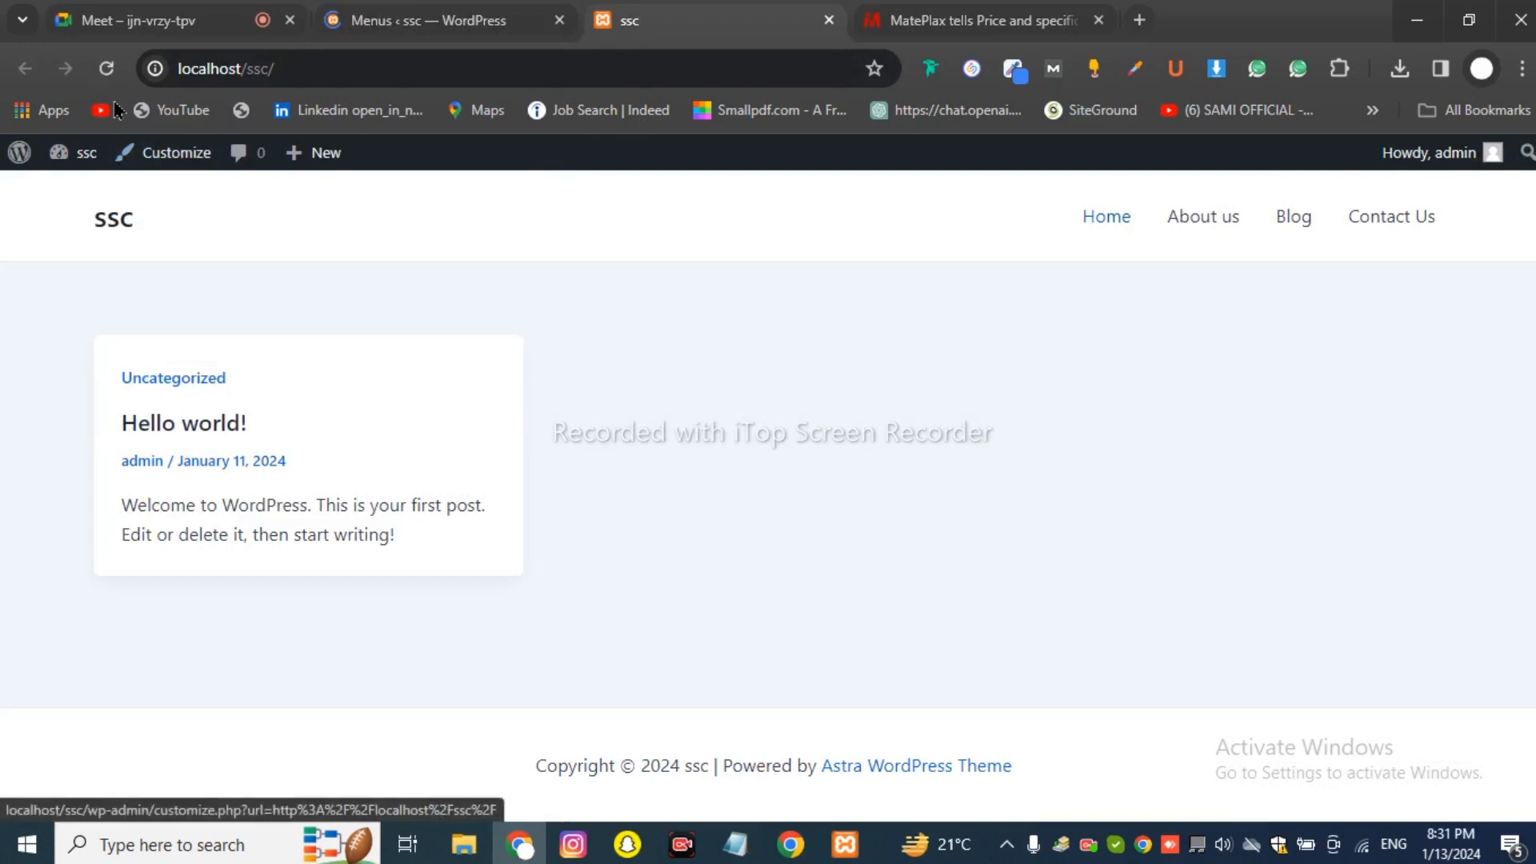
# Reload ssc to confirm the header order Home, About us, Contact Us, Blog, then return to Meet.
pyautogui.click(112, 69)
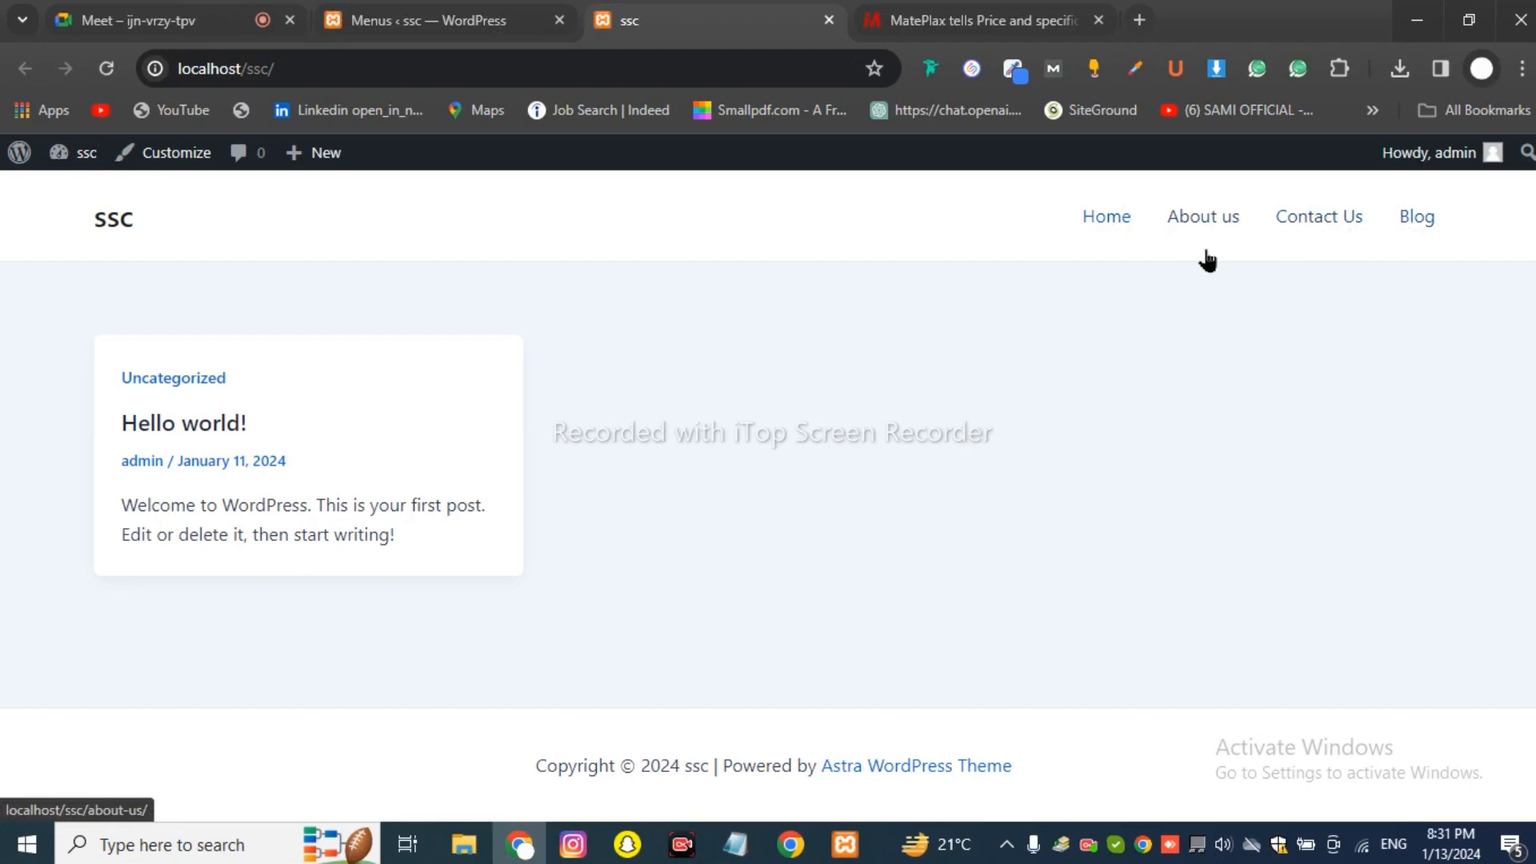
pyautogui.click(152, 20)
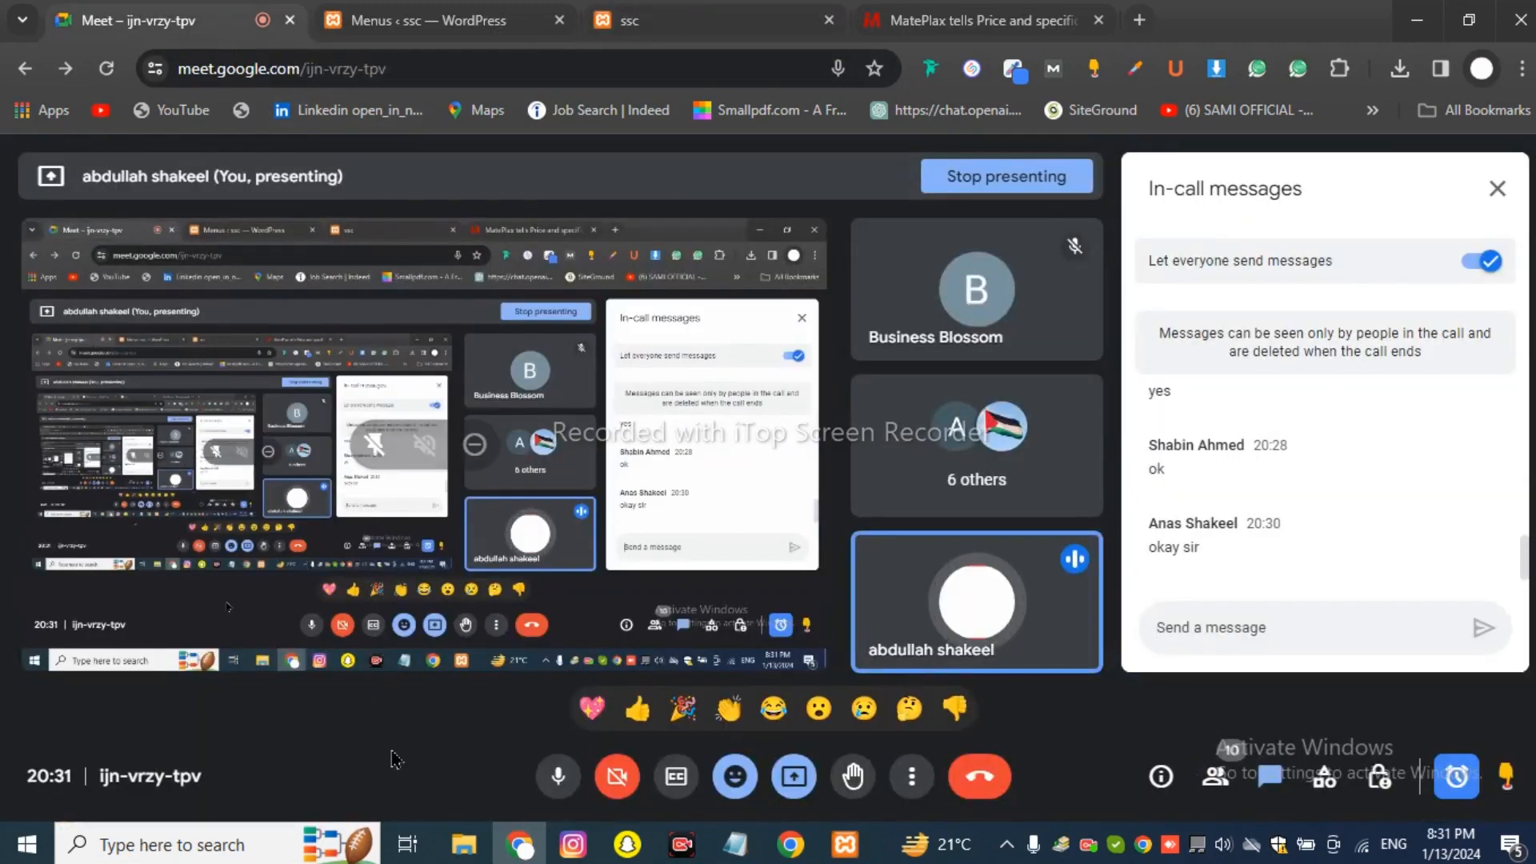
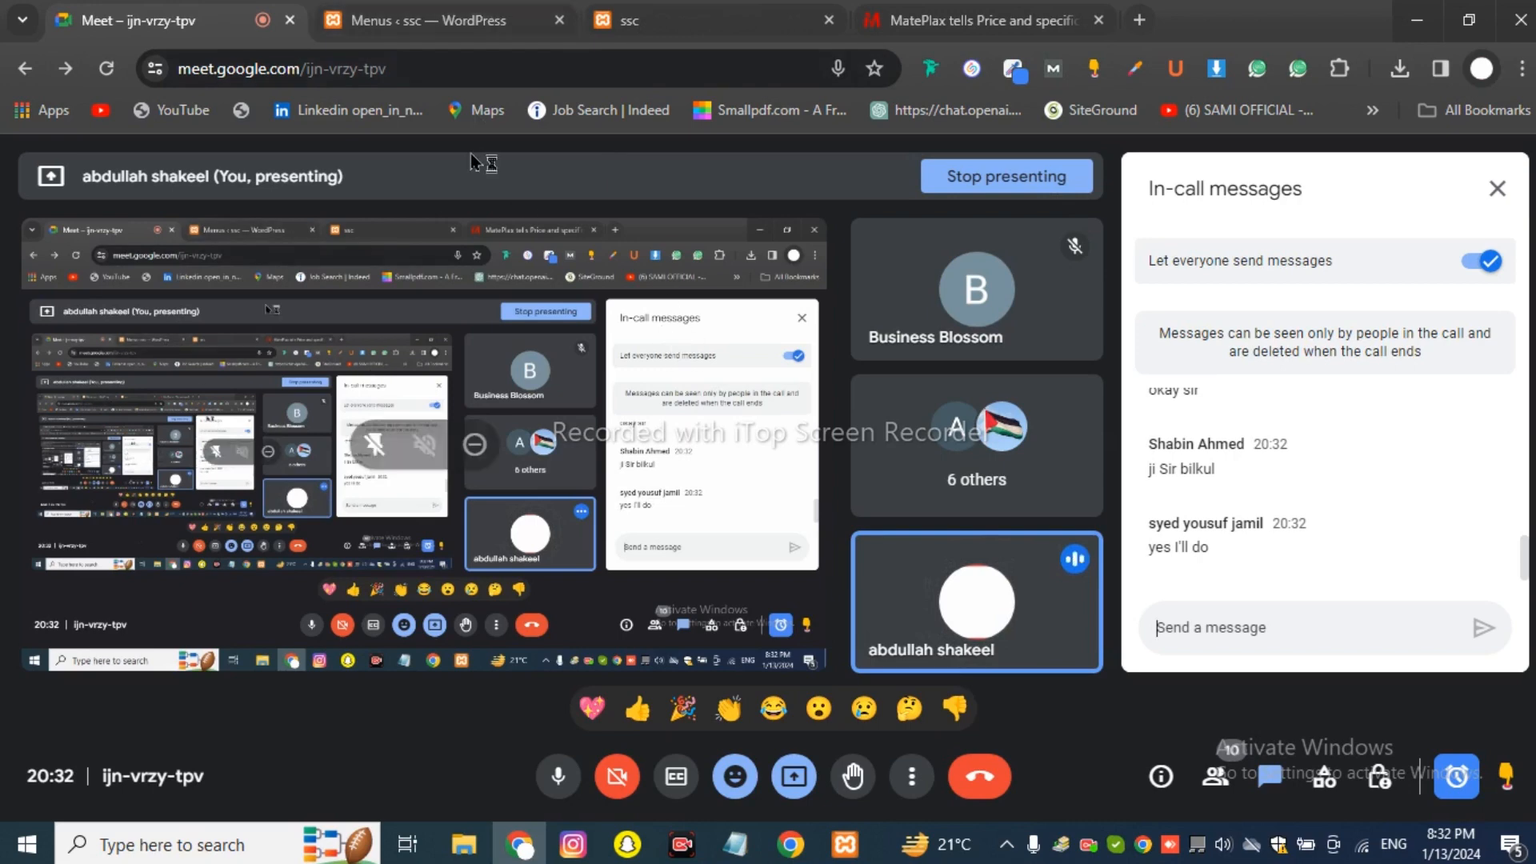
# Review the ssc HEADER menu in the editor and on the live front page.
pyautogui.click(446, 22)
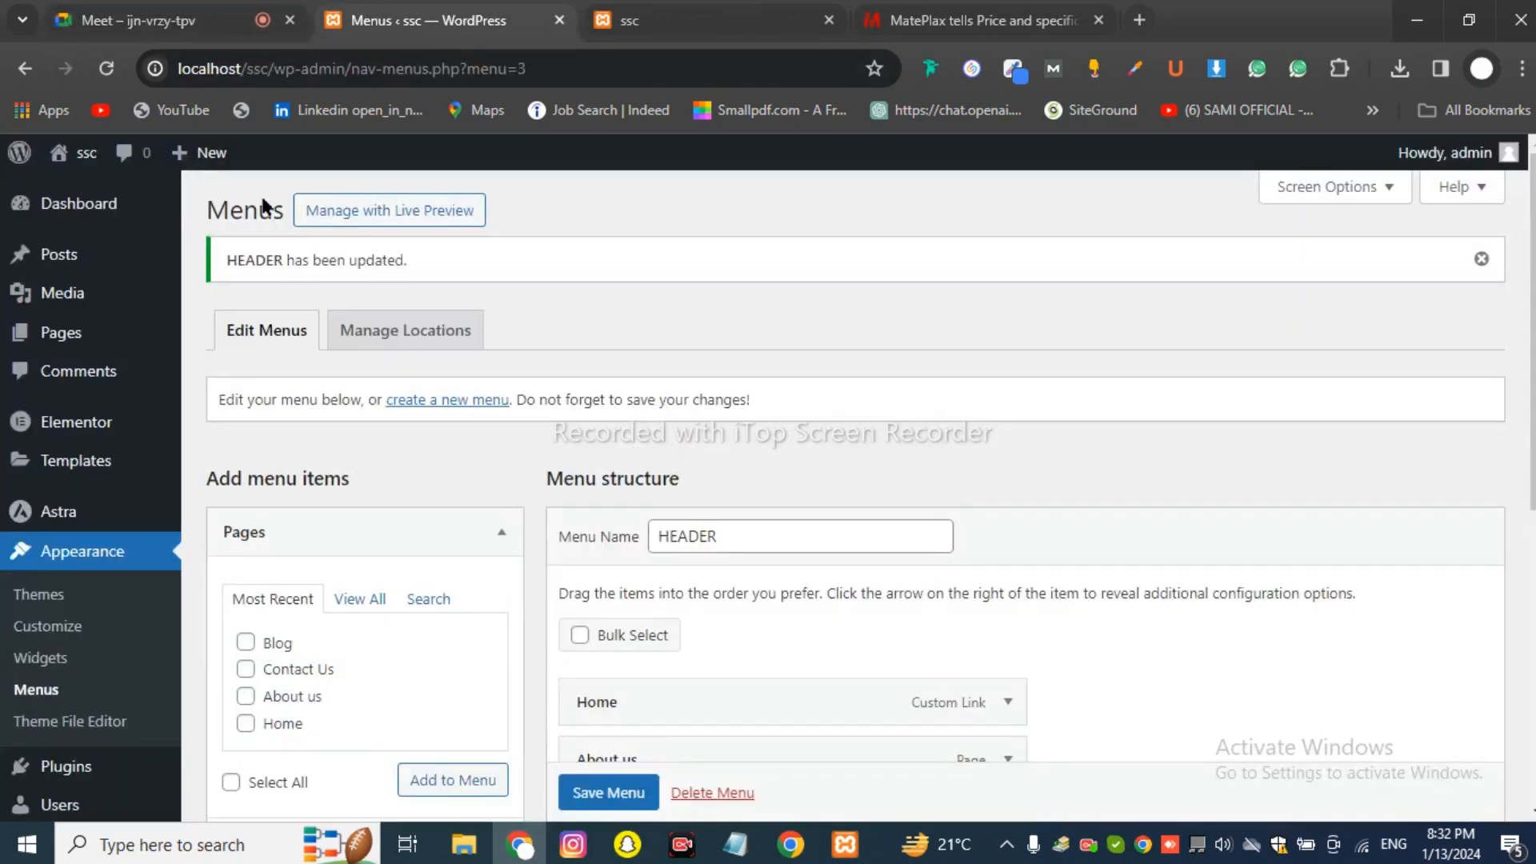
pyautogui.scroll(-5, 610, 467)
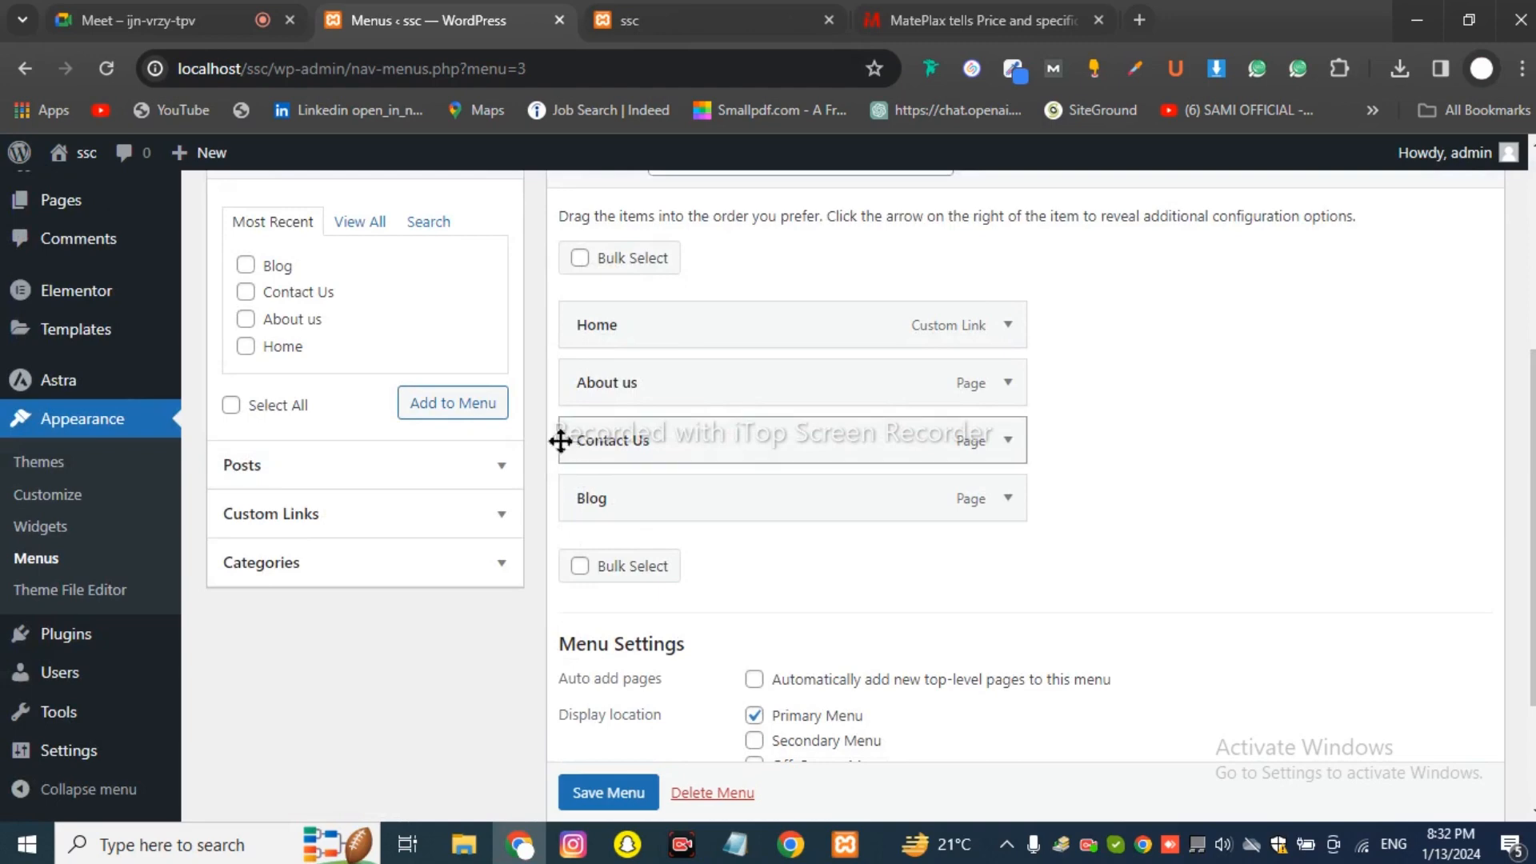
pyautogui.scroll(2, 638, 420)
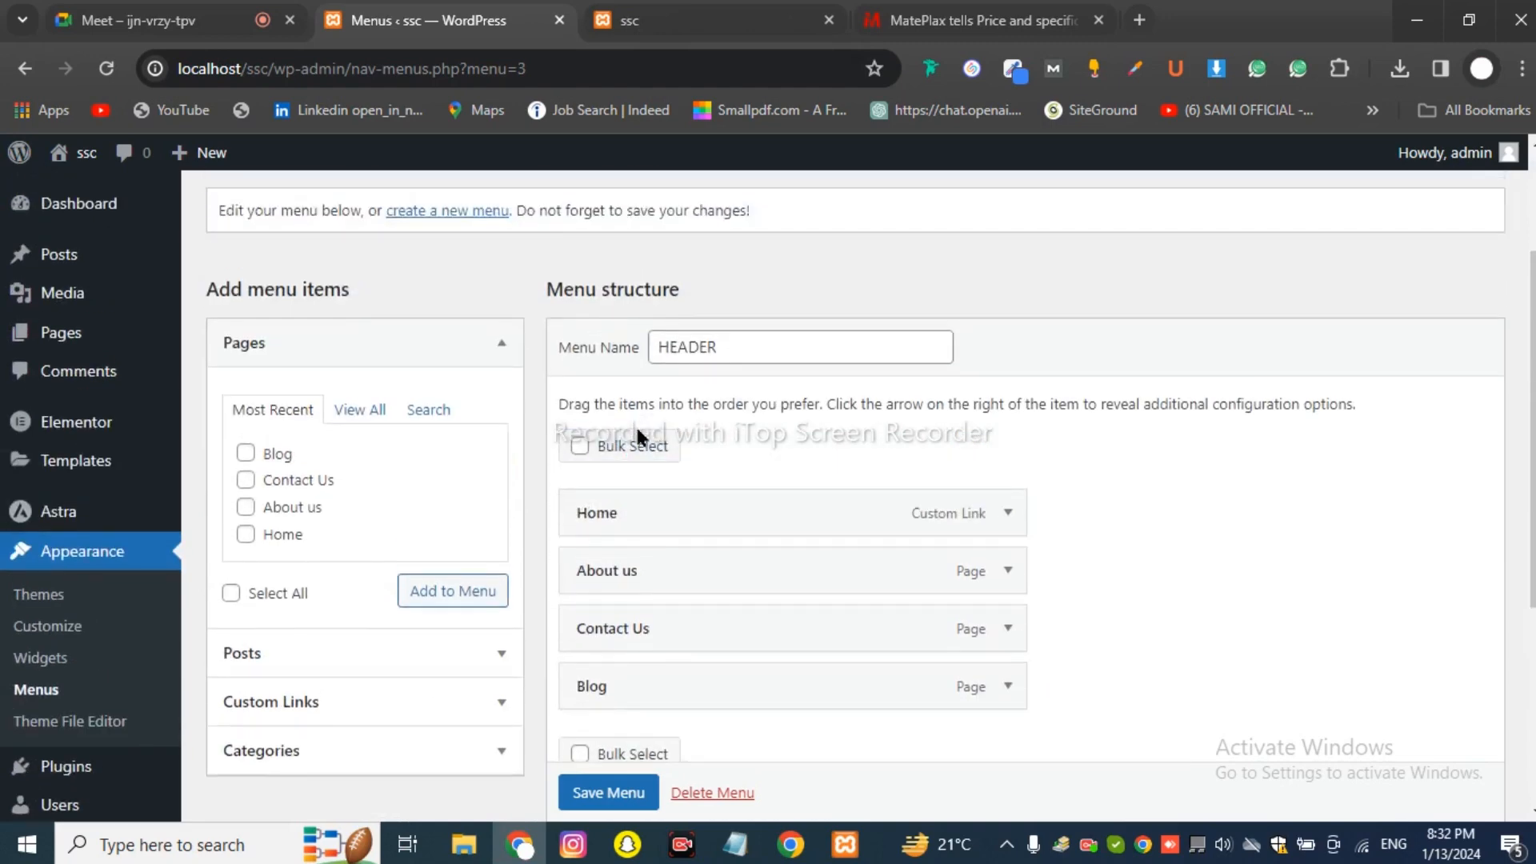
pyautogui.scroll(-2, 635, 424)
pyautogui.click(647, 16)
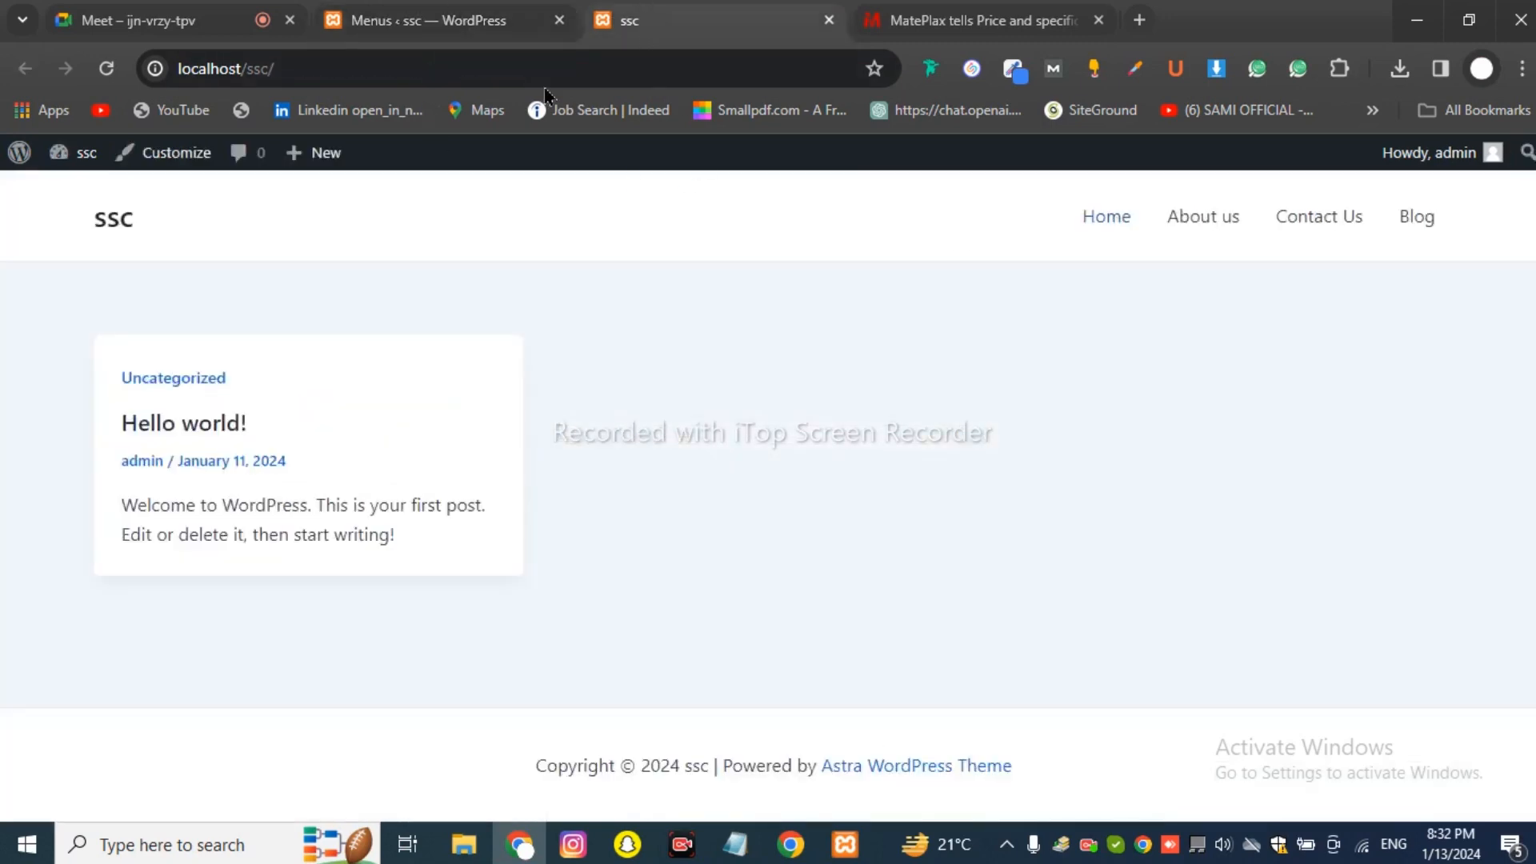
pyautogui.click(137, 20)
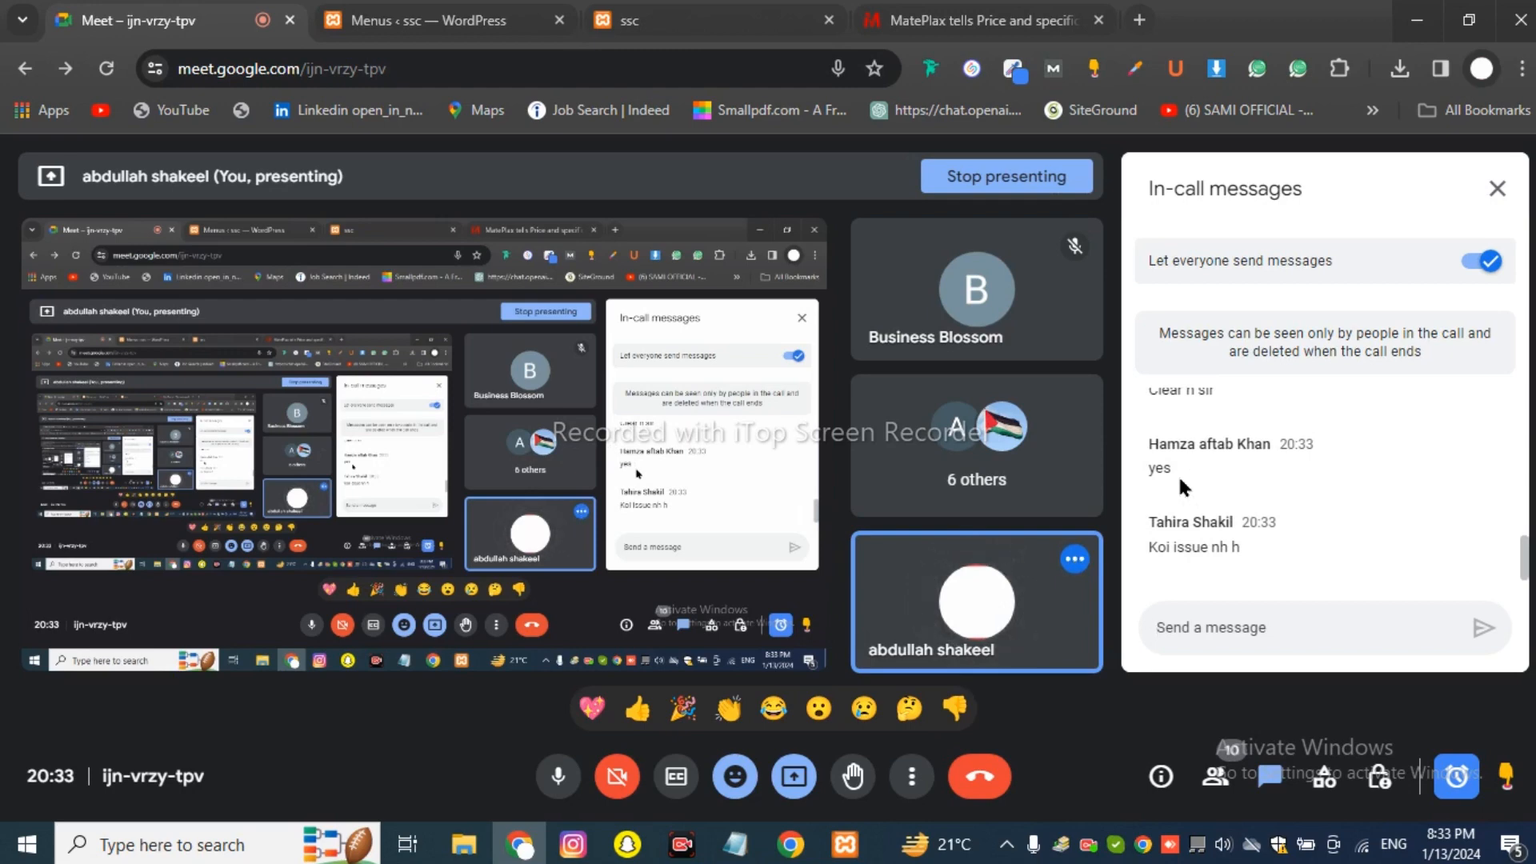
# Switch across to the live mateplax.com homepage.
pyautogui.click(968, 20)
pyautogui.click(680, 20)
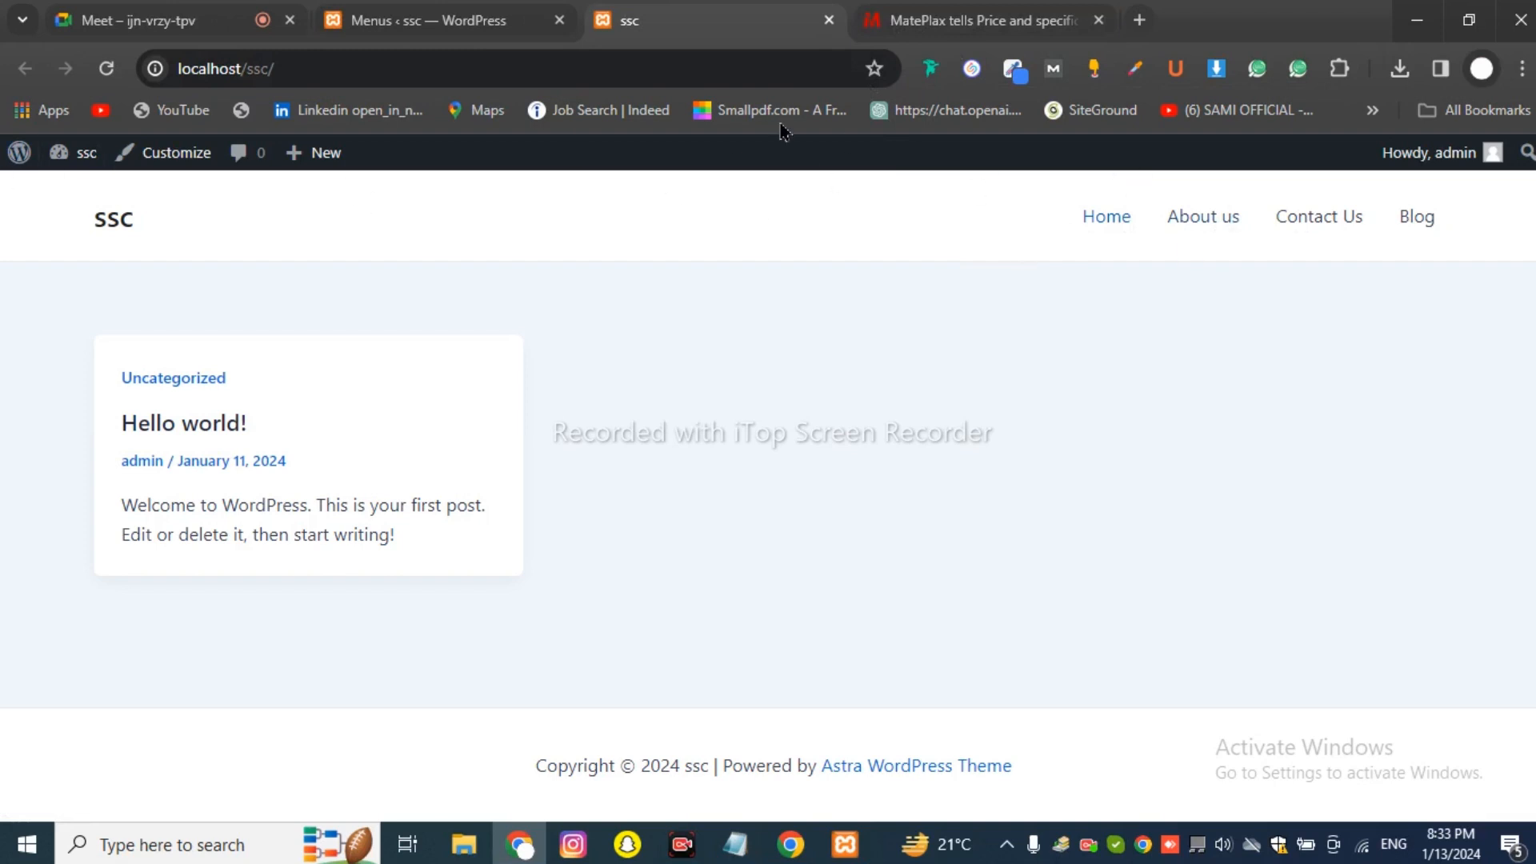
pyautogui.click(888, 20)
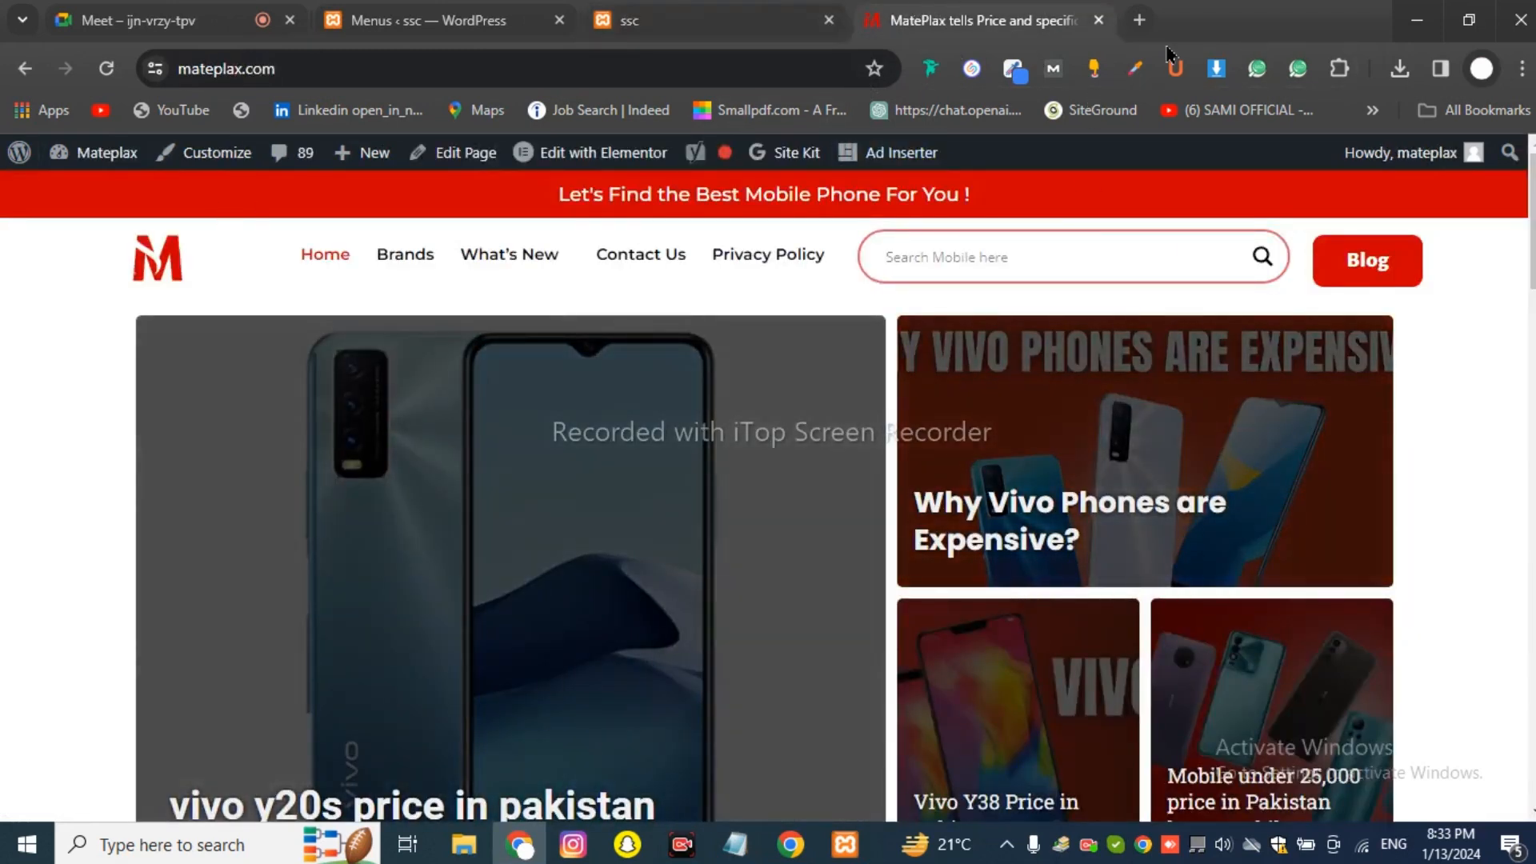
# Load cometocode.com in a new browser tab.
pyautogui.click(1143, 20)
pyautogui.write('com')
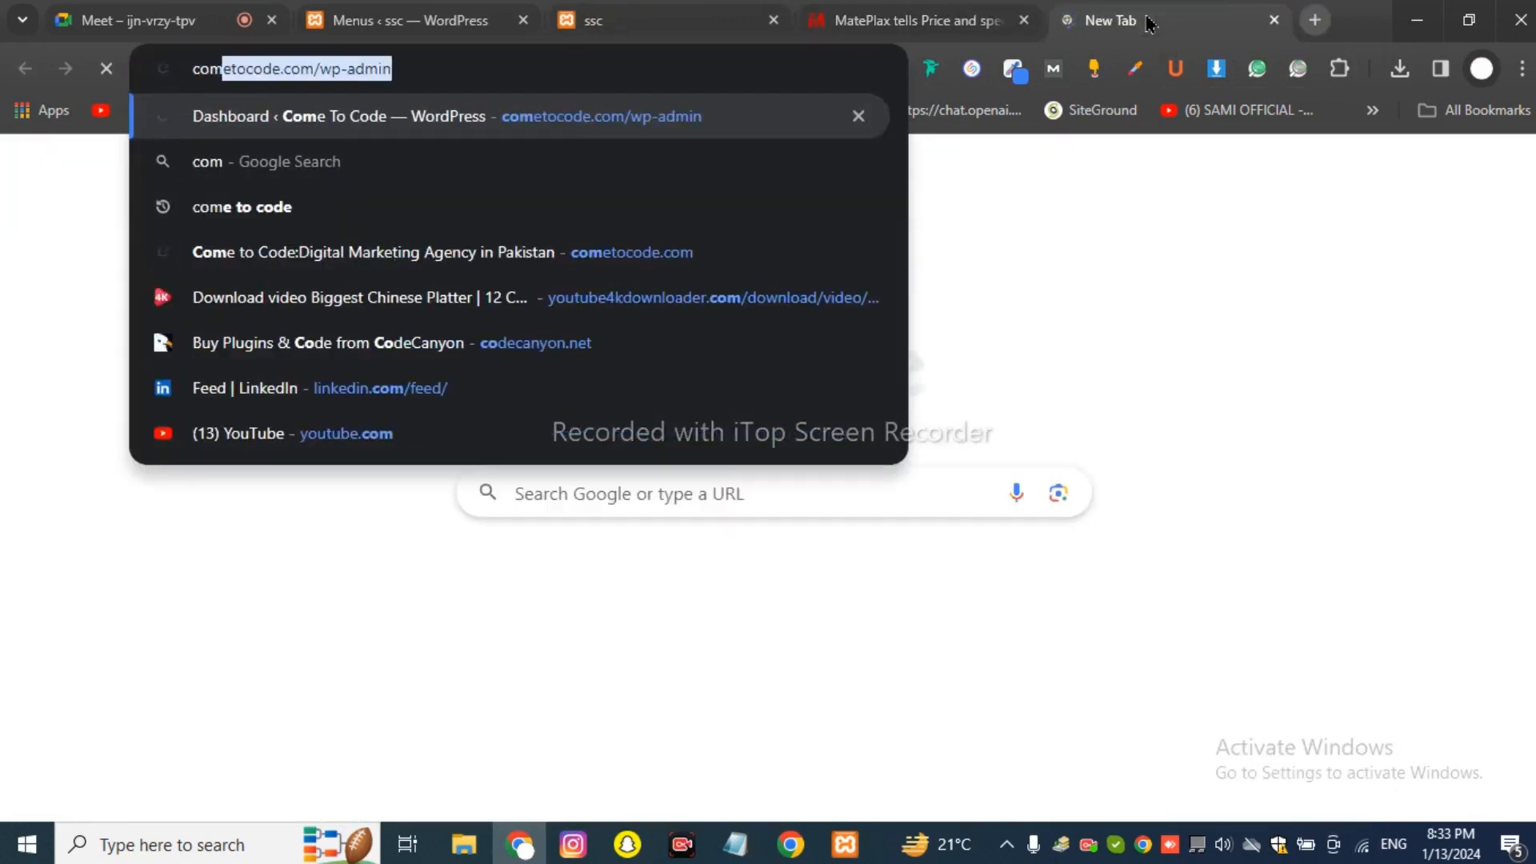
pyautogui.press('End')
pyautogui.press('BackSpace')
pyautogui.press('BackSpace')
pyautogui.press('BackSpace')
pyautogui.press('BackSpace')
pyautogui.press('BackSpace')
pyautogui.press('BackSpace')
pyautogui.press('BackSpace')
pyautogui.press('BackSpace')
pyautogui.press('BackSpace')
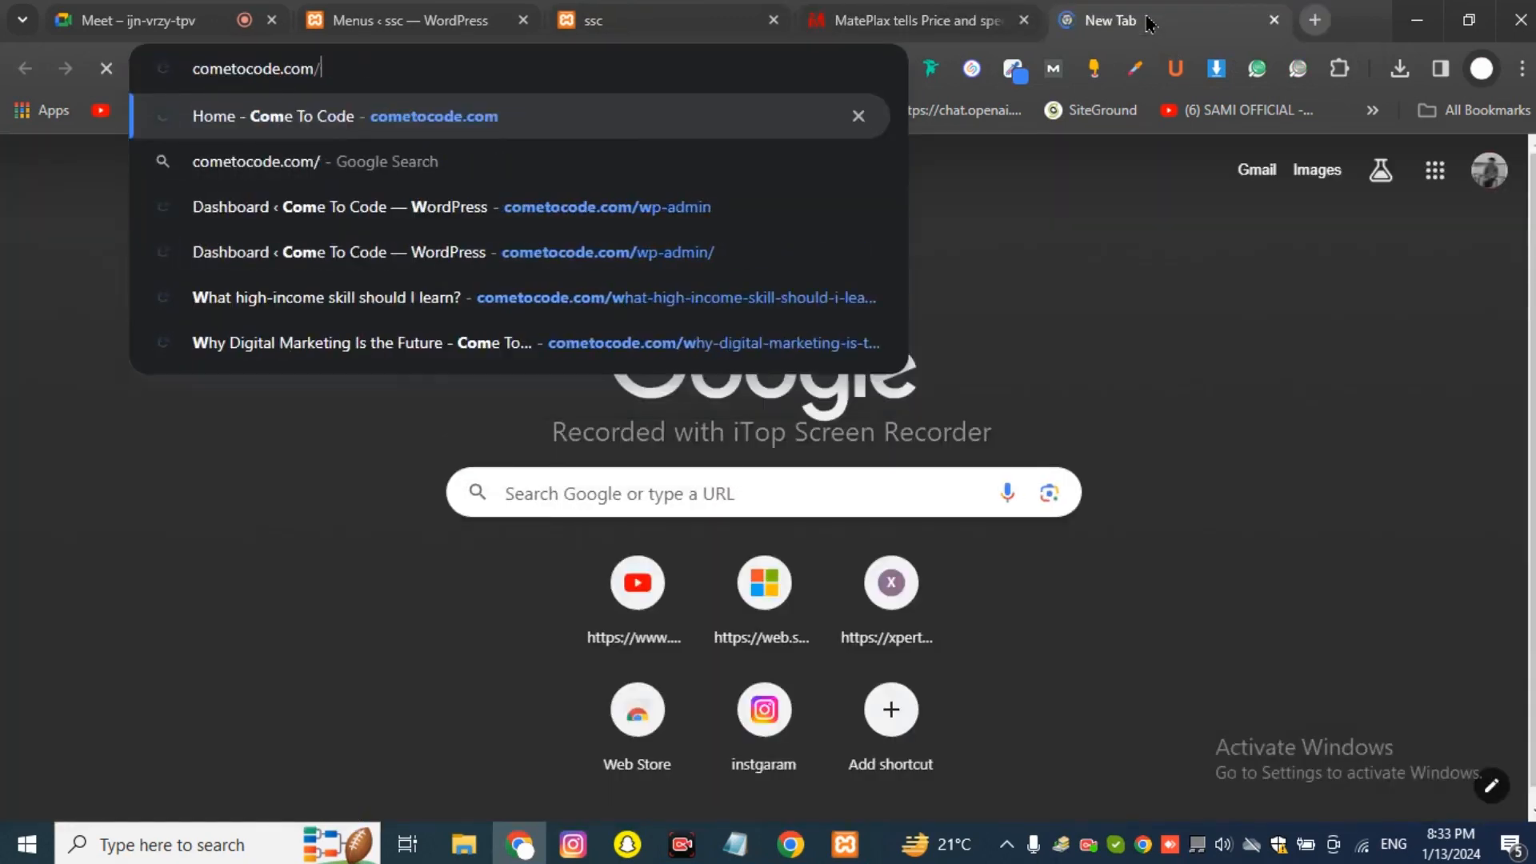
pyautogui.press('Return')
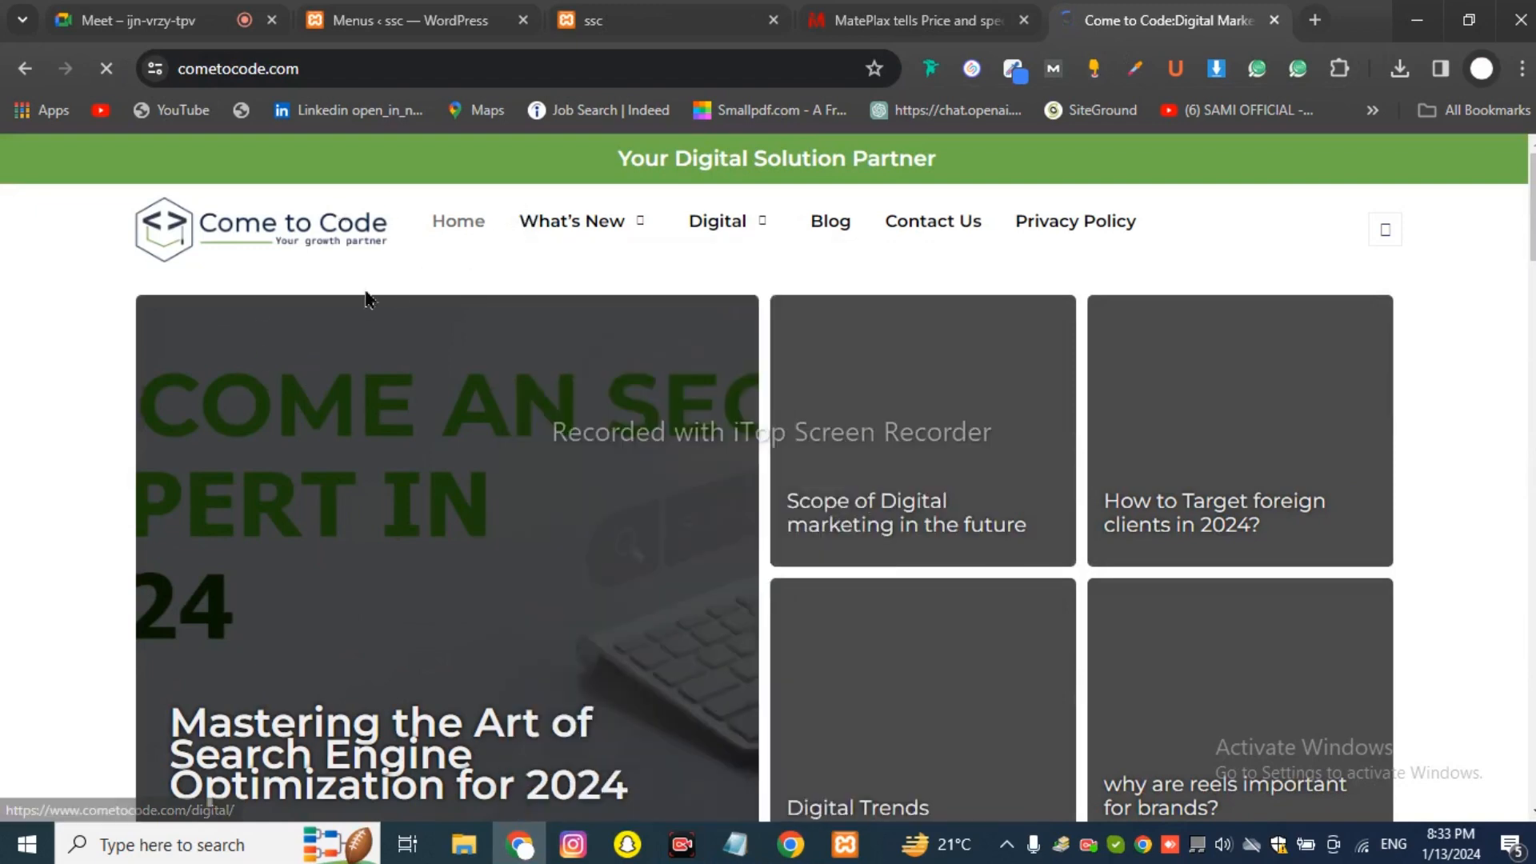
# Look over Come to Code's navigation dropdowns, then return to the ssc menu editor.
pyautogui.moveTo(566, 250)
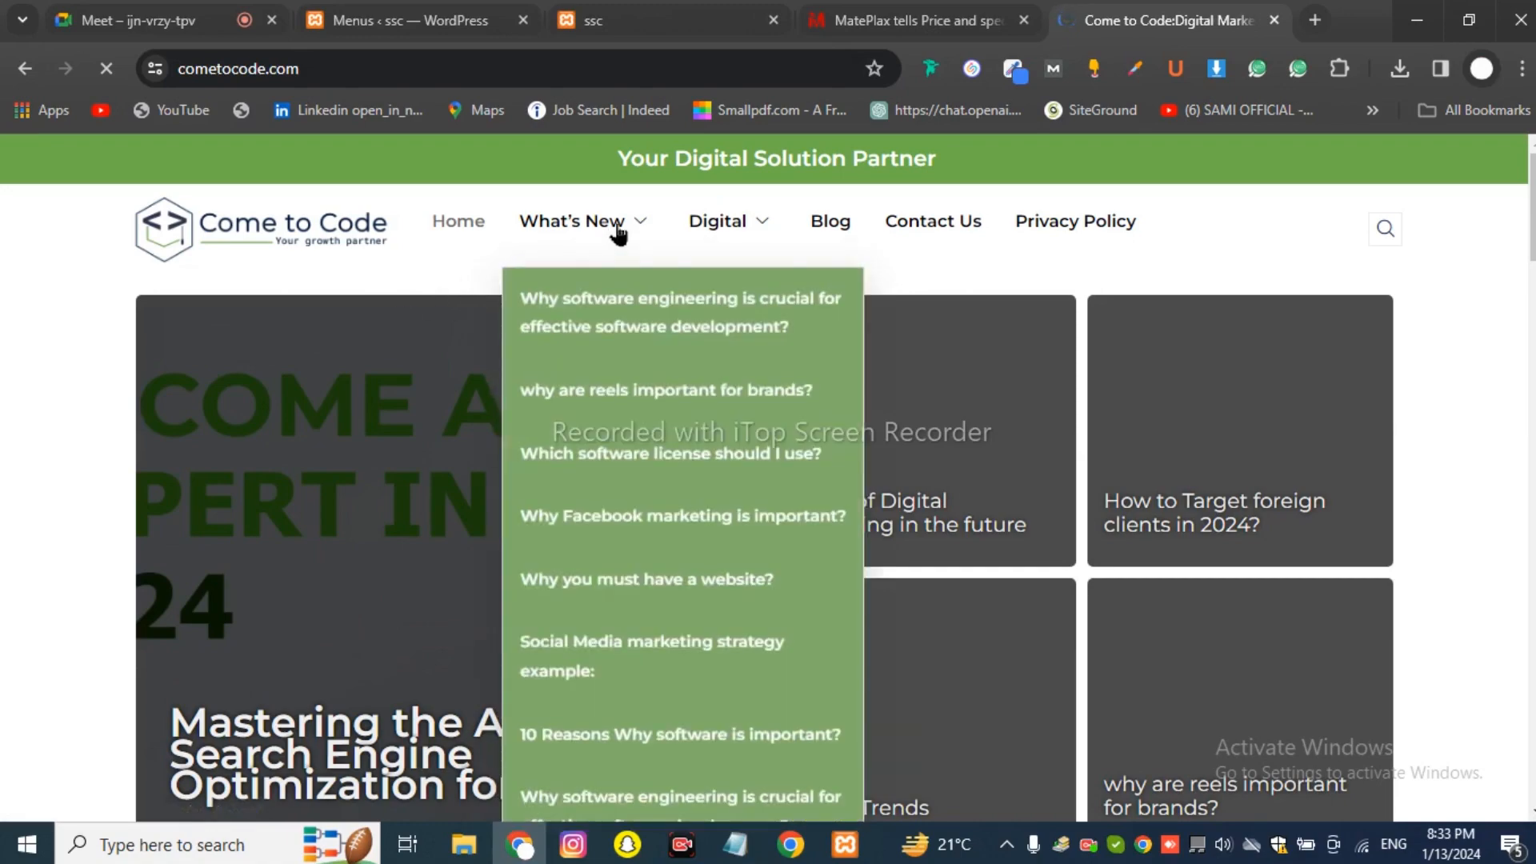
pyautogui.scroll(-5, 593, 397)
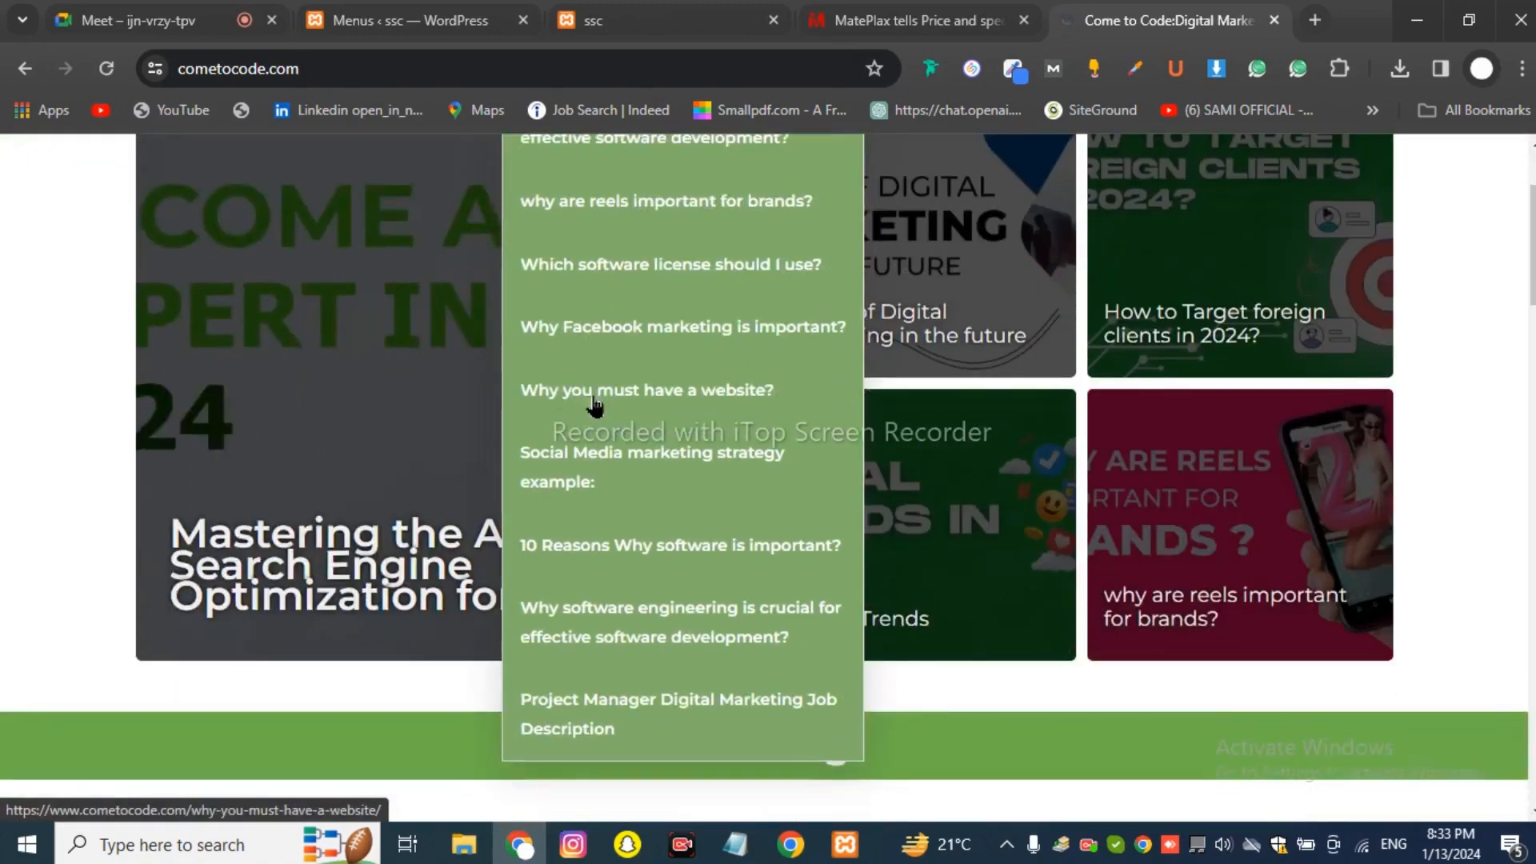
pyautogui.scroll(5, 593, 405)
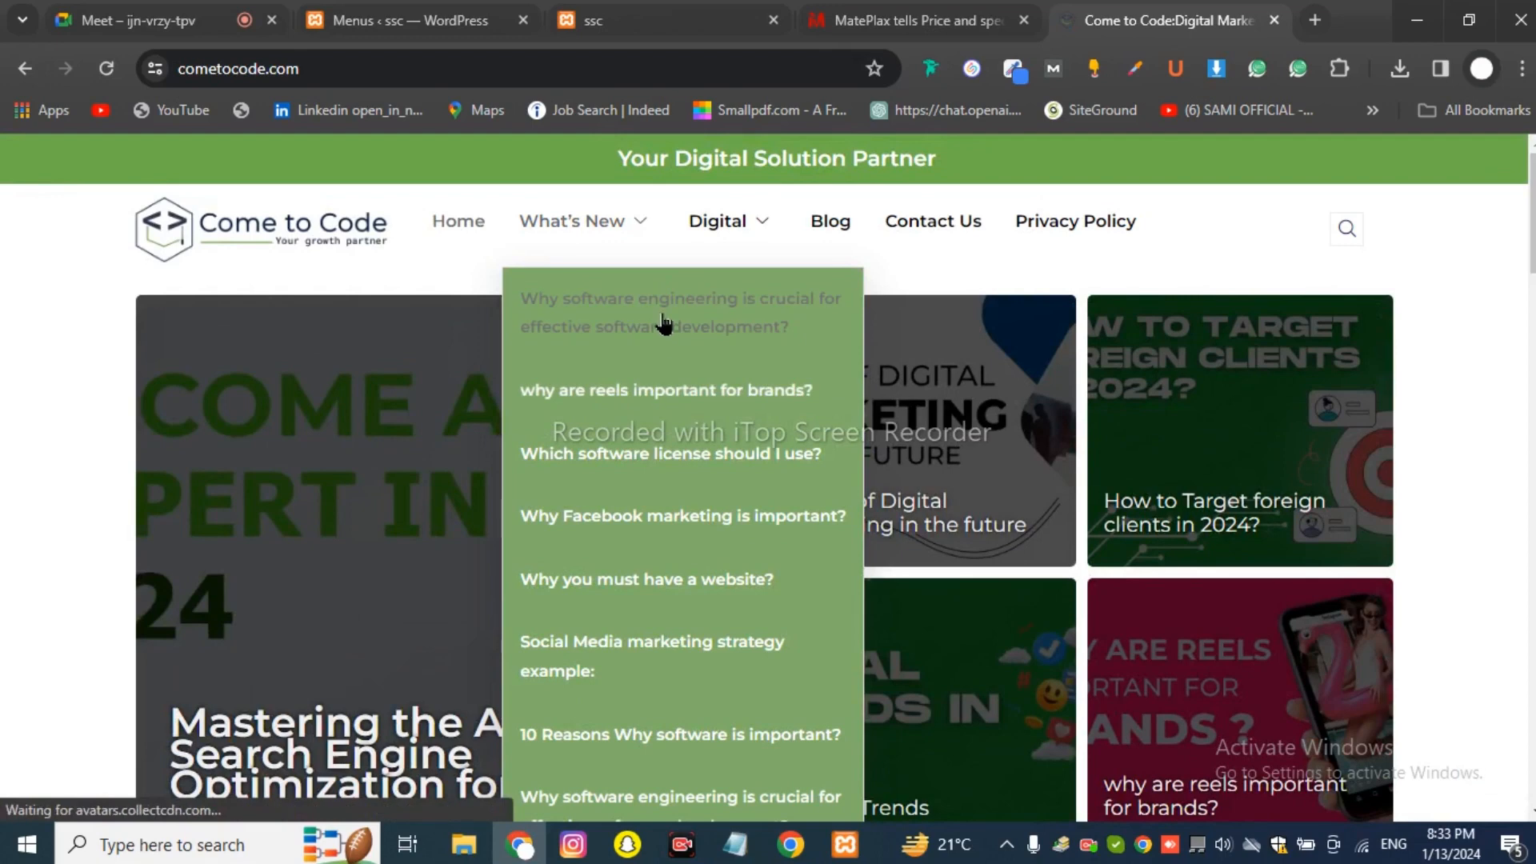
pyautogui.moveTo(784, 234)
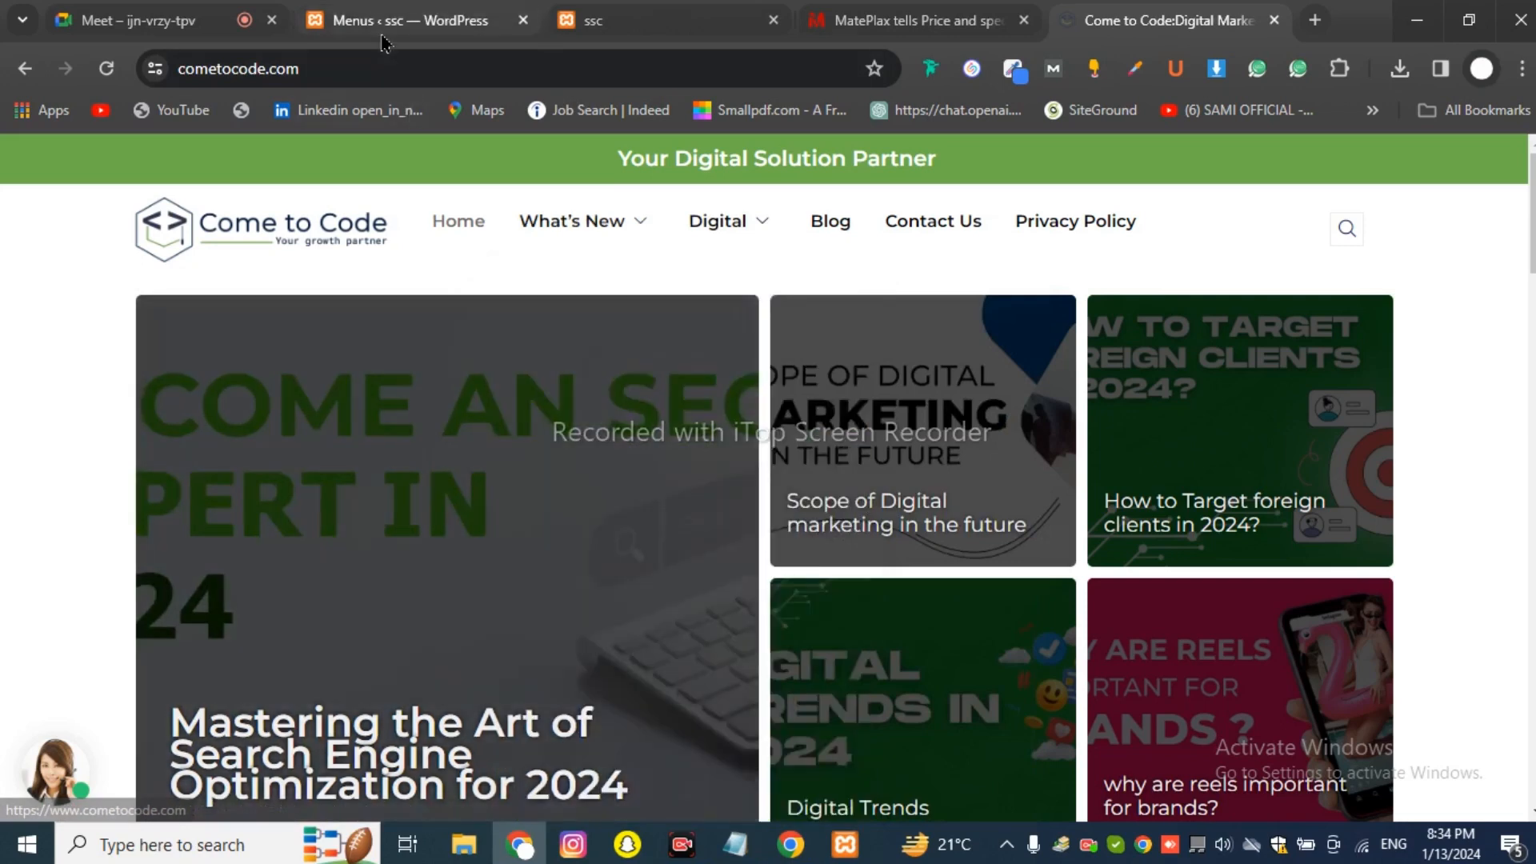
pyautogui.click(389, 32)
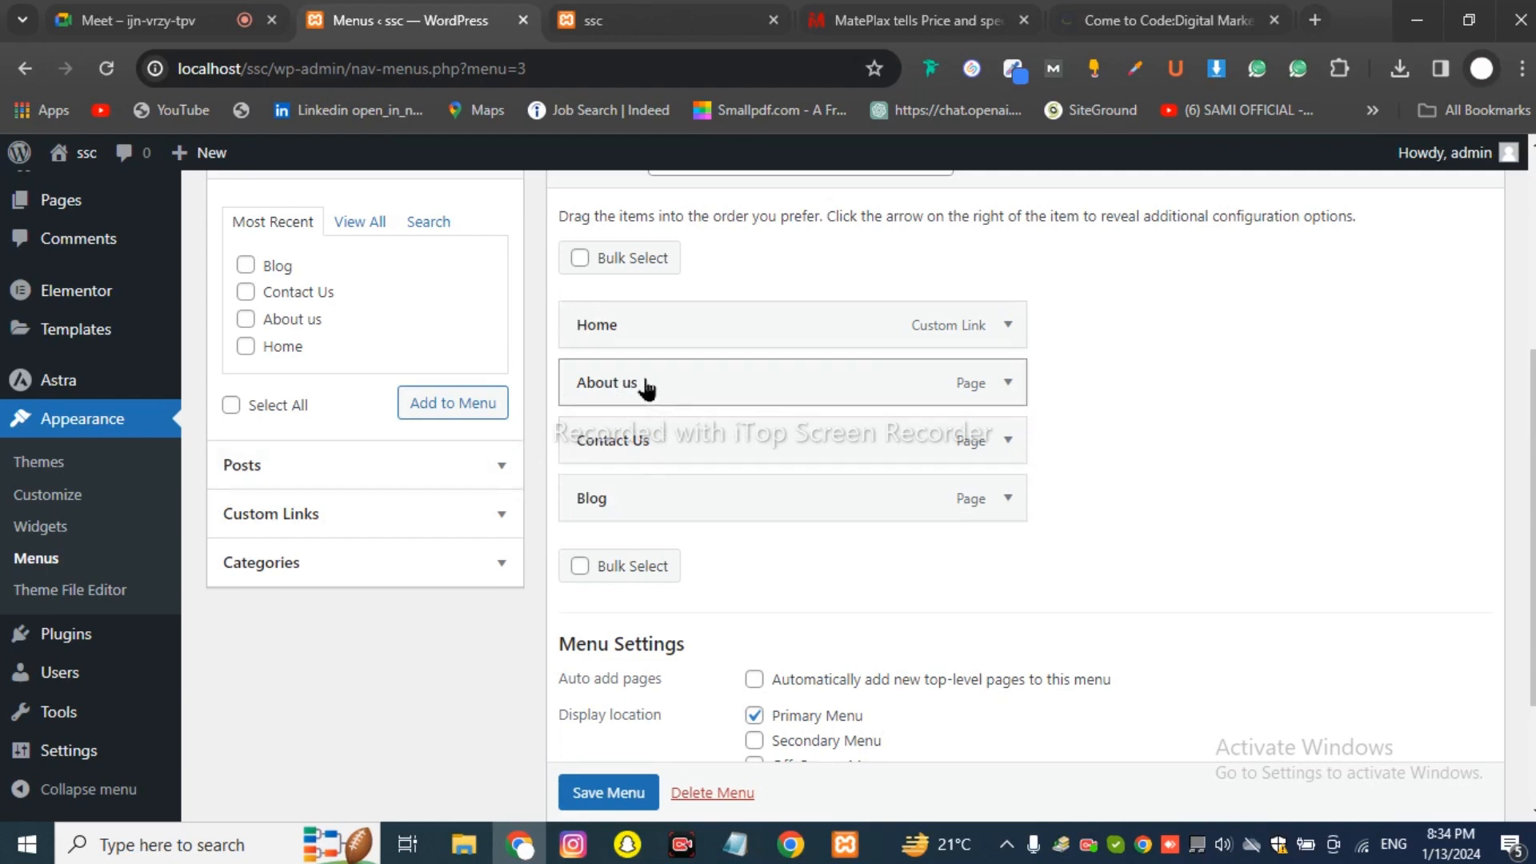
# Nest About us, Contact Us and Blog as sub items under Home and save the HEADER menu.
pyautogui.moveTo(647, 387)
pyautogui.mouseDown()
pyautogui.moveTo(671, 388)
pyautogui.moveTo(649, 389)
pyautogui.mouseUp()
pyautogui.click(616, 22)
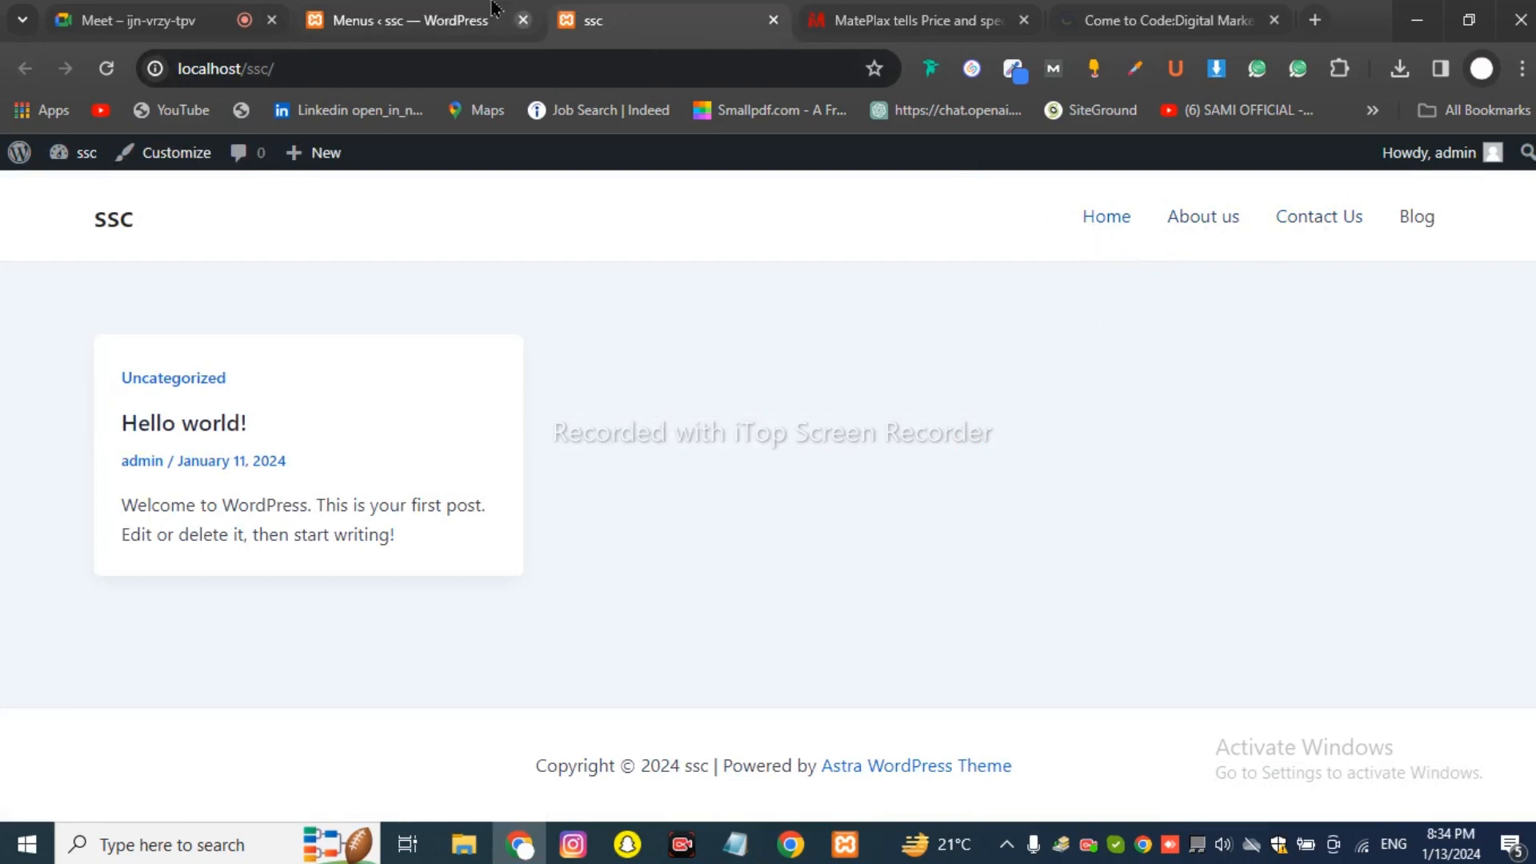
pyautogui.click(410, 20)
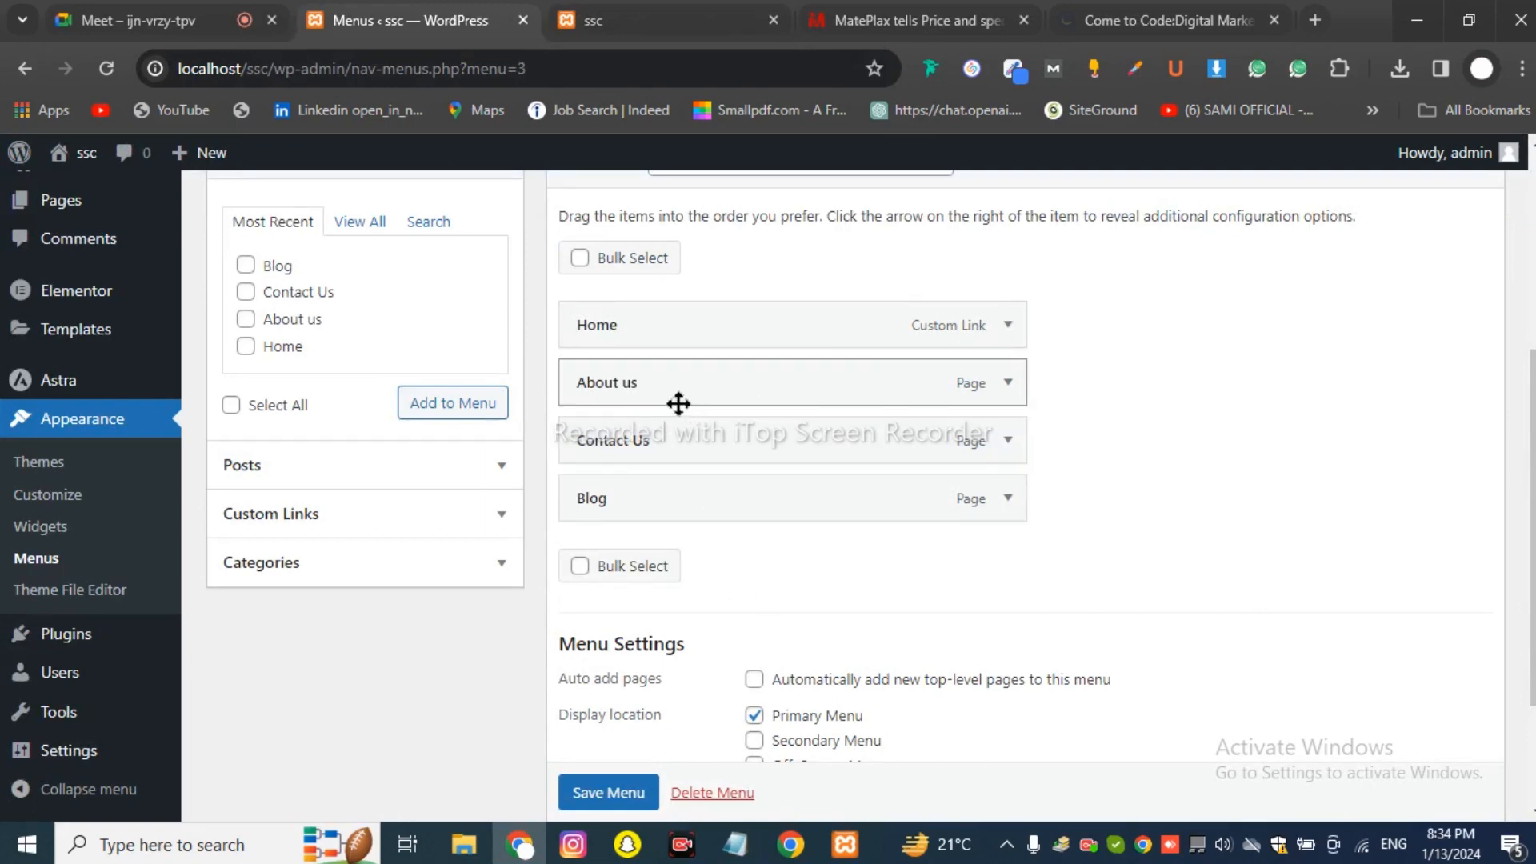
pyautogui.moveTo(602, 399); pyautogui.dragTo(654, 395)
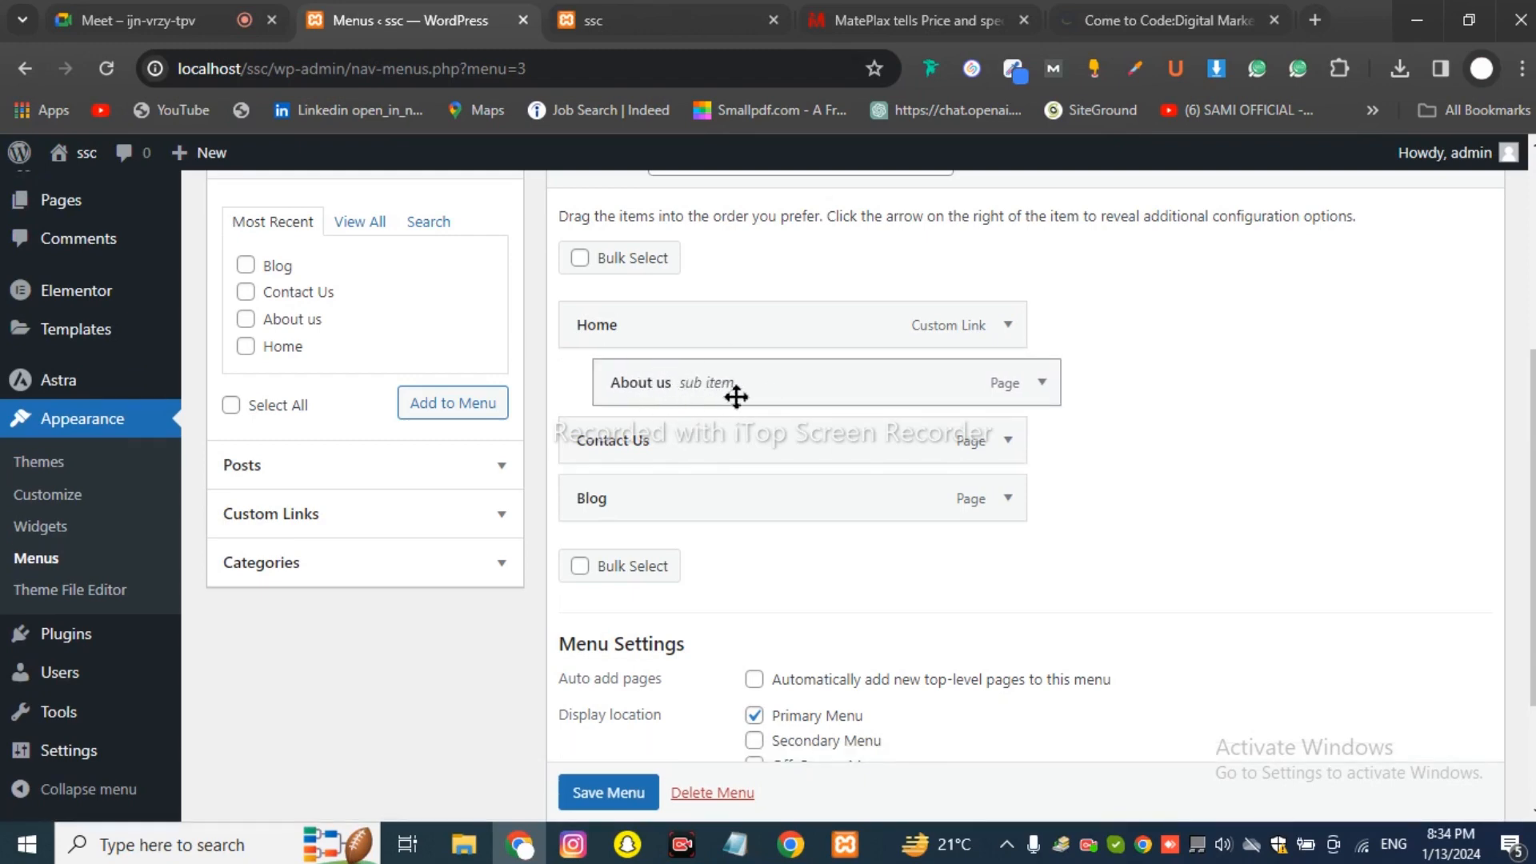
pyautogui.moveTo(662, 451)
pyautogui.mouseDown()
pyautogui.moveTo(672, 435)
pyautogui.moveTo(690, 445)
pyautogui.mouseUp()
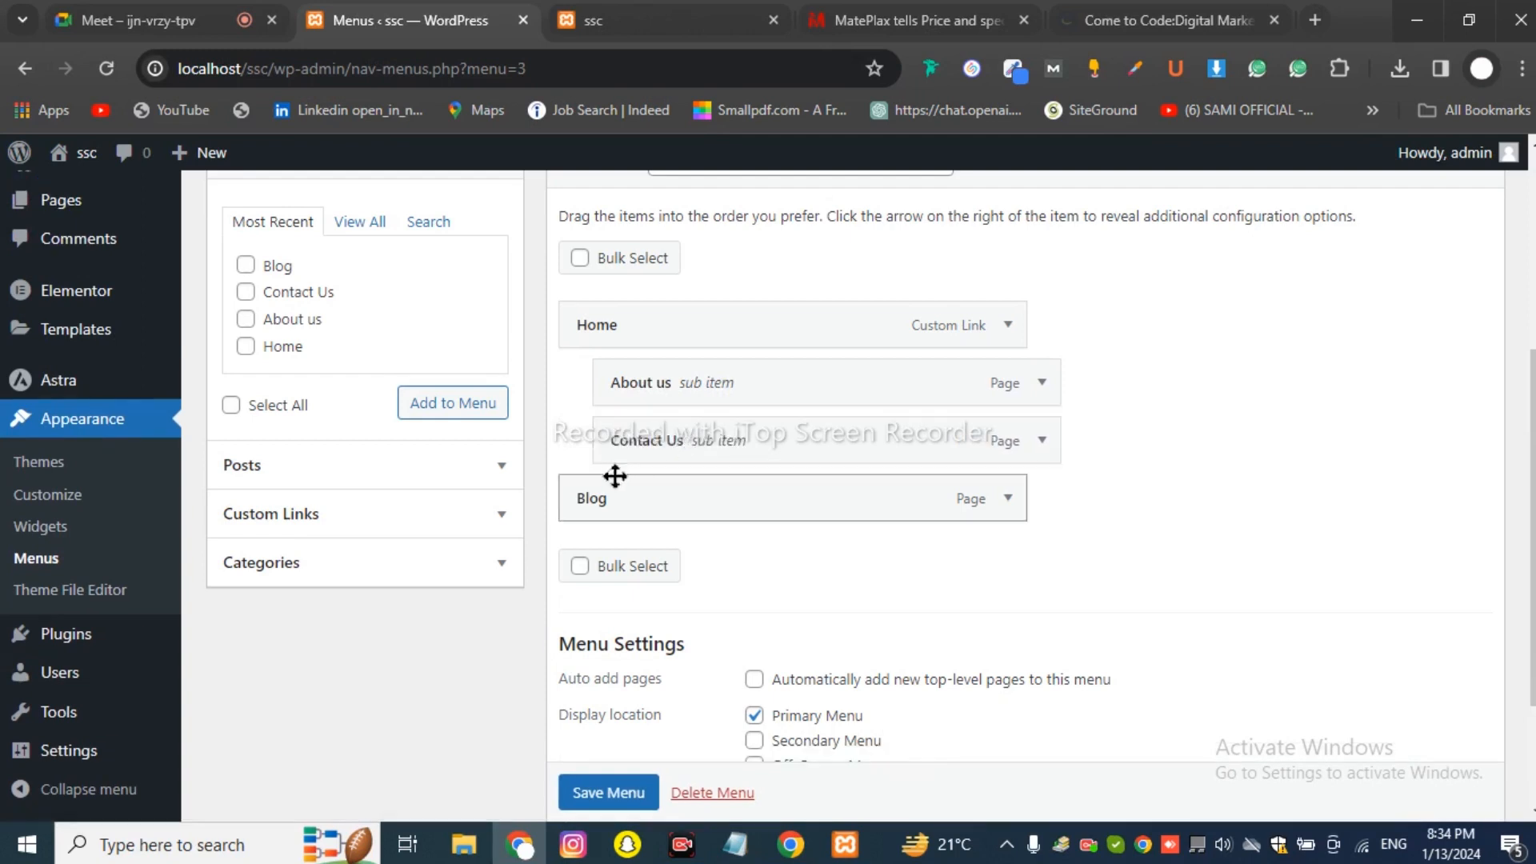
pyautogui.moveTo(610, 504); pyautogui.dragTo(642, 504)
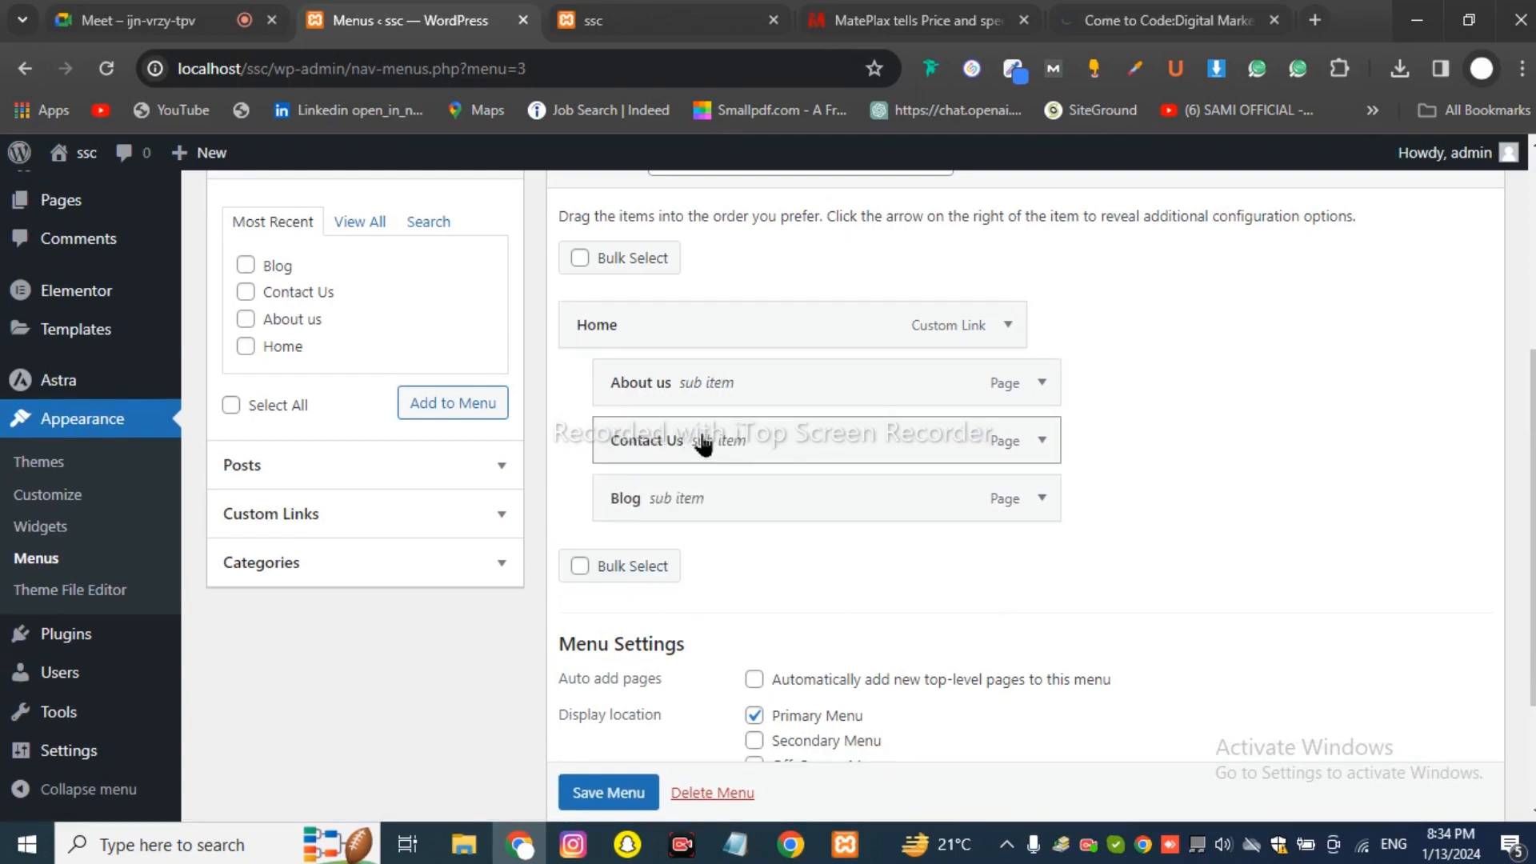
pyautogui.click(632, 802)
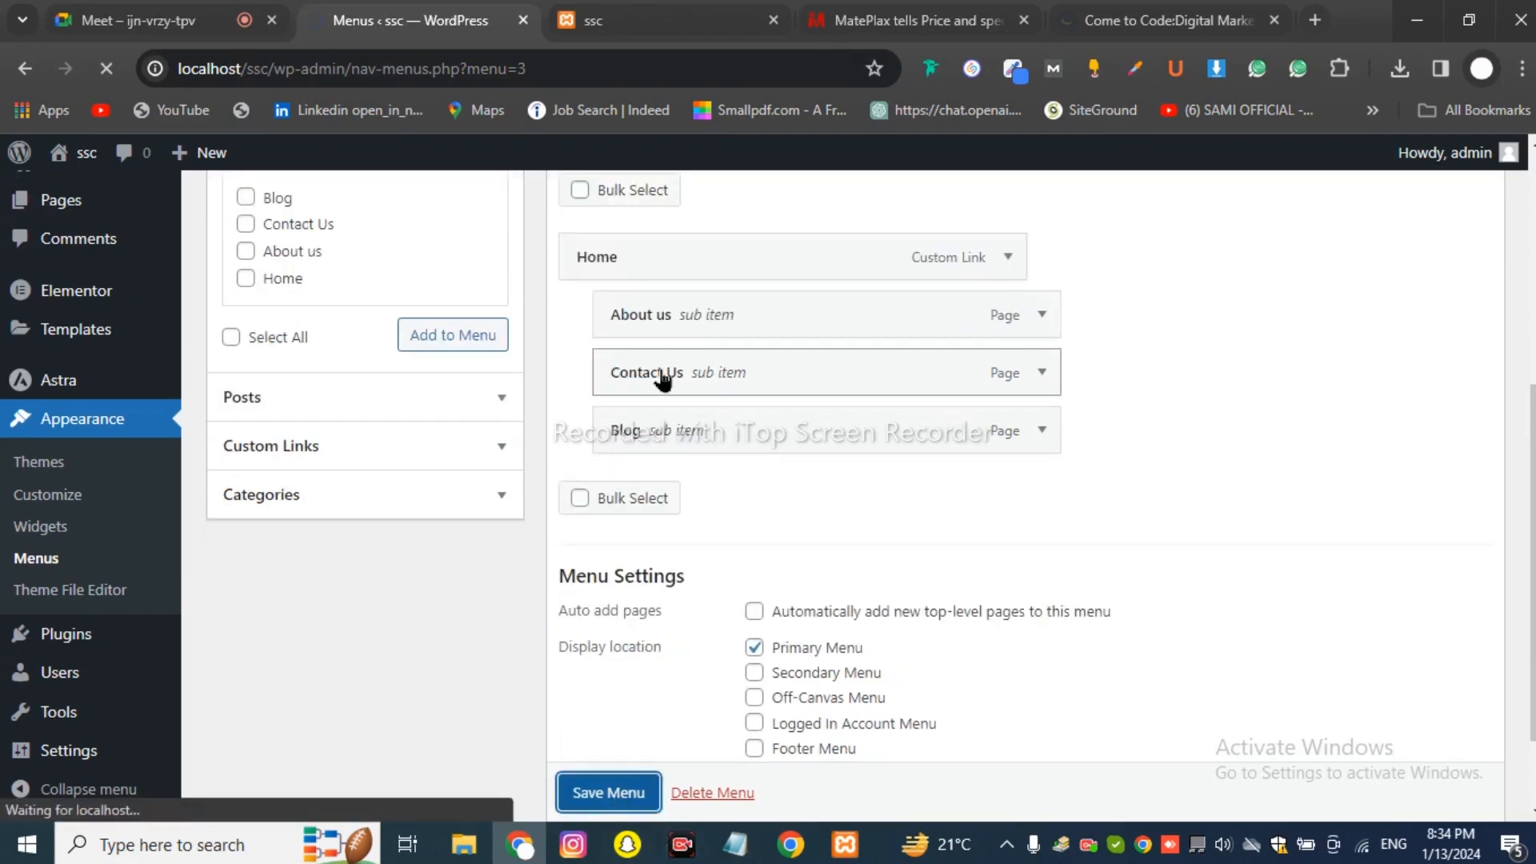
# Reload the ssc front page to check the new Home dropdown, then return to the editor.
pyautogui.click(624, 21)
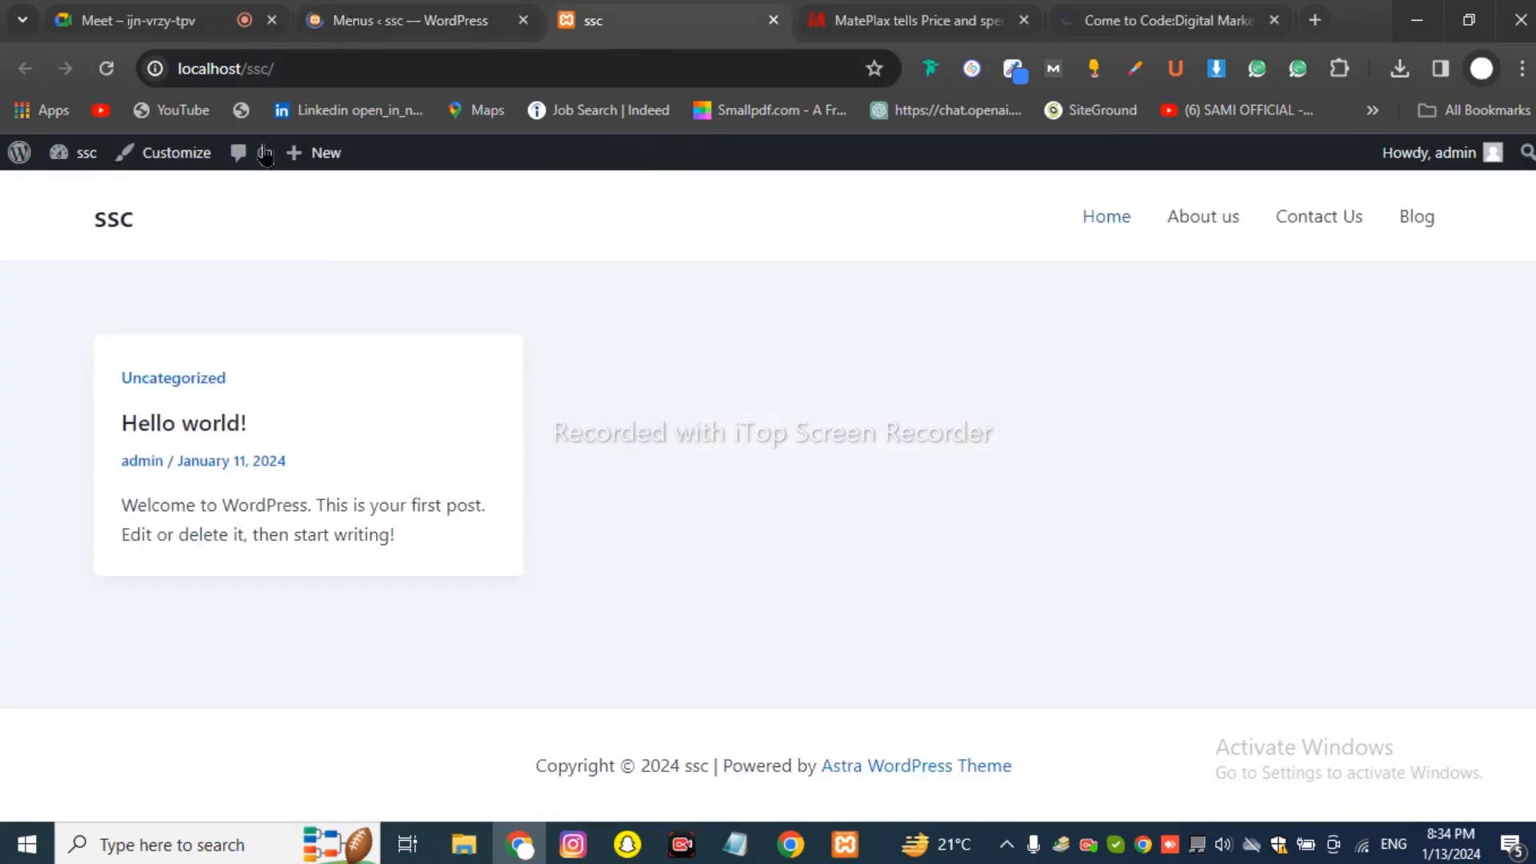
pyautogui.click(106, 68)
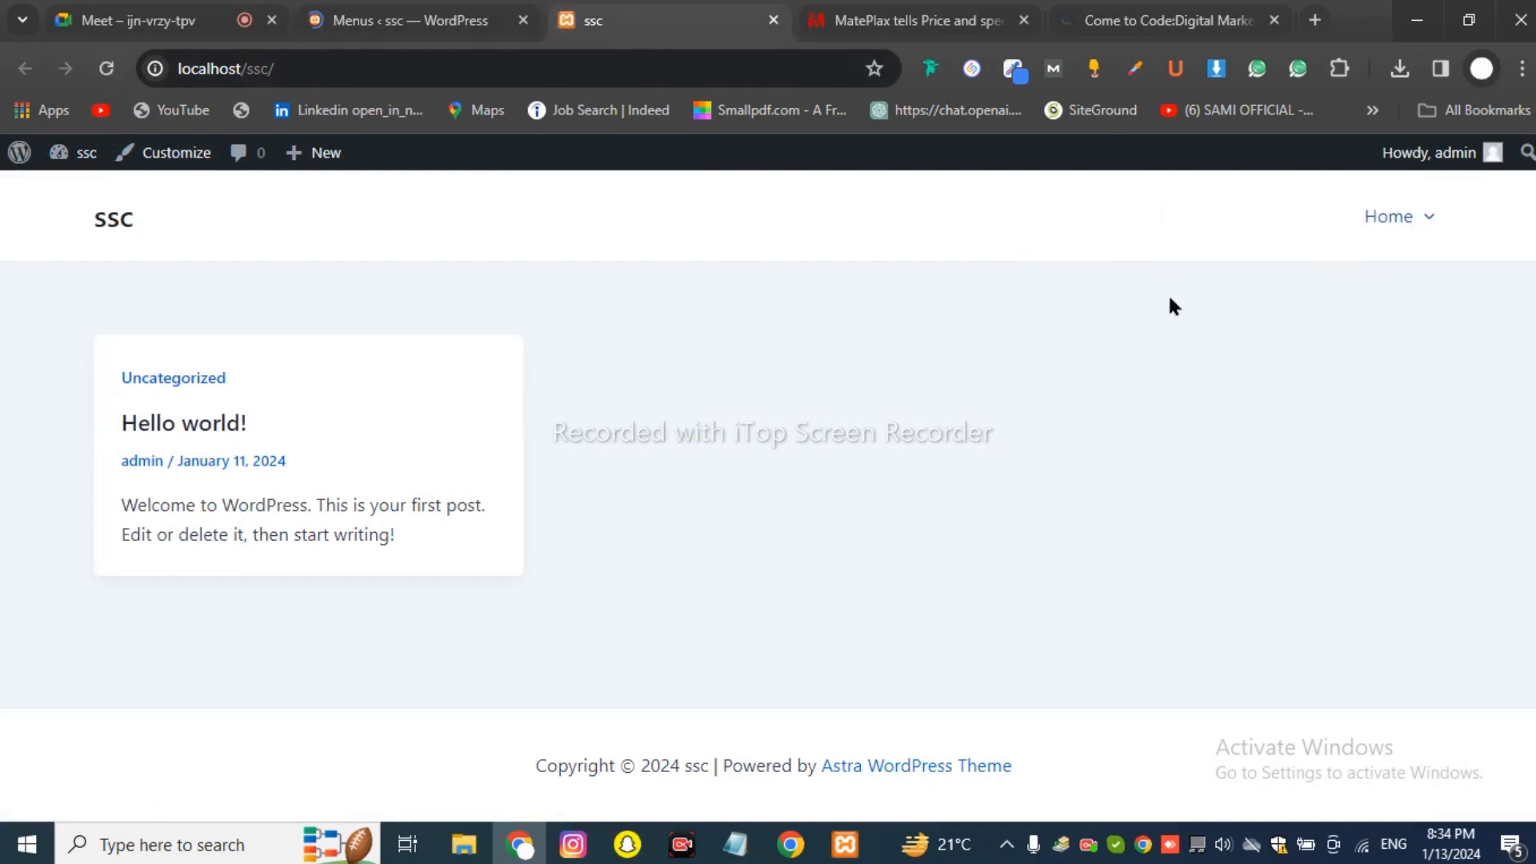
pyautogui.moveTo(1382, 237)
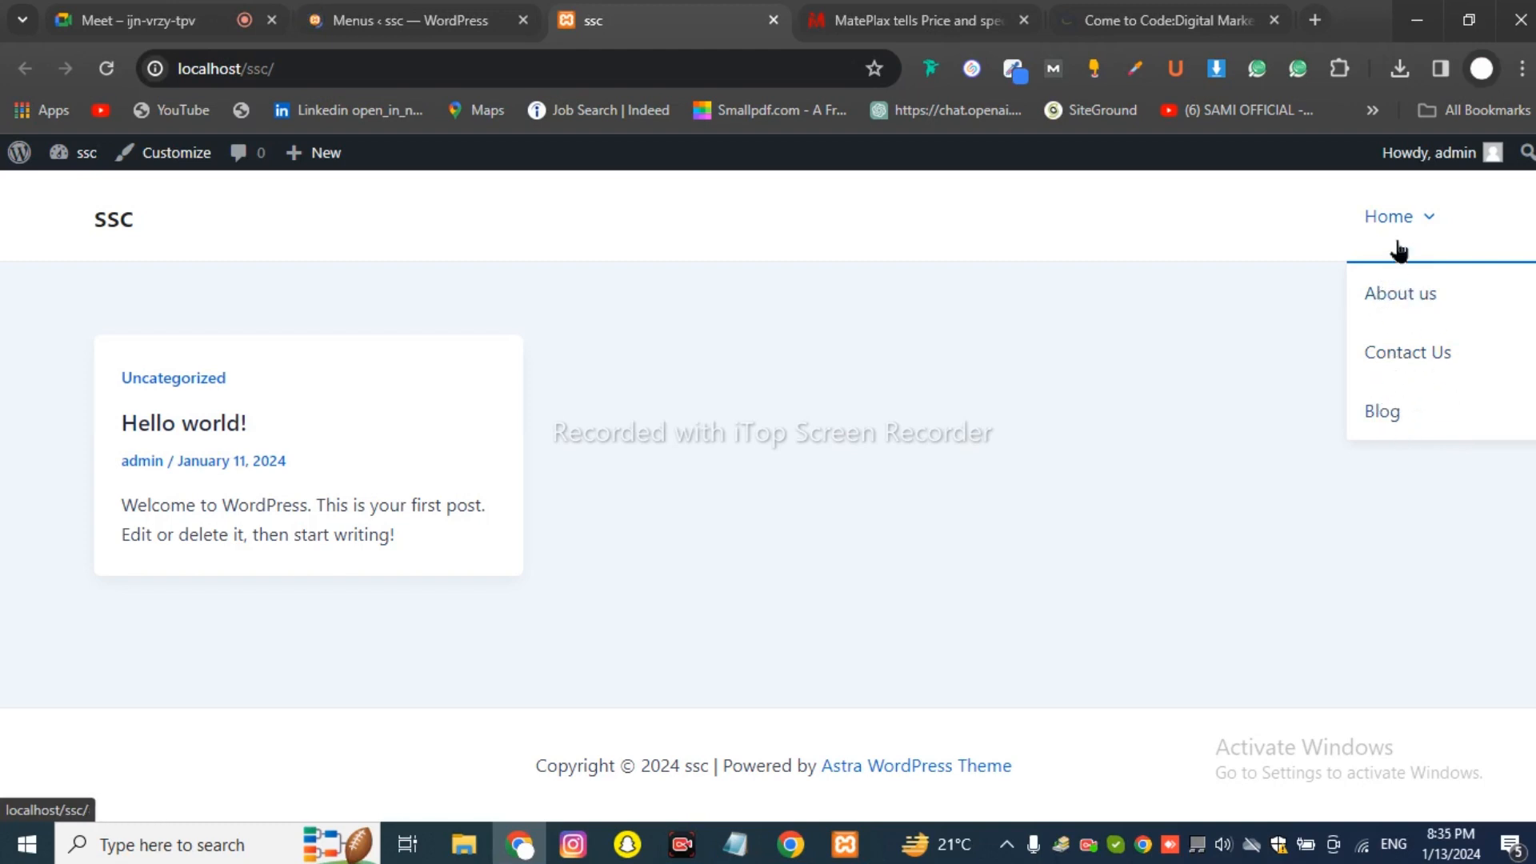
pyautogui.click(376, 20)
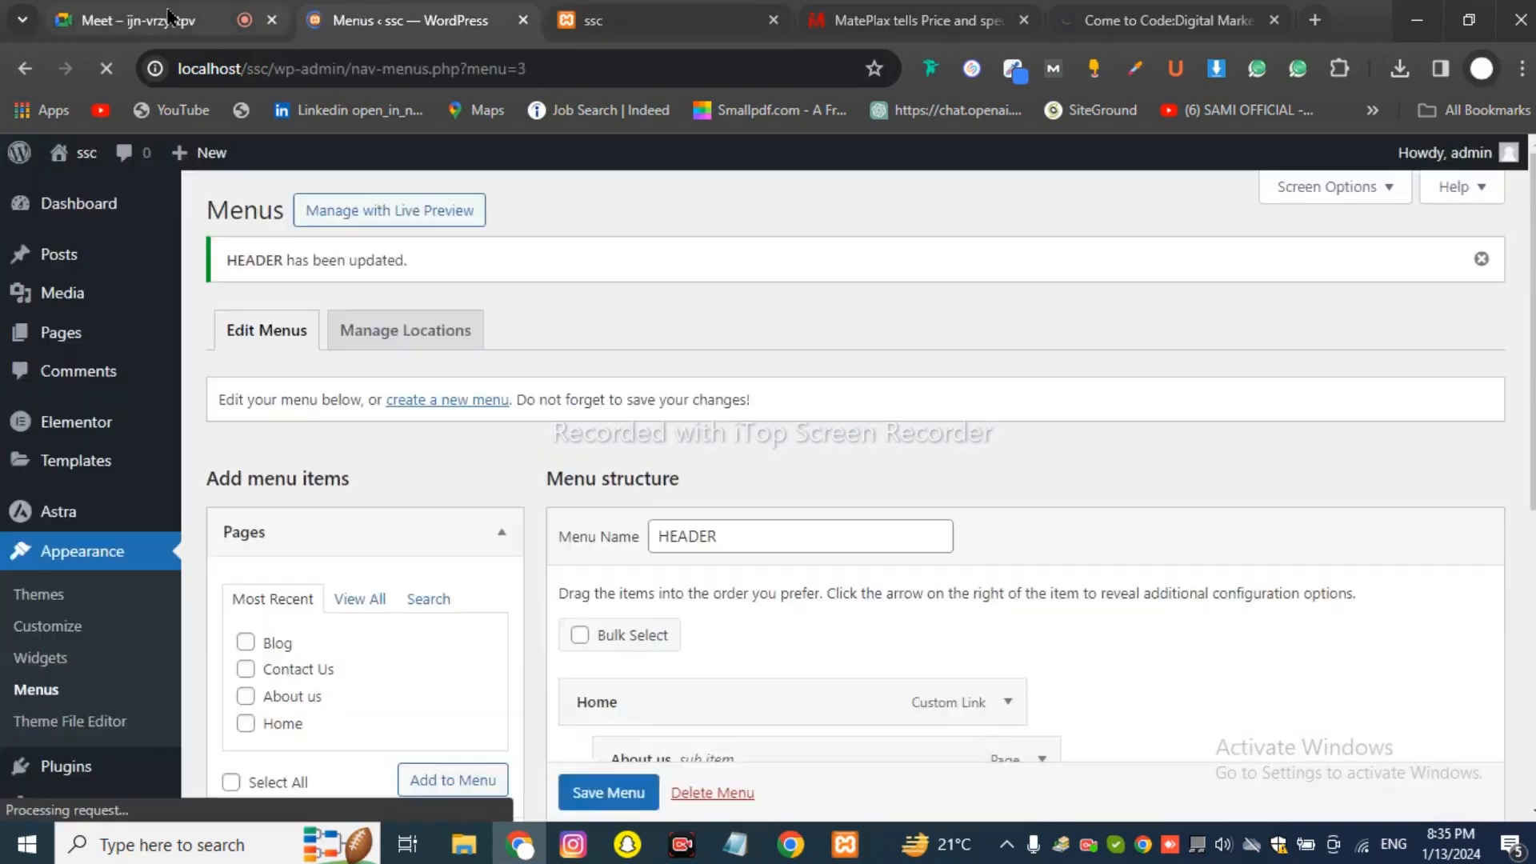
# Try dragging About us and Contact Us back out of Home's submenu.
pyautogui.click(168, 16)
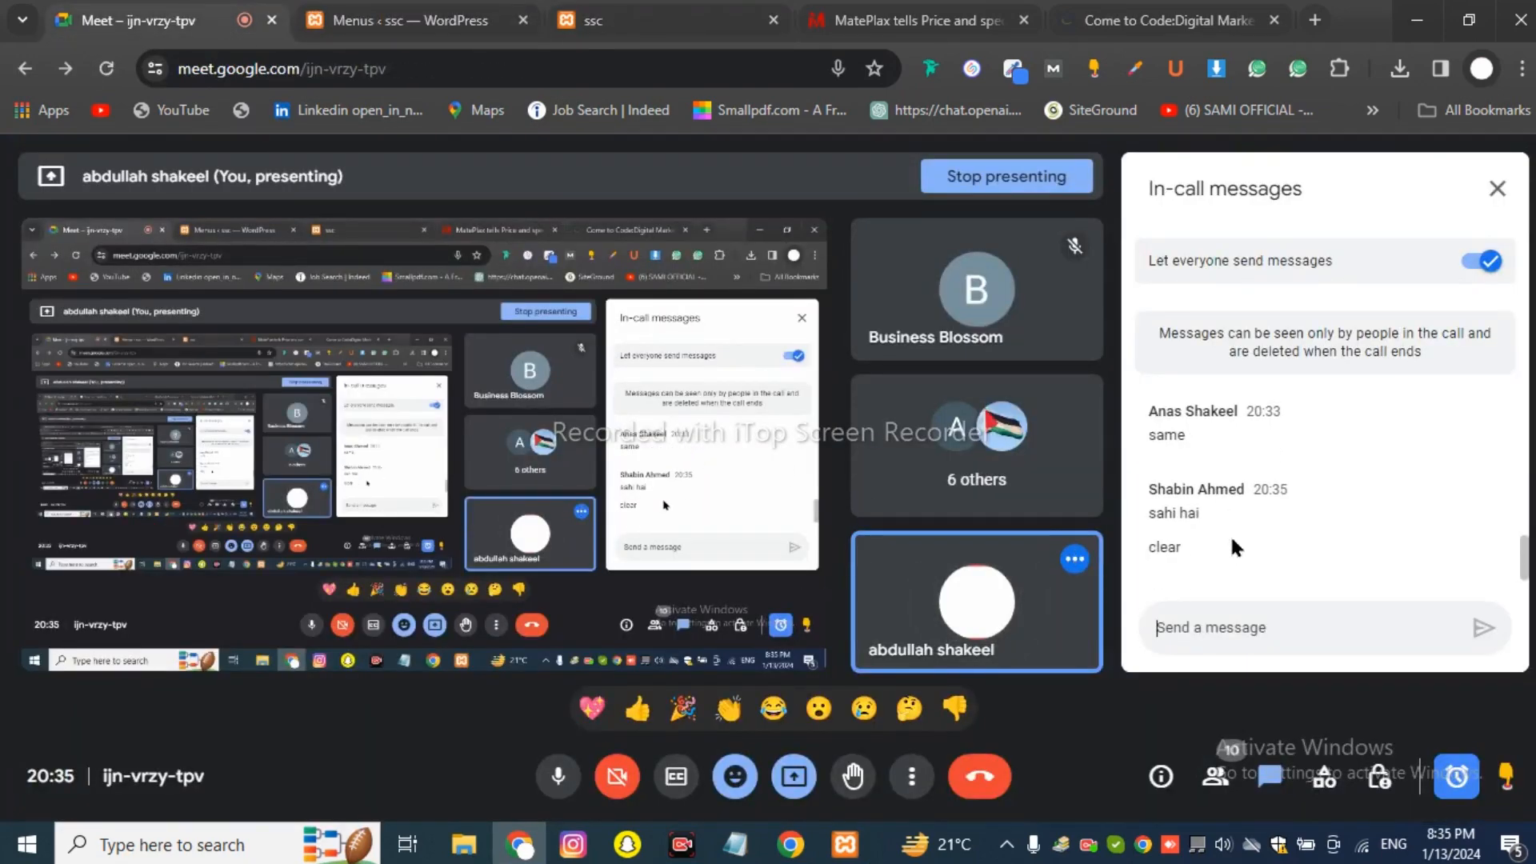
pyautogui.click(913, 20)
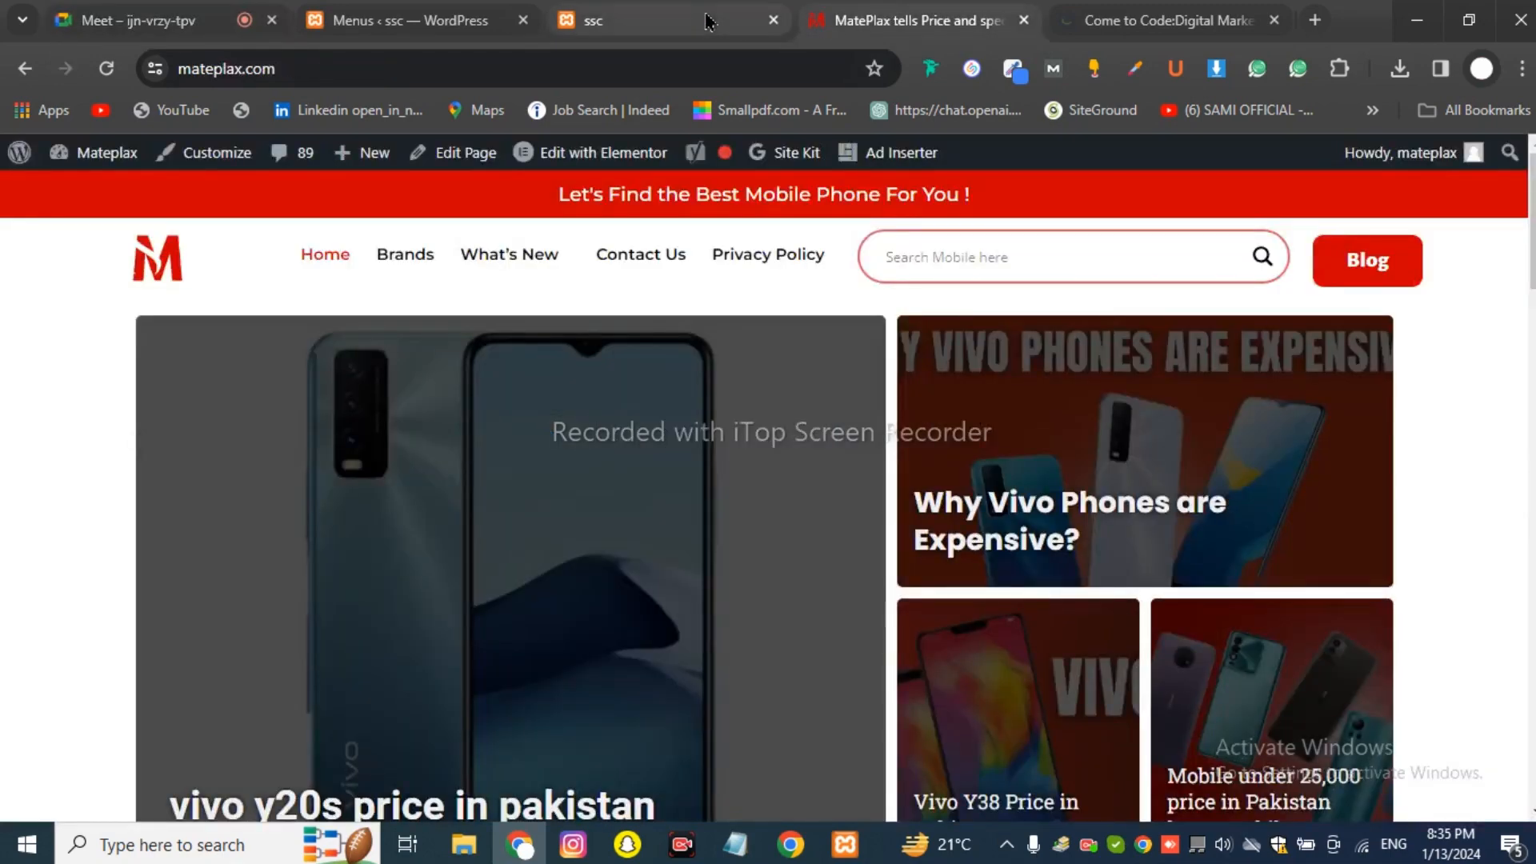
pyautogui.click(665, 20)
pyautogui.click(340, 24)
pyautogui.scroll(-8, 650, 403)
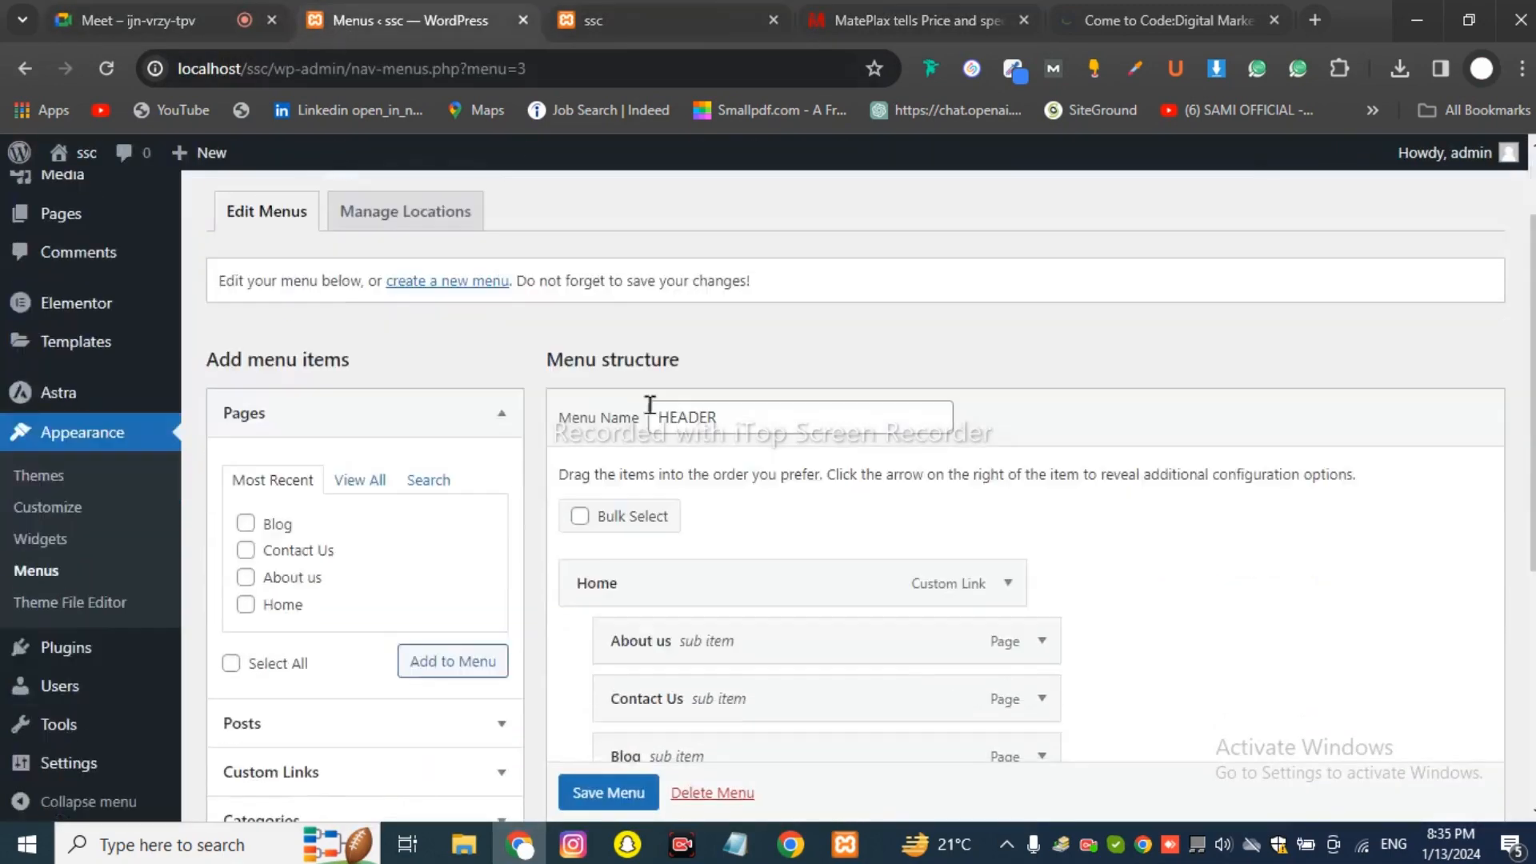
pyautogui.scroll(5, 661, 320)
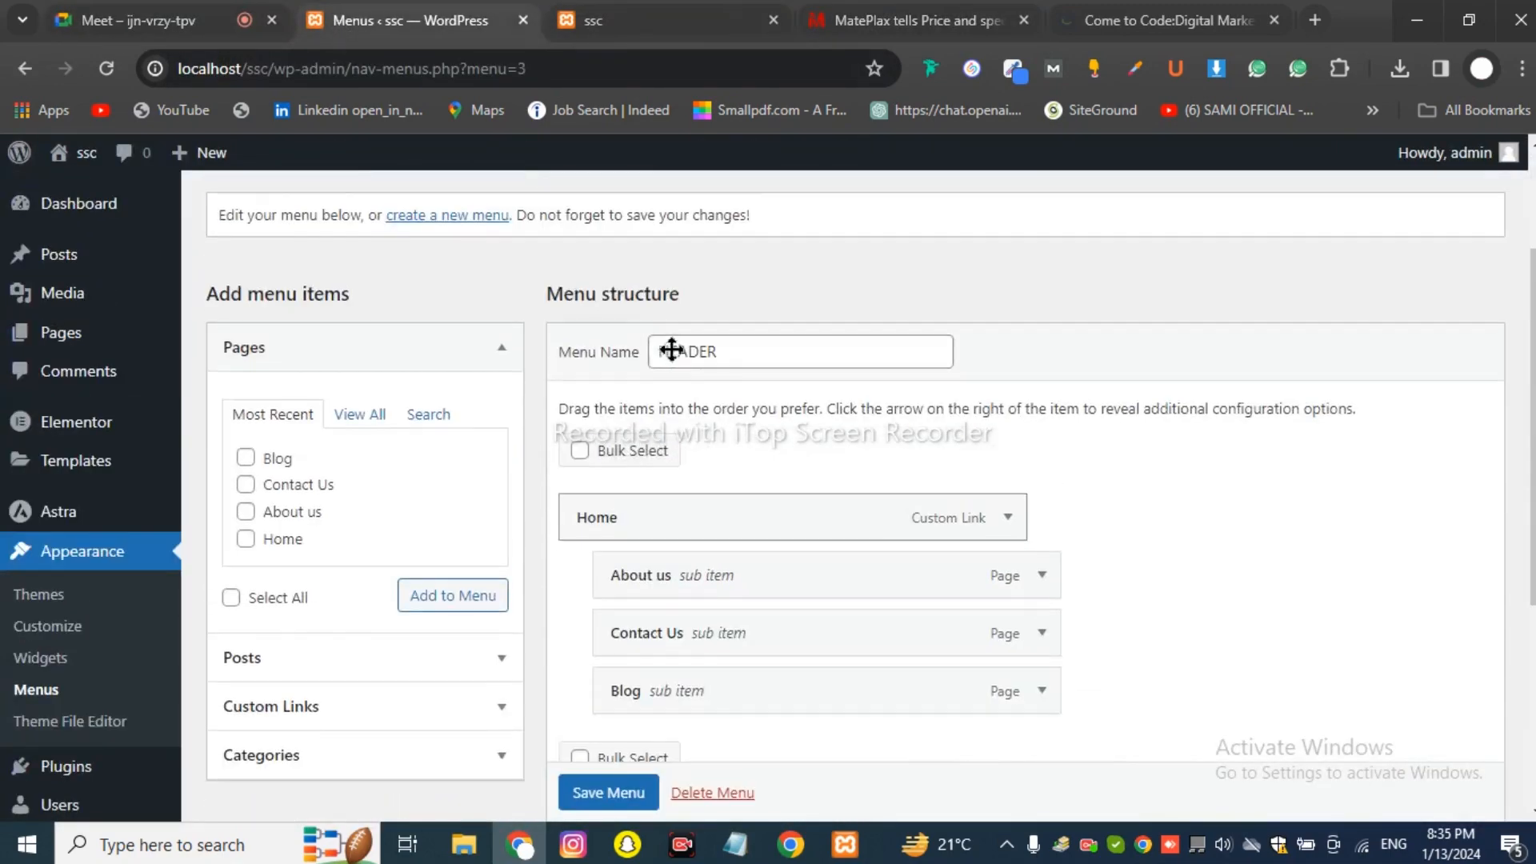
pyautogui.moveTo(650, 578); pyautogui.dragTo(612, 582)
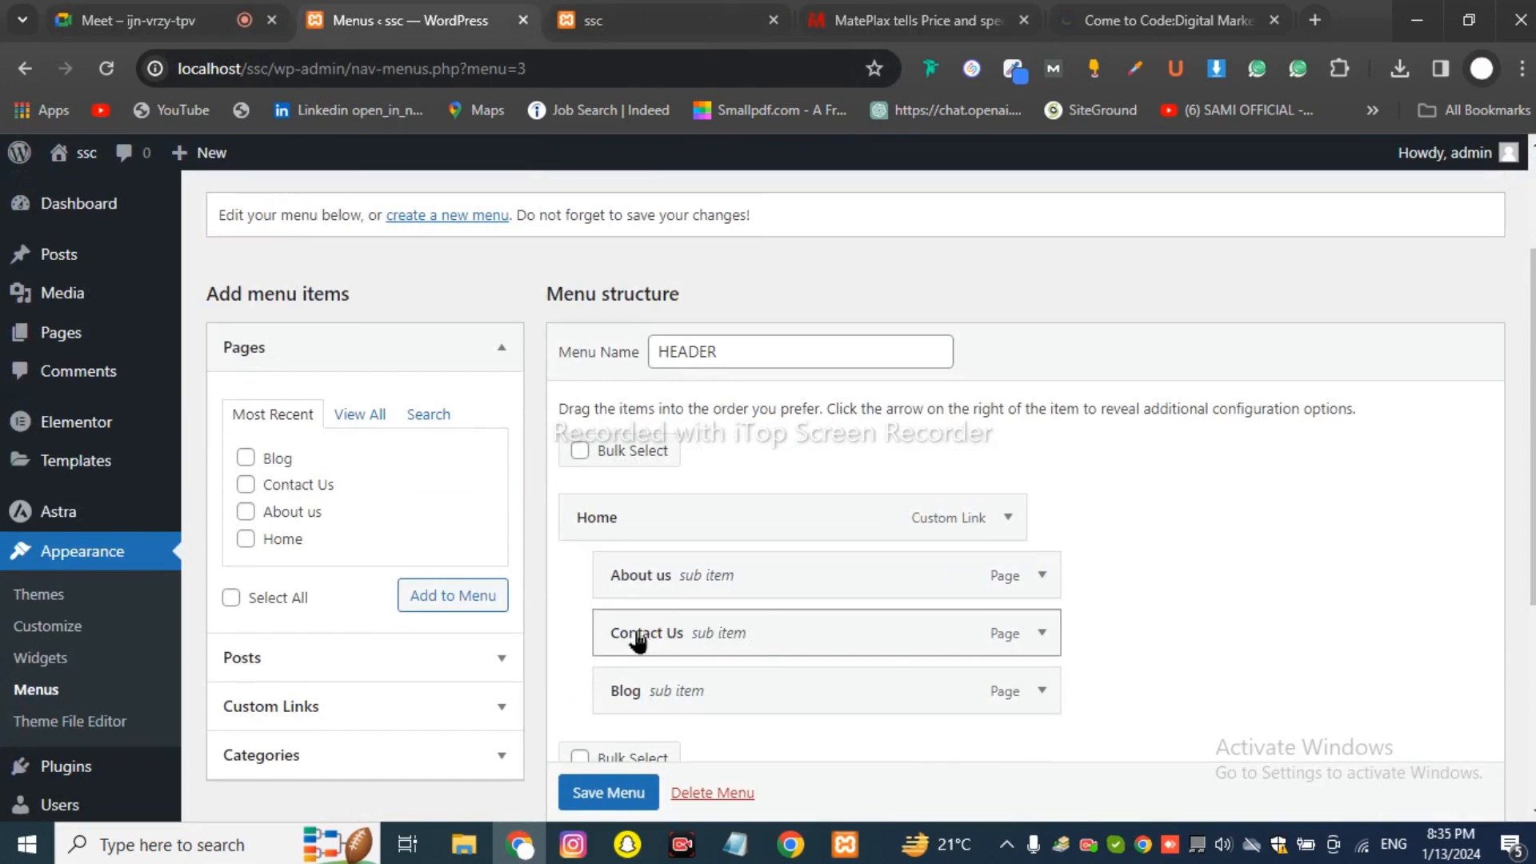
pyautogui.moveTo(643, 640); pyautogui.dragTo(622, 638)
pyautogui.moveTo(658, 588); pyautogui.dragTo(635, 584)
pyautogui.scroll(-3, 635, 560)
pyautogui.moveTo(654, 376); pyautogui.dragTo(579, 420)
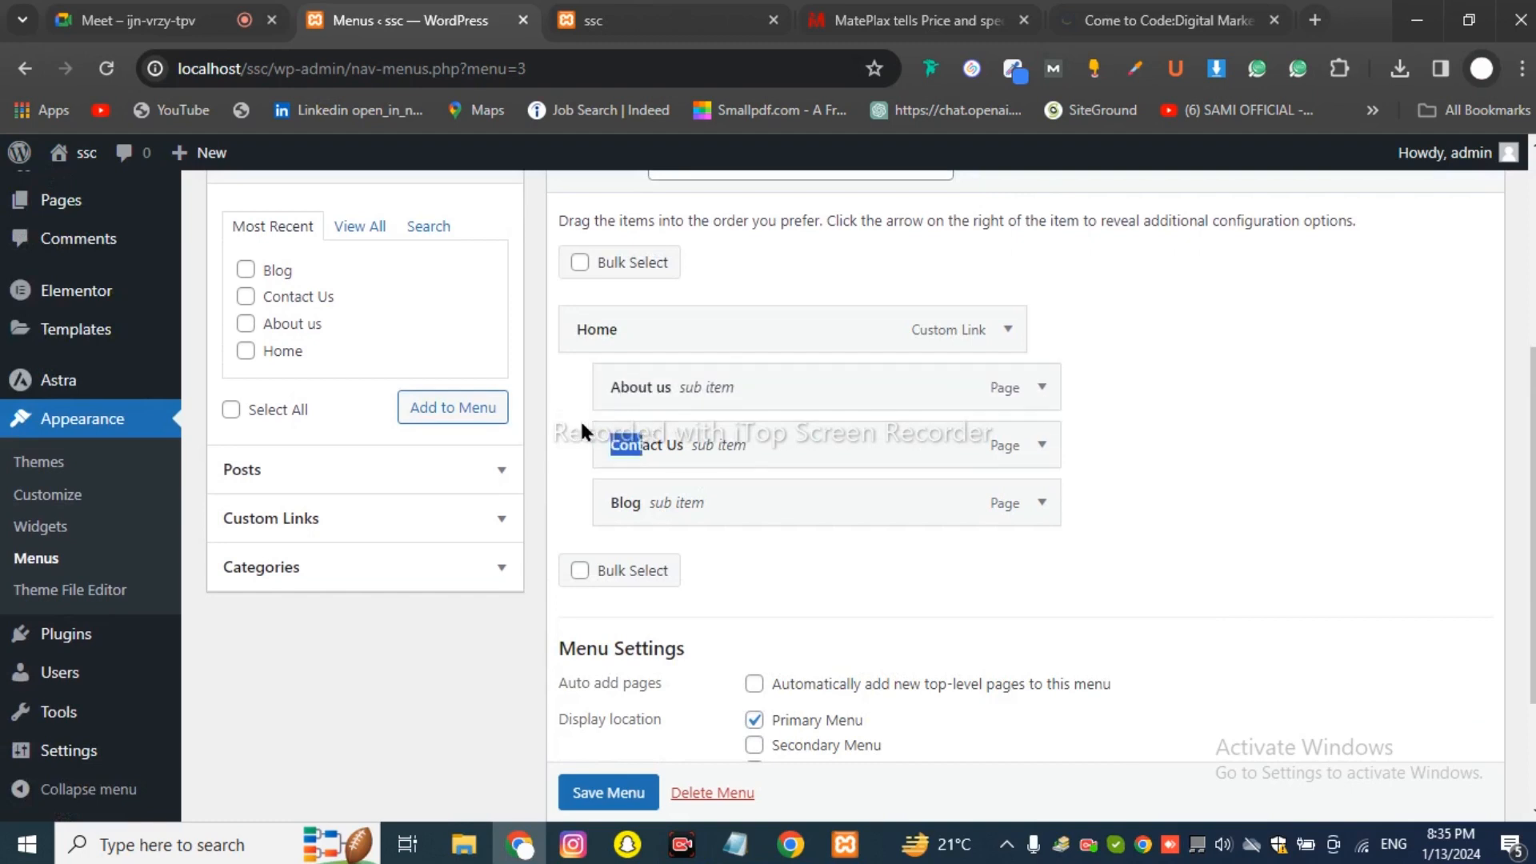
pyautogui.moveTo(659, 459); pyautogui.dragTo(624, 459)
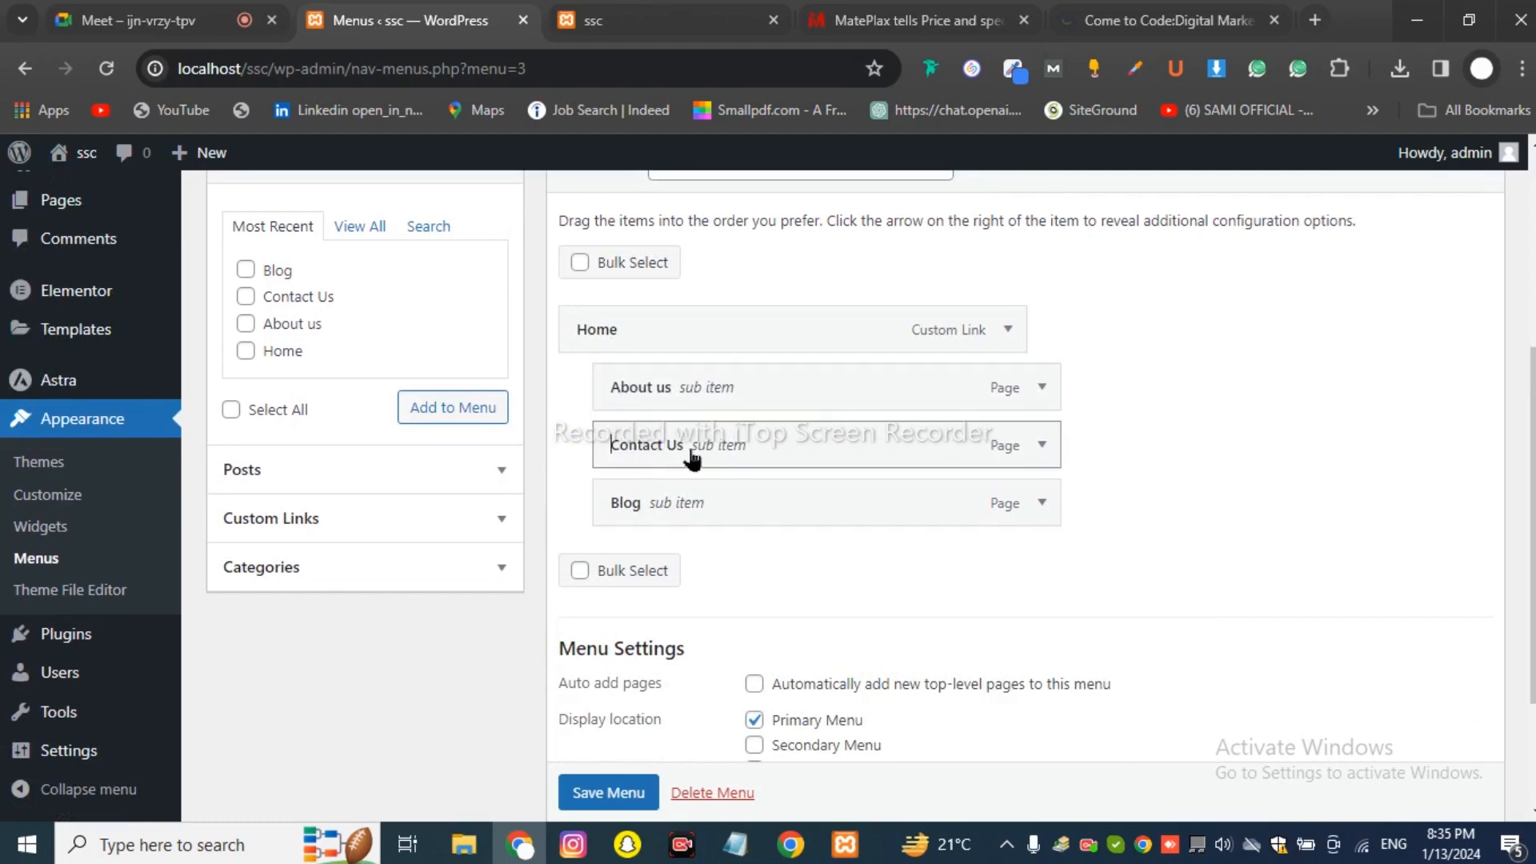
# Remove the About us, Contact Us and Blog sub items from the HEADER menu.
pyautogui.click(1041, 387)
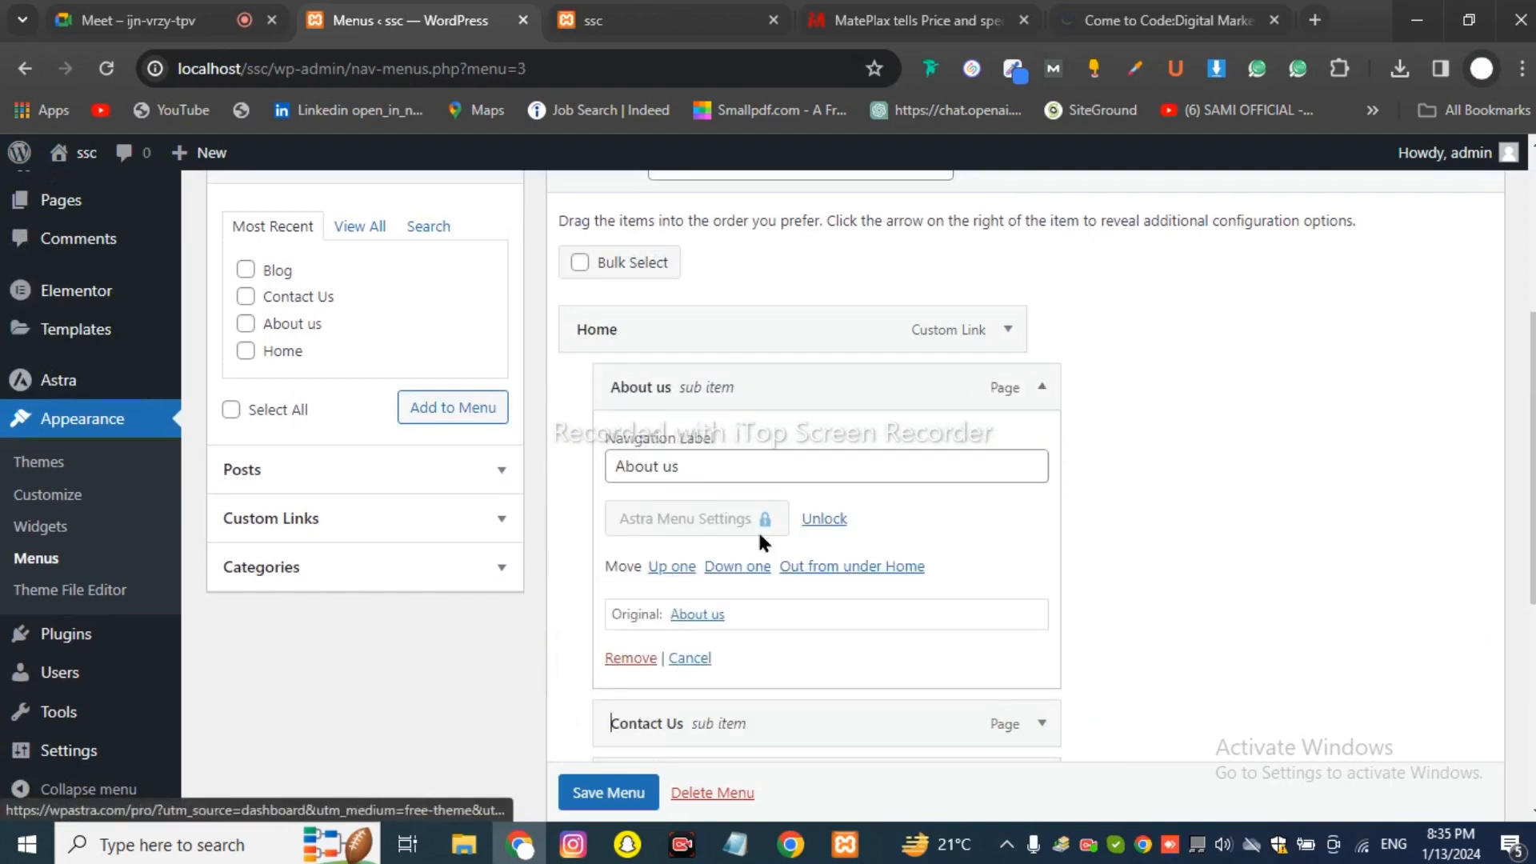
pyautogui.click(1043, 387)
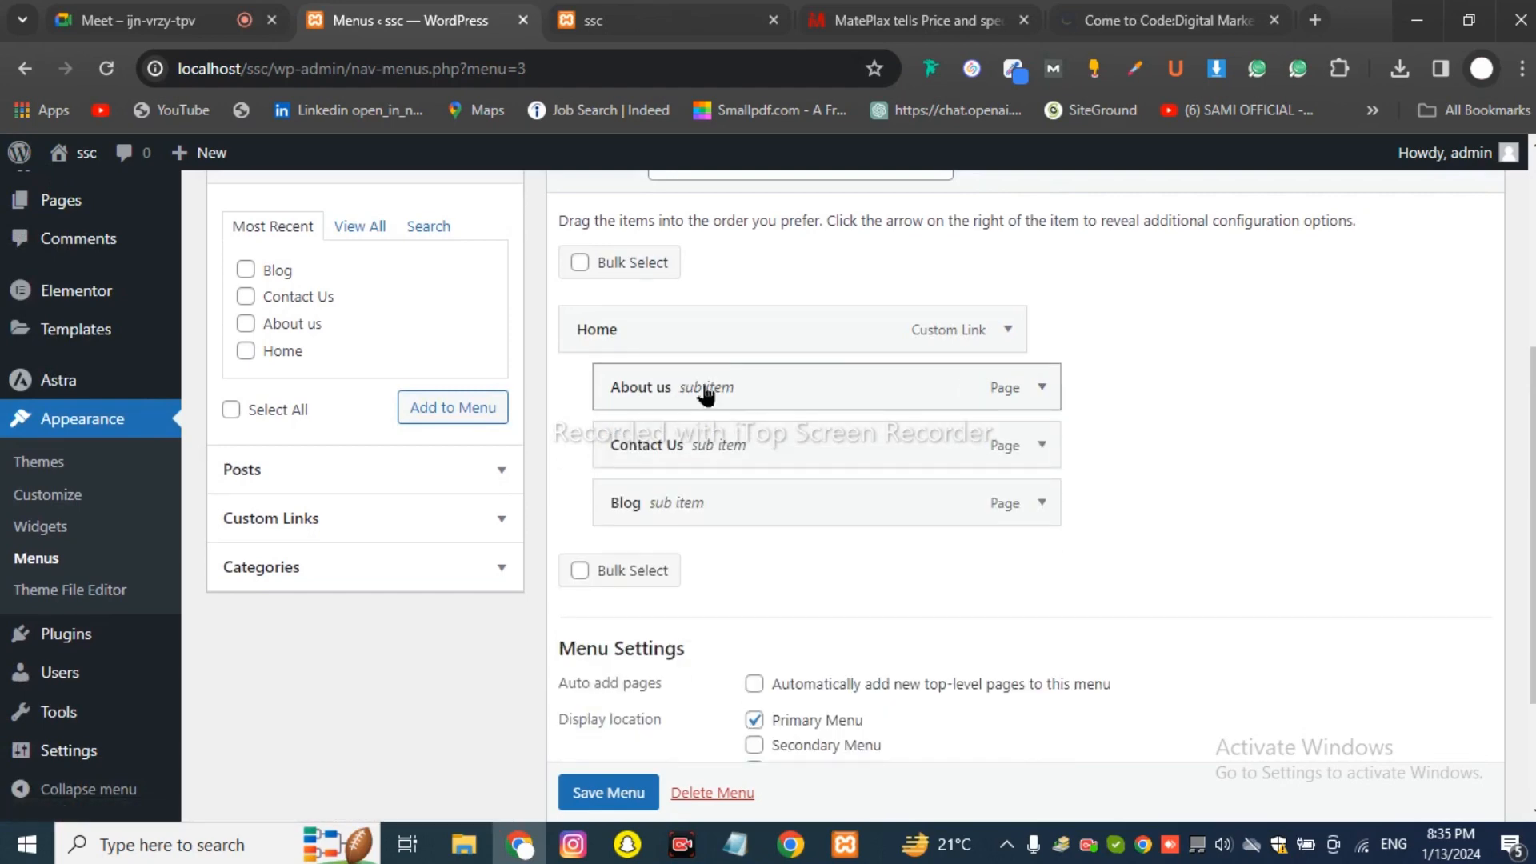
pyautogui.click(1042, 388)
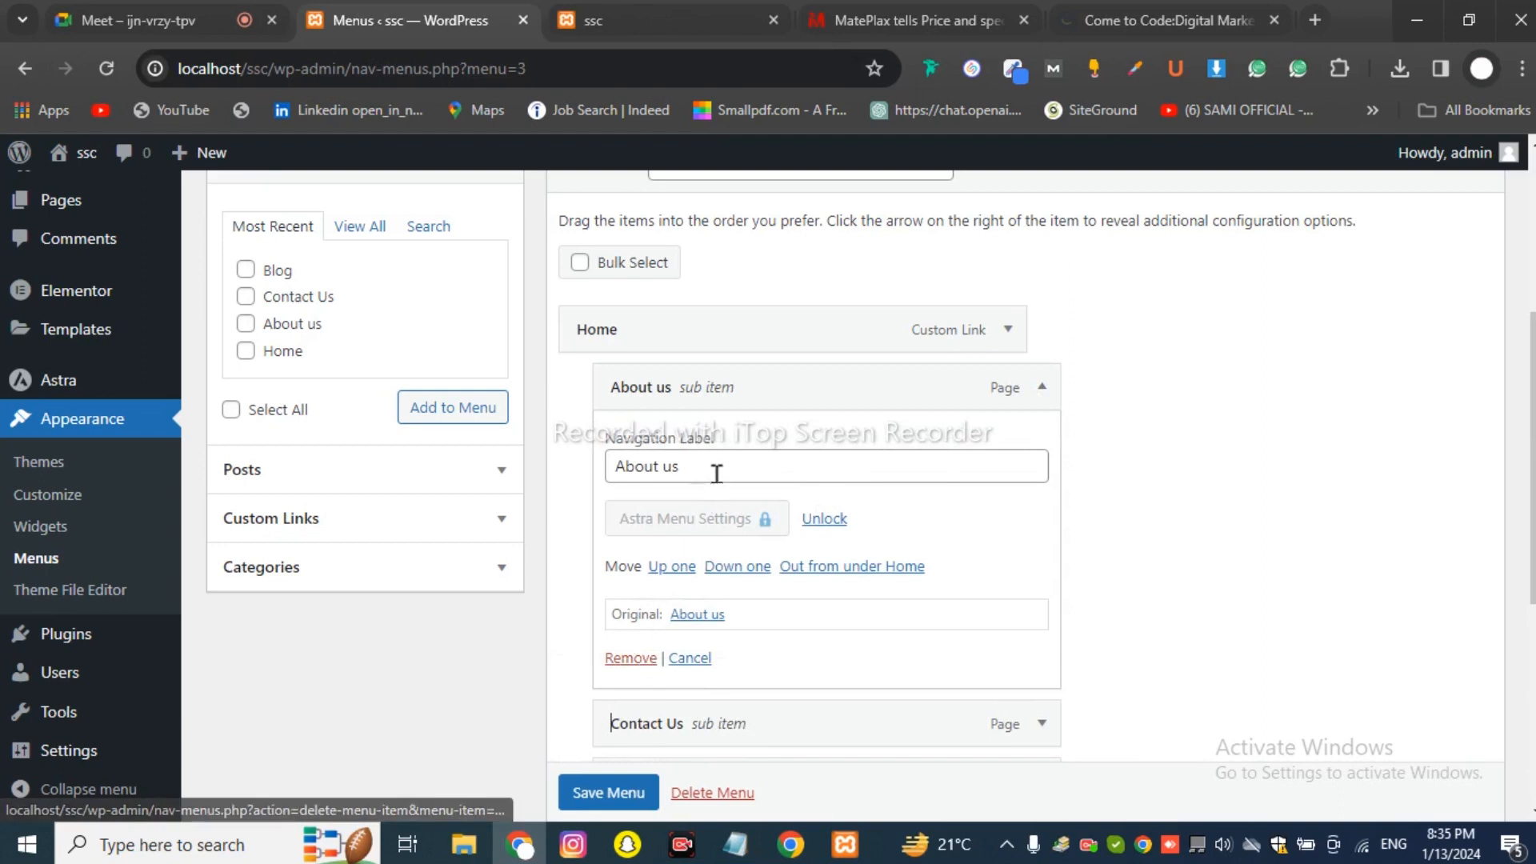
pyautogui.moveTo(717, 470); pyautogui.dragTo(570, 462)
pyautogui.write('gufgjcjgj')
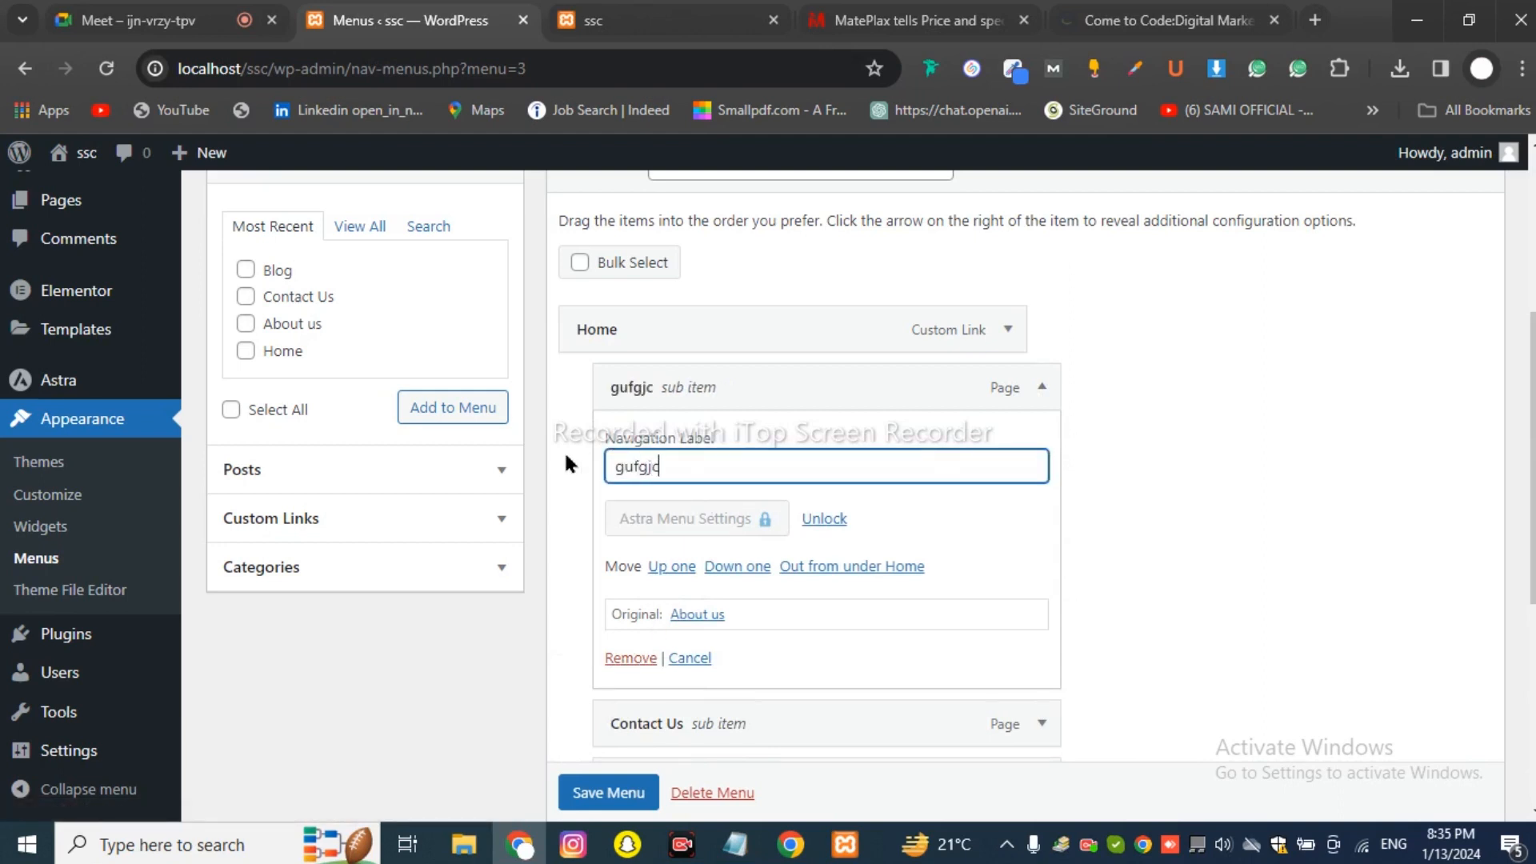
pyautogui.press('BackSpace')
pyautogui.press('BackSpace')
pyautogui.press('BackSpace')
pyautogui.press('BackSpace')
pyautogui.press('BackSpace')
pyautogui.press('BackSpace')
pyautogui.press('BackSpace')
pyautogui.press('BackSpace')
pyautogui.press('BackSpace')
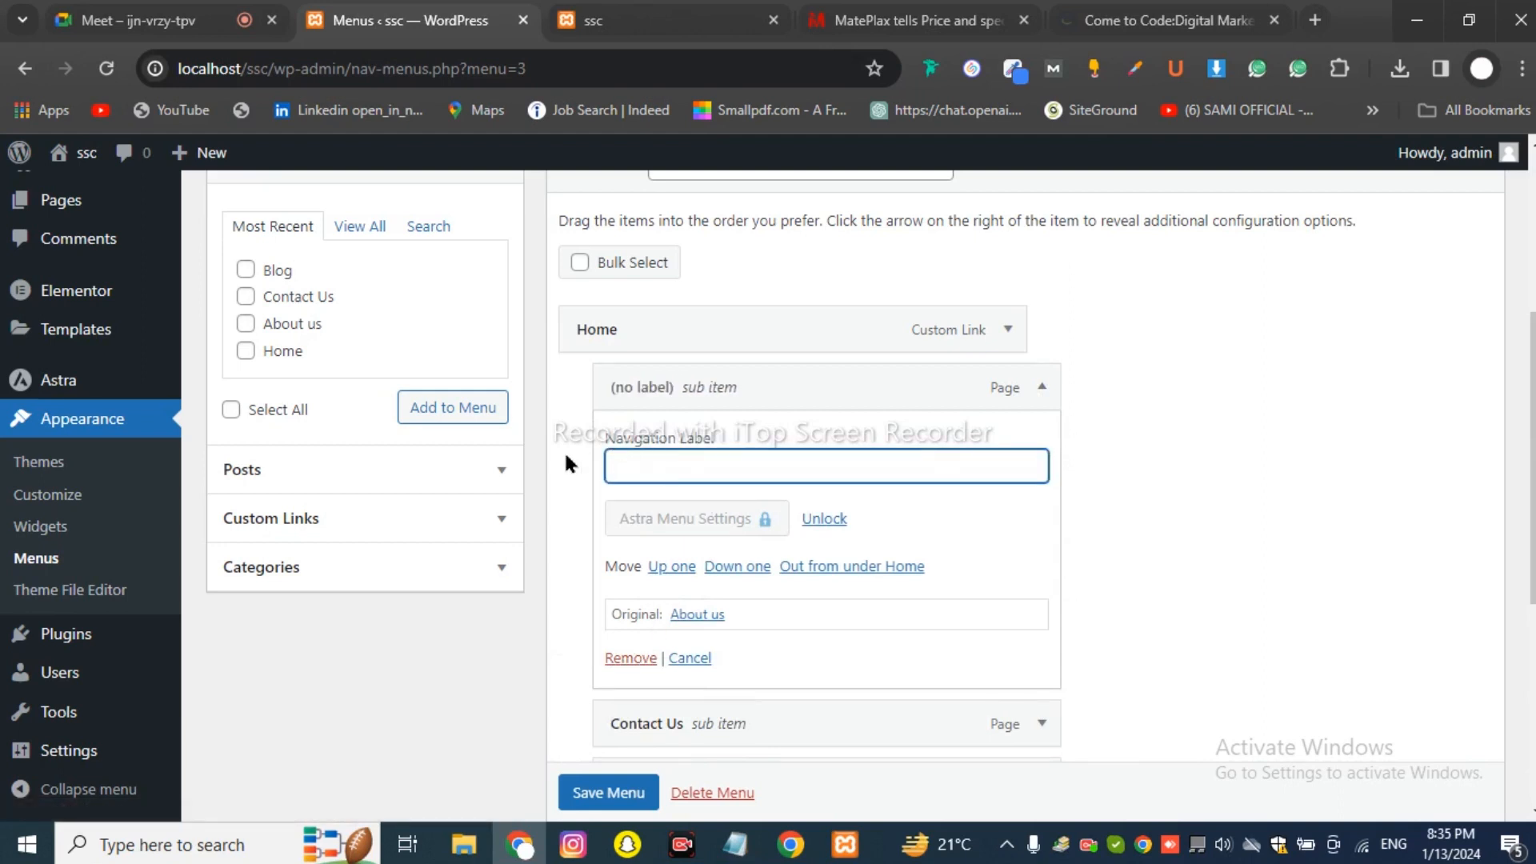
pyautogui.click(629, 658)
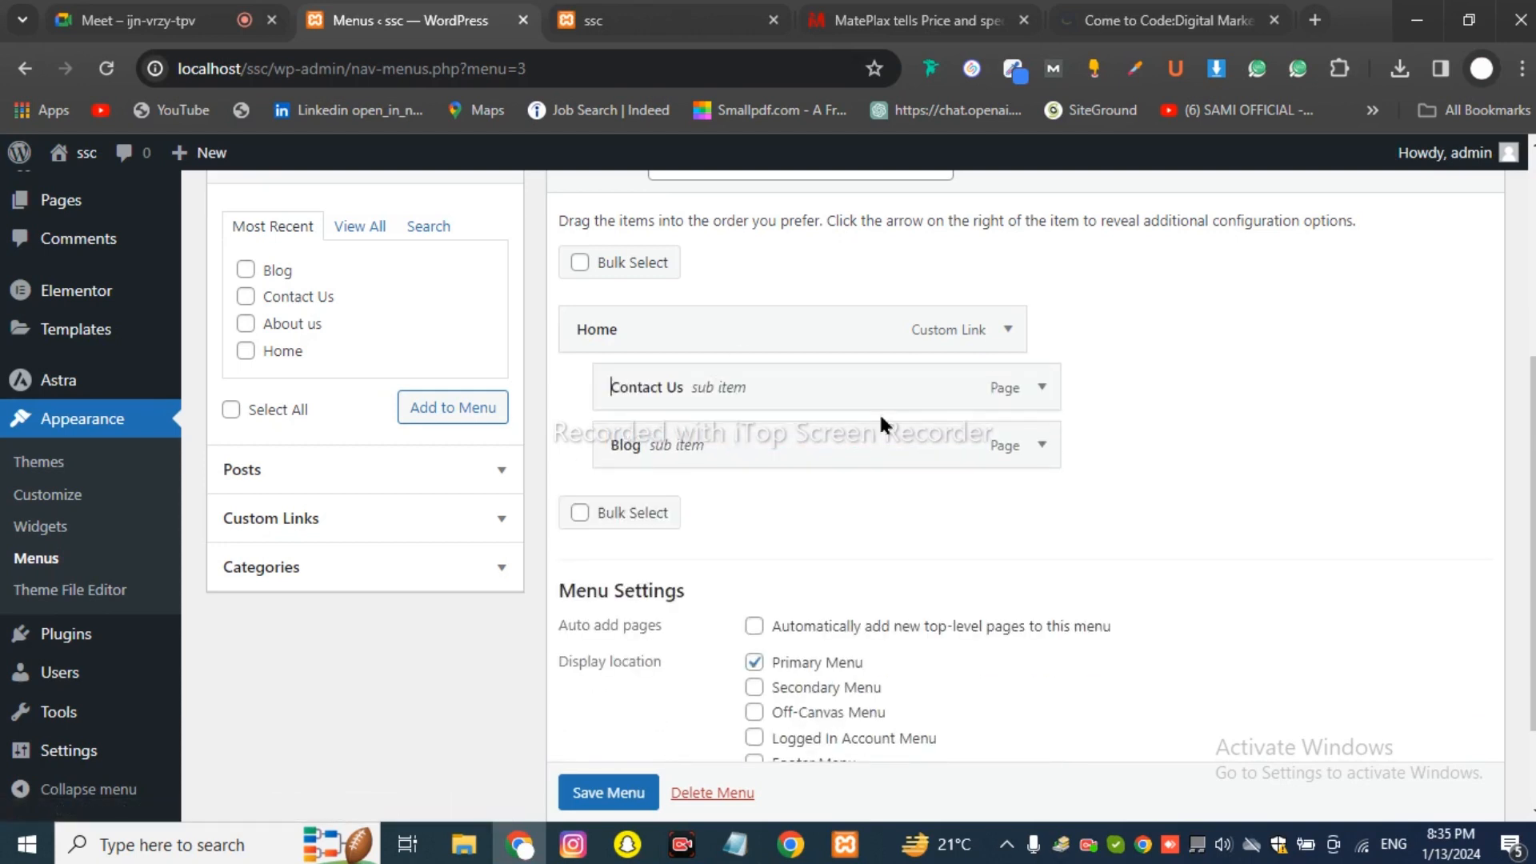
pyautogui.click(1042, 390)
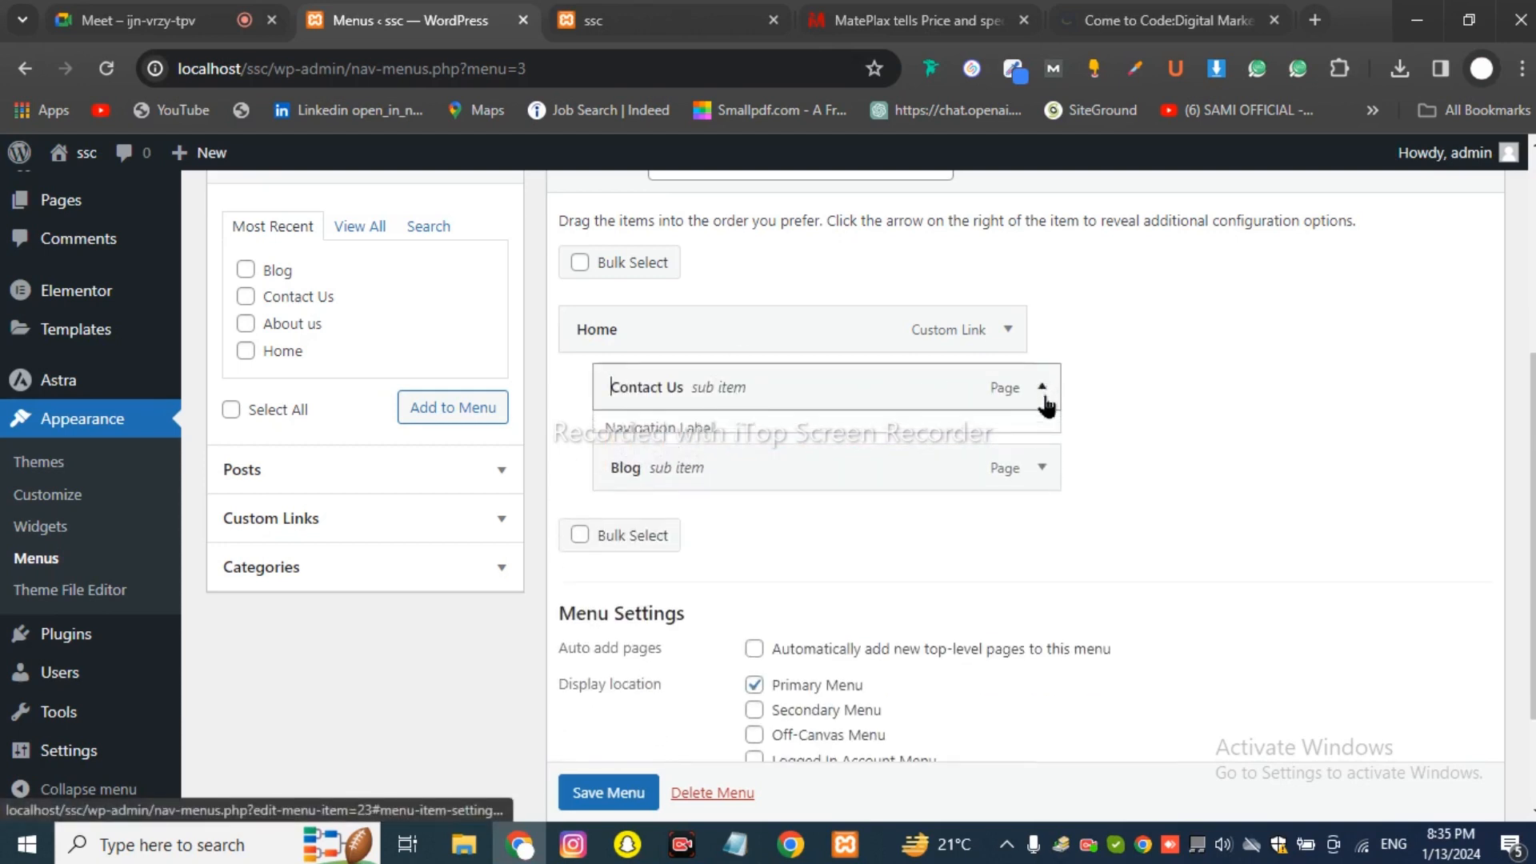
pyautogui.click(630, 658)
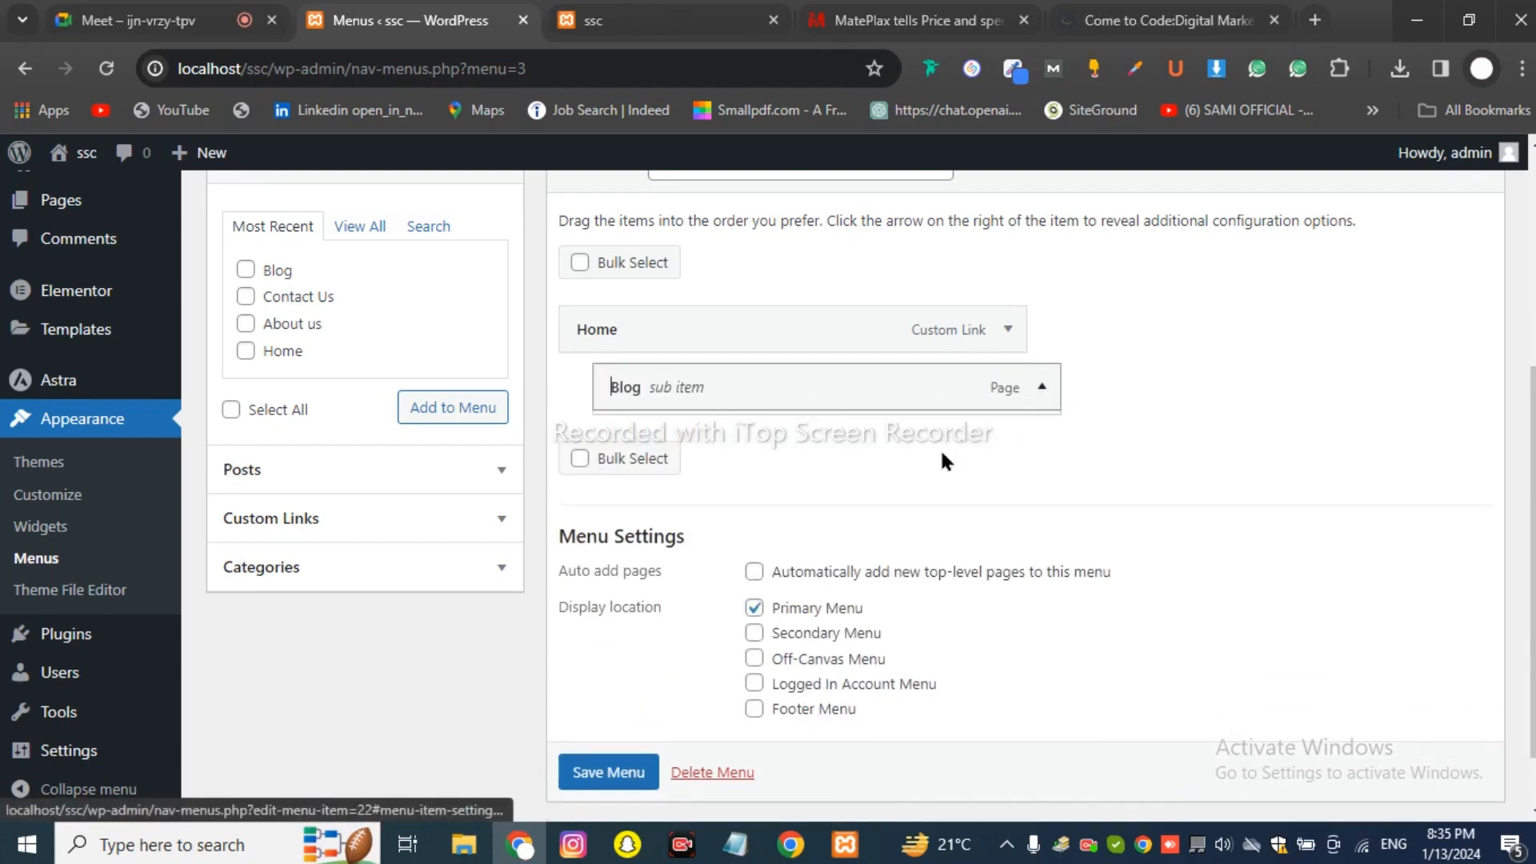
pyautogui.click(1042, 387)
pyautogui.click(631, 656)
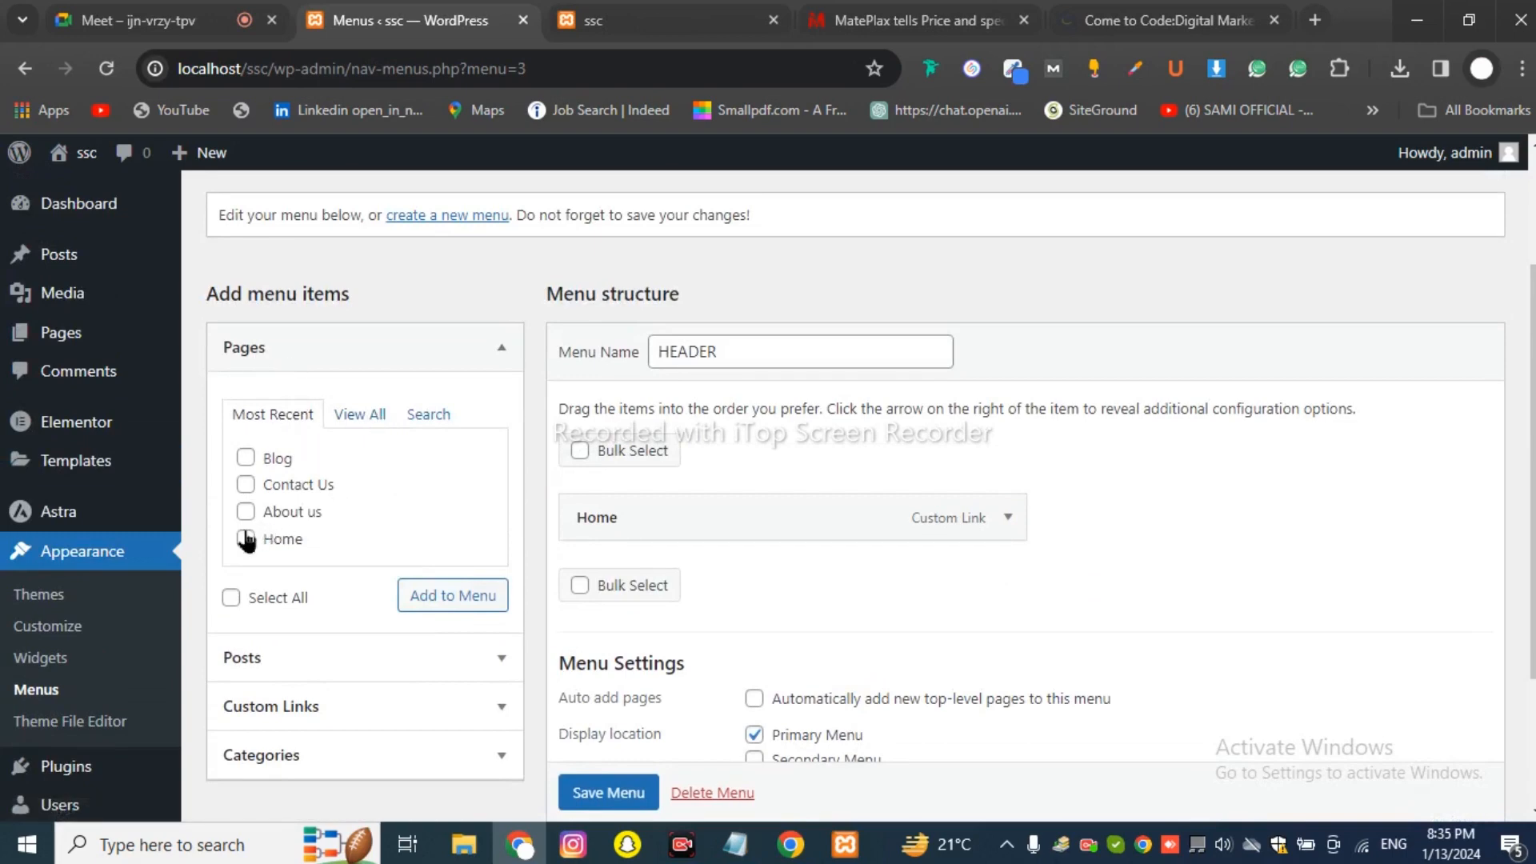
# Re-add the Blog, Contact Us and About us pages, place About us after Home, and save.
pyautogui.click(246, 458)
pyautogui.click(246, 485)
pyautogui.click(246, 511)
pyautogui.click(432, 596)
pyautogui.scroll(-2, 859, 525)
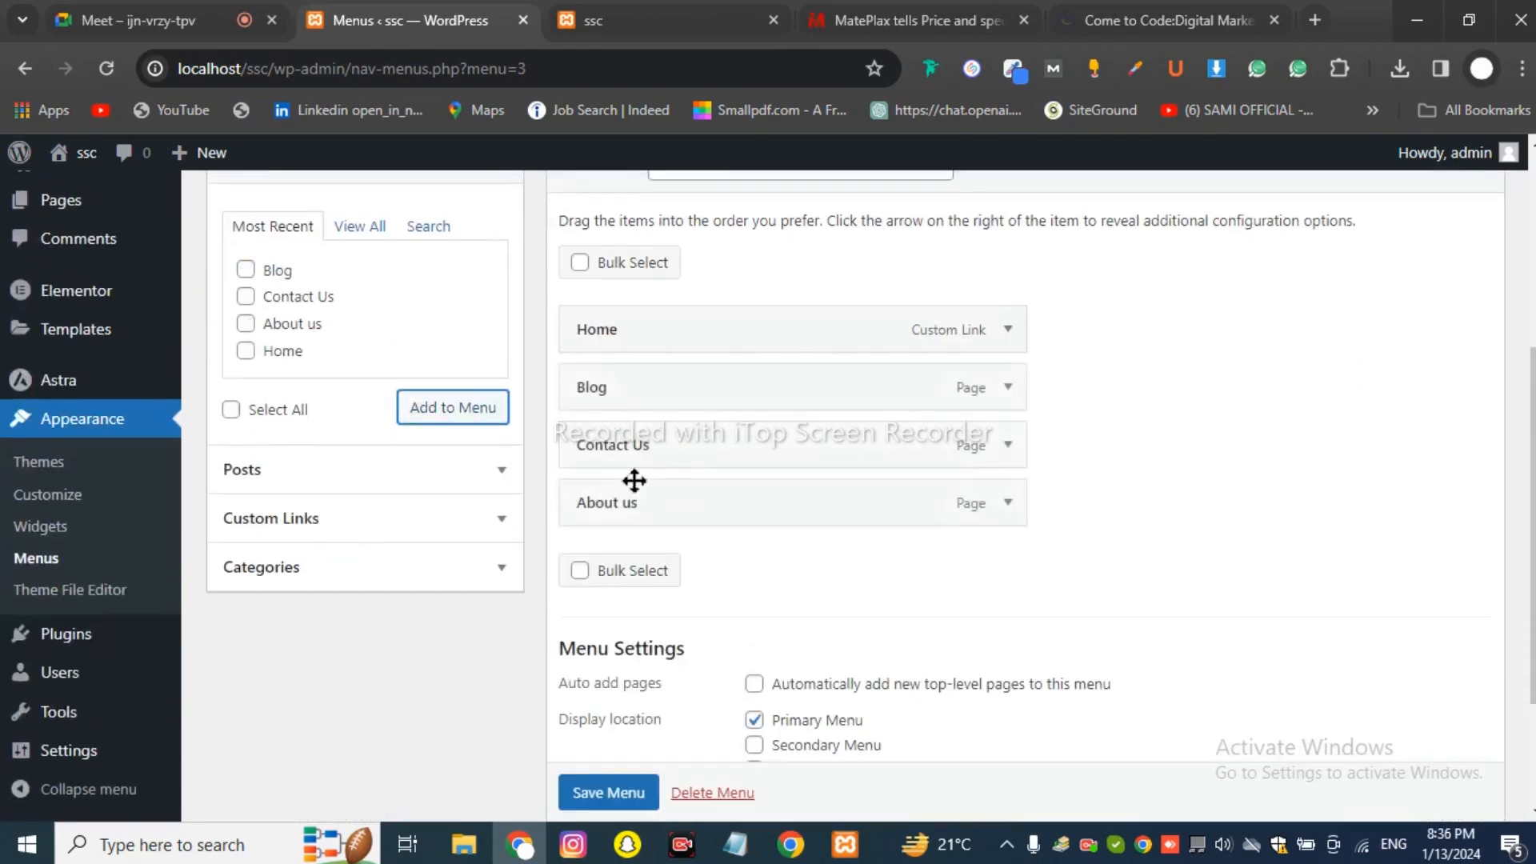
pyautogui.moveTo(614, 511); pyautogui.dragTo(607, 446)
pyautogui.click(610, 792)
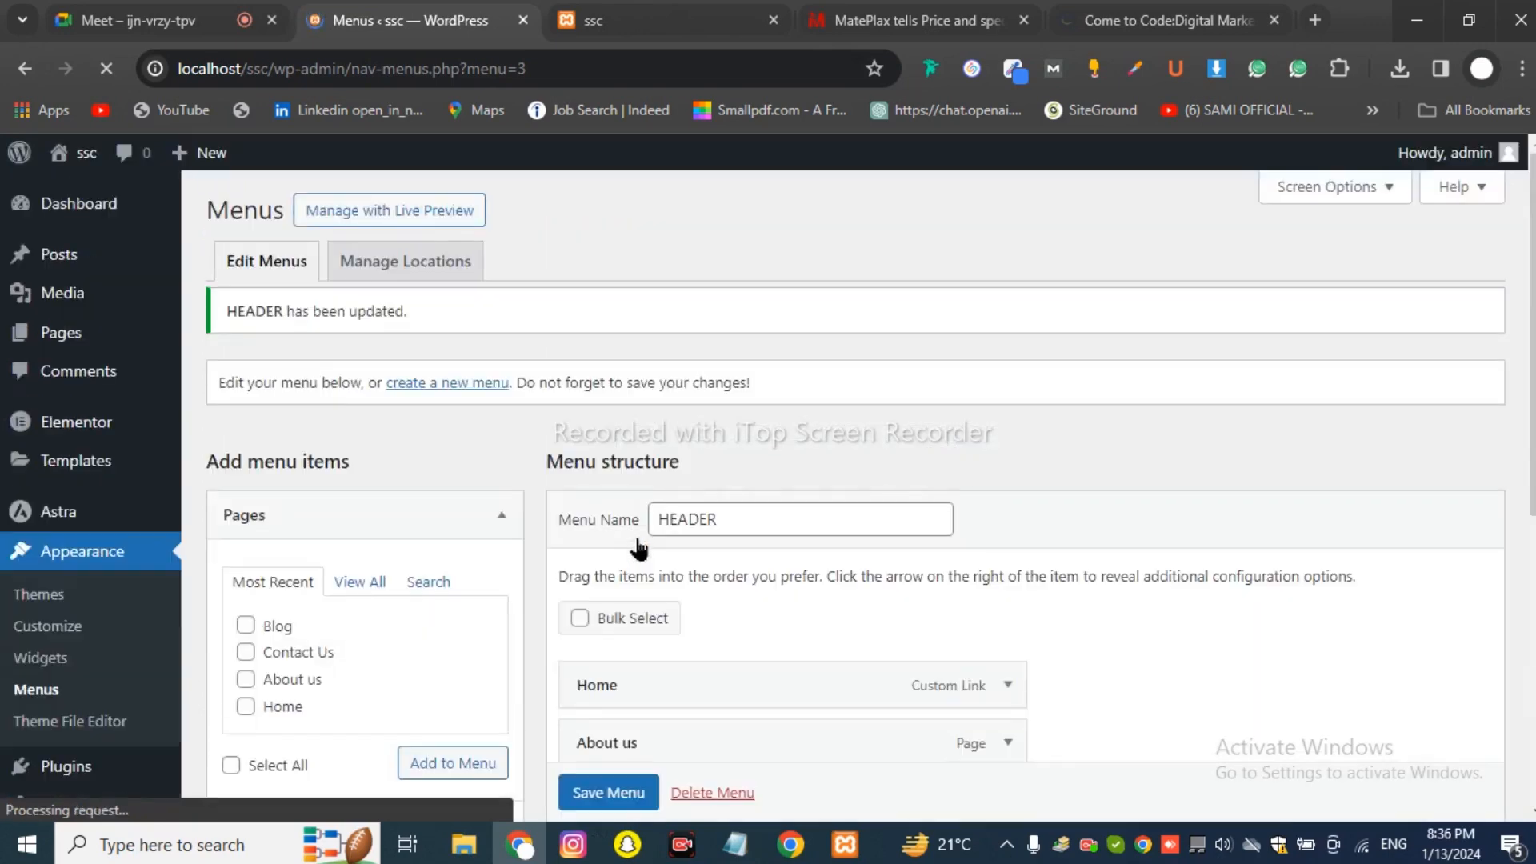
pyautogui.scroll(-5, 634, 528)
pyautogui.scroll(2, 620, 502)
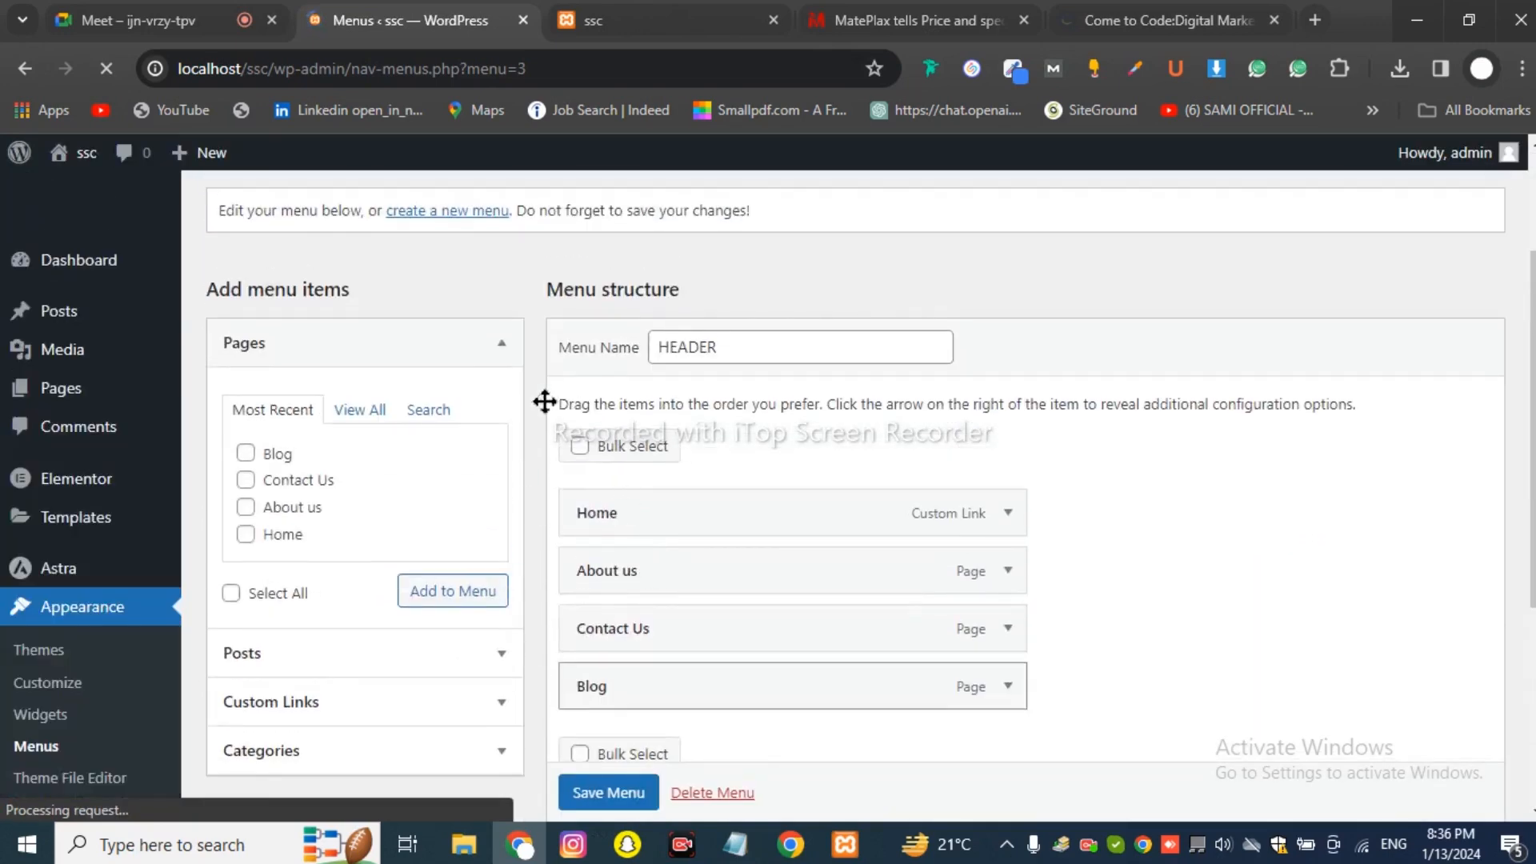
pyautogui.scroll(-2, 504, 472)
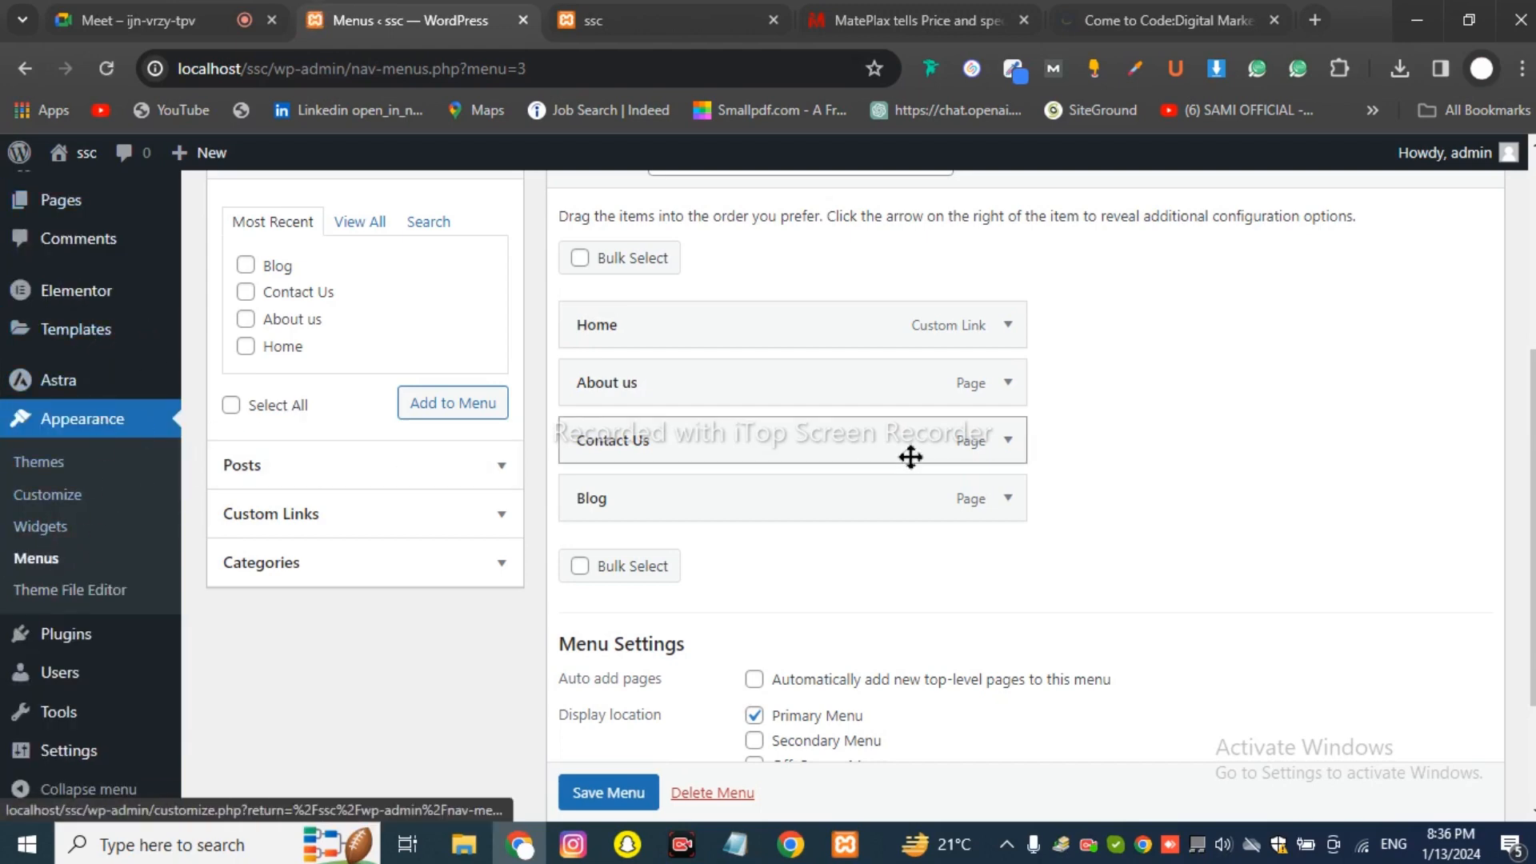
pyautogui.scroll(5, 781, 406)
pyautogui.scroll(-5, 777, 411)
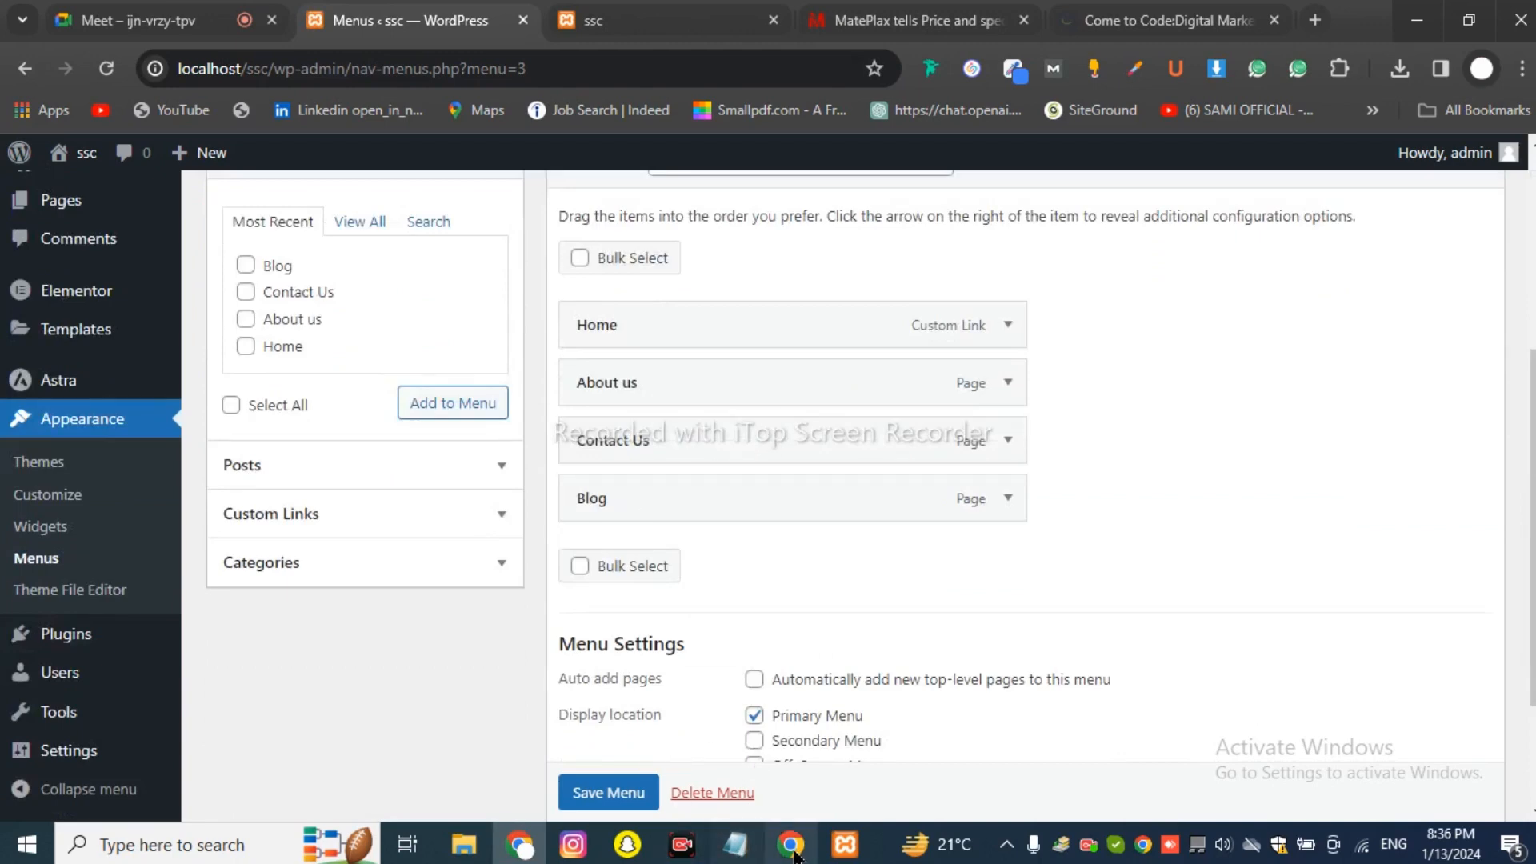
pyautogui.click(745, 856)
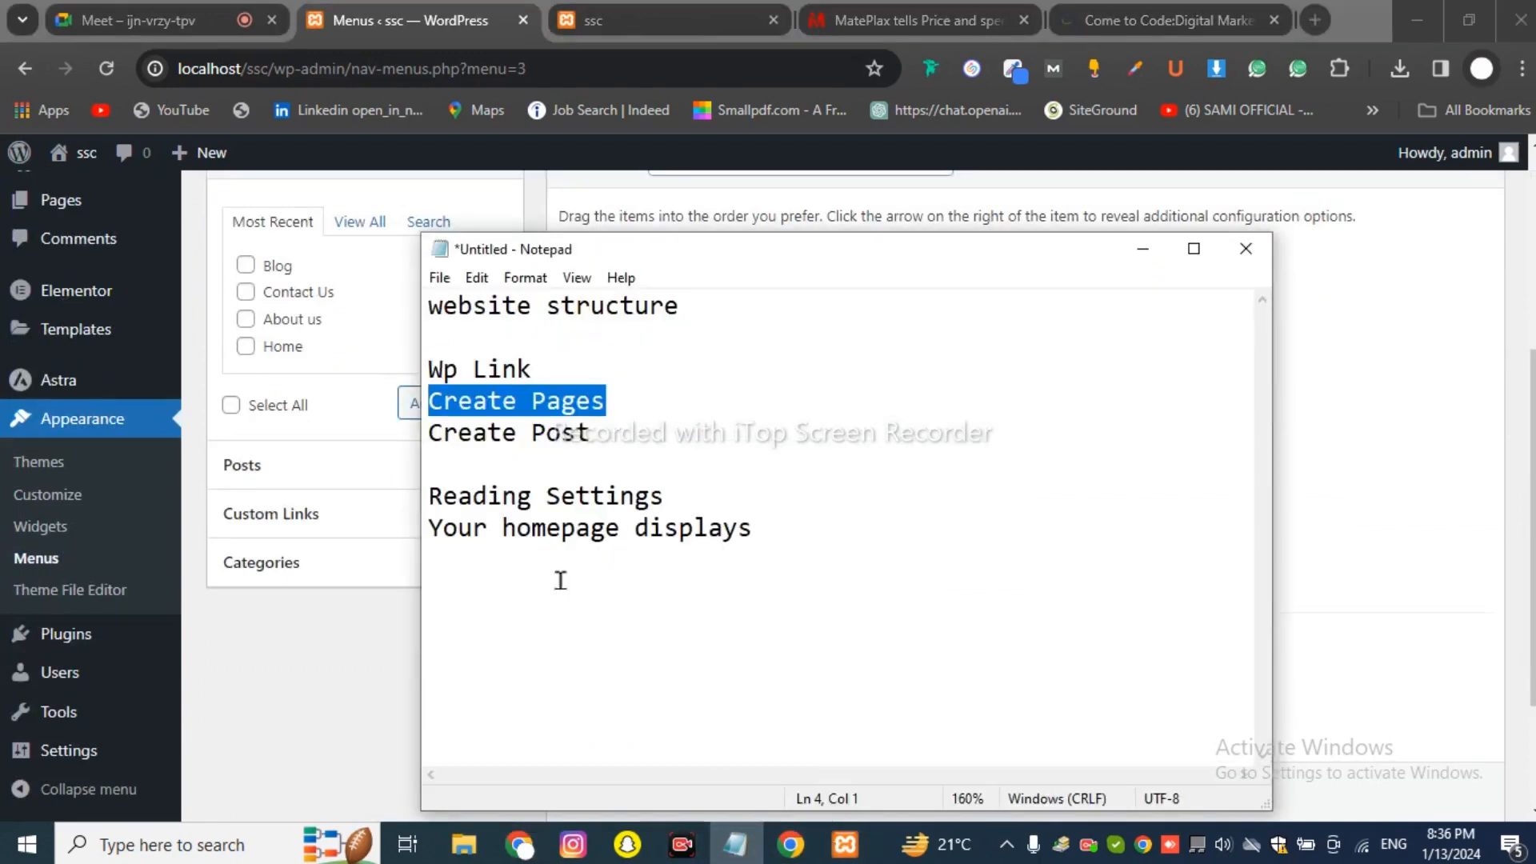
pyautogui.click(441, 450)
pyautogui.moveTo(441, 450); pyautogui.dragTo(431, 440)
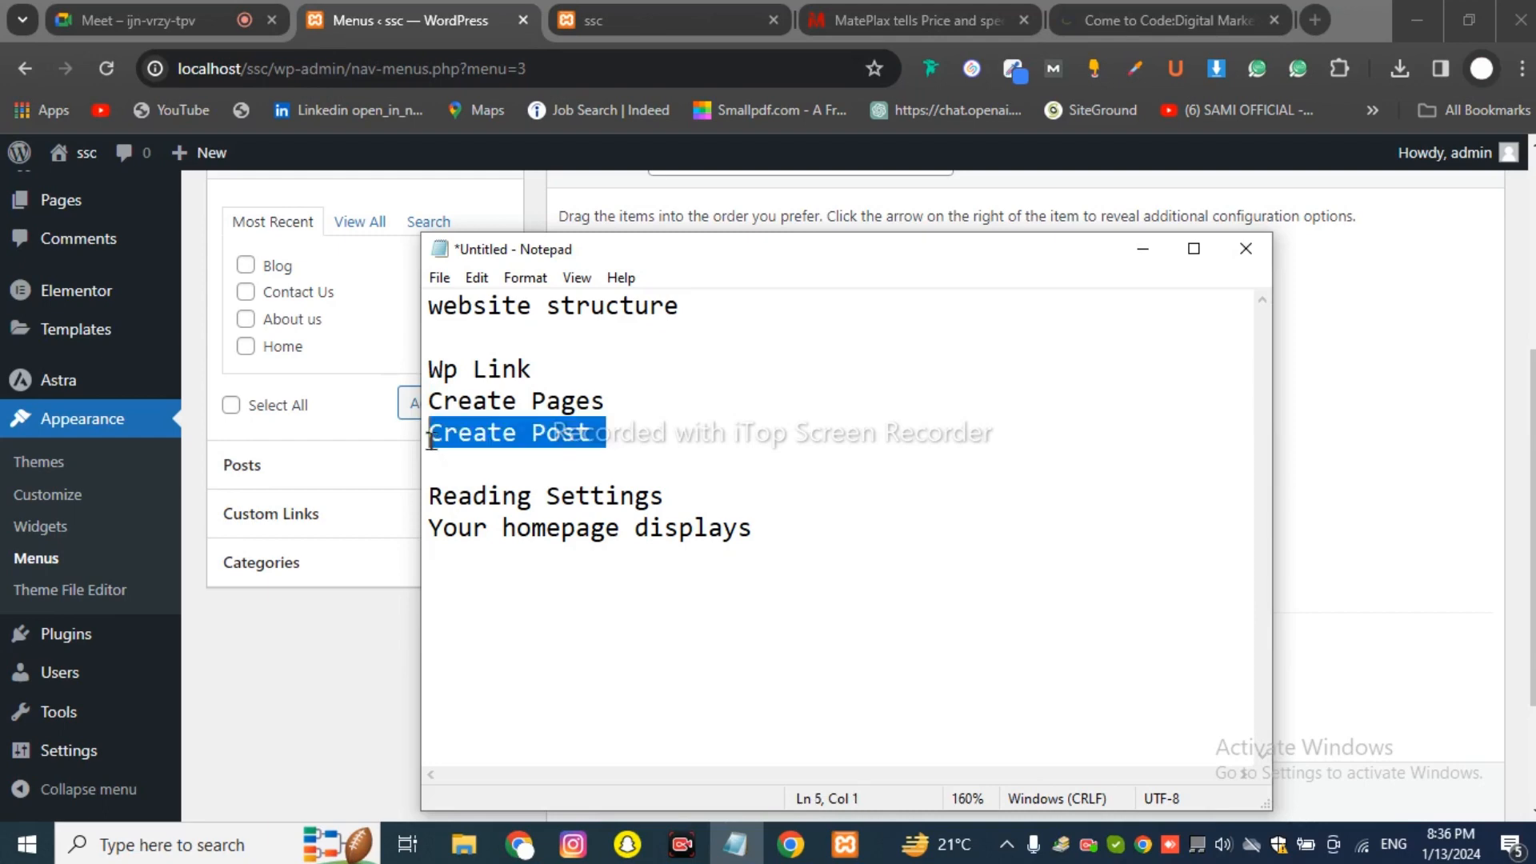
pyautogui.click(605, 443)
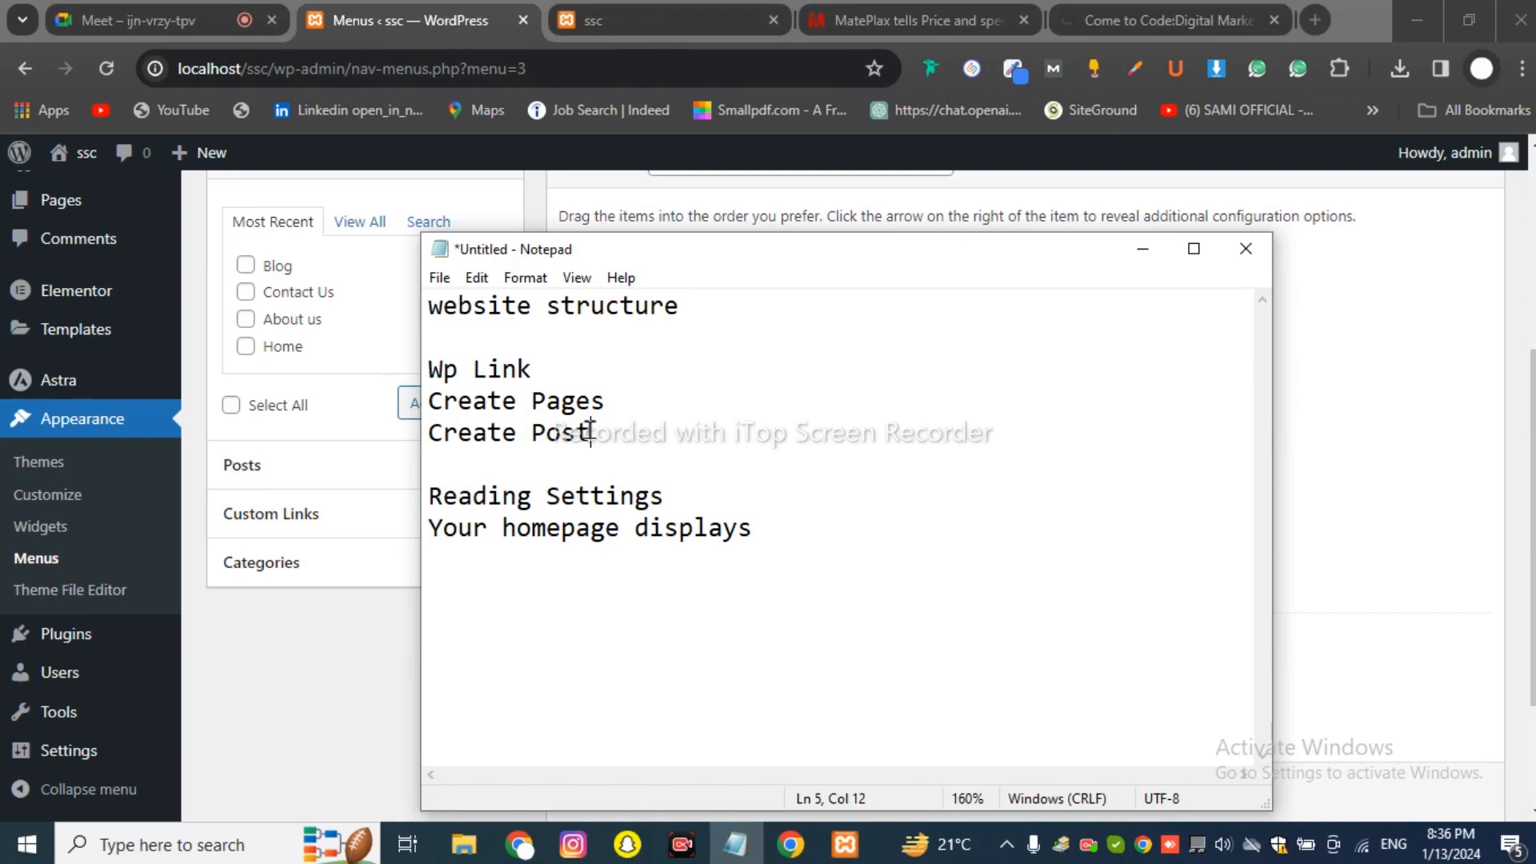
pyautogui.moveTo(752, 530); pyautogui.dragTo(425, 494)
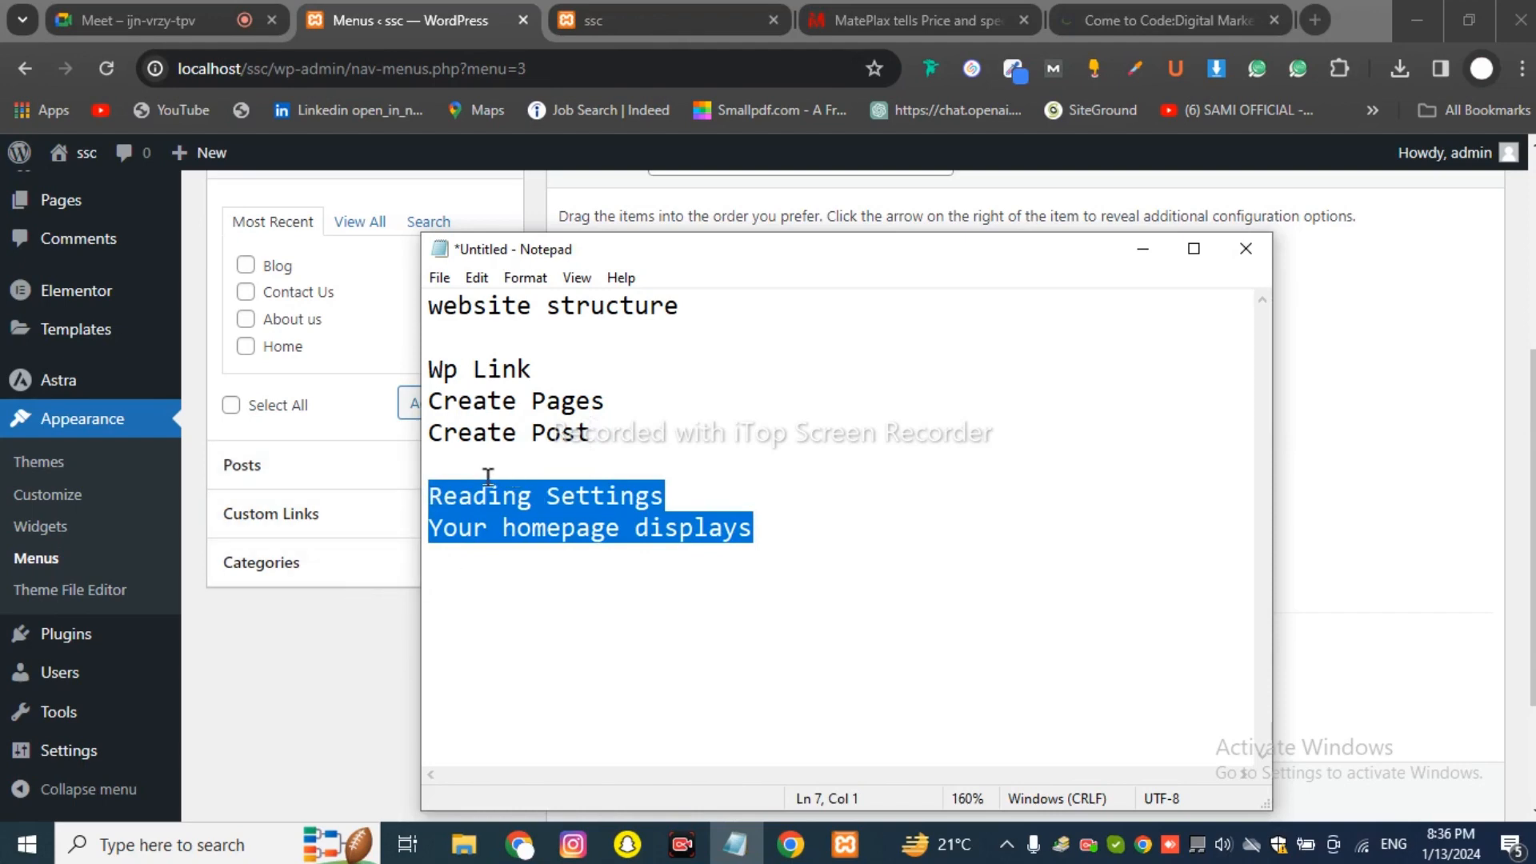
pyautogui.click(377, 621)
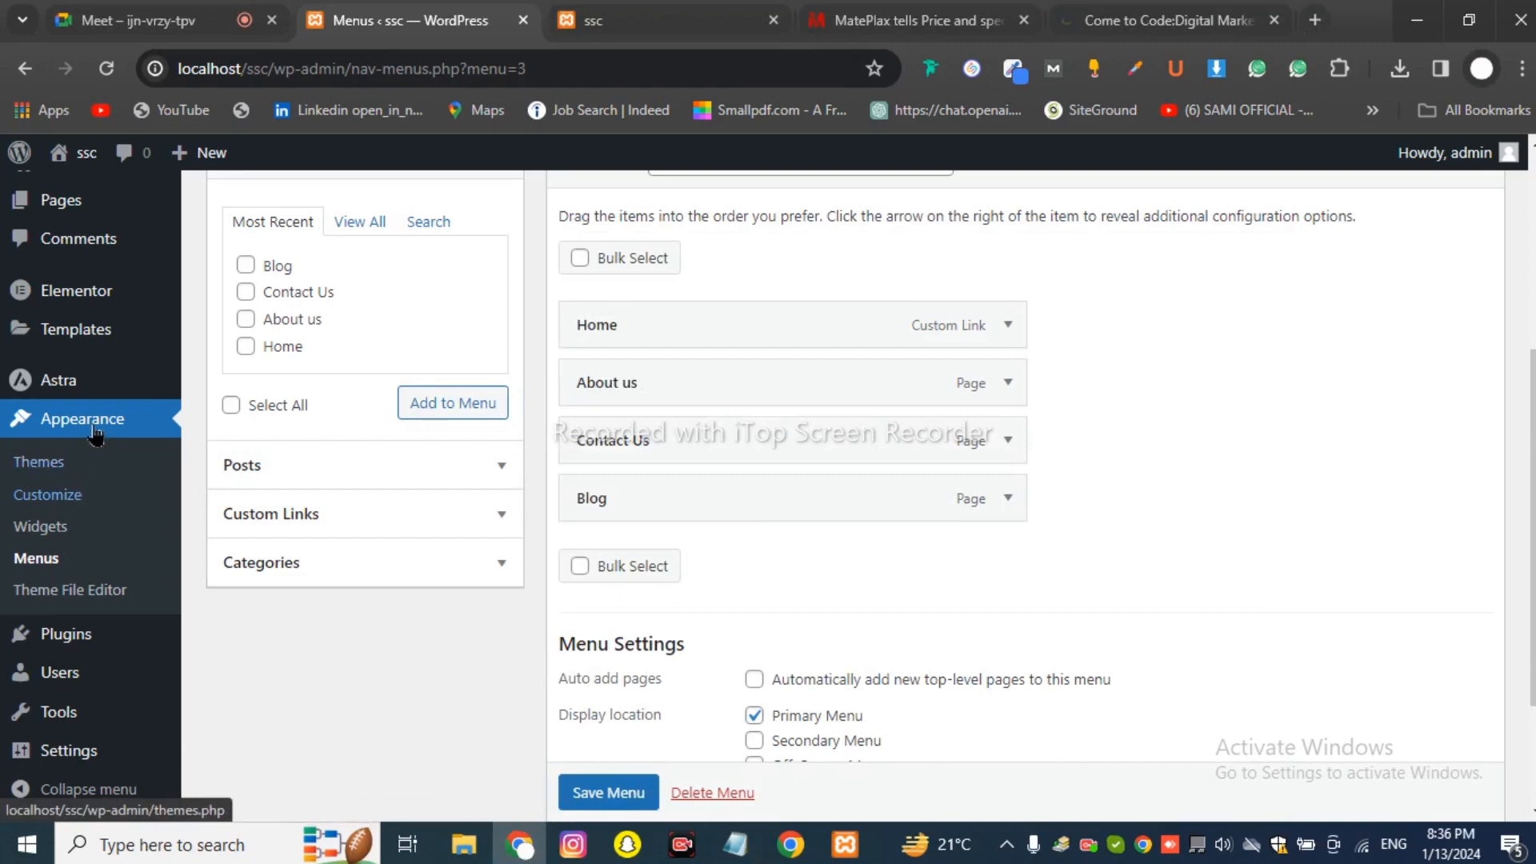
# Open Settings › Reading and highlight 'Your homepage displays' before switching to mateplax.com.
pyautogui.scroll(-2, 112, 422)
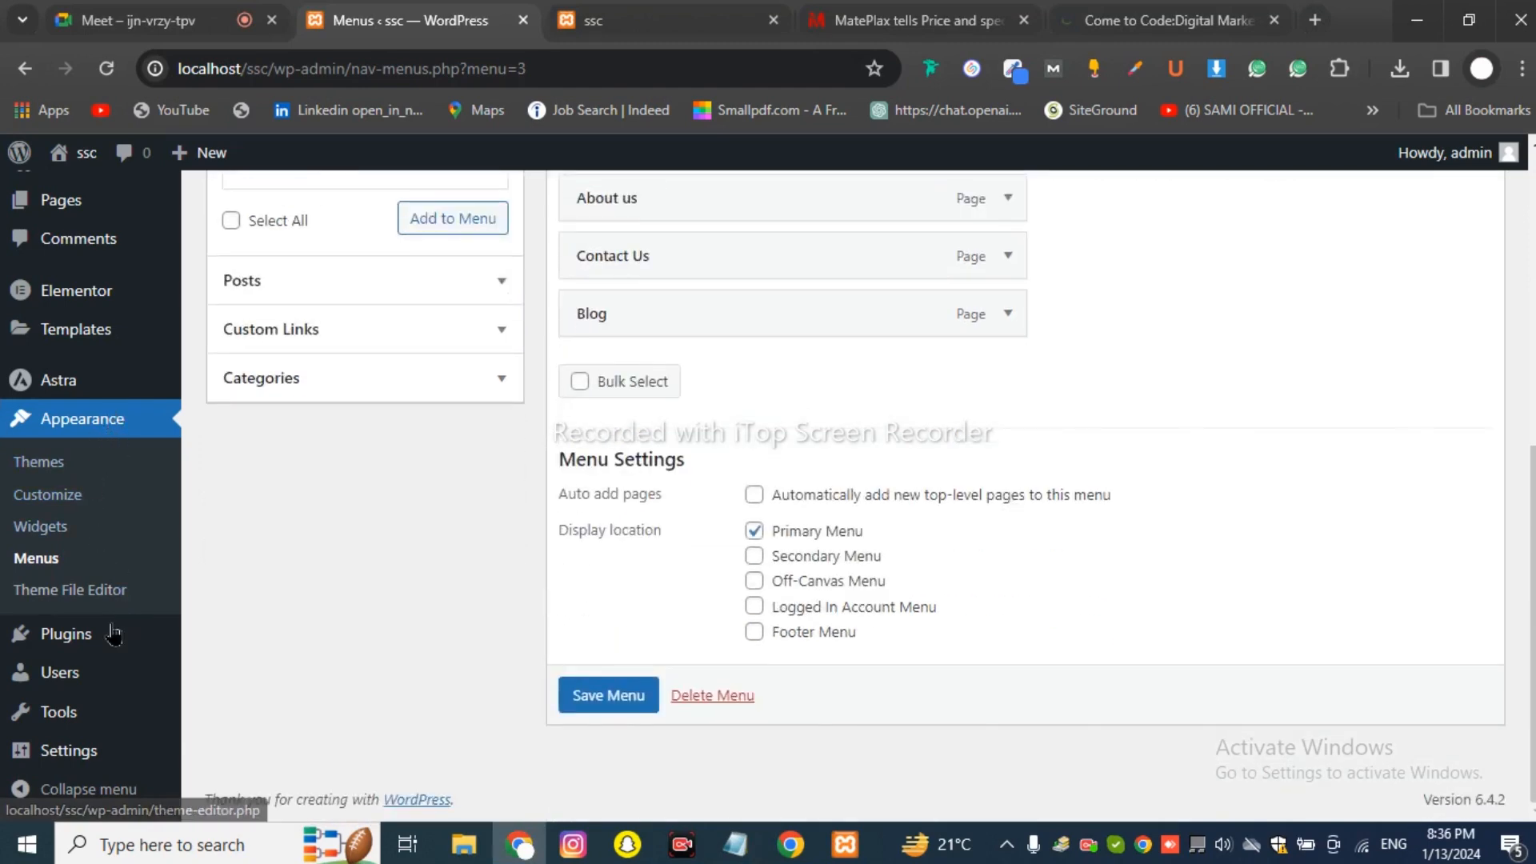
pyautogui.moveTo(66, 752)
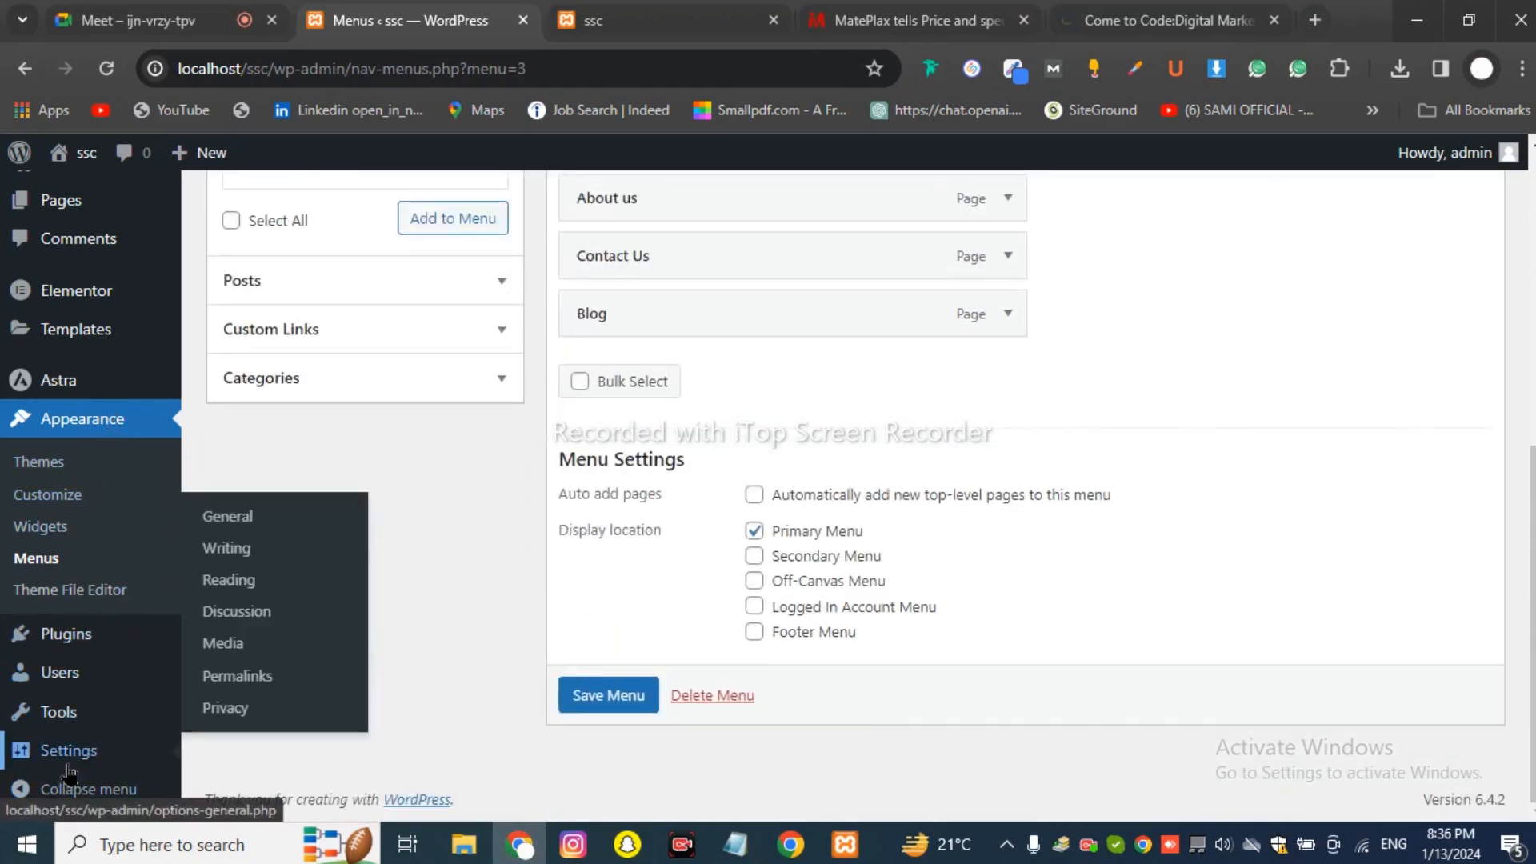
pyautogui.click(249, 591)
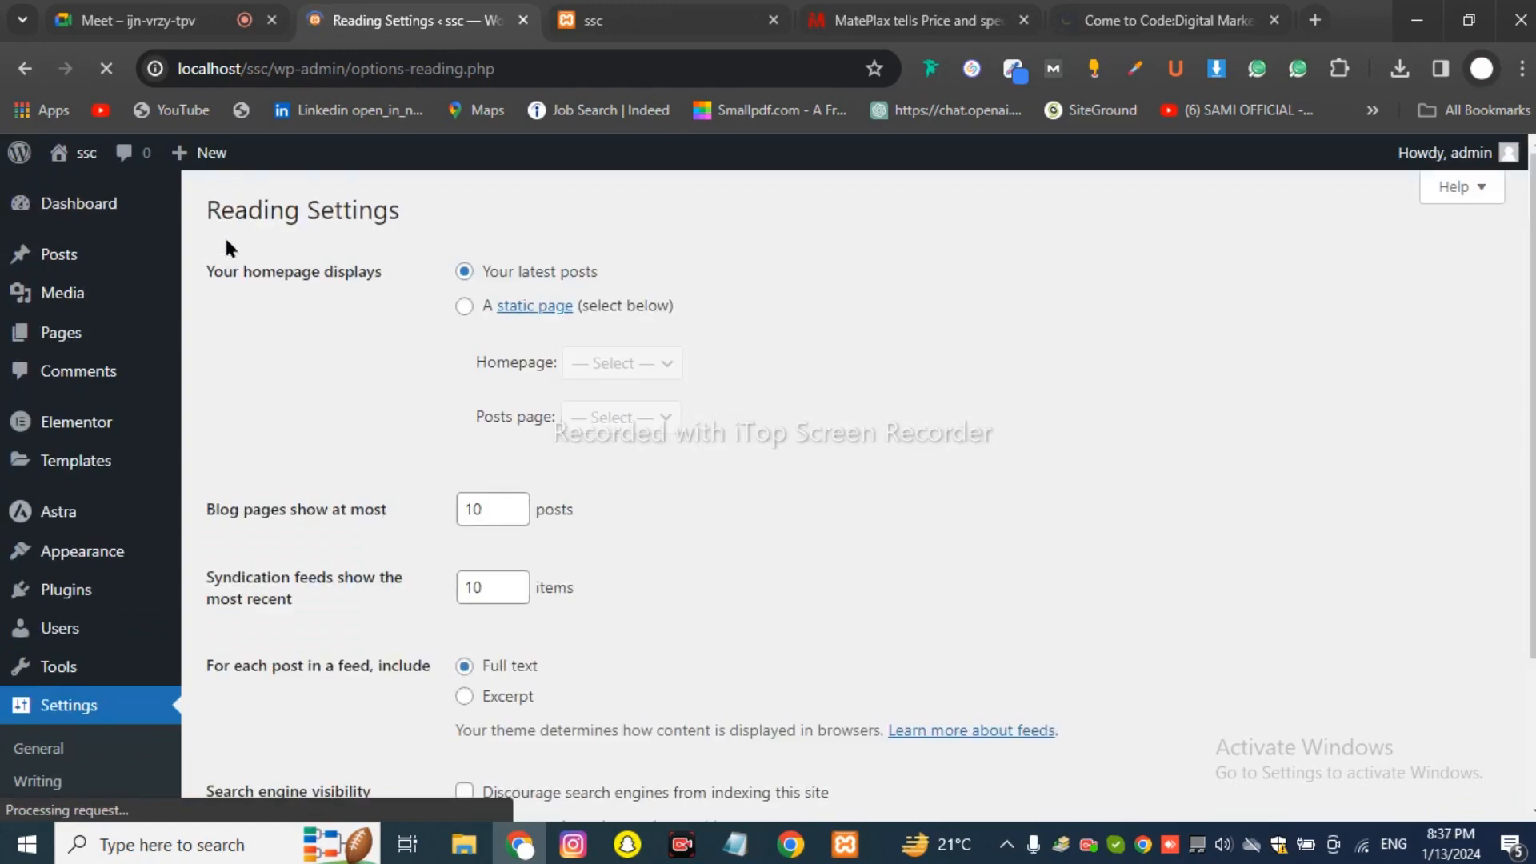
pyautogui.moveTo(205, 272); pyautogui.dragTo(382, 269)
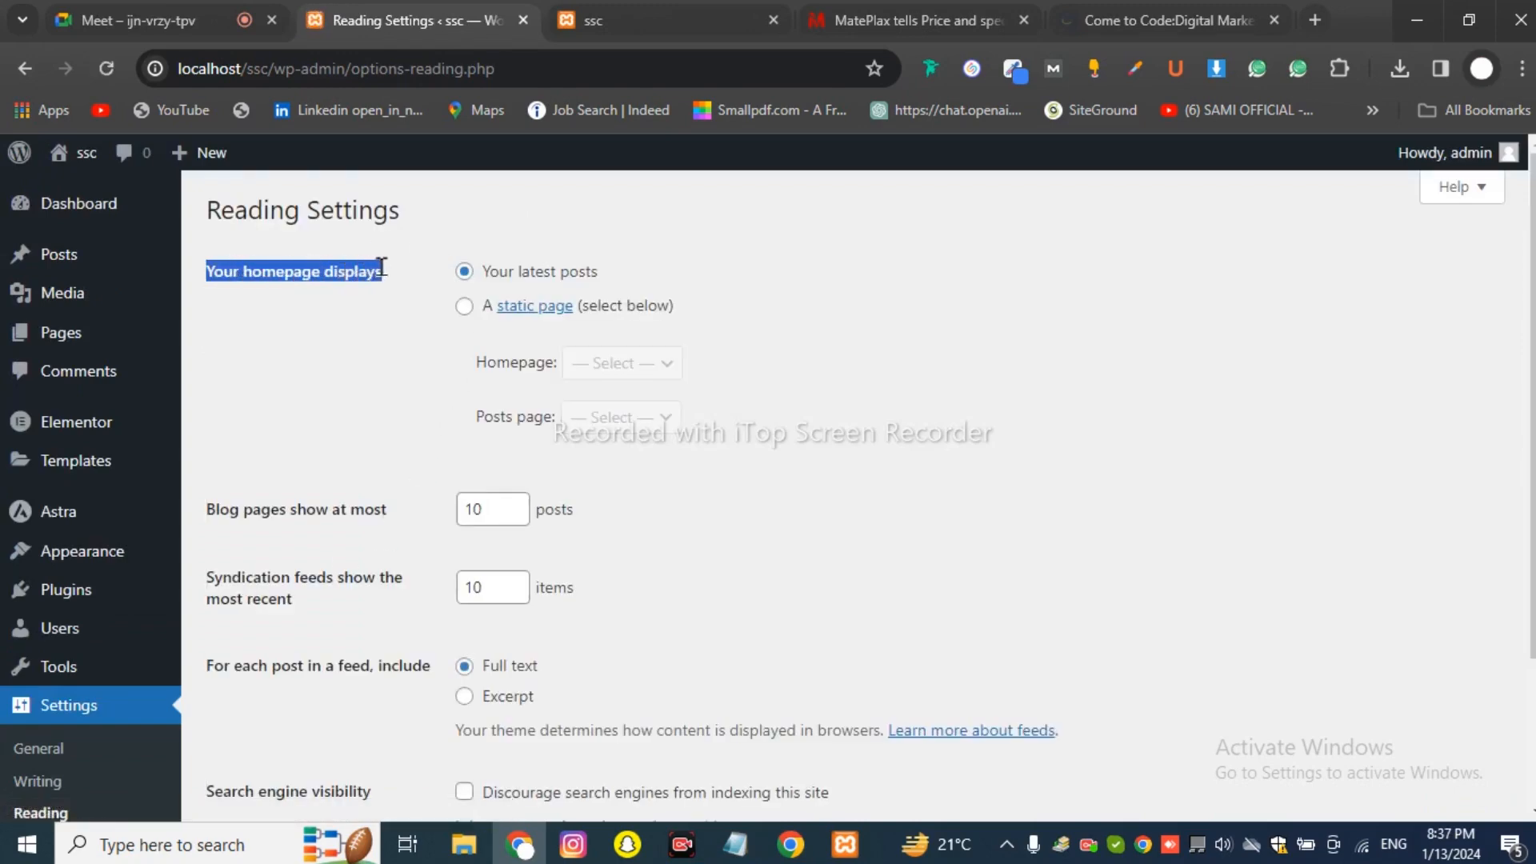
pyautogui.click(422, 307)
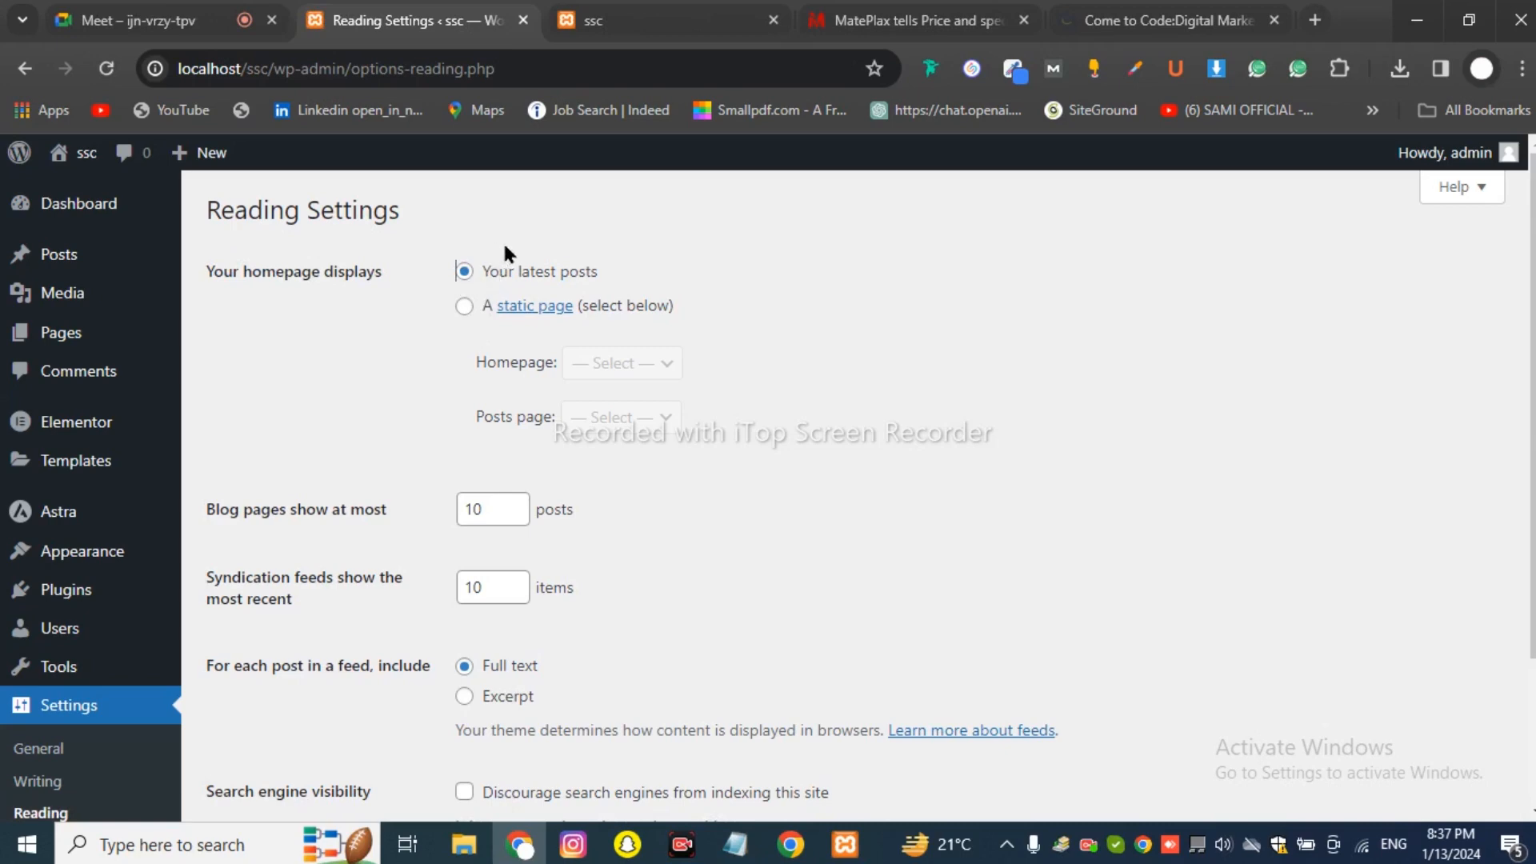
pyautogui.click(912, 20)
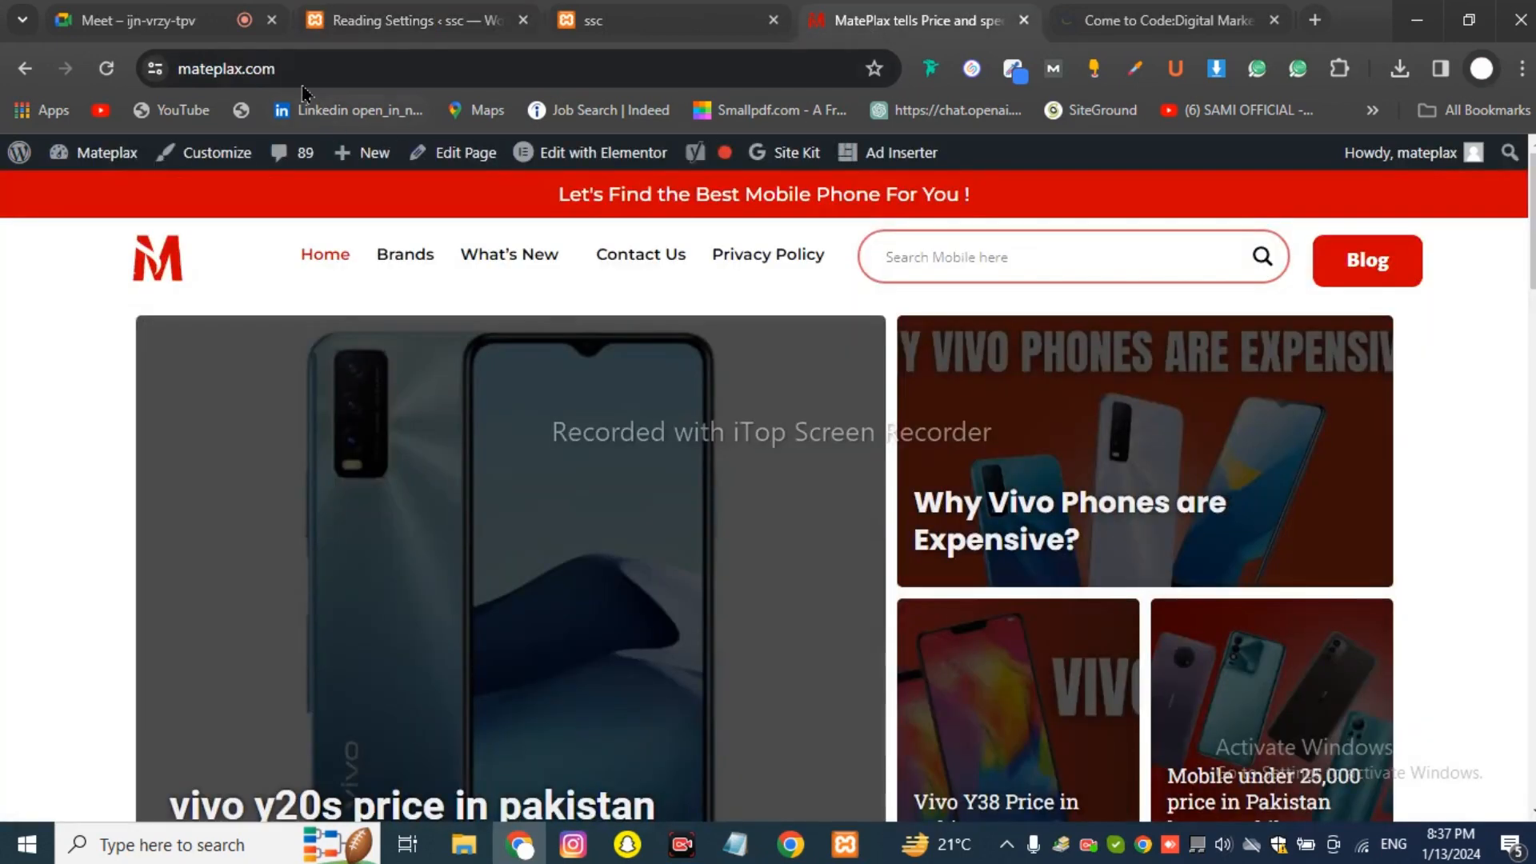
# Look over the mateplax.com homepage and its address, then return to ssc Reading Settings.
pyautogui.click(202, 70)
pyautogui.moveTo(202, 71); pyautogui.dragTo(120, 76)
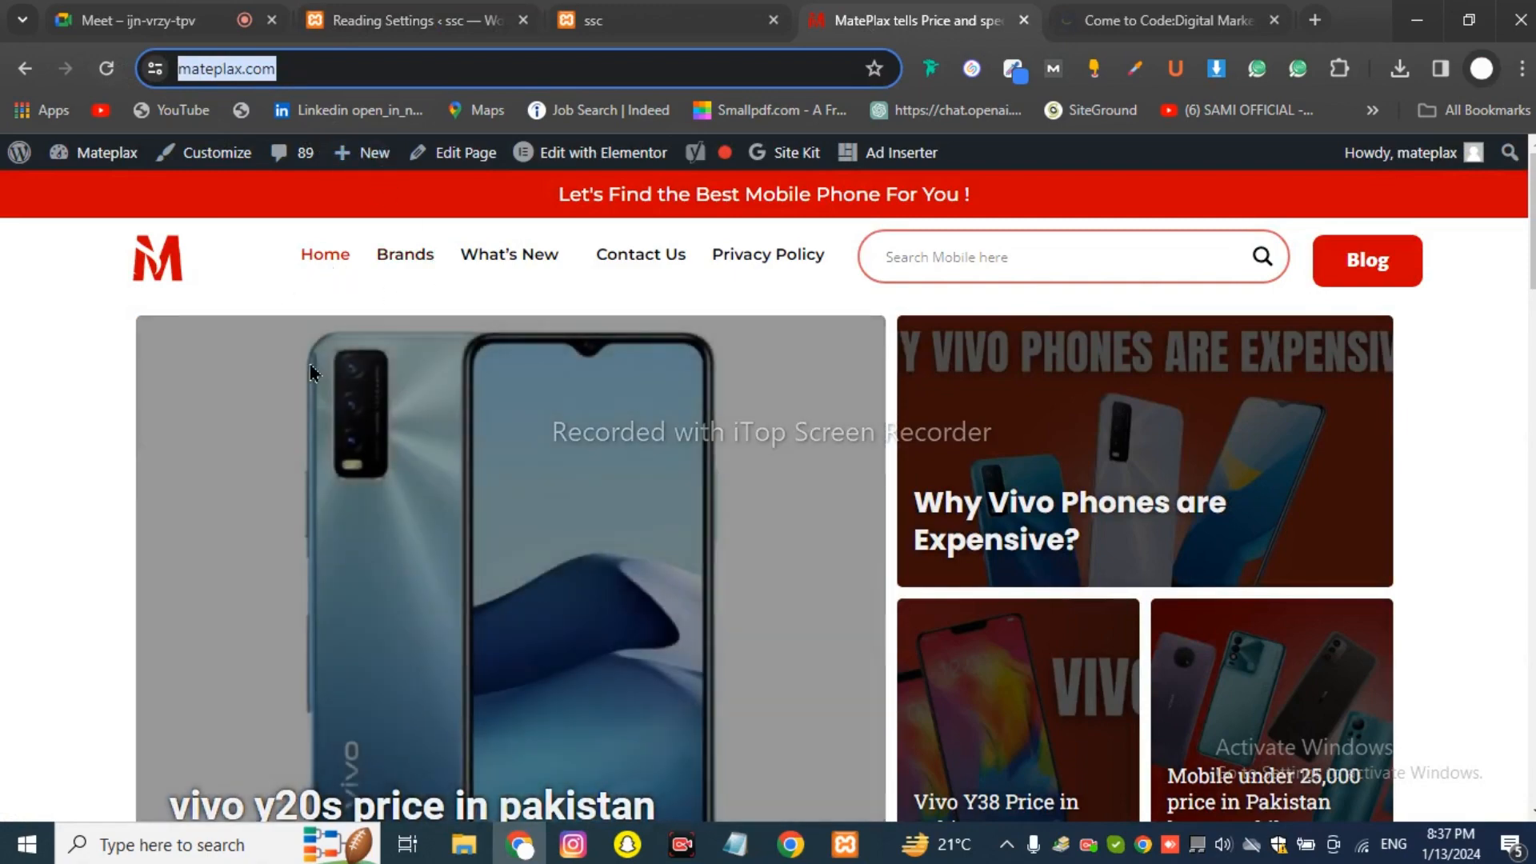
pyautogui.scroll(-10, 310, 372)
pyautogui.scroll(10, 310, 344)
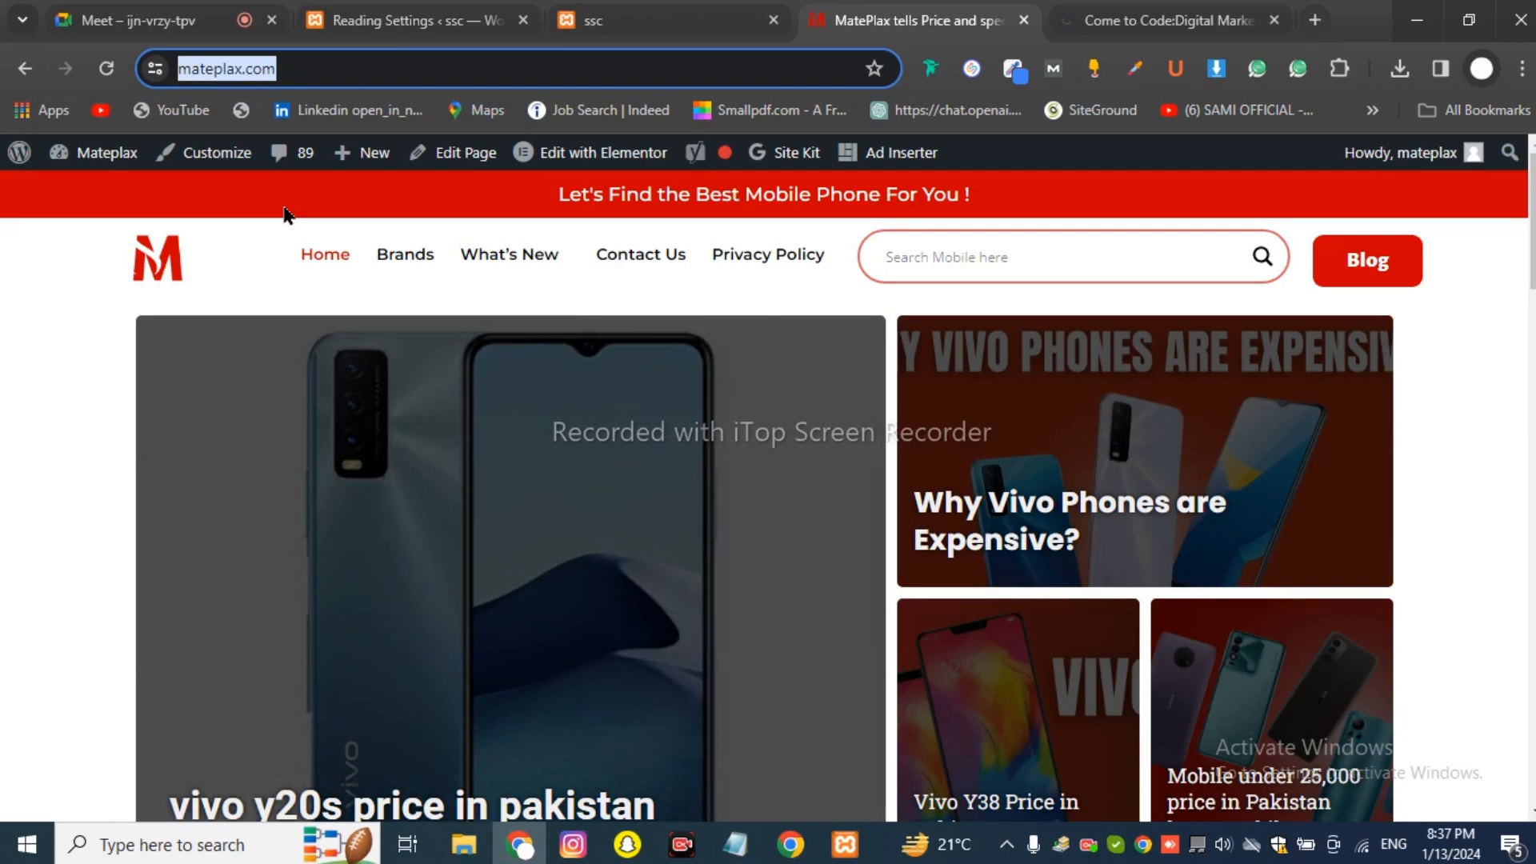
pyautogui.click(441, 11)
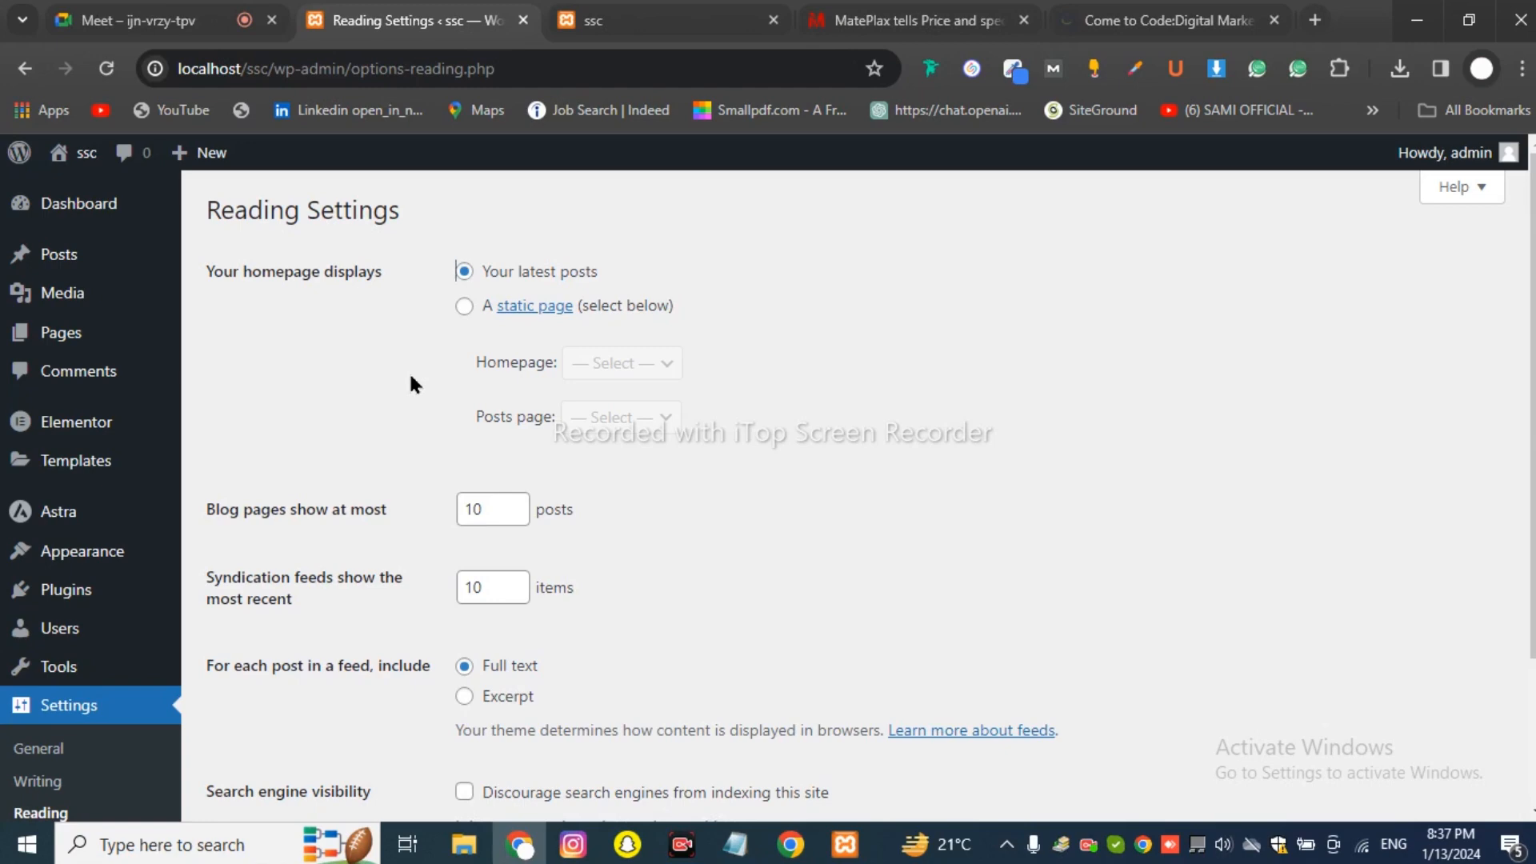
pyautogui.click(893, 24)
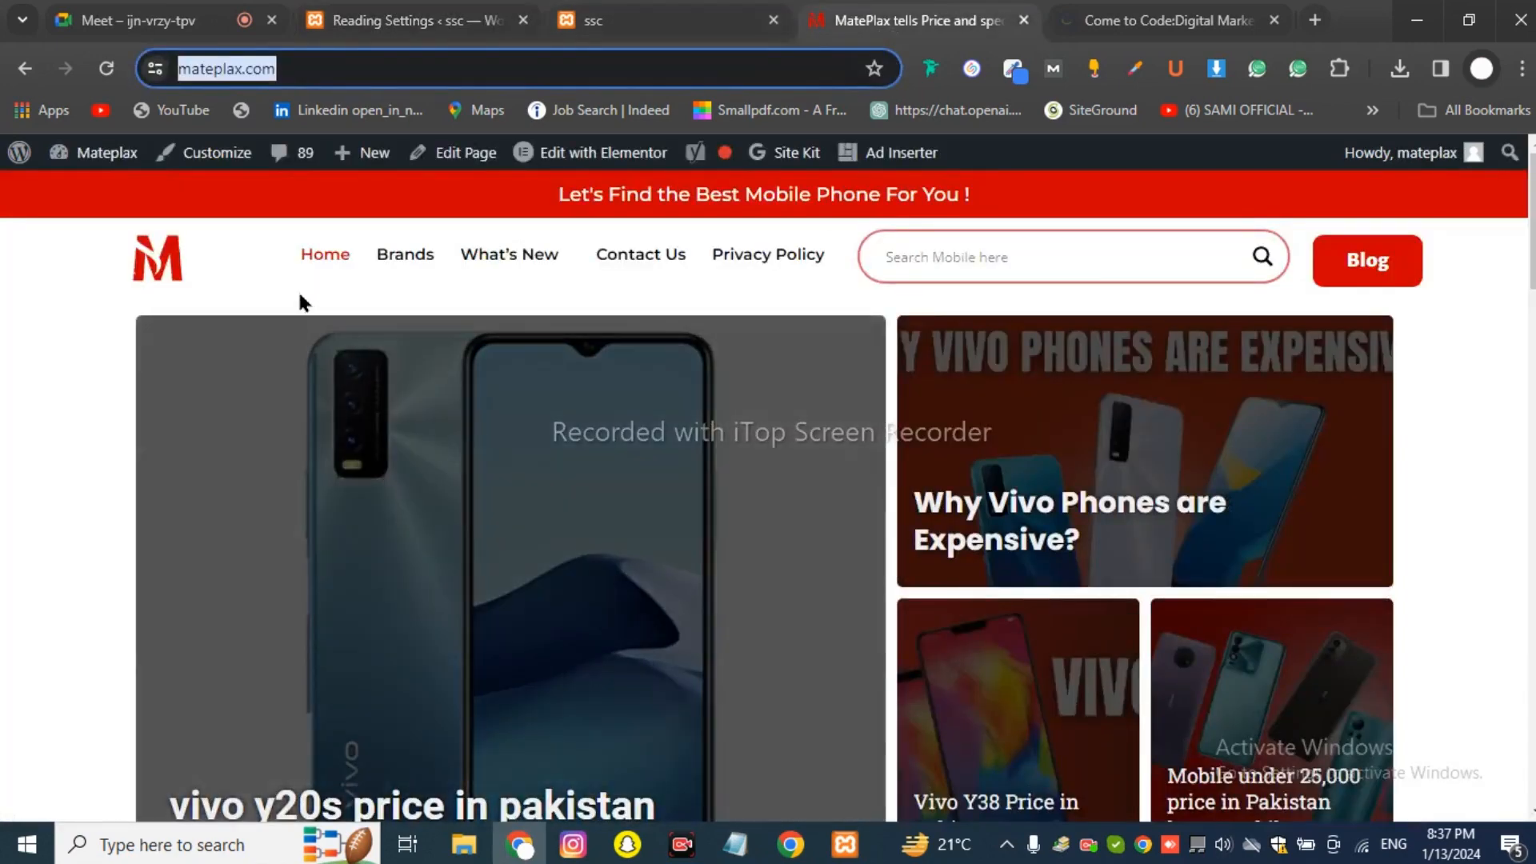
pyautogui.scroll(-20, 496, 377)
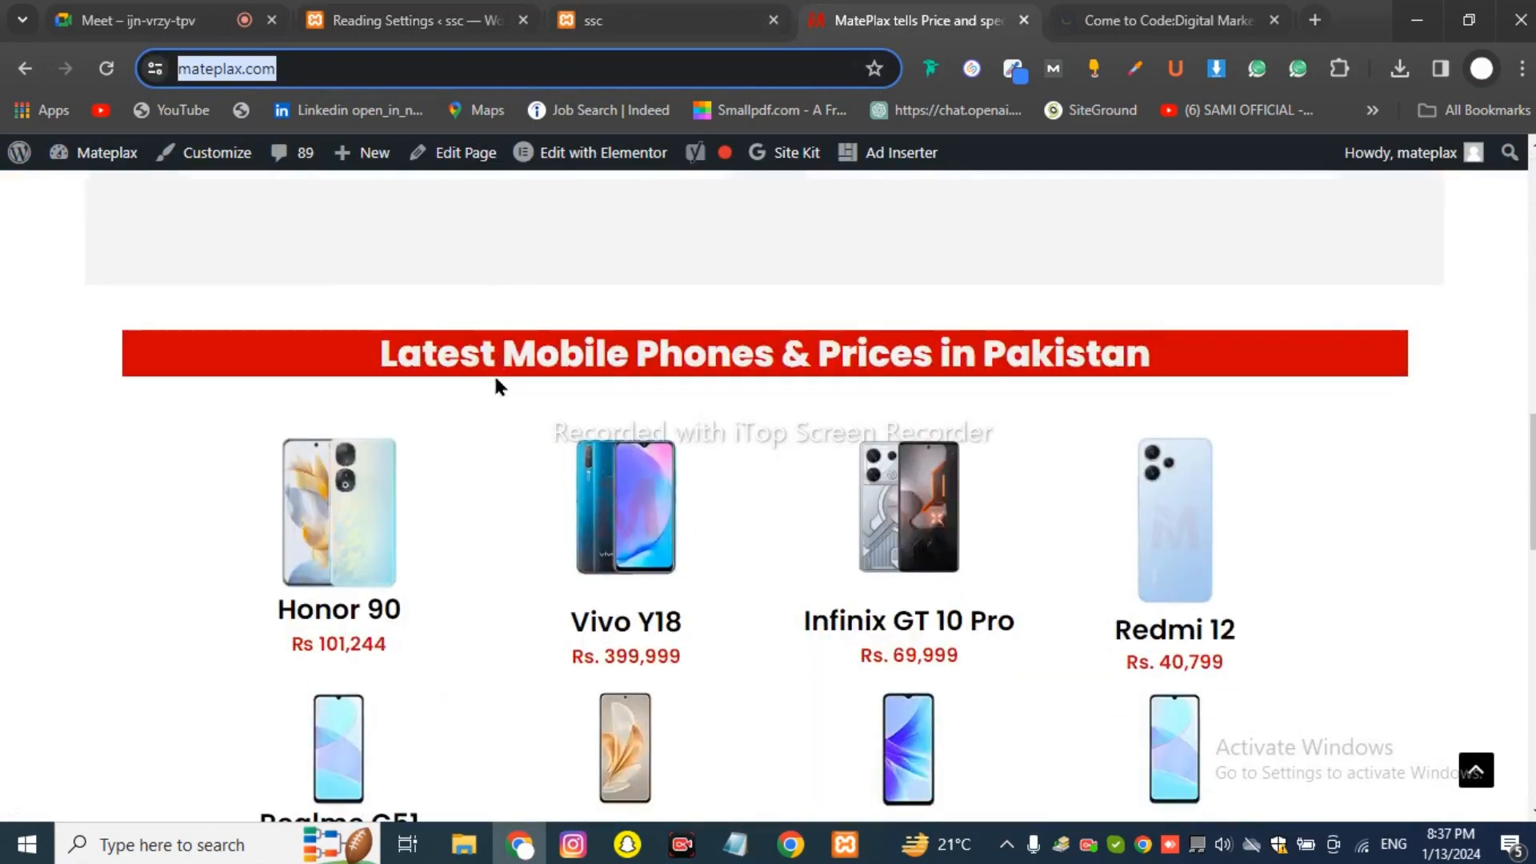
pyautogui.scroll(15, 493, 373)
pyautogui.scroll(6, 496, 385)
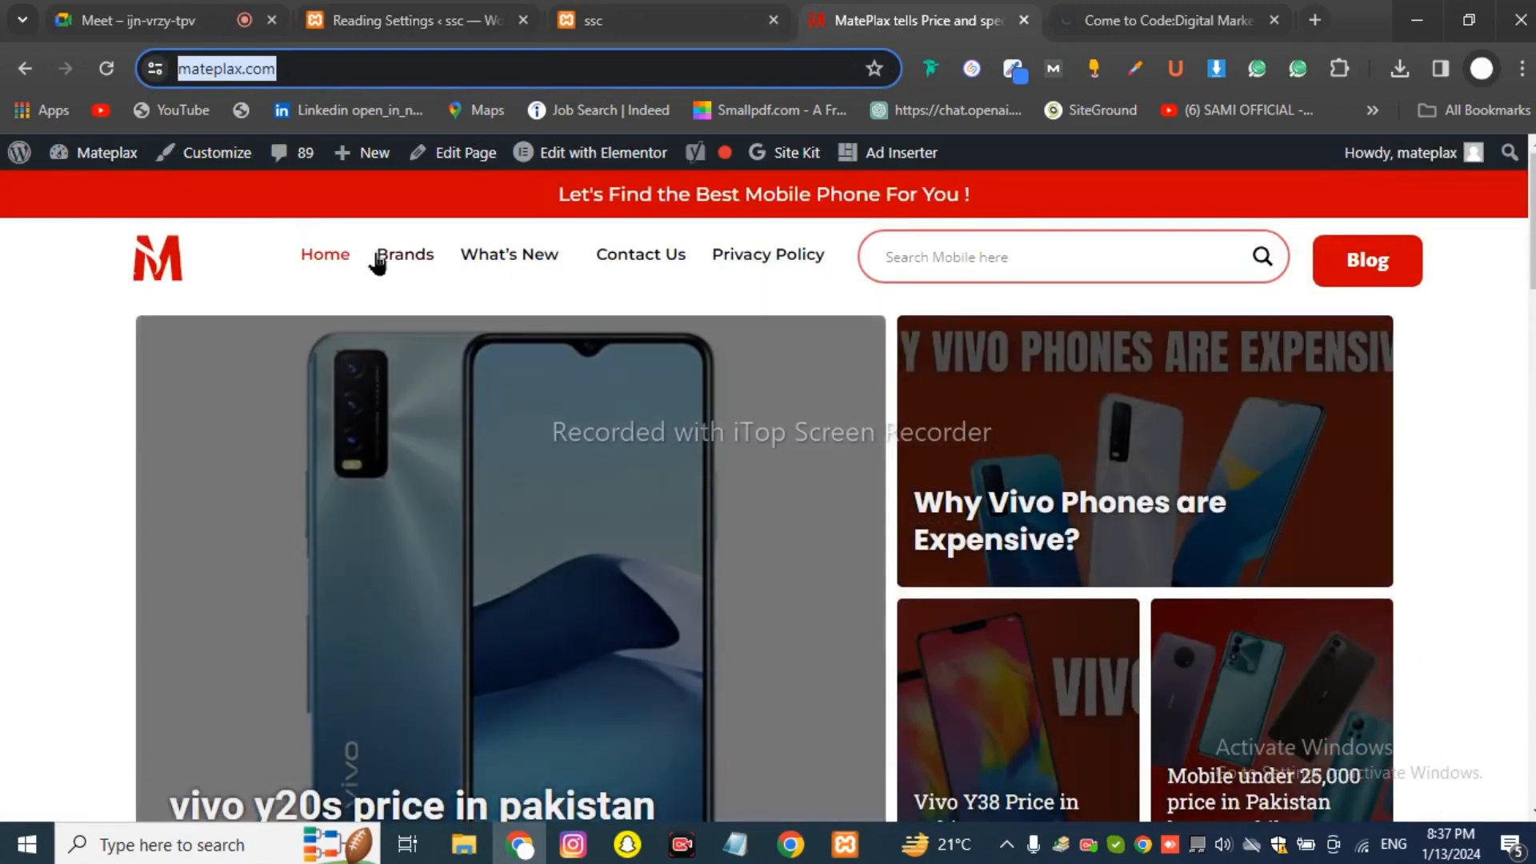
pyautogui.click(389, 9)
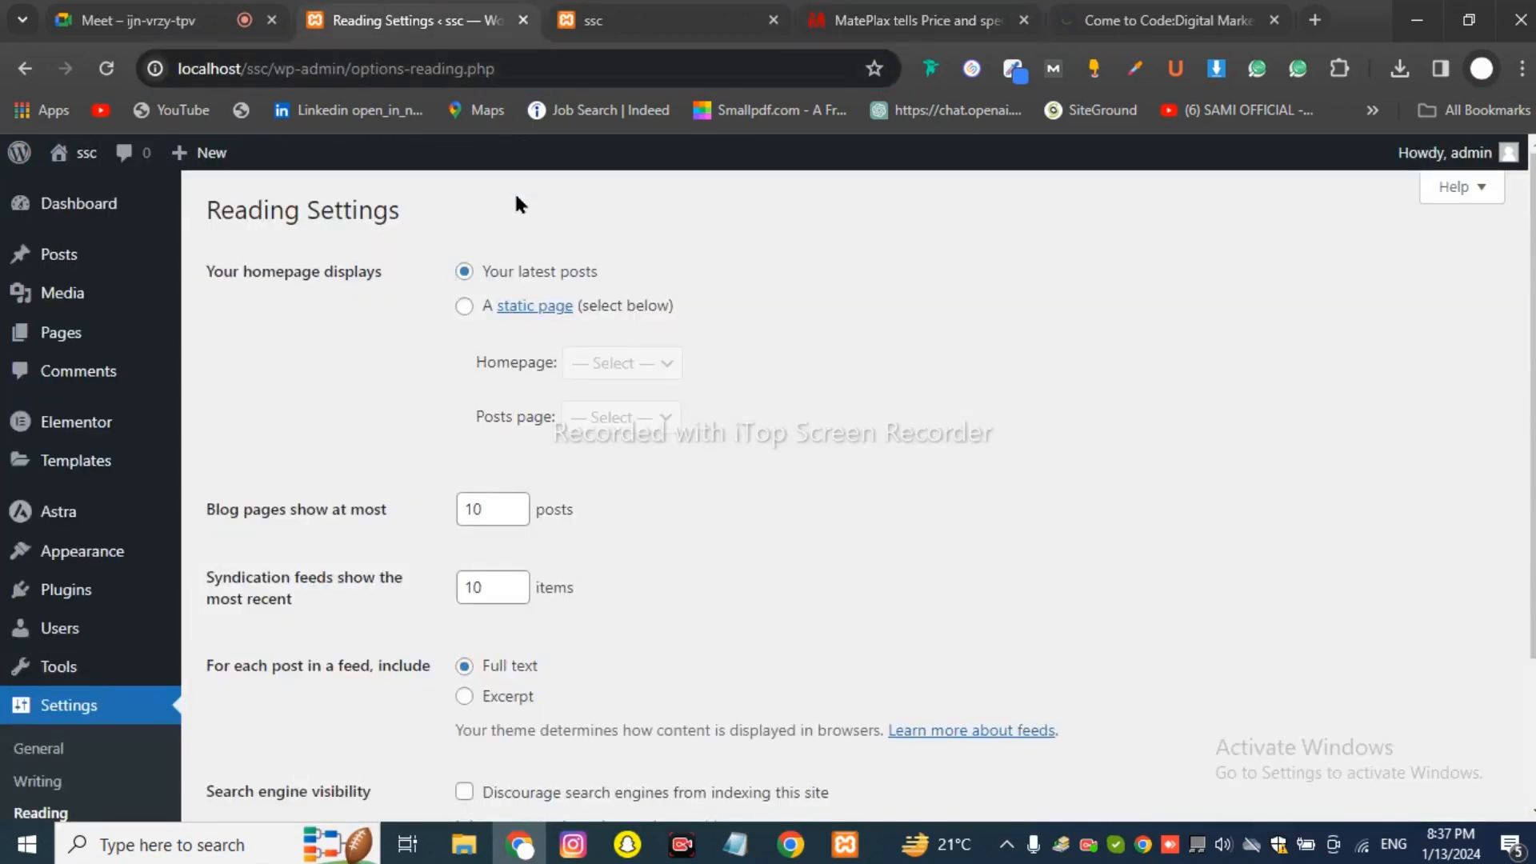
# Set the homepage to display a static page, Home, and save the Reading settings.
pyautogui.click(466, 309)
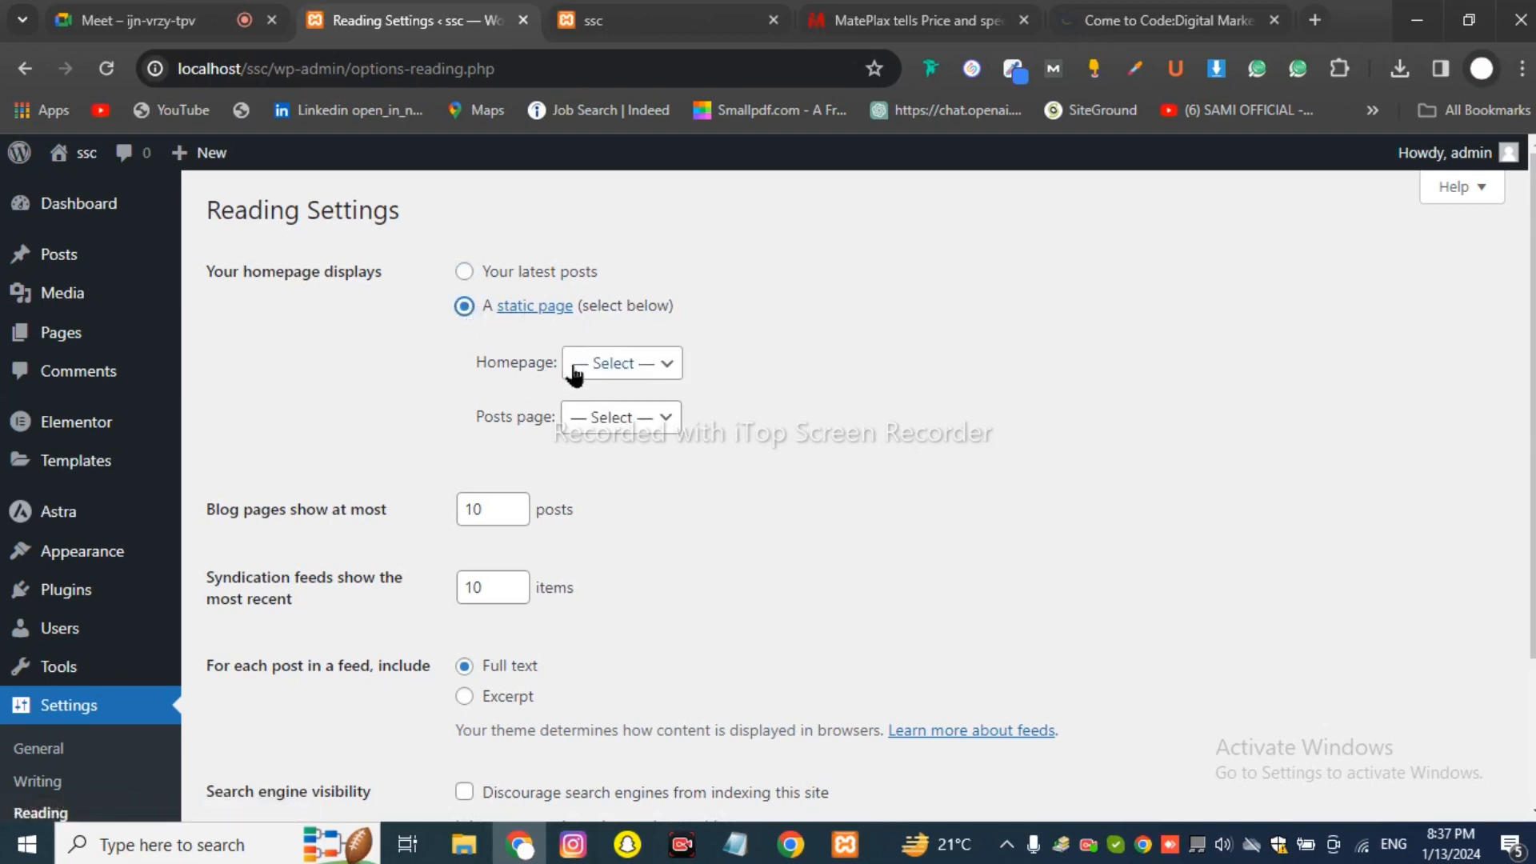
pyautogui.click(621, 364)
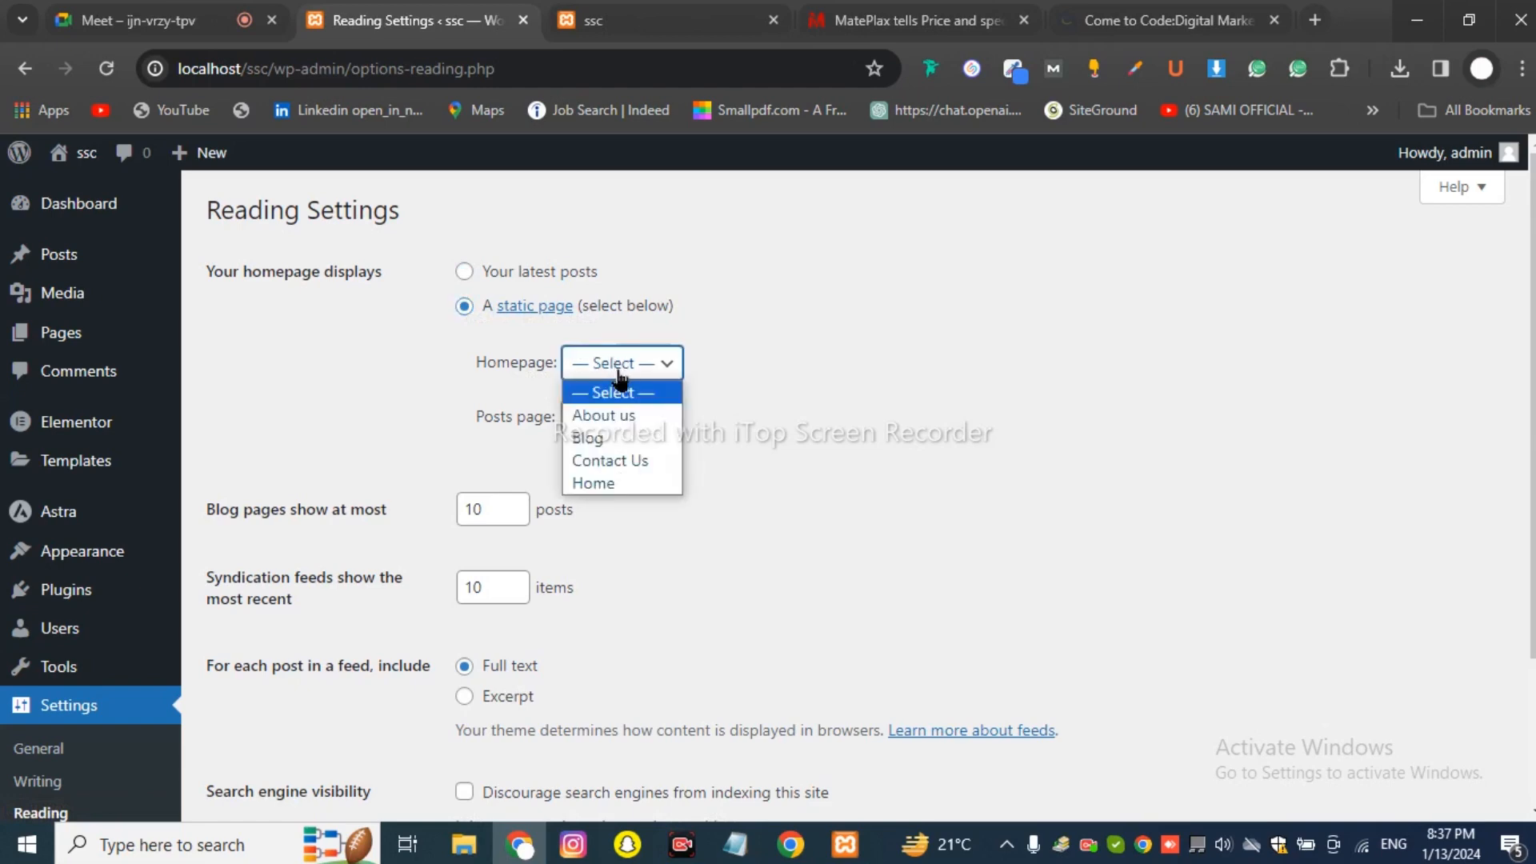
pyautogui.click(592, 484)
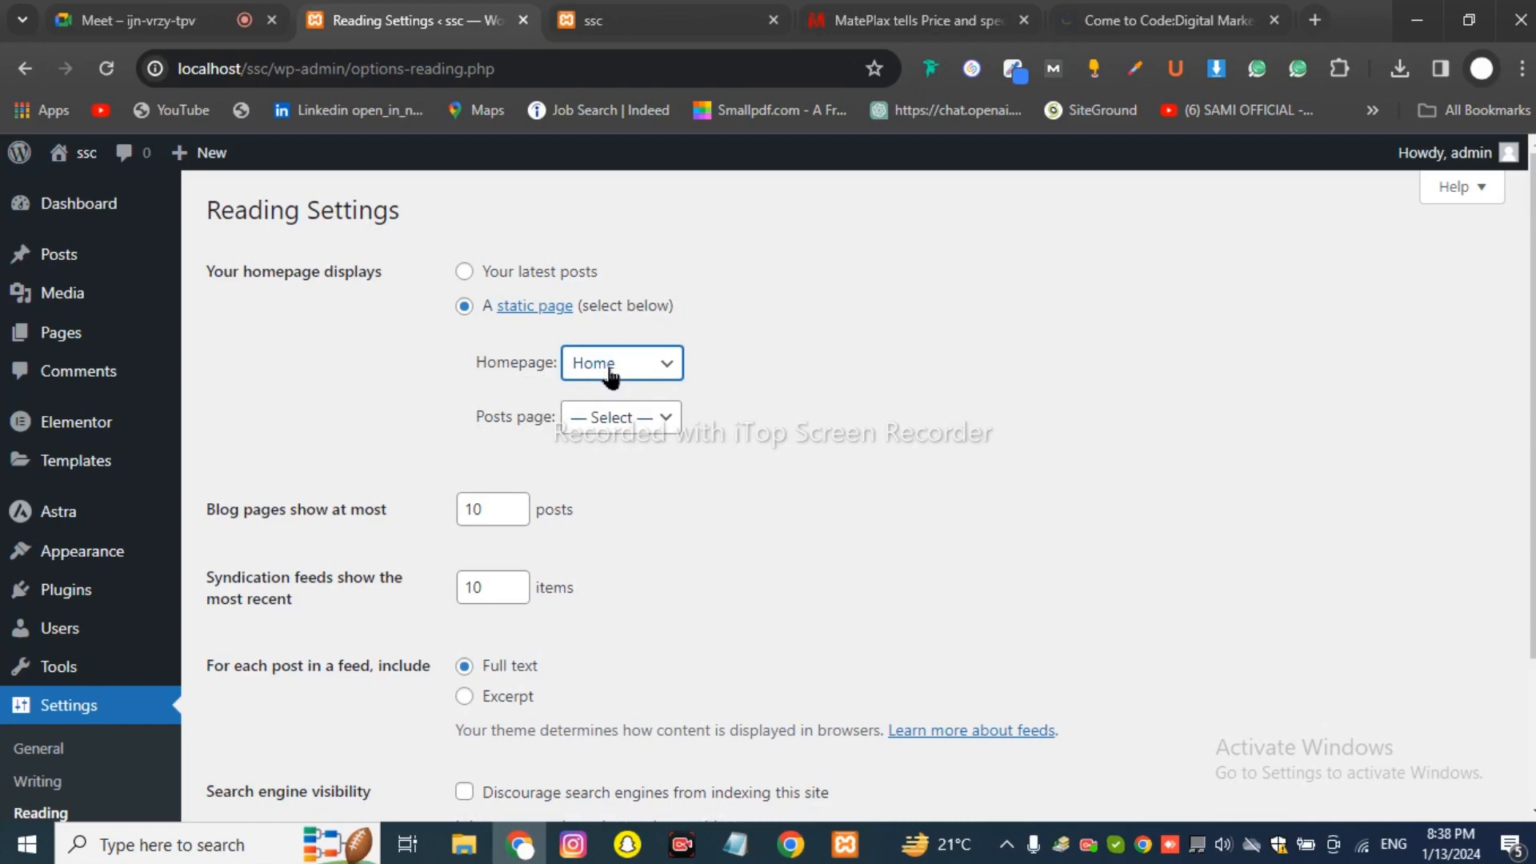
pyautogui.scroll(-3, 376, 589)
pyautogui.click(308, 699)
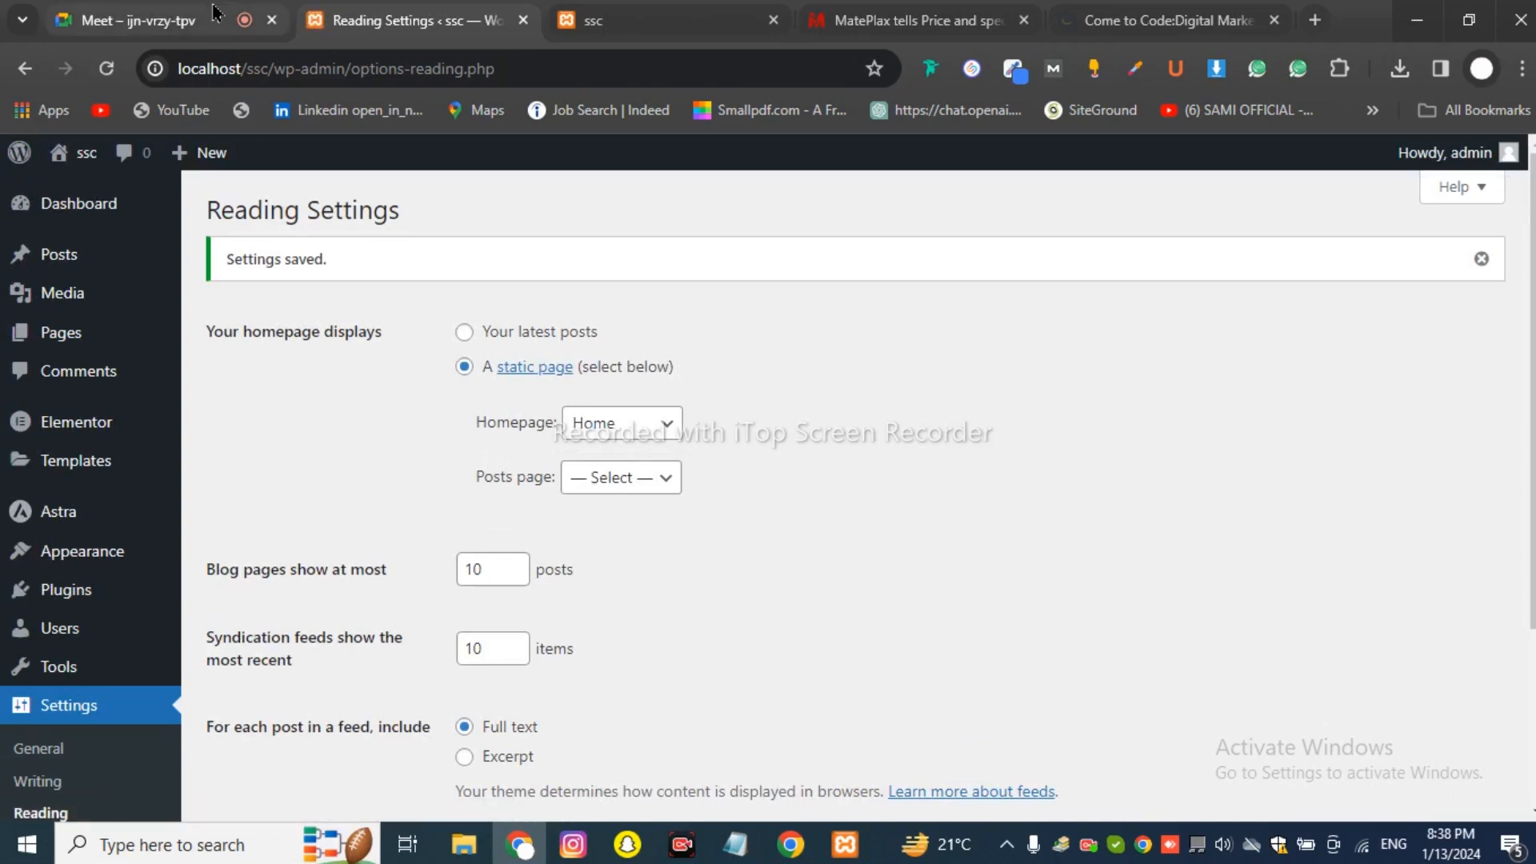
# Point out the Homepage dropdown, leaving Home selected.
pyautogui.moveTo(472, 422); pyautogui.dragTo(558, 434)
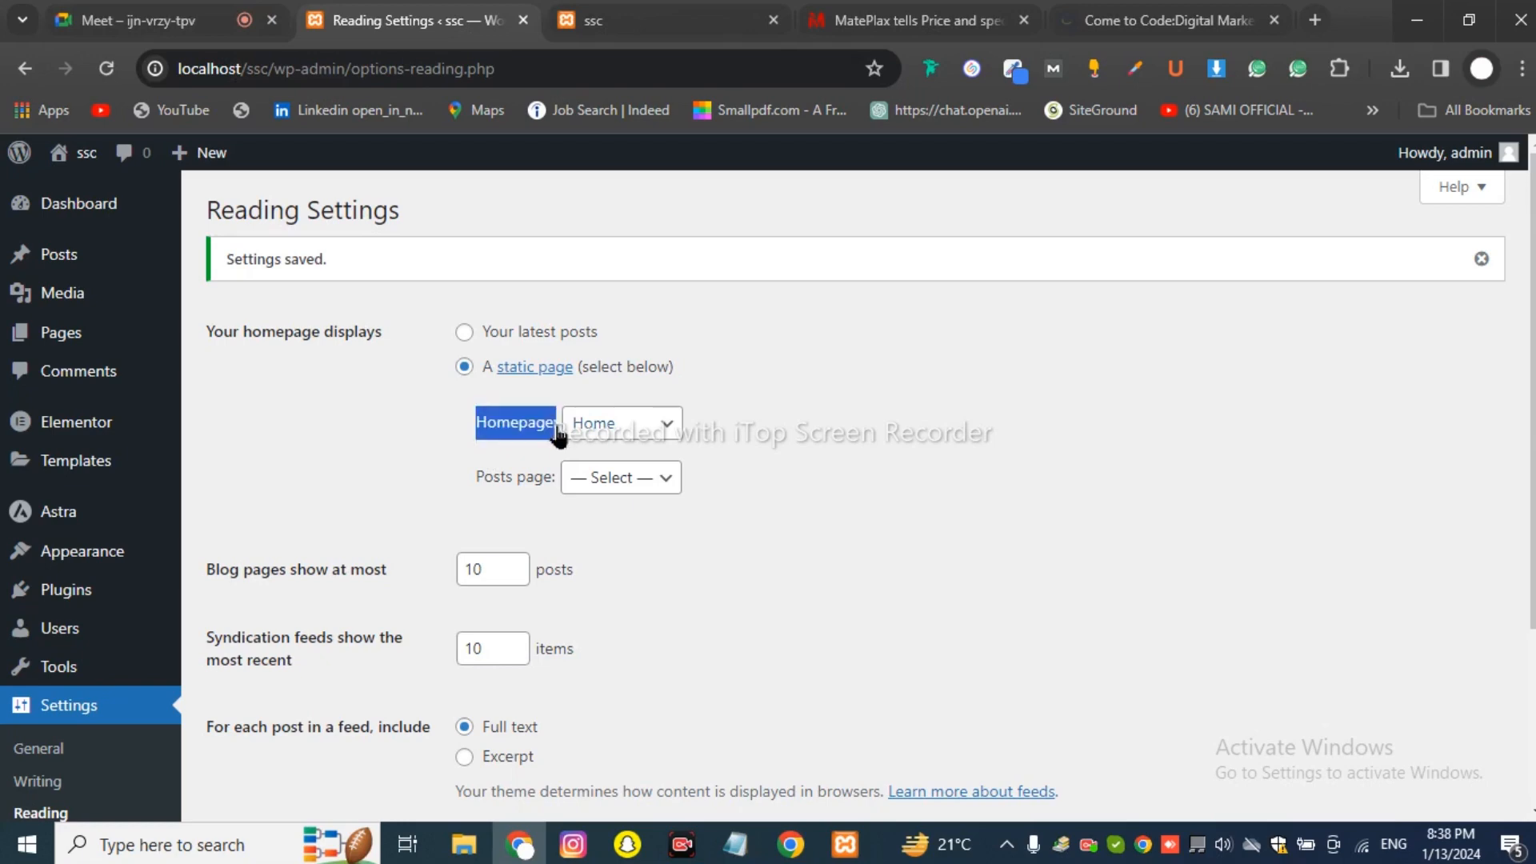
pyautogui.click(527, 444)
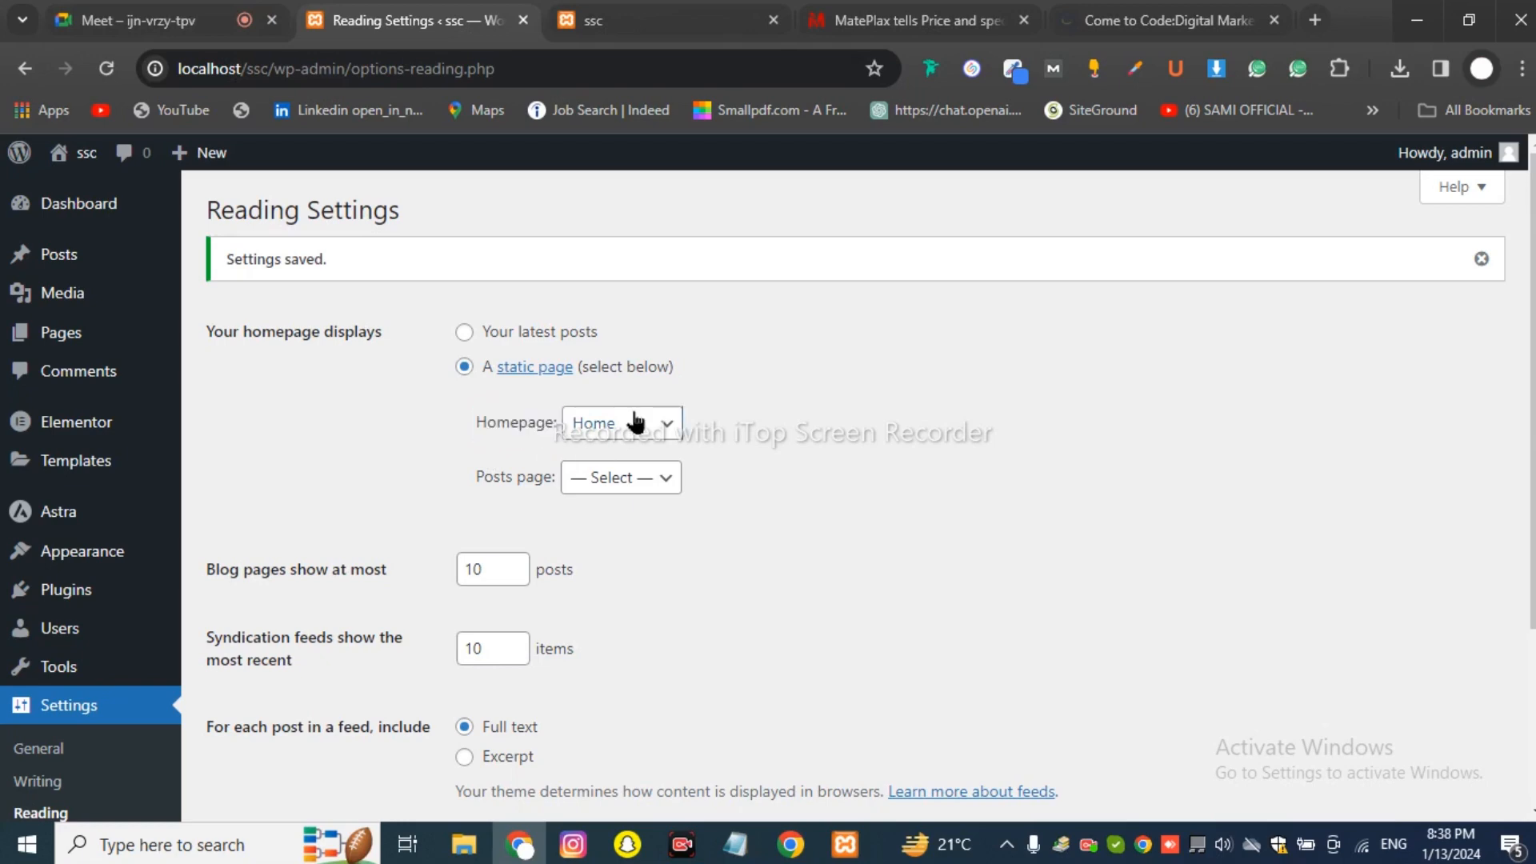
pyautogui.click(637, 423)
pyautogui.click(629, 542)
# Read the Google Meet chat, muting and unmuting the mic, then switch to Come to Code.
pyautogui.click(136, 20)
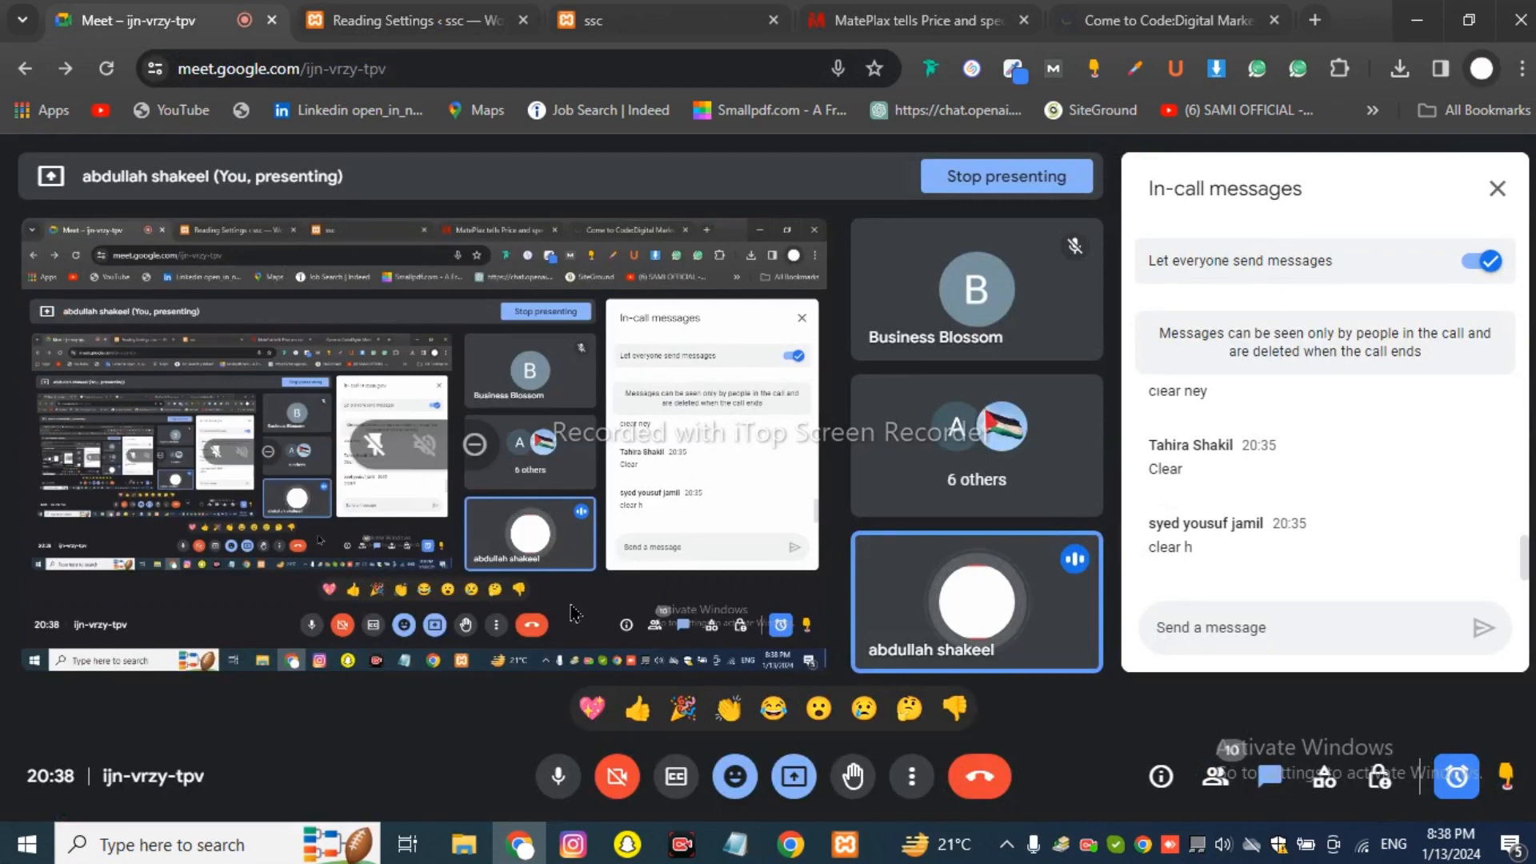
pyautogui.click(555, 776)
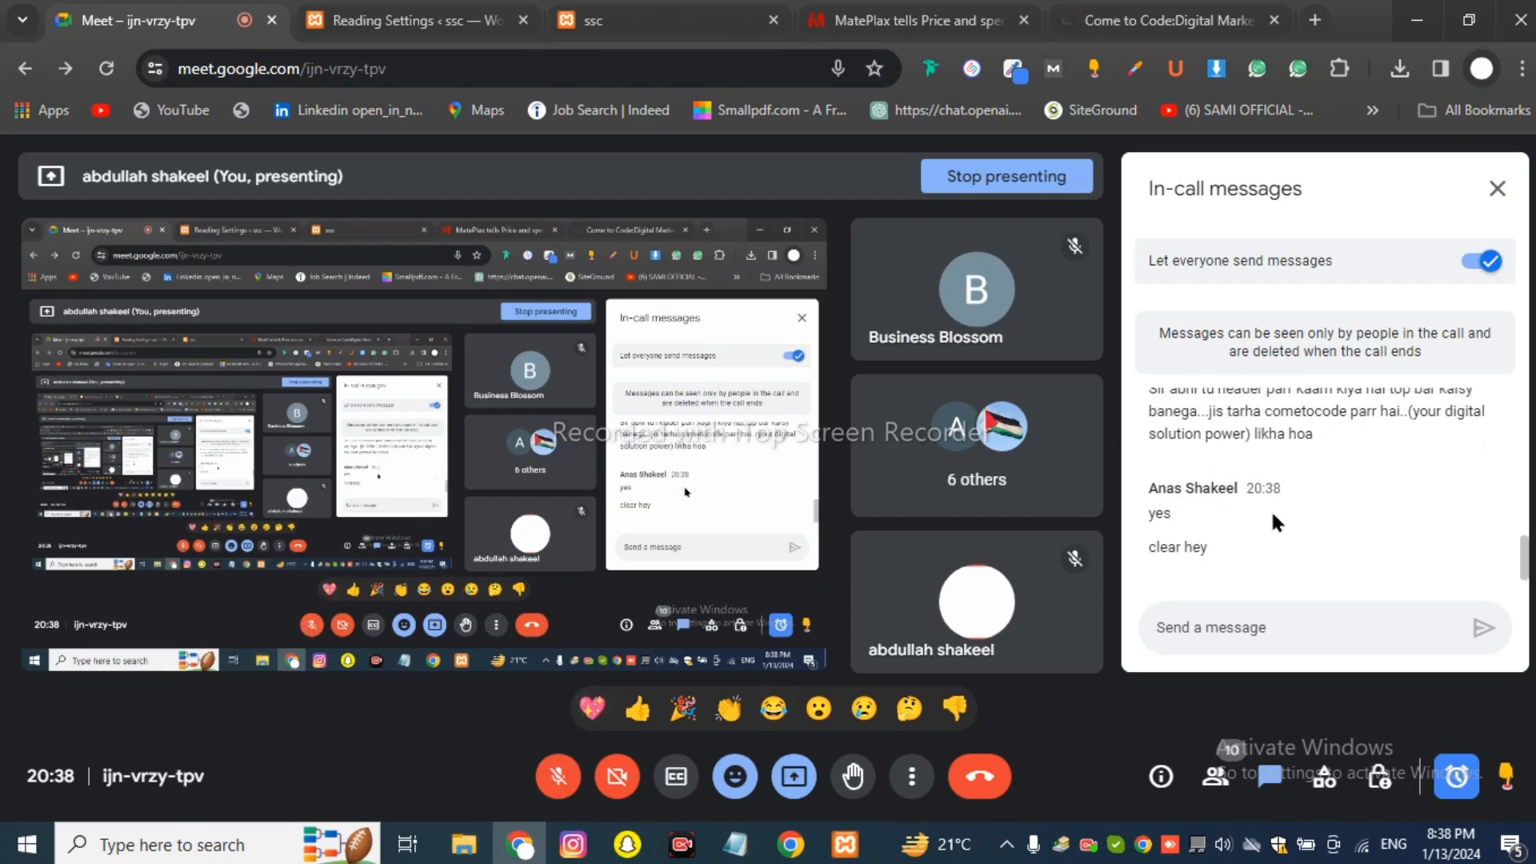
pyautogui.scroll(3, 1270, 508)
pyautogui.scroll(-3, 1271, 509)
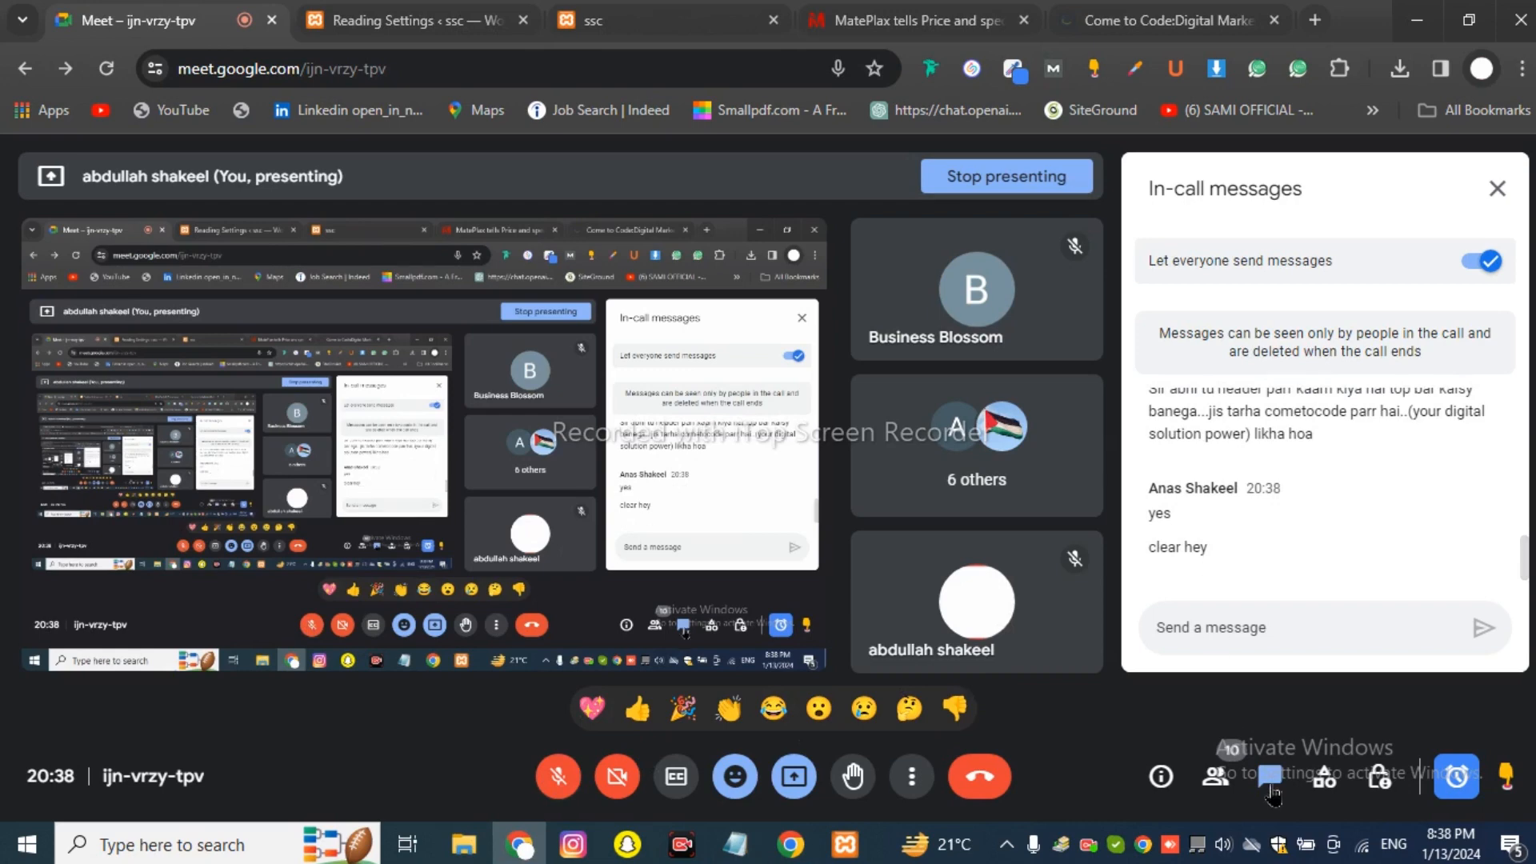
pyautogui.hotkey('ctrl', 'd')
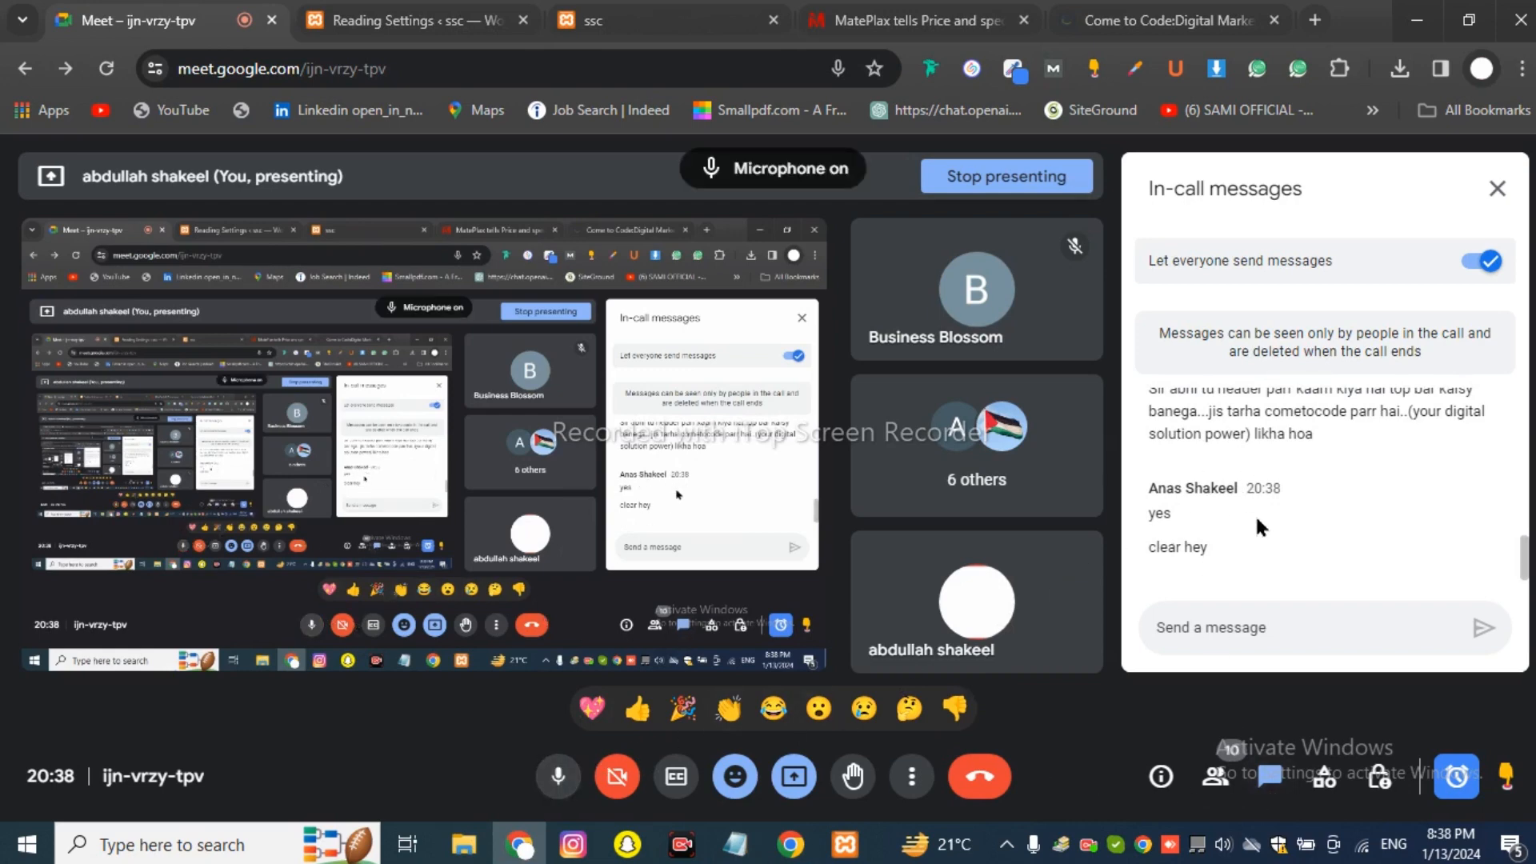
pyautogui.scroll(-3, 1526, 580)
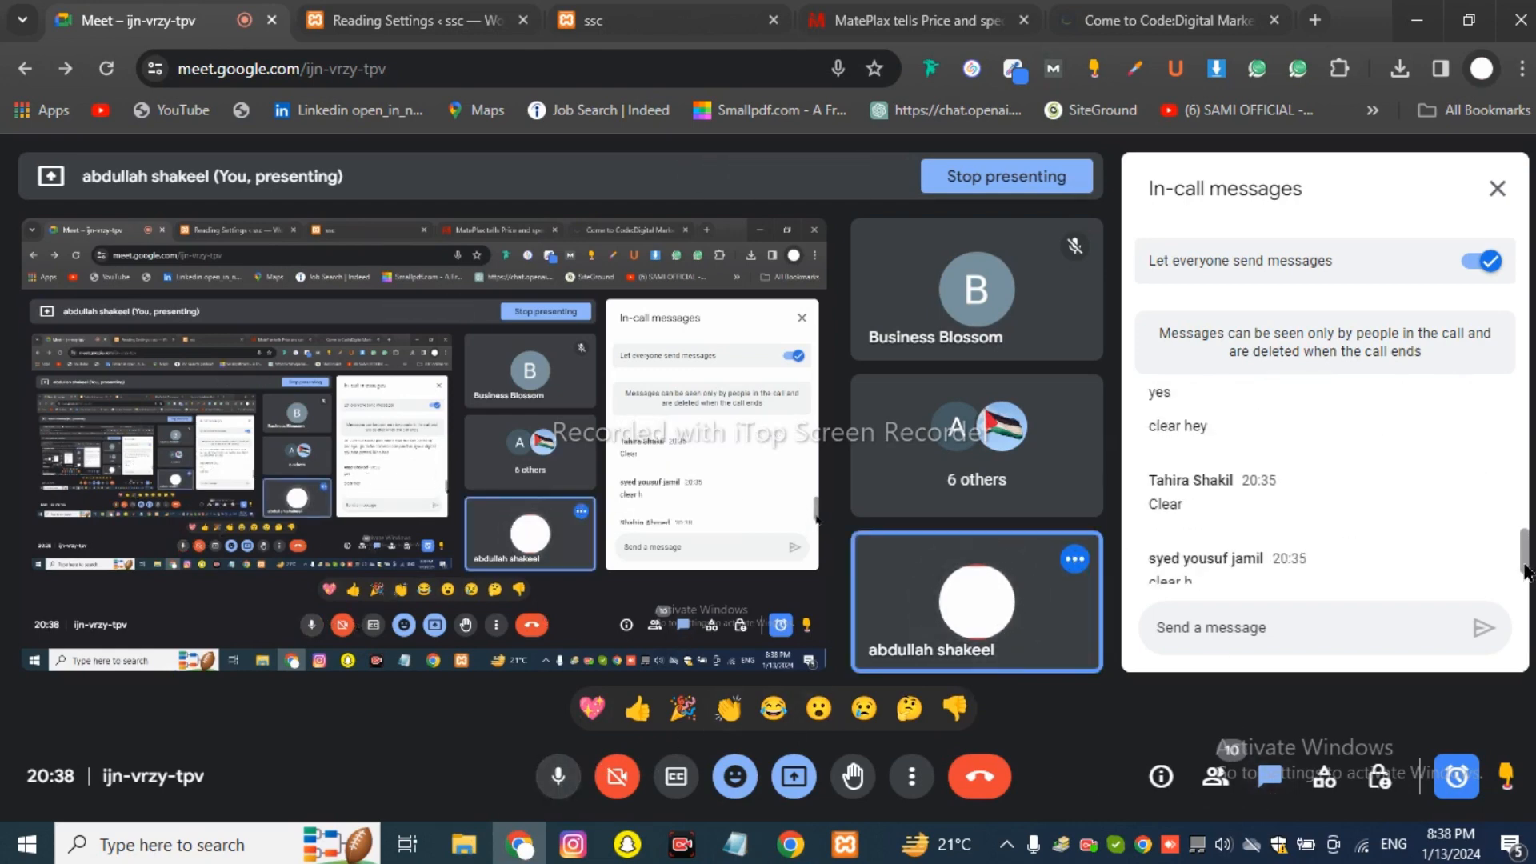
pyautogui.scroll(3, 1527, 580)
pyautogui.scroll(1, 1526, 580)
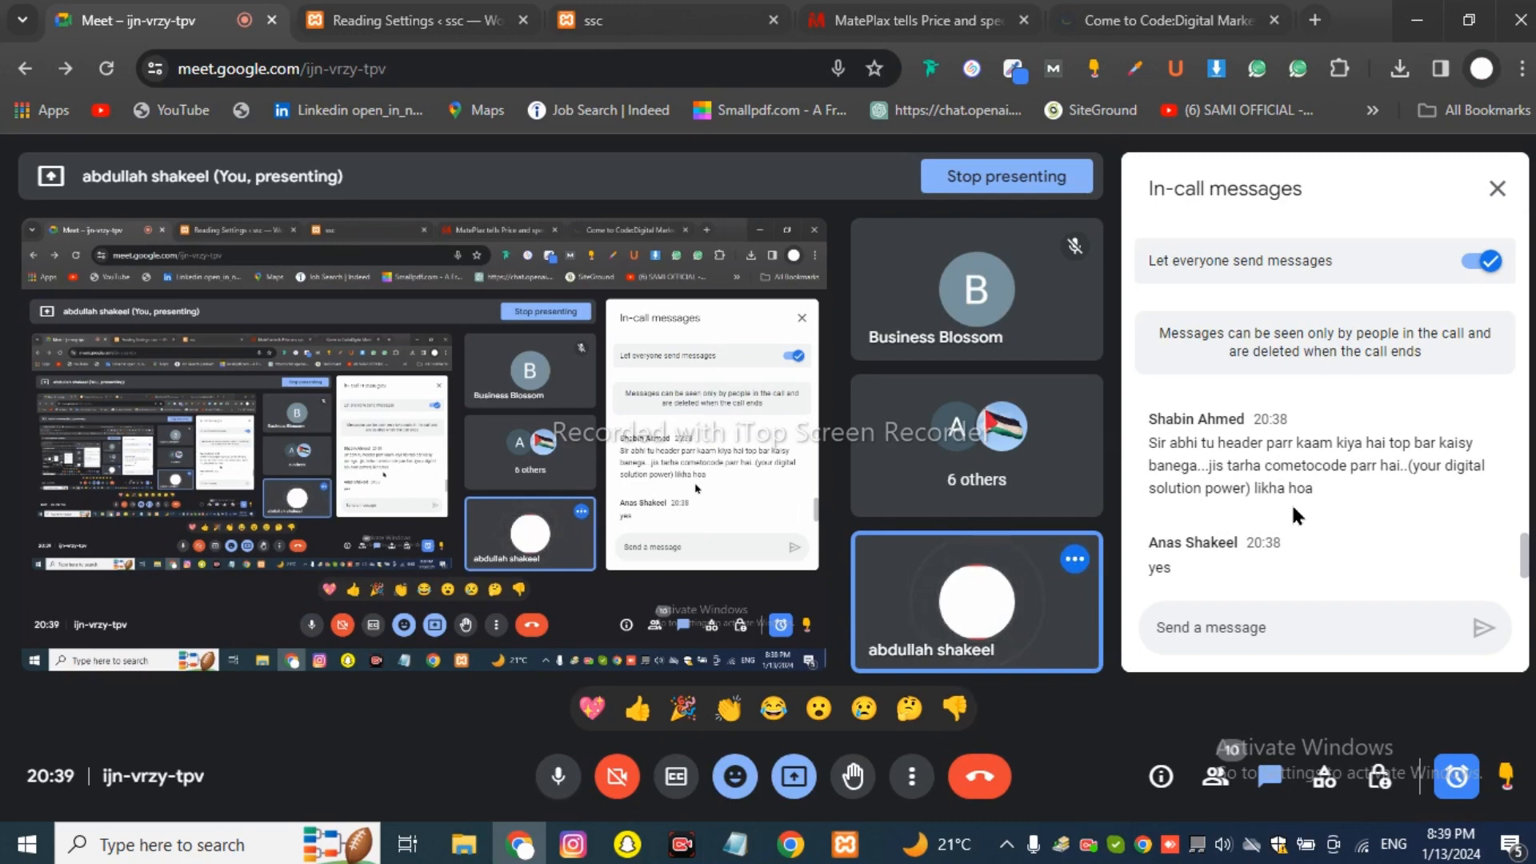
pyautogui.click(1107, 8)
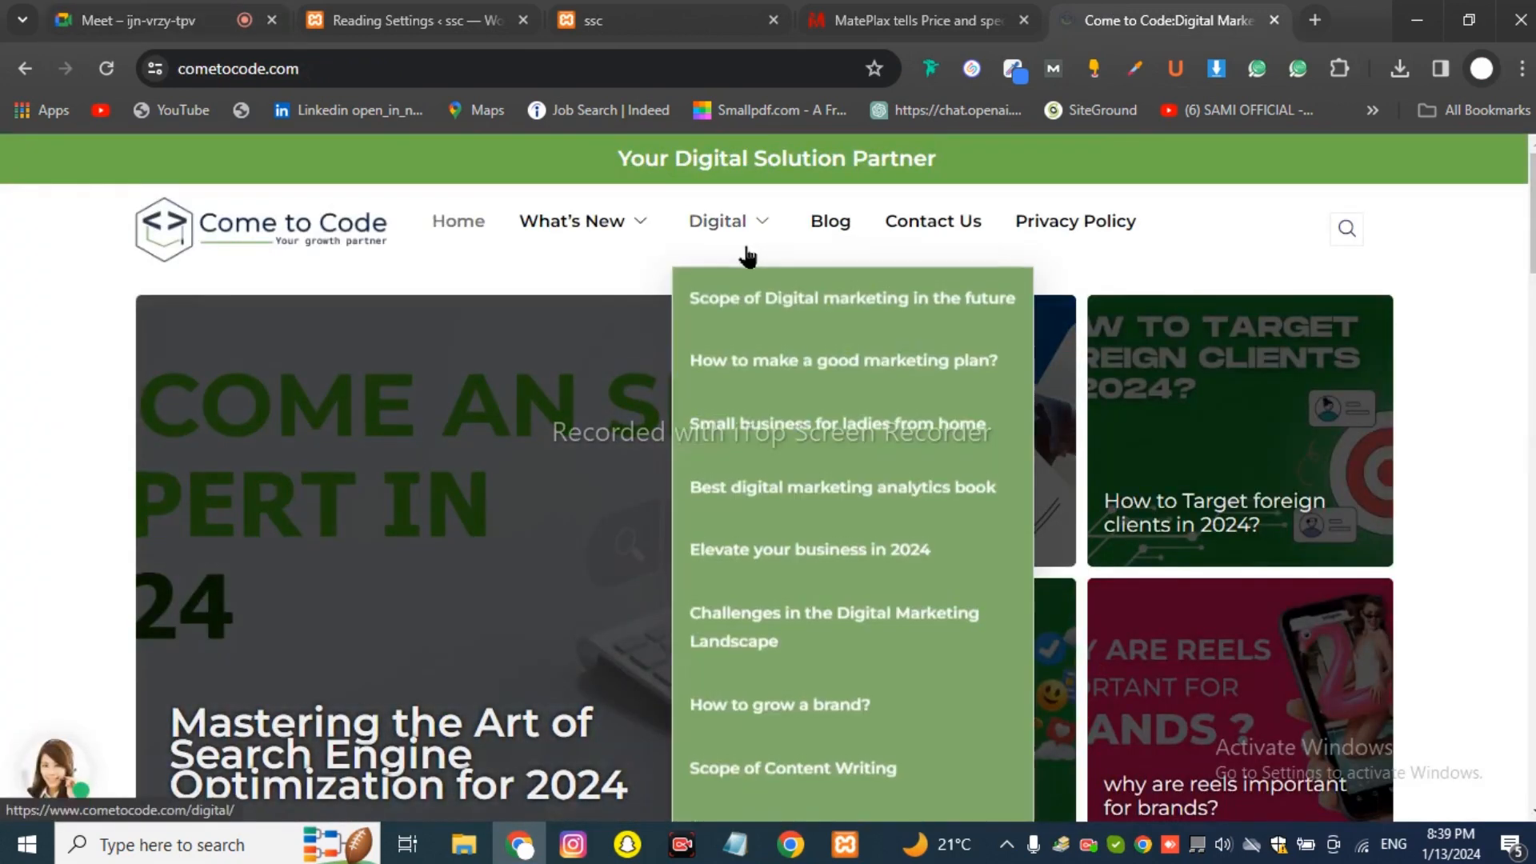
# Highlight the 'Your Digital Solution Partner' tagline on cometocode.com and scroll through the page.
pyautogui.moveTo(590, 220)
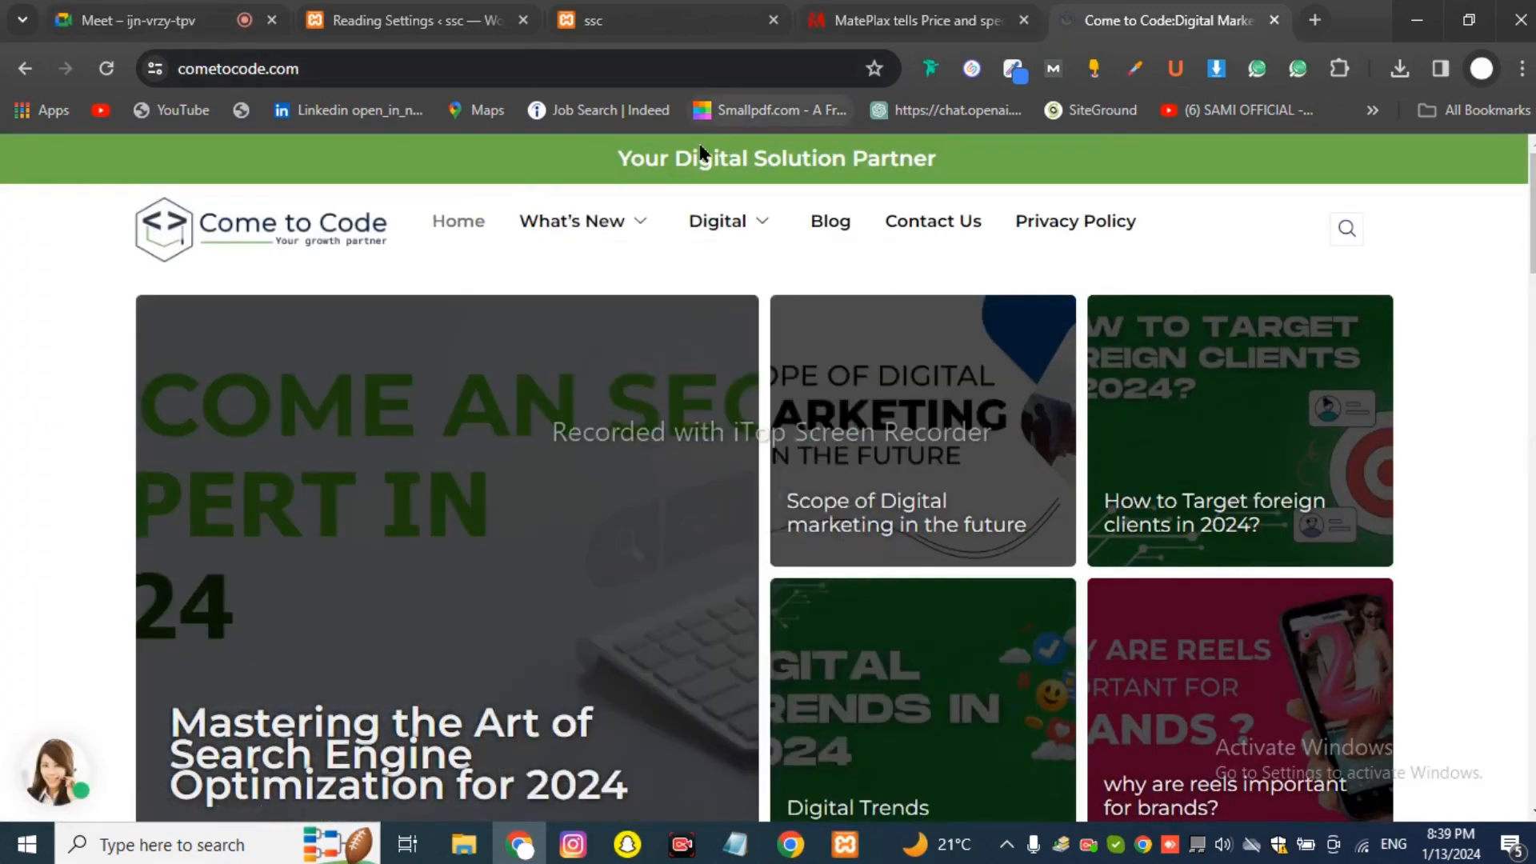
pyautogui.moveTo(617, 158); pyautogui.dragTo(973, 164)
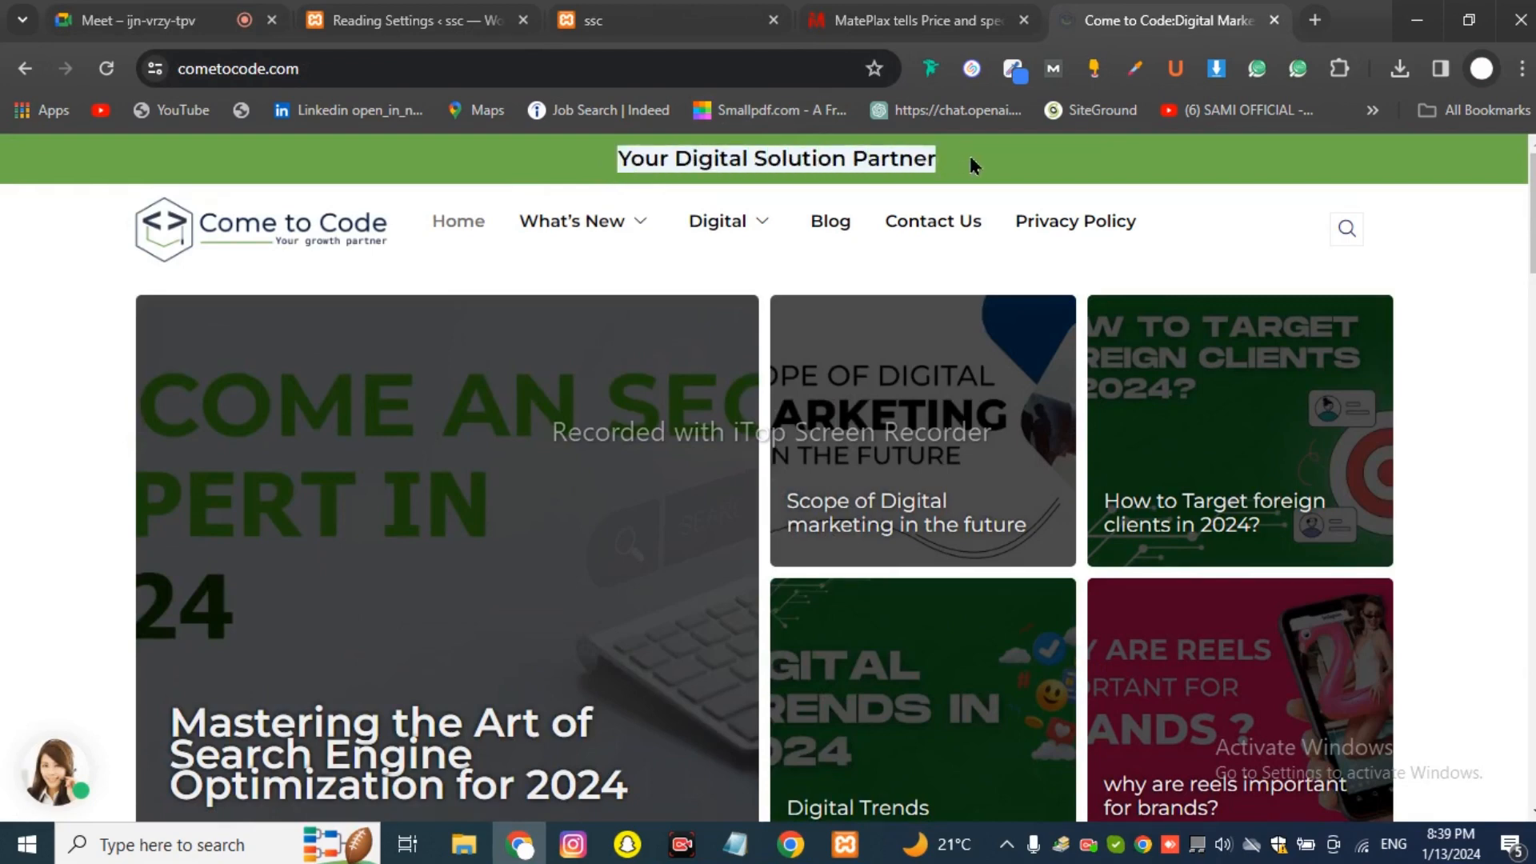
pyautogui.click(976, 164)
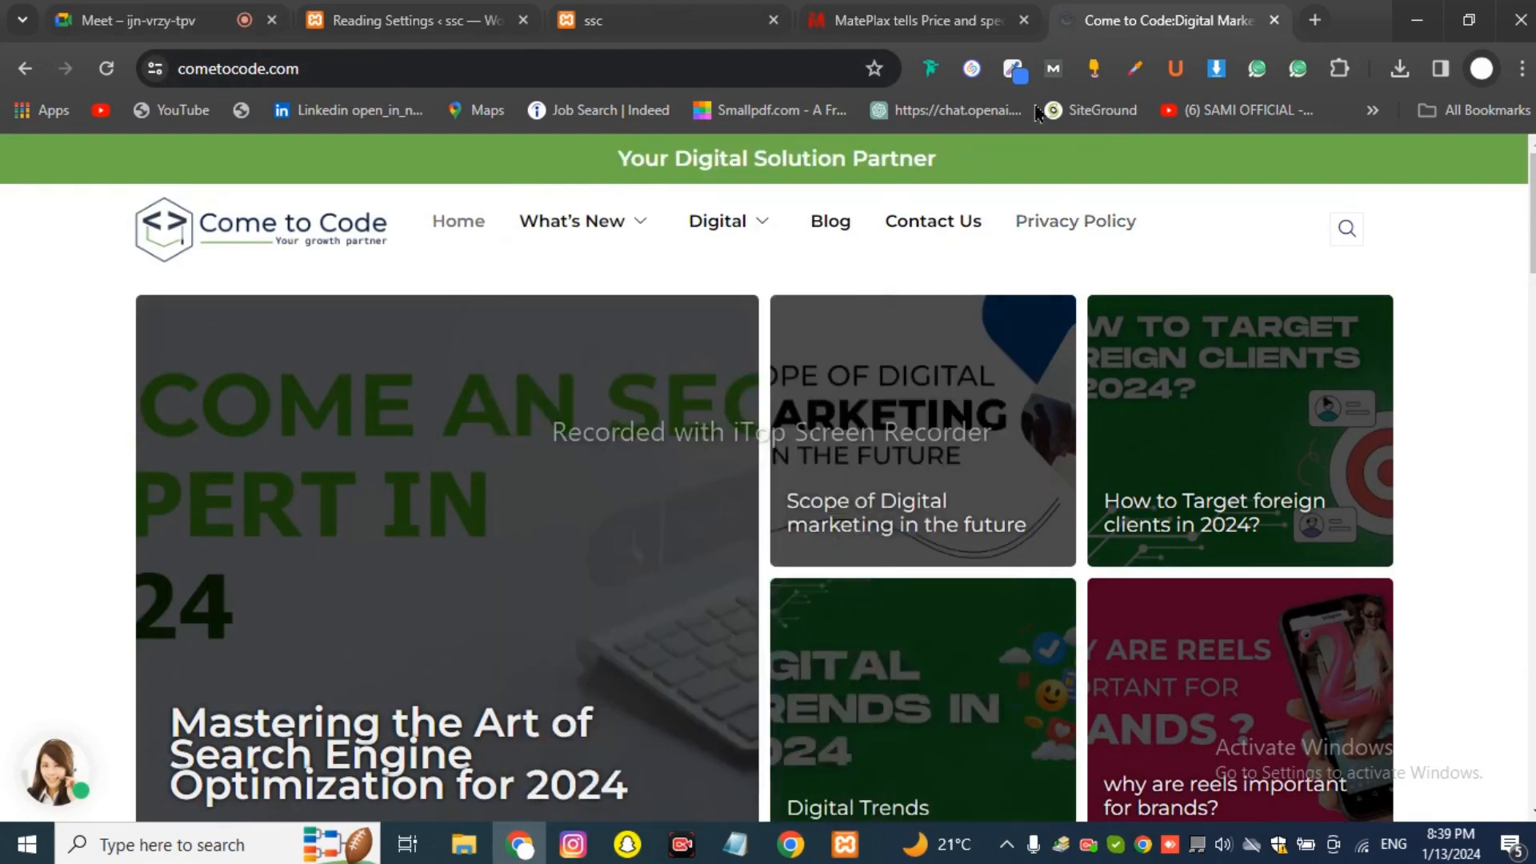
pyautogui.moveTo(933, 157); pyautogui.dragTo(554, 154)
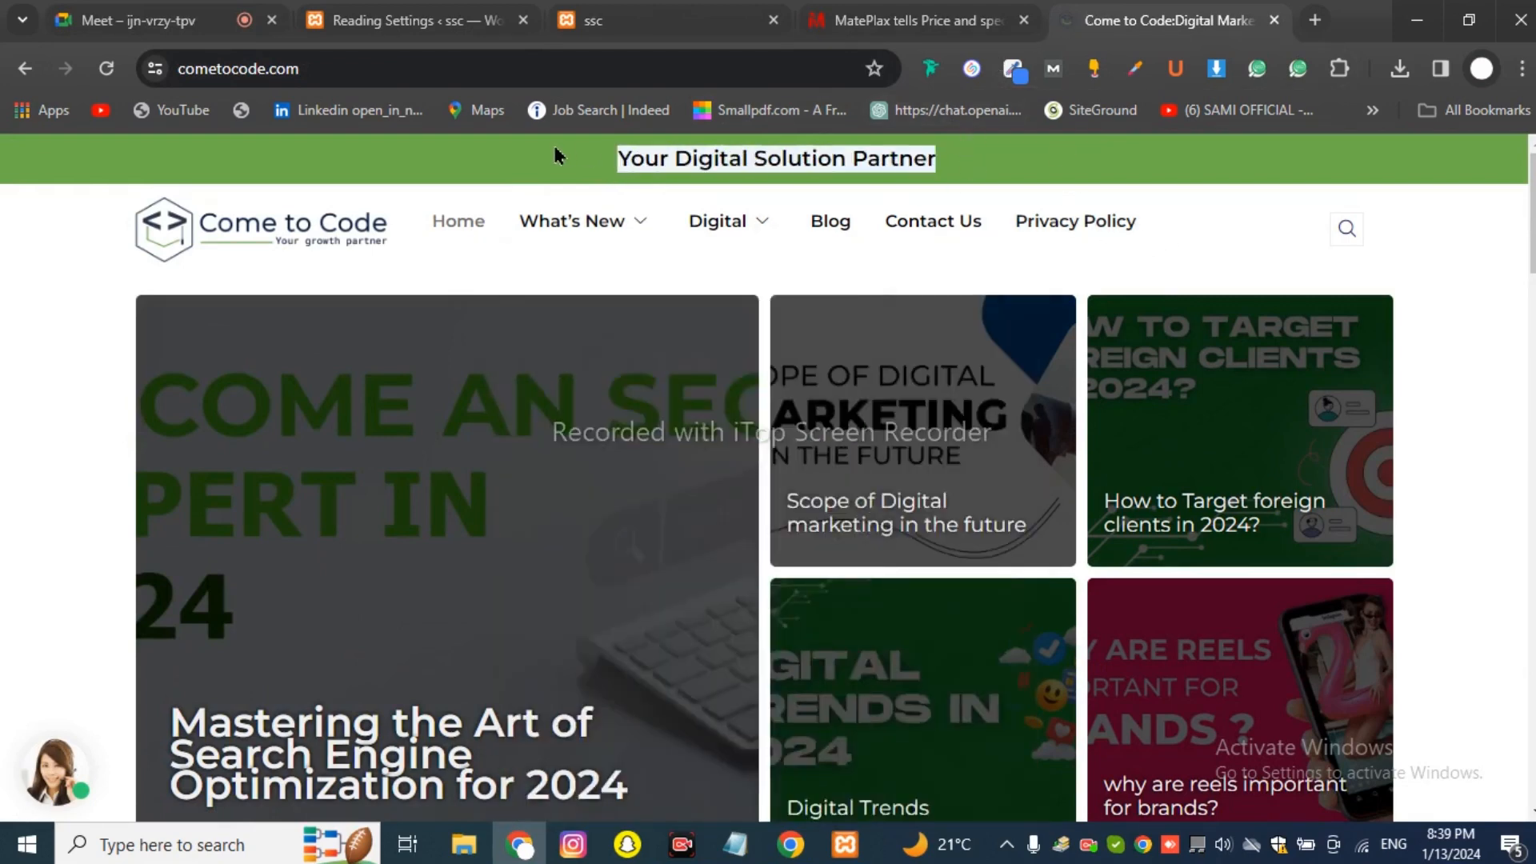
pyautogui.moveTo(623, 225)
pyautogui.click(654, 194)
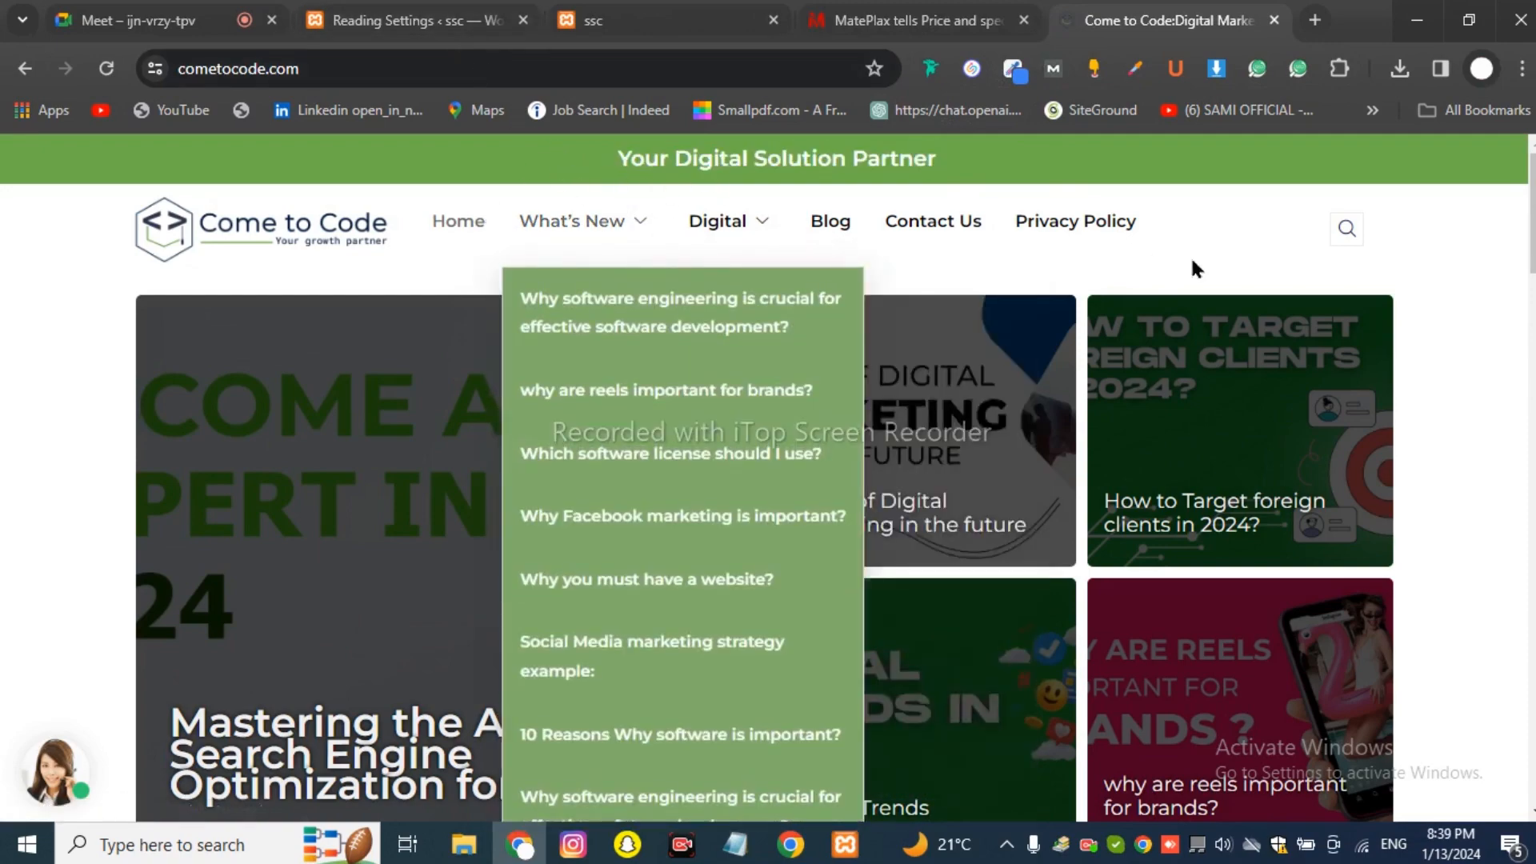
pyautogui.scroll(-13, 1090, 376)
pyautogui.scroll(-19, 1053, 416)
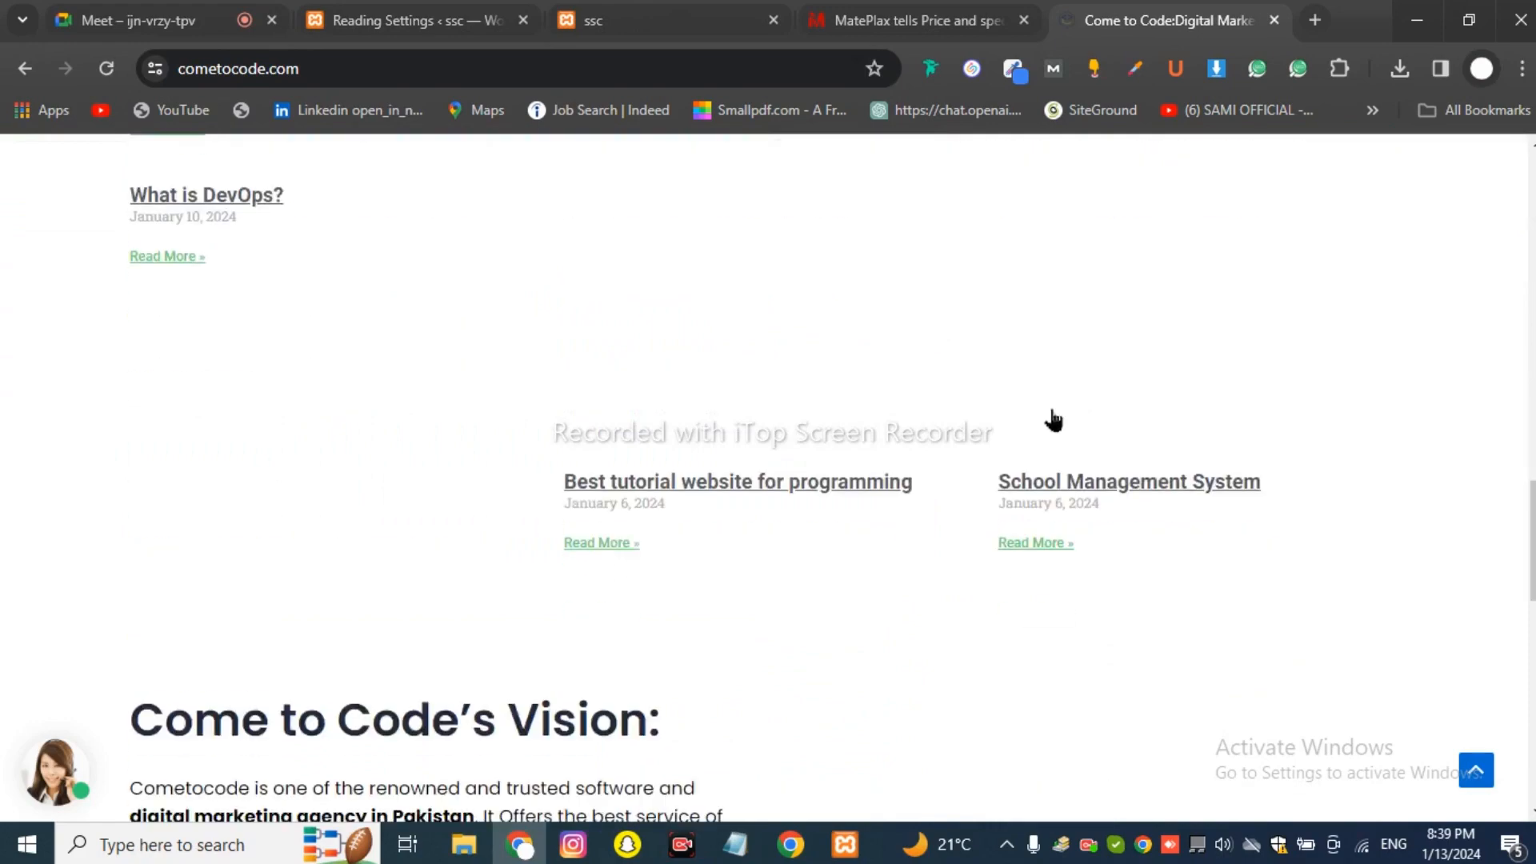
pyautogui.scroll(20, 1043, 412)
pyautogui.scroll(3, 1043, 411)
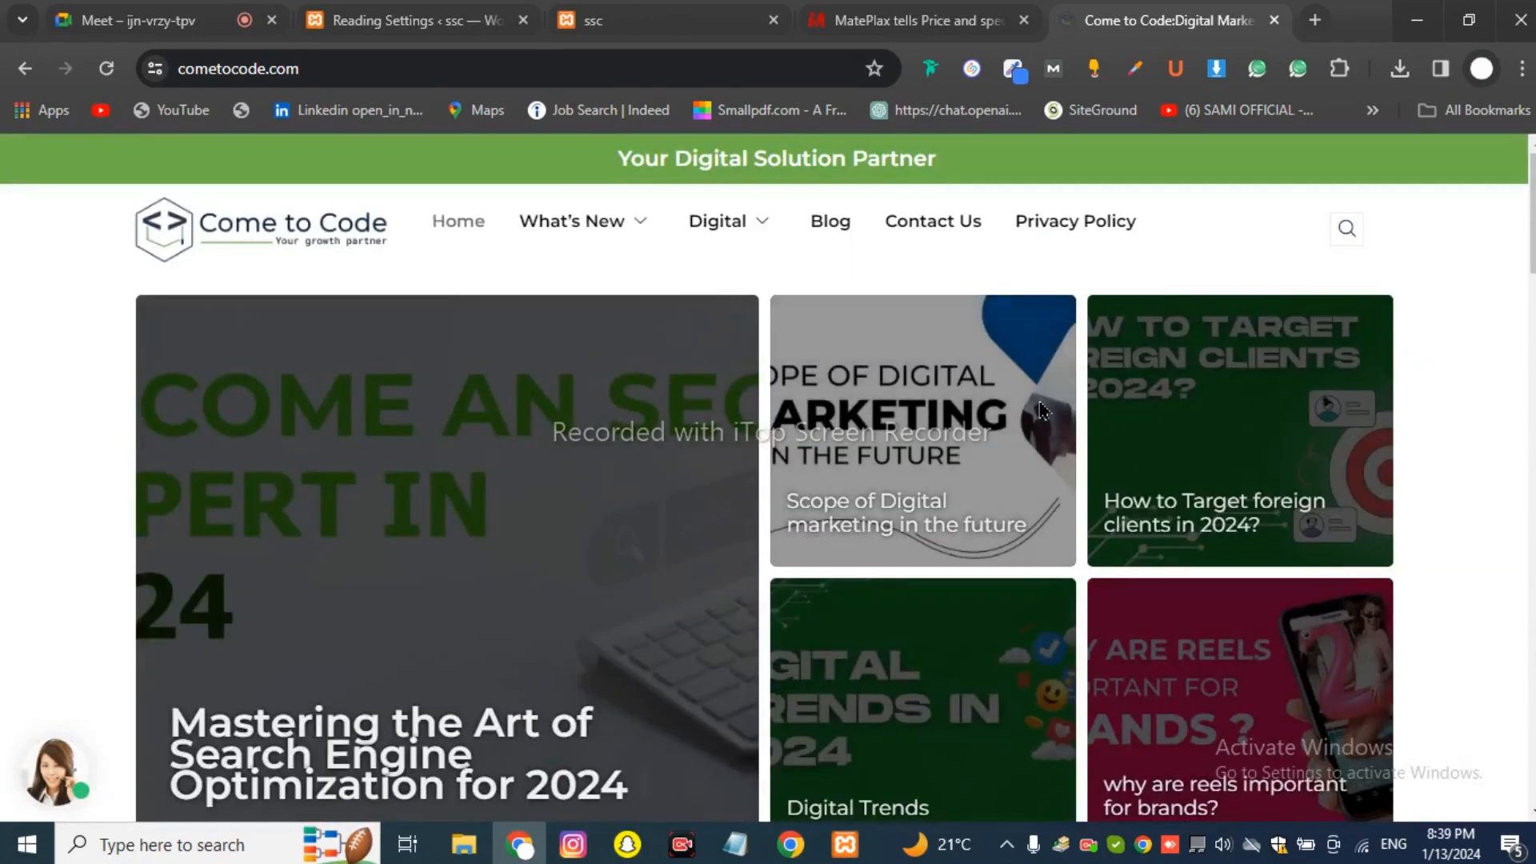
# Highlight the tagline again while checking the menus, then return to ssc Reading Settings.
pyautogui.moveTo(964, 159); pyautogui.dragTo(578, 176)
pyautogui.click(981, 157)
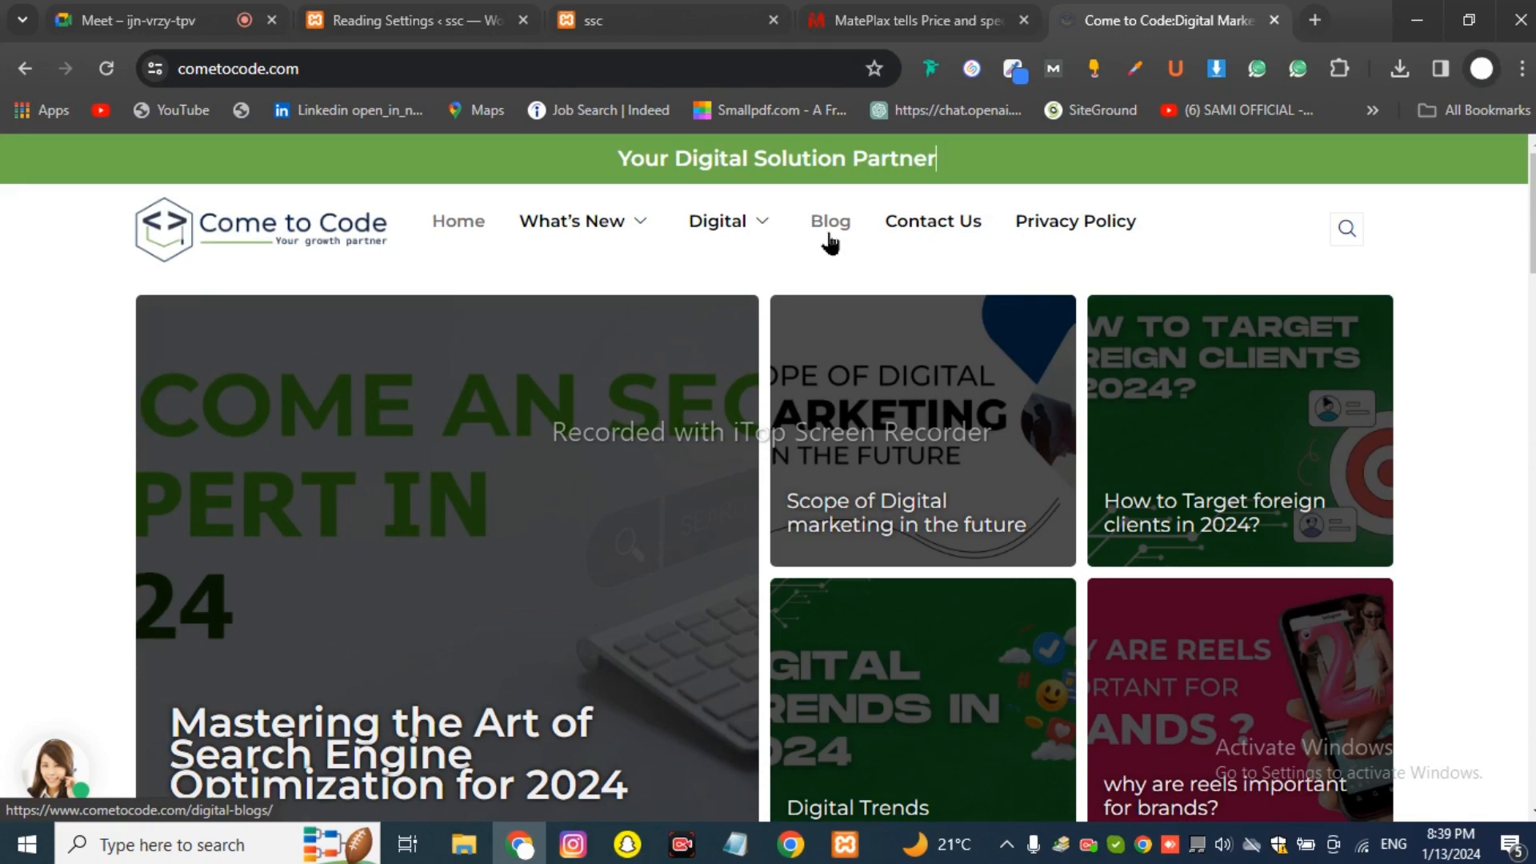
pyautogui.moveTo(548, 236)
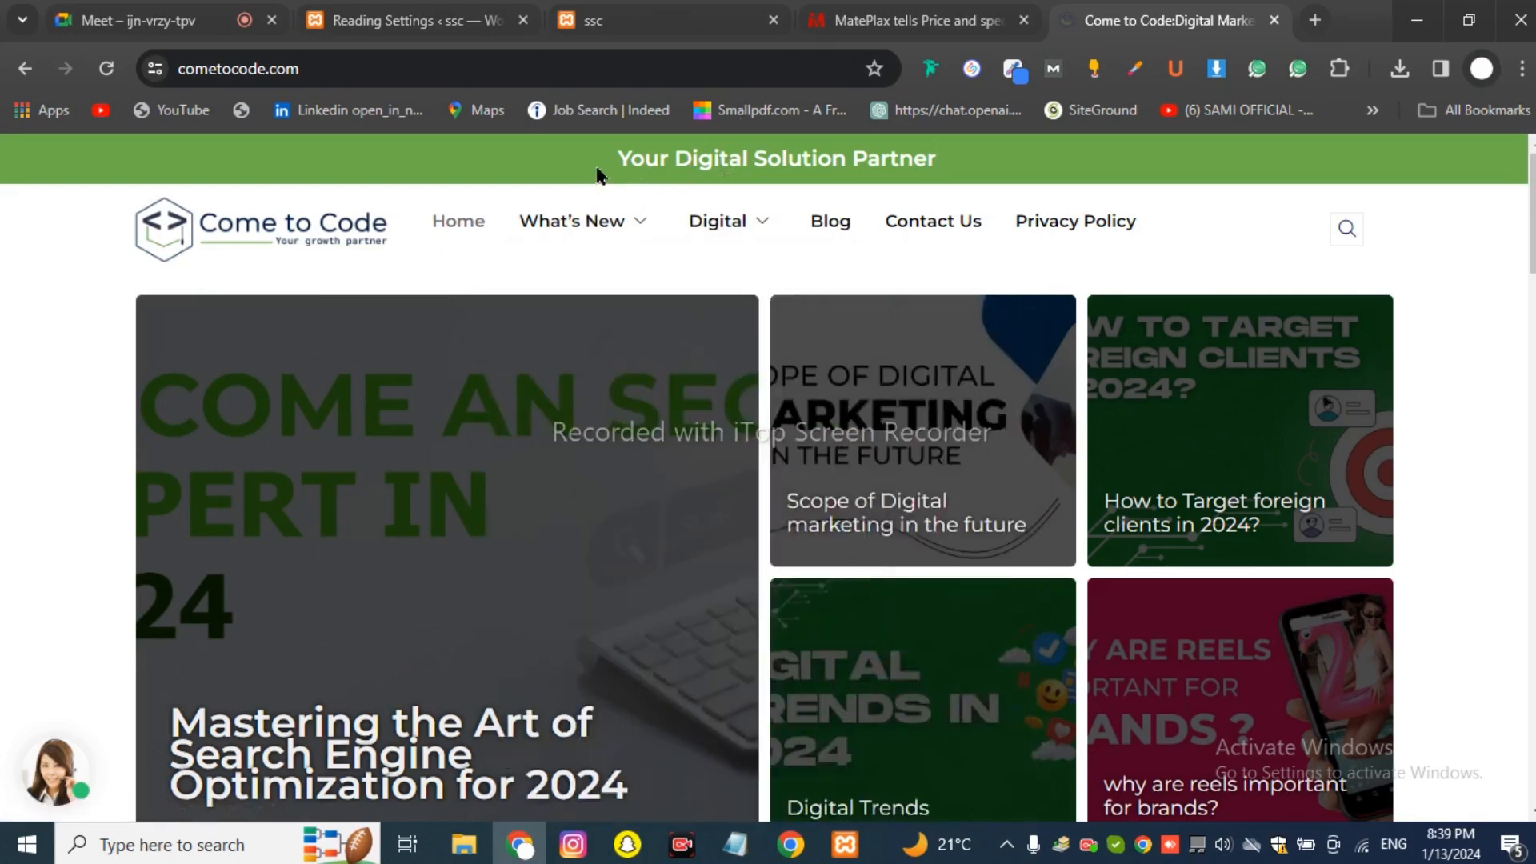
pyautogui.moveTo(547, 179); pyautogui.dragTo(996, 176)
pyautogui.click(998, 176)
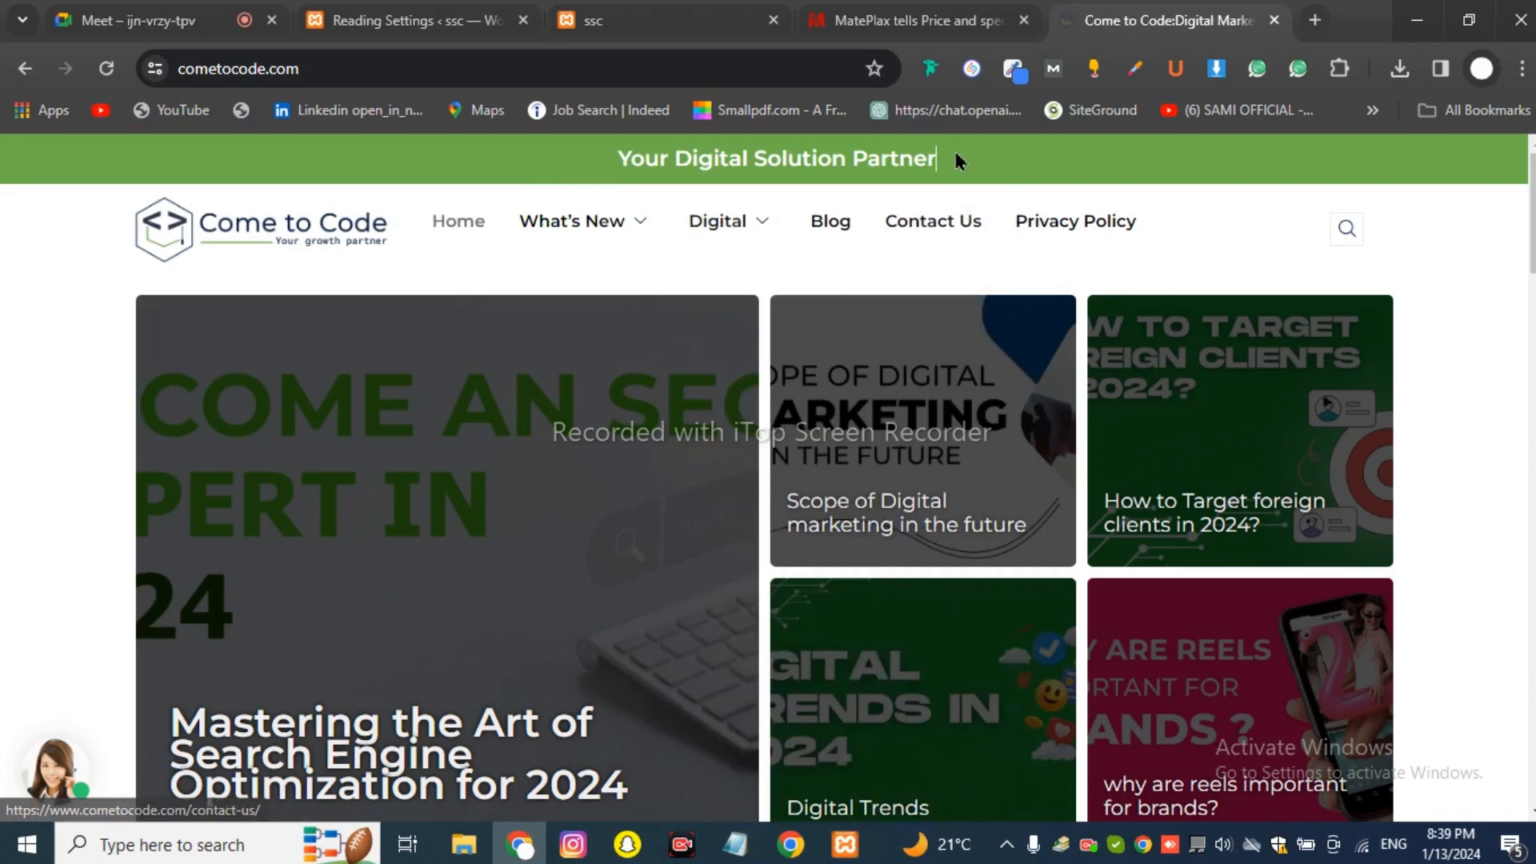
pyautogui.moveTo(960, 160); pyautogui.dragTo(921, 149)
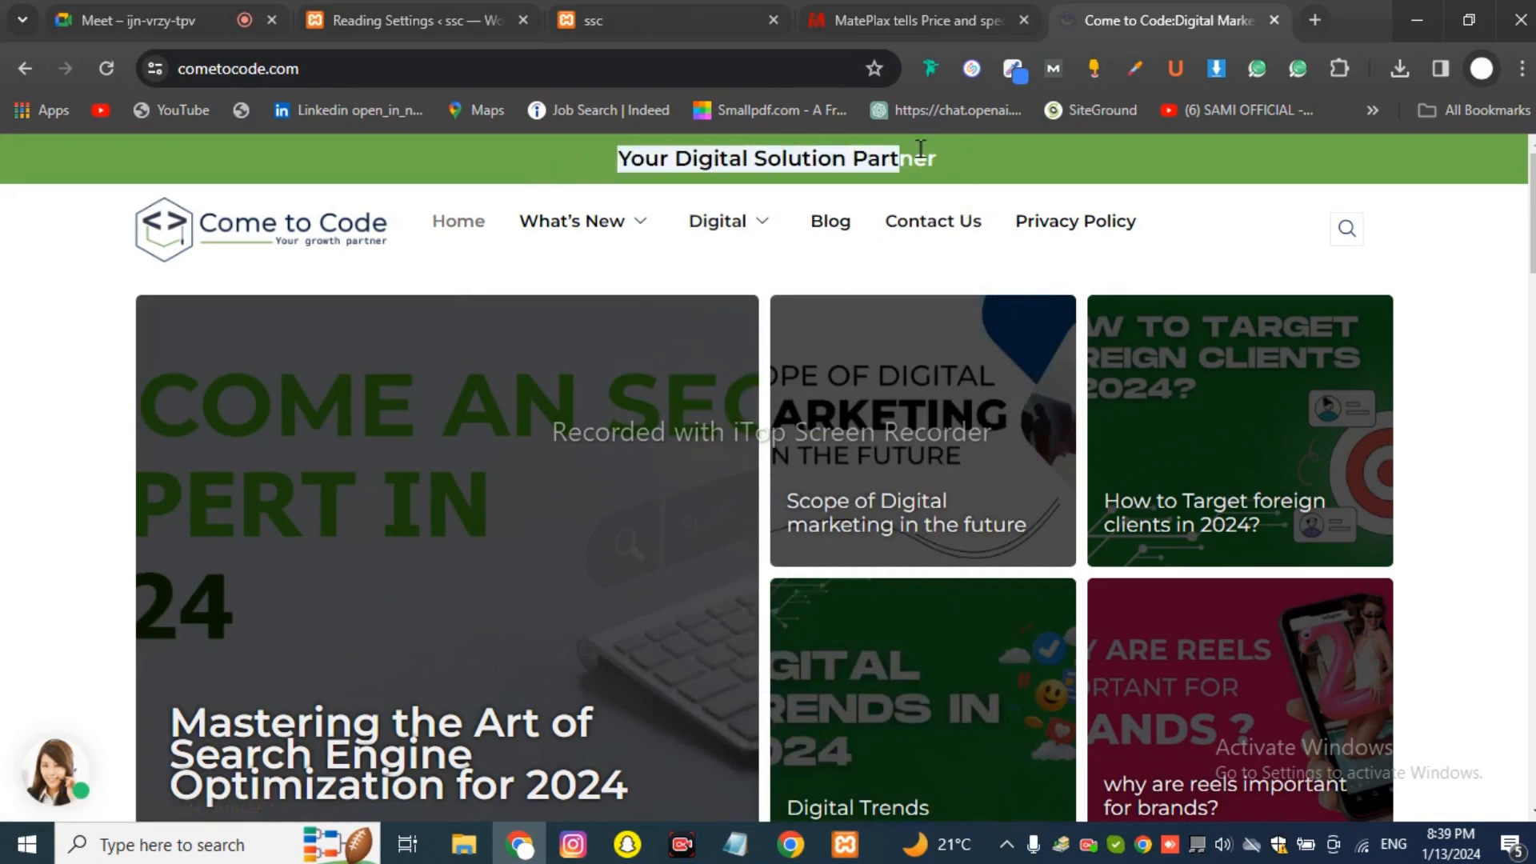
pyautogui.click(967, 165)
pyautogui.click(421, 15)
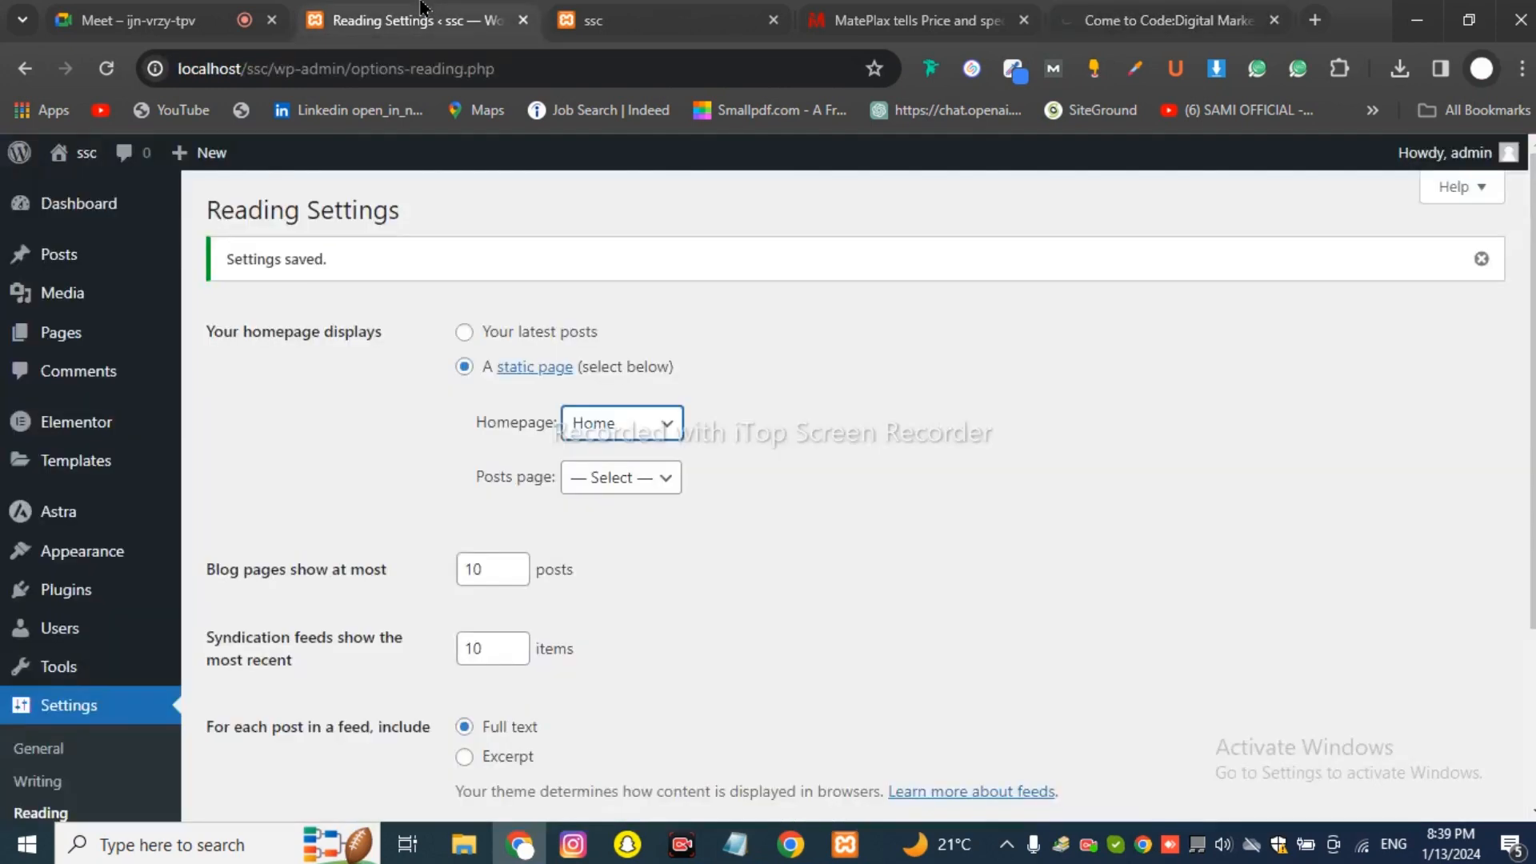
pyautogui.click(204, 4)
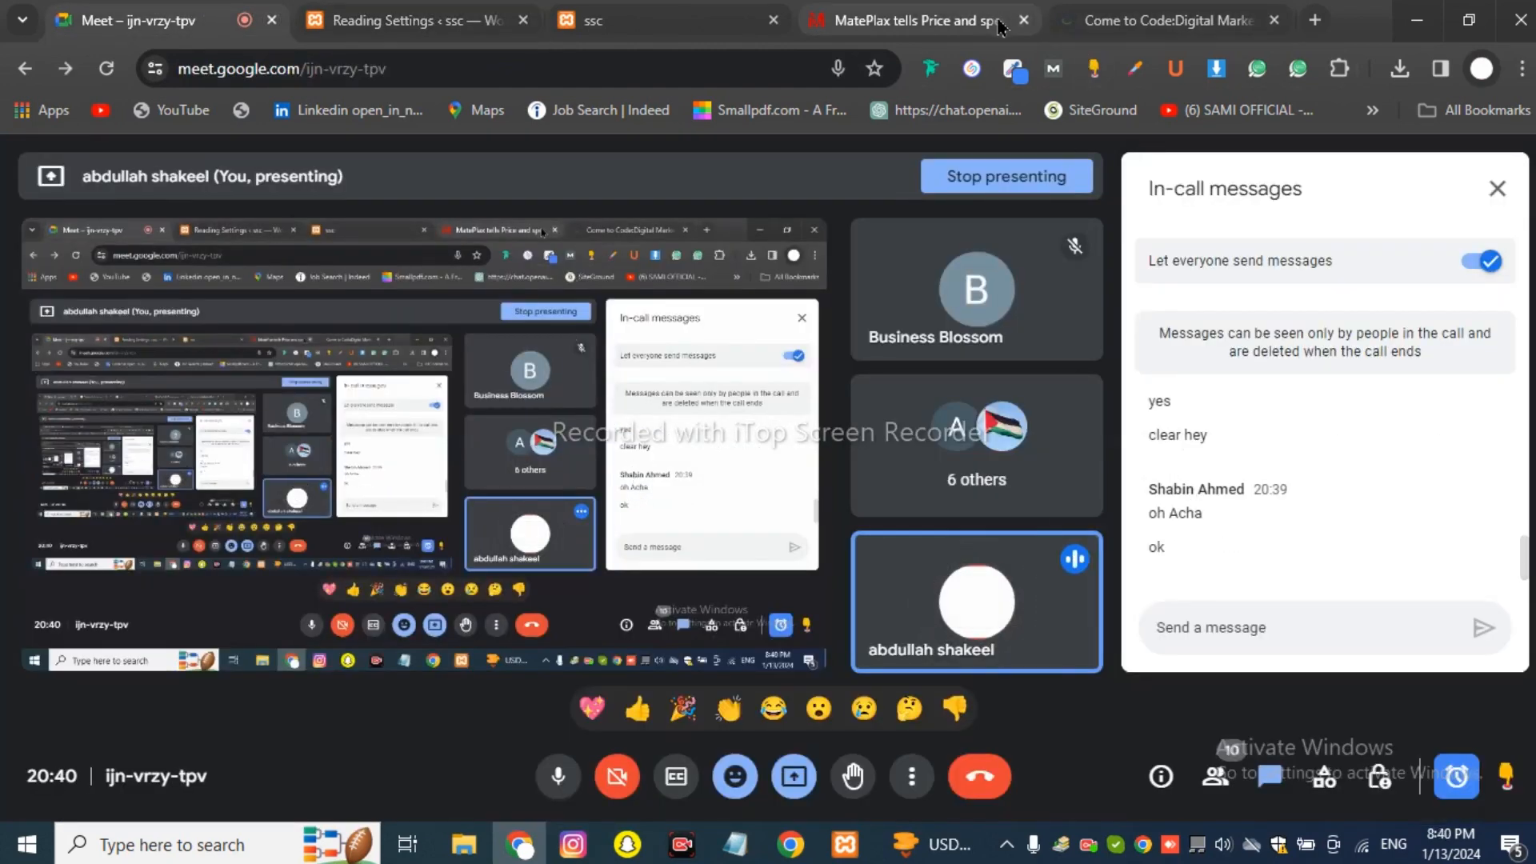
pyautogui.click(644, 14)
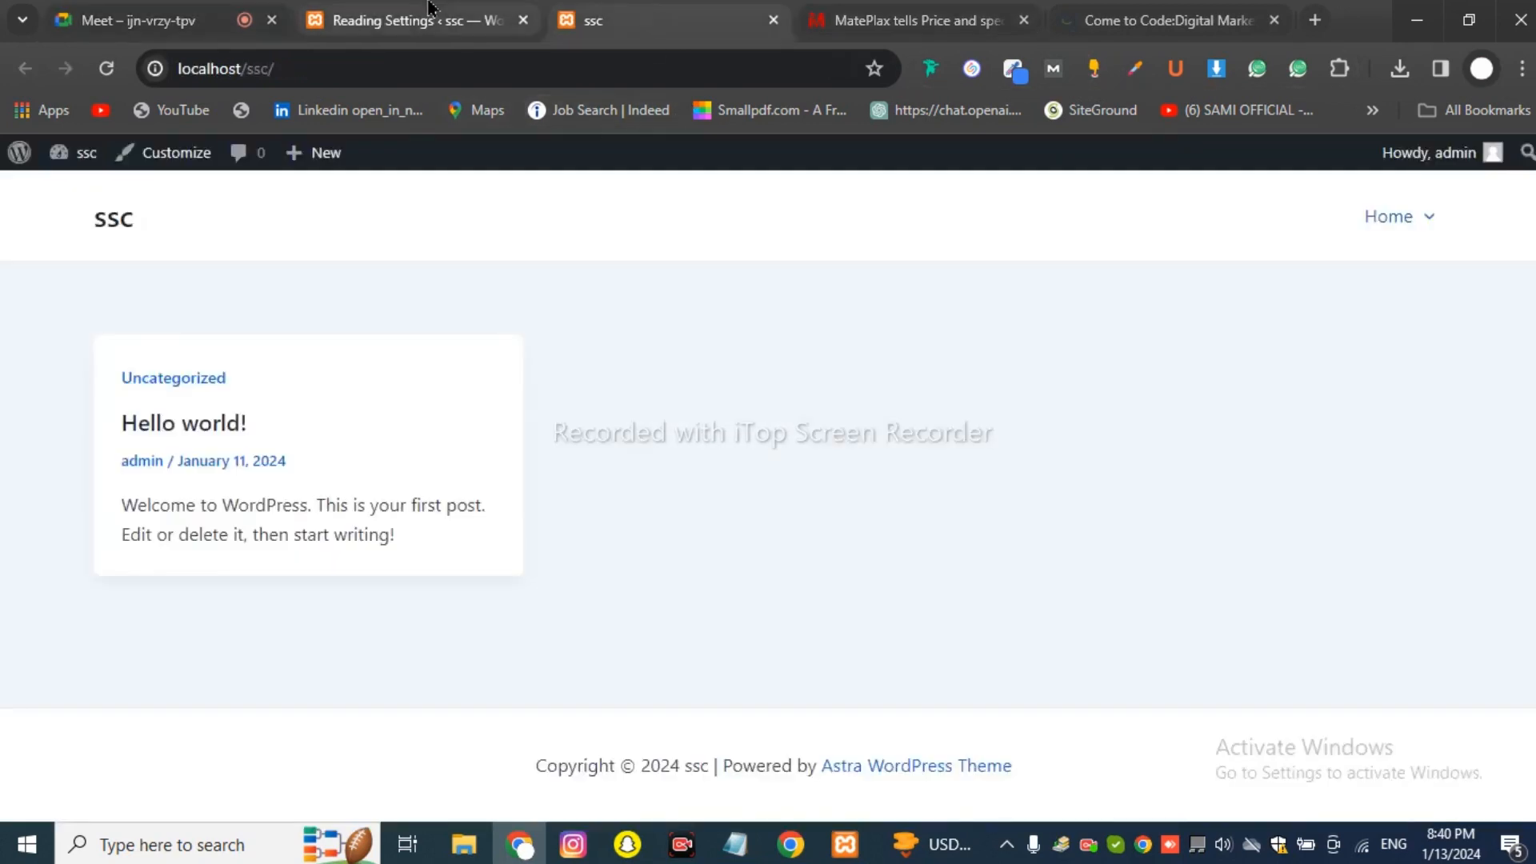
pyautogui.click(448, 20)
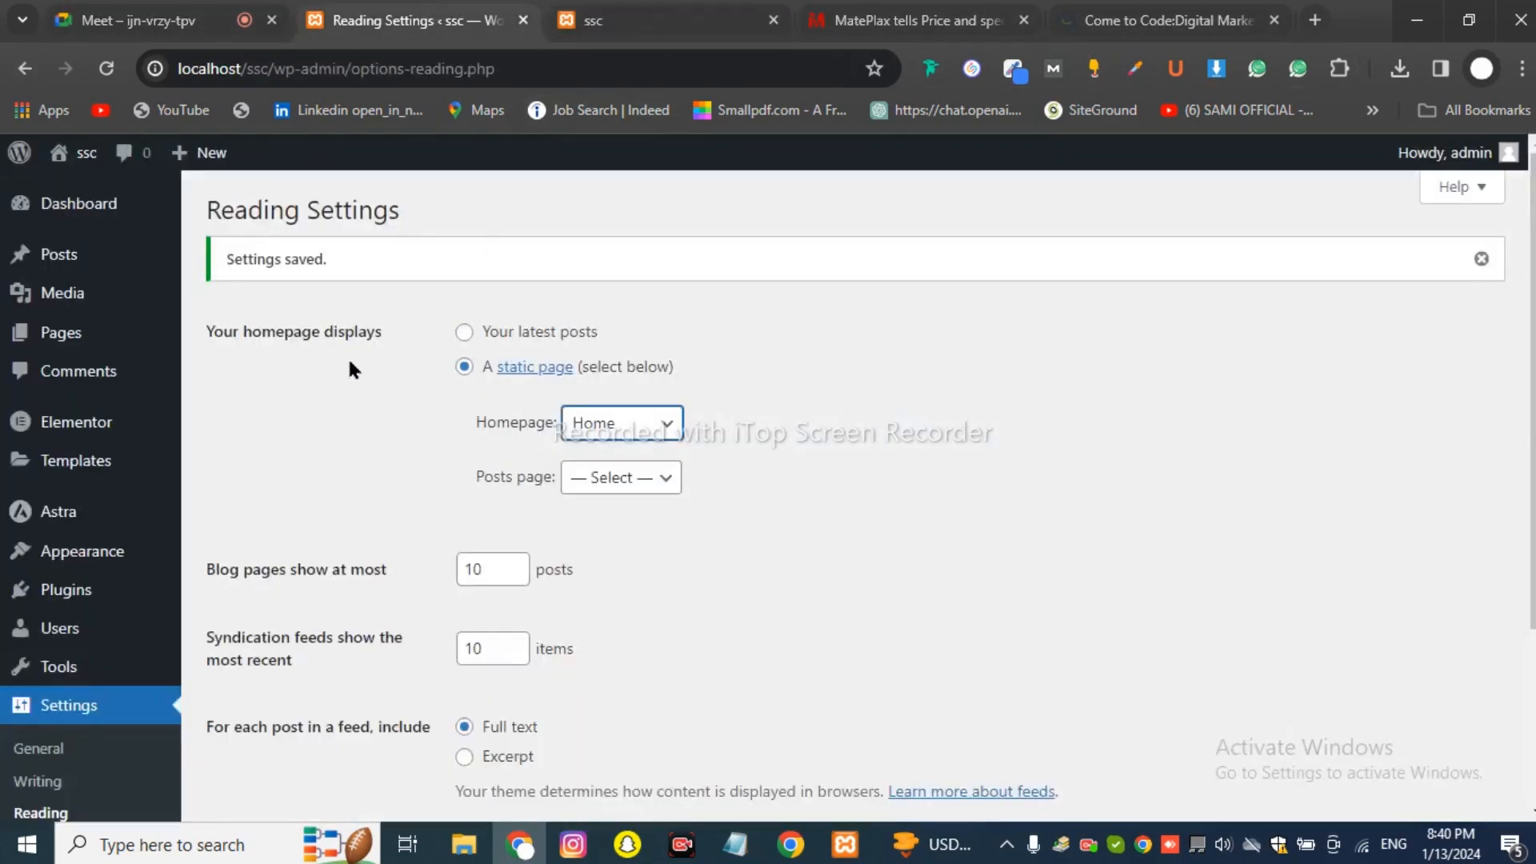
pyautogui.moveTo(405, 213); pyautogui.dragTo(175, 209)
pyautogui.click(262, 370)
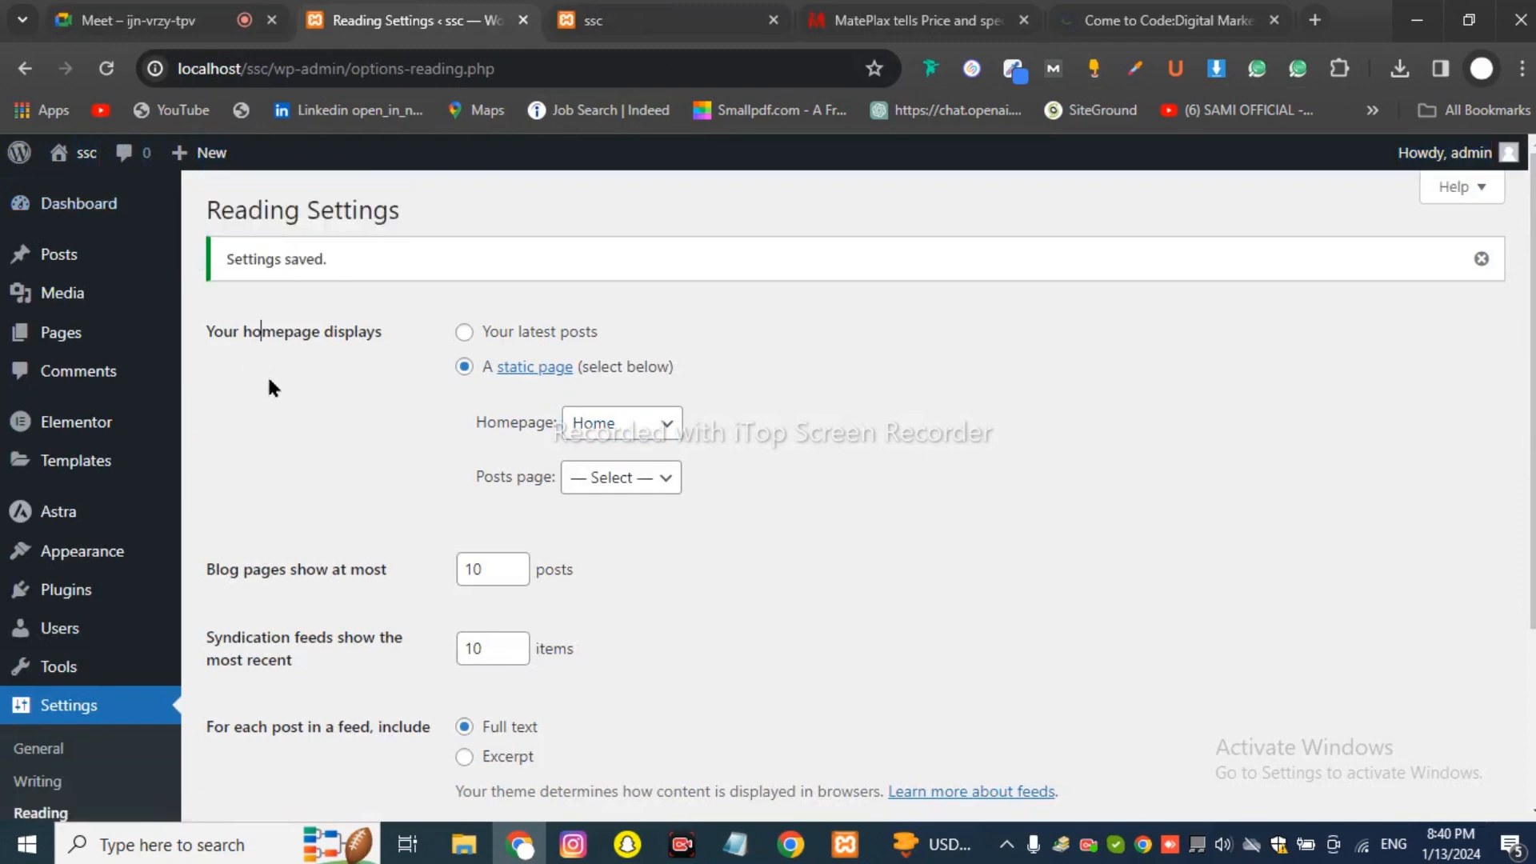
pyautogui.click(464, 332)
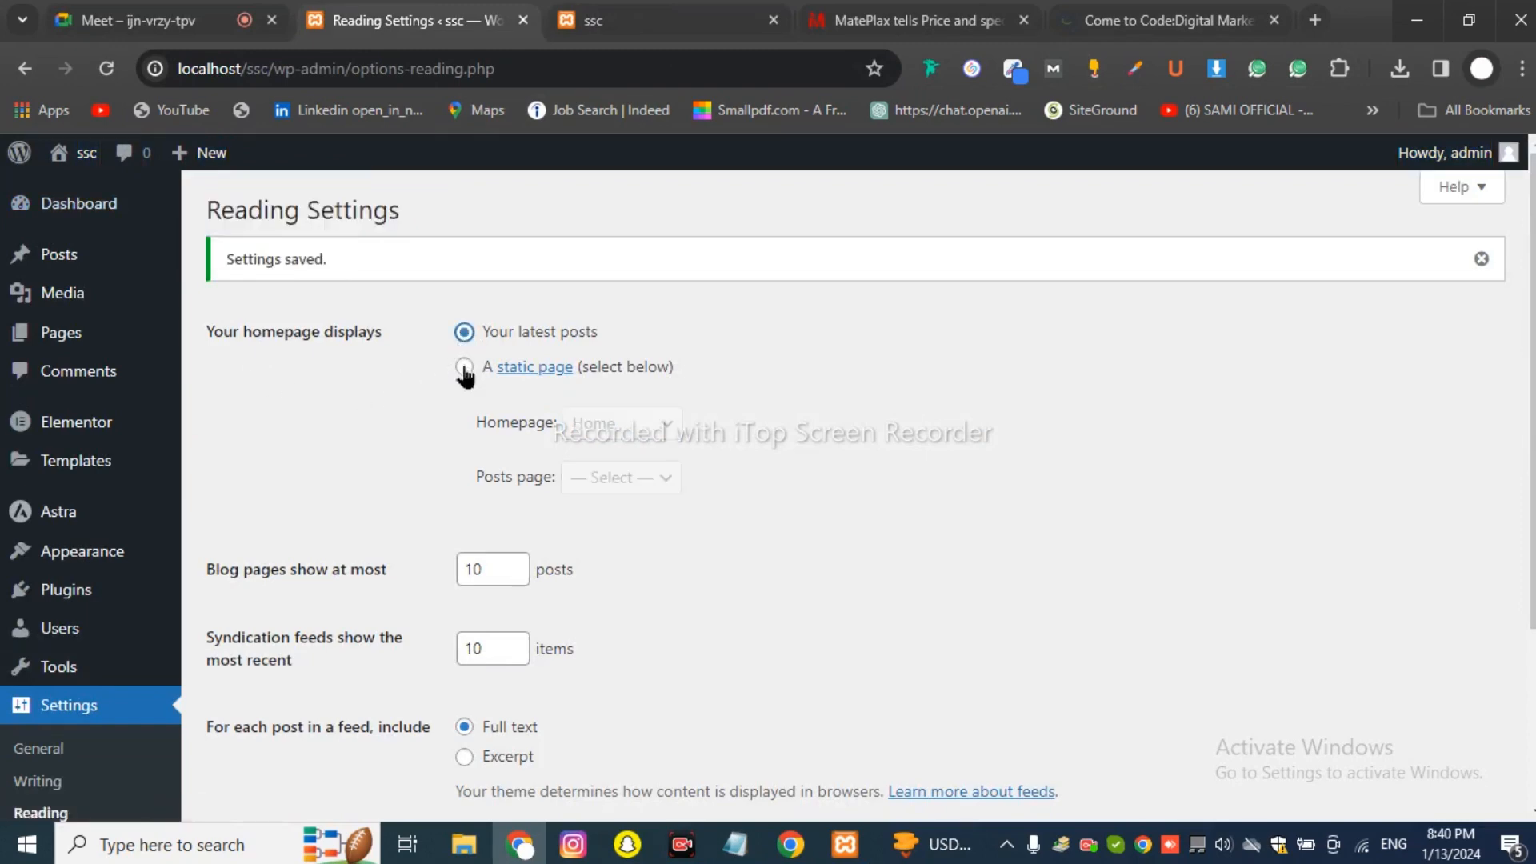
pyautogui.click(464, 367)
pyautogui.click(606, 435)
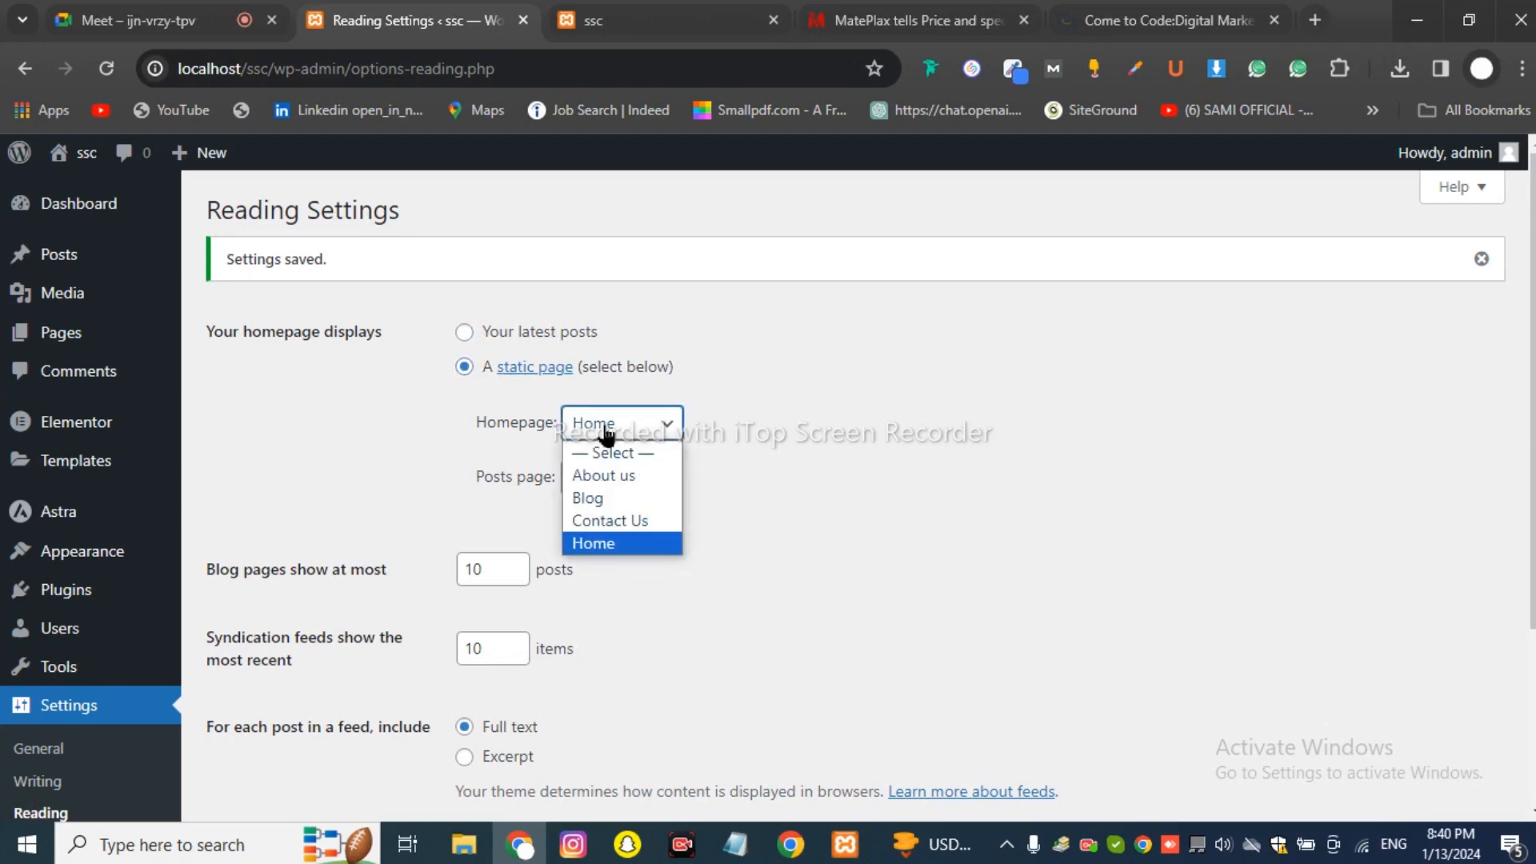
pyautogui.click(584, 545)
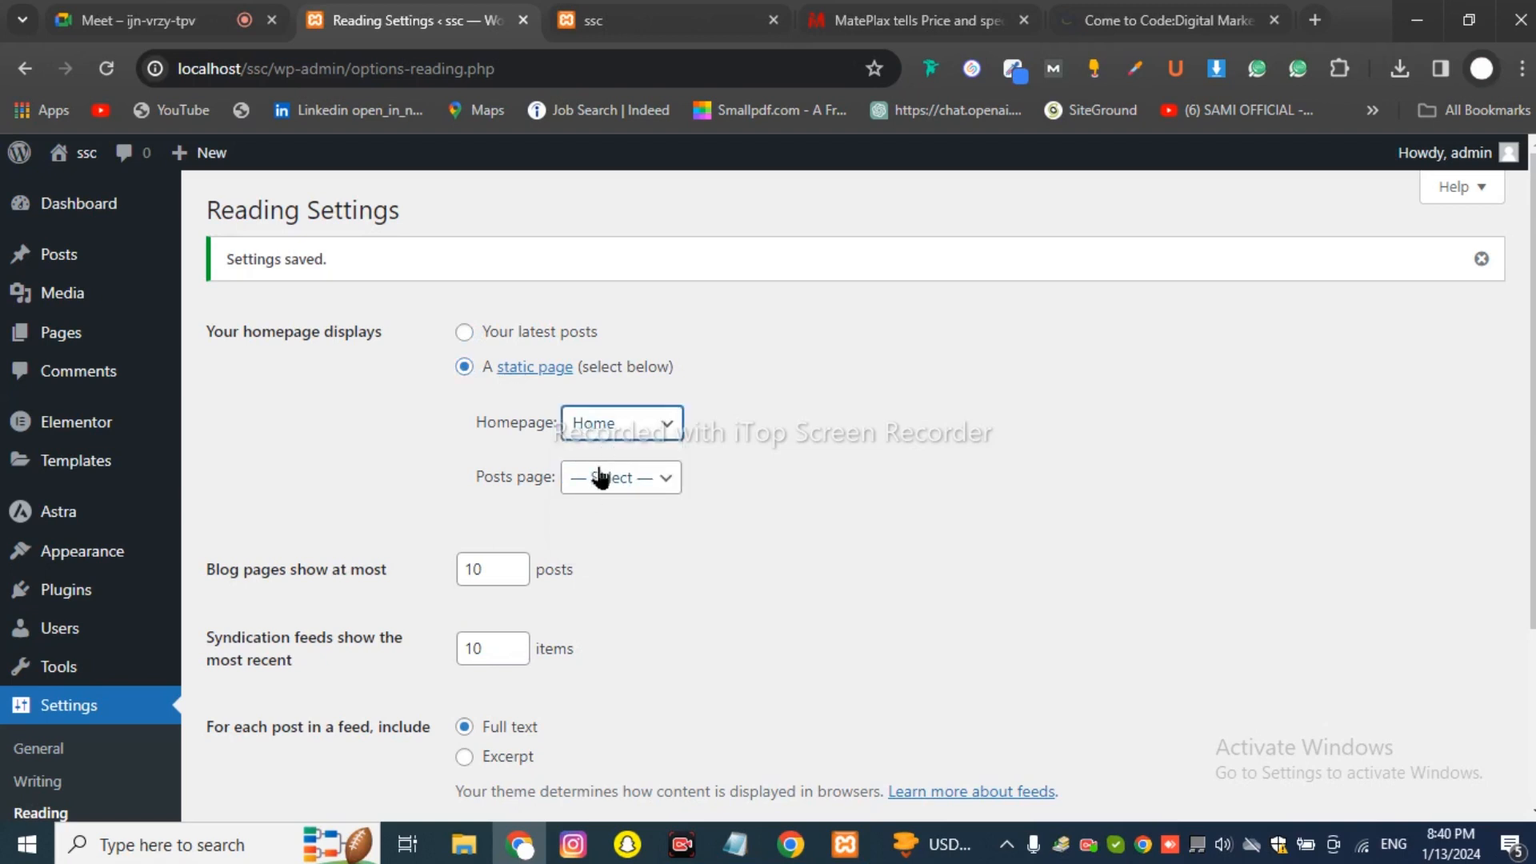
pyautogui.moveTo(474, 477); pyautogui.dragTo(560, 500)
pyautogui.click(912, 20)
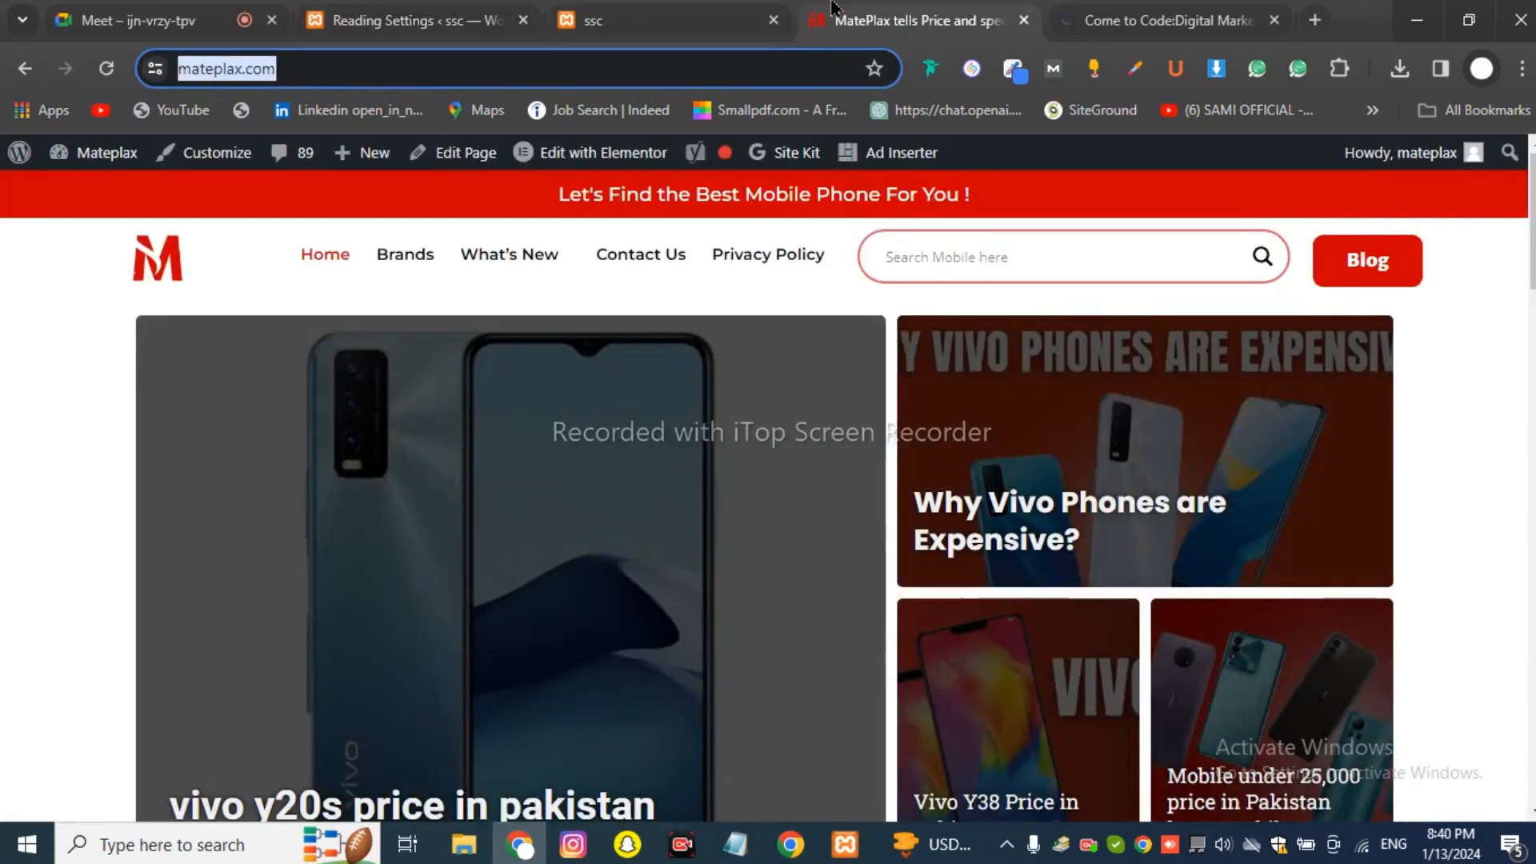
pyautogui.click(640, 20)
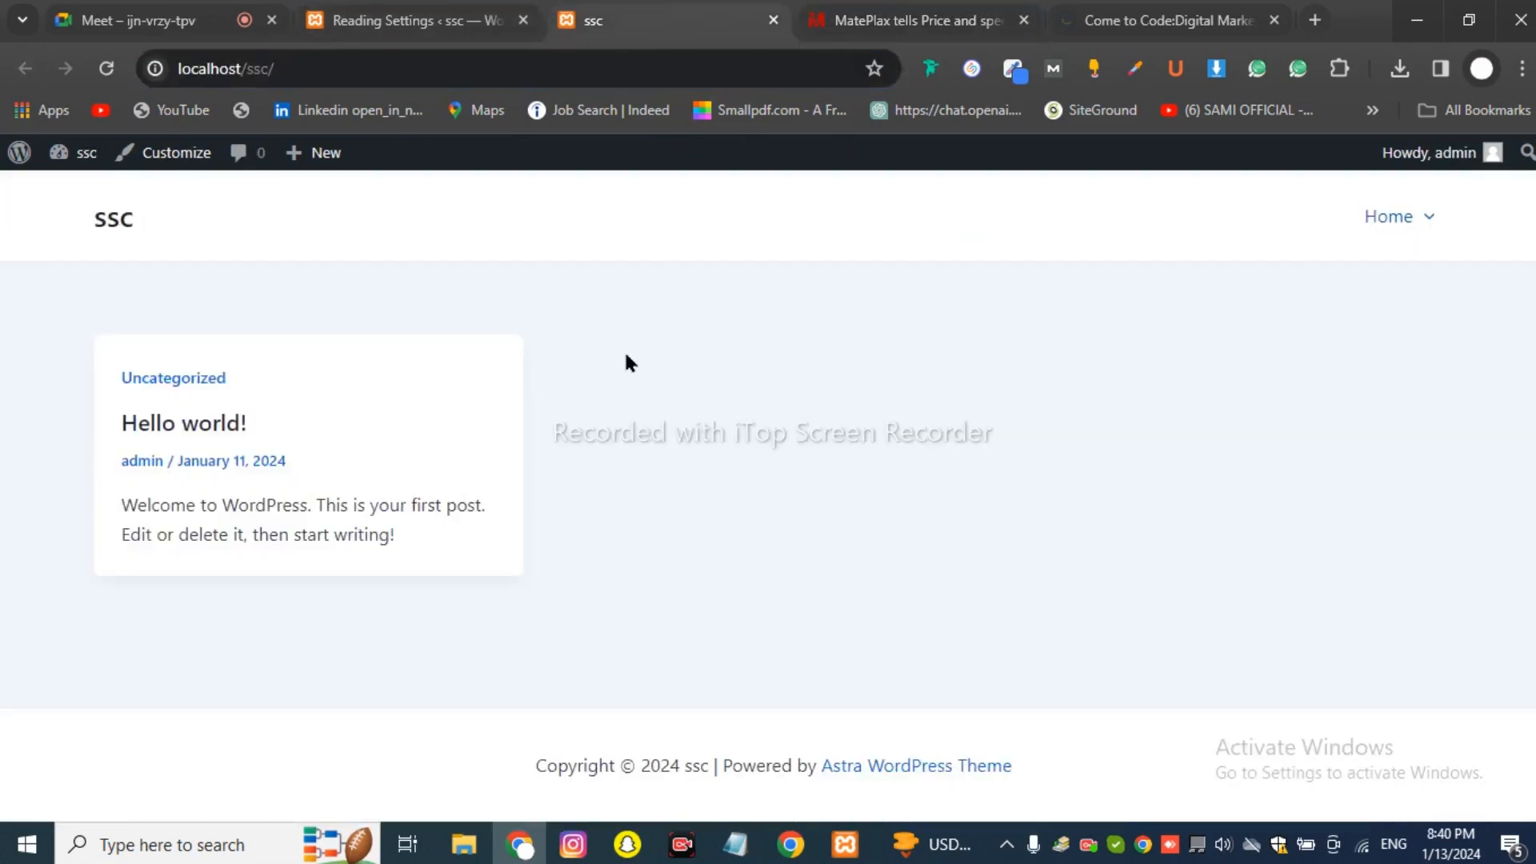
pyautogui.click(390, 8)
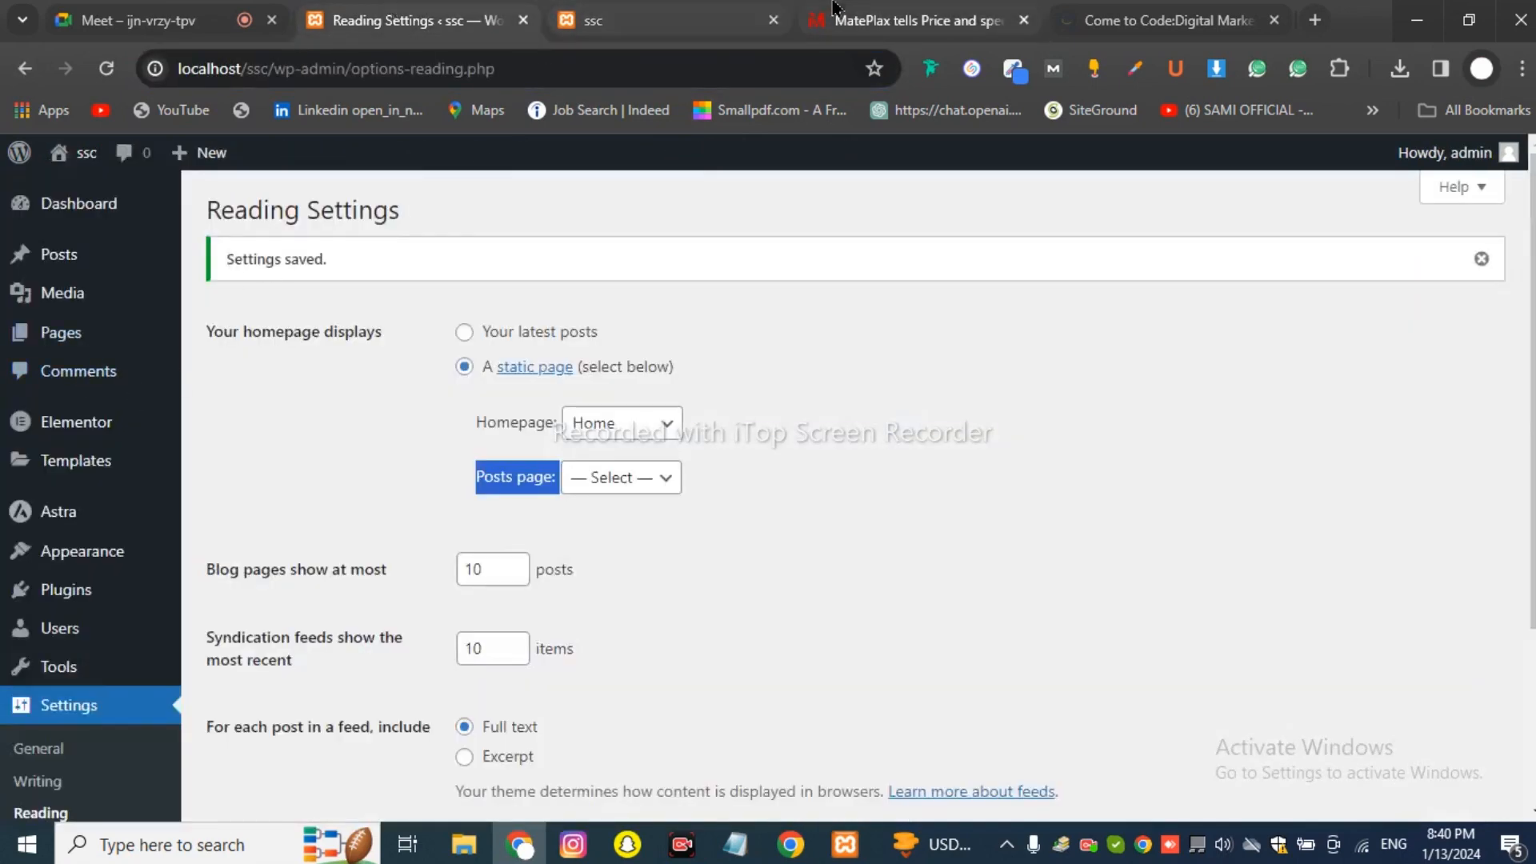
pyautogui.click(912, 20)
pyautogui.click(16, 164)
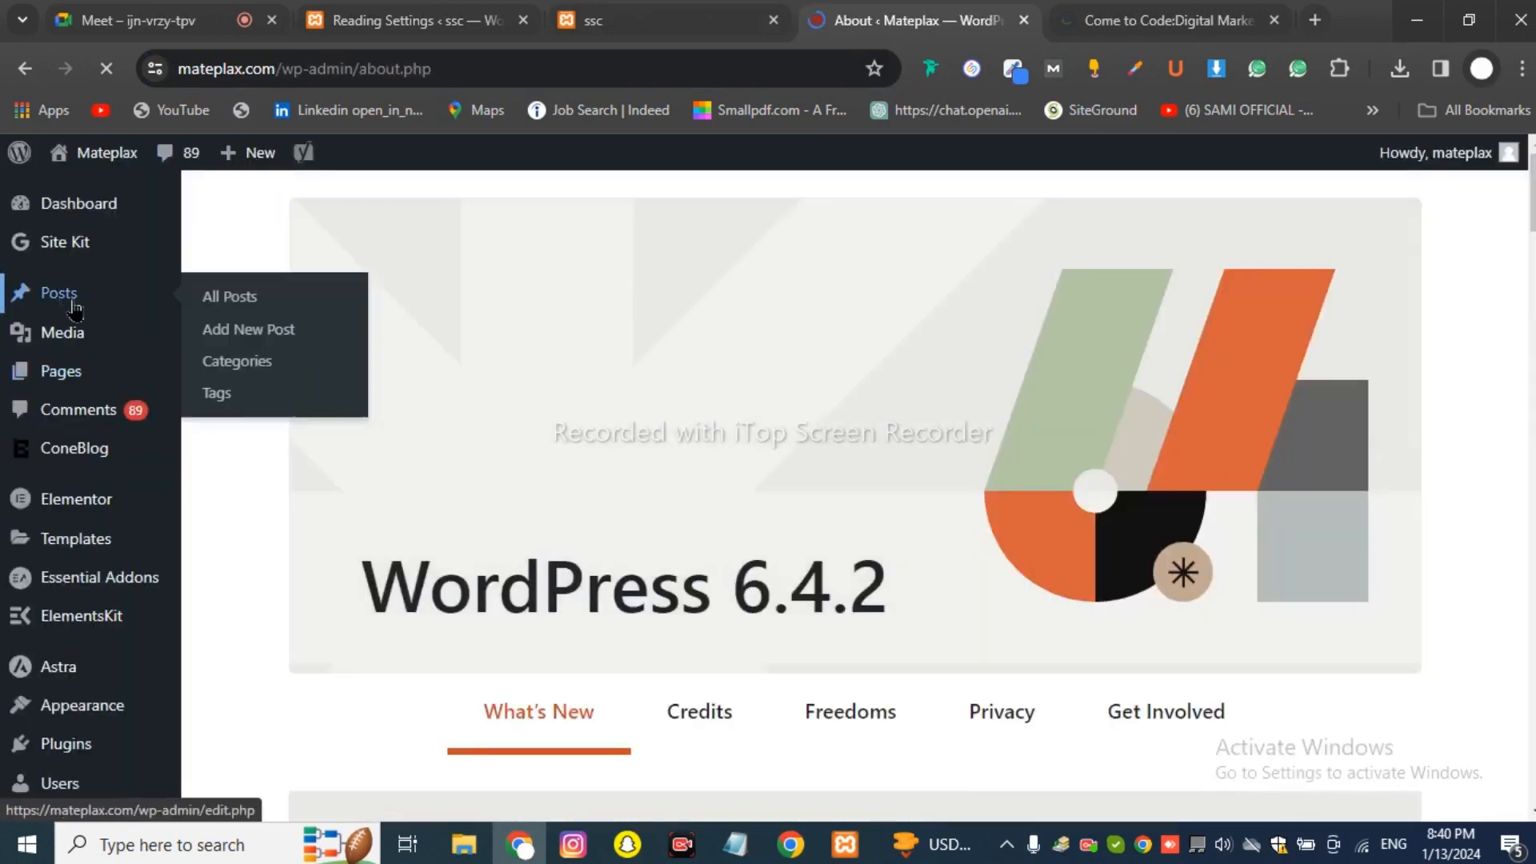
pyautogui.click(92, 307)
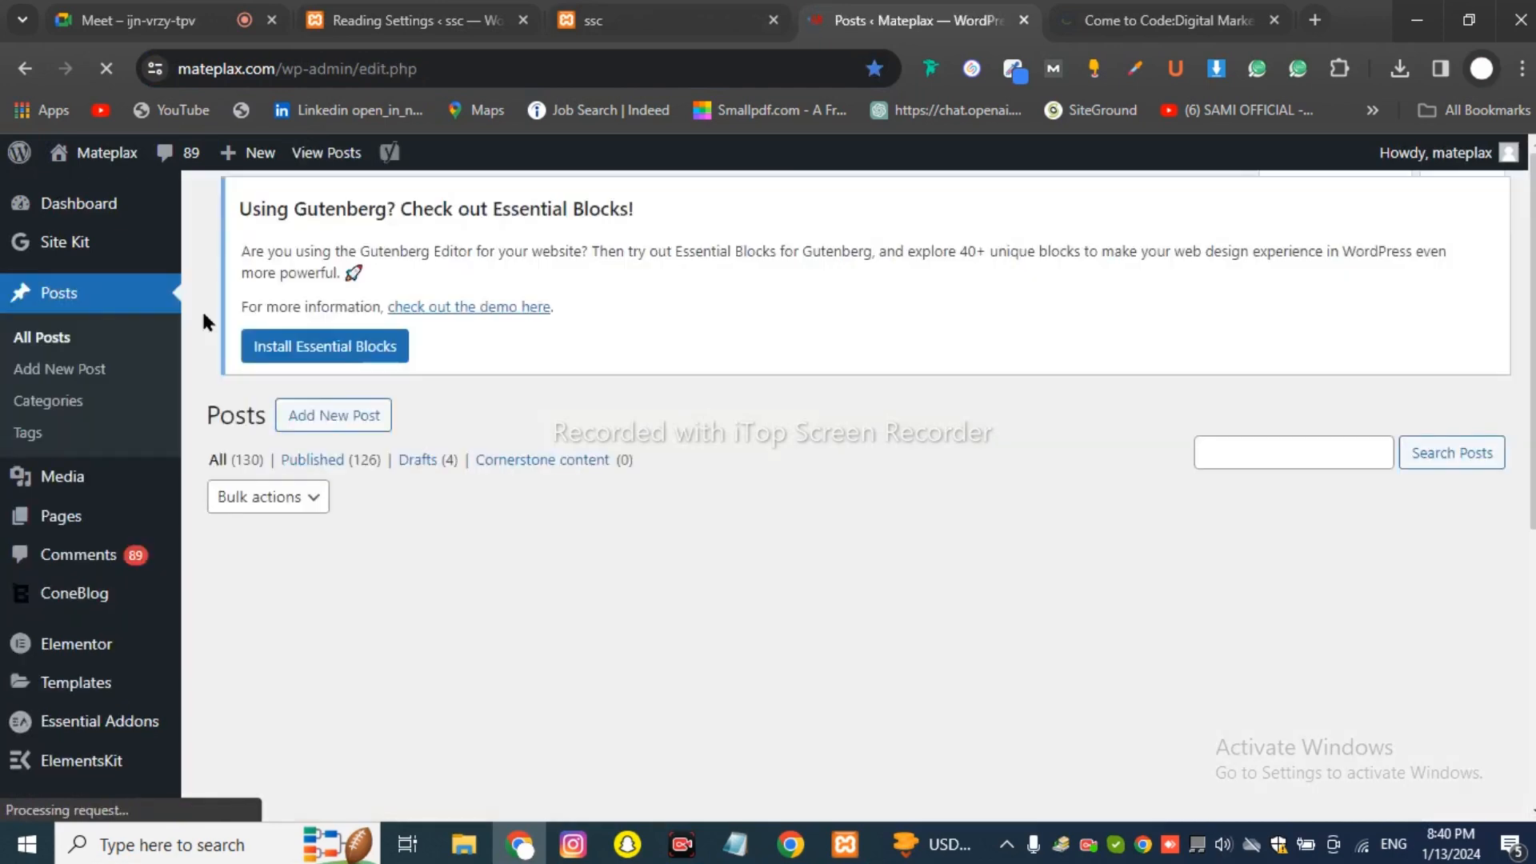
pyautogui.scroll(-2, 428, 381)
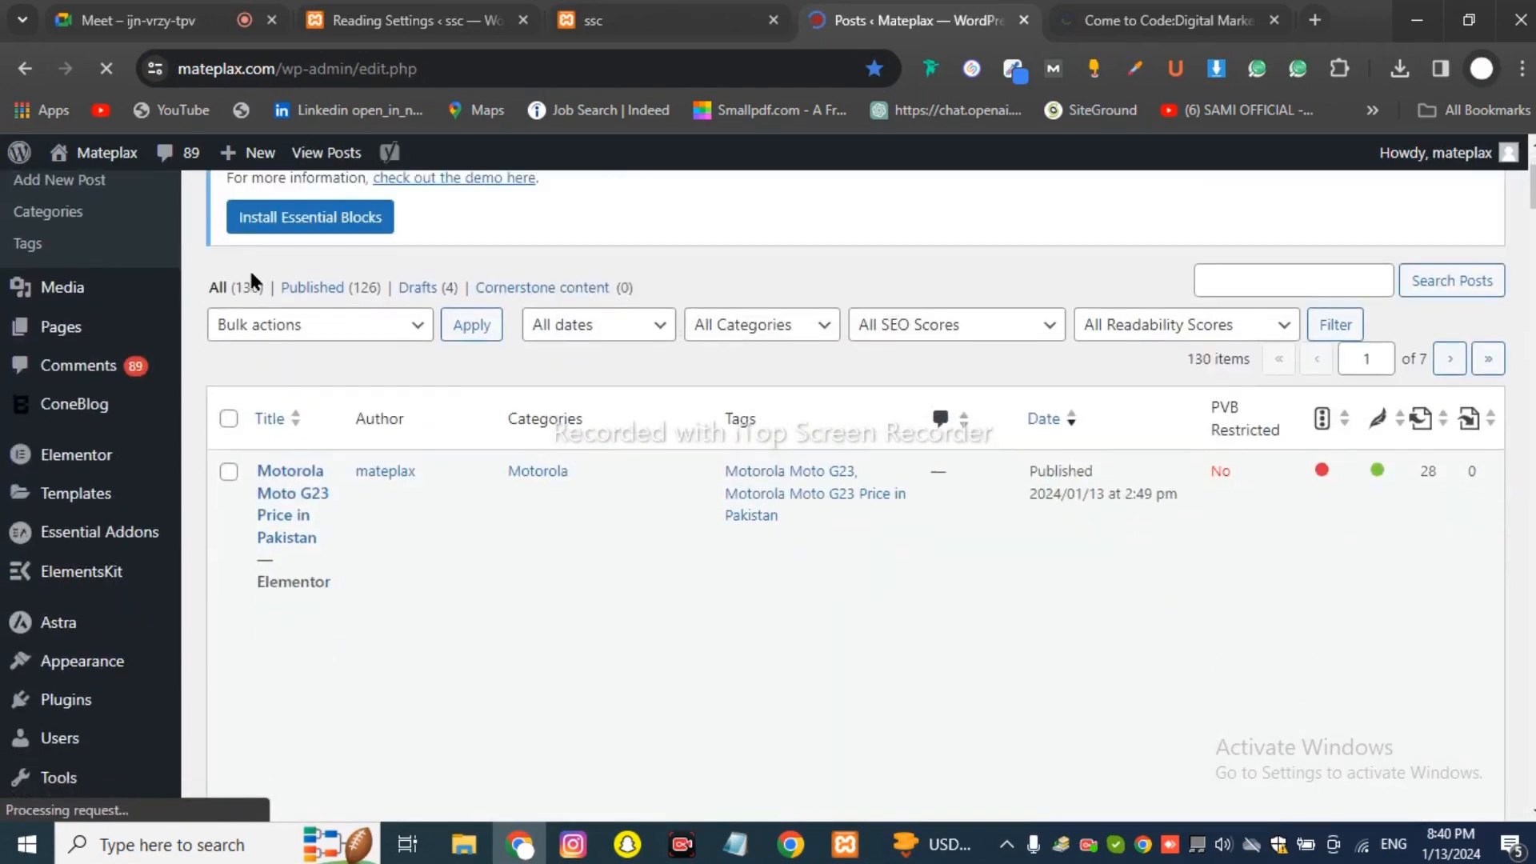
pyautogui.click(250, 289)
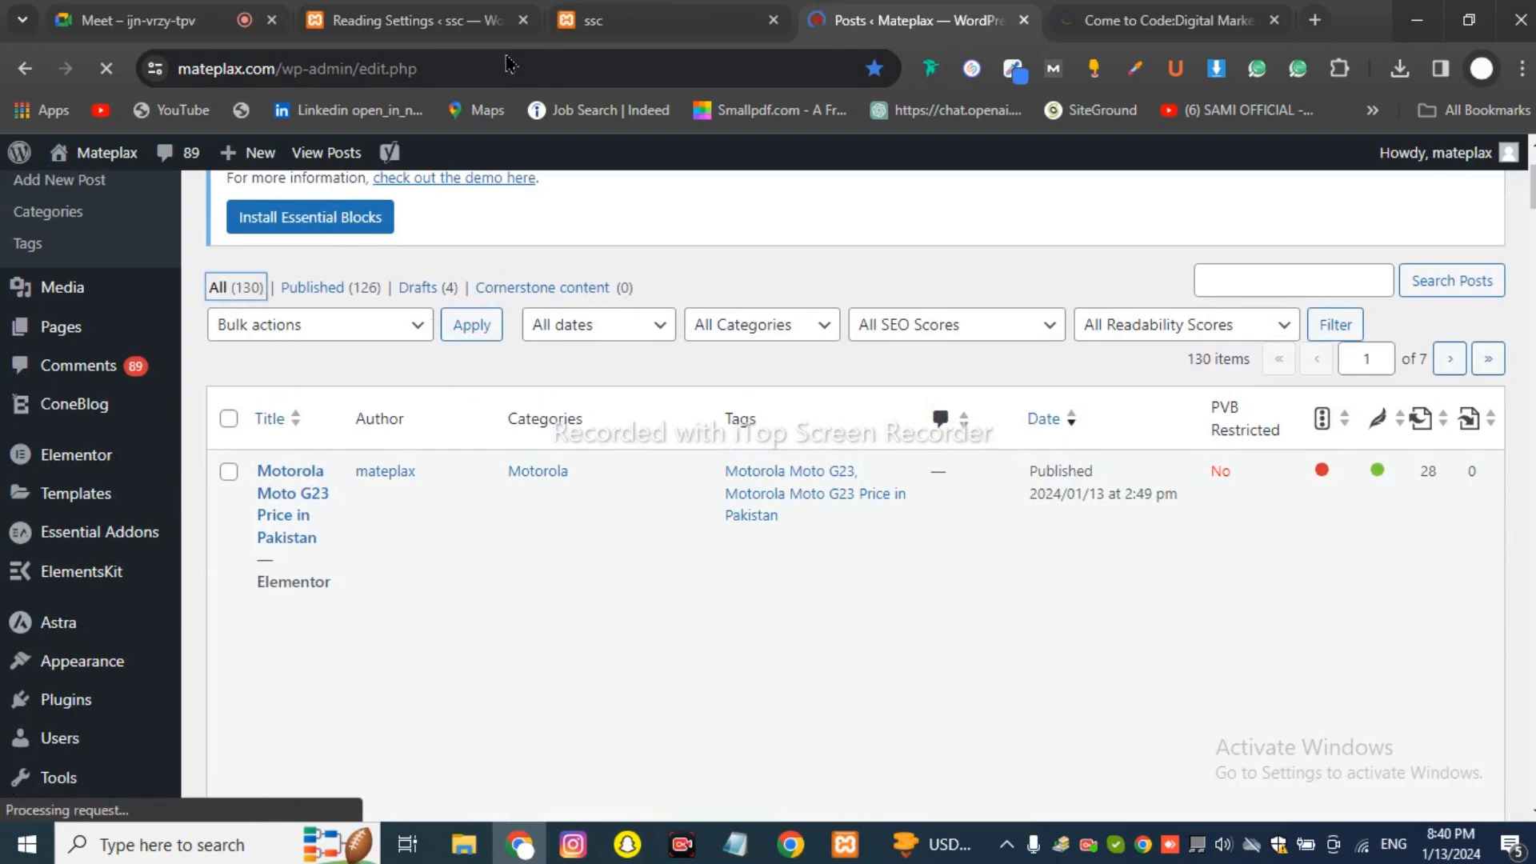
pyautogui.click(347, 10)
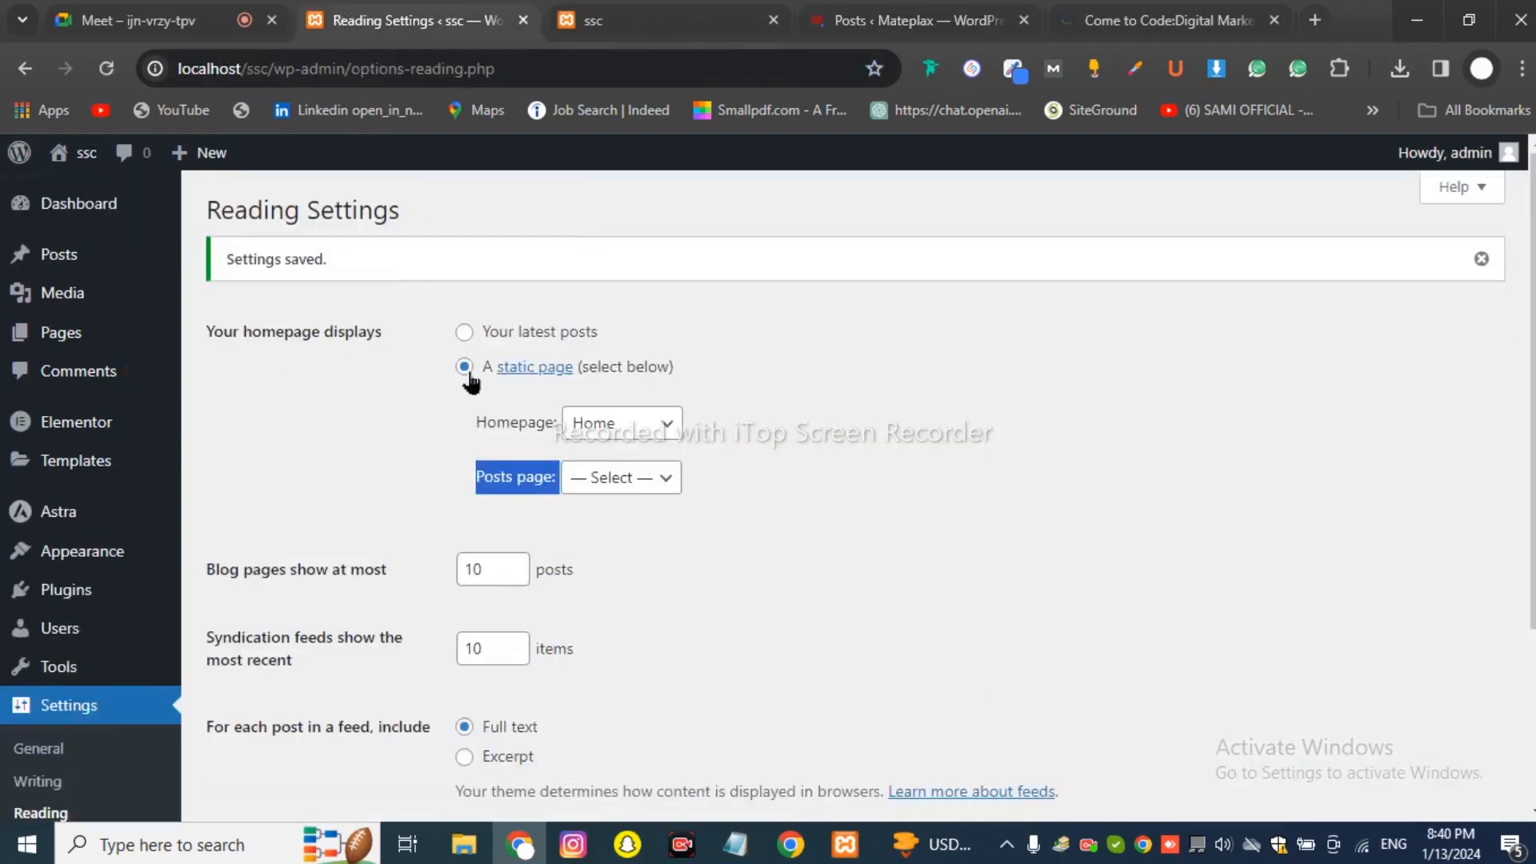
# Choose Blog as the Posts page in Reading settings, then switch to Mateplax's Posts list.
pyautogui.click(431, 387)
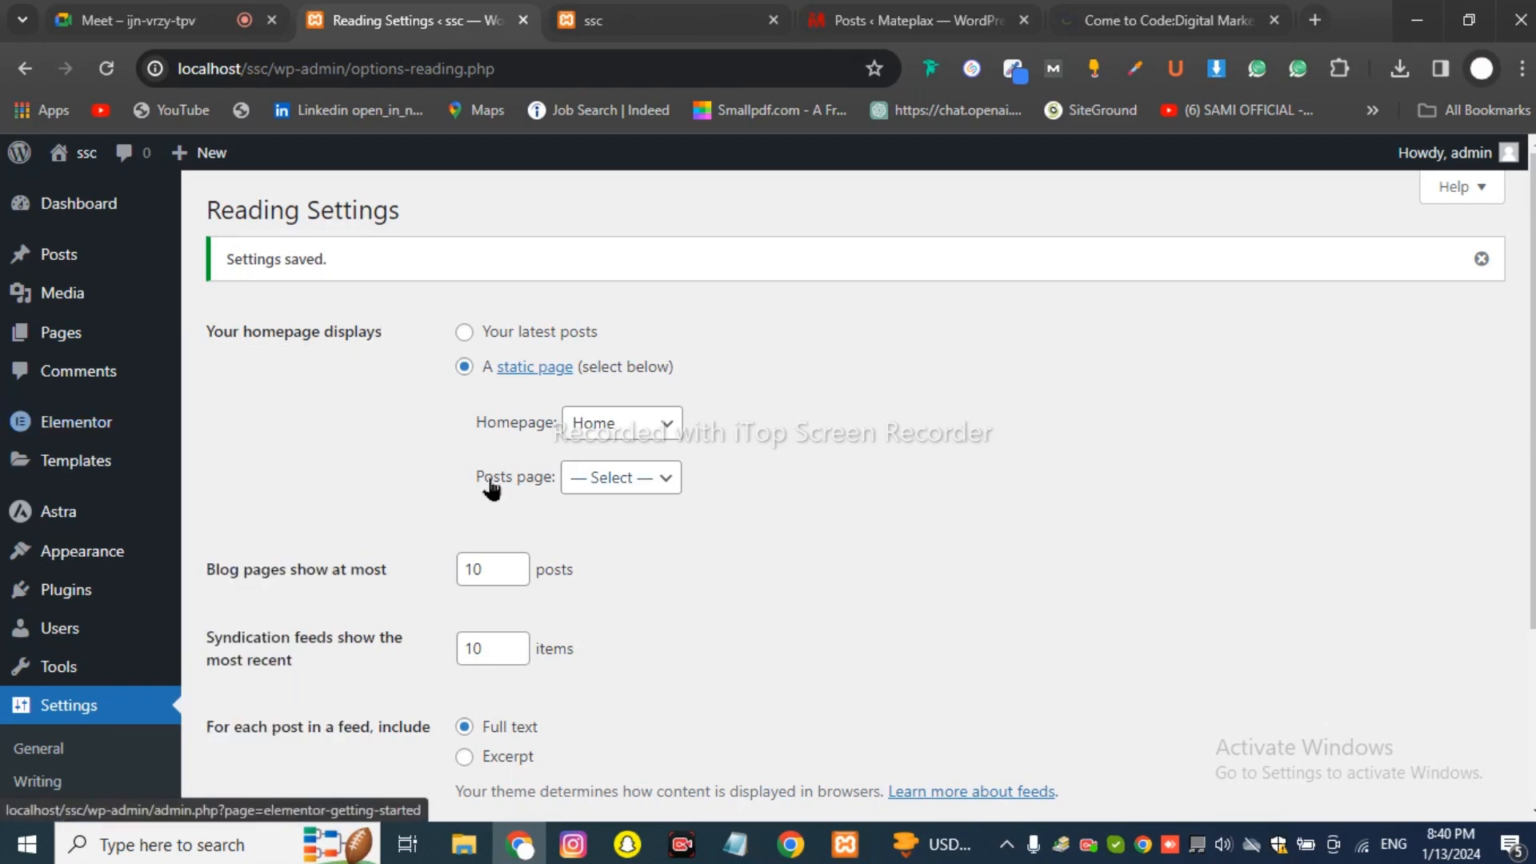
pyautogui.moveTo(469, 473); pyautogui.dragTo(558, 498)
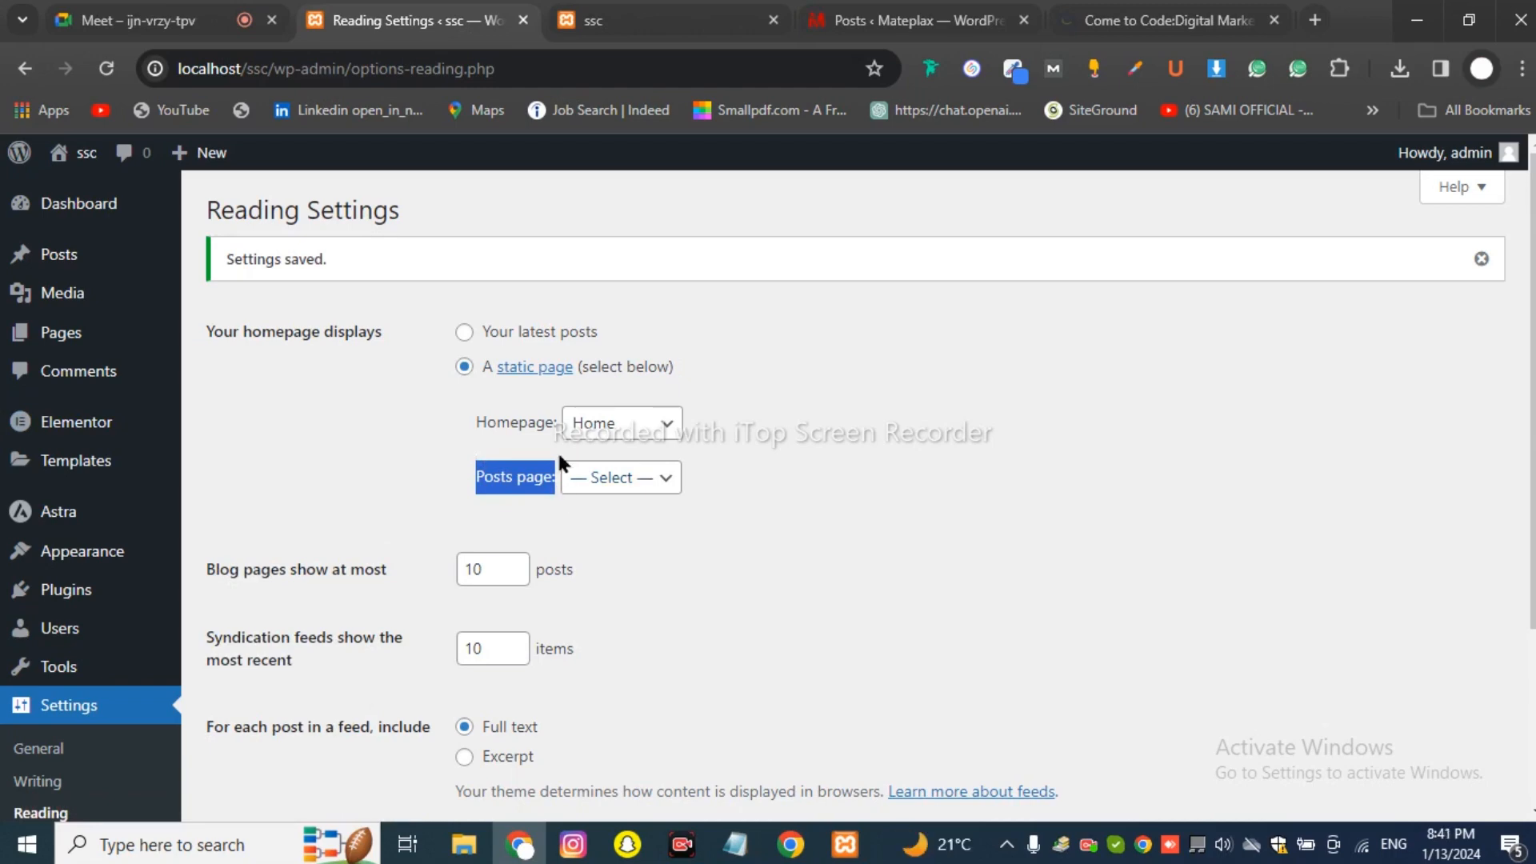
pyautogui.click(596, 477)
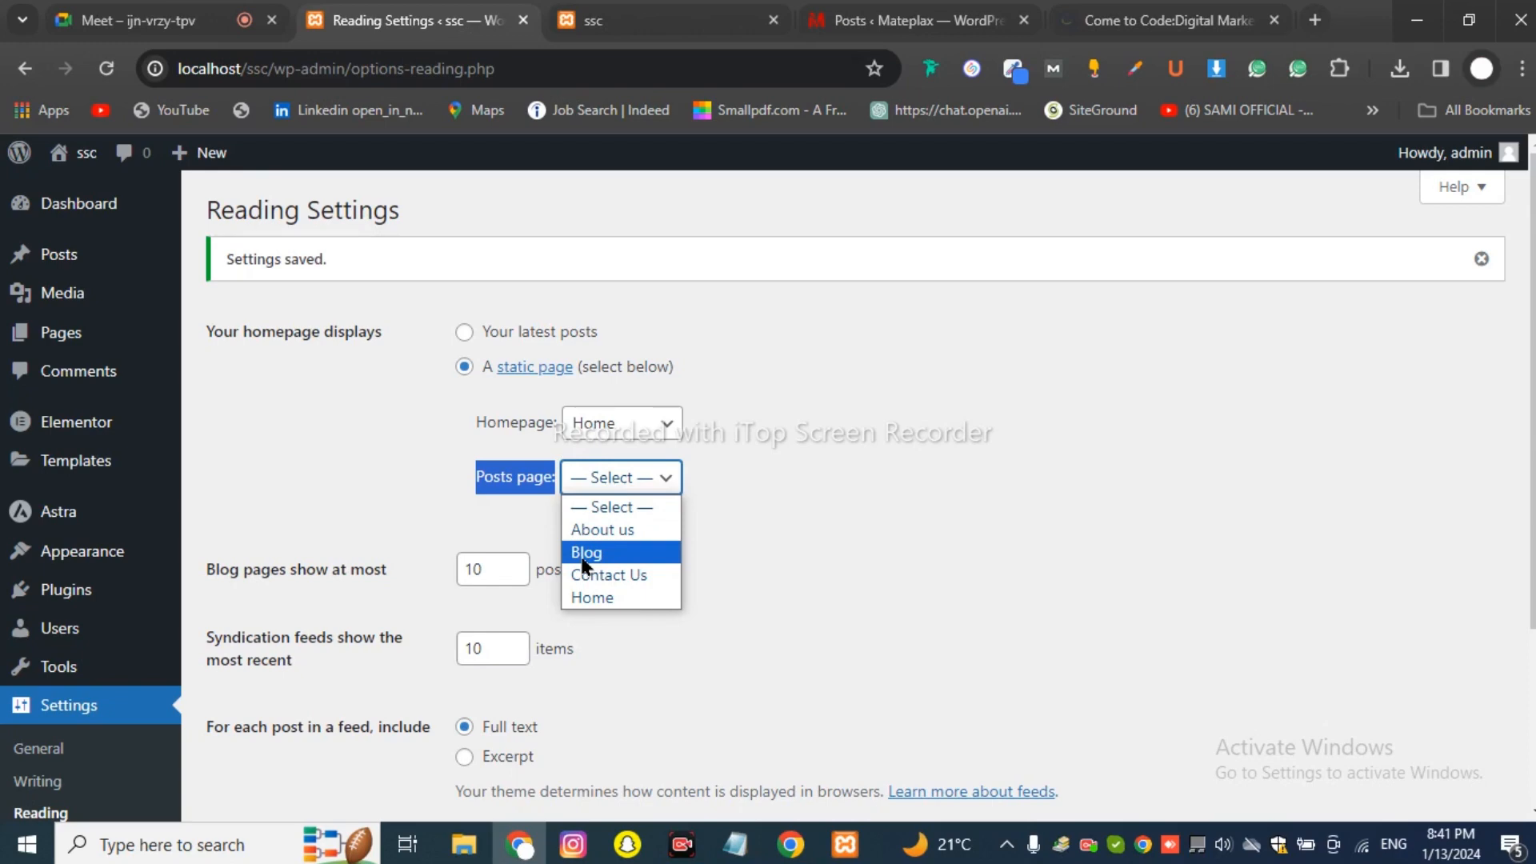
pyautogui.click(620, 552)
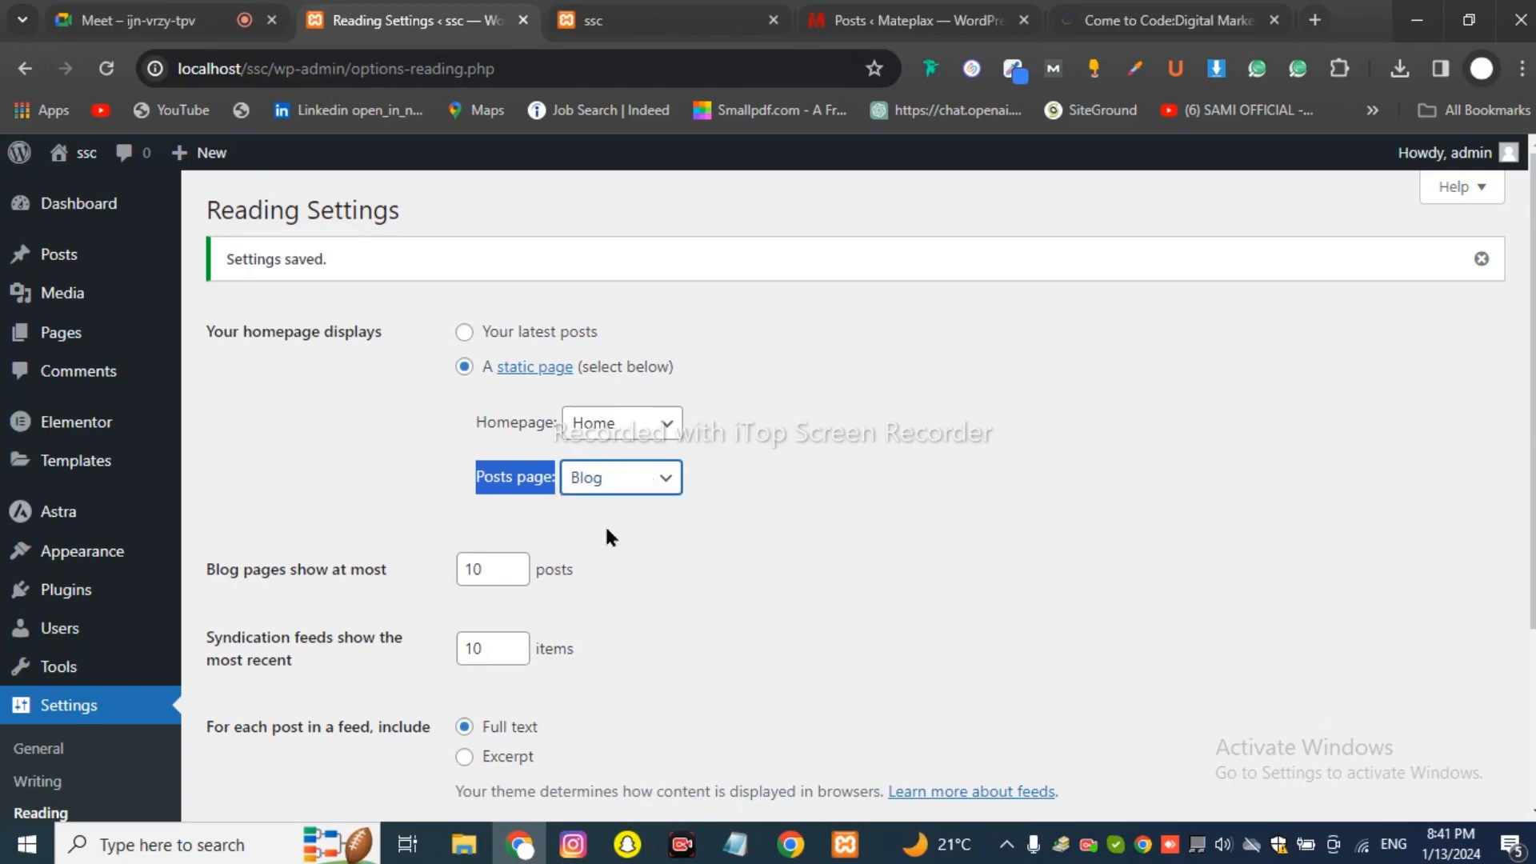
pyautogui.click(919, 20)
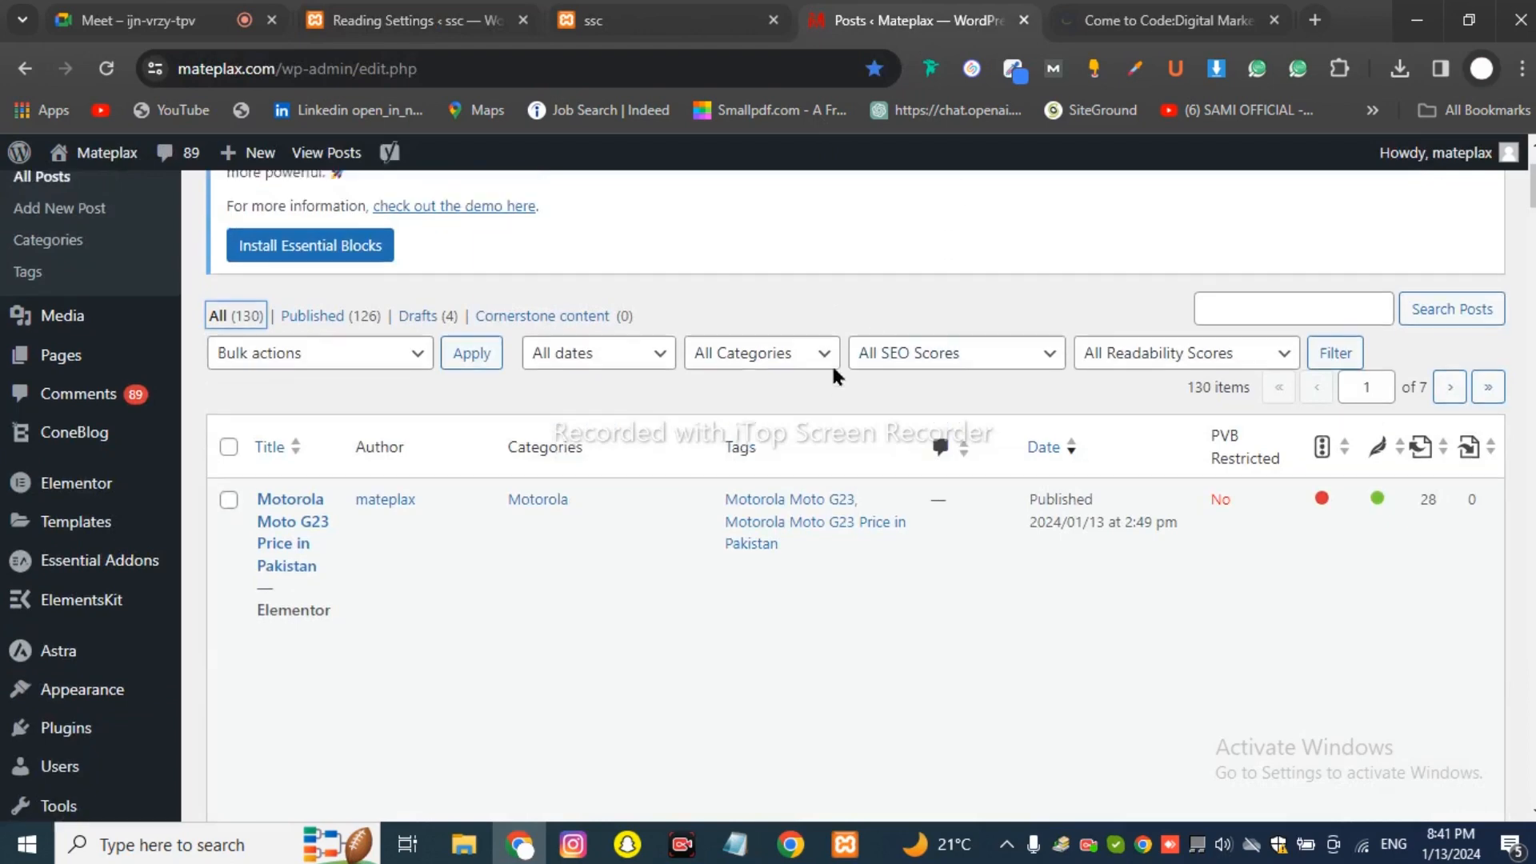
# Open the live Mateplax site in a new tab and read its 'Why Vivo Phones are Expensive?' article.
pyautogui.scroll(2, 833, 362)
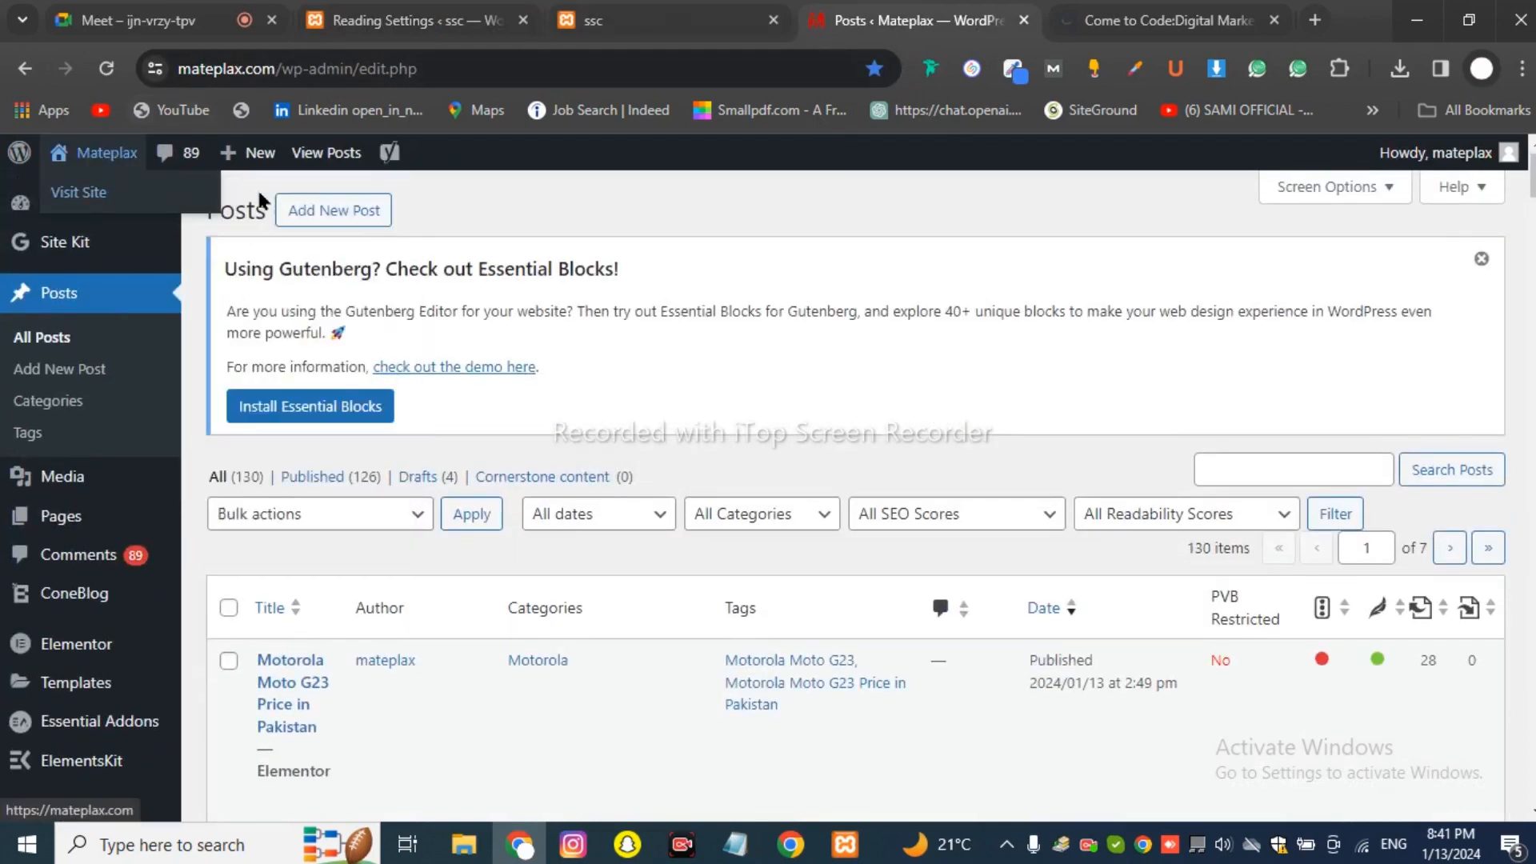
pyautogui.keyDown('ctrl'); pyautogui.click(95, 153); pyautogui.keyUp('ctrl')
pyautogui.click(994, 11)
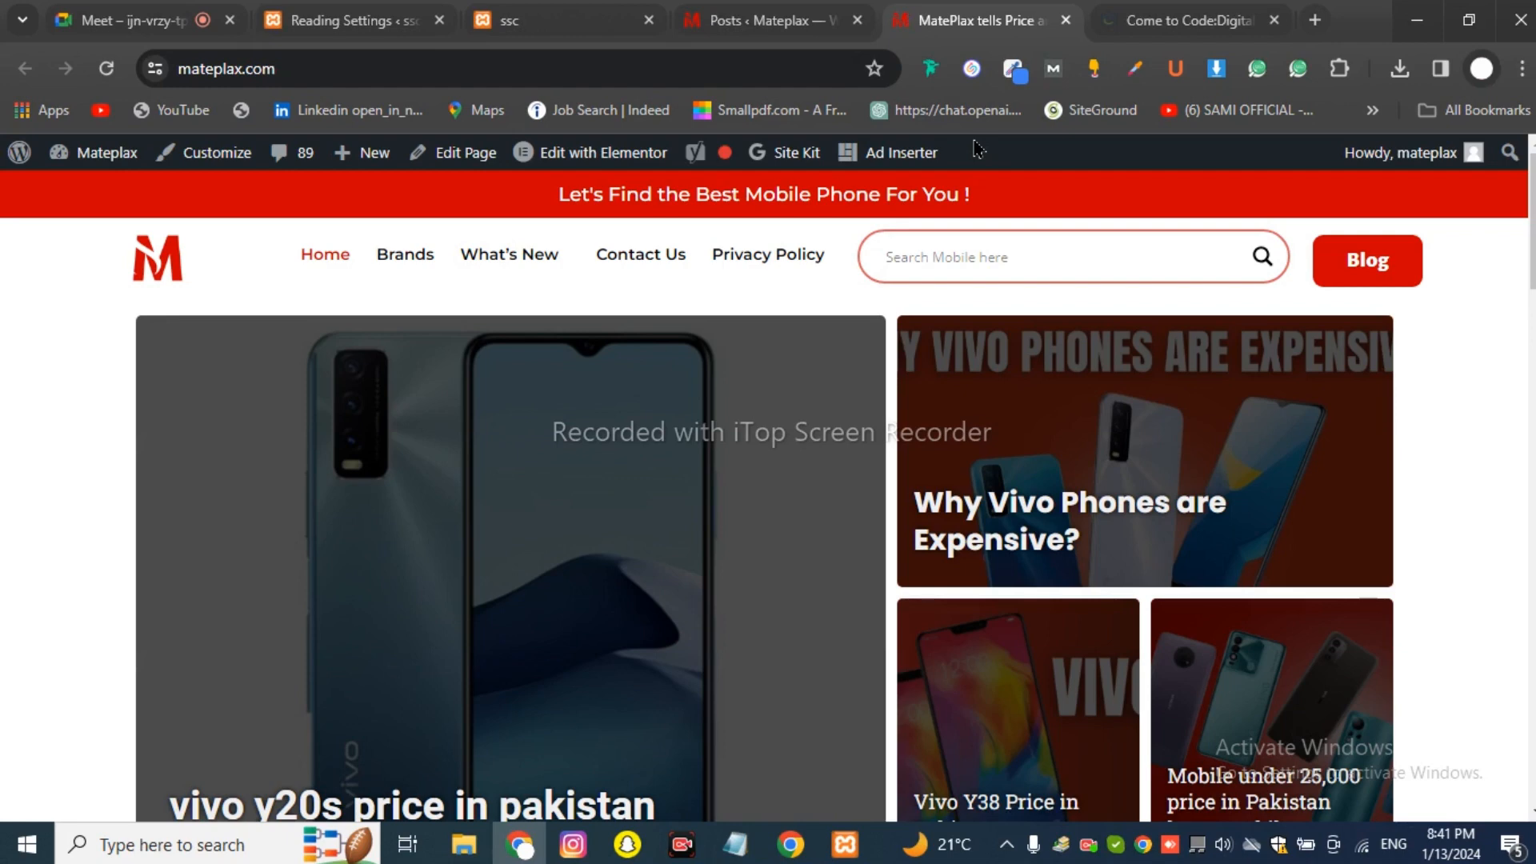
pyautogui.scroll(-2, 1000, 344)
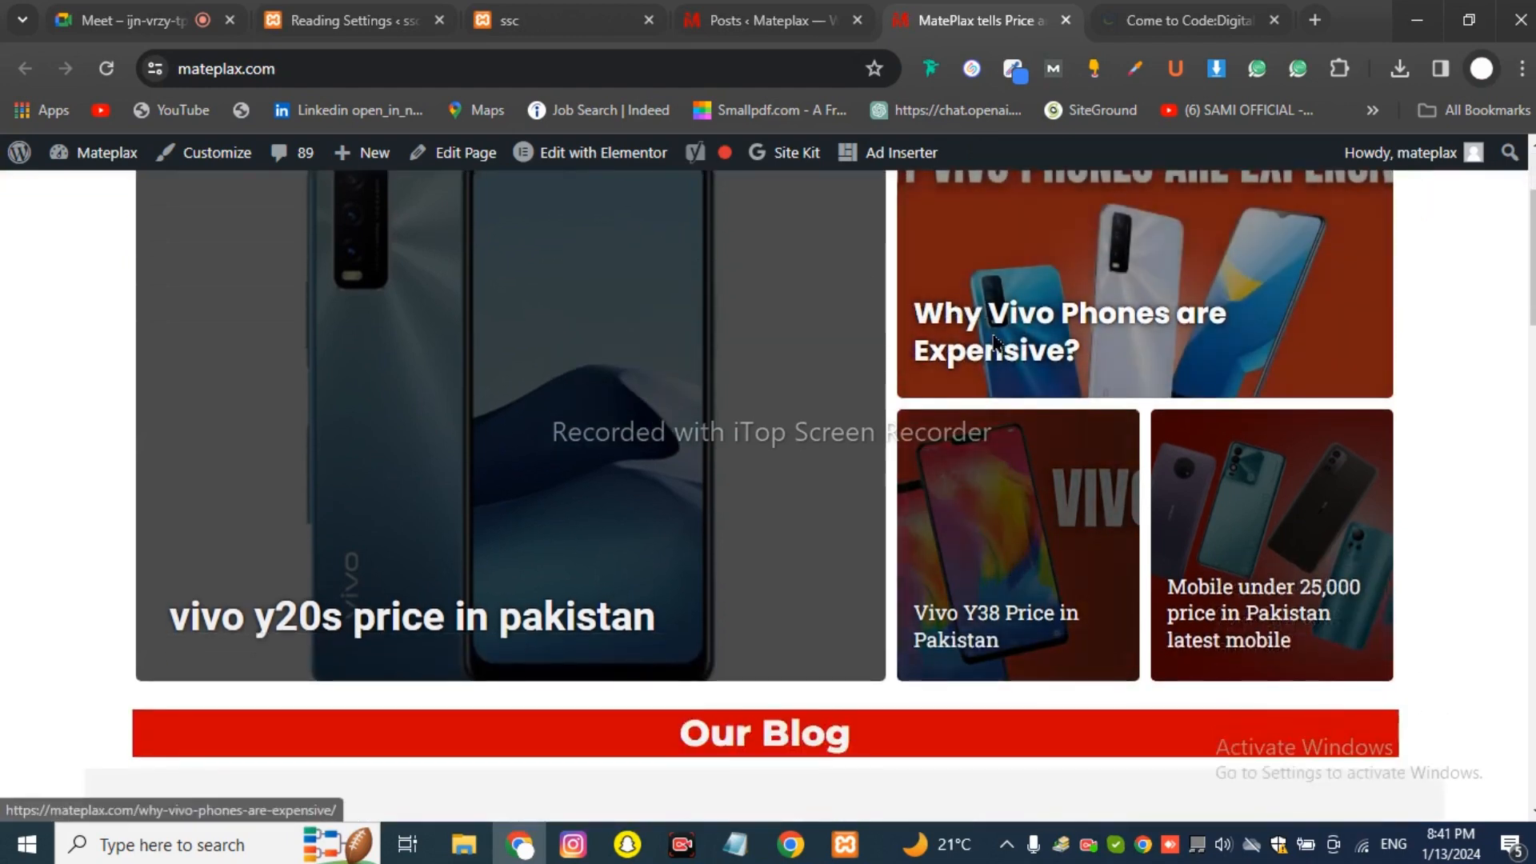
pyautogui.click(1007, 350)
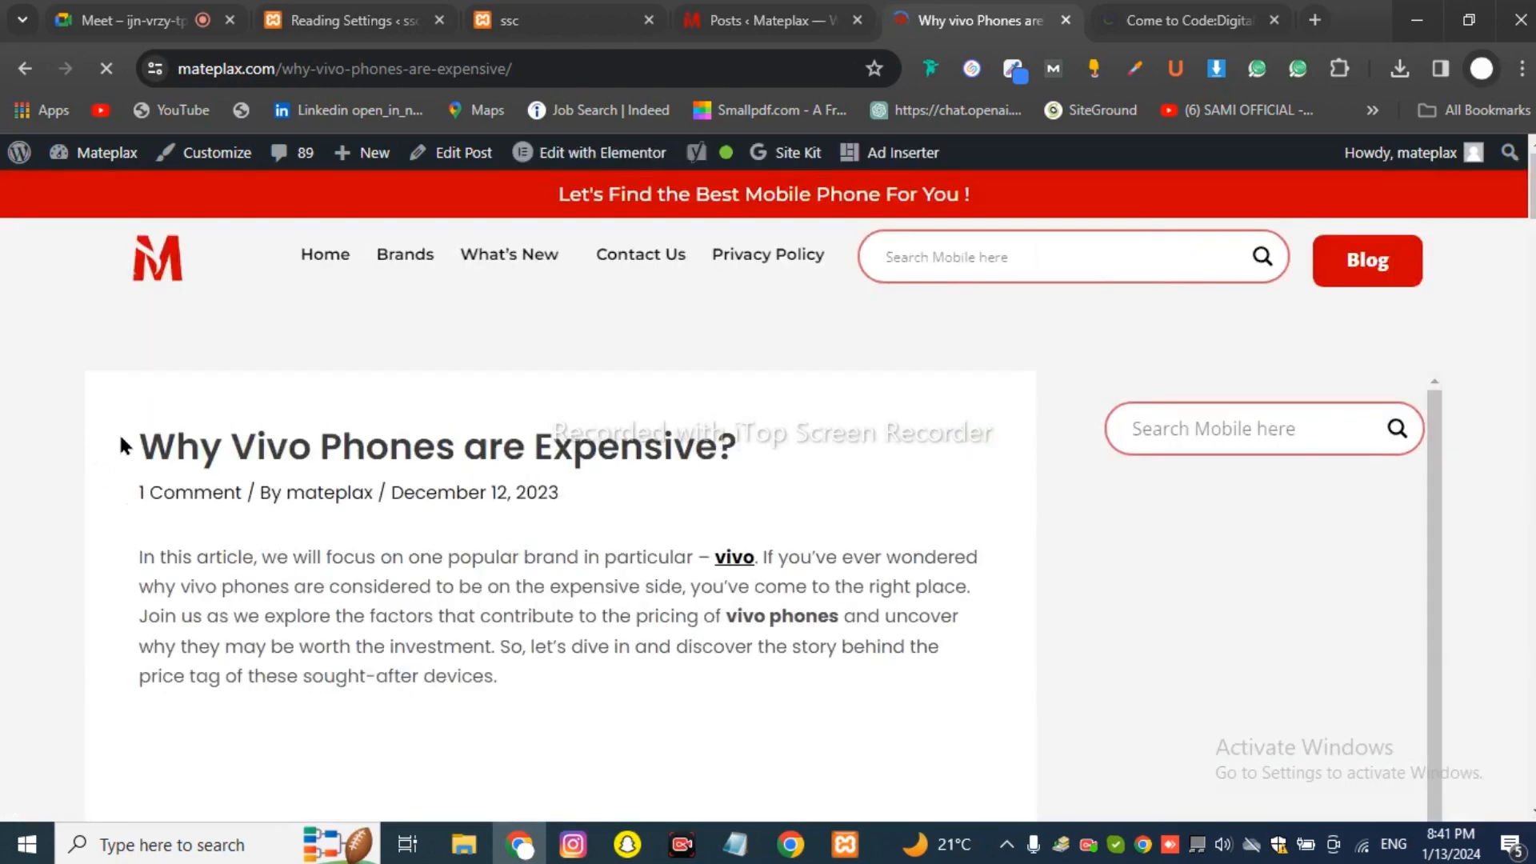
pyautogui.moveTo(120, 444); pyautogui.dragTo(549, 549)
pyautogui.click(552, 552)
pyautogui.scroll(-5, 557, 557)
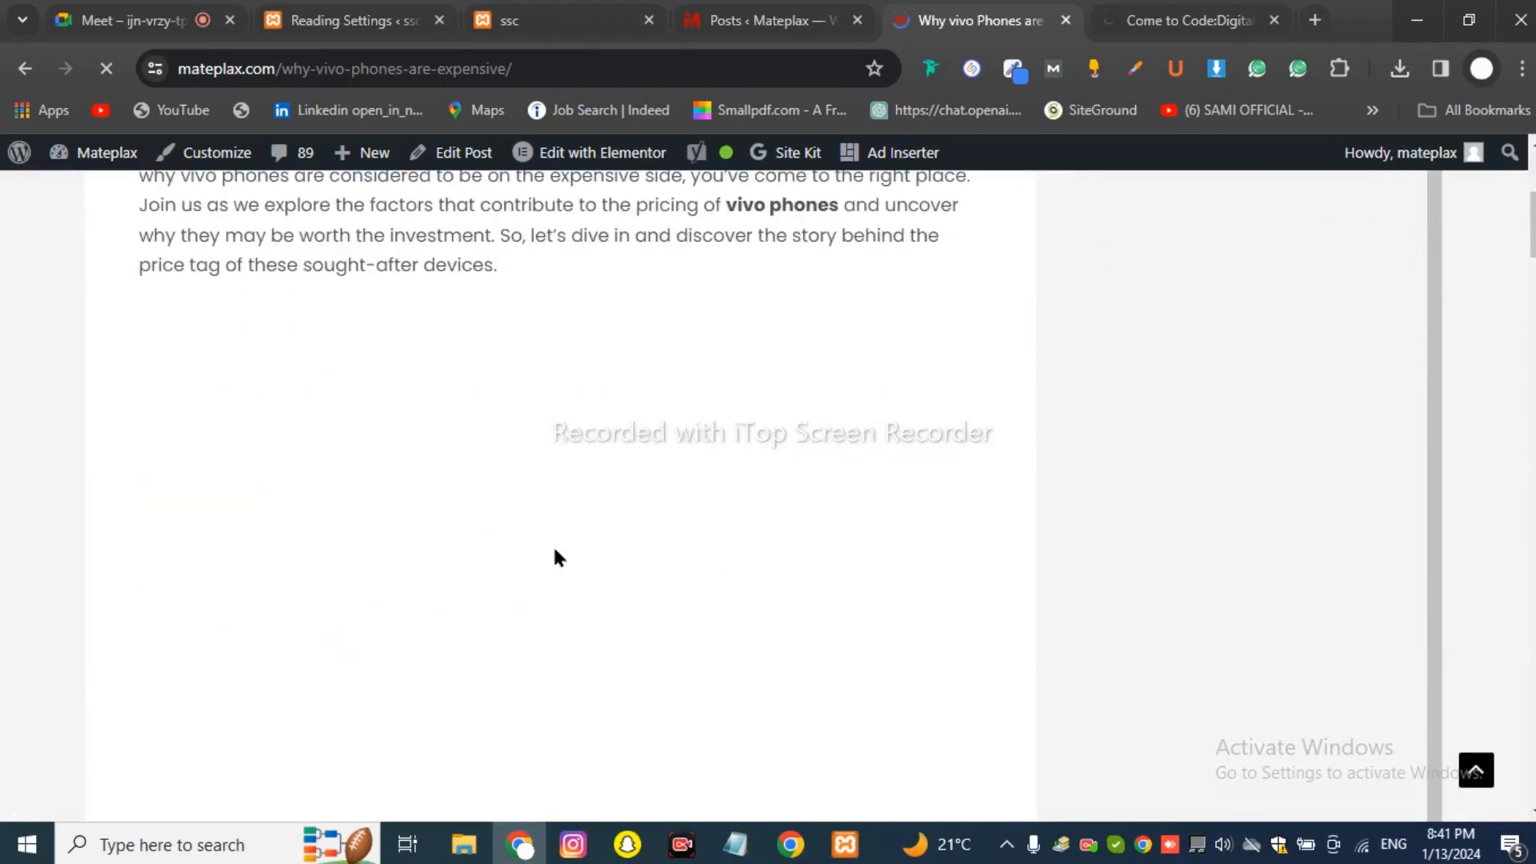
pyautogui.scroll(-20, 558, 557)
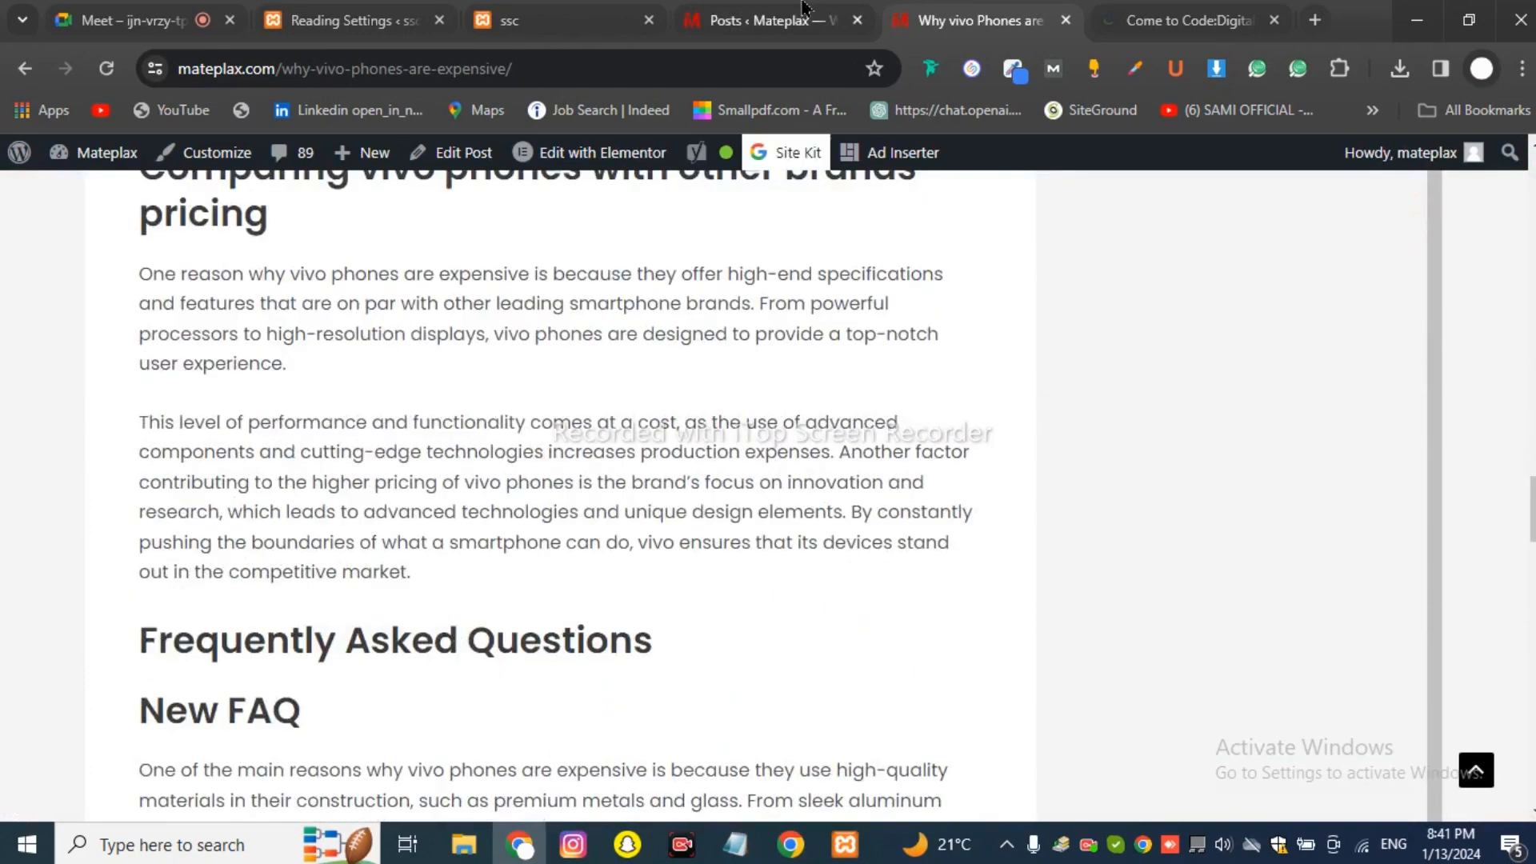
# Go back through the tabs to the ssc Reading Settings.
pyautogui.click(804, 9)
pyautogui.click(476, 16)
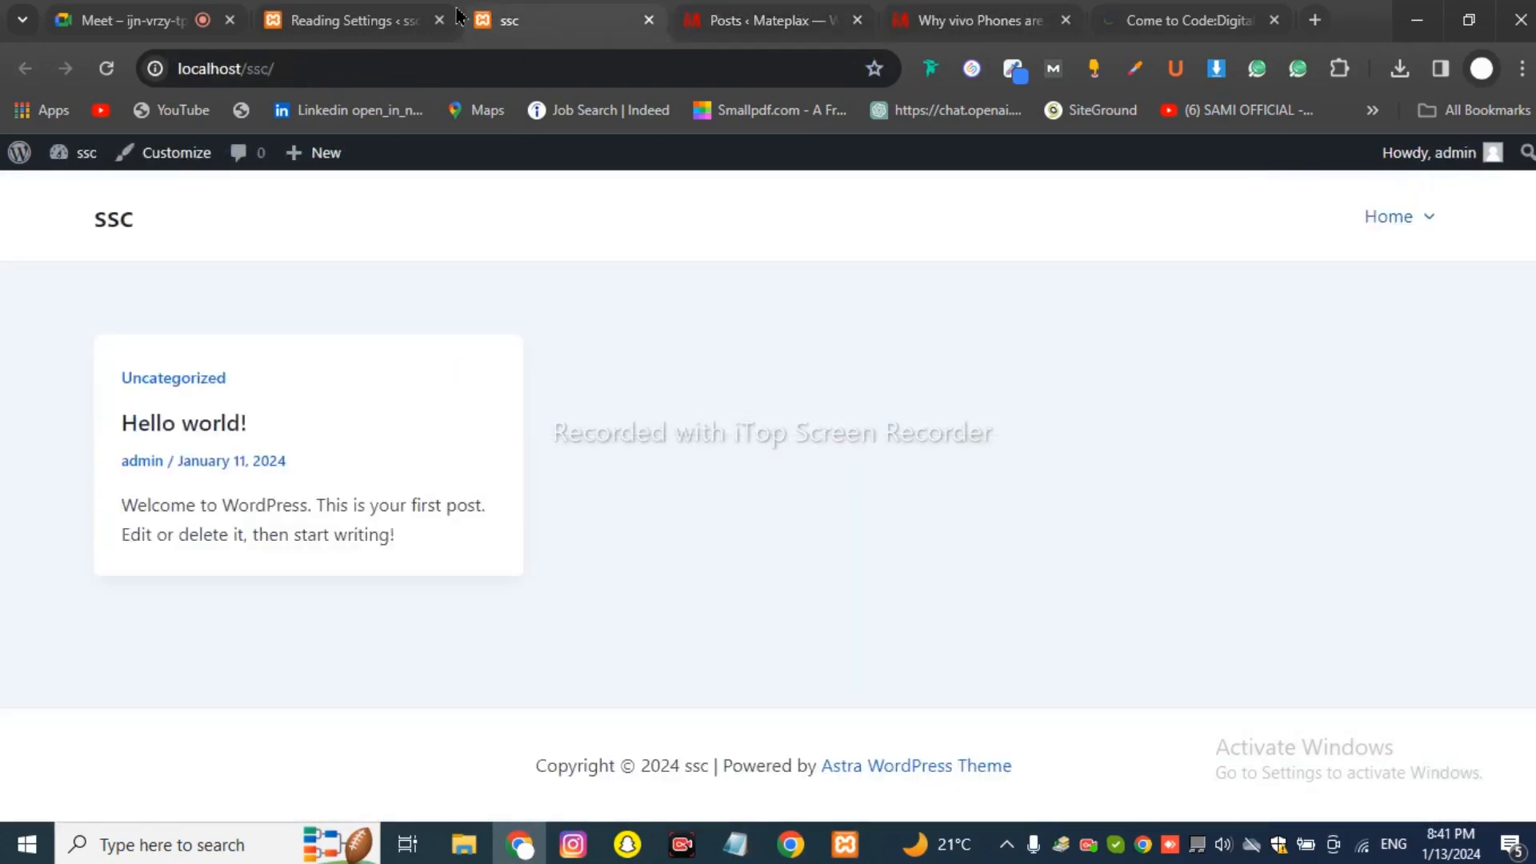
pyautogui.click(459, 16)
pyautogui.click(673, 548)
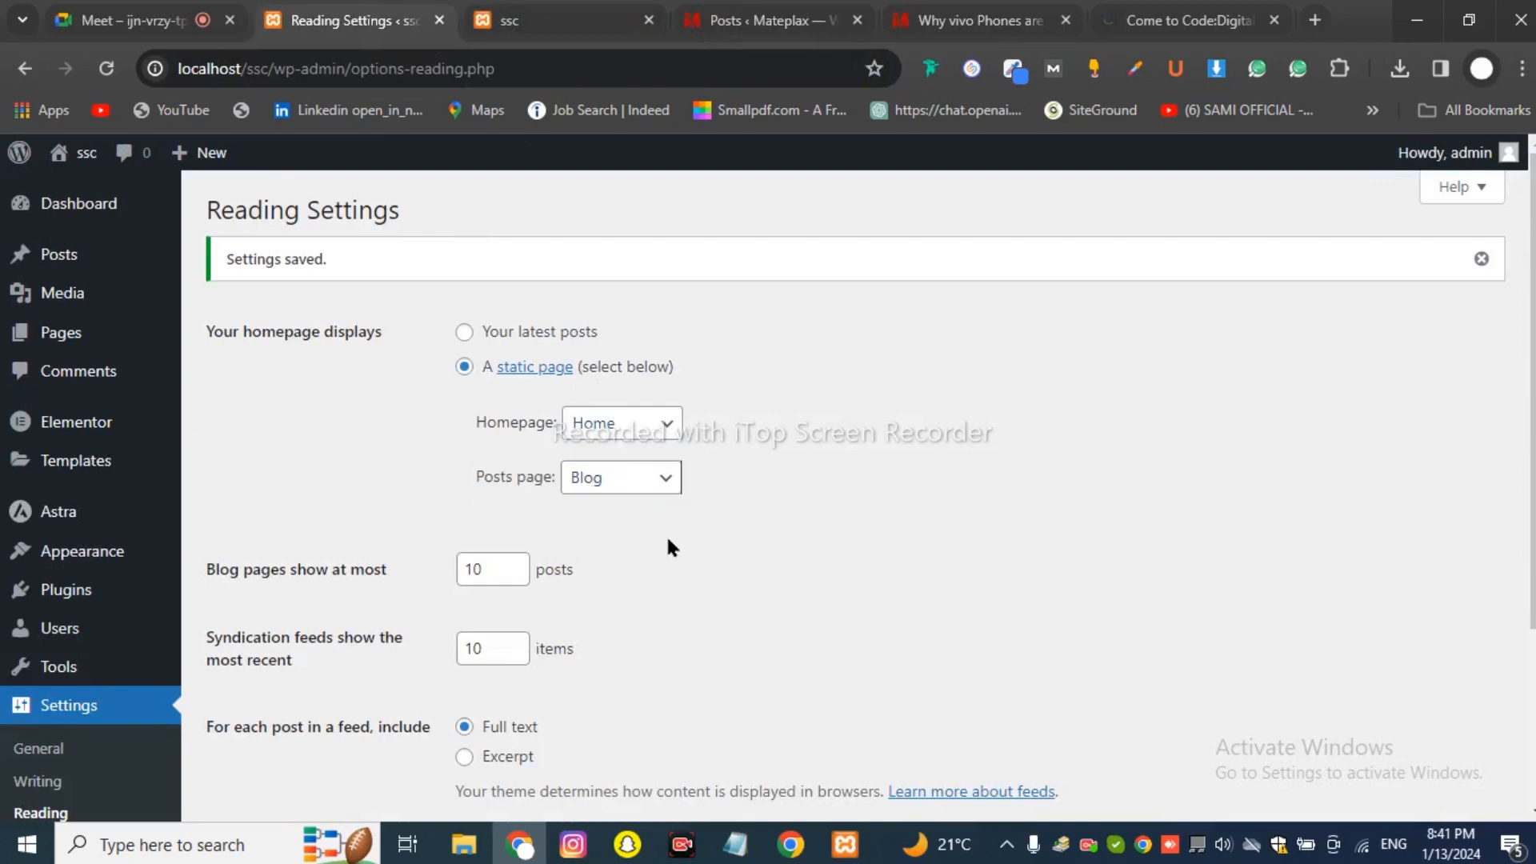
pyautogui.click(648, 488)
pyautogui.click(648, 488)
pyautogui.click(650, 490)
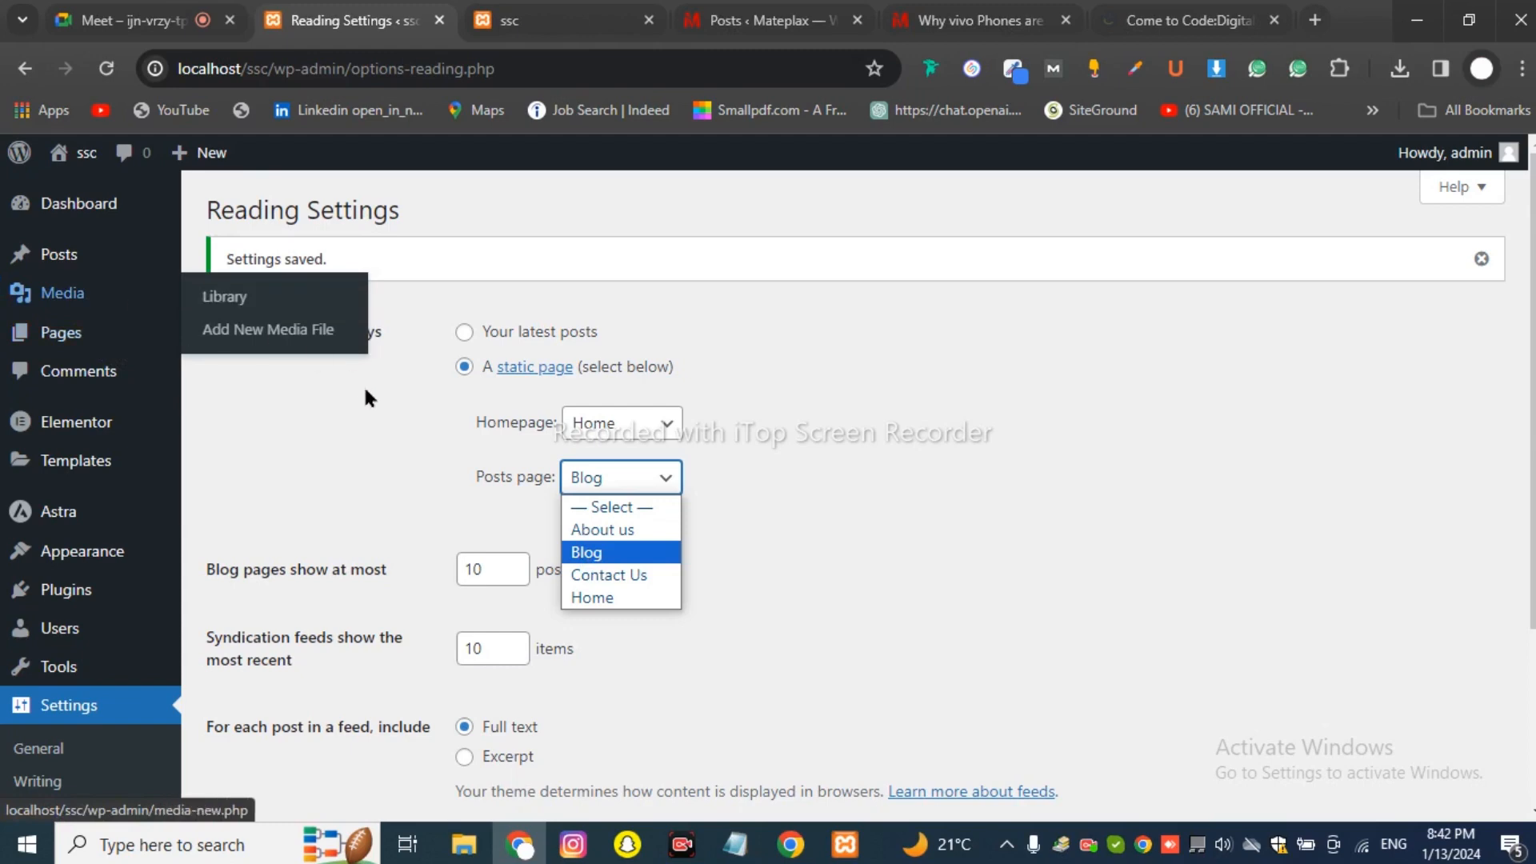
pyautogui.click(565, 552)
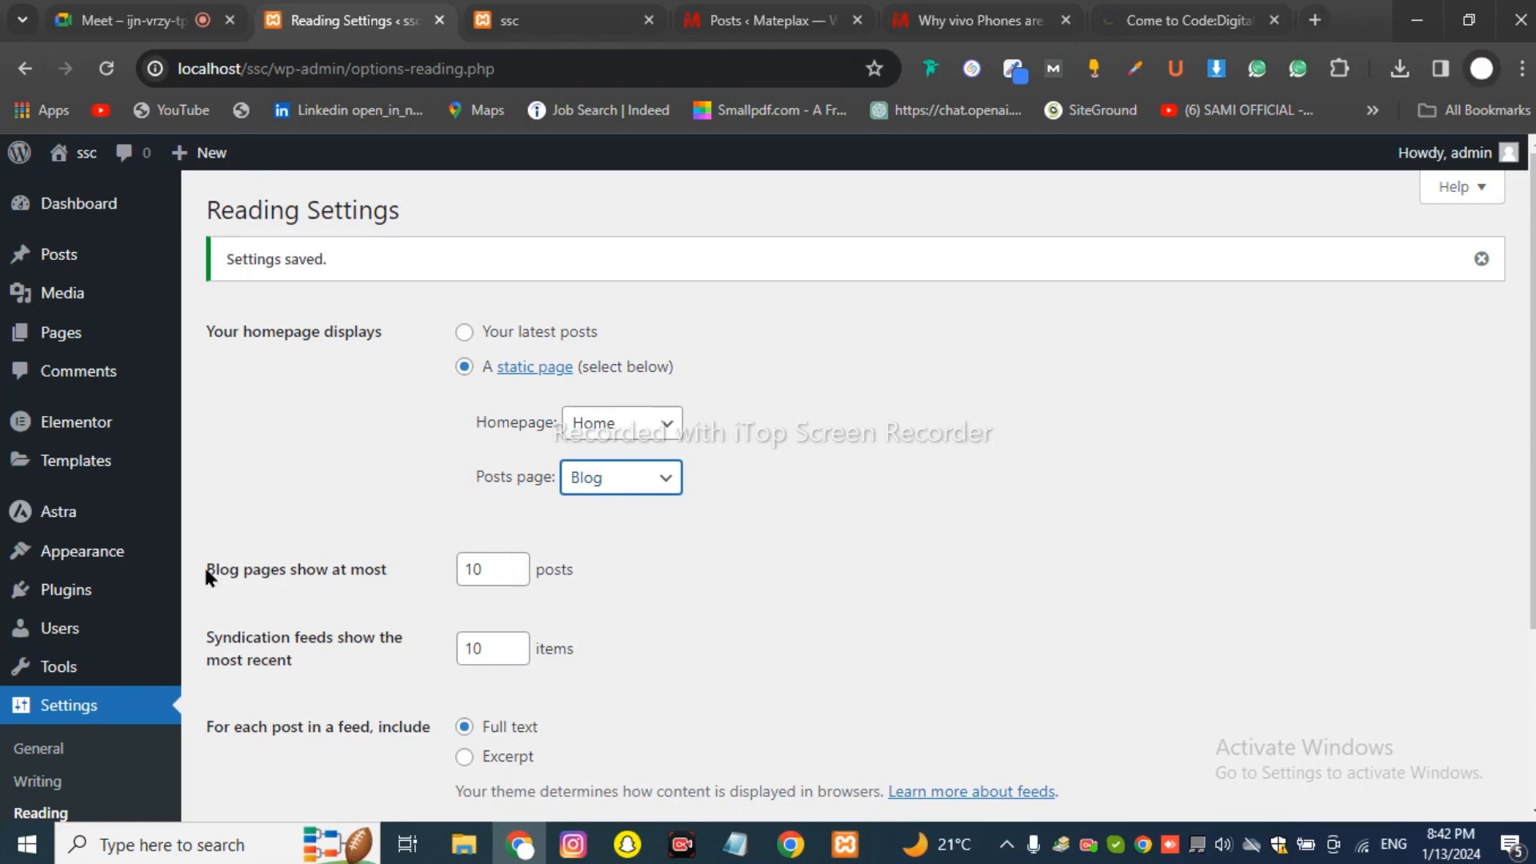
pyautogui.moveTo(203, 564); pyautogui.dragTo(398, 588)
pyautogui.click(399, 569)
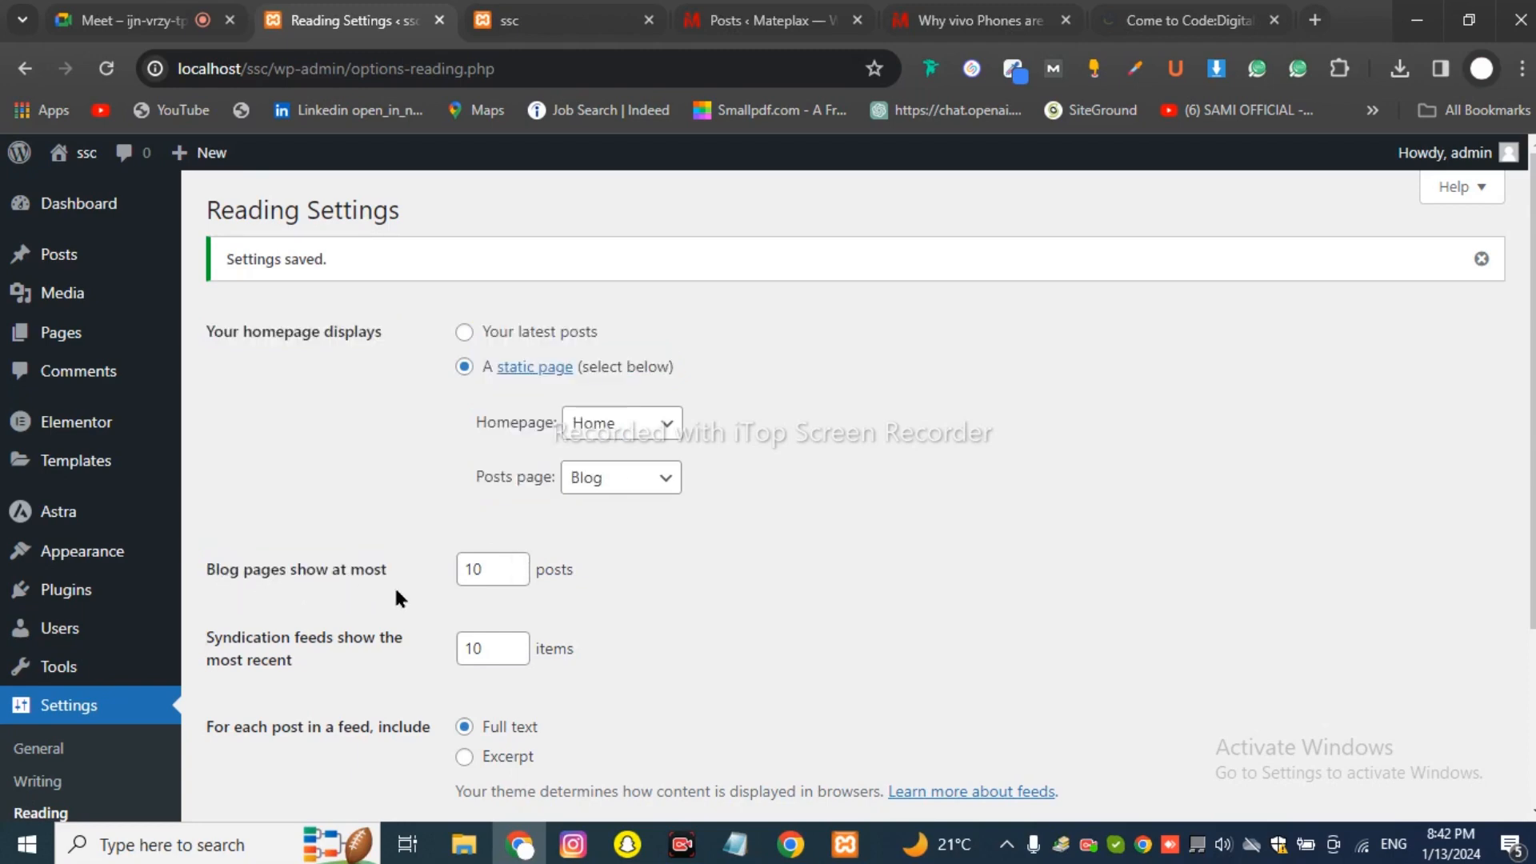
pyautogui.moveTo(483, 570); pyautogui.dragTo(443, 565)
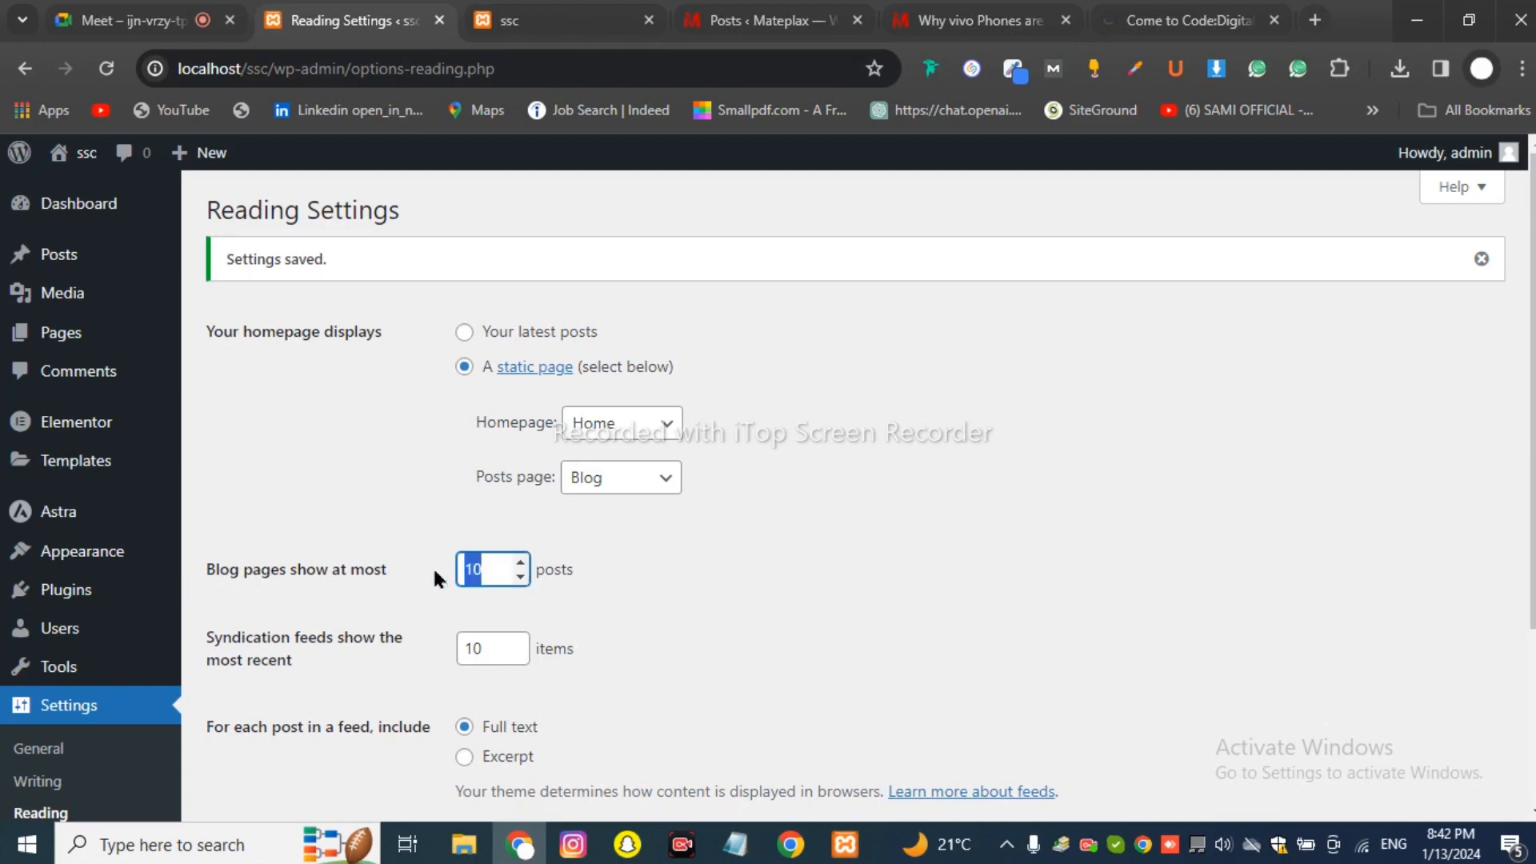
# Try 50 and 100 for 'Blog pages show at most', then set it back to 10.
pyautogui.write('50100')
pyautogui.press('BackSpace')
pyautogui.press('BackSpace')
pyautogui.press('BackSpace')
pyautogui.write('10')
# Check the Meet call and the Mateplax tabs, then bring the Notepad website outline forward.
pyautogui.click(132, 20)
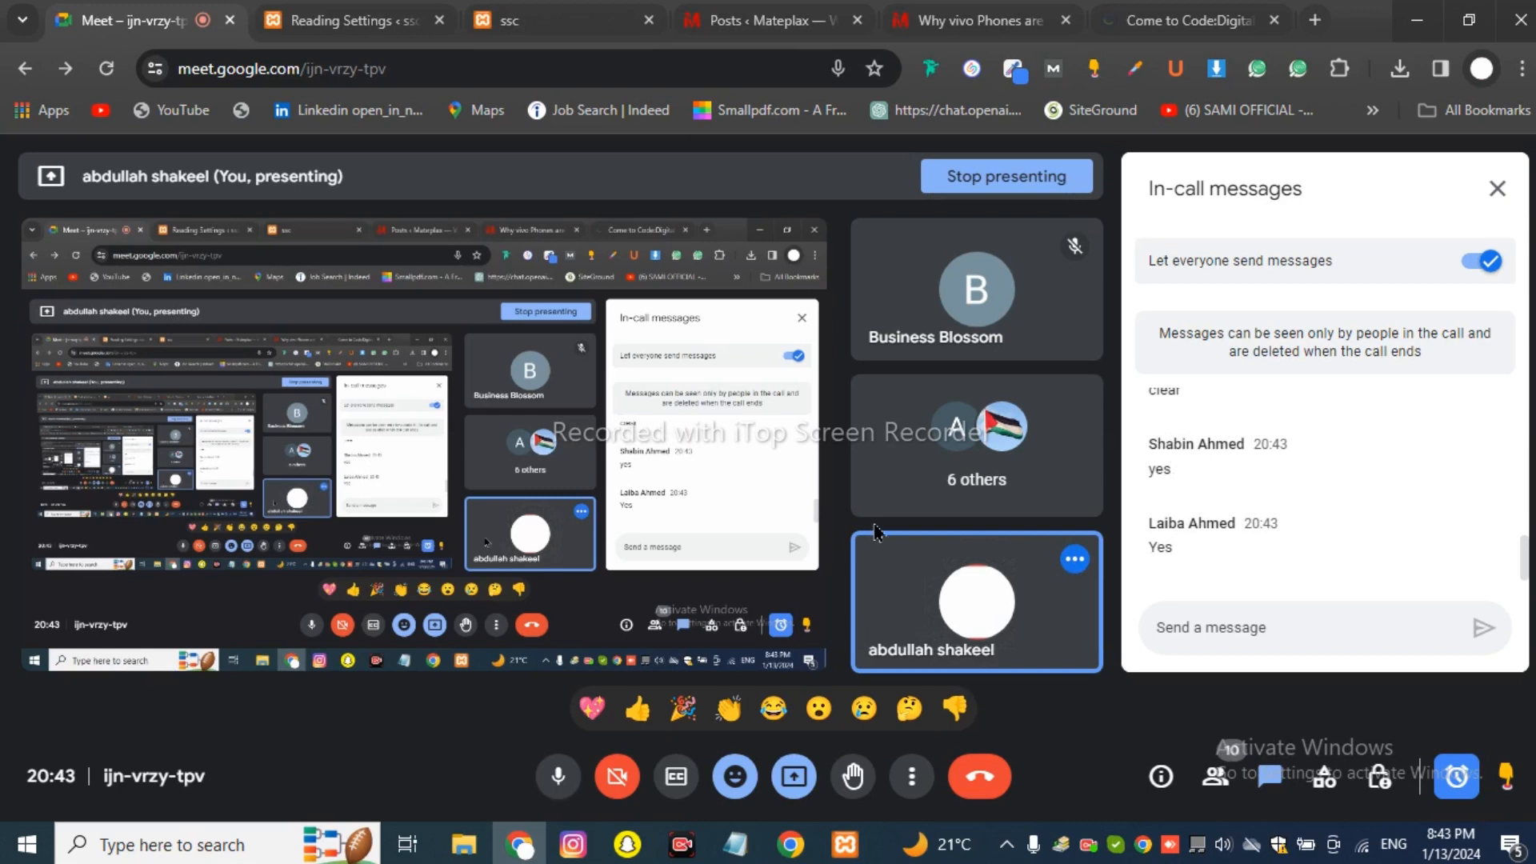
pyautogui.click(764, 20)
pyautogui.click(980, 20)
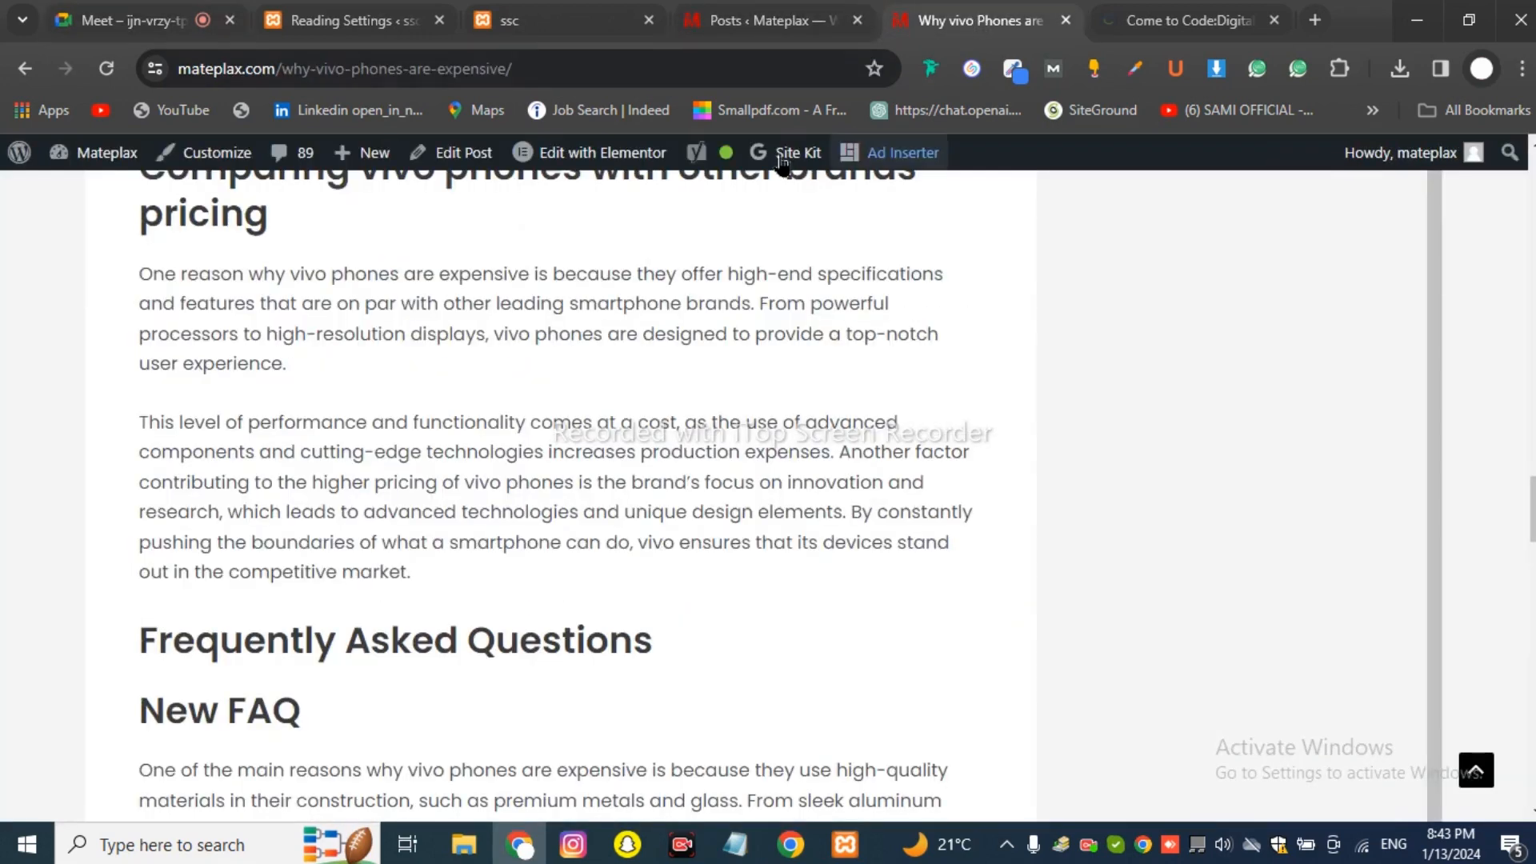
pyautogui.click(352, 20)
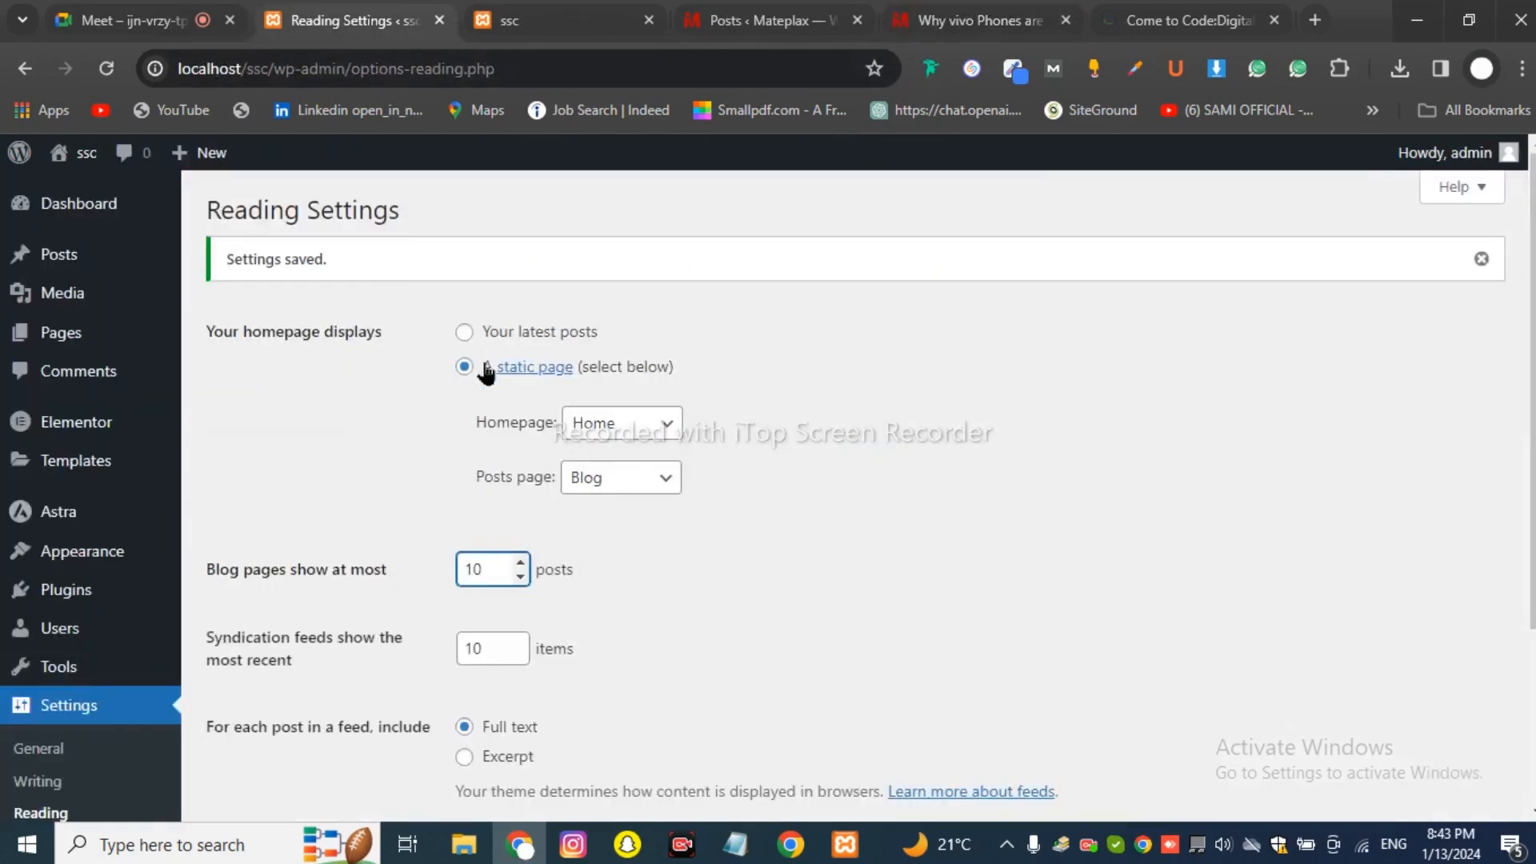
pyautogui.click(724, 836)
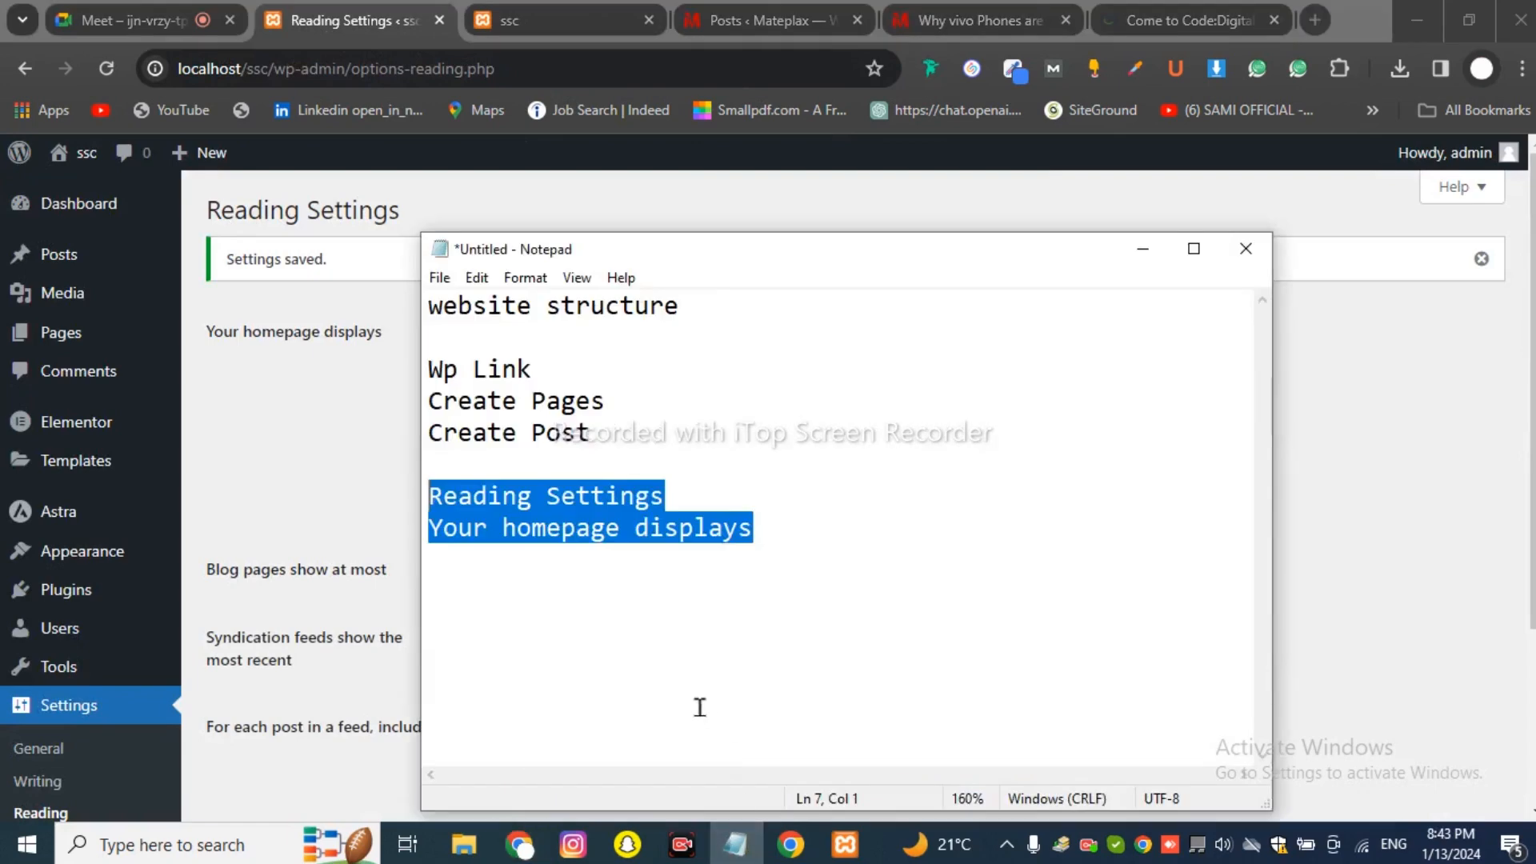
pyautogui.click(712, 567)
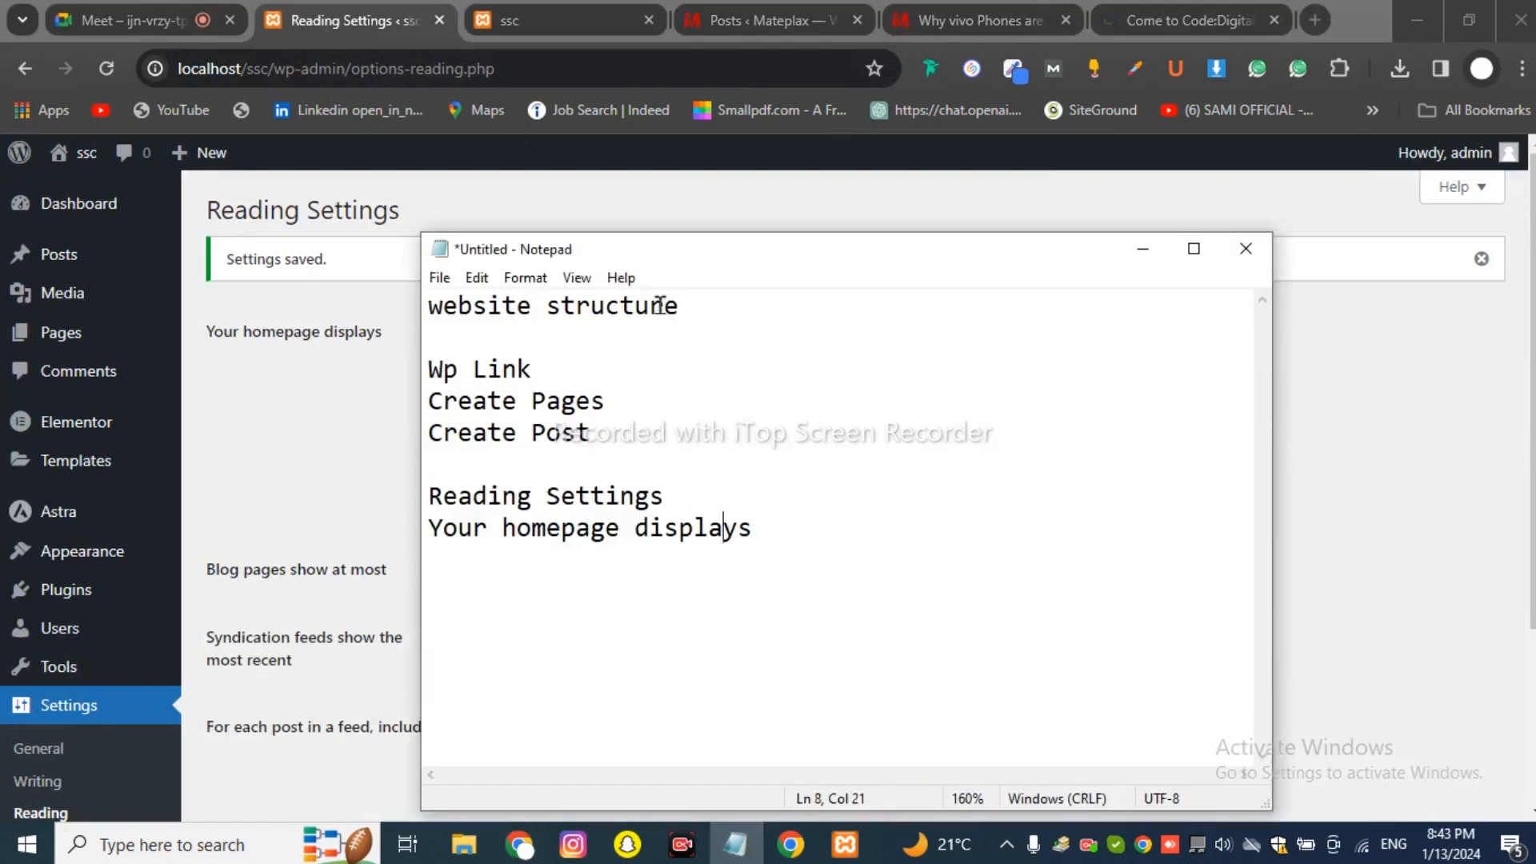
# Highlight the outline lines in turn: website structure, Wp Link, Create Pages, Reading Settings, Create Post.
pyautogui.moveTo(703, 308); pyautogui.dragTo(428, 305)
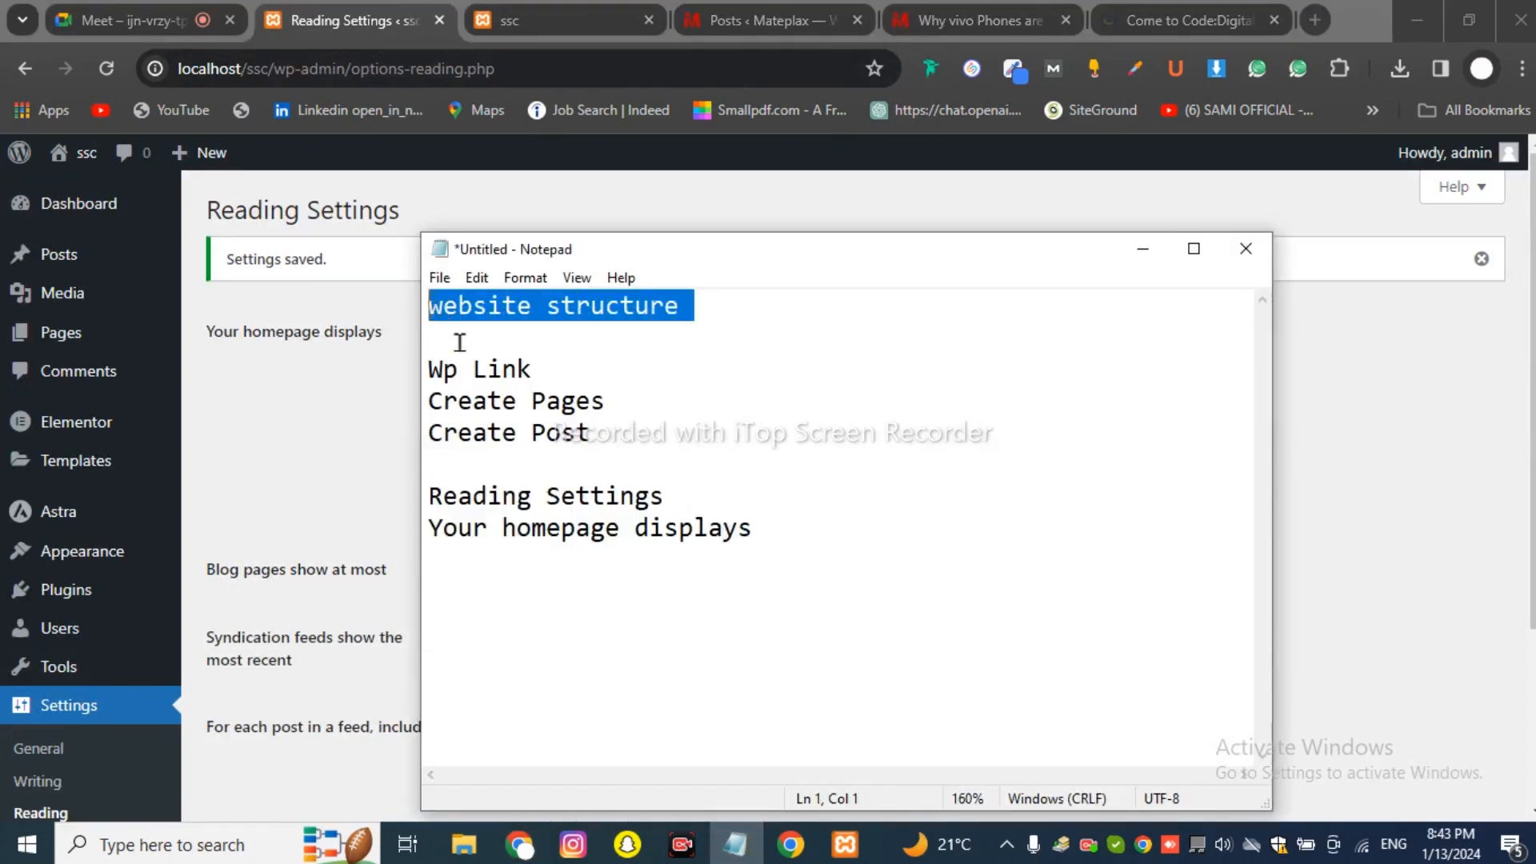
pyautogui.moveTo(552, 369); pyautogui.dragTo(432, 368)
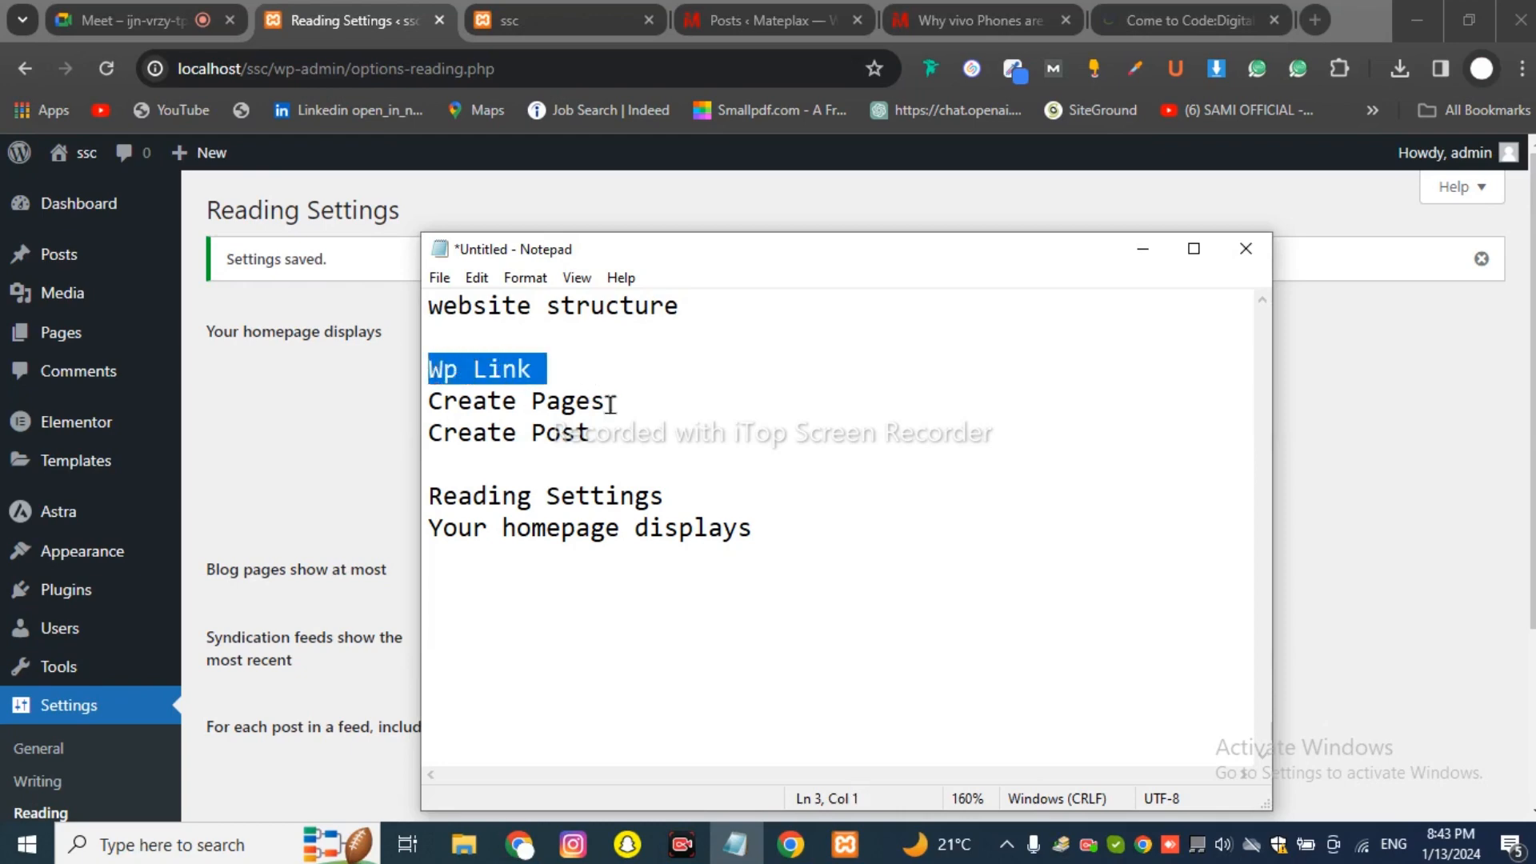
pyautogui.moveTo(625, 403); pyautogui.dragTo(443, 401)
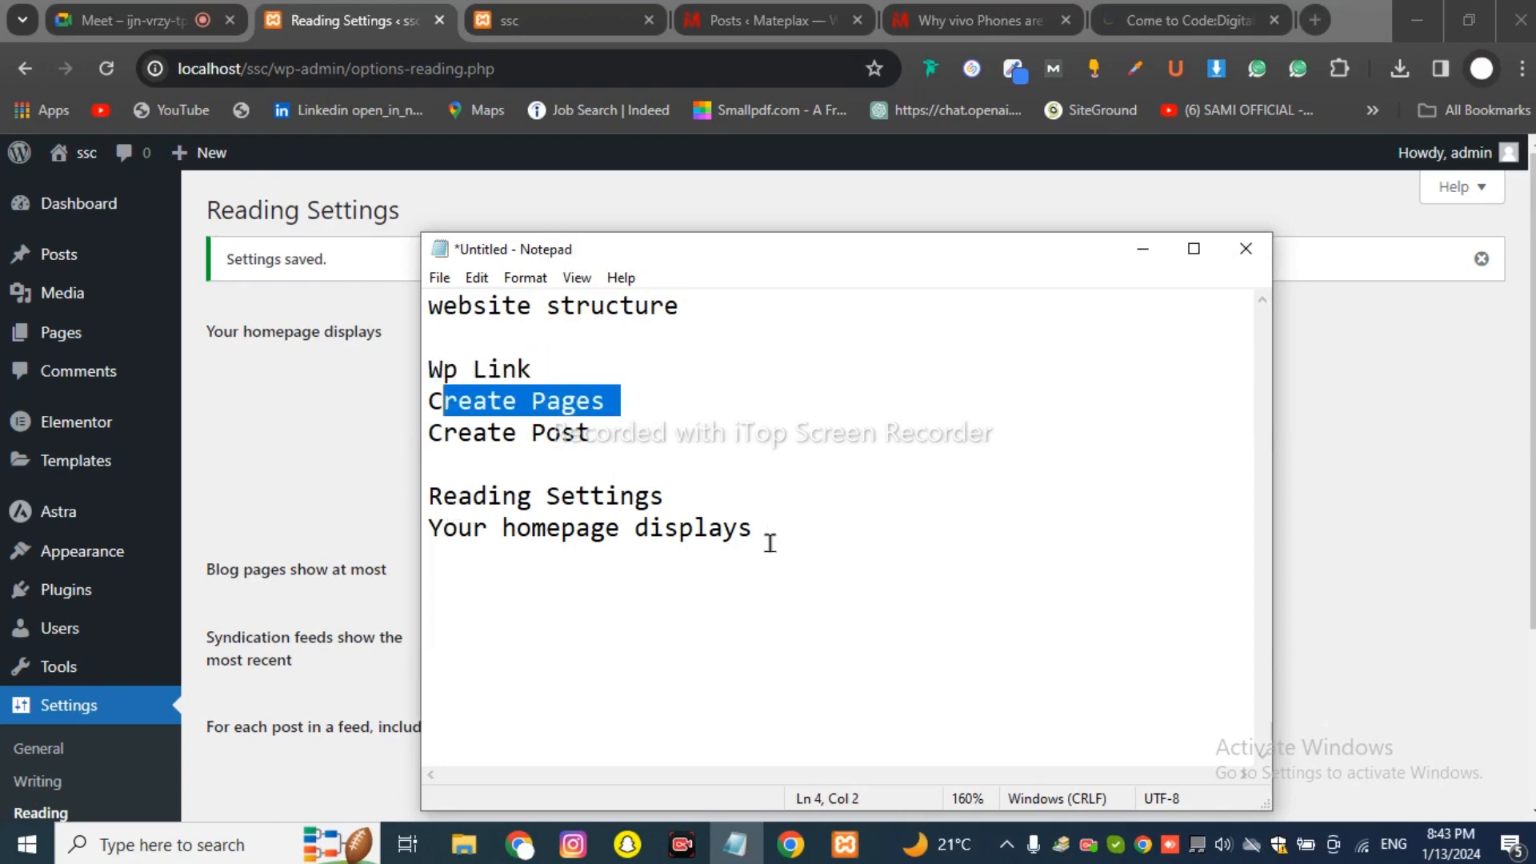
pyautogui.moveTo(771, 543); pyautogui.dragTo(425, 502)
pyautogui.click(477, 554)
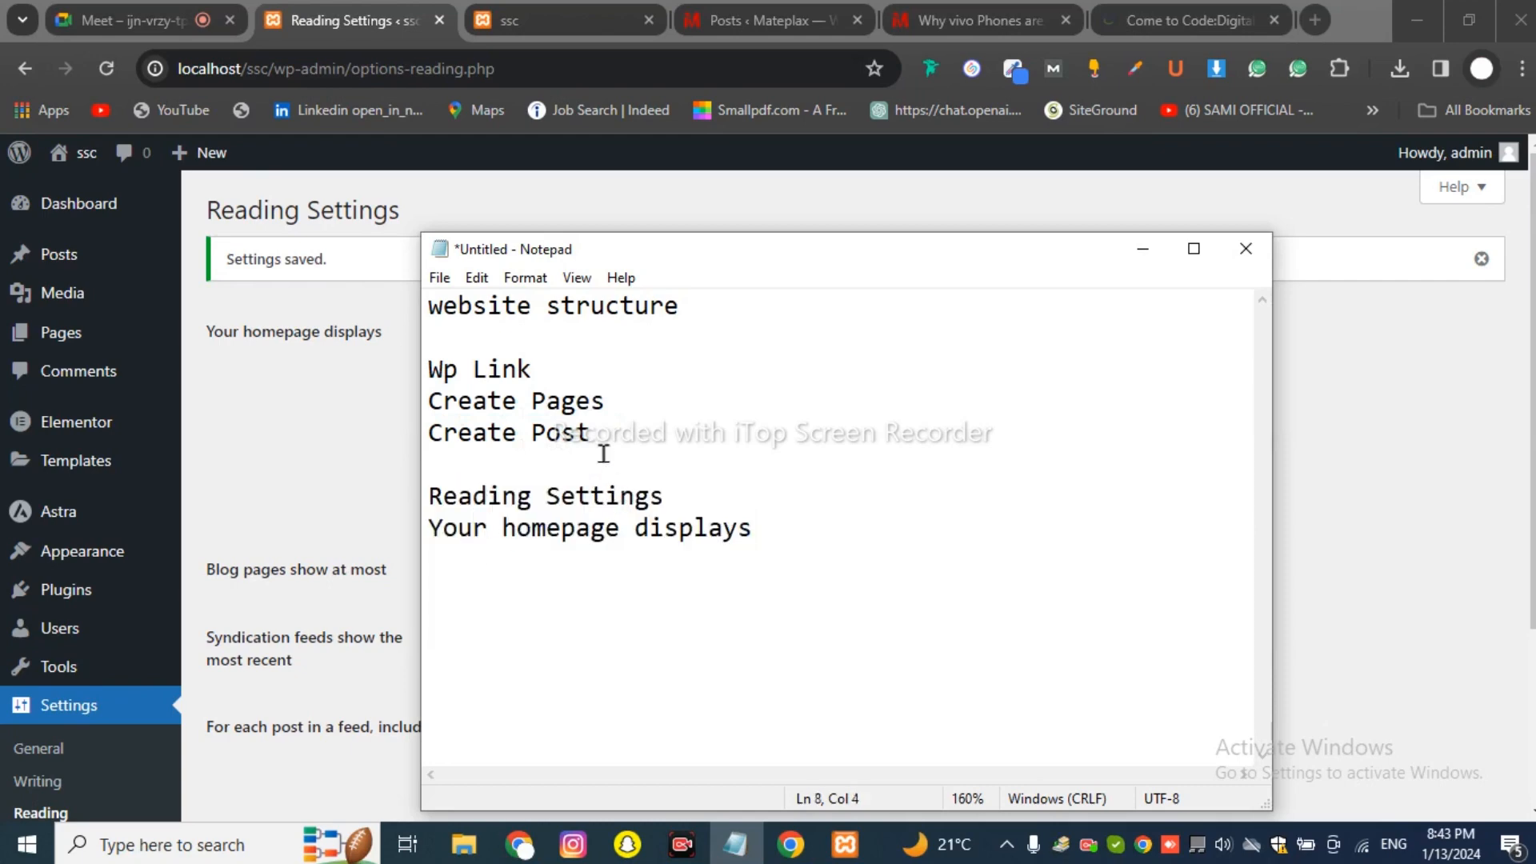
pyautogui.moveTo(609, 441); pyautogui.dragTo(375, 450)
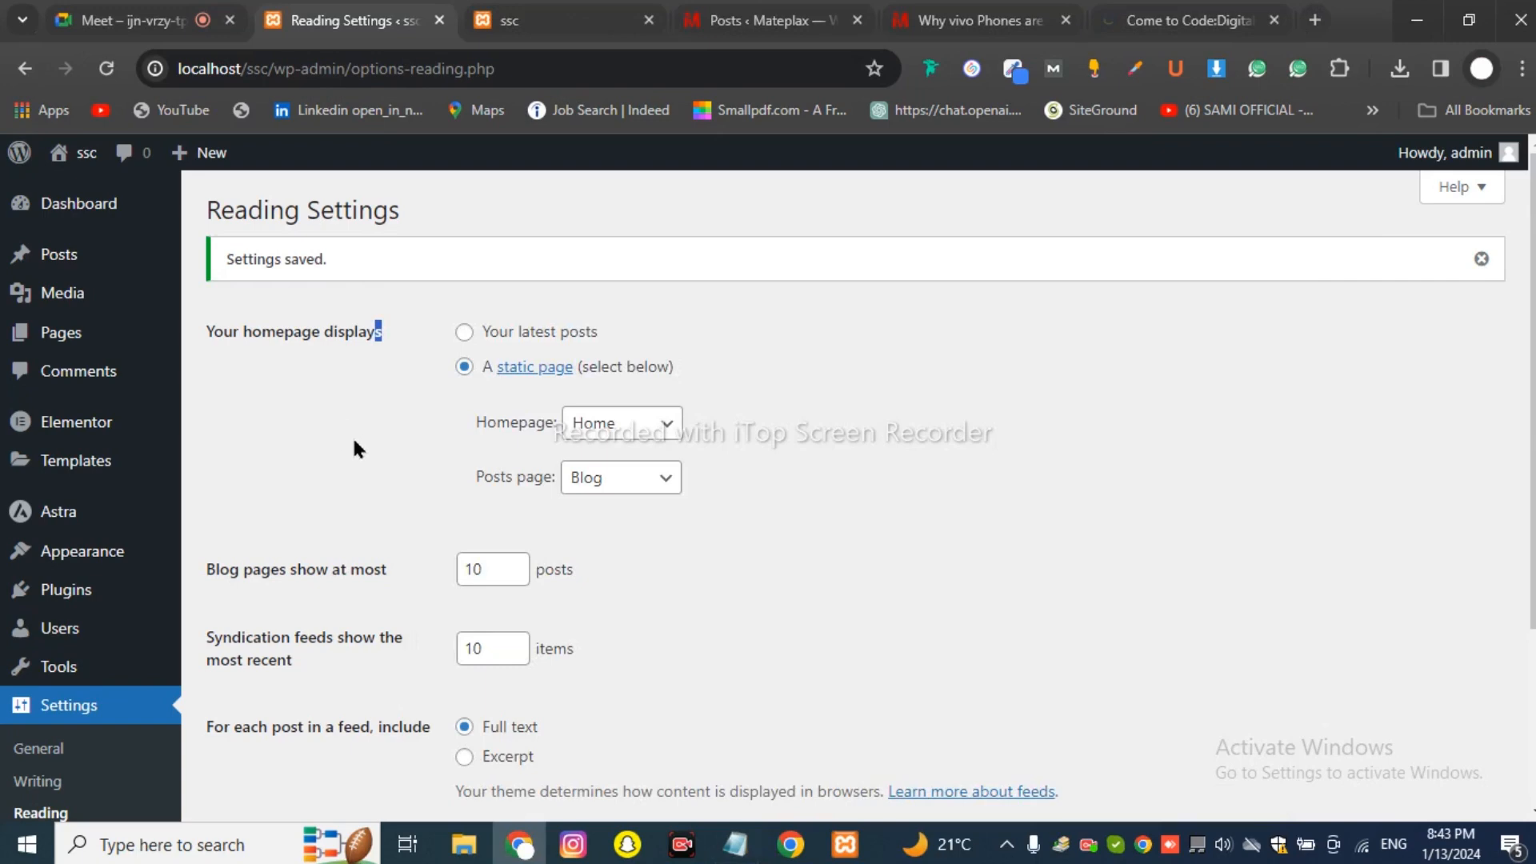
# Open the admin list of All Posts.
pyautogui.scroll(-3, 285, 480)
pyautogui.scroll(3, 285, 488)
pyautogui.moveTo(60, 258)
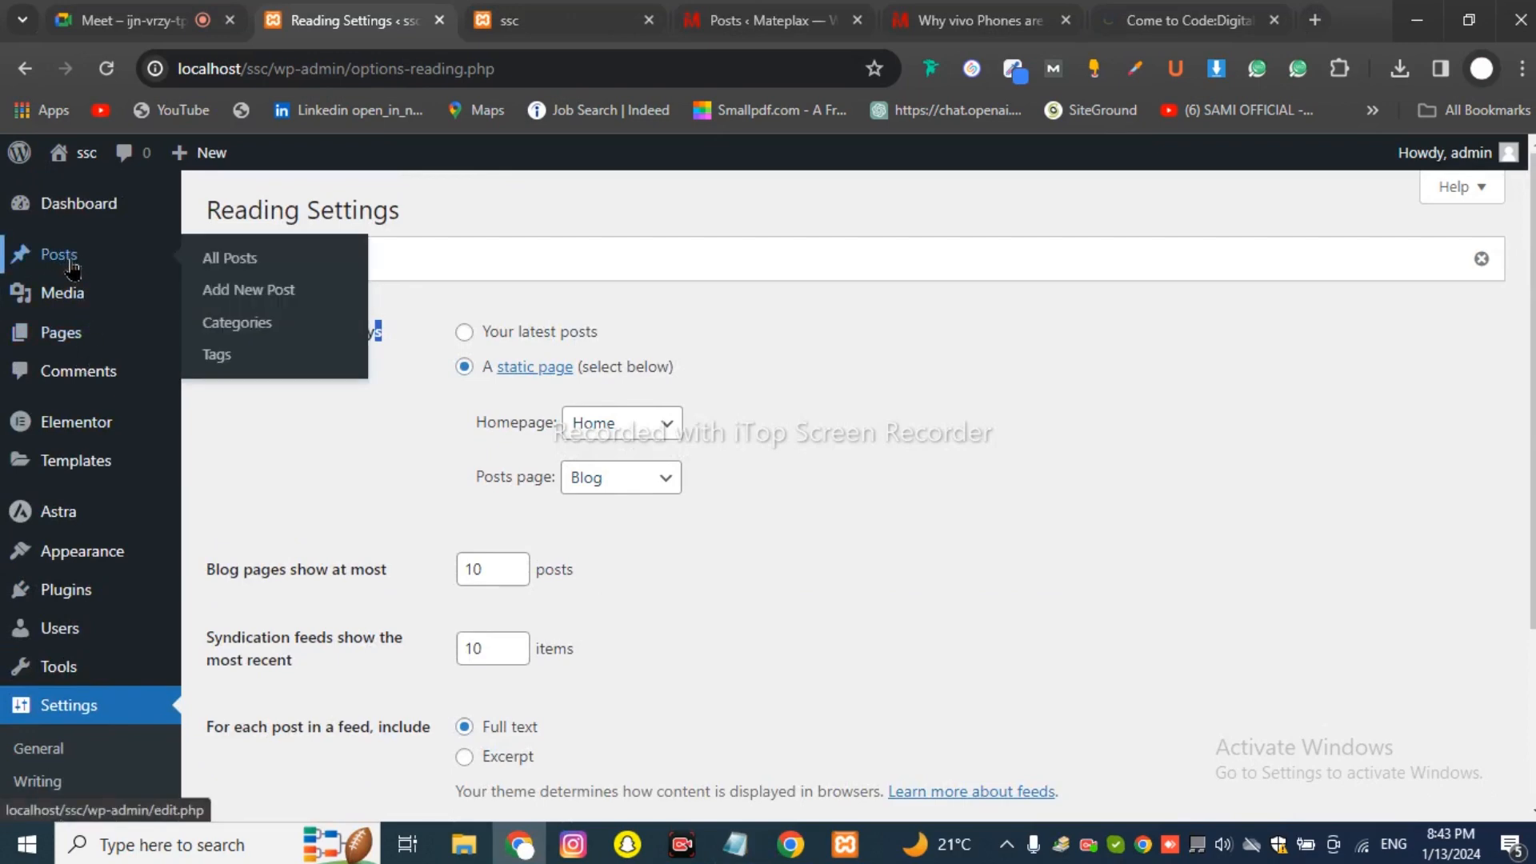
pyautogui.click(240, 276)
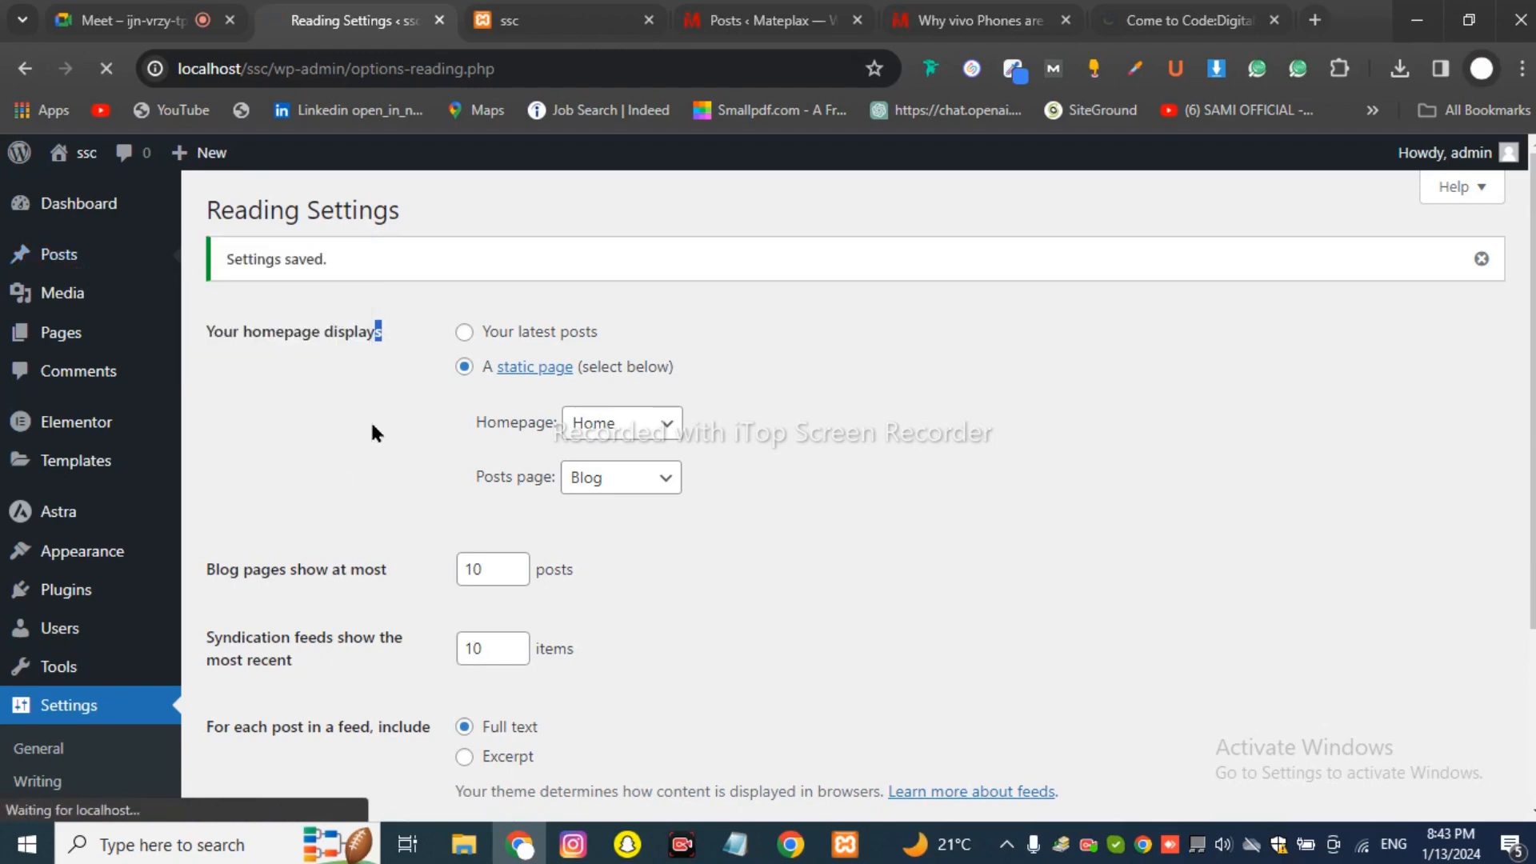
# Reload the ssc site front page to check the Blog page, then return to the posts list.
pyautogui.click(512, 20)
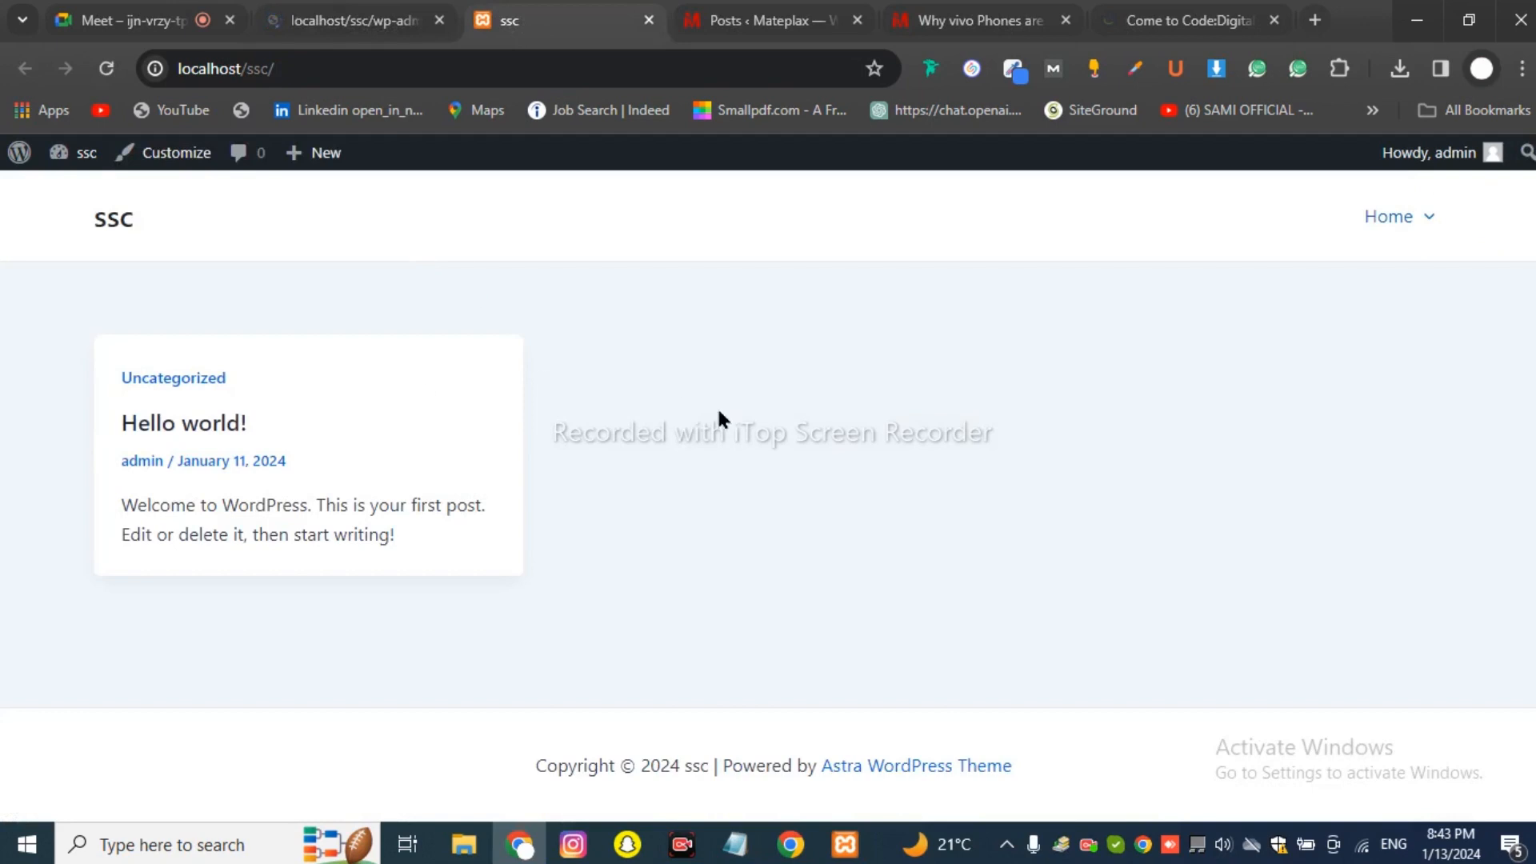
pyautogui.click(112, 70)
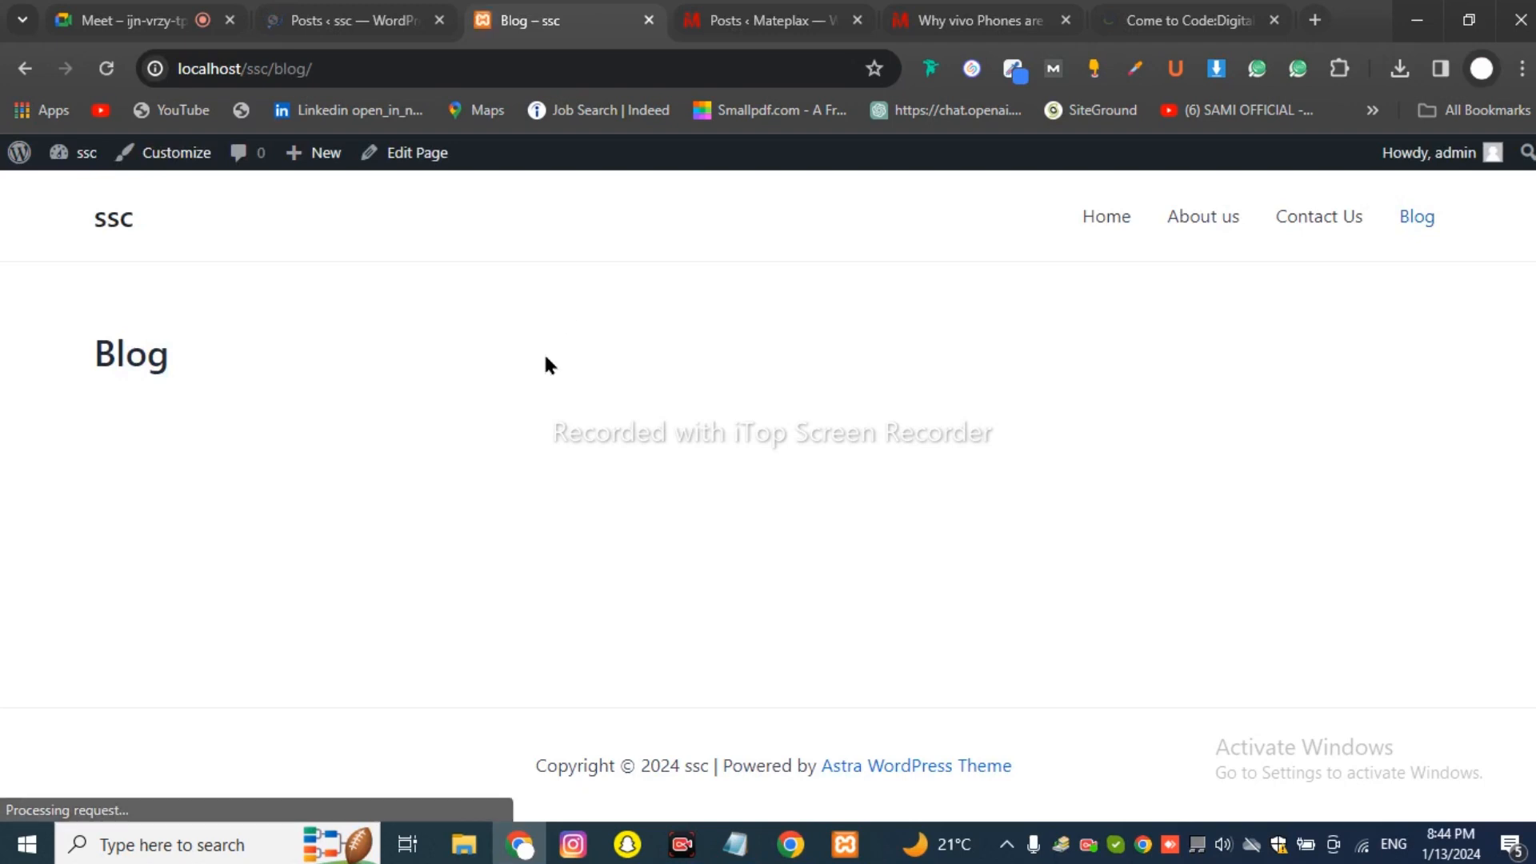
pyautogui.click(352, 20)
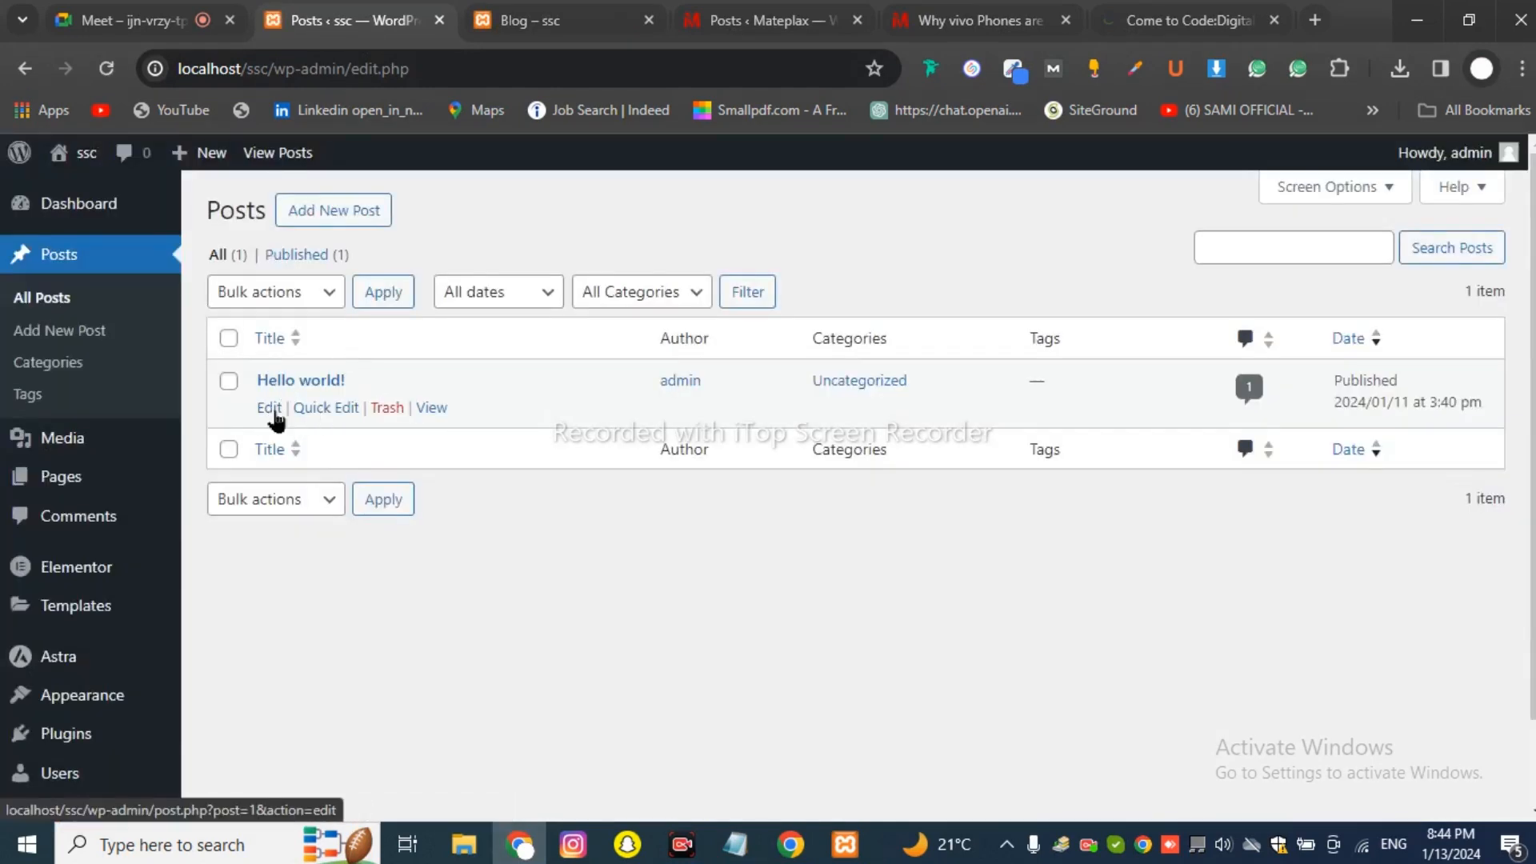
# Trash the Hello world! post and start a blank new post.
pyautogui.click(377, 413)
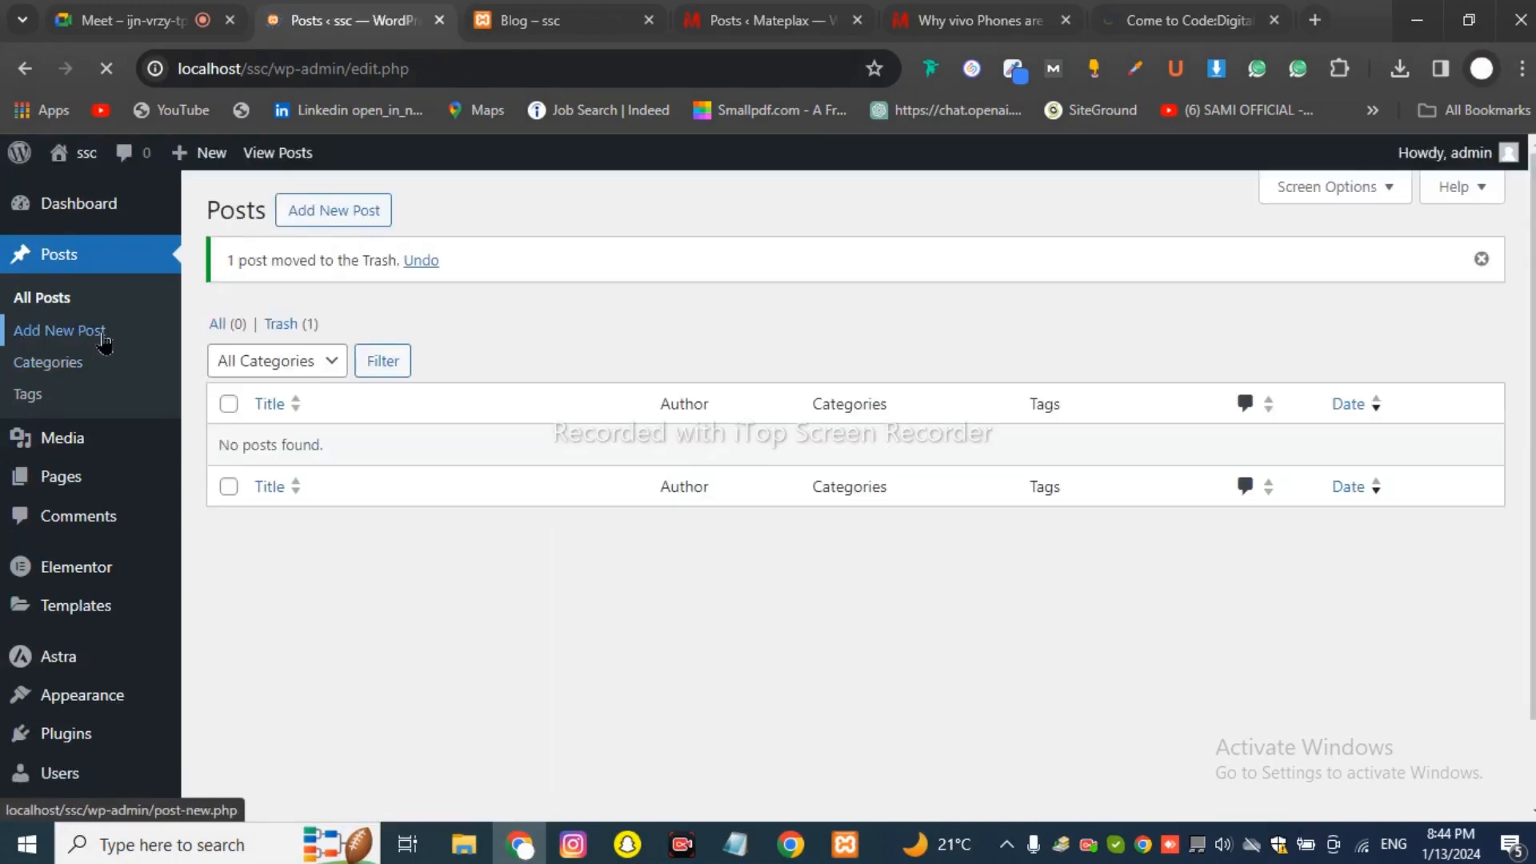
pyautogui.click(328, 217)
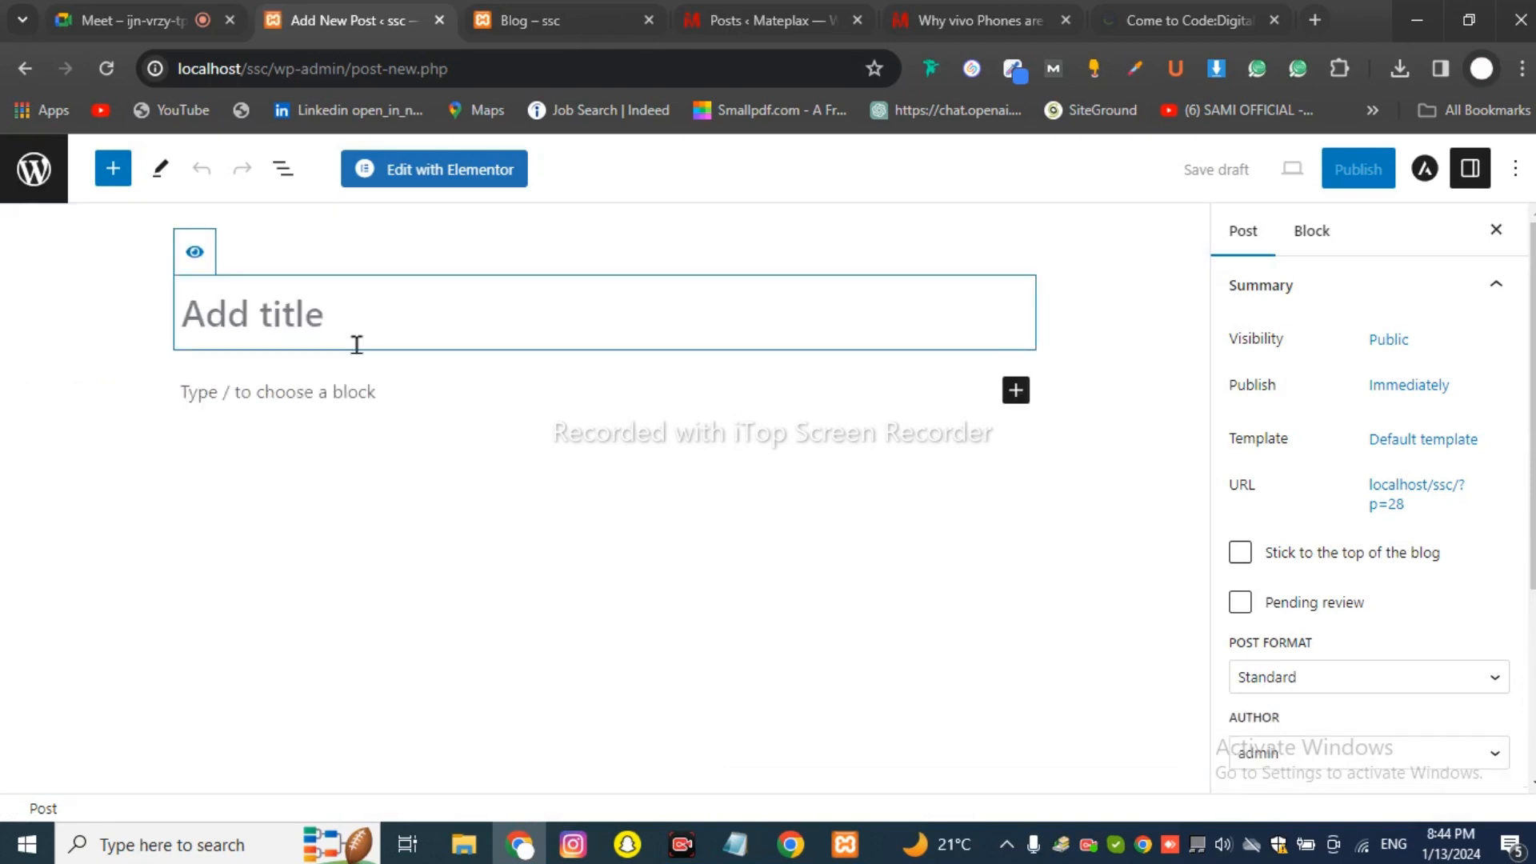
# Title the new post 'How to earn money from wordpress'.
pyautogui.write('How t')
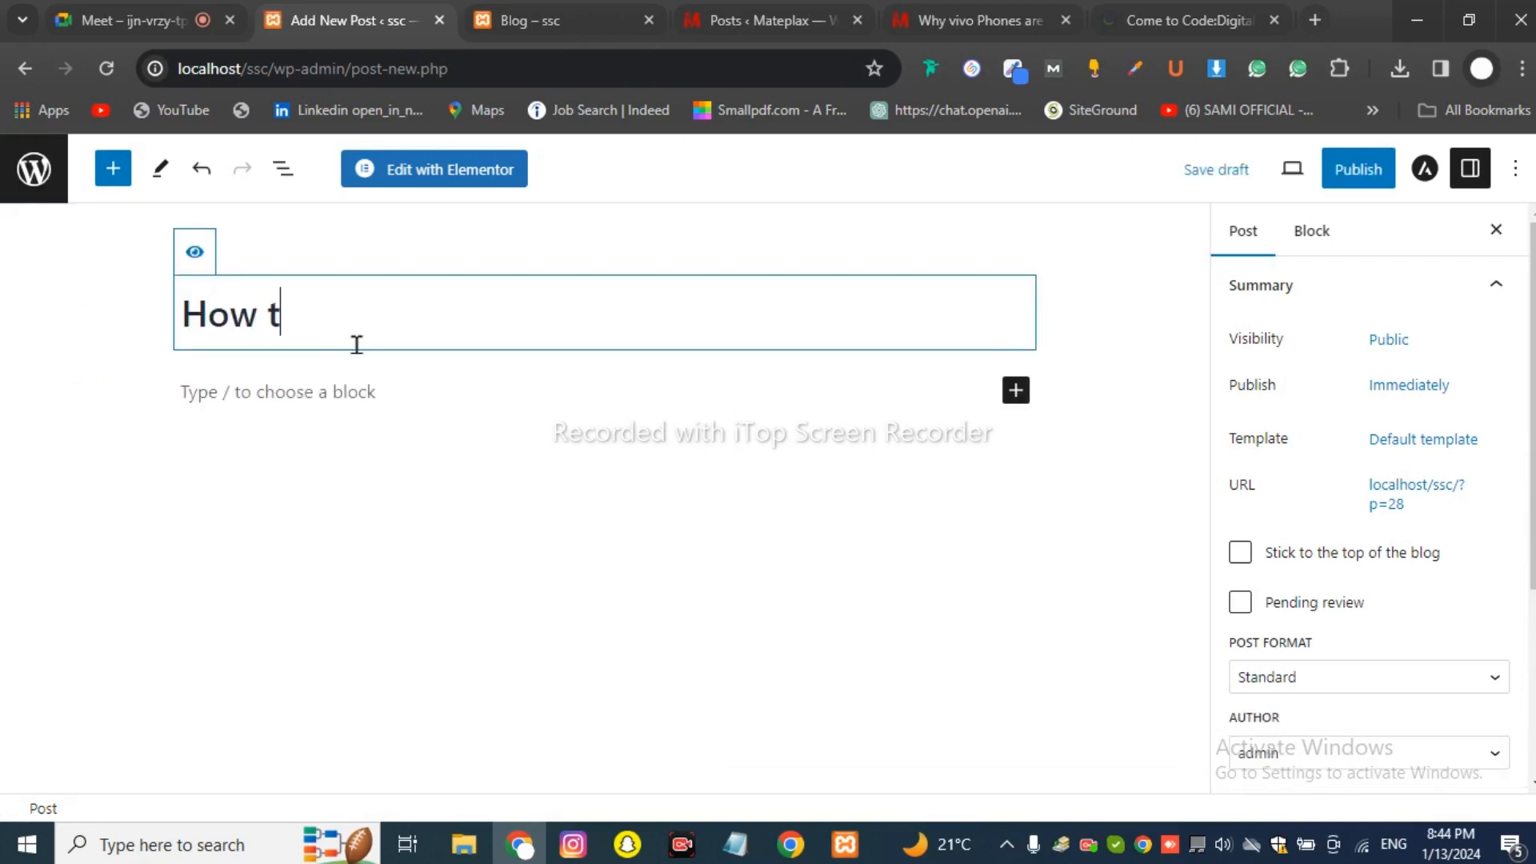
pyautogui.write('o earn mone')
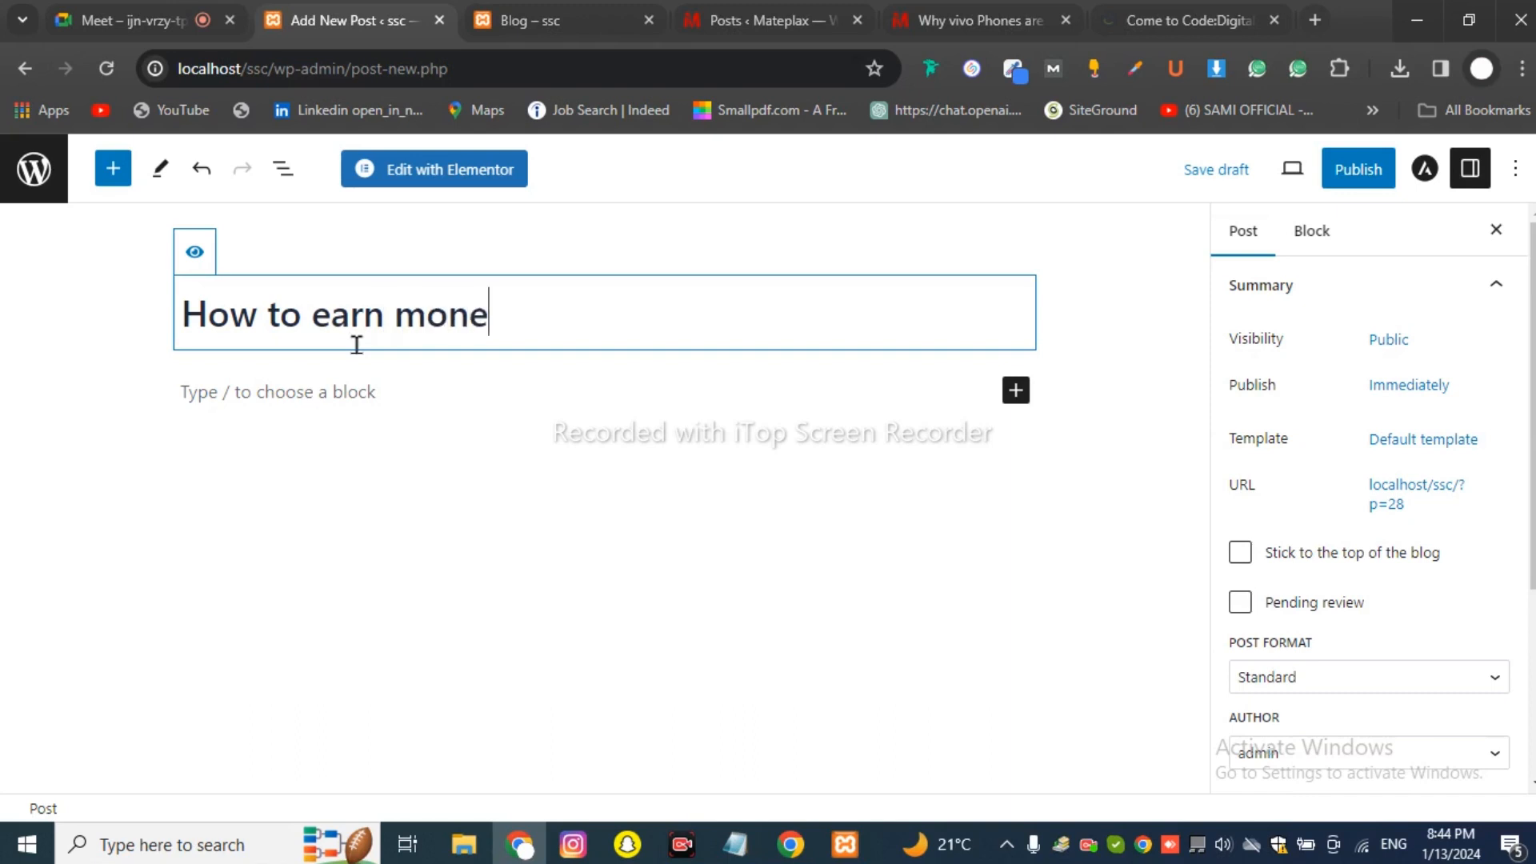
pyautogui.write('y fro')
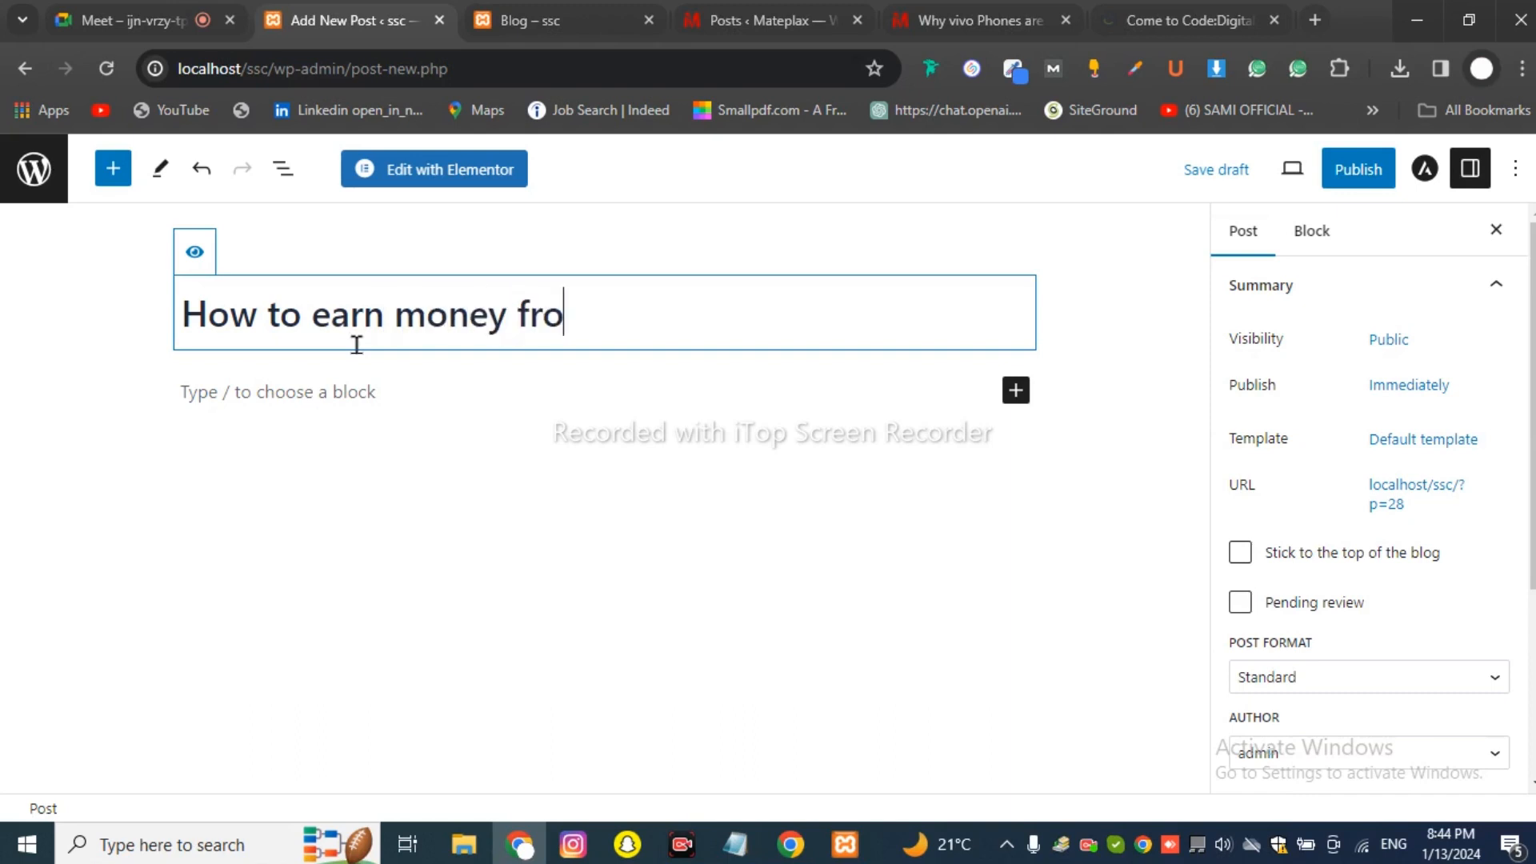
pyautogui.write('m wo')
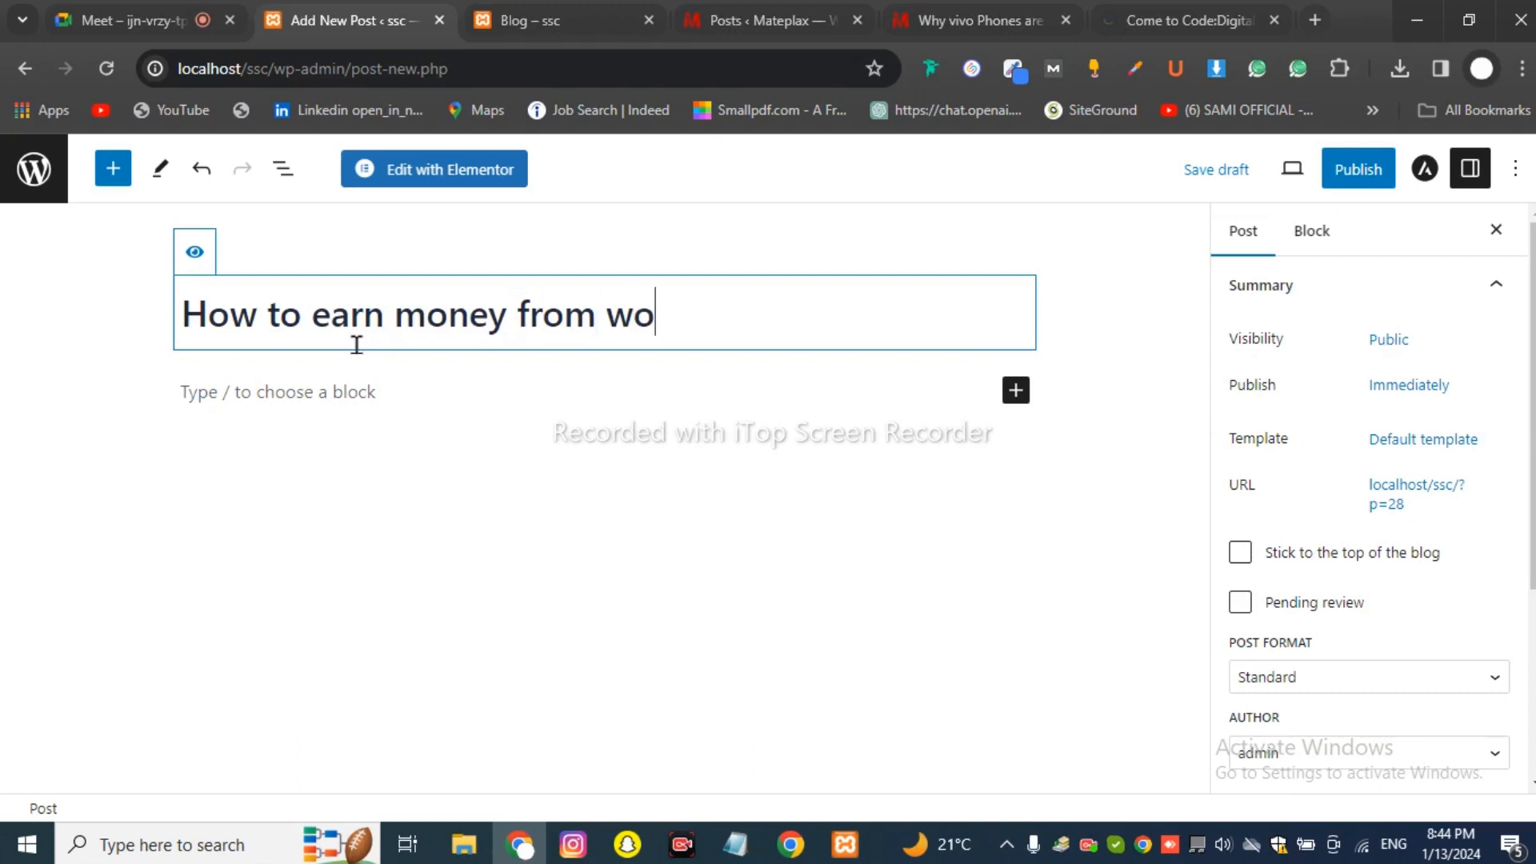
pyautogui.write('rdpress')
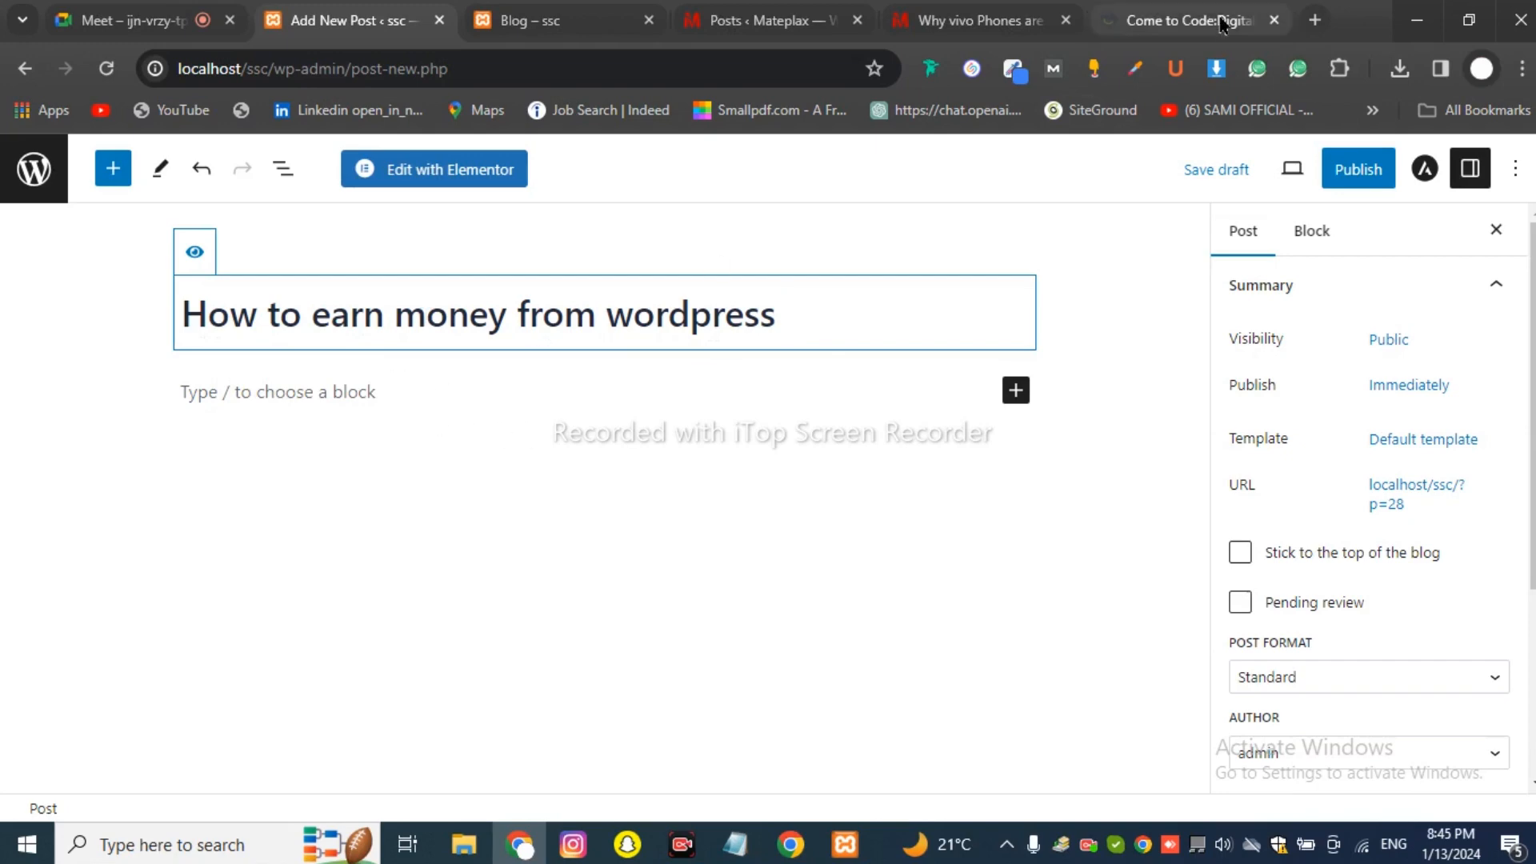
# In a new tab, try entering 'lorem ipsum' by pasting it from history into the address bar.
pyautogui.click(1314, 20)
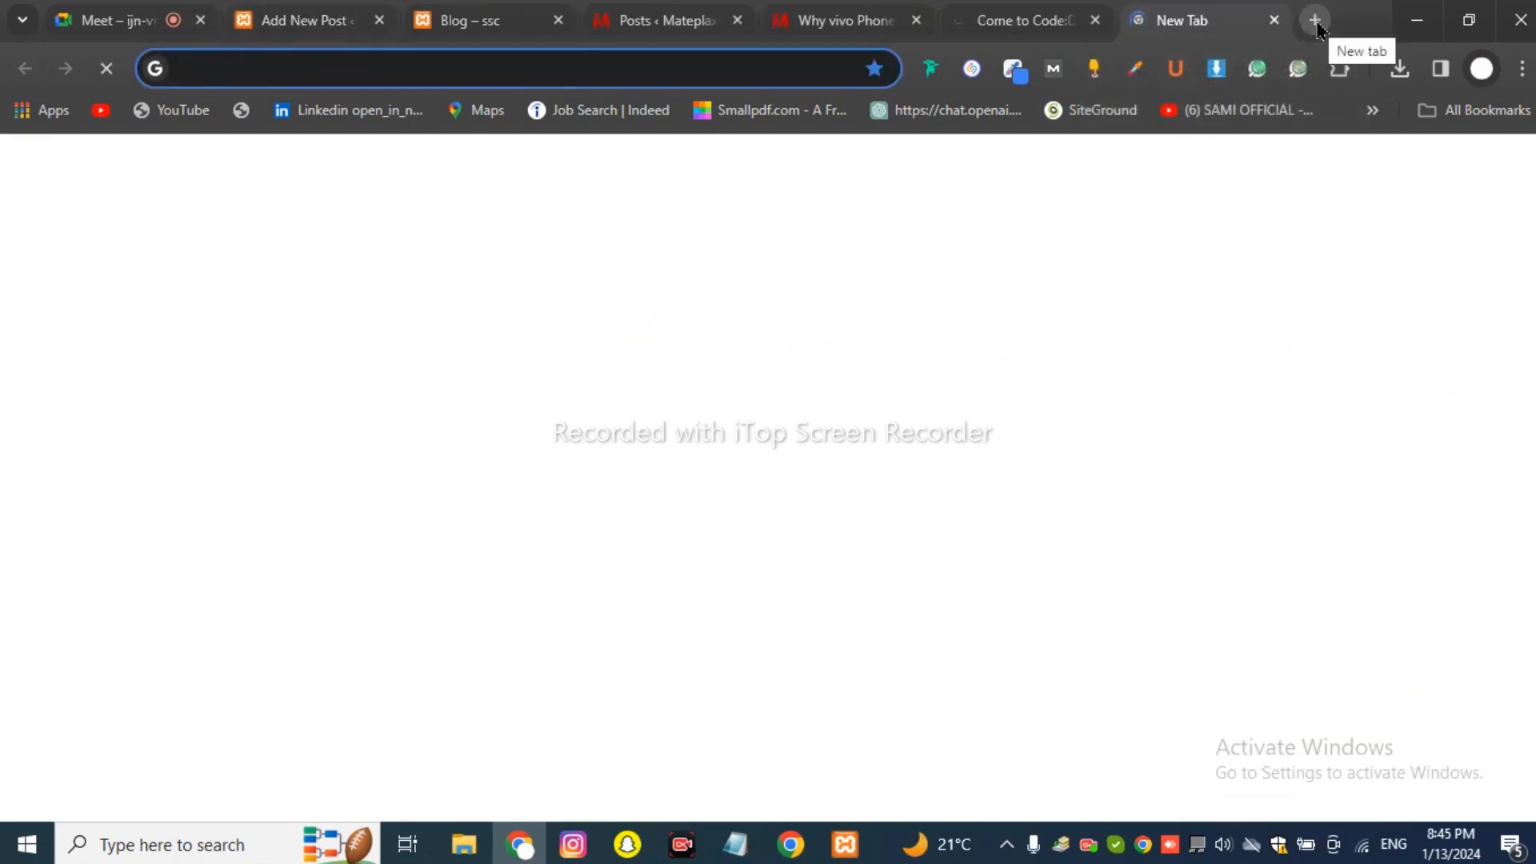
pyautogui.write('lore')
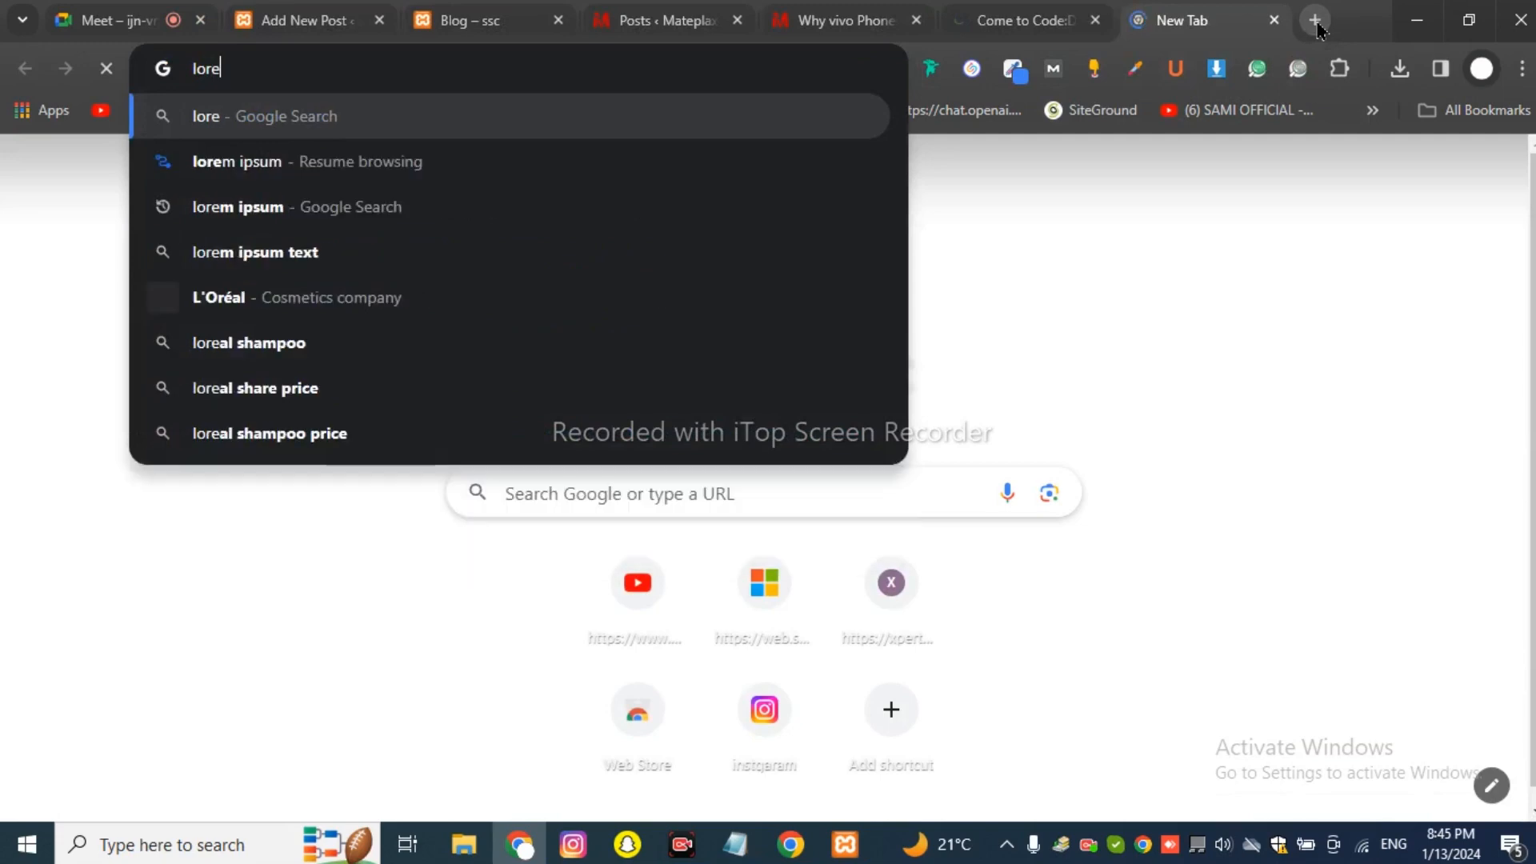
pyautogui.press('Down')
pyautogui.press('Return')
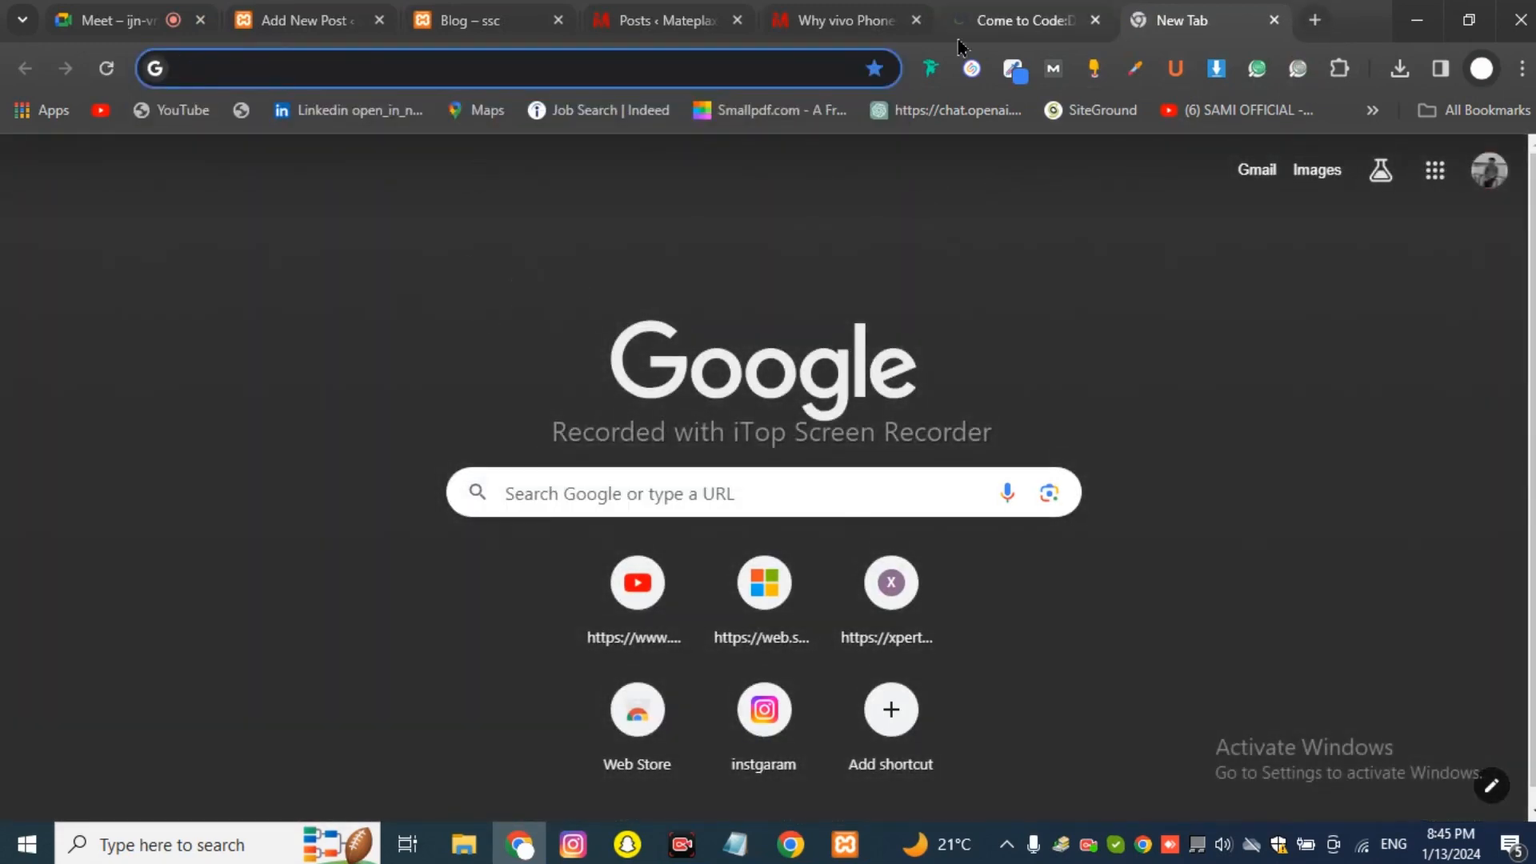
pyautogui.click(755, 78)
pyautogui.write('lorem ipsum')
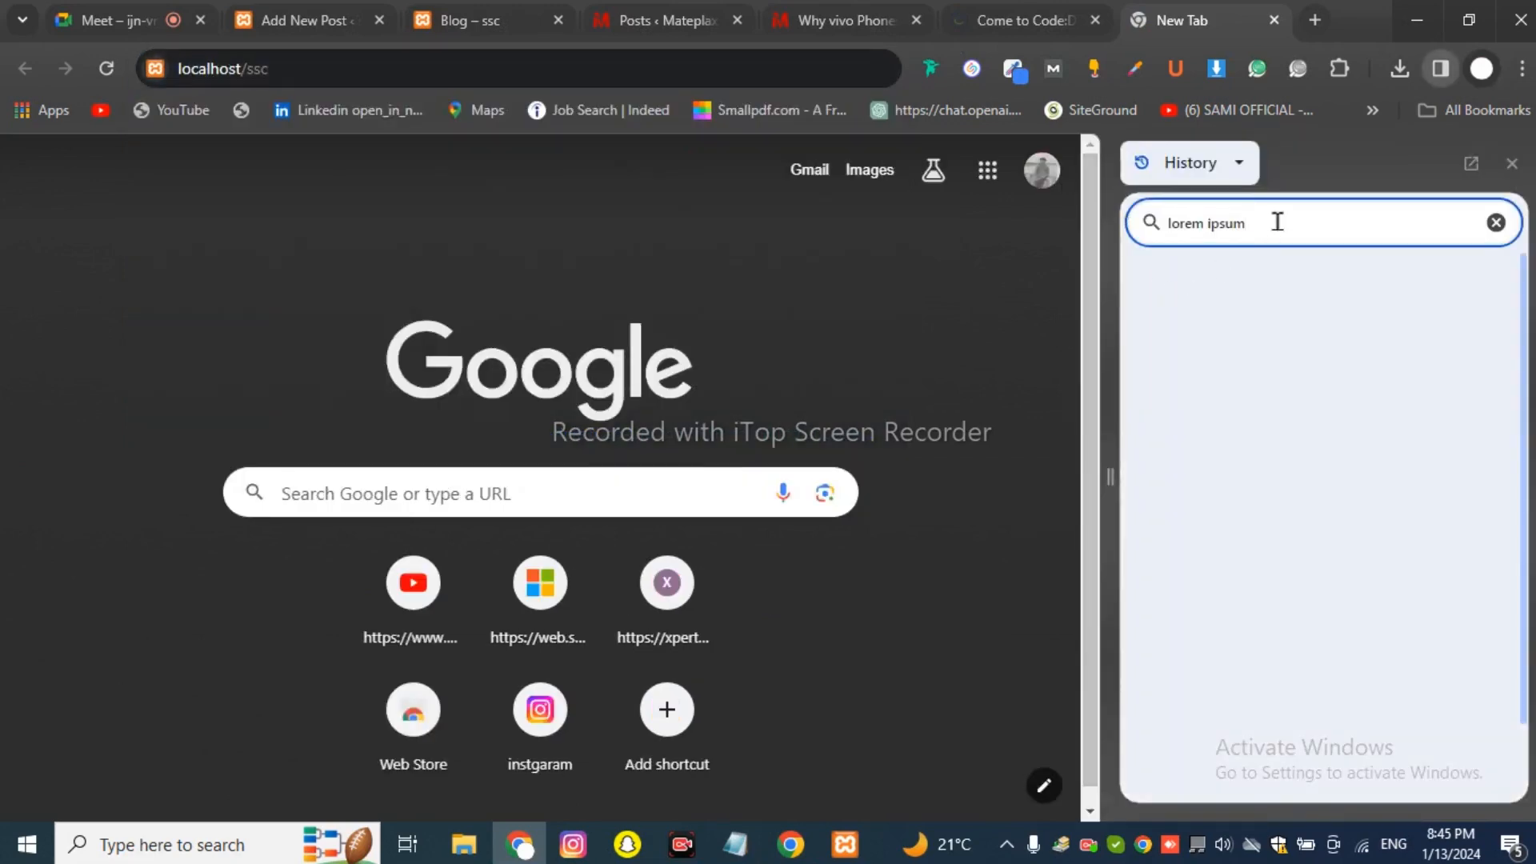
pyautogui.moveTo(1249, 227); pyautogui.dragTo(1170, 225)
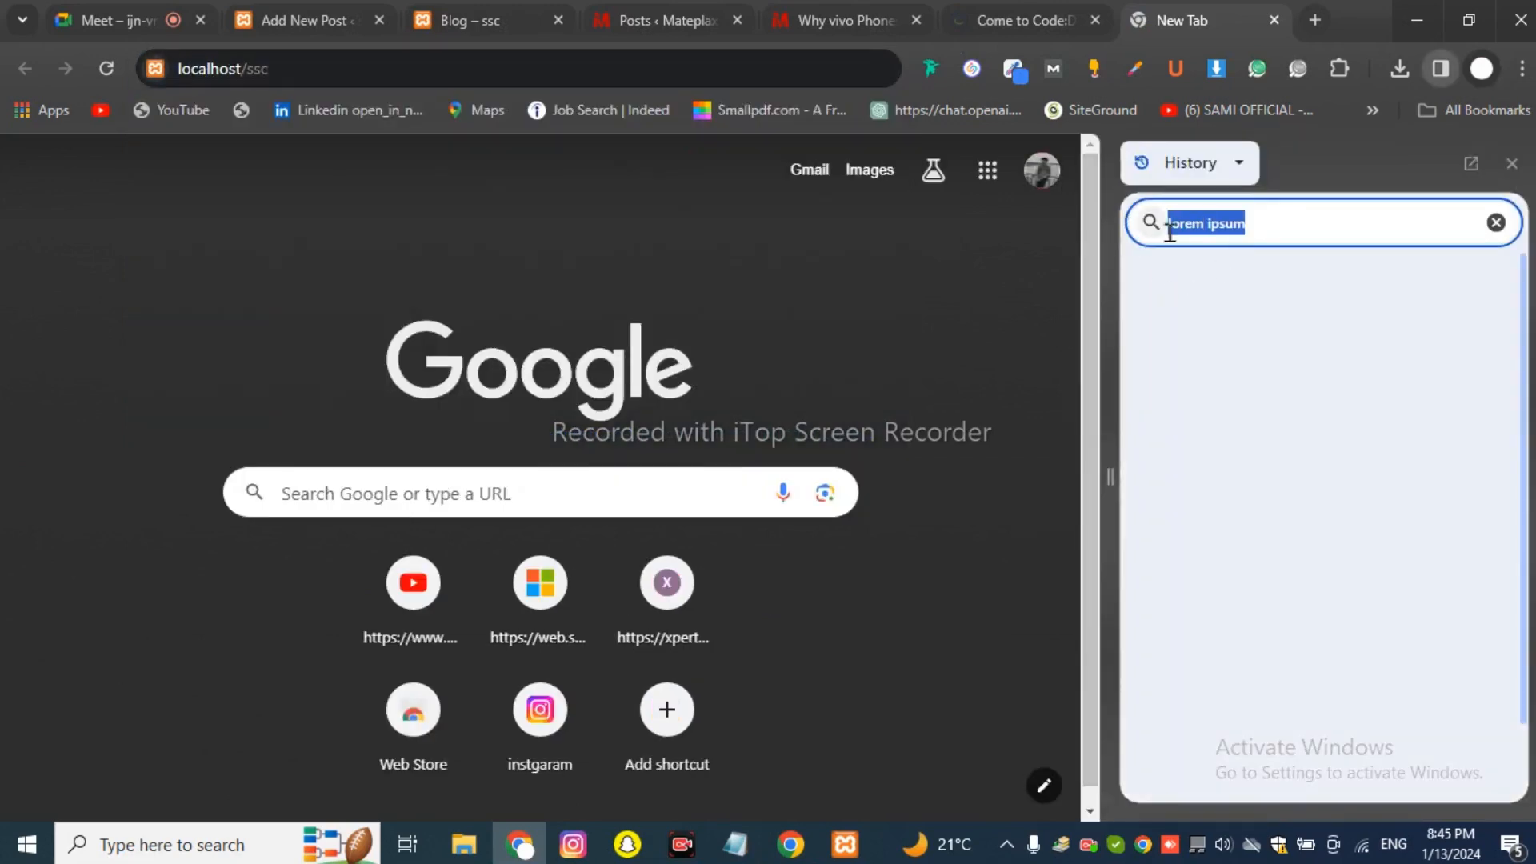
pyautogui.rightClick(1186, 234)
pyautogui.click(1222, 286)
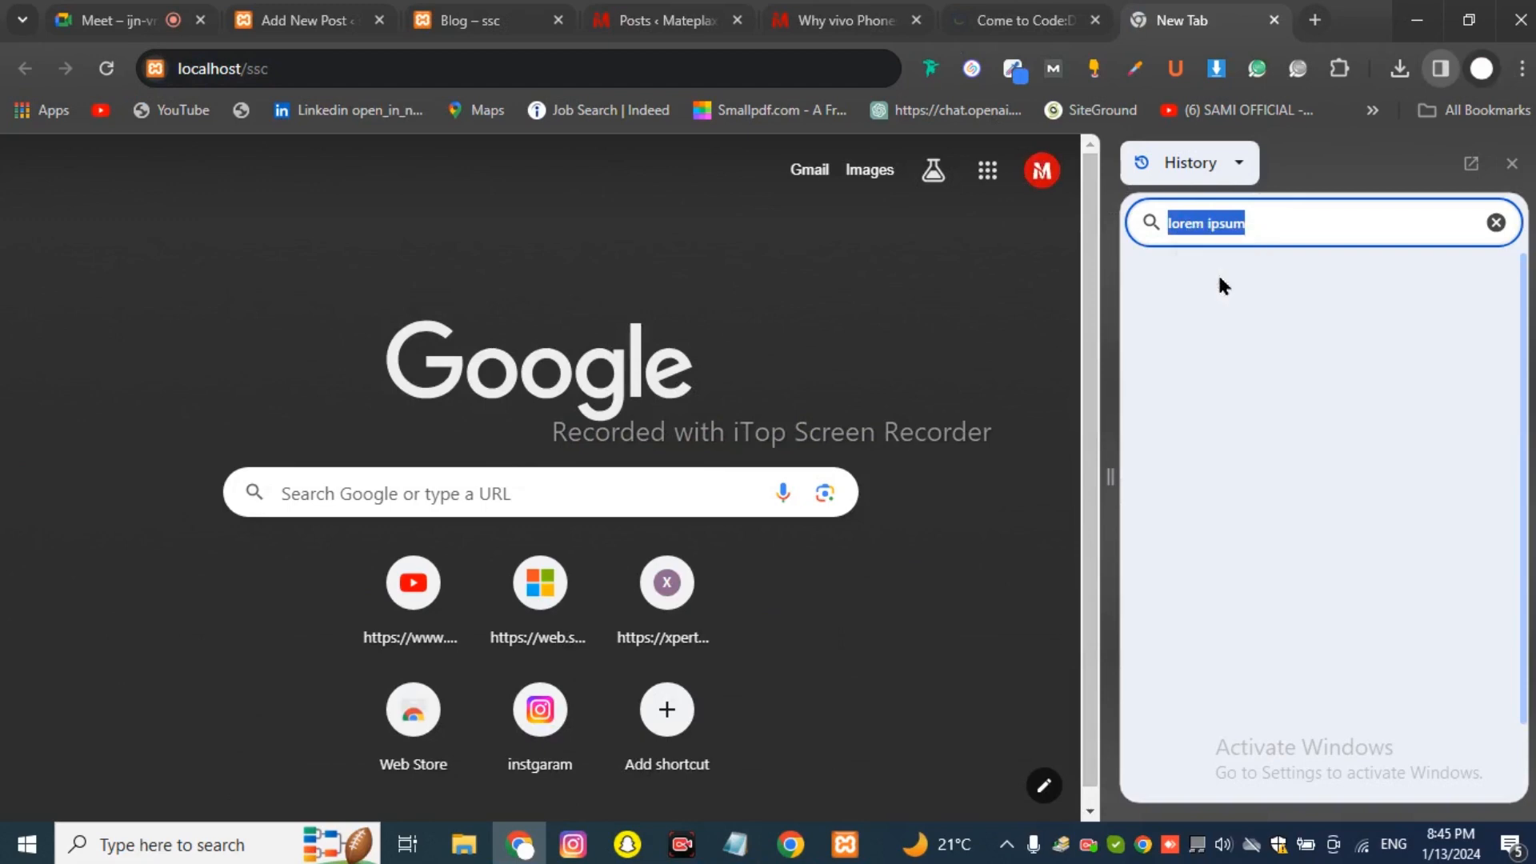
pyautogui.click(498, 80)
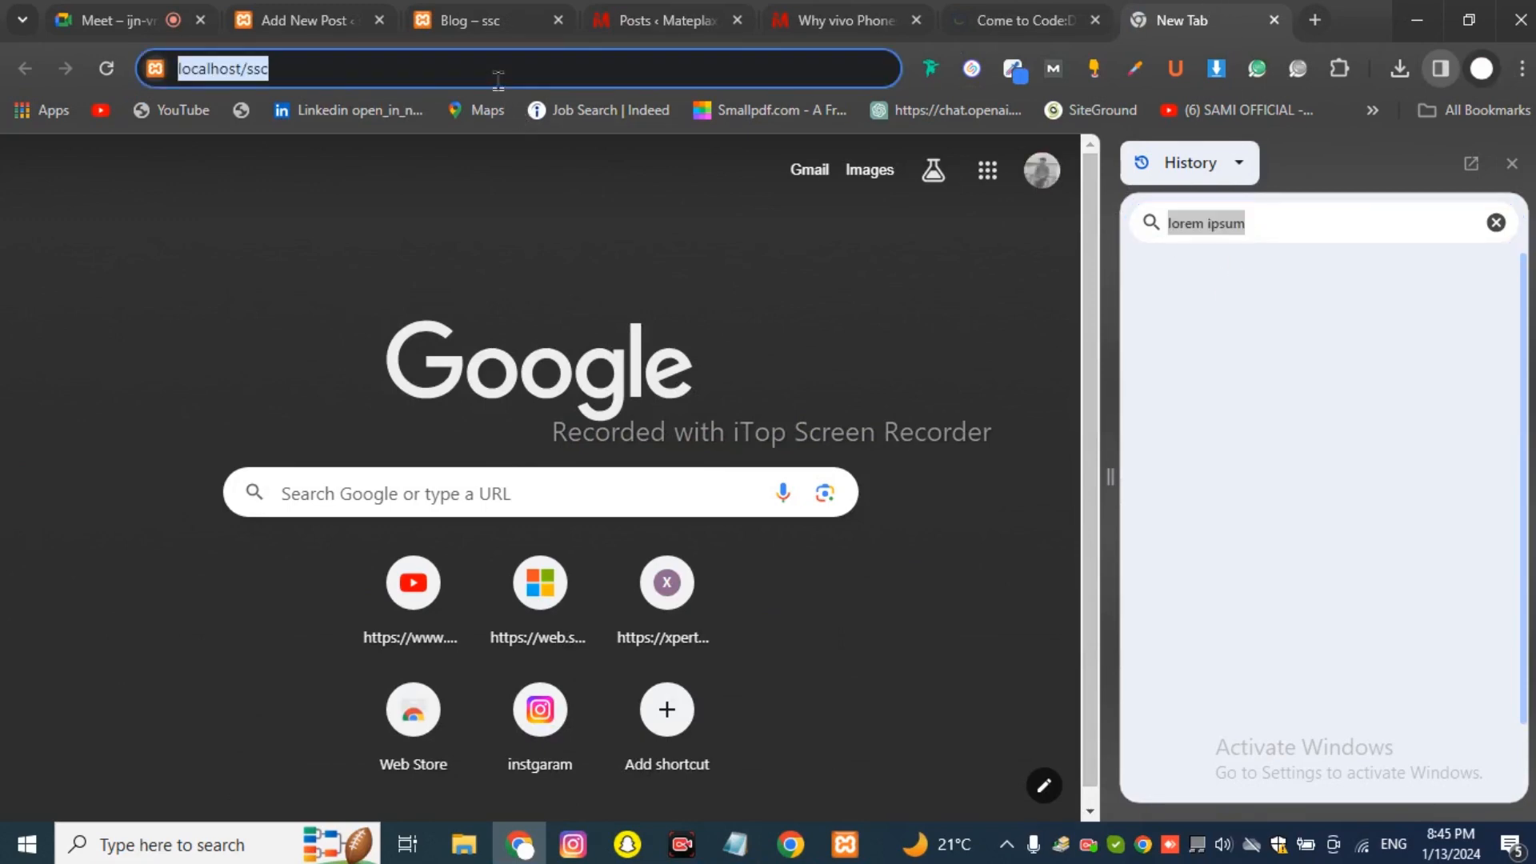
pyautogui.hotkey('ctrl', 'v')
pyautogui.press('Return')
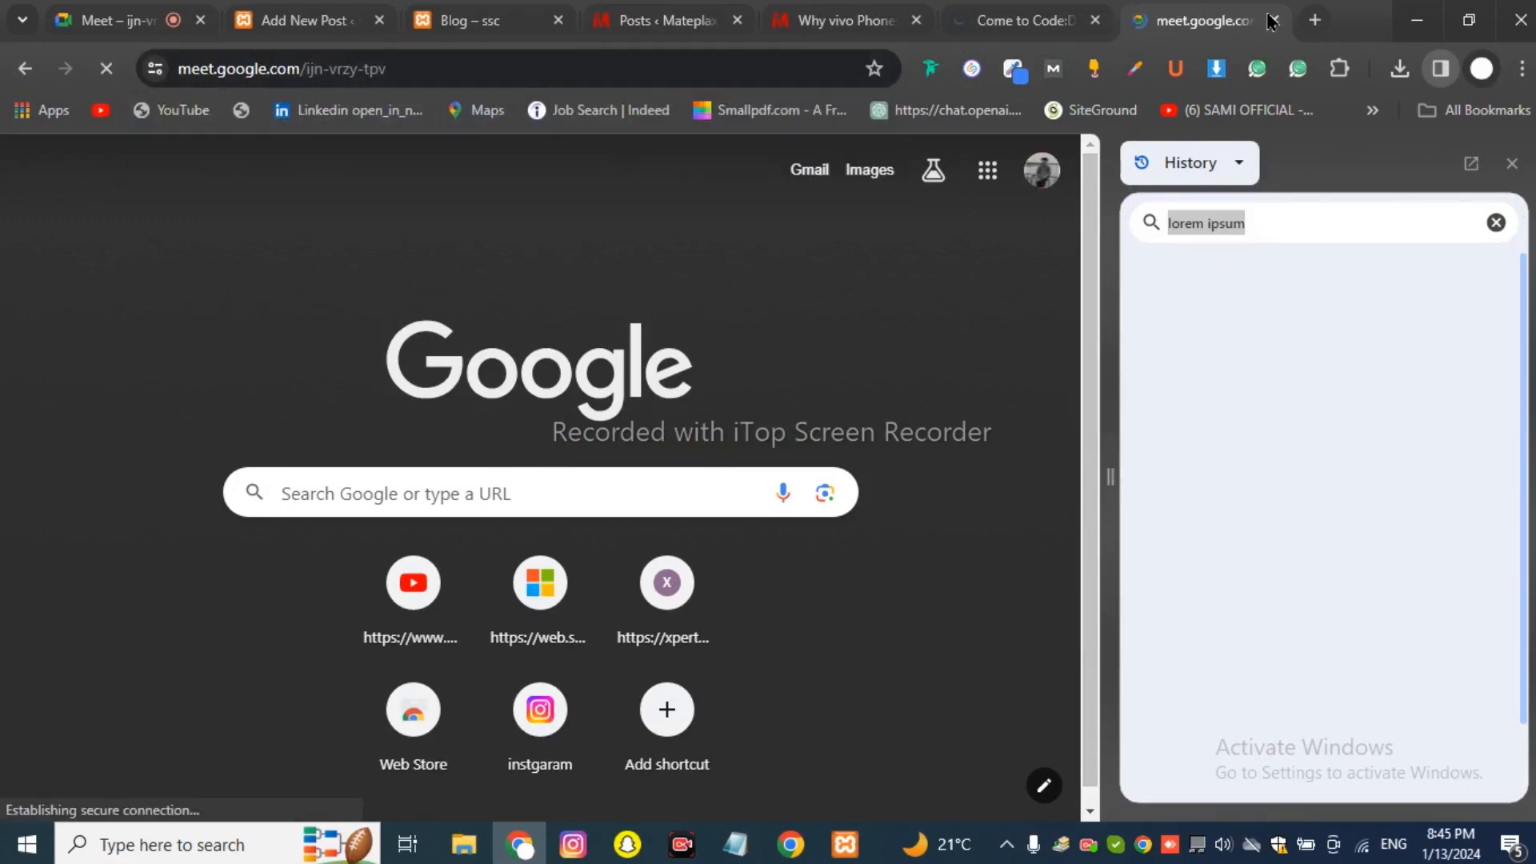
pyautogui.click(1274, 20)
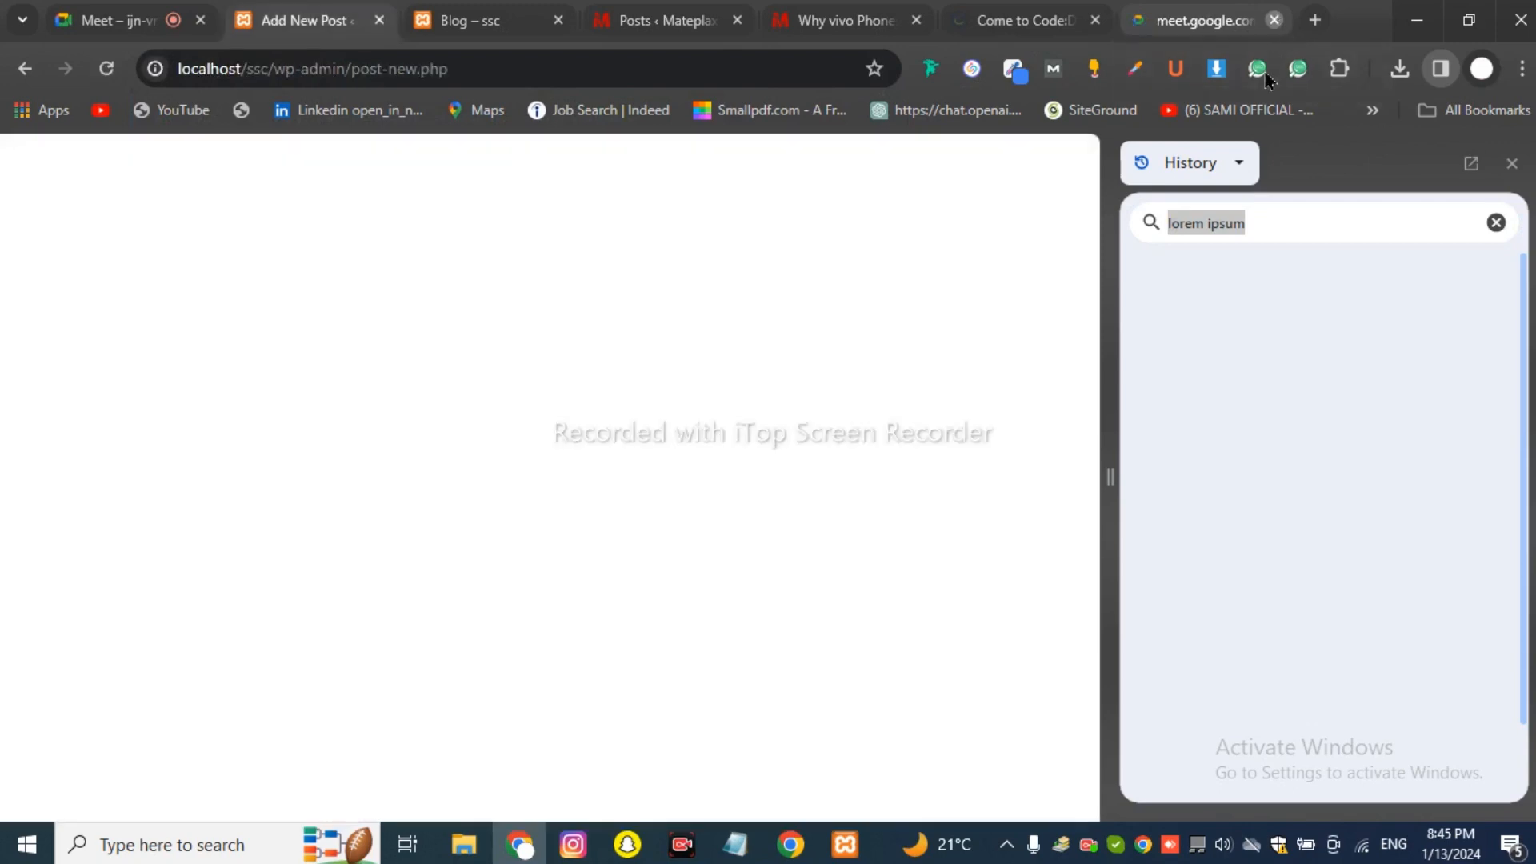
# Search Google for 'lorem ipsum' in a fresh tab and open the lipsum.com result.
pyautogui.click(1314, 20)
pyautogui.write('lore')
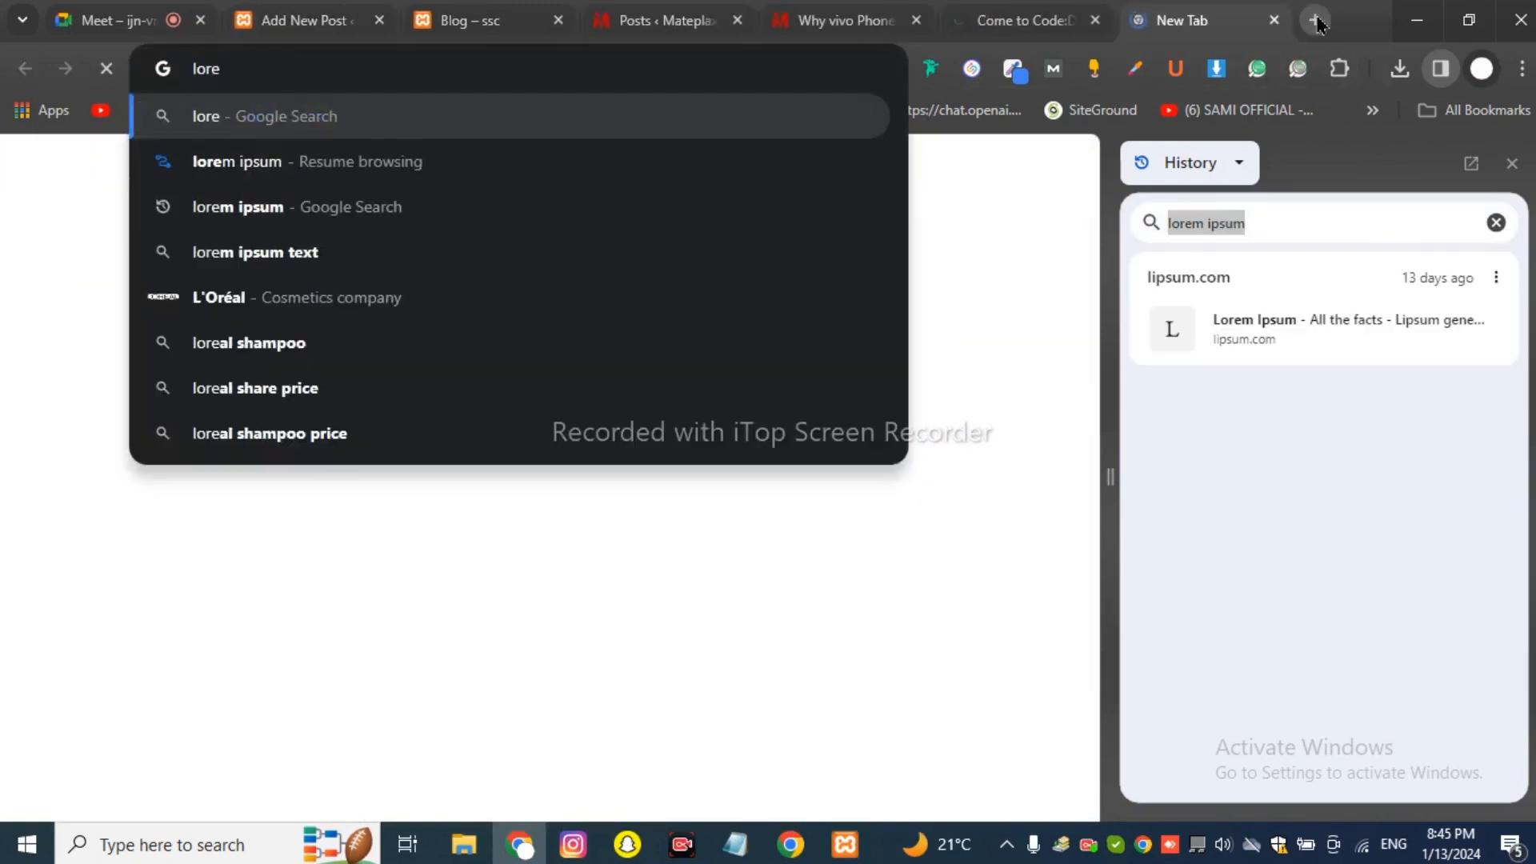
pyautogui.press('Down')
pyautogui.press('Down')
pyautogui.press('Return')
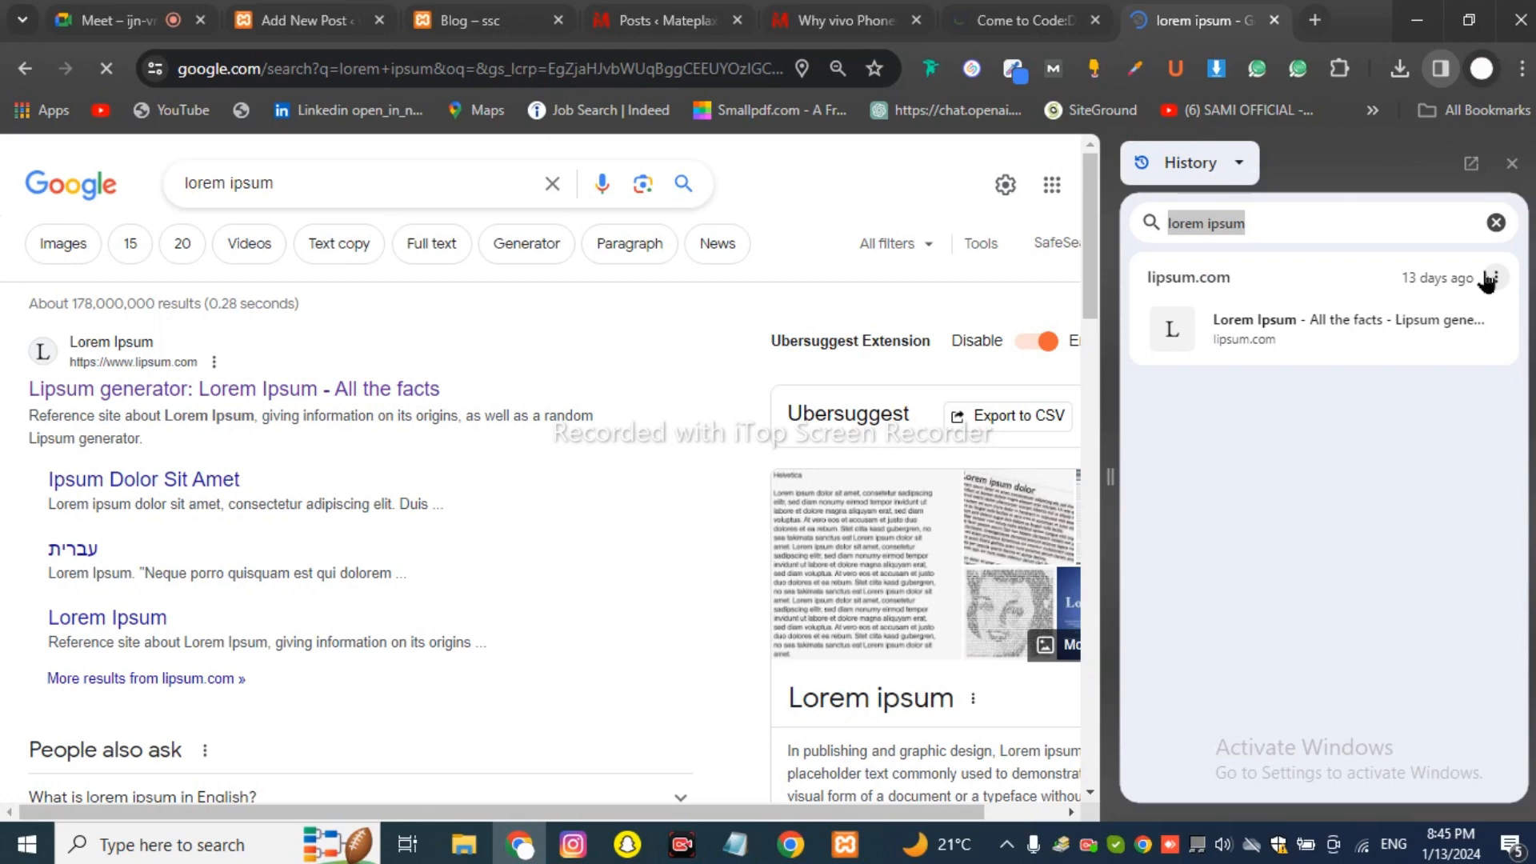
pyautogui.press('BackSpace')
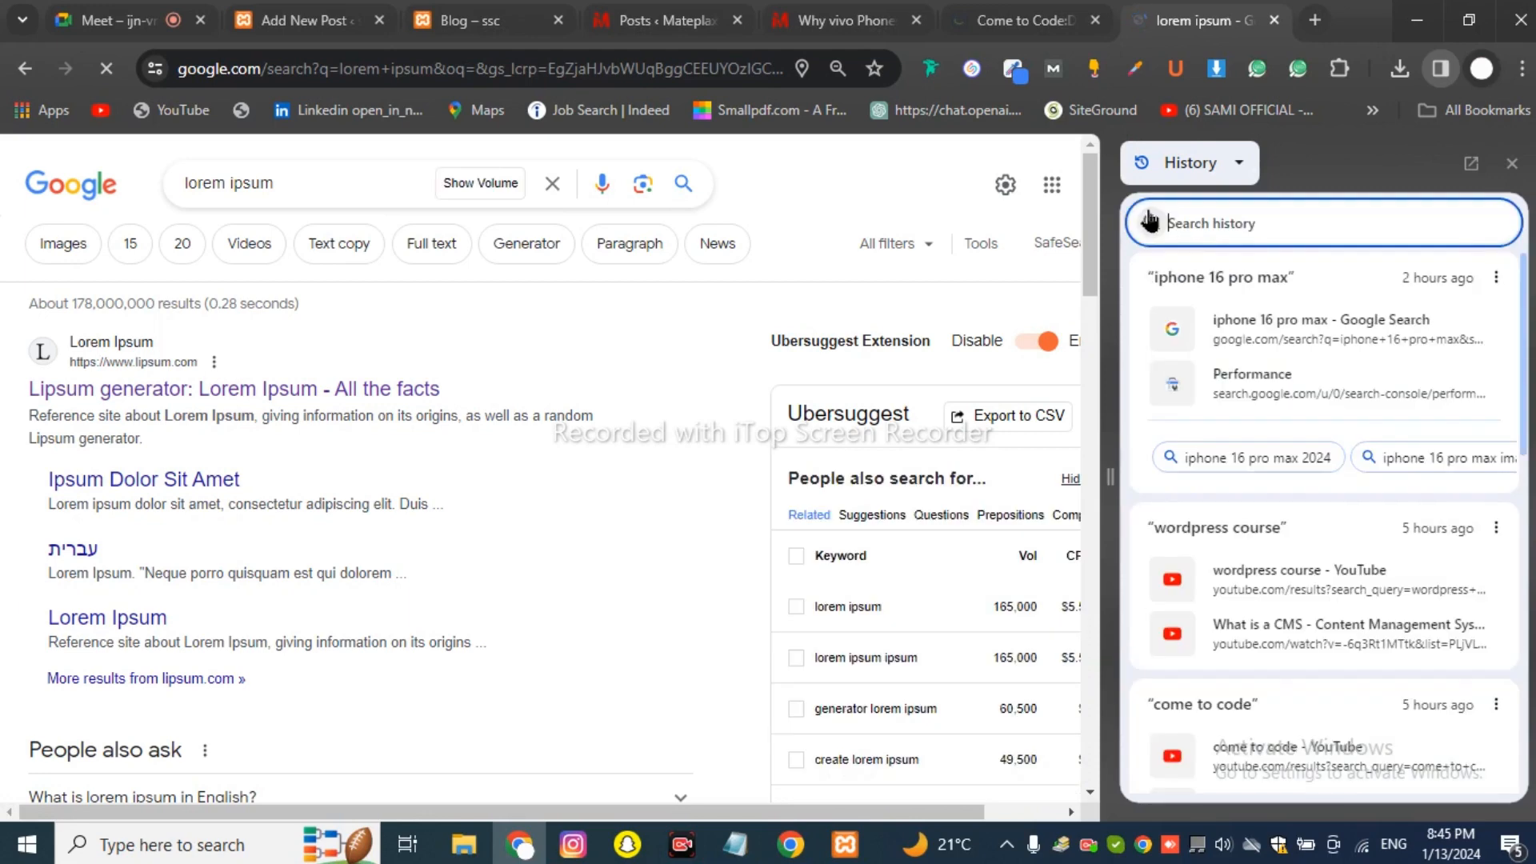
pyautogui.click(381, 400)
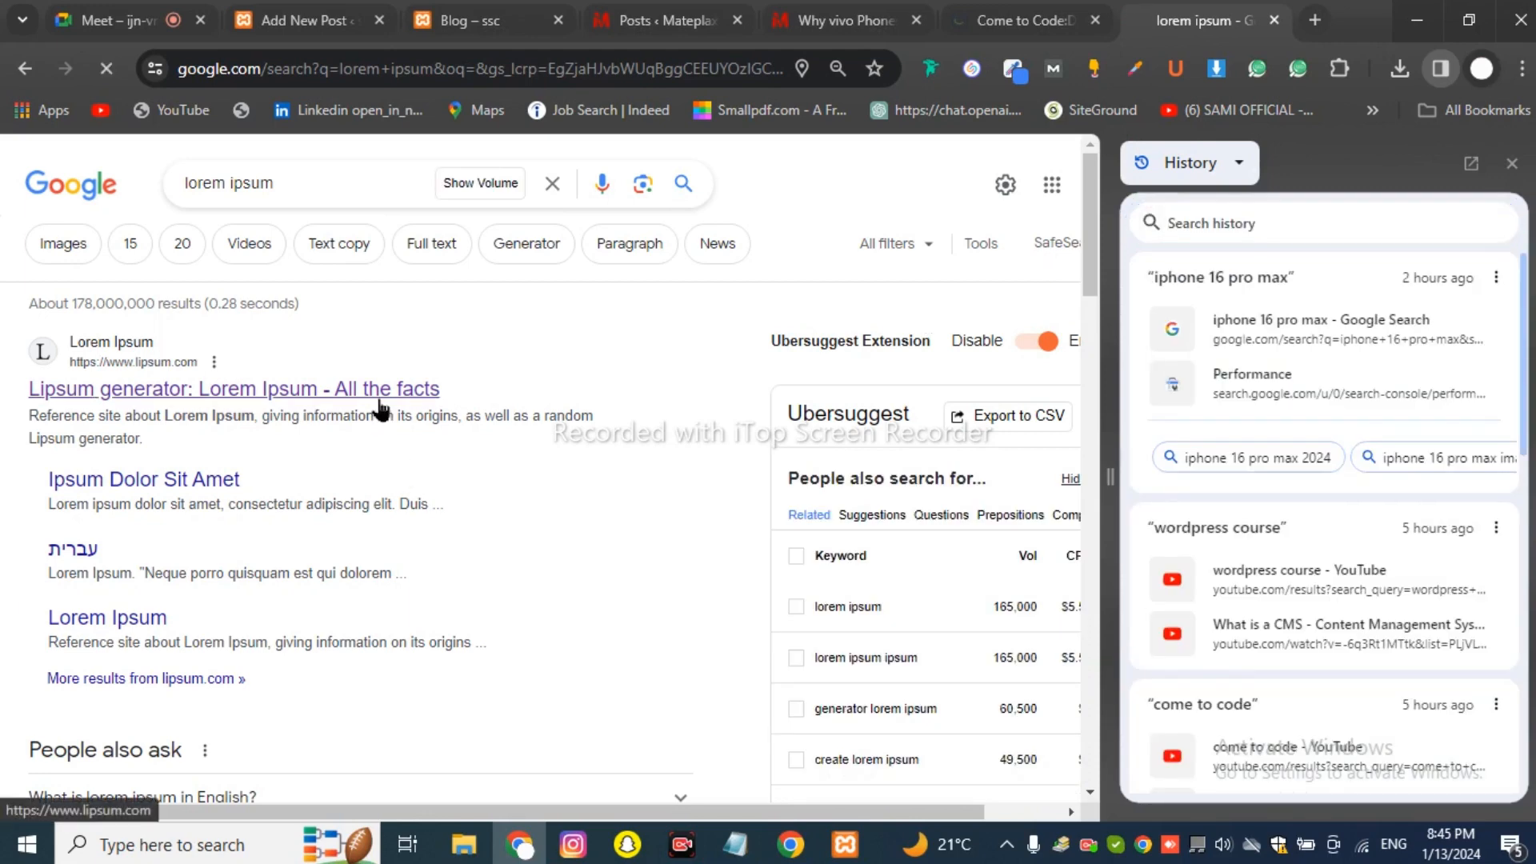
pyautogui.click(1512, 164)
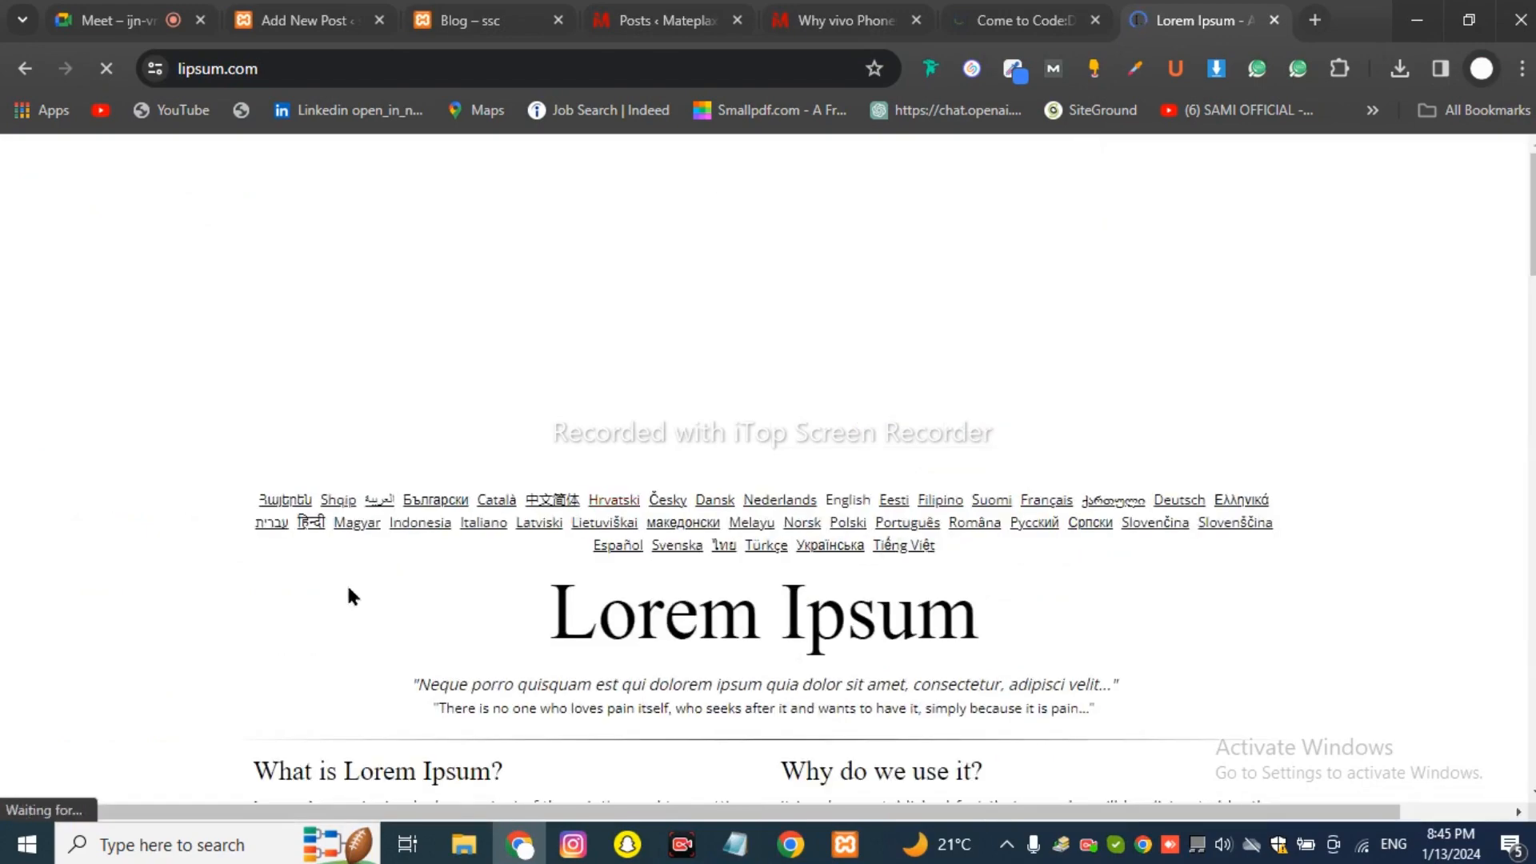
# Copy lipsum.com's opening 'What is Lorem Ipsum?' paragraph and go back to the post's empty body.
pyautogui.scroll(-1, 432, 556)
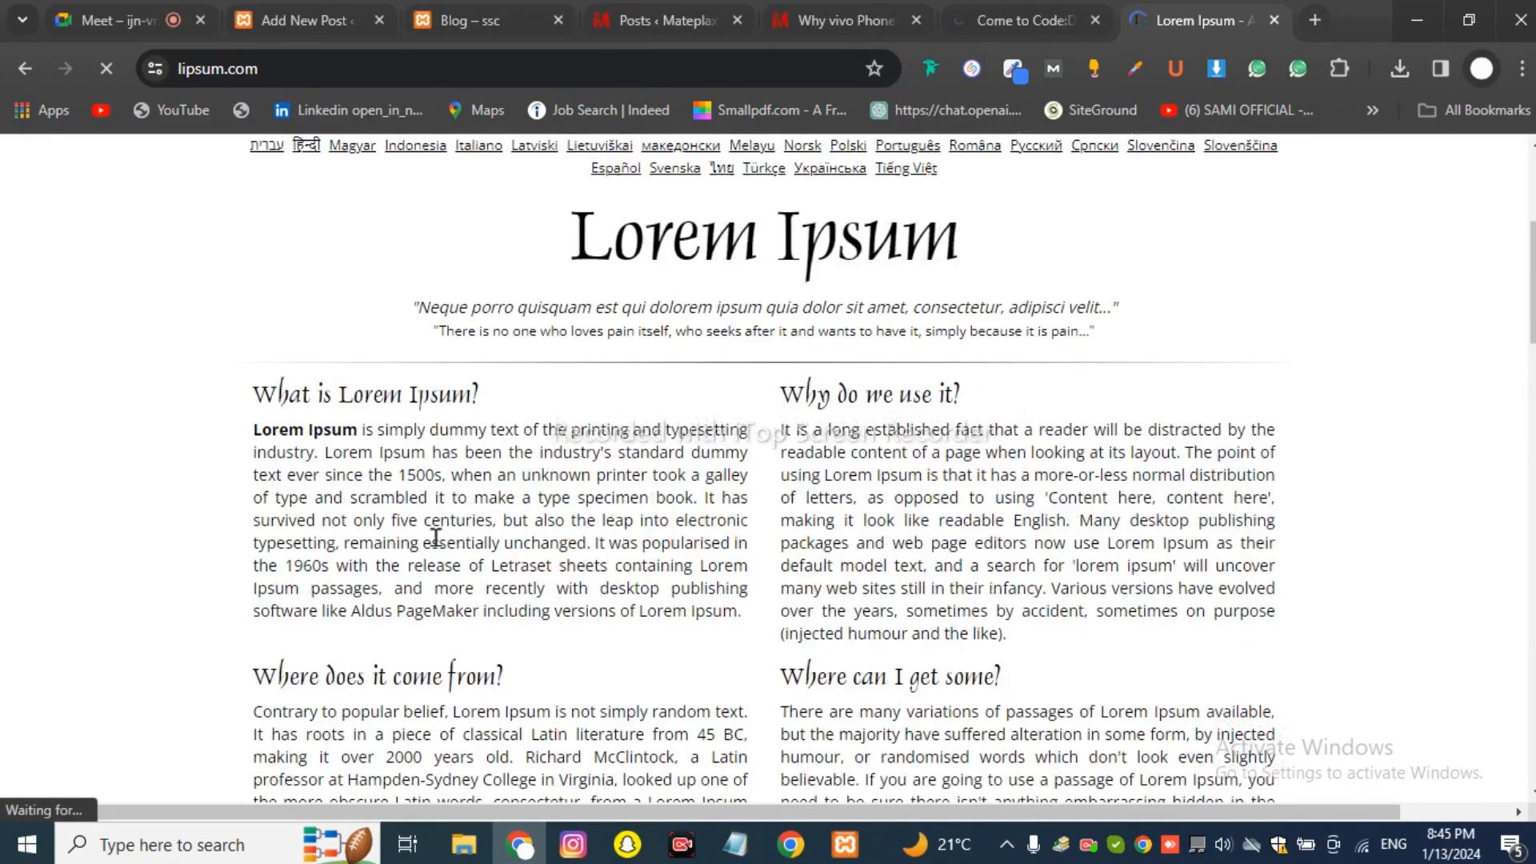
pyautogui.scroll(-2, 250, 289)
pyautogui.moveTo(247, 217); pyautogui.dragTo(613, 364)
pyautogui.hotkey('ctrl', 'c')
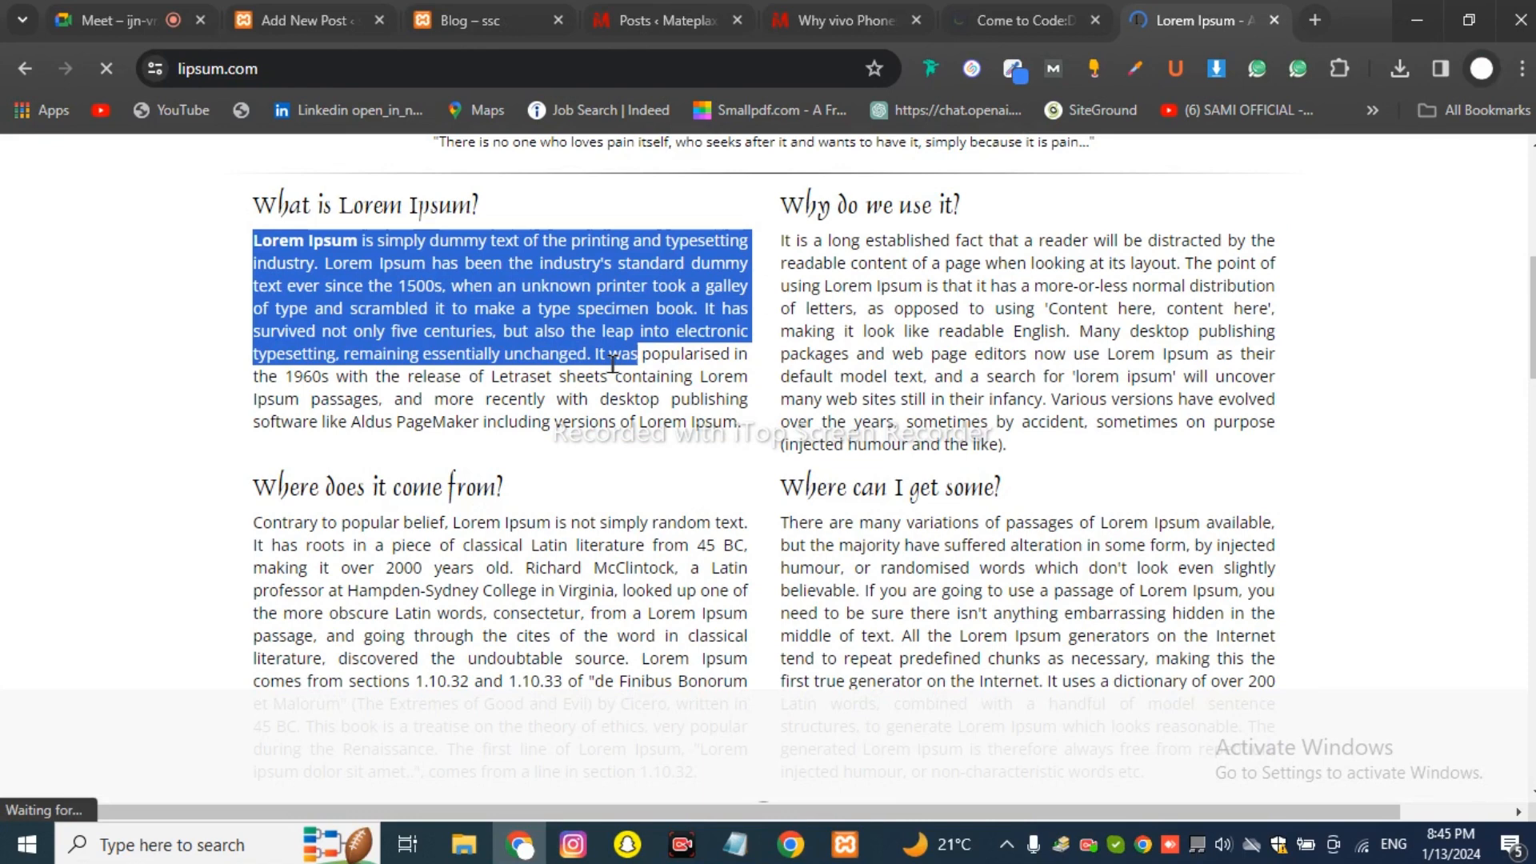
pyautogui.hotkey('ctrl', '2')
pyautogui.click(227, 392)
pyautogui.rightClick(227, 400)
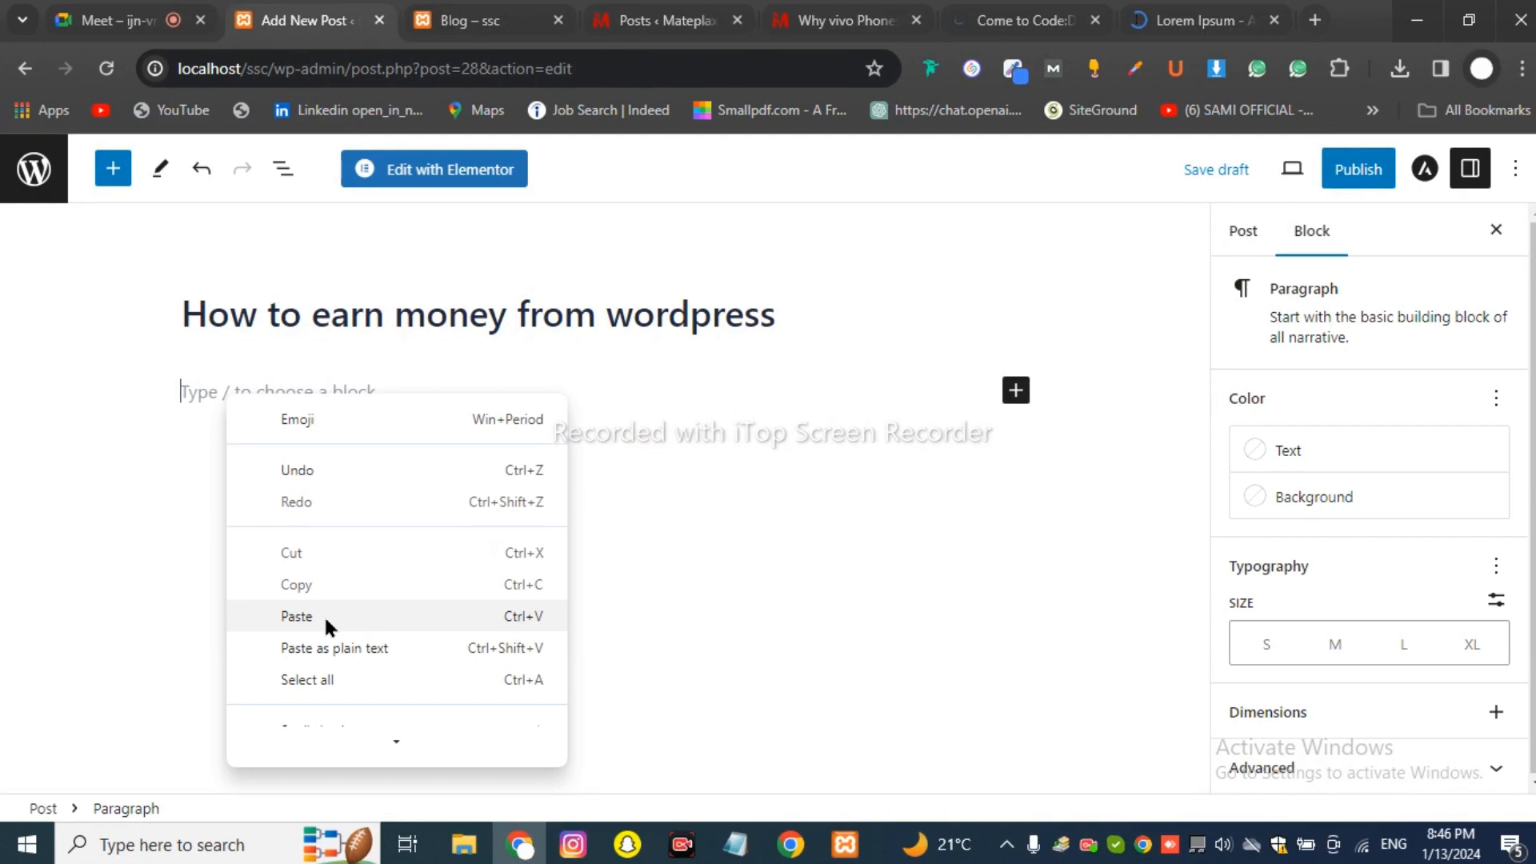
# Paste the Lorem Ipsum paragraph as the first body block and add an empty block beneath.
pyautogui.click(296, 616)
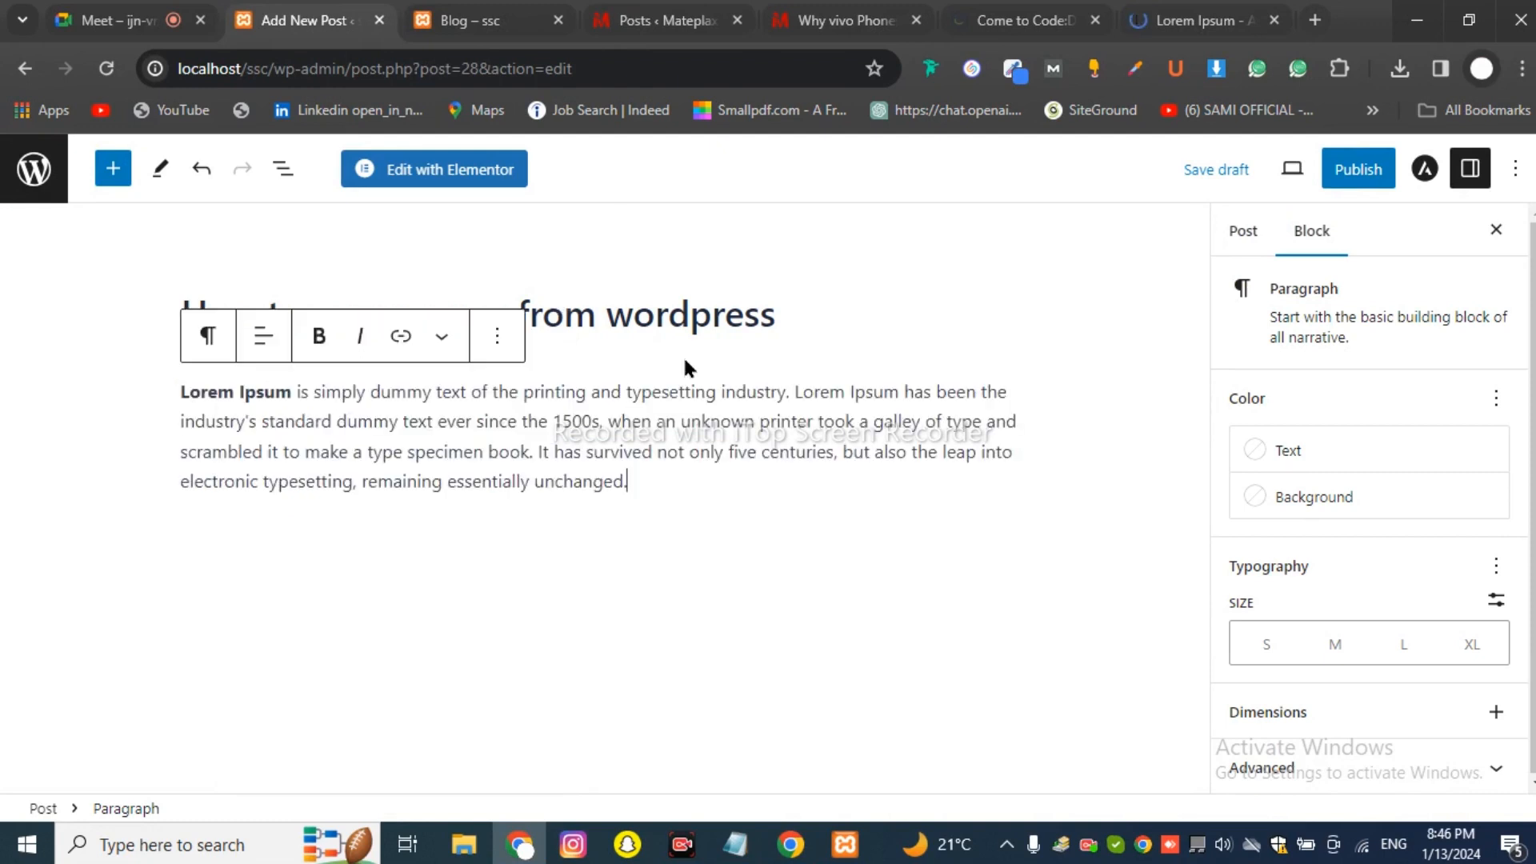
pyautogui.press('Return')
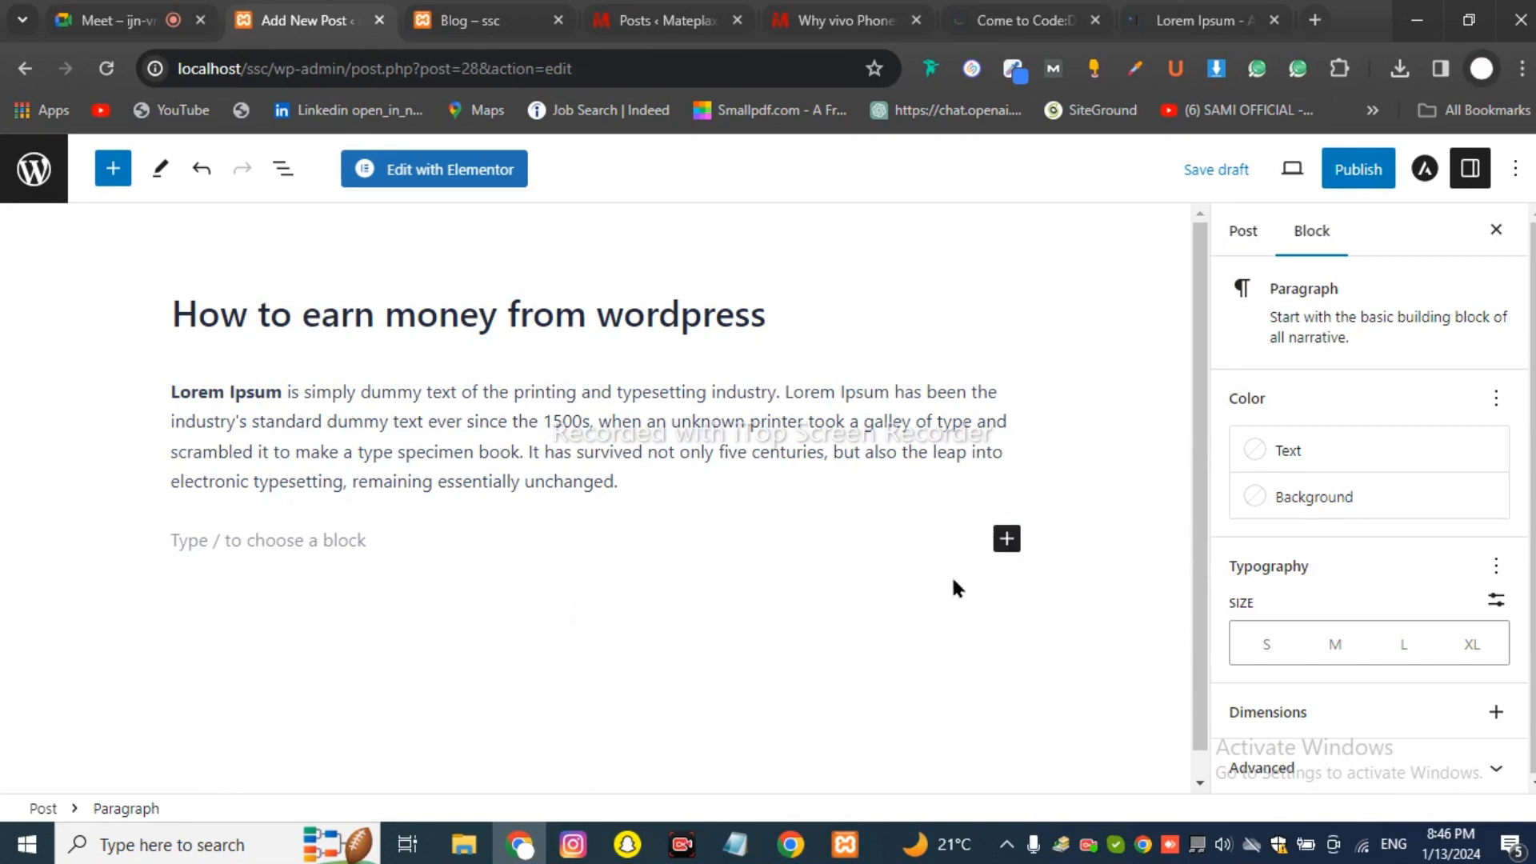
pyautogui.click(1010, 546)
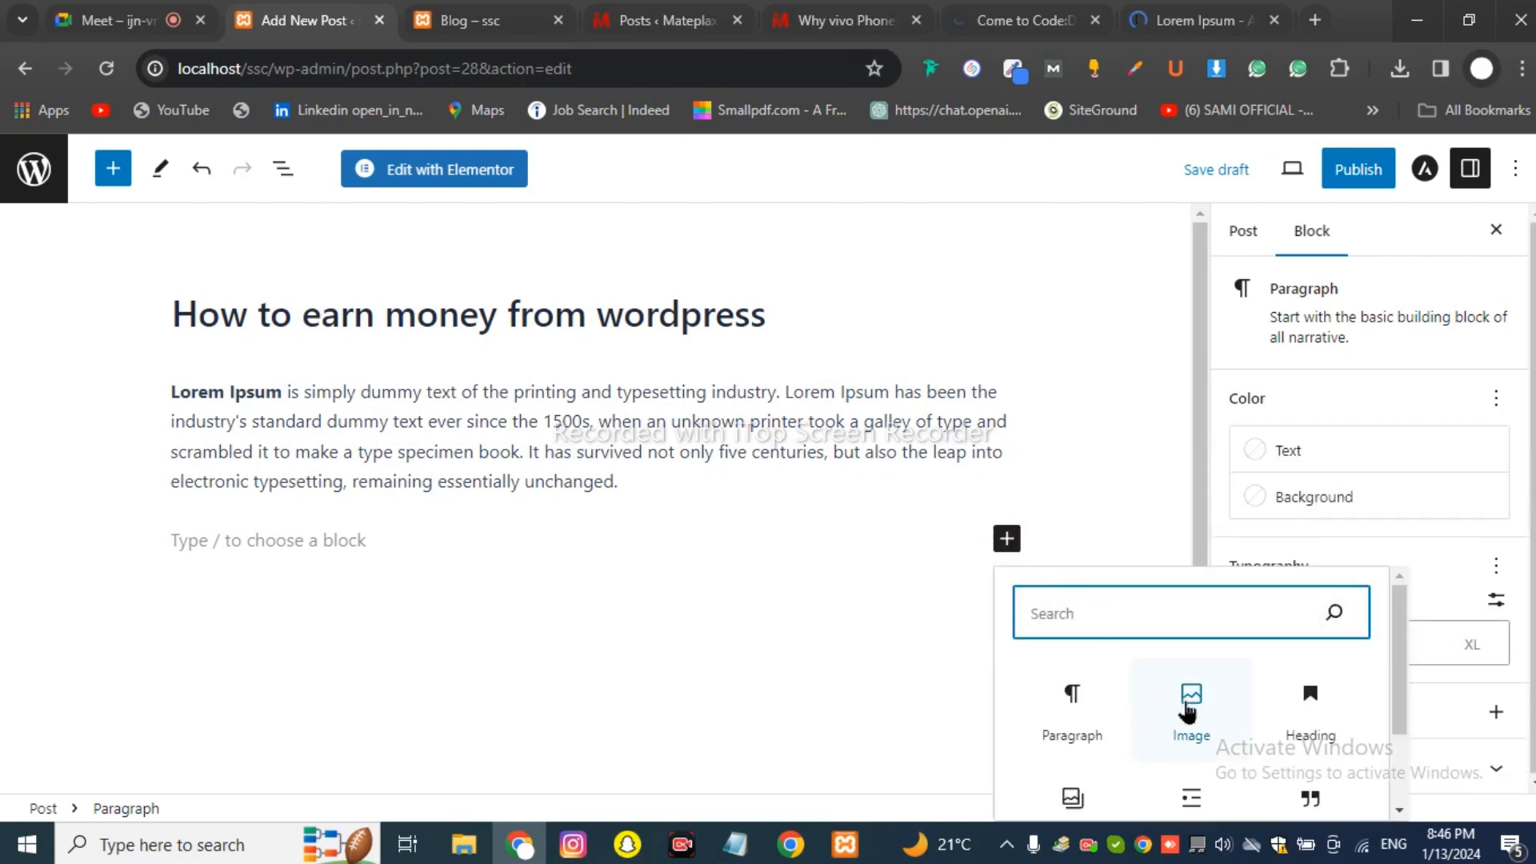
# Insert an Image block and upload the IPHONE 16 PRO MAX leaks image.
pyautogui.click(1189, 711)
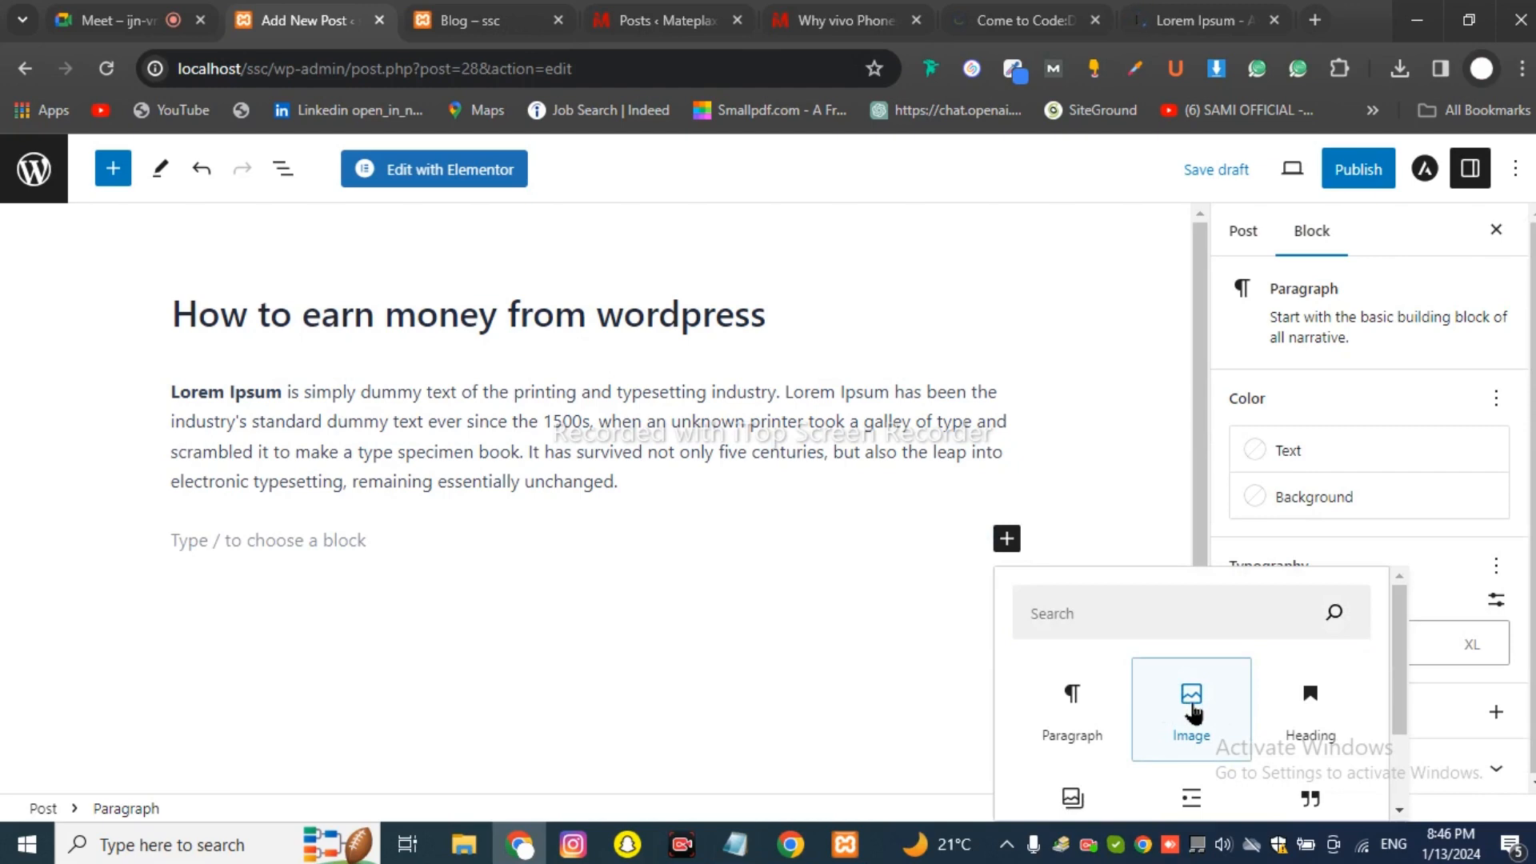
pyautogui.click(1193, 710)
pyautogui.click(228, 671)
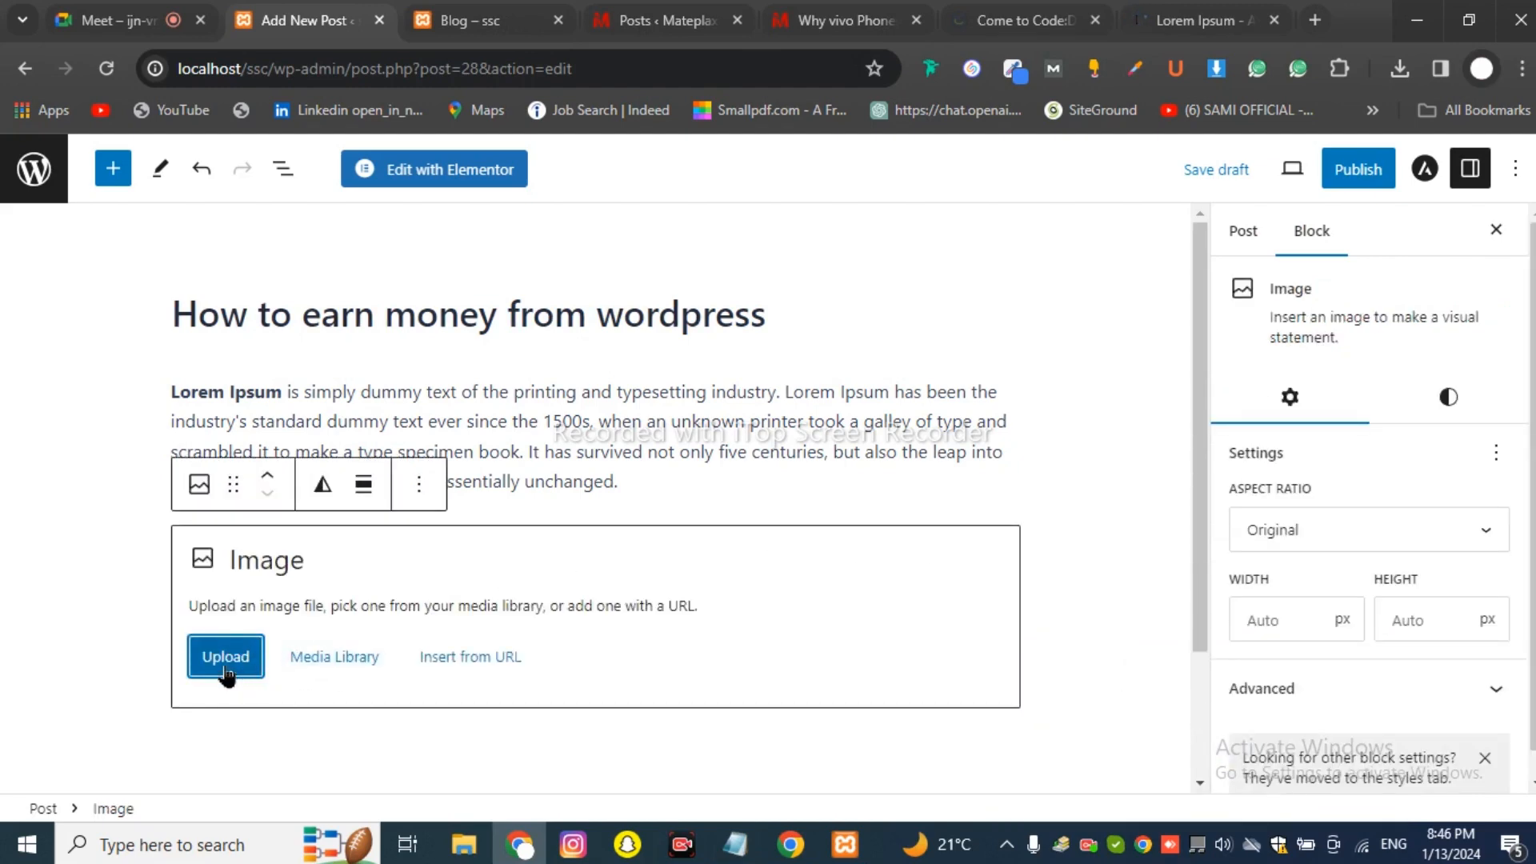
pyautogui.click(227, 673)
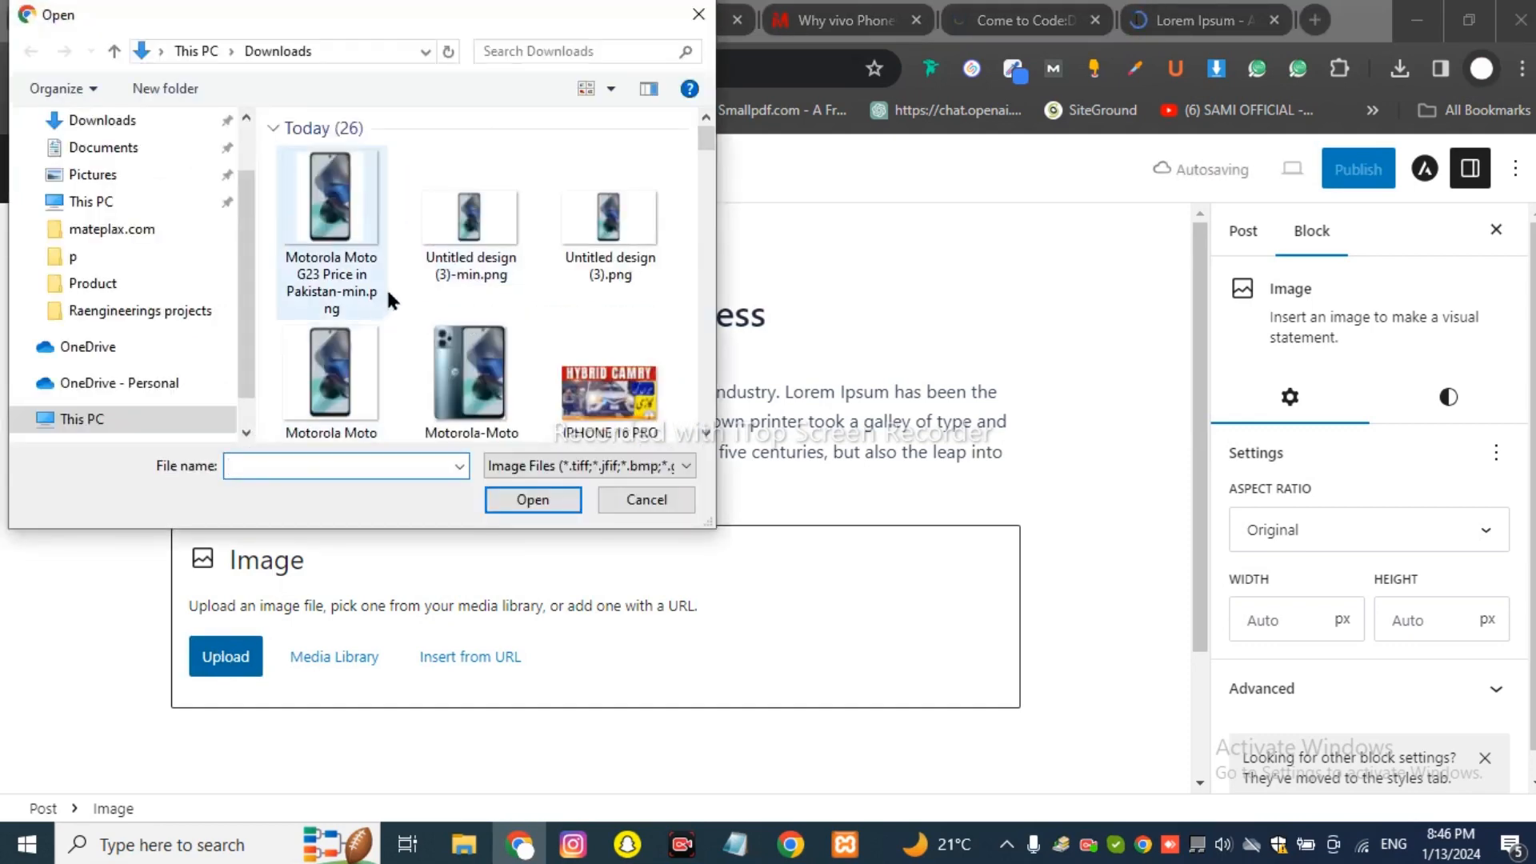
pyautogui.scroll(-3, 424, 274)
pyautogui.scroll(-3, 463, 256)
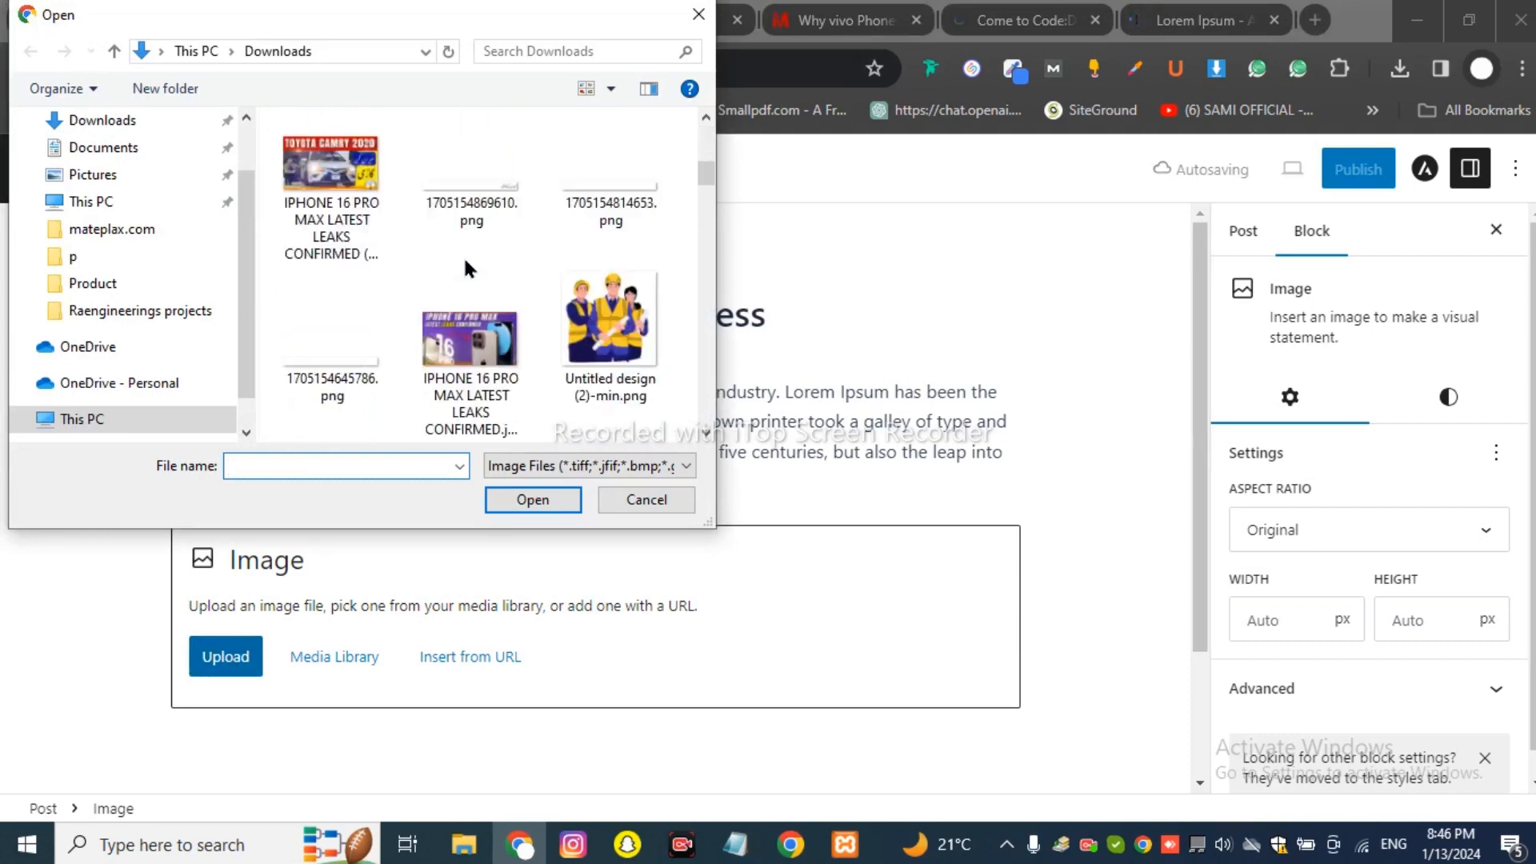
pyautogui.doubleClick(482, 324)
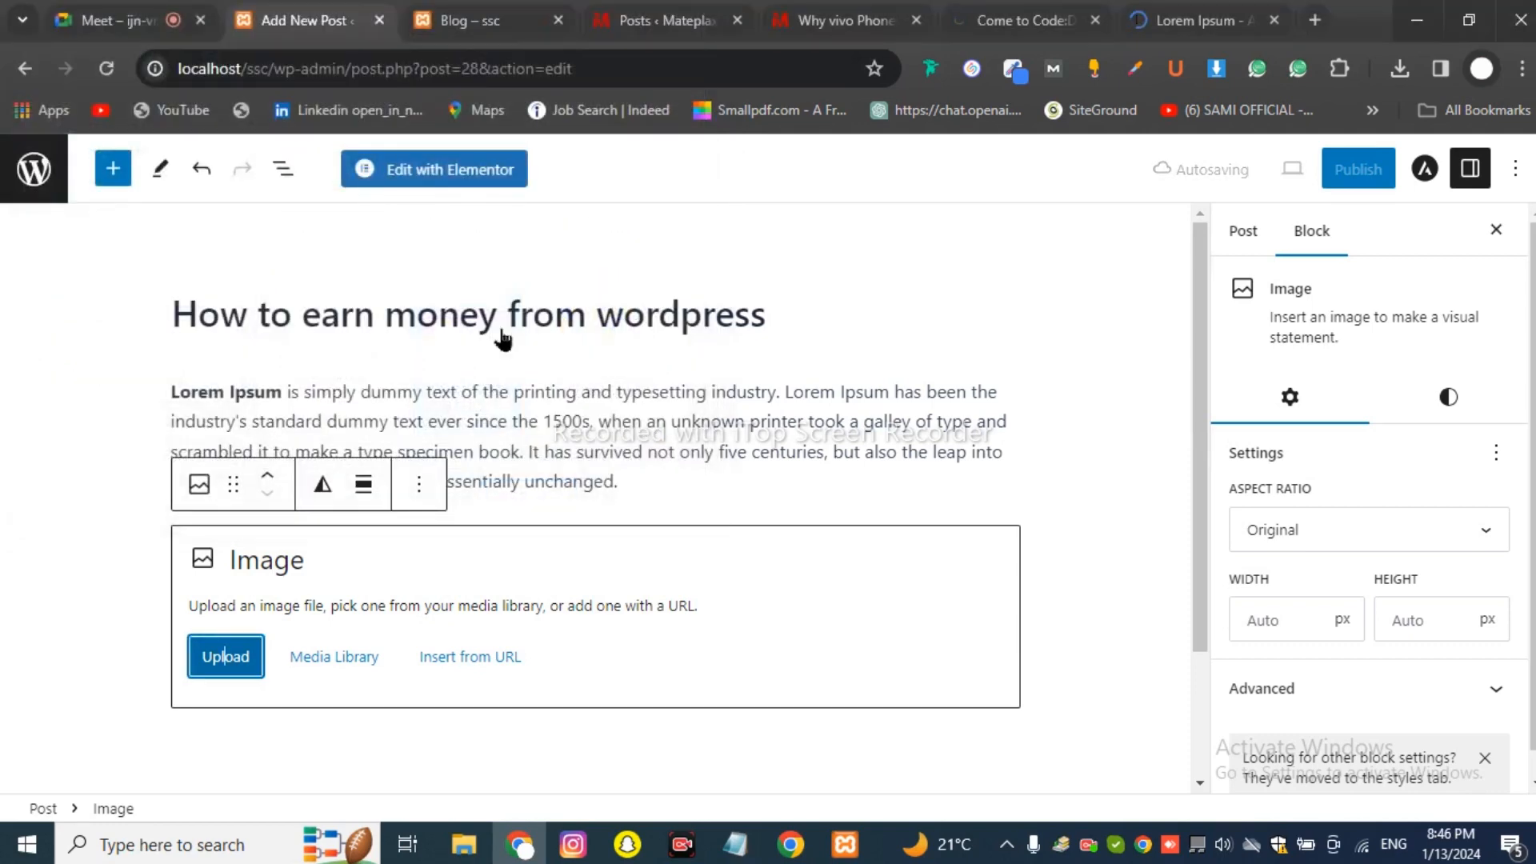
# Close the Lorem Ipsum browser tab and review the post with its new image.
pyautogui.scroll(-5, 455, 524)
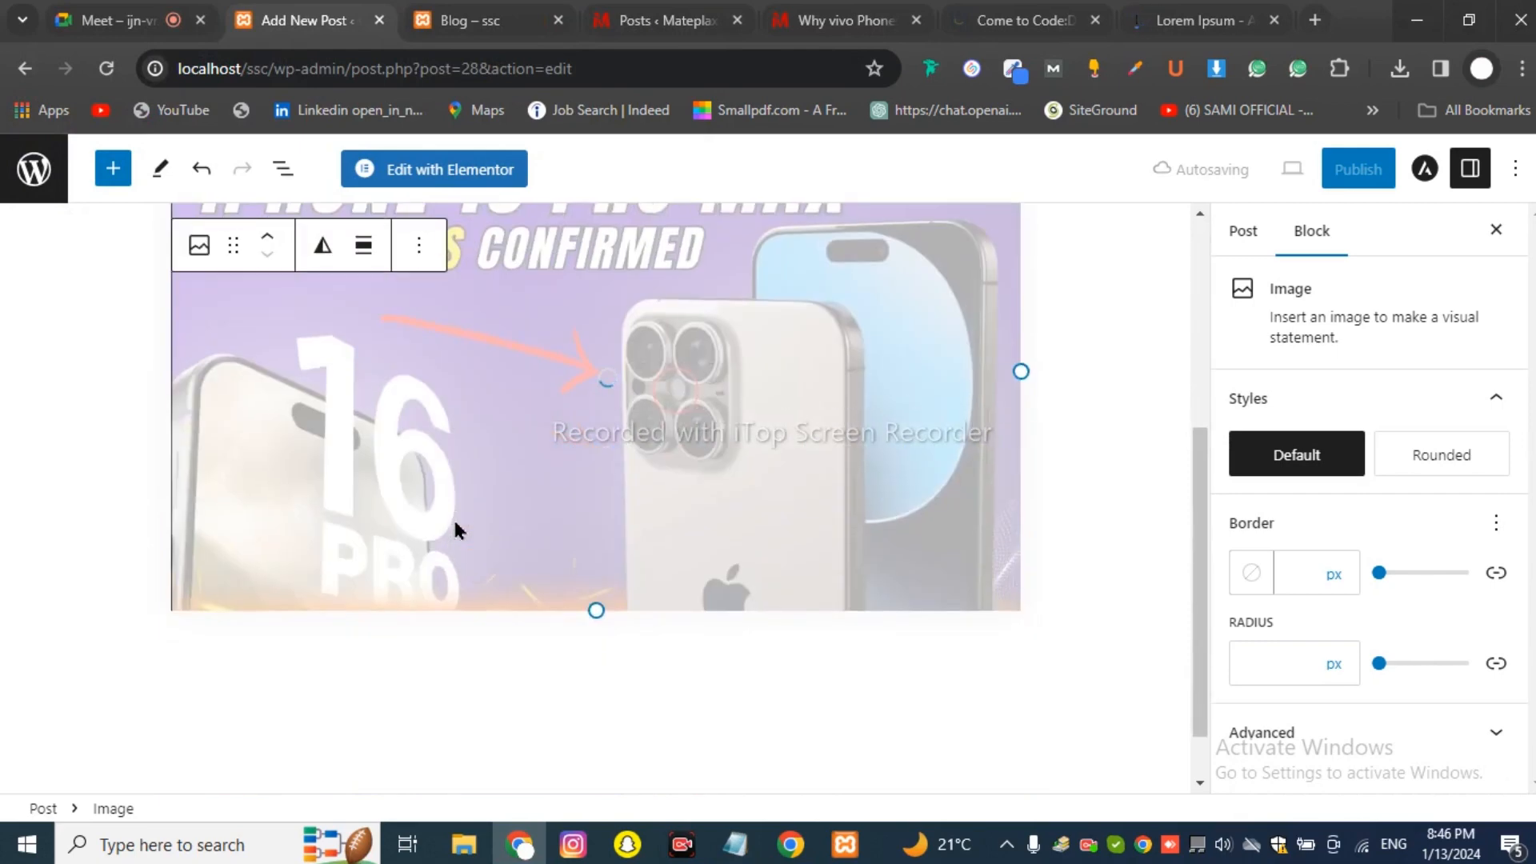
pyautogui.scroll(5, 455, 524)
pyautogui.scroll(-5, 452, 517)
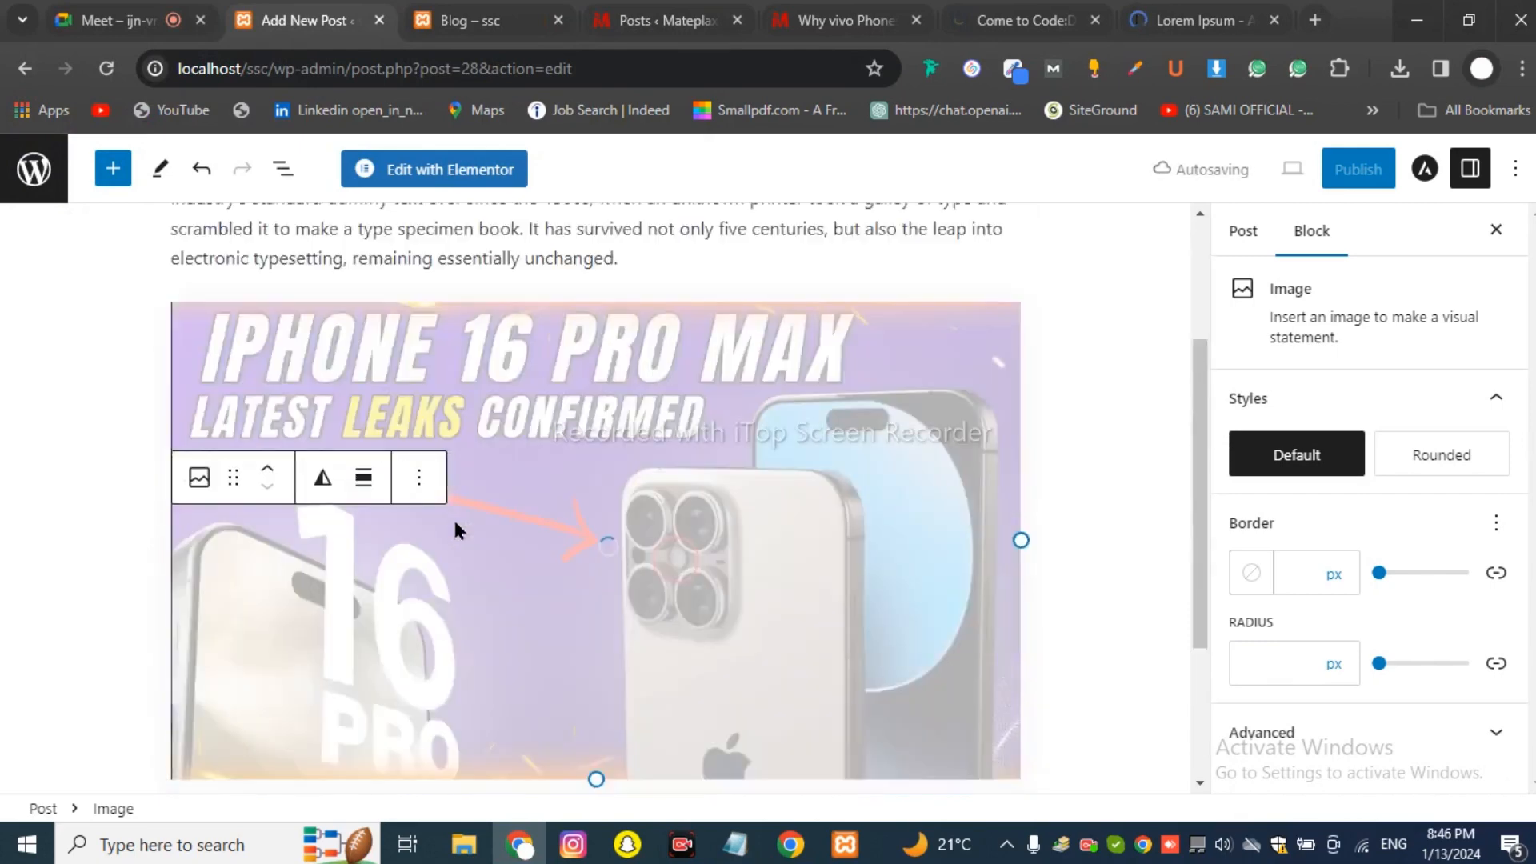
pyautogui.scroll(5, 618, 416)
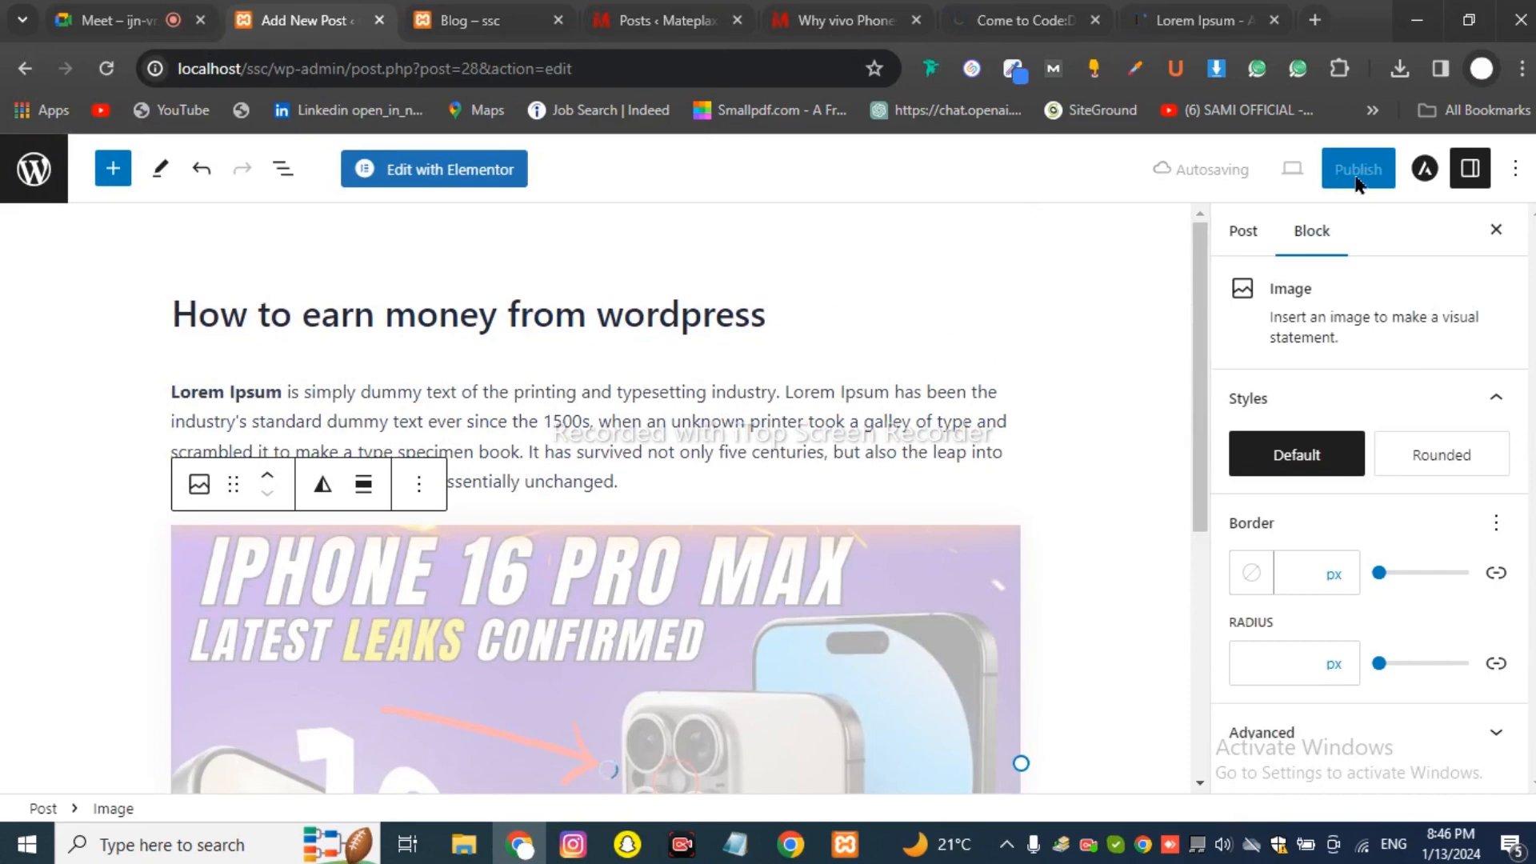
pyautogui.click(1275, 22)
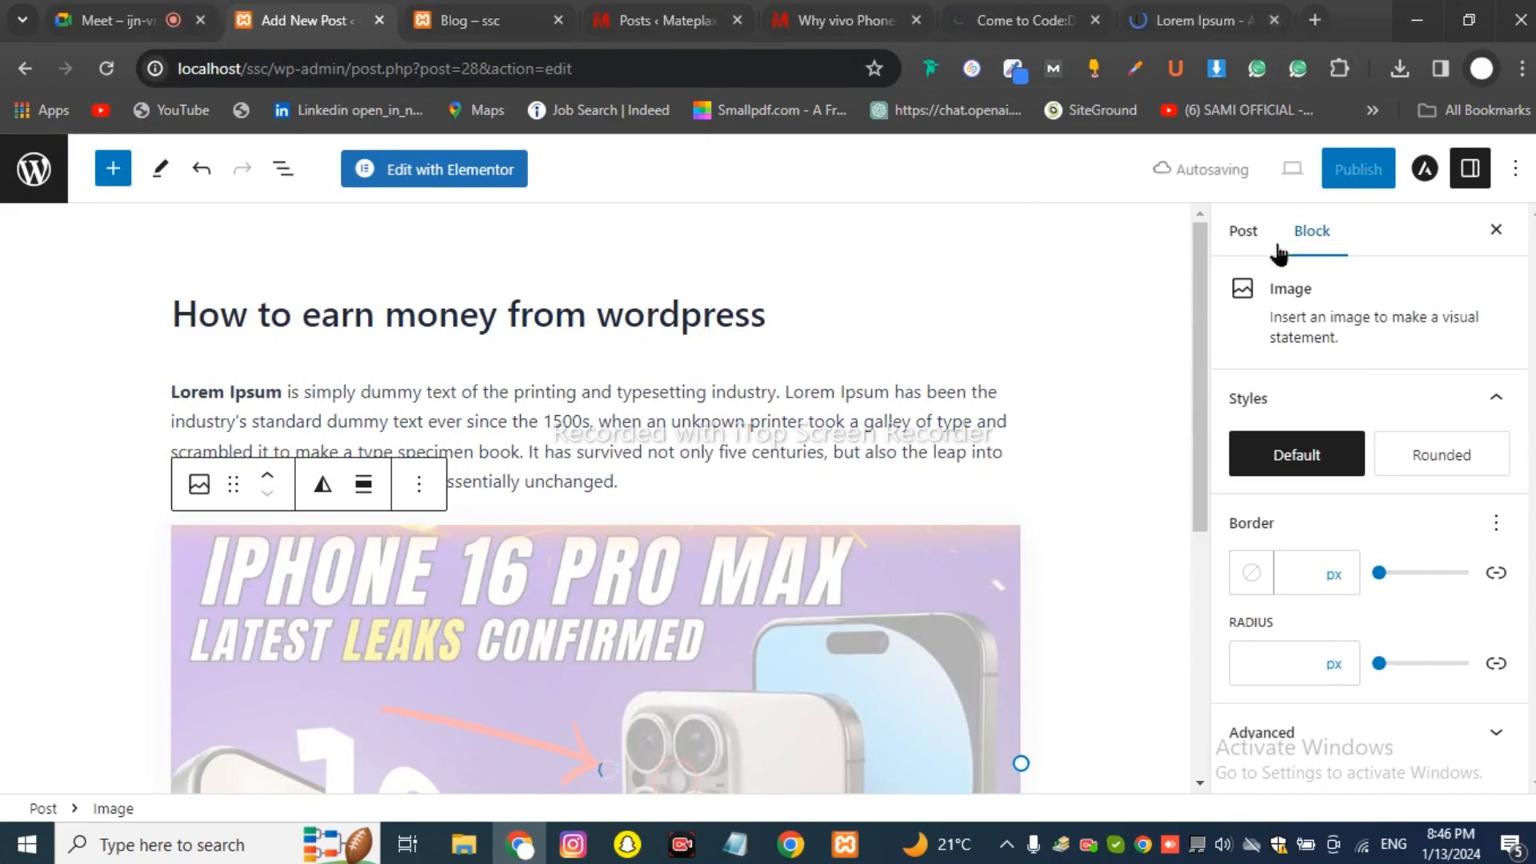
pyautogui.scroll(-5, 756, 448)
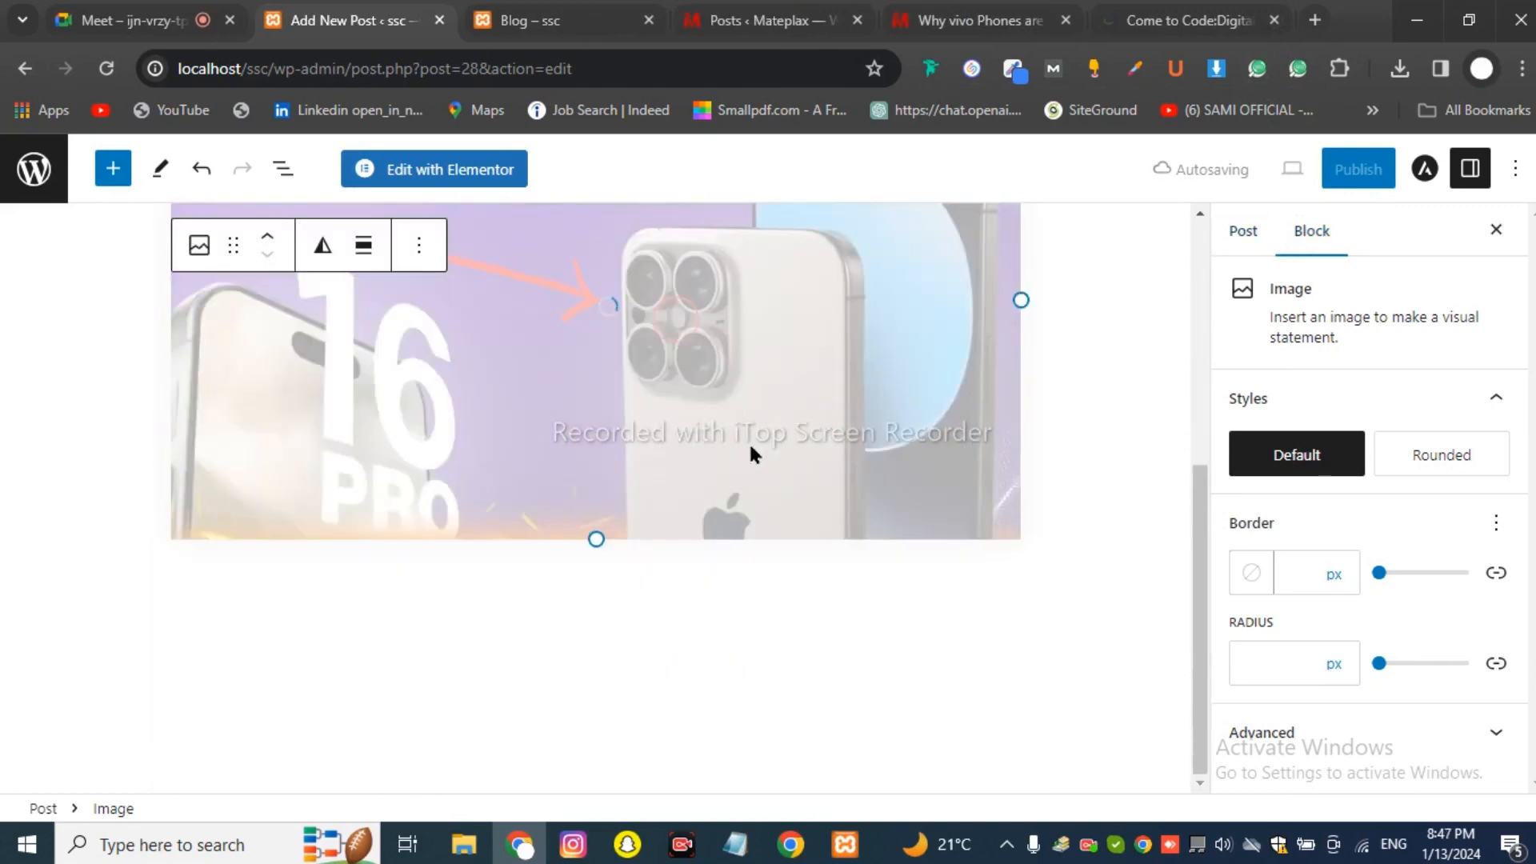
pyautogui.scroll(5, 747, 440)
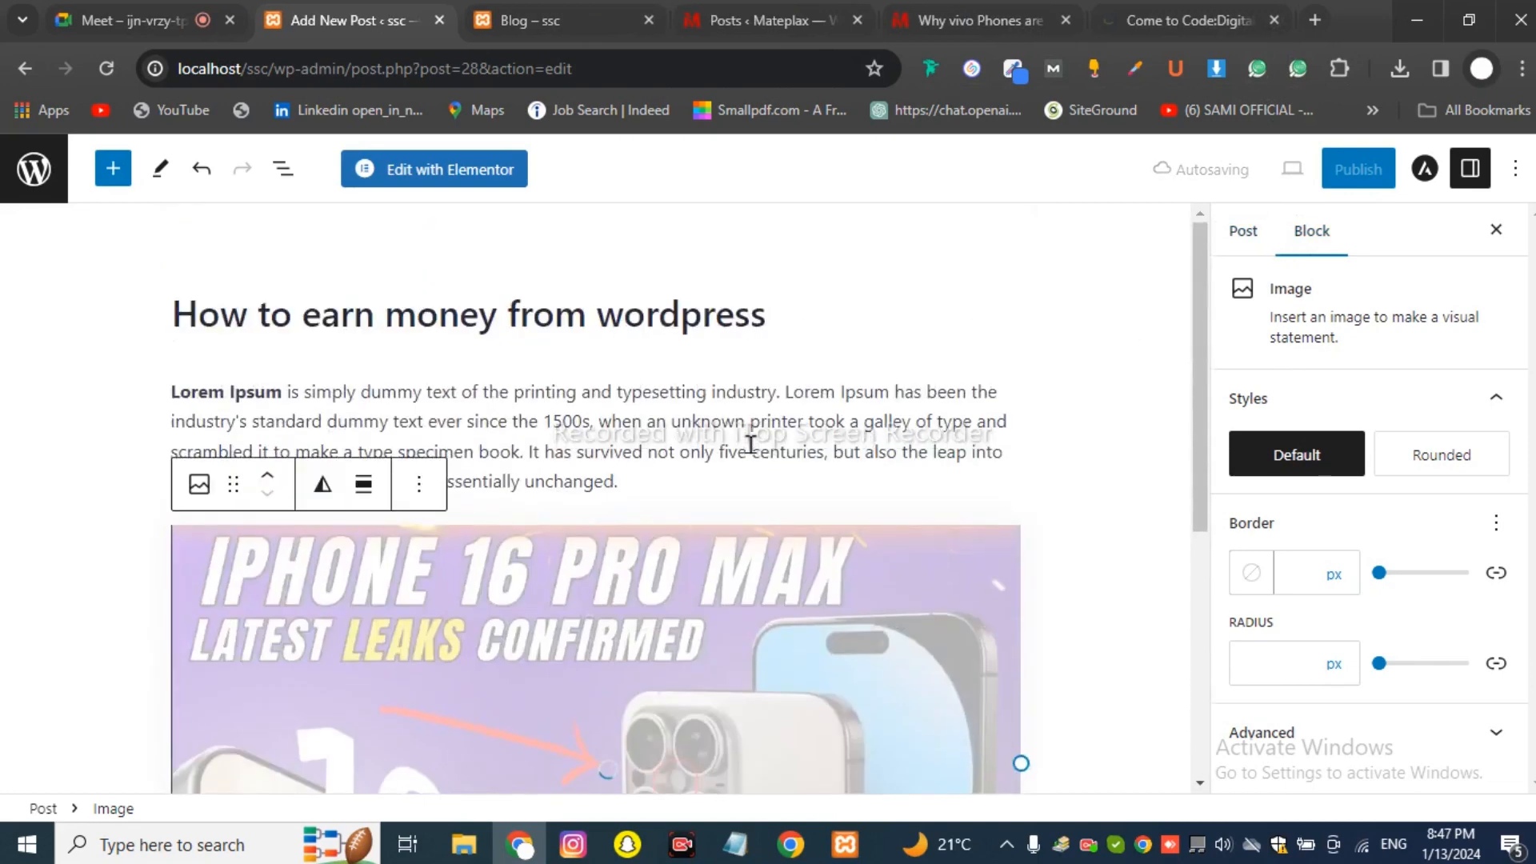
# Publish the post 'How to earn money from wordpress' and go to the ssc Blog page.
pyautogui.click(1360, 171)
pyautogui.click(1332, 182)
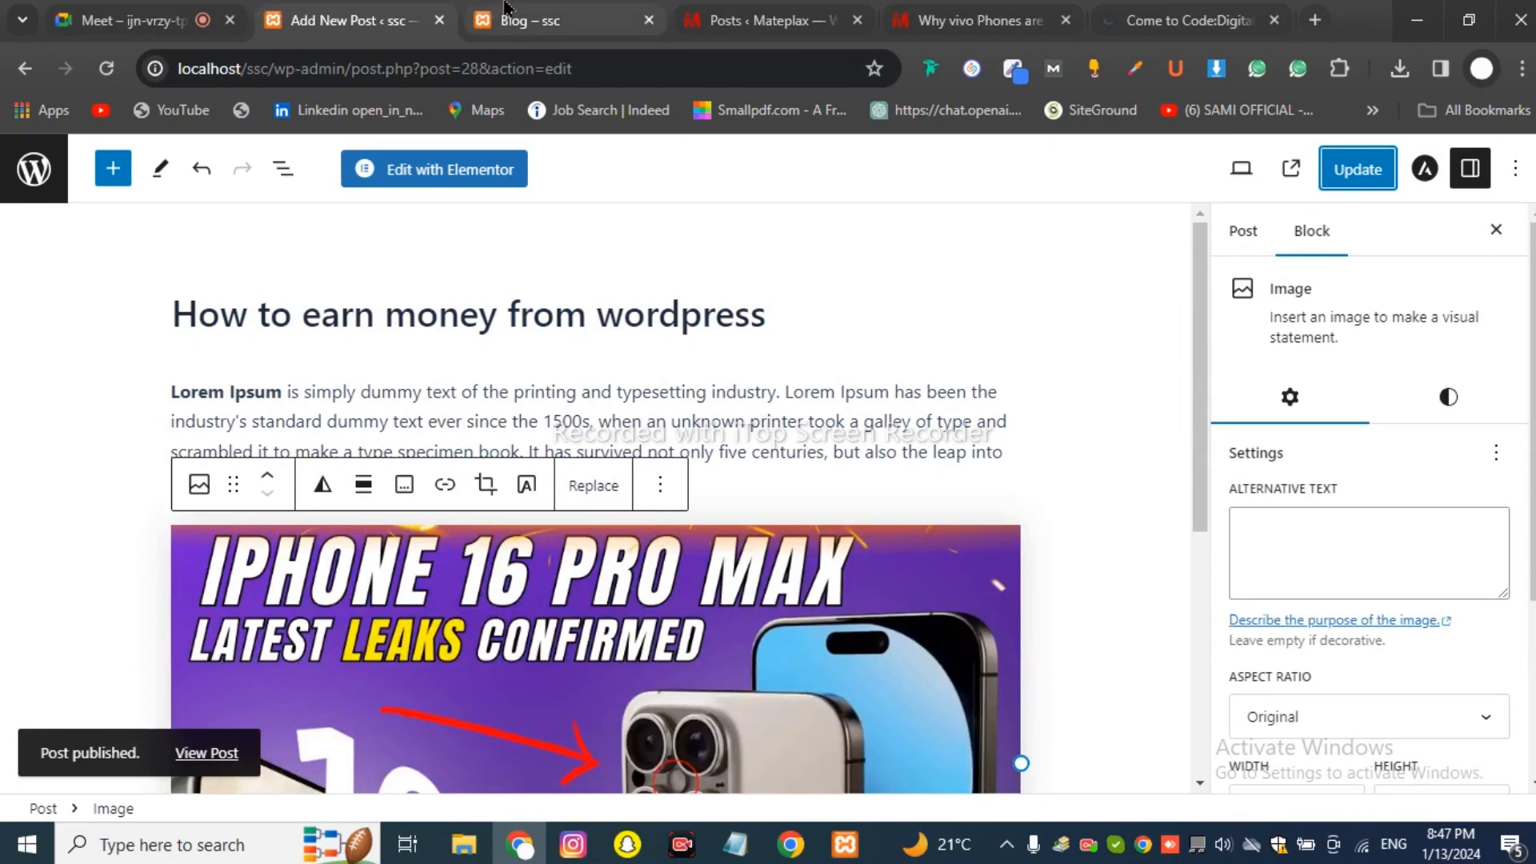
pyautogui.click(524, 20)
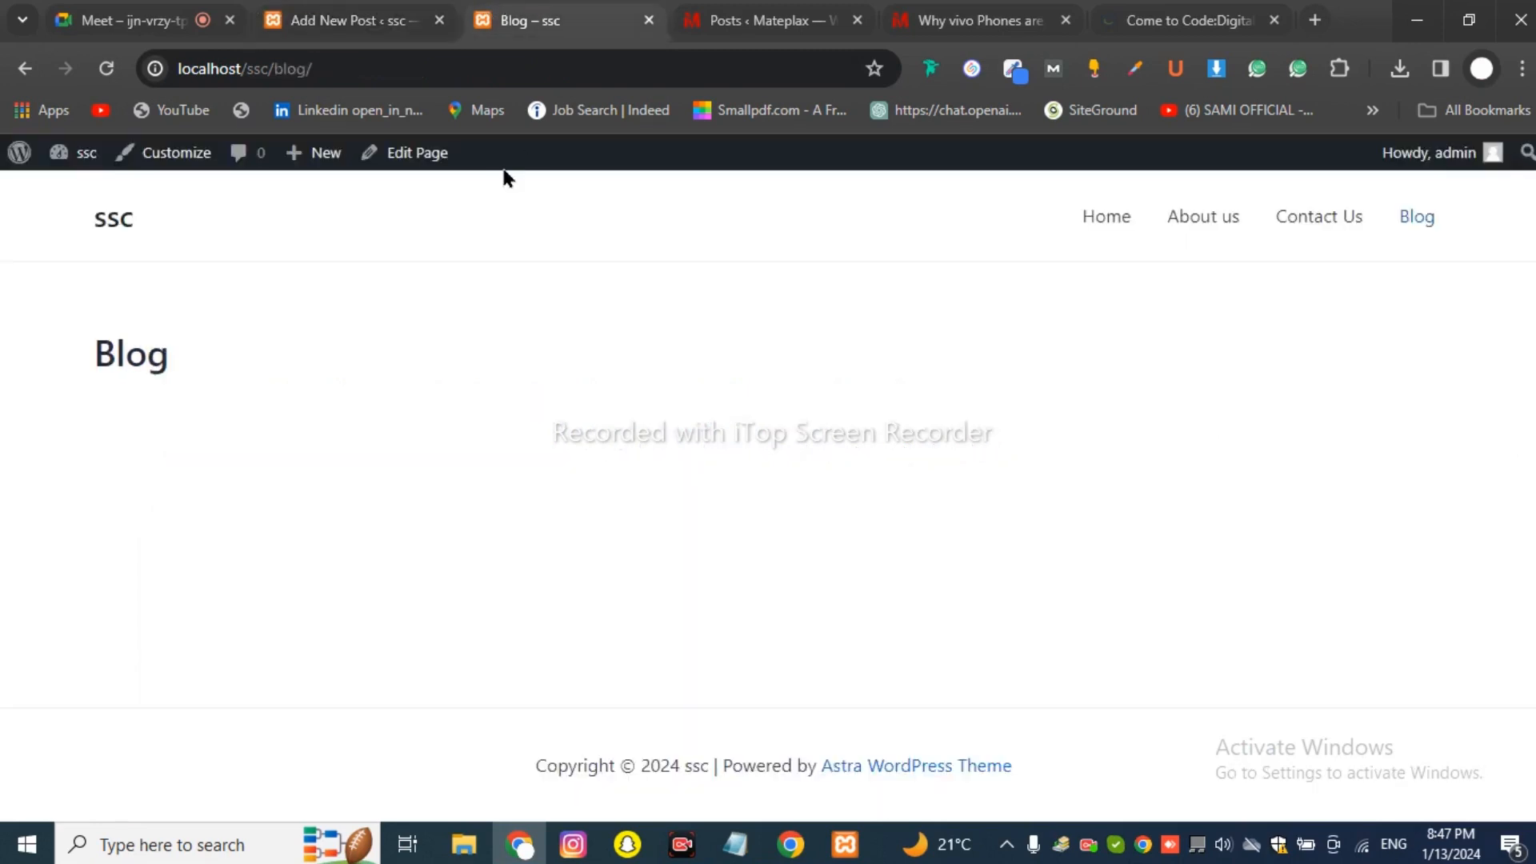
pyautogui.click(106, 68)
pyautogui.click(154, 21)
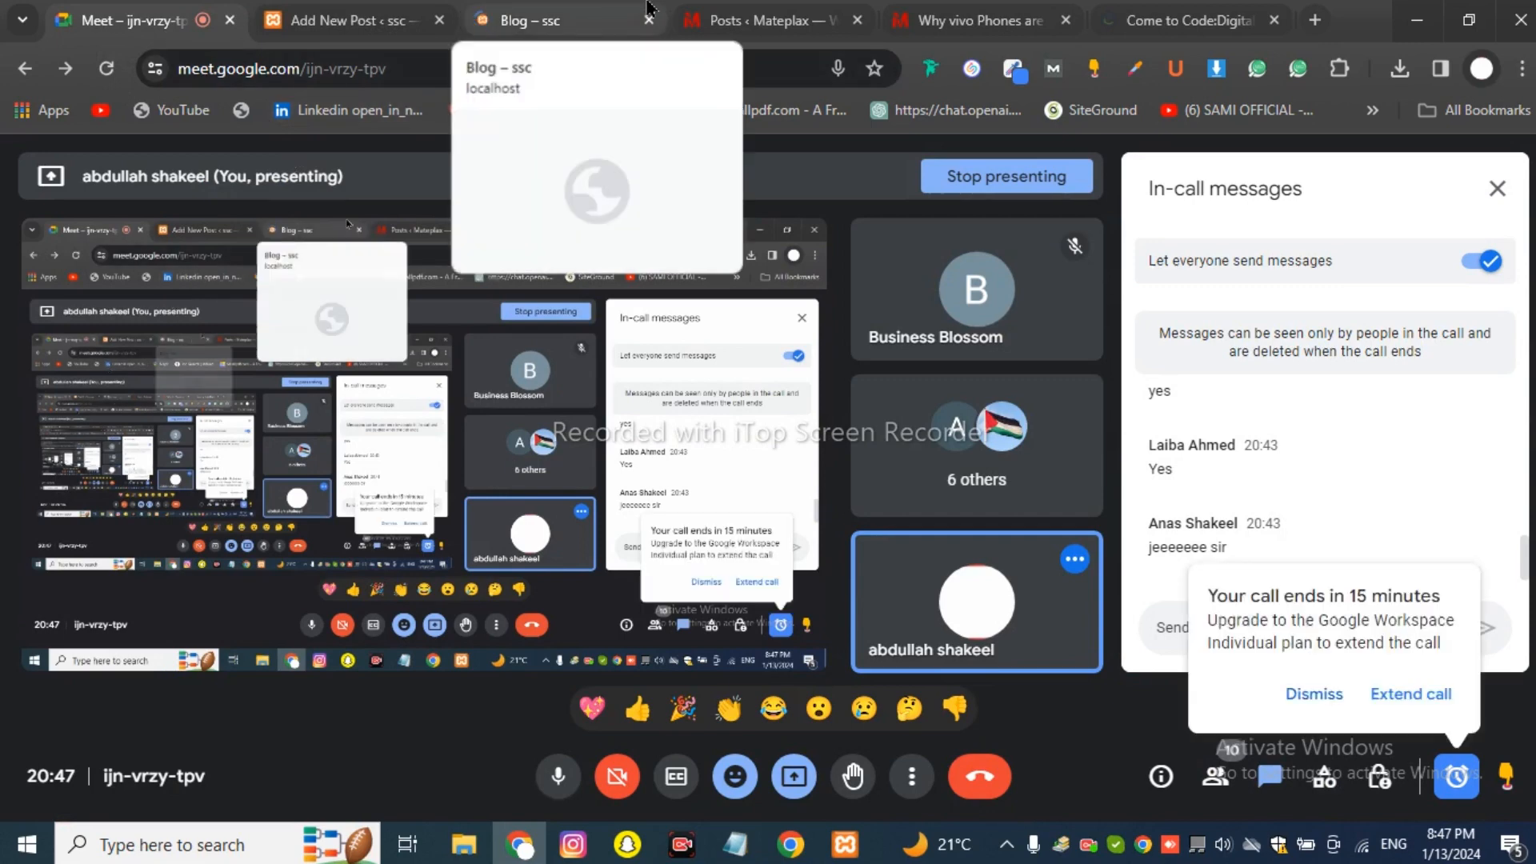
pyautogui.click(630, 16)
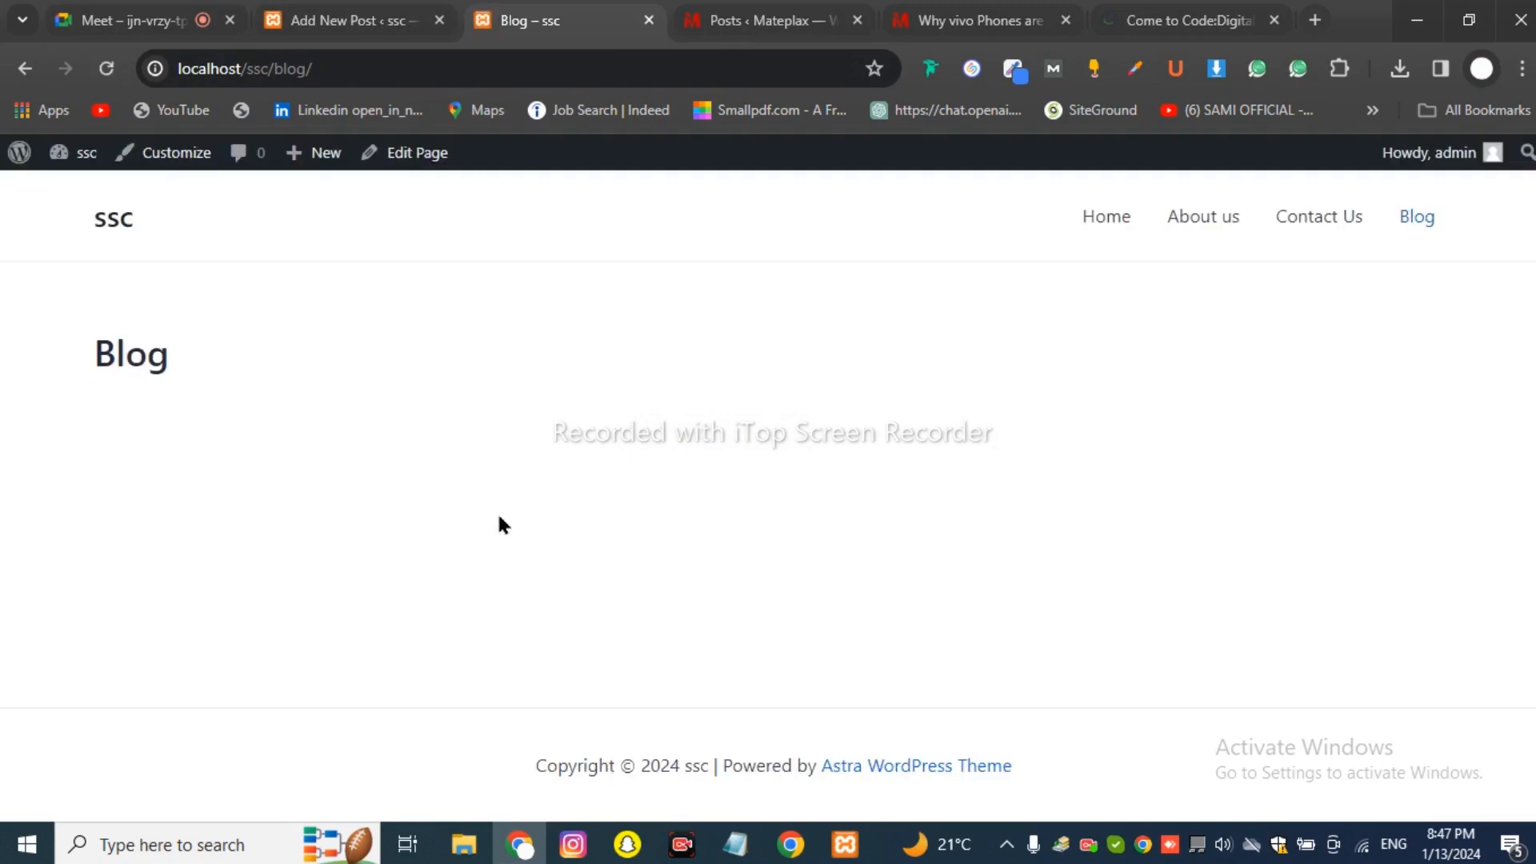
pyautogui.click(107, 68)
# In the post editor, keep the phone image's aspect ratio at Original.
pyautogui.click(336, 27)
pyautogui.scroll(-5, 649, 398)
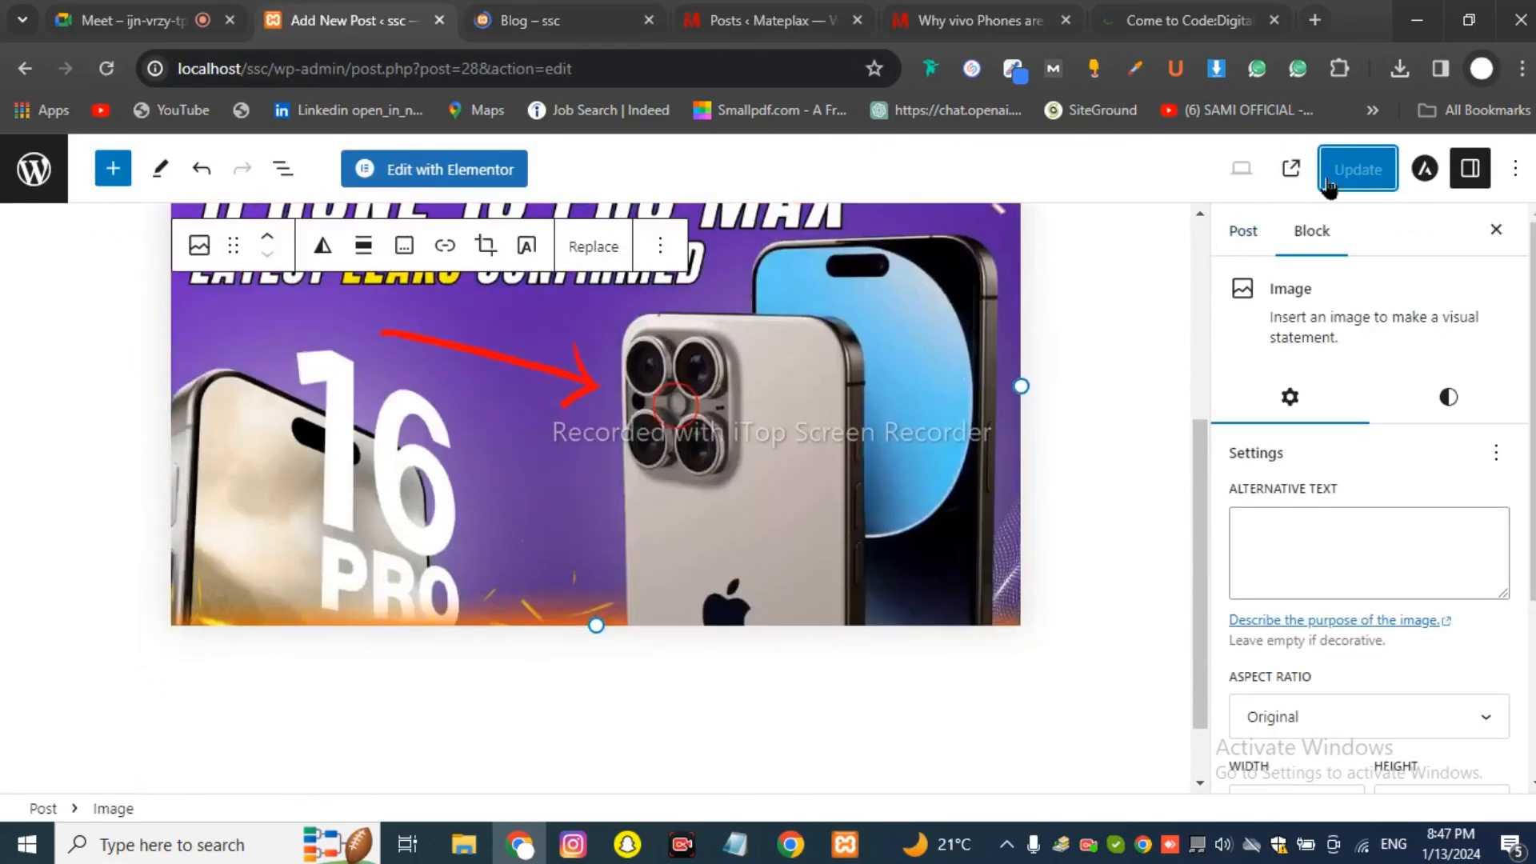
pyautogui.scroll(-1, 649, 398)
pyautogui.scroll(-3, 1457, 456)
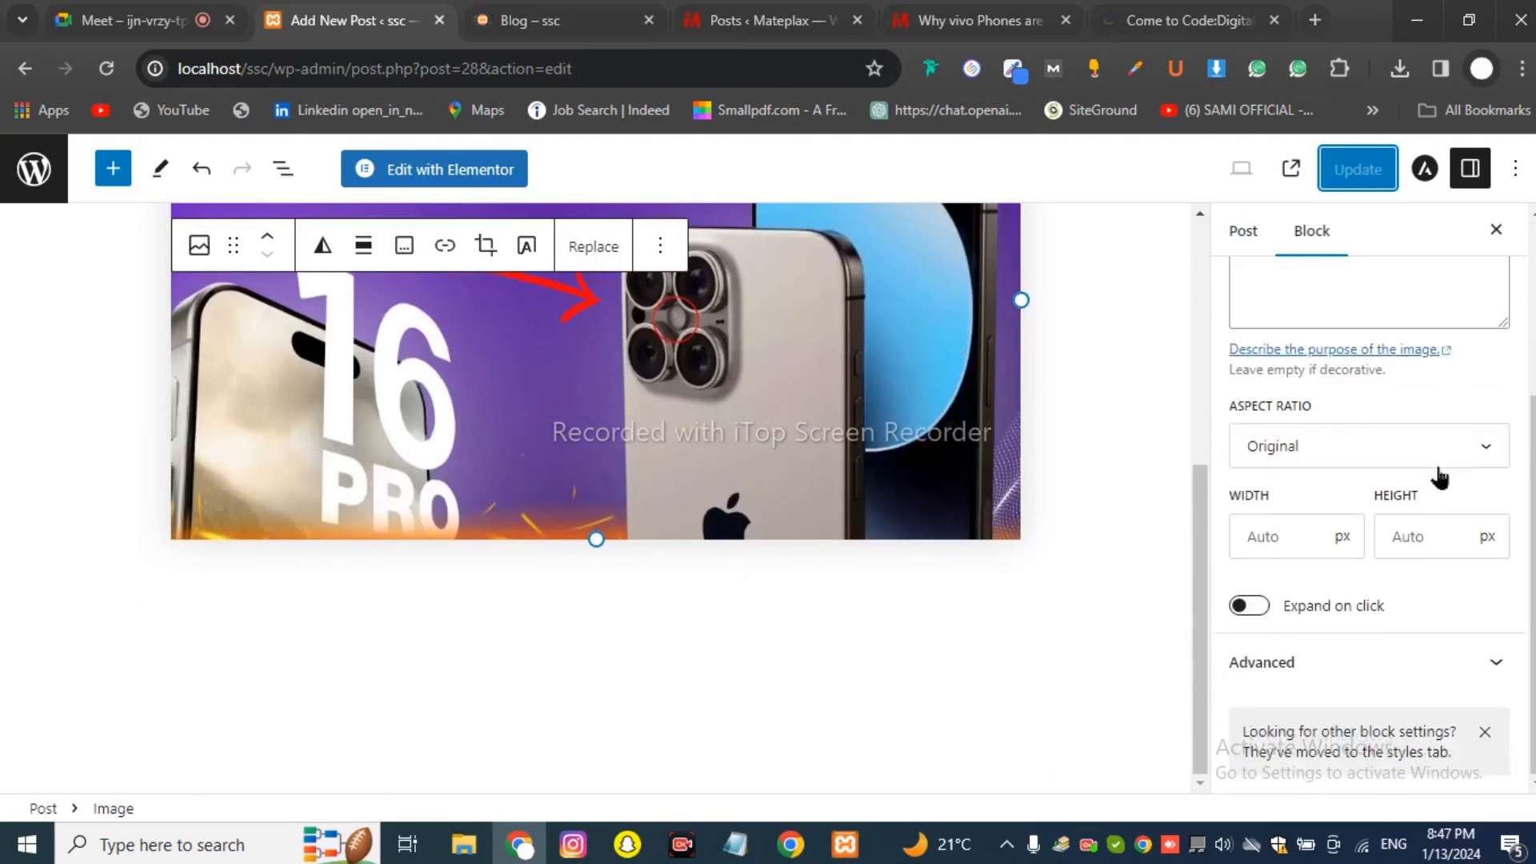
pyautogui.scroll(3, 1415, 514)
pyautogui.scroll(-3, 1384, 552)
pyautogui.click(1350, 477)
pyautogui.click(1356, 481)
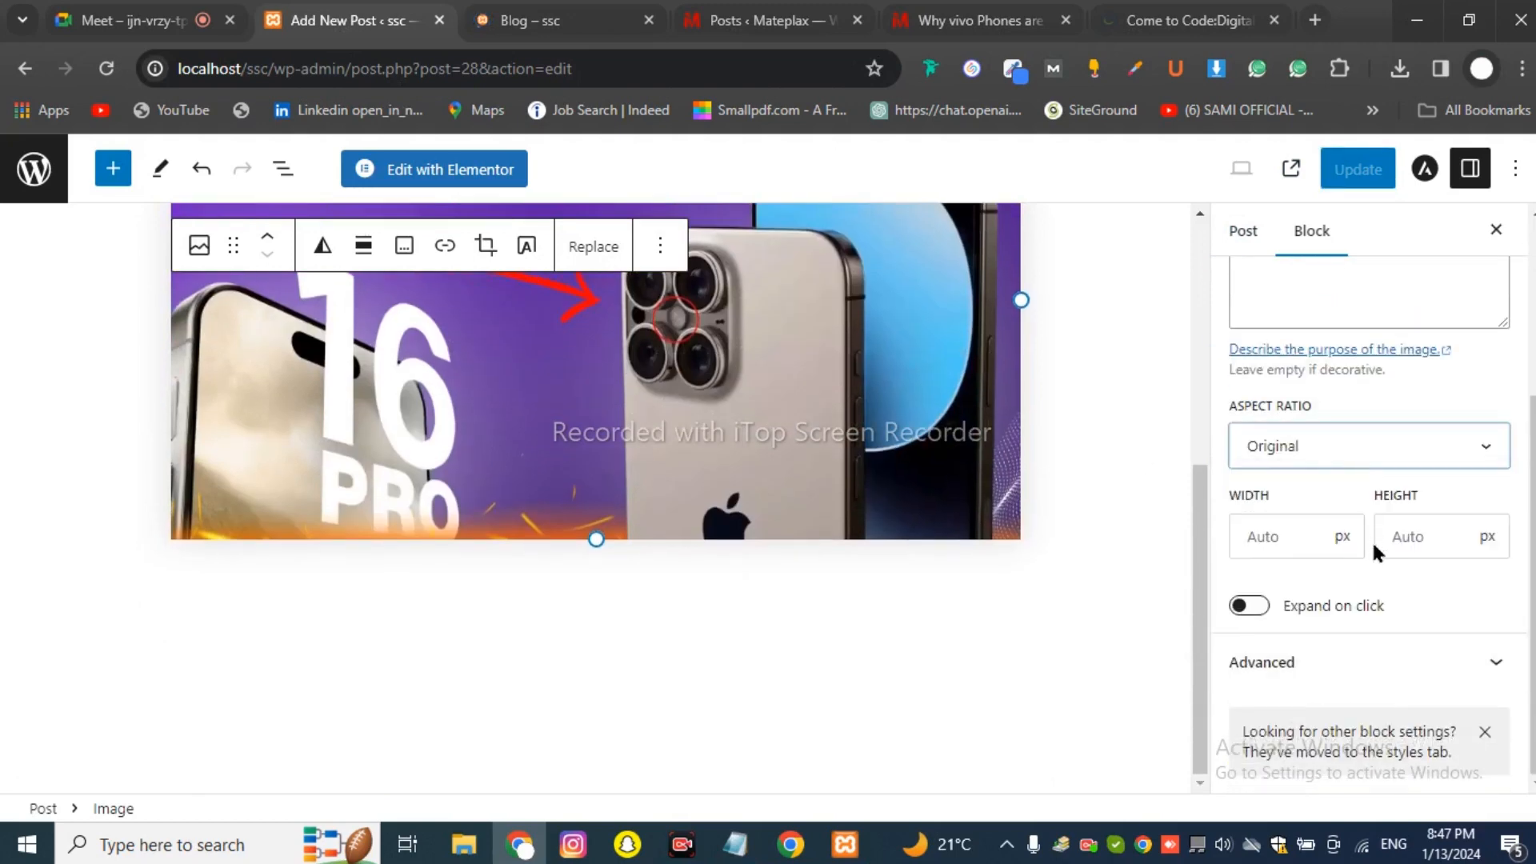
pyautogui.scroll(3, 1400, 596)
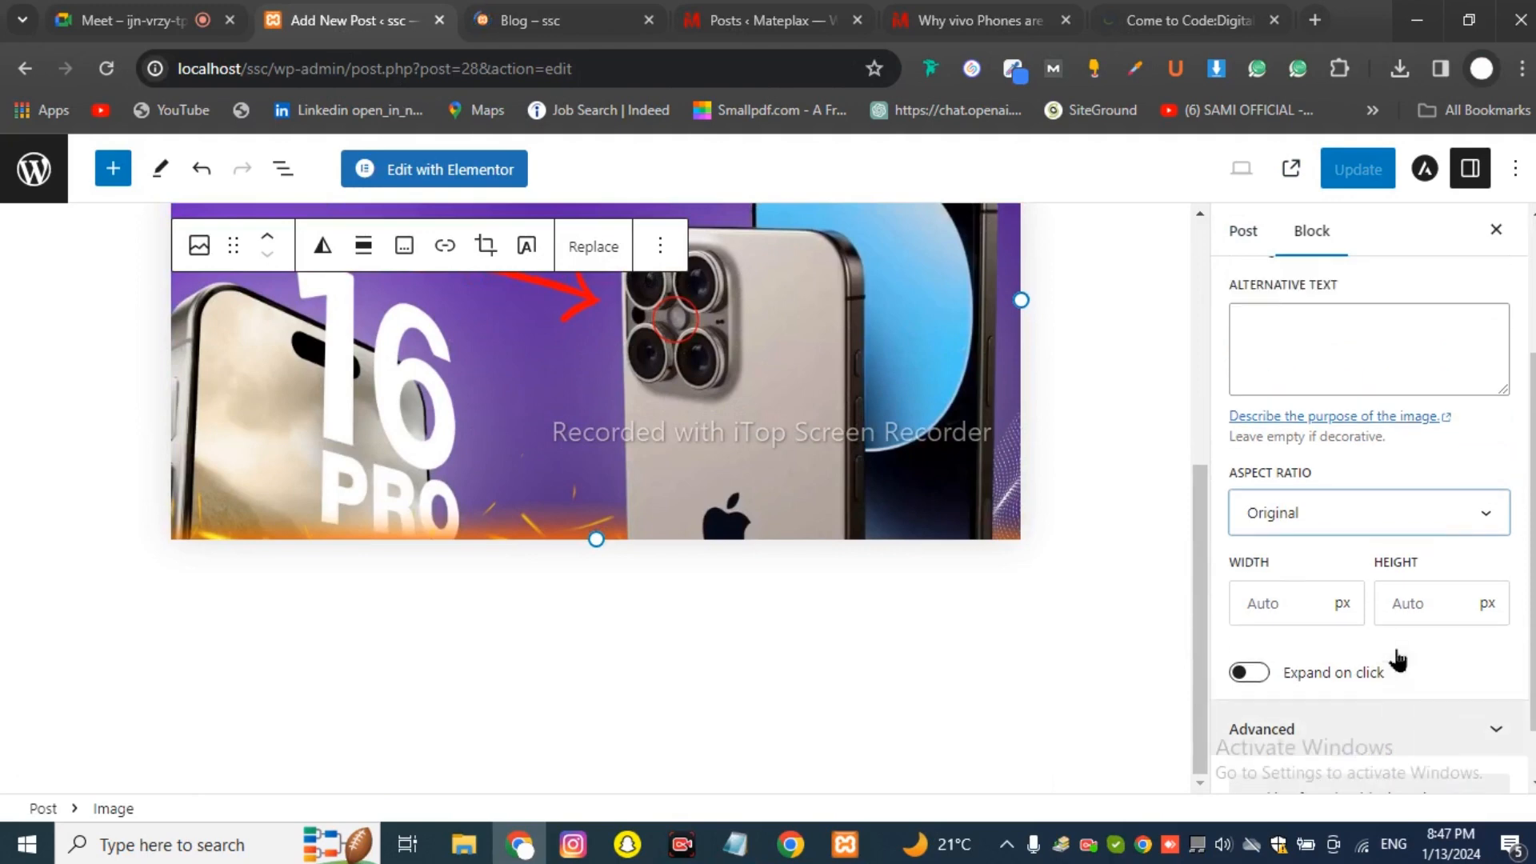
# Review the post's Categories and Tags settings and save the post with Update.
pyautogui.click(1245, 231)
pyautogui.scroll(-4, 1341, 442)
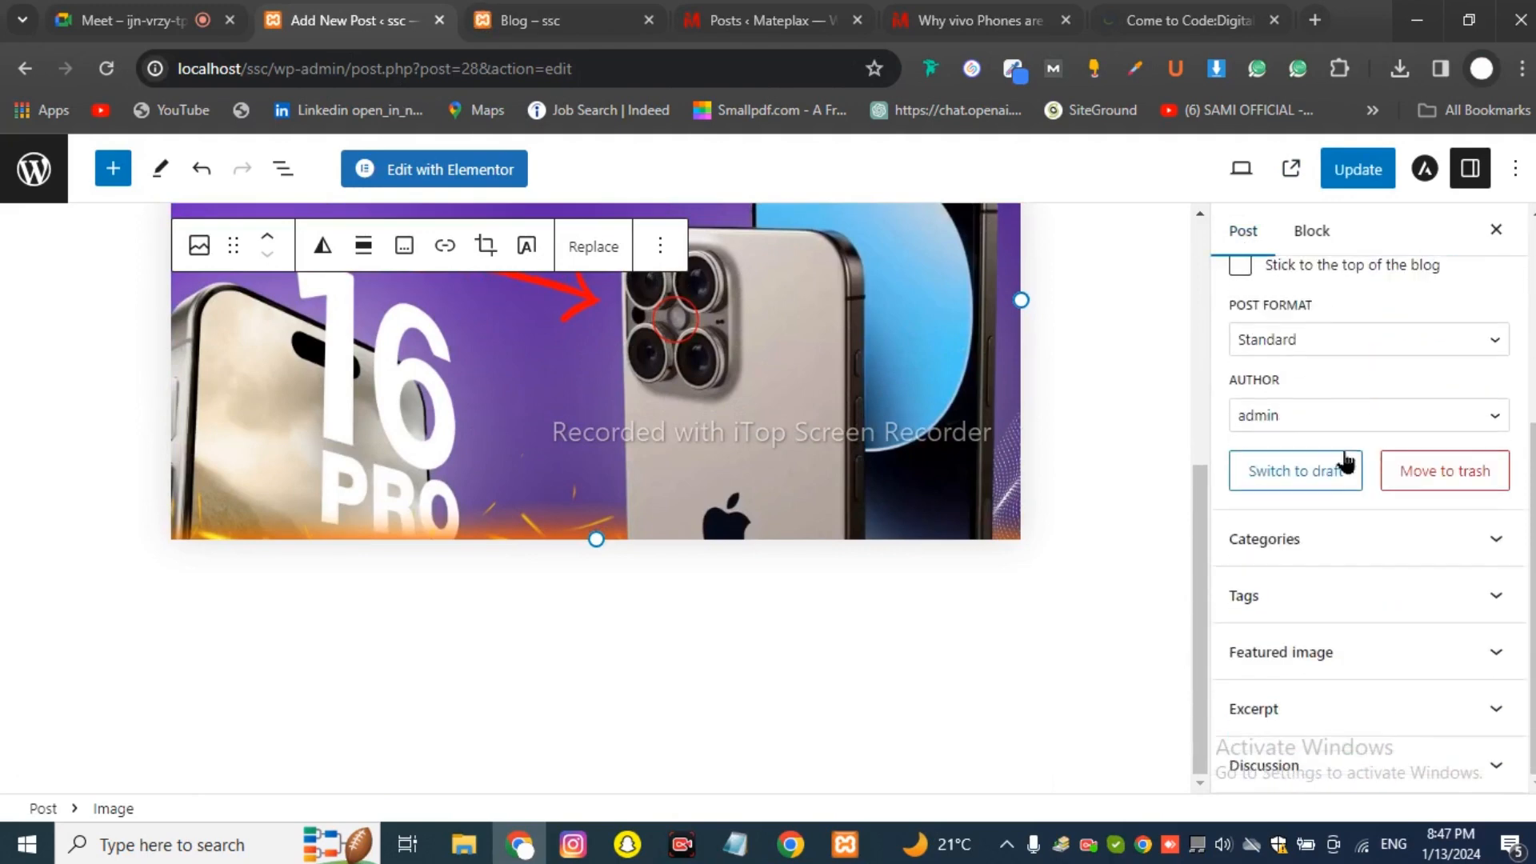
pyautogui.click(1328, 542)
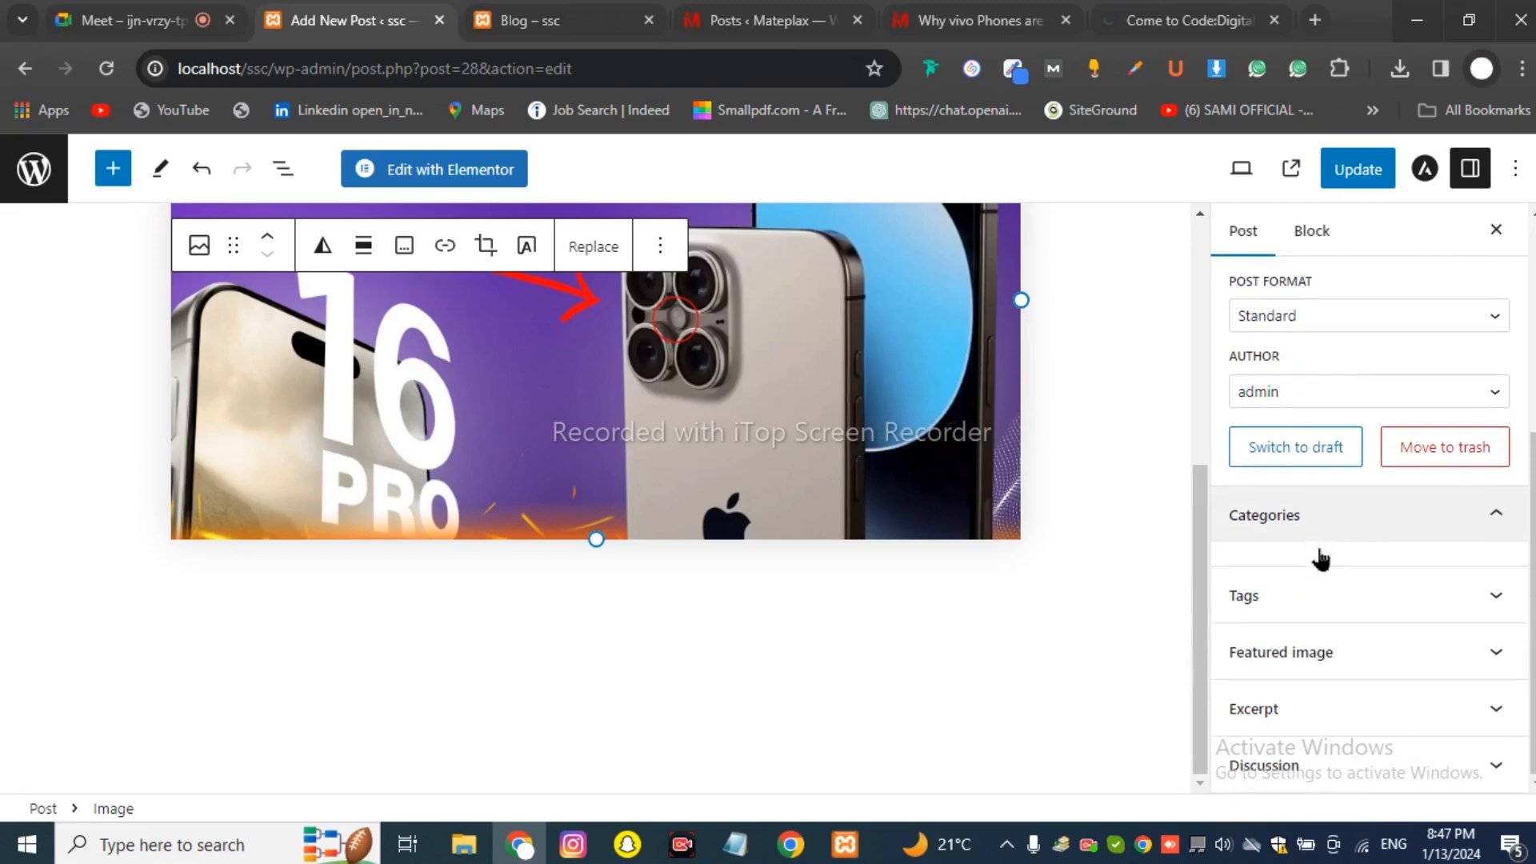
pyautogui.click(1322, 606)
pyautogui.scroll(-2, 1318, 556)
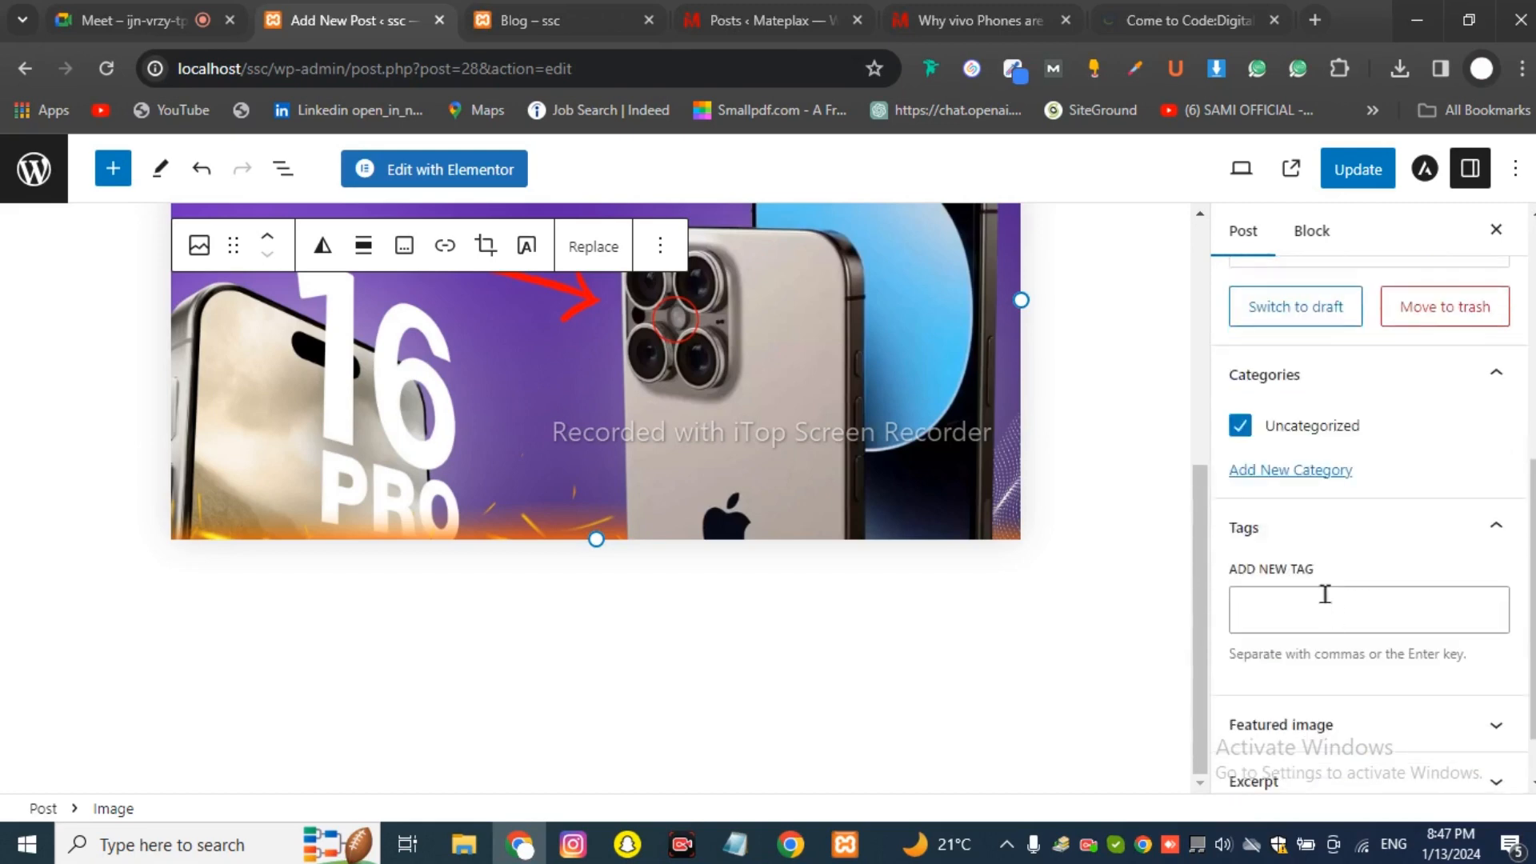
pyautogui.click(1349, 184)
# Reload the ssc Blog page to look for the post, which still isn't listed.
pyautogui.click(540, 12)
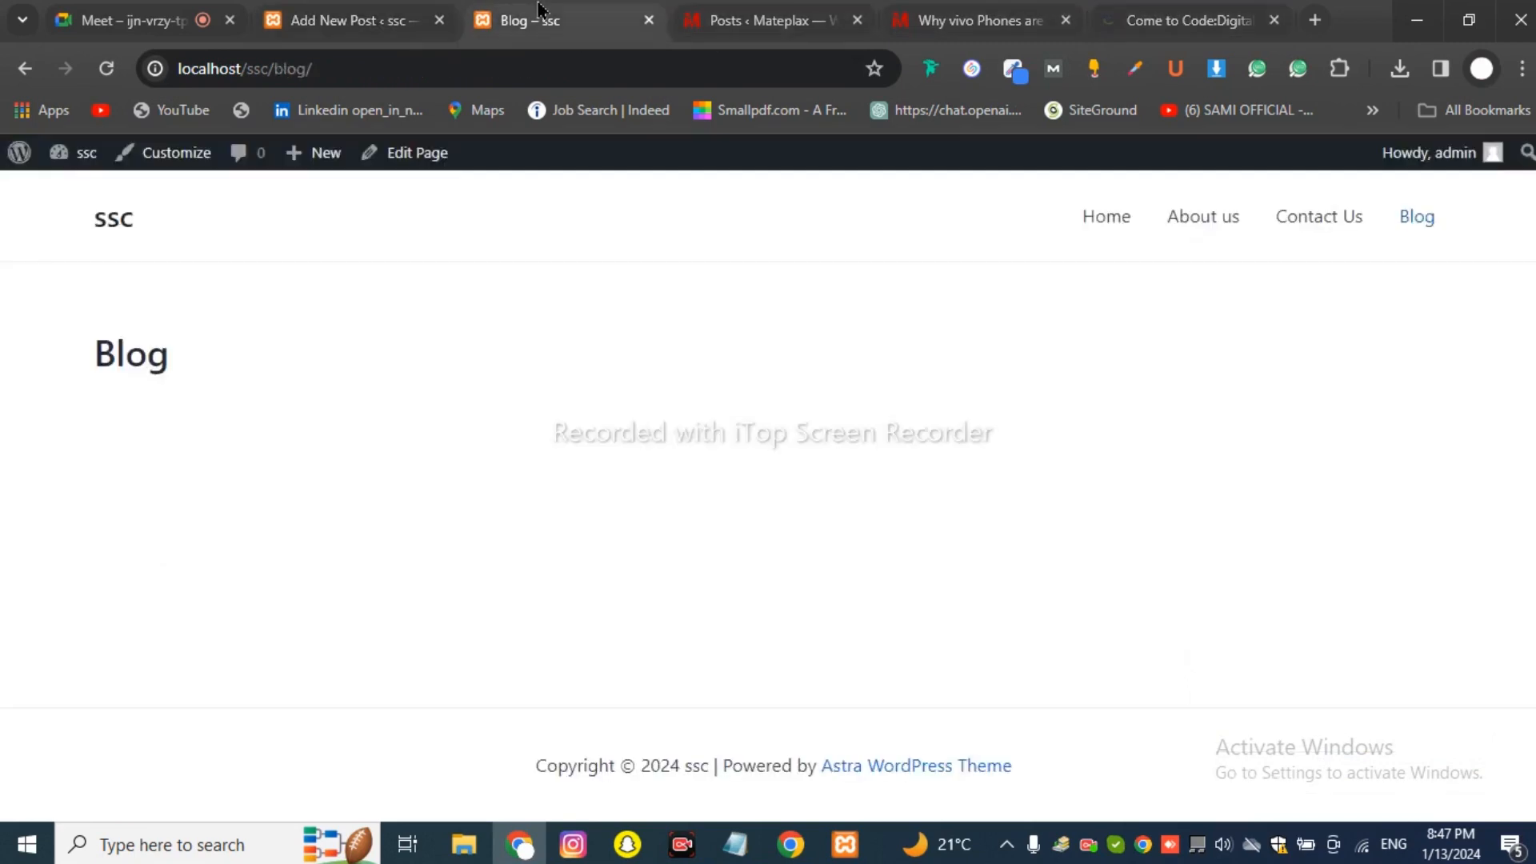
pyautogui.click(980, 20)
pyautogui.click(1185, 18)
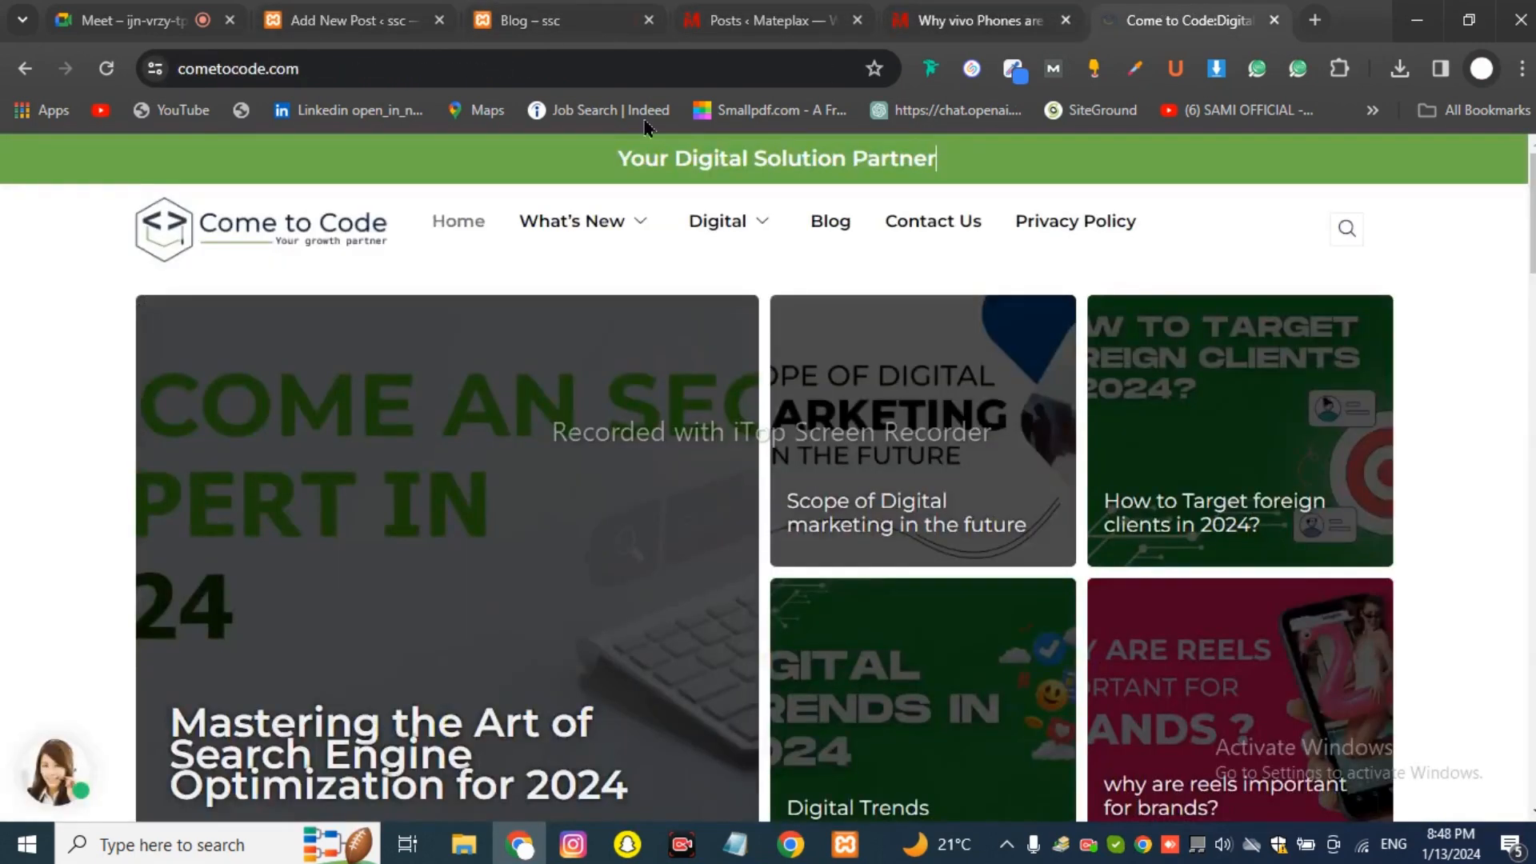
pyautogui.click(528, 20)
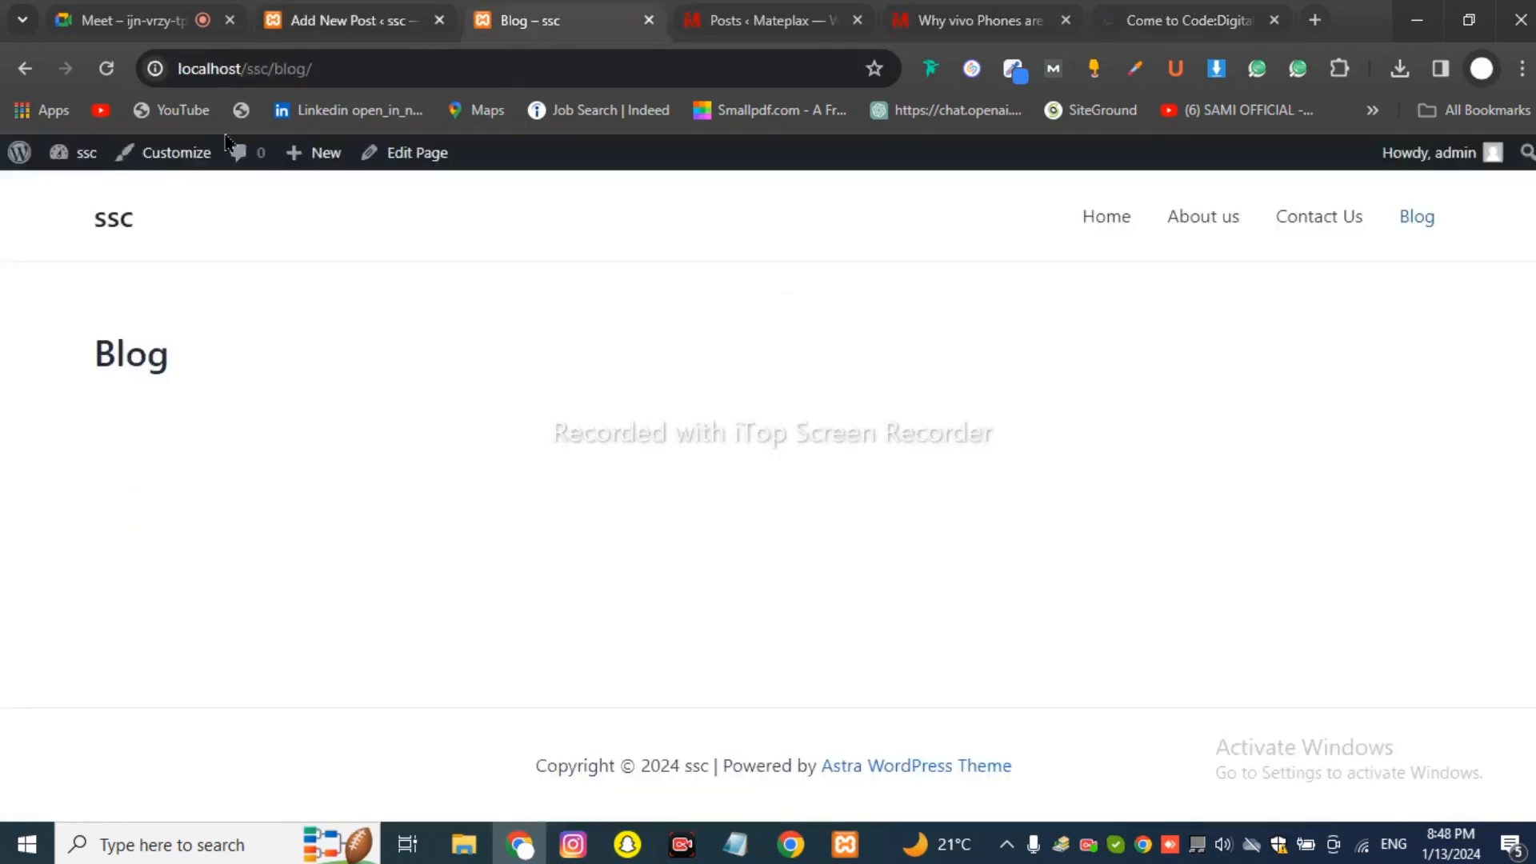
pyautogui.click(107, 69)
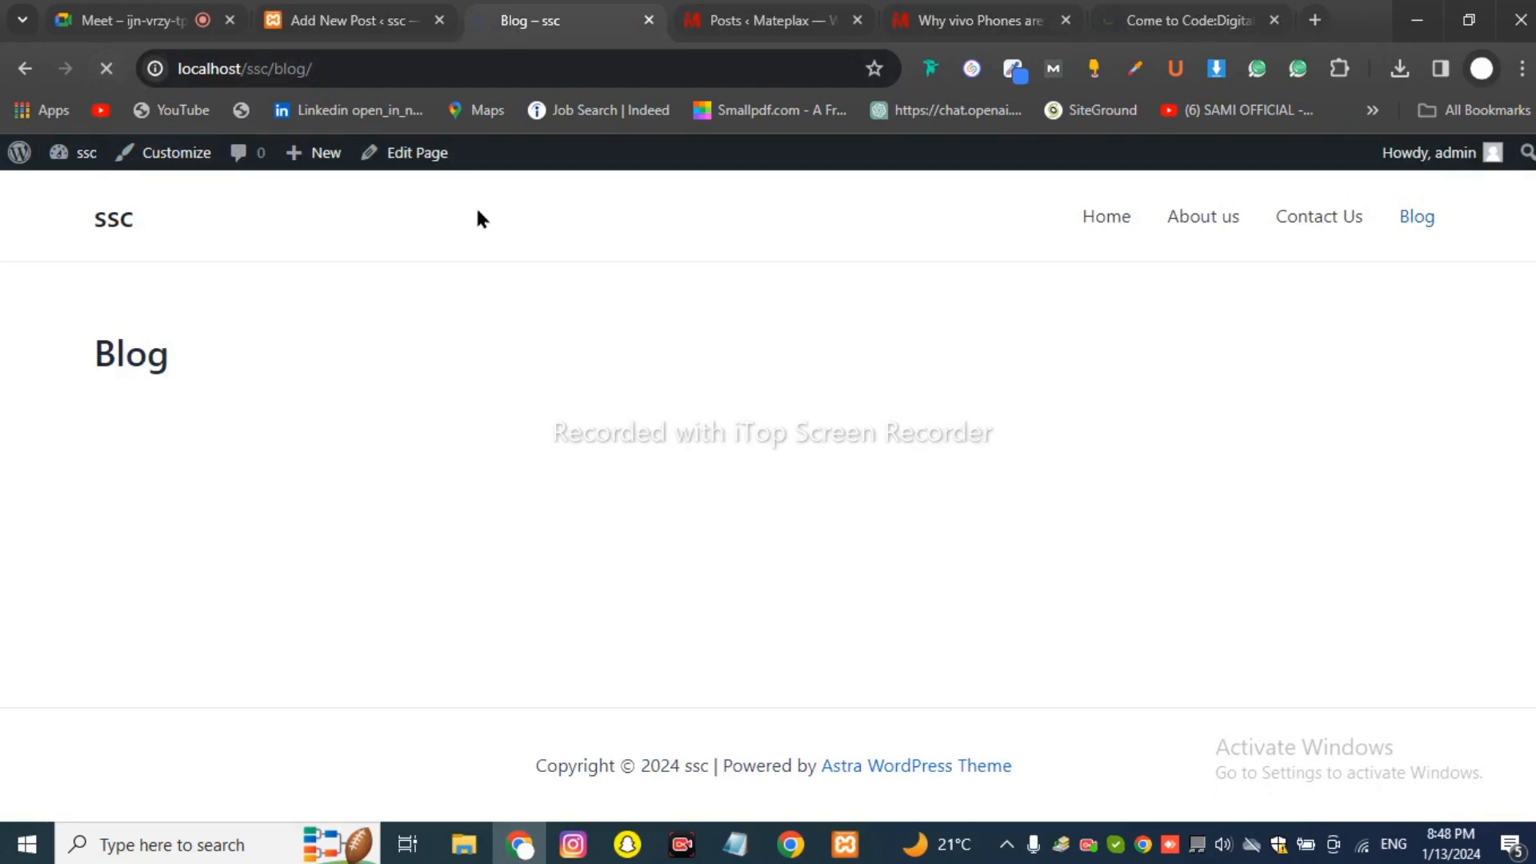
pyautogui.click(375, 24)
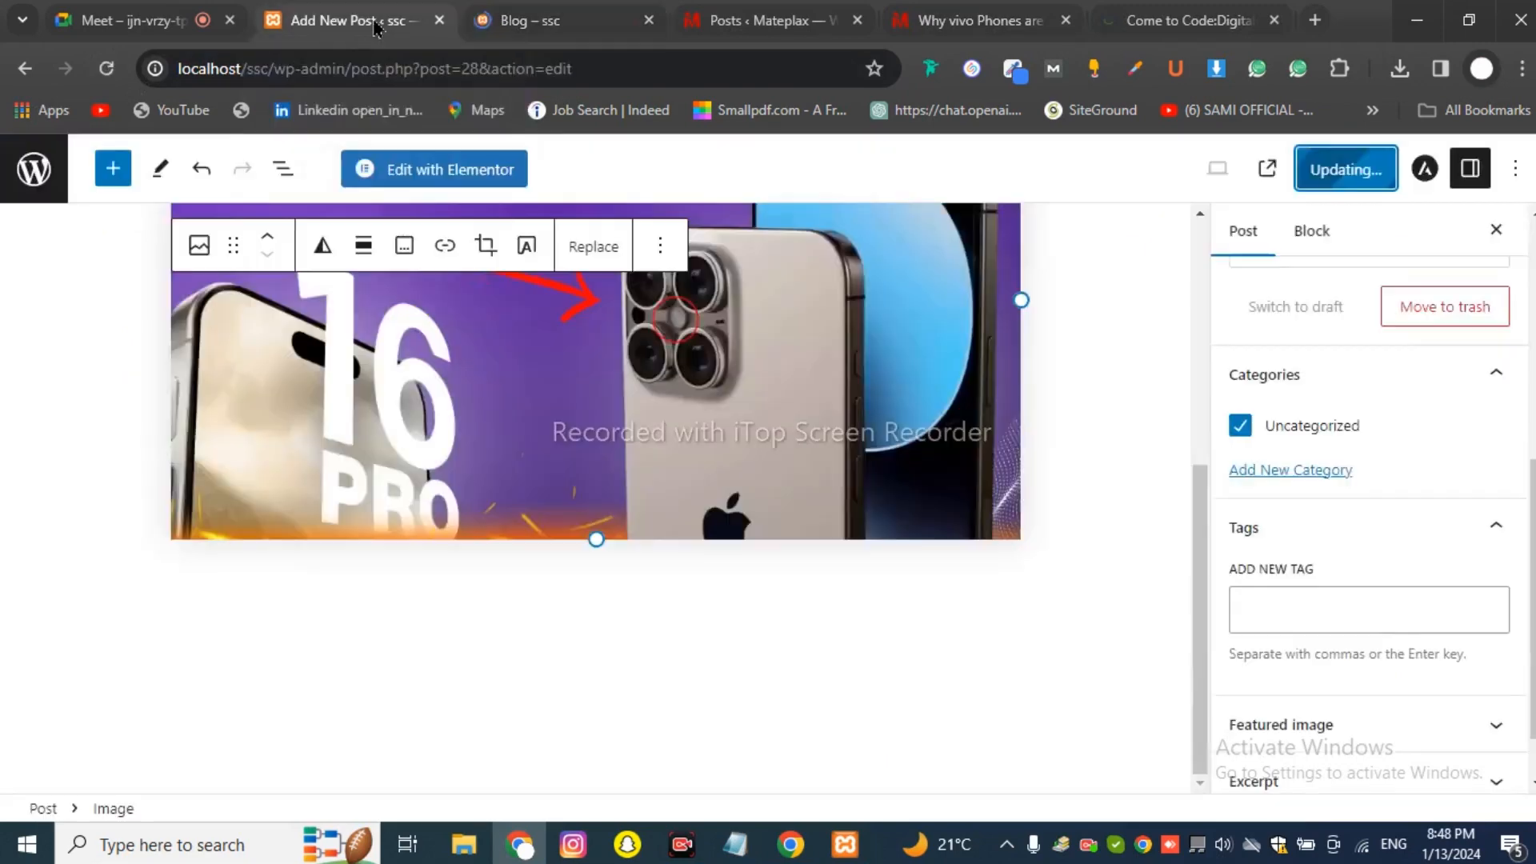
pyautogui.click(348, 175)
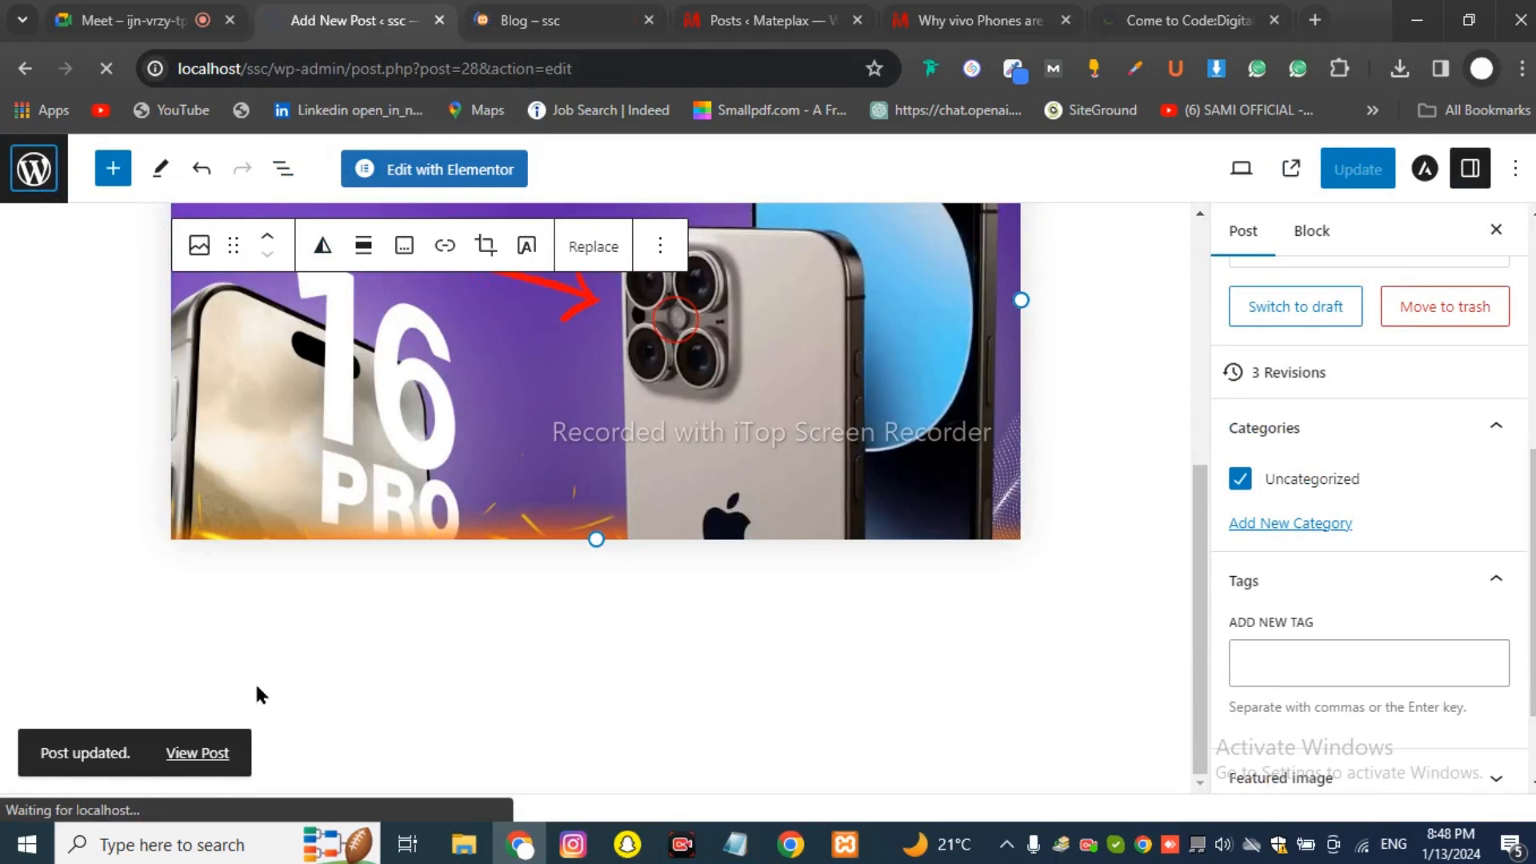
pyautogui.click(492, 21)
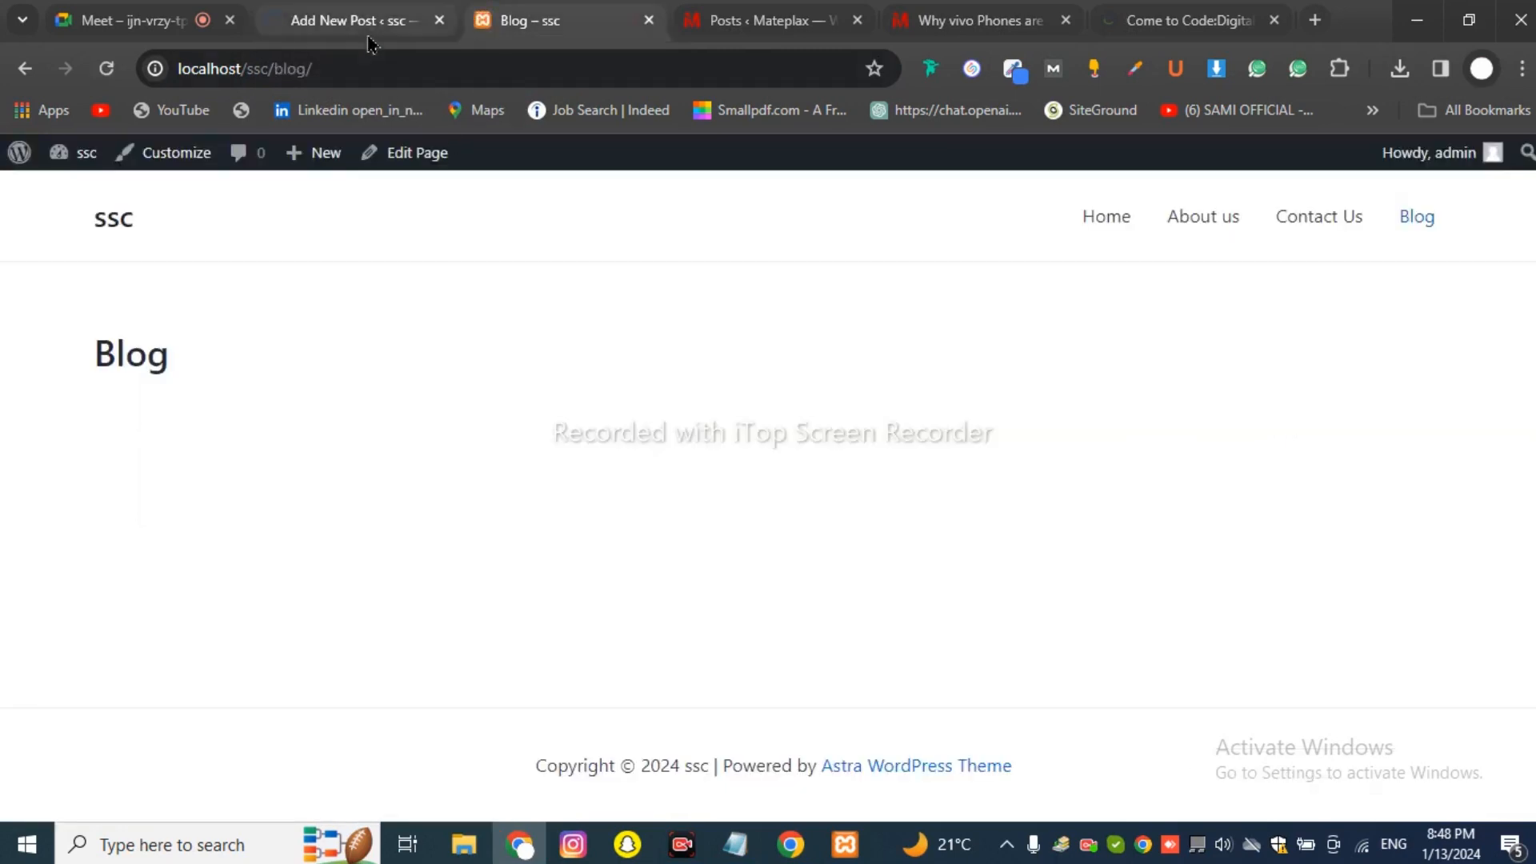
# View the live post with its Lorem Ipsum text and iPhone image, then open Blog.
pyautogui.click(368, 36)
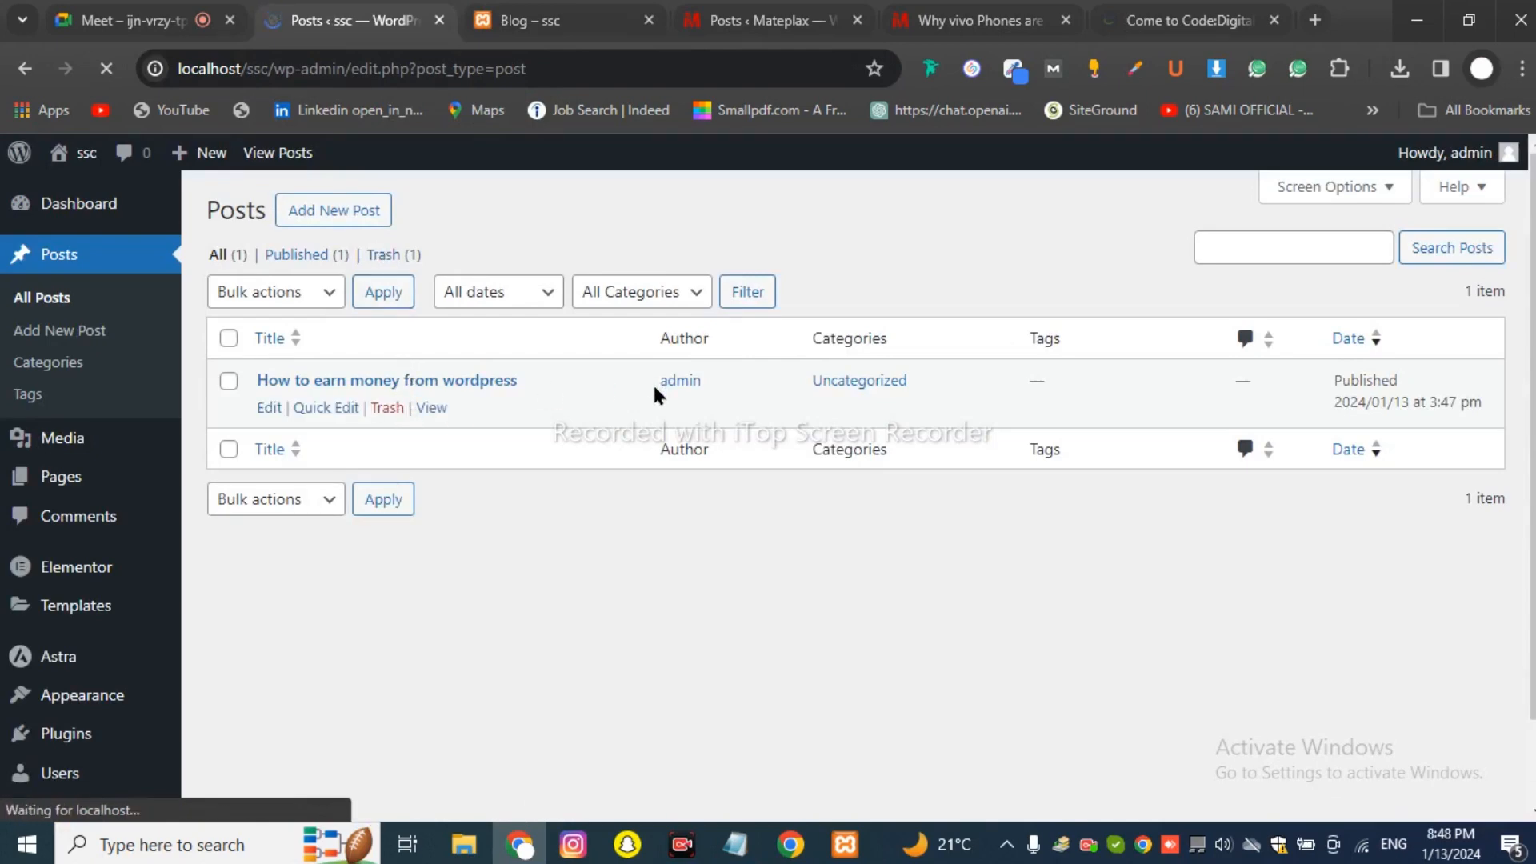
pyautogui.keyDown('ctrl'); pyautogui.click(431, 408); pyautogui.keyUp('ctrl')
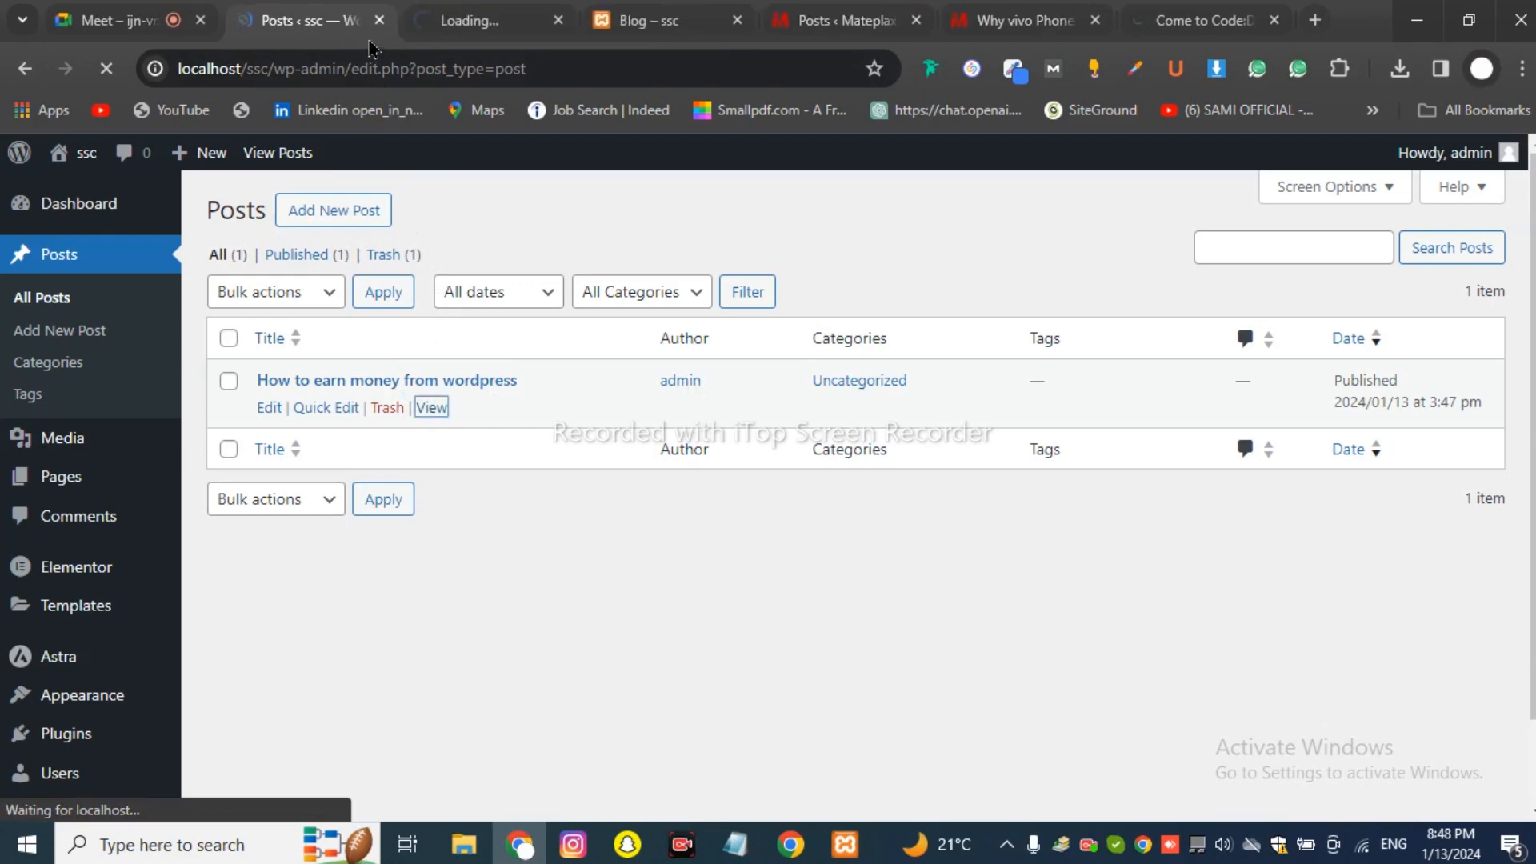
pyautogui.click(466, 26)
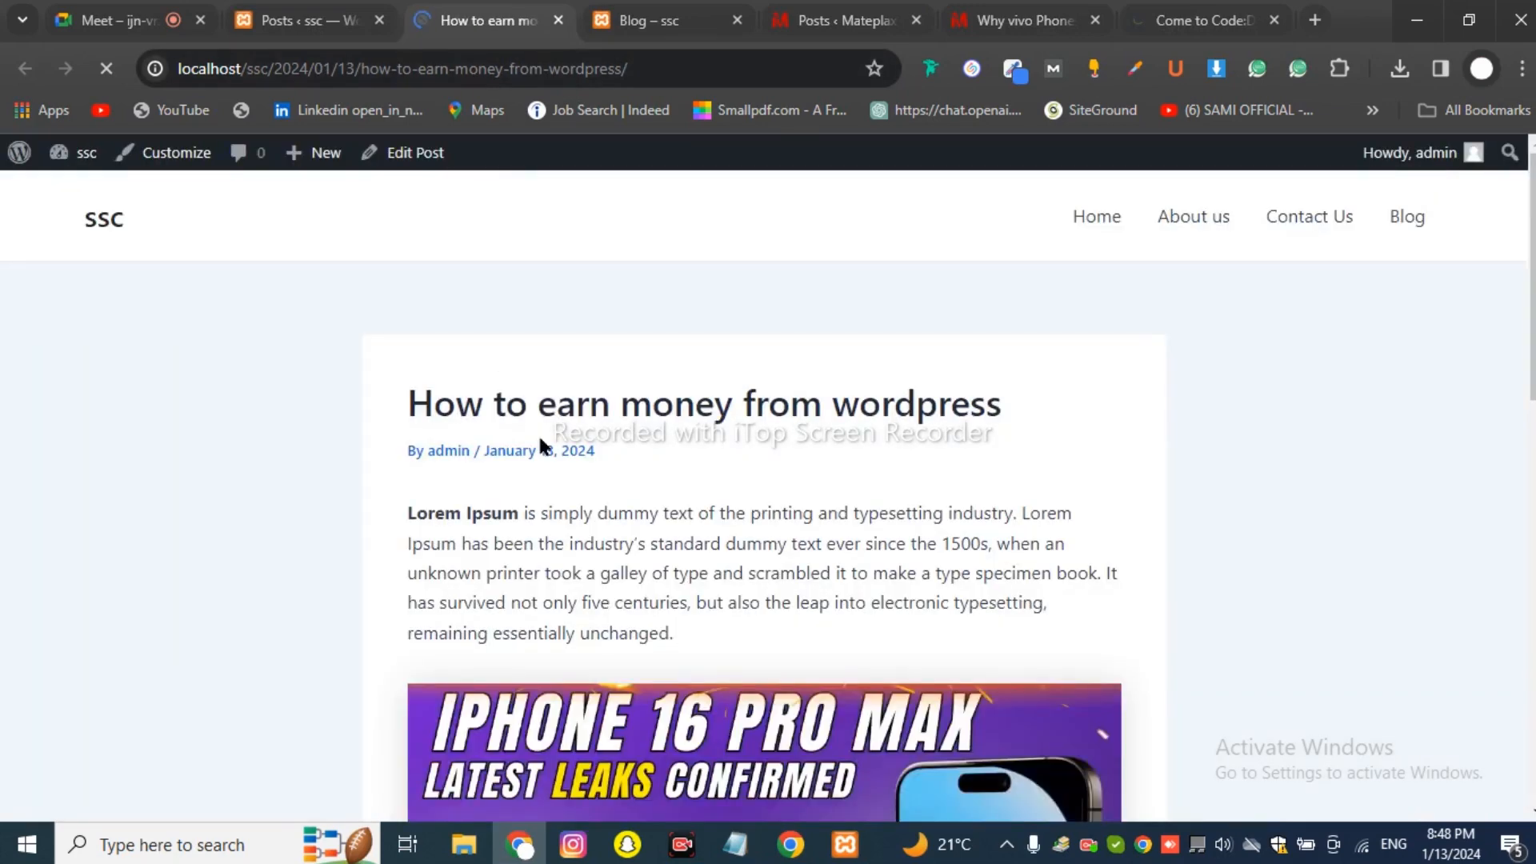
pyautogui.scroll(-12, 589, 488)
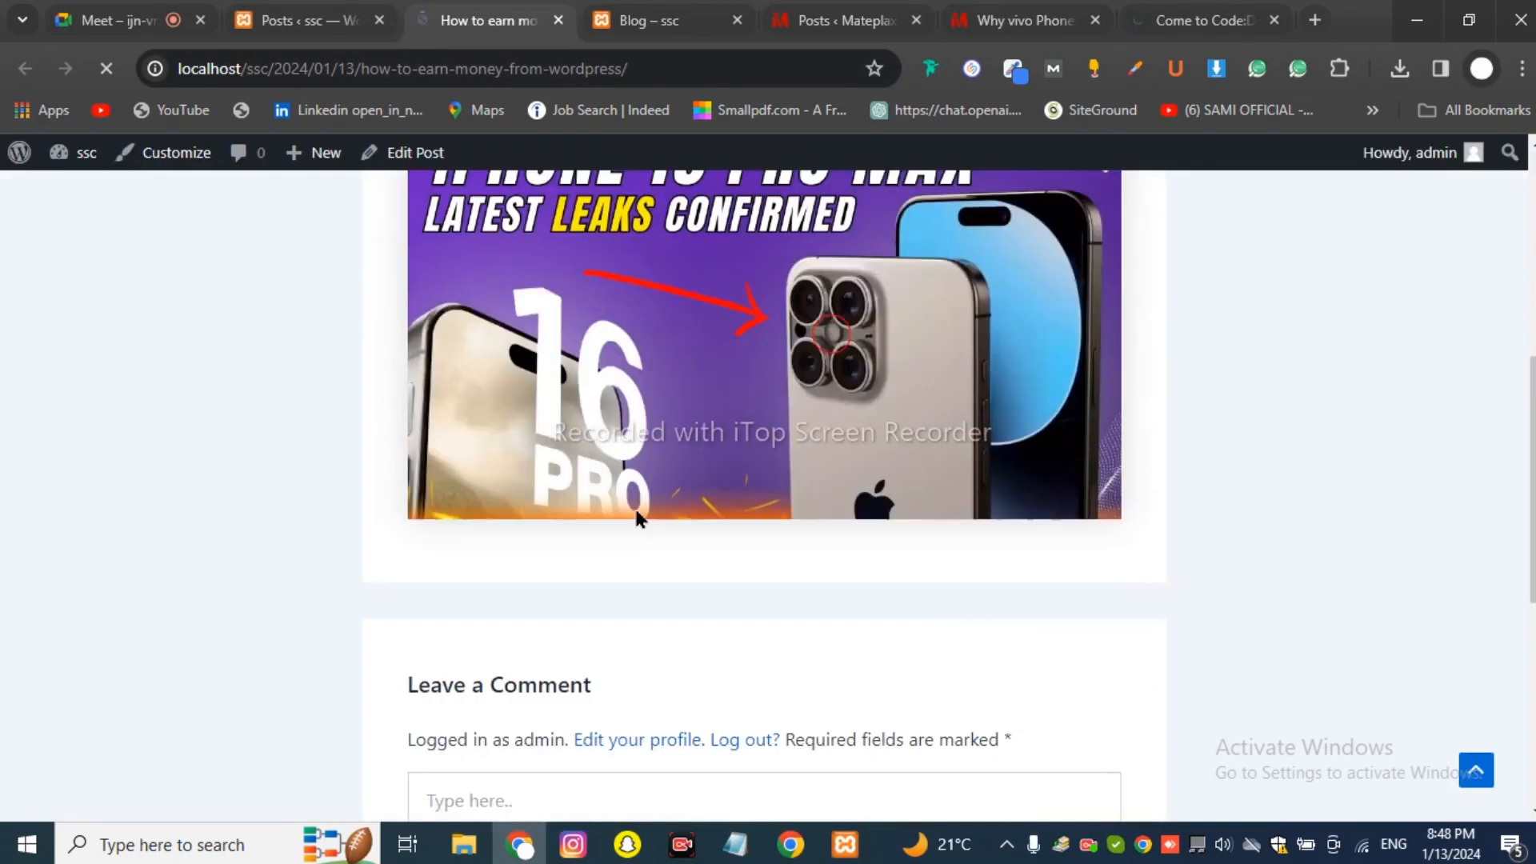
pyautogui.scroll(-3, 691, 588)
pyautogui.scroll(15, 693, 592)
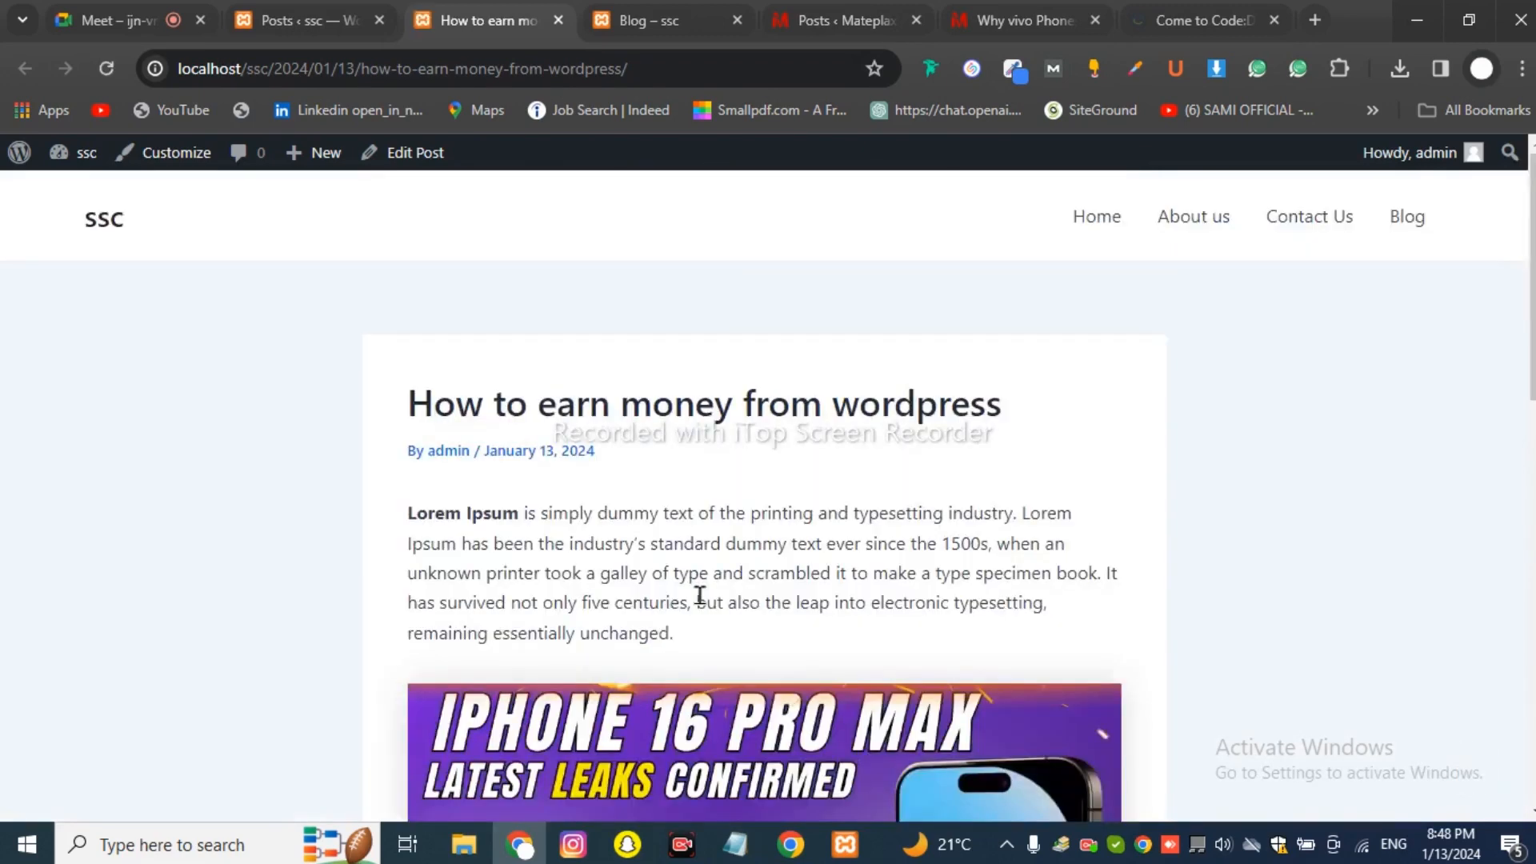
pyautogui.click(1405, 233)
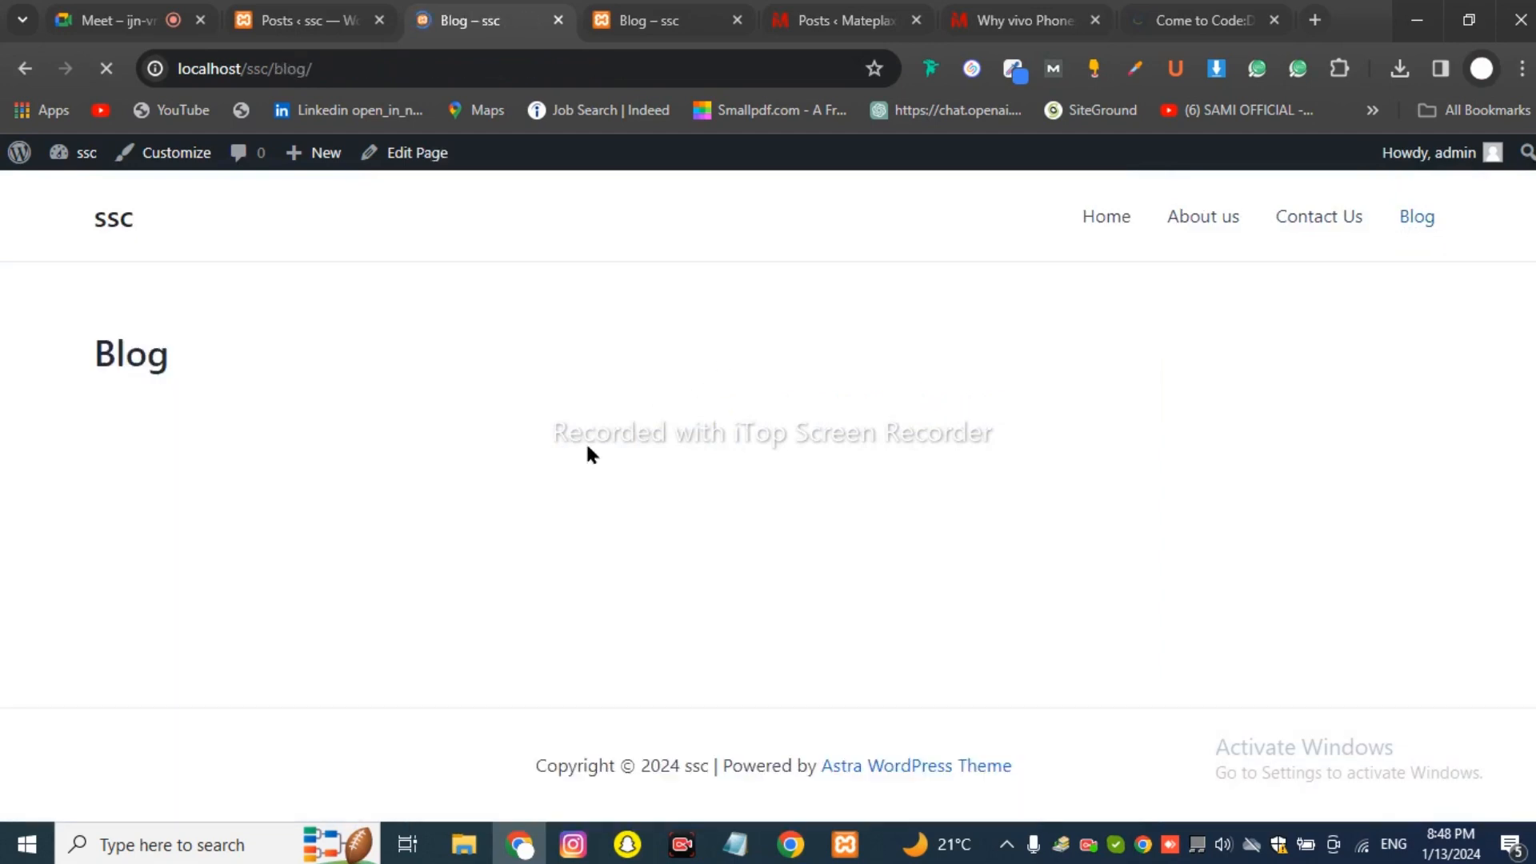
# In Settings > Reading, choose Blog as the posts page and save the changes.
pyautogui.click(304, 20)
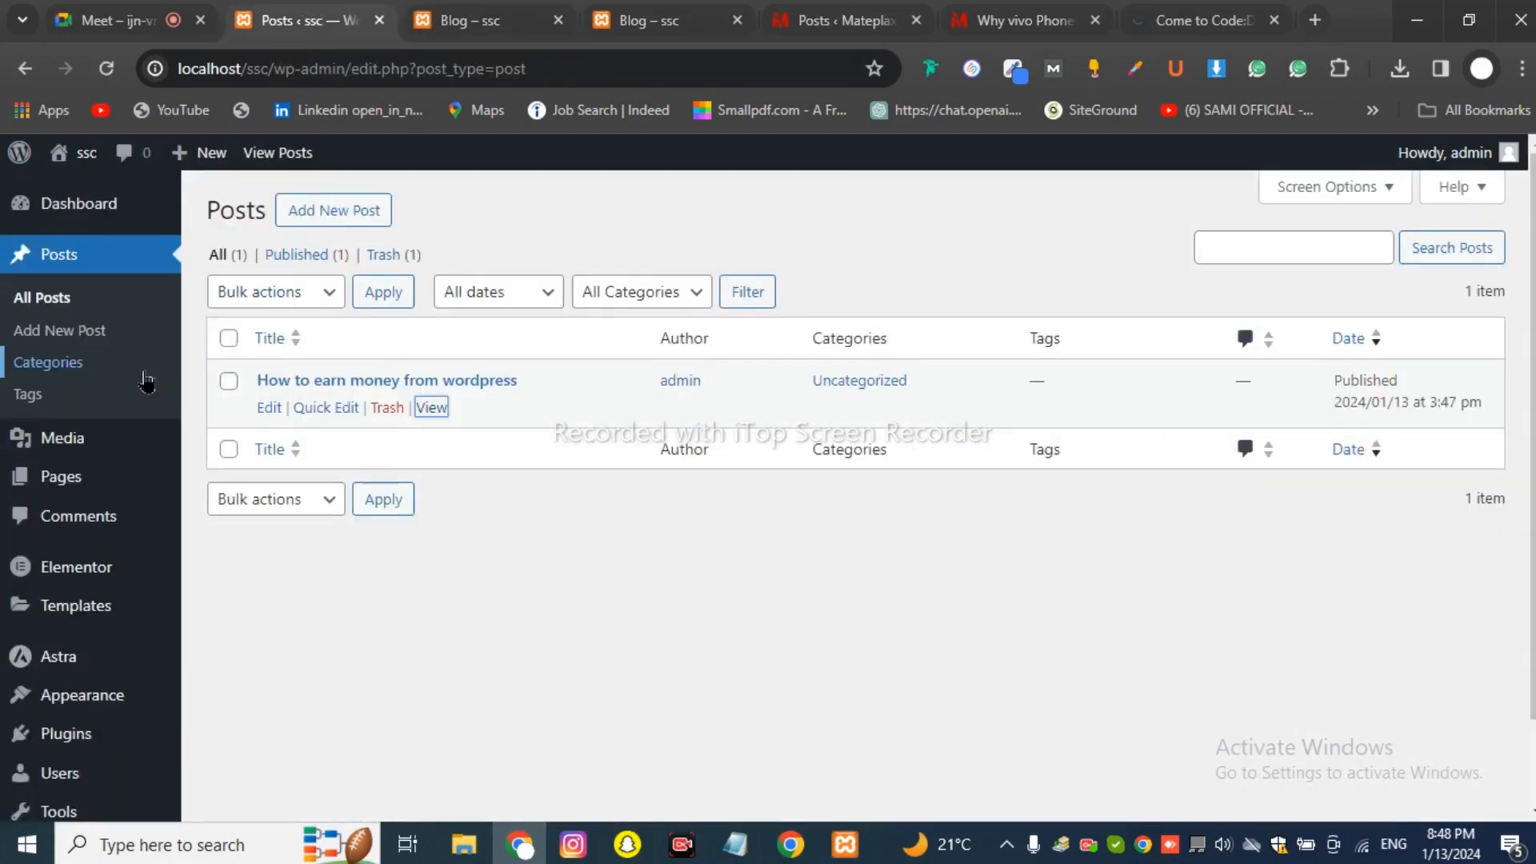
pyautogui.scroll(-2, 80, 552)
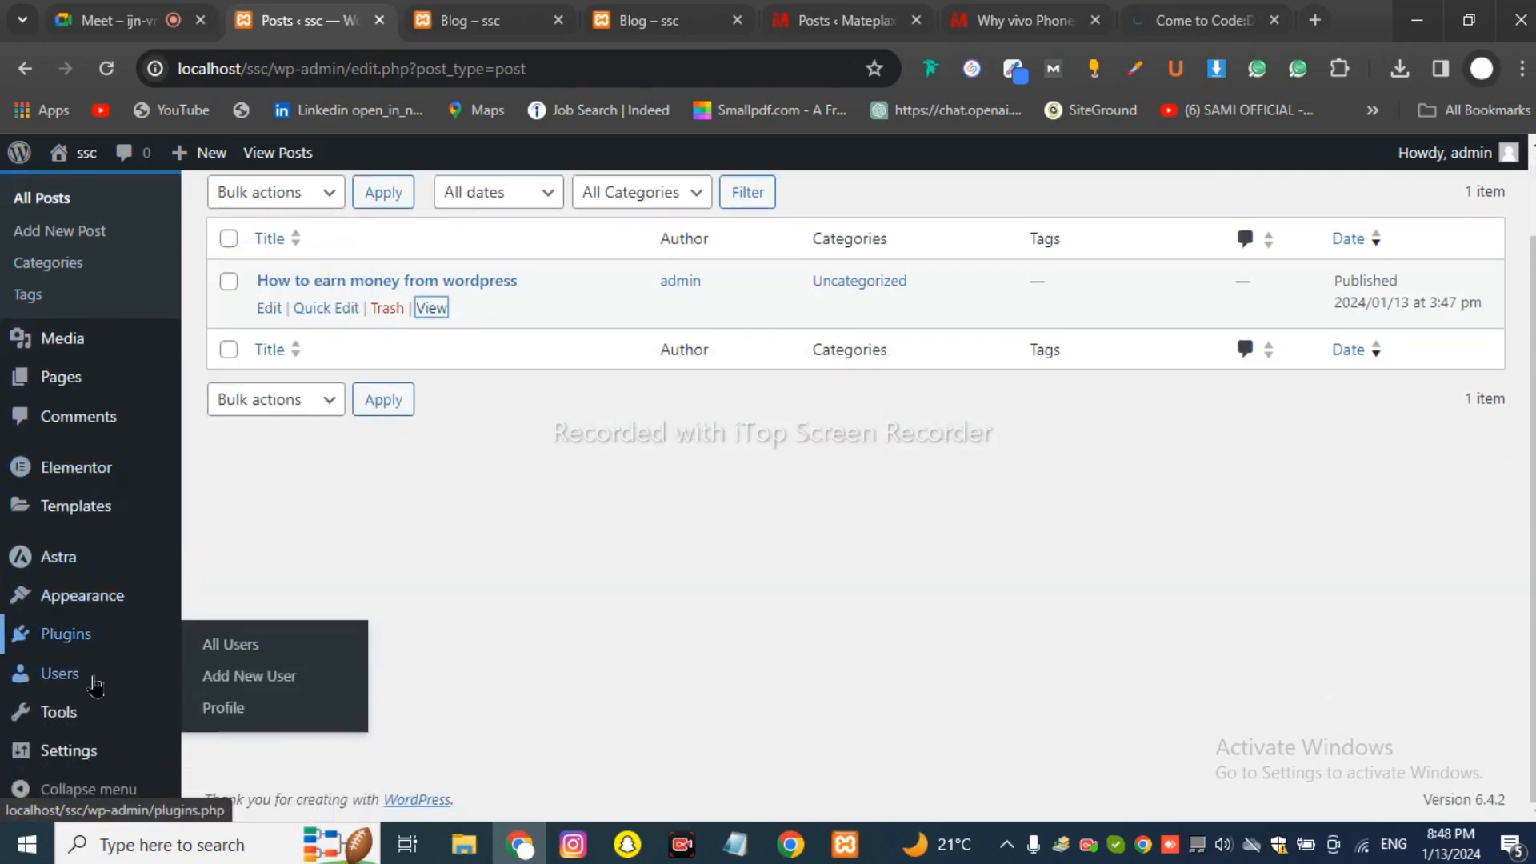
pyautogui.moveTo(93, 714)
pyautogui.moveTo(98, 602)
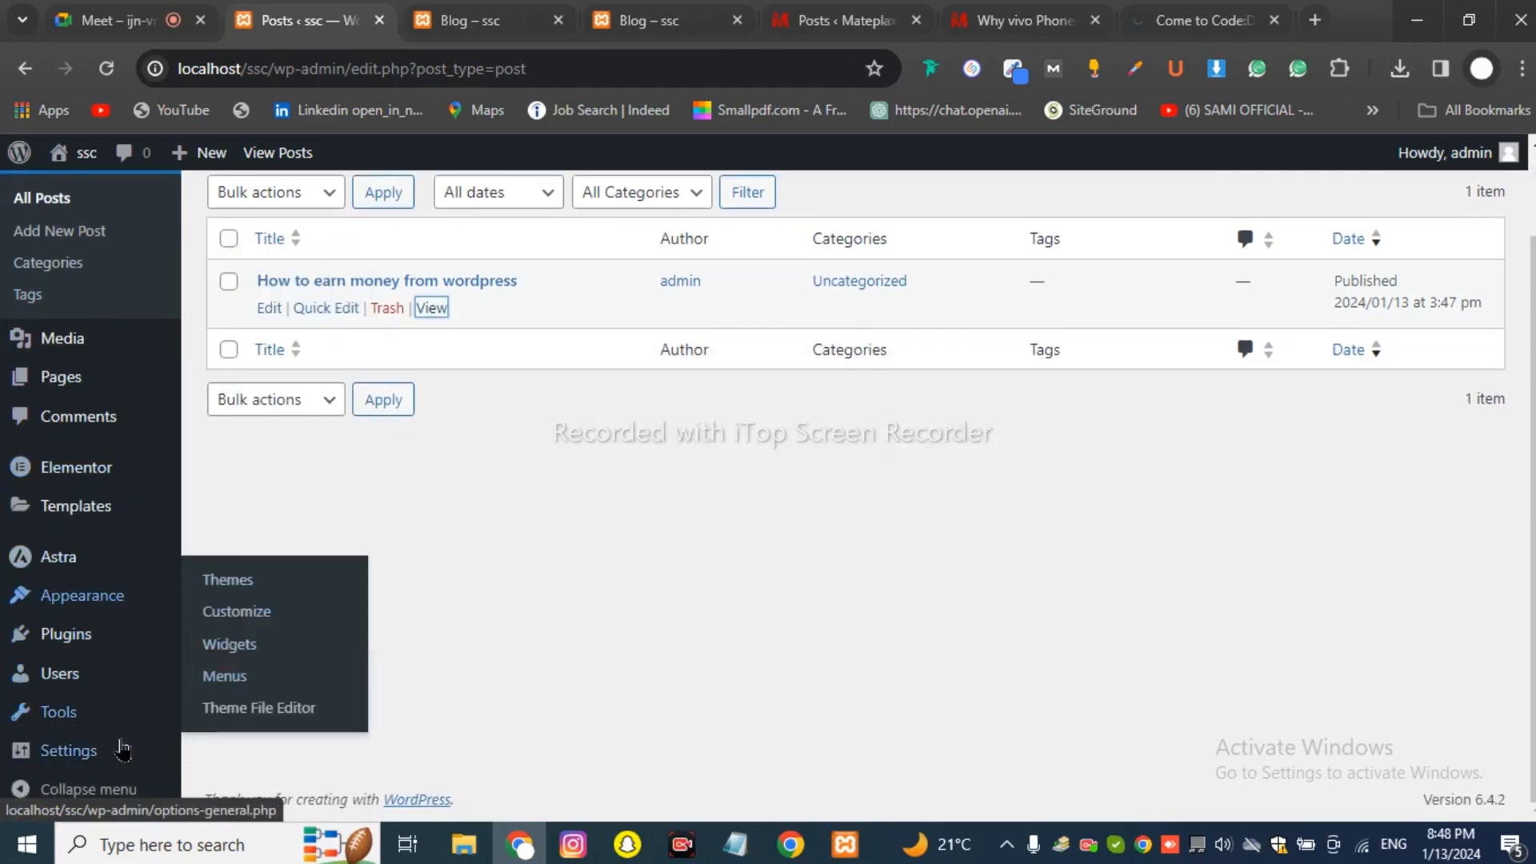
pyautogui.moveTo(122, 749)
pyautogui.click(240, 584)
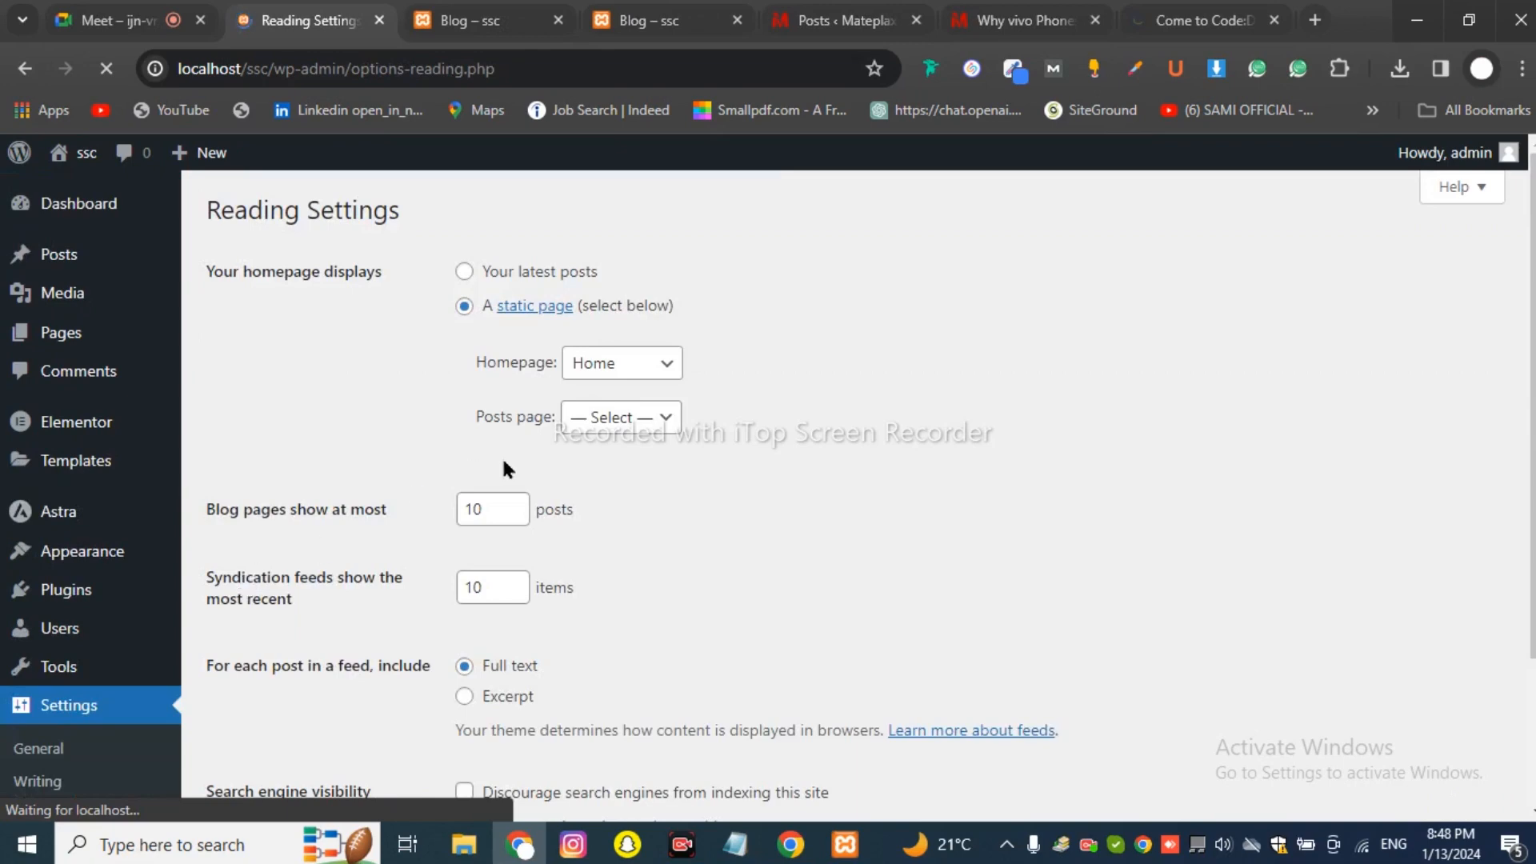
pyautogui.click(591, 420)
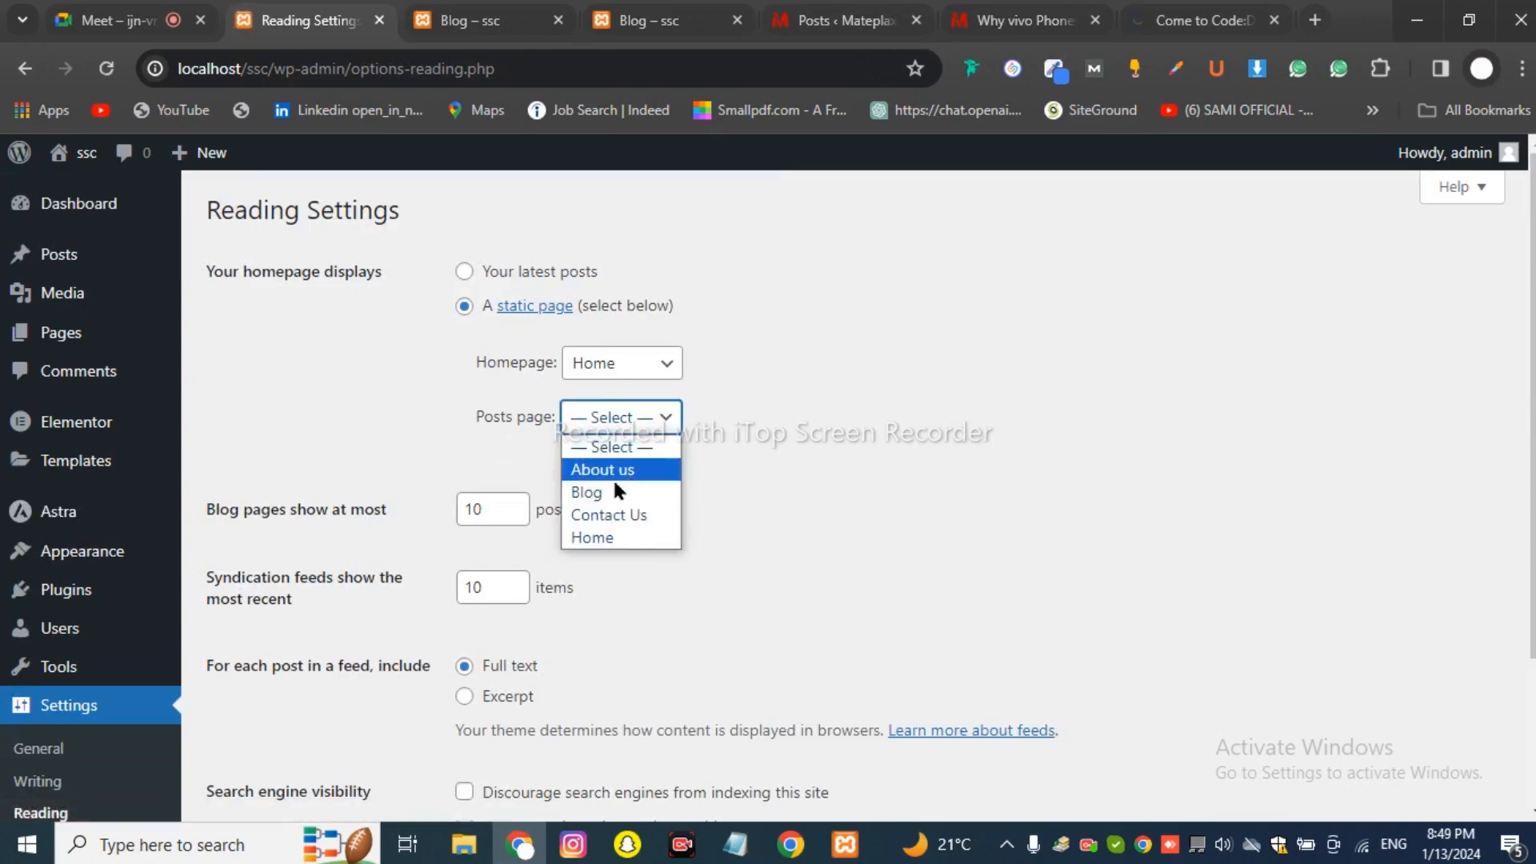
pyautogui.click(596, 502)
pyautogui.scroll(-3, 593, 480)
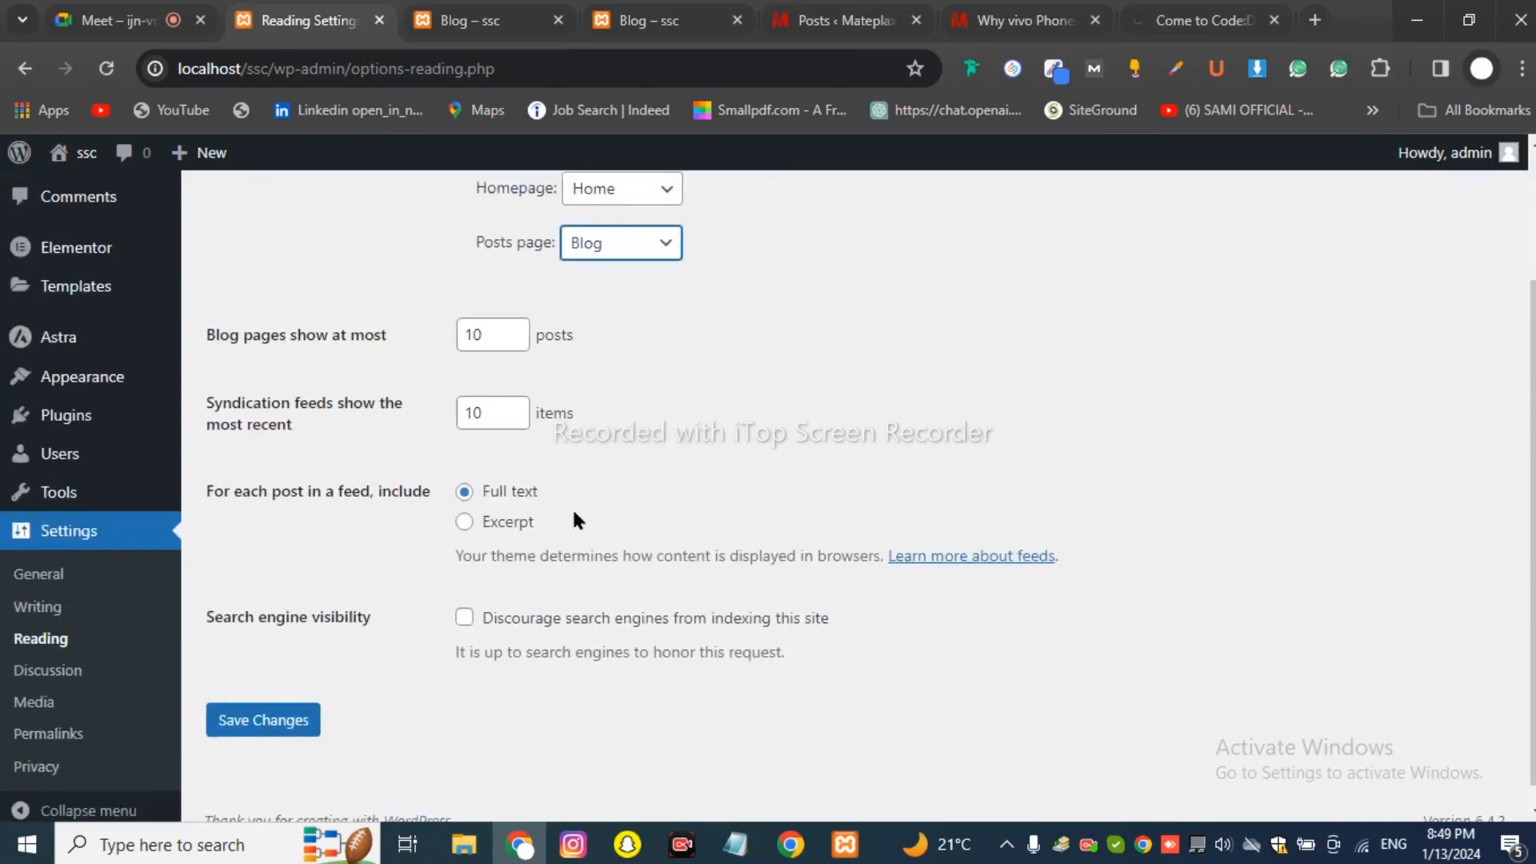
pyautogui.click(264, 698)
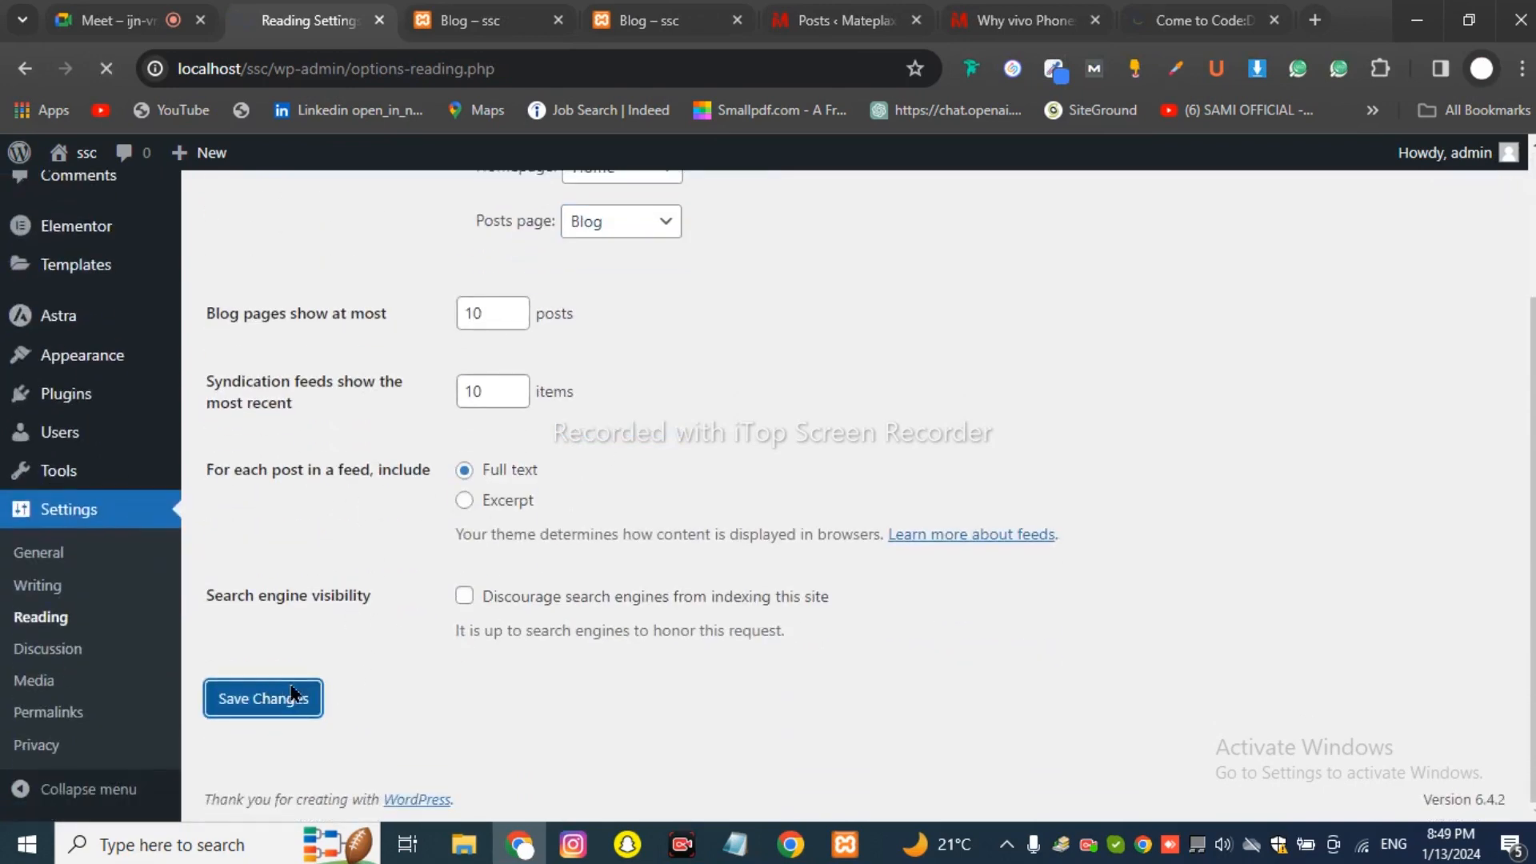
# Reload the ssc Blog page, then go Home and back to Blog to see the new post.
pyautogui.click(486, 11)
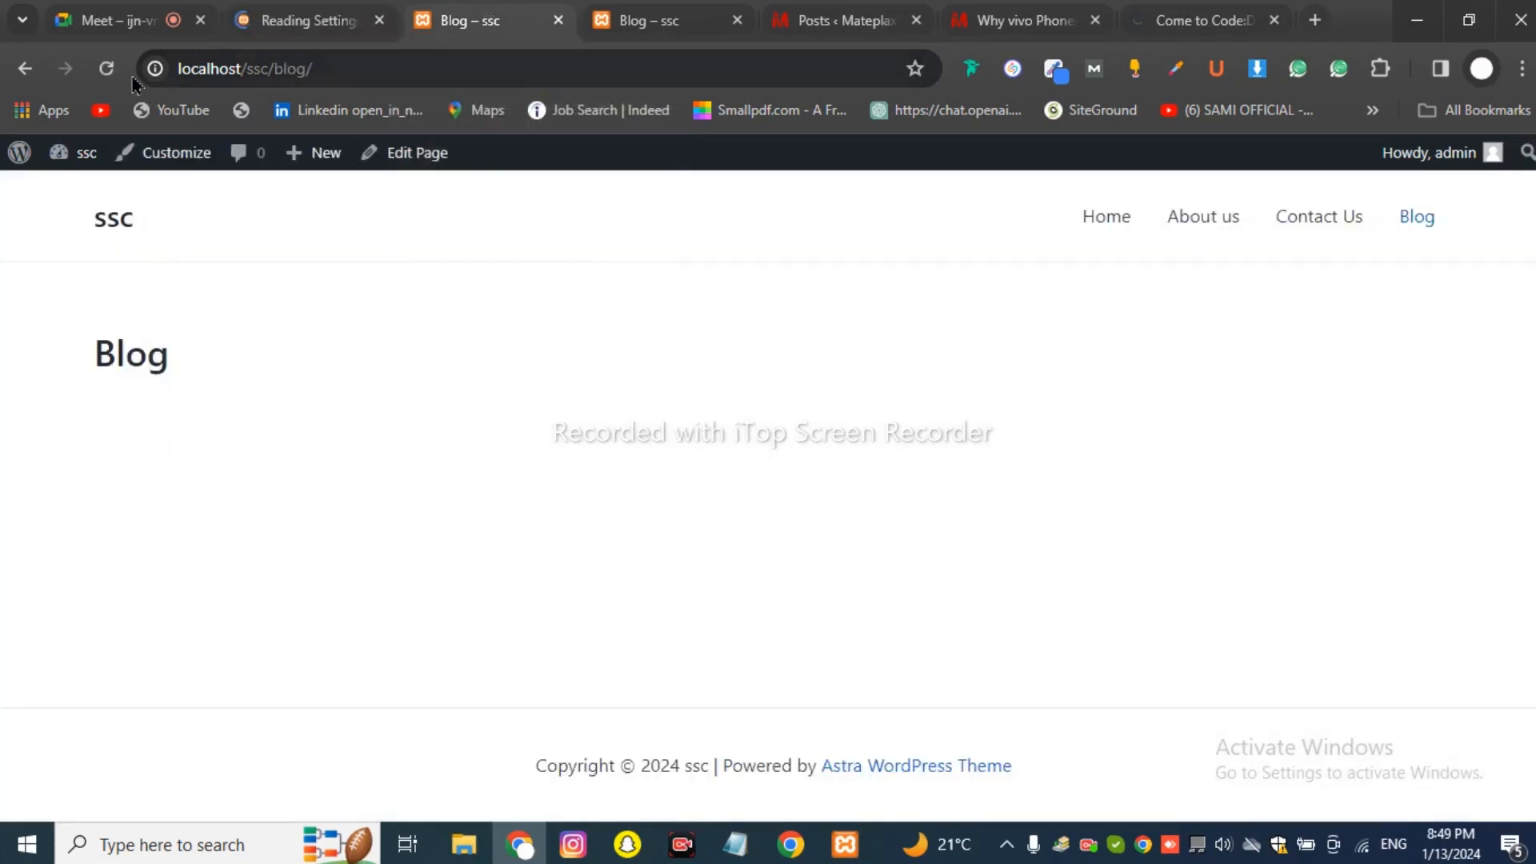
pyautogui.click(105, 68)
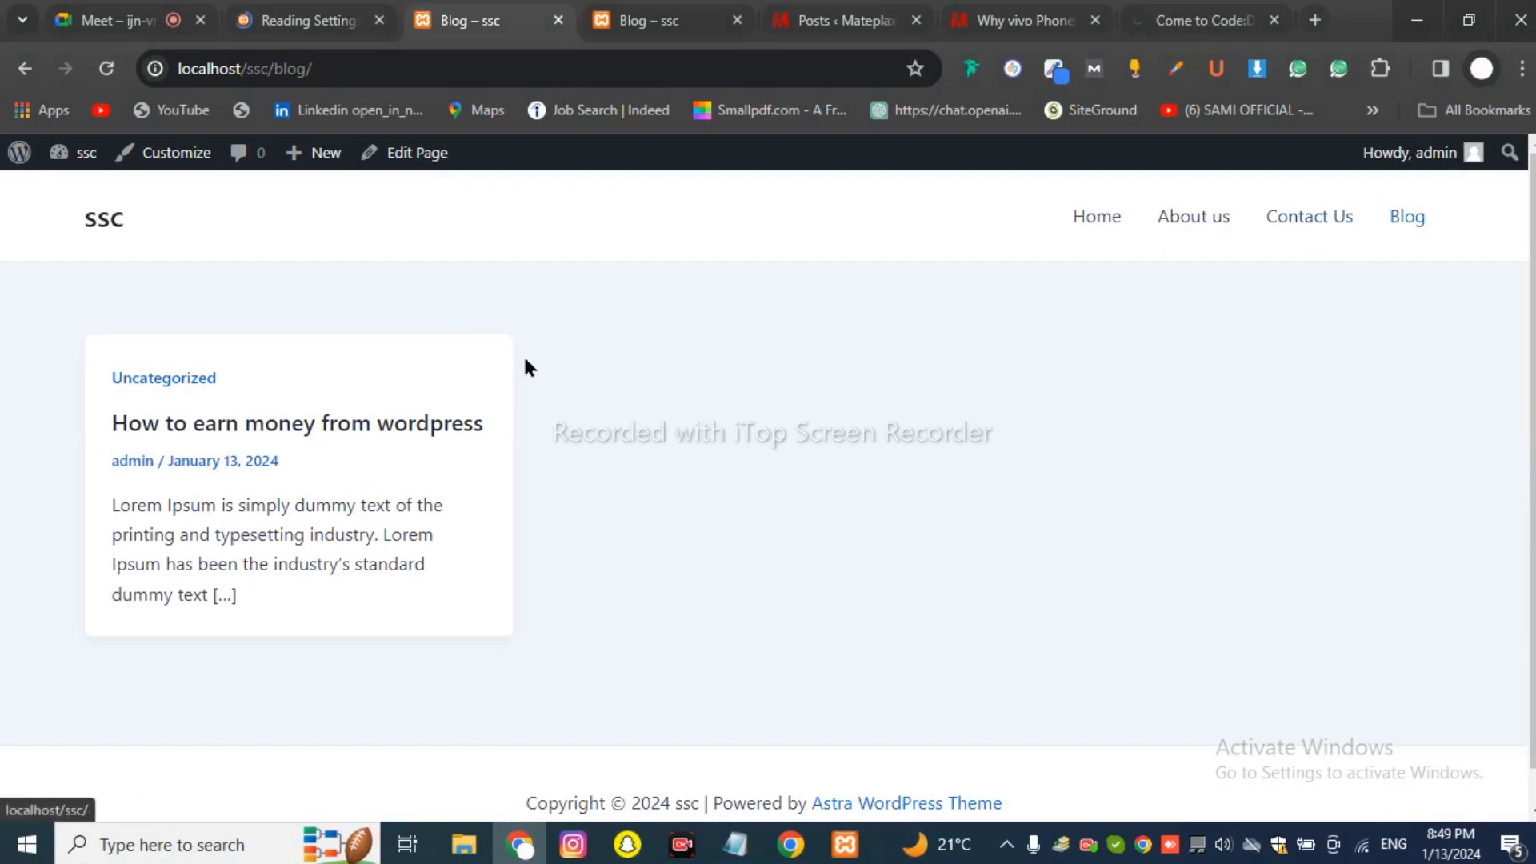
pyautogui.click(1100, 230)
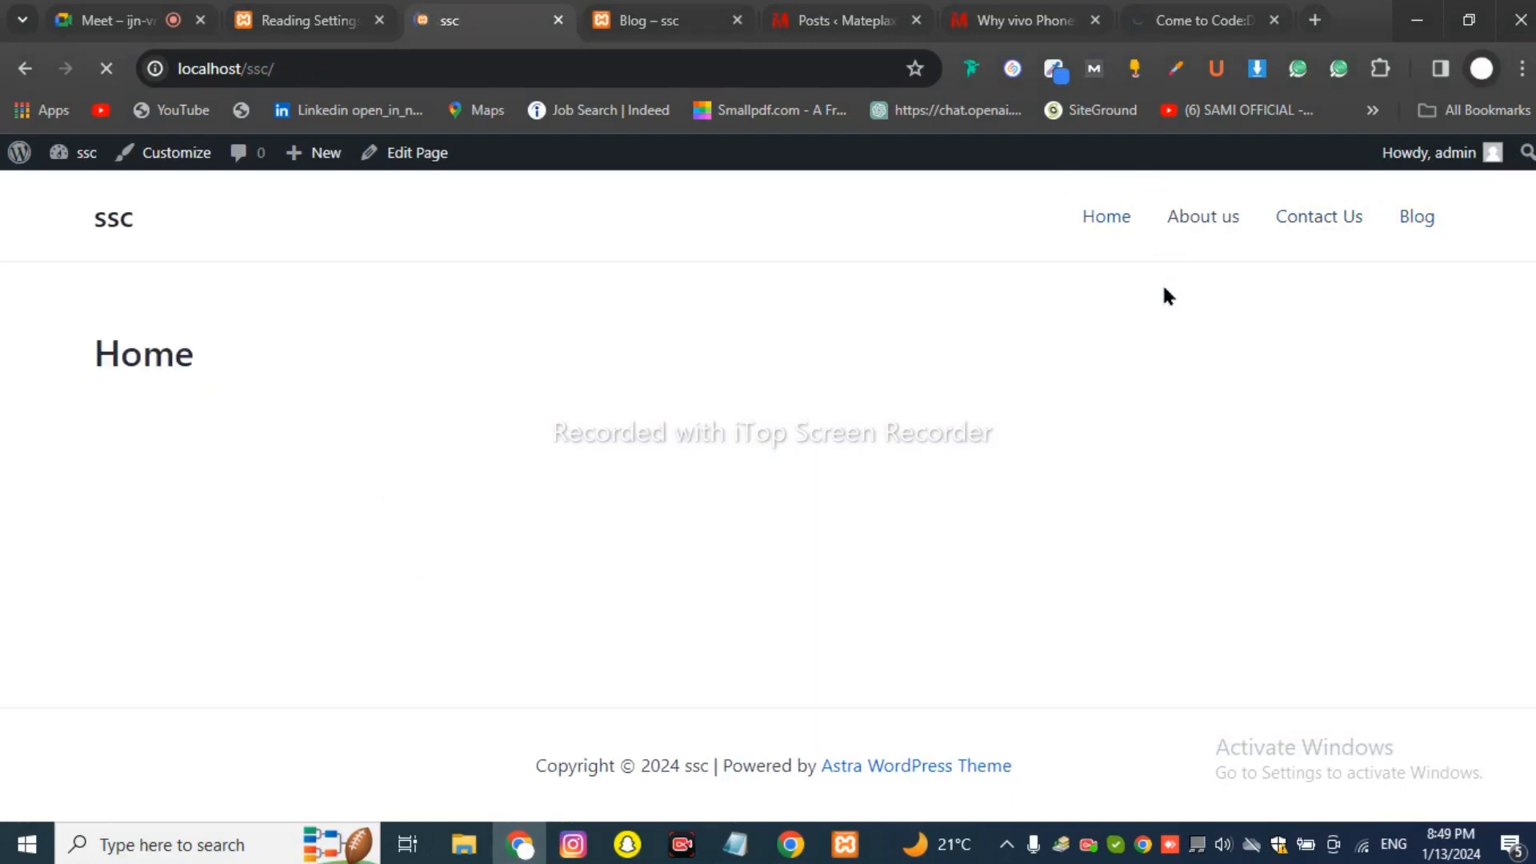
pyautogui.click(1403, 230)
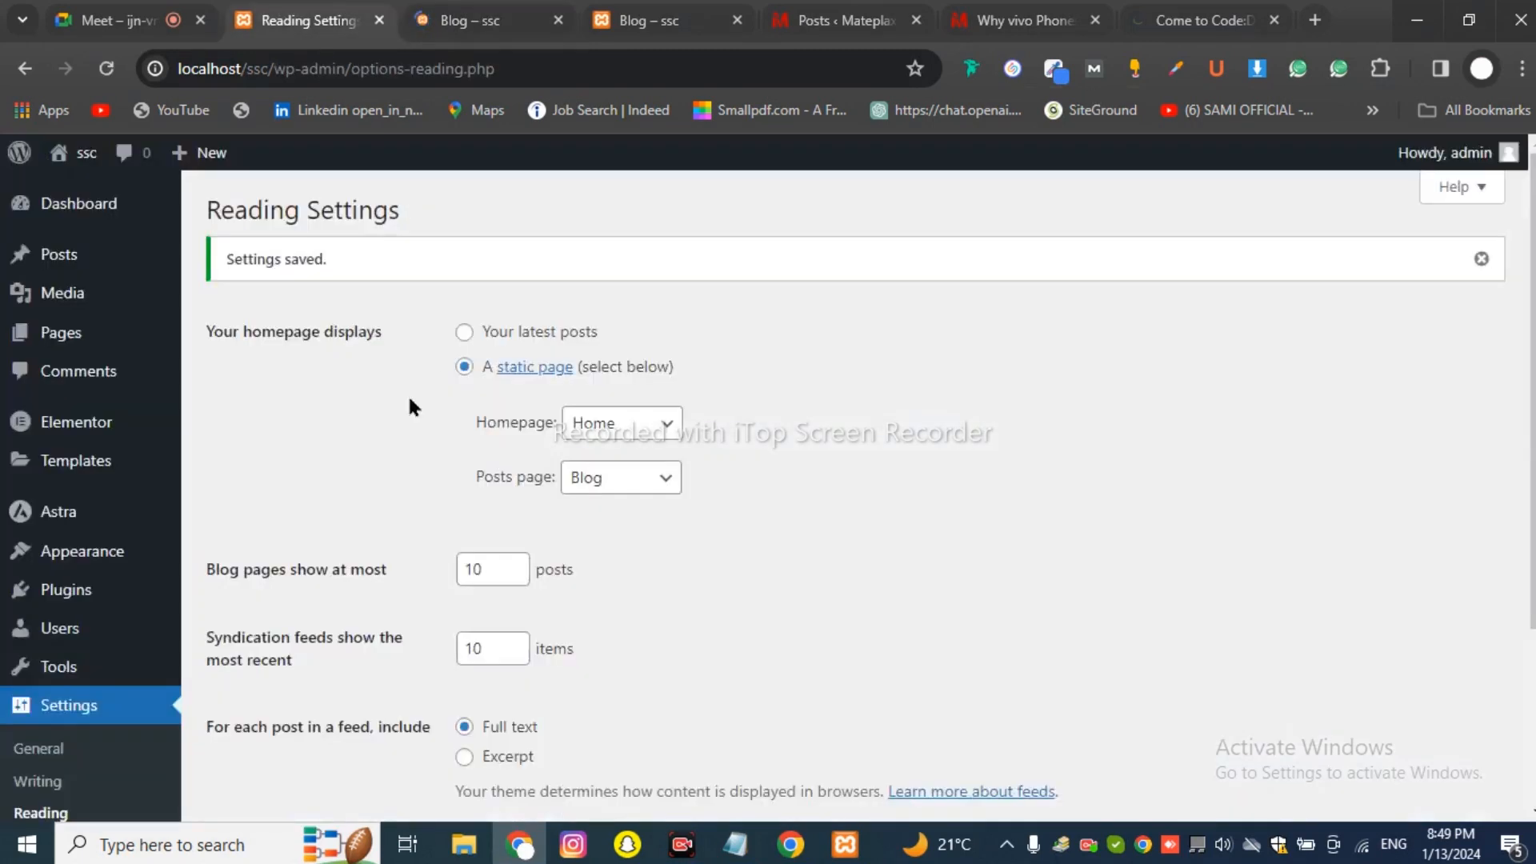
# Recheck the saved Reading Settings, look over the Blog page again, then go to the Mateplax posts list.
pyautogui.click(264, 23)
pyautogui.click(472, 20)
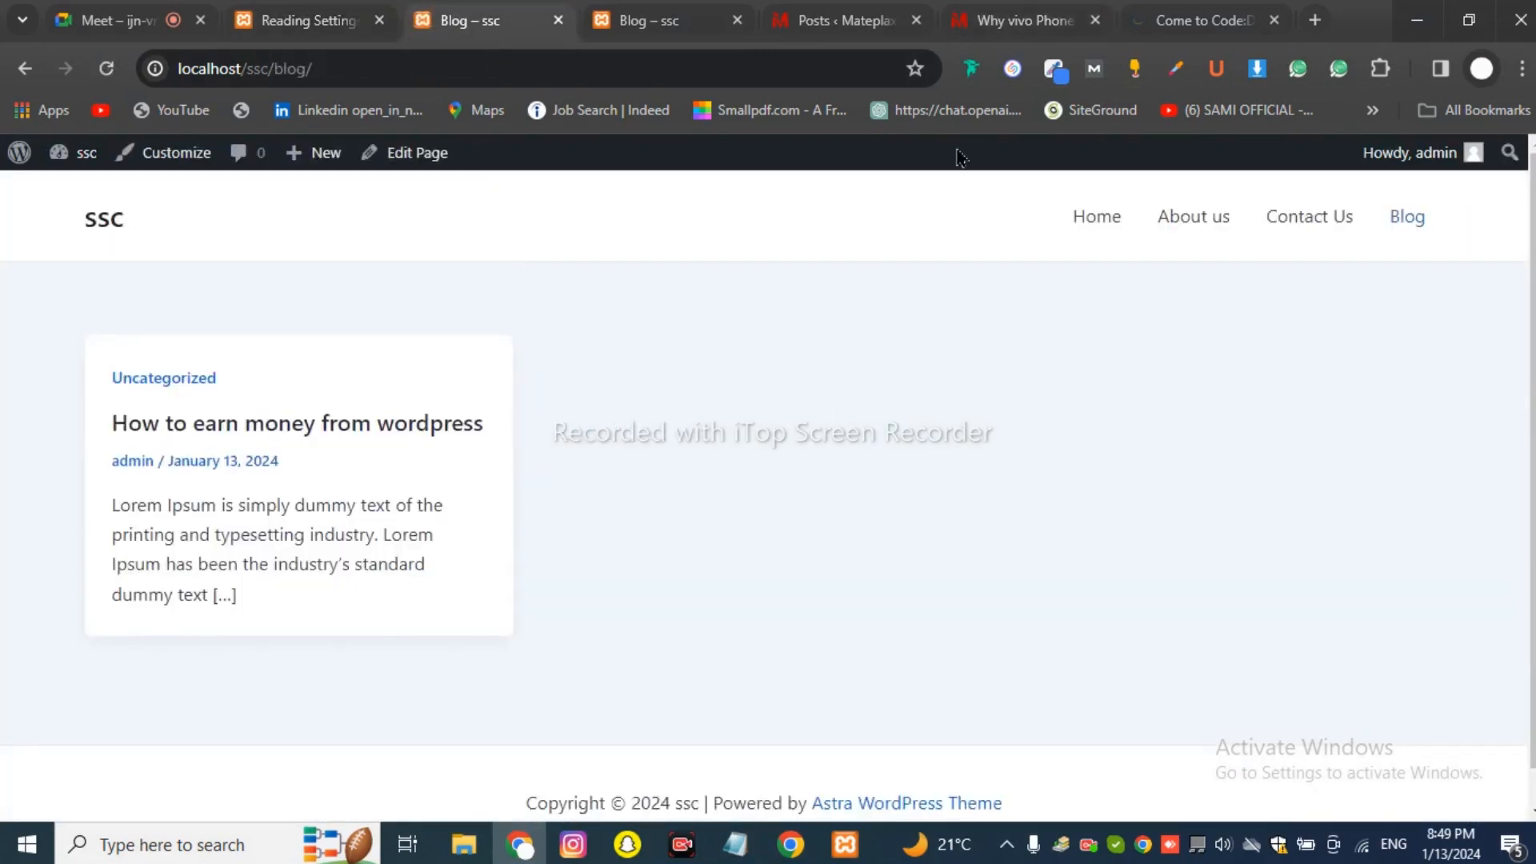
pyautogui.scroll(-1, 737, 504)
pyautogui.scroll(1, 229, 504)
pyautogui.click(840, 20)
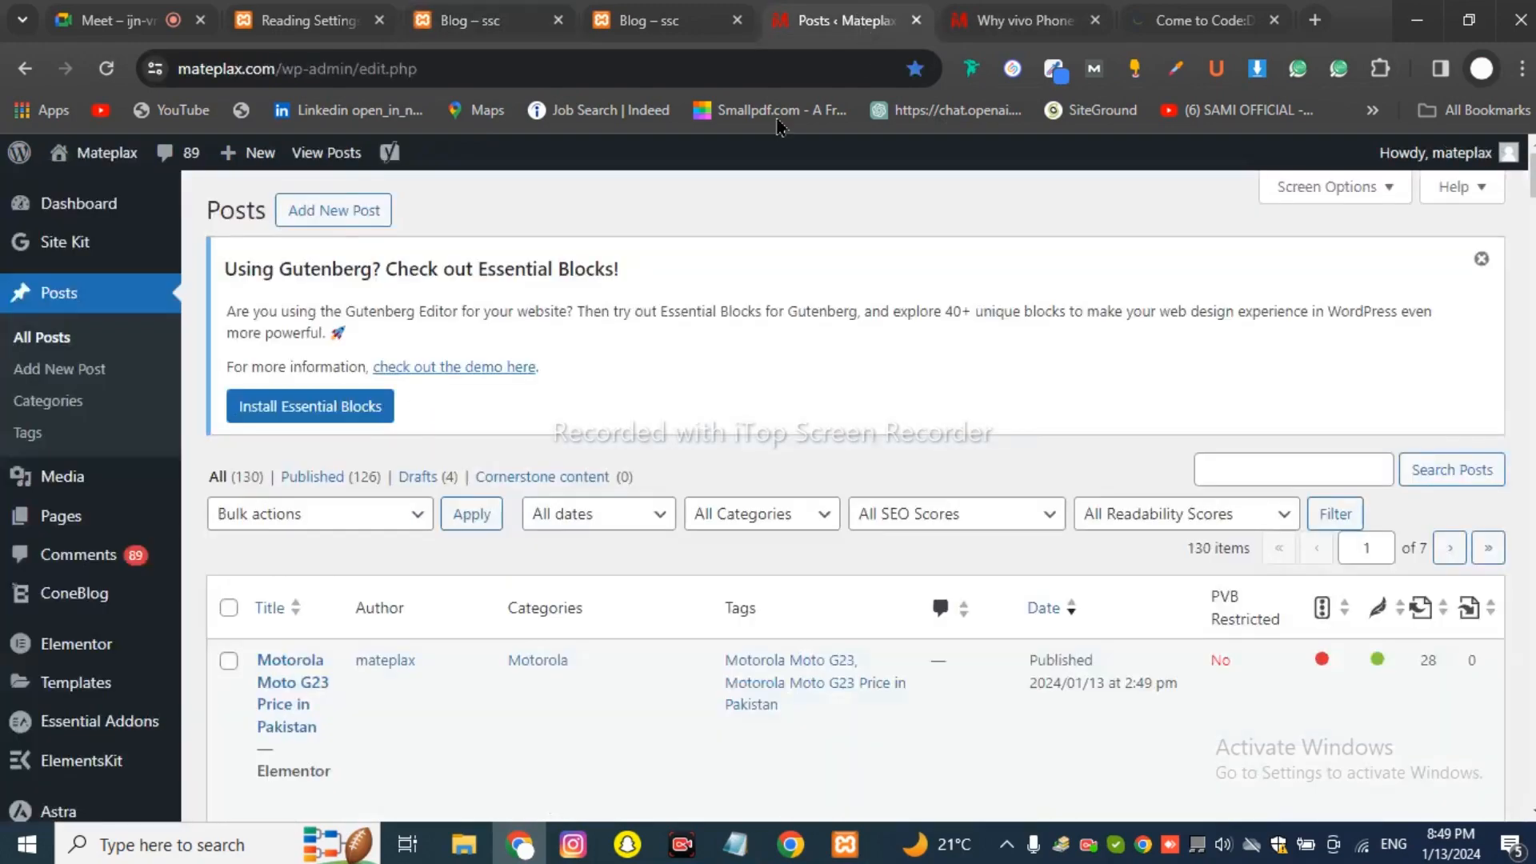
# Open the Mateplax blog page and scroll through its post listing.
pyautogui.click(1001, 20)
pyautogui.scroll(15, 896, 346)
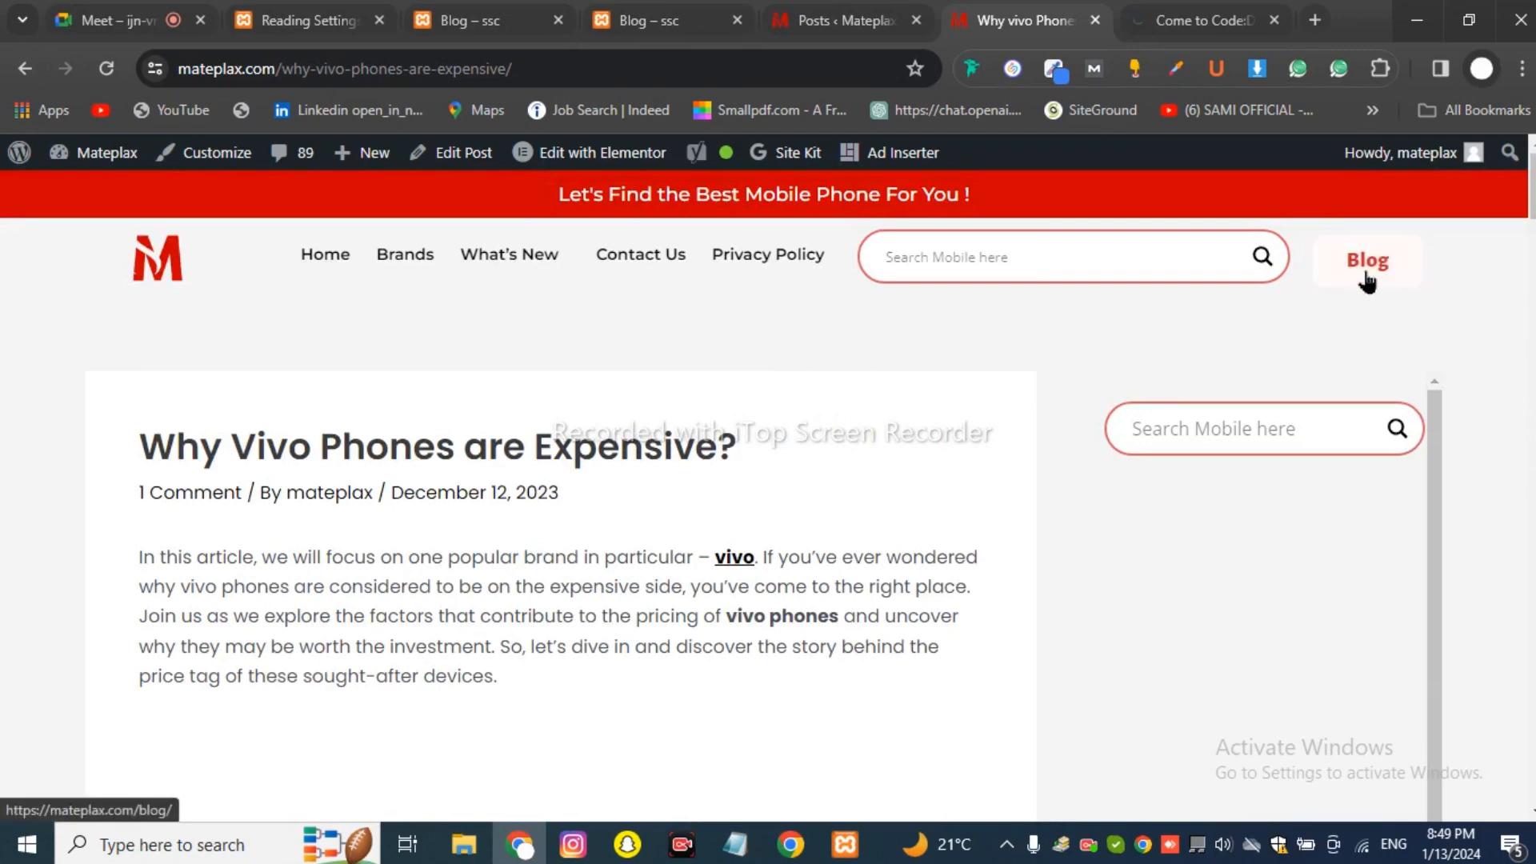
pyautogui.click(1366, 276)
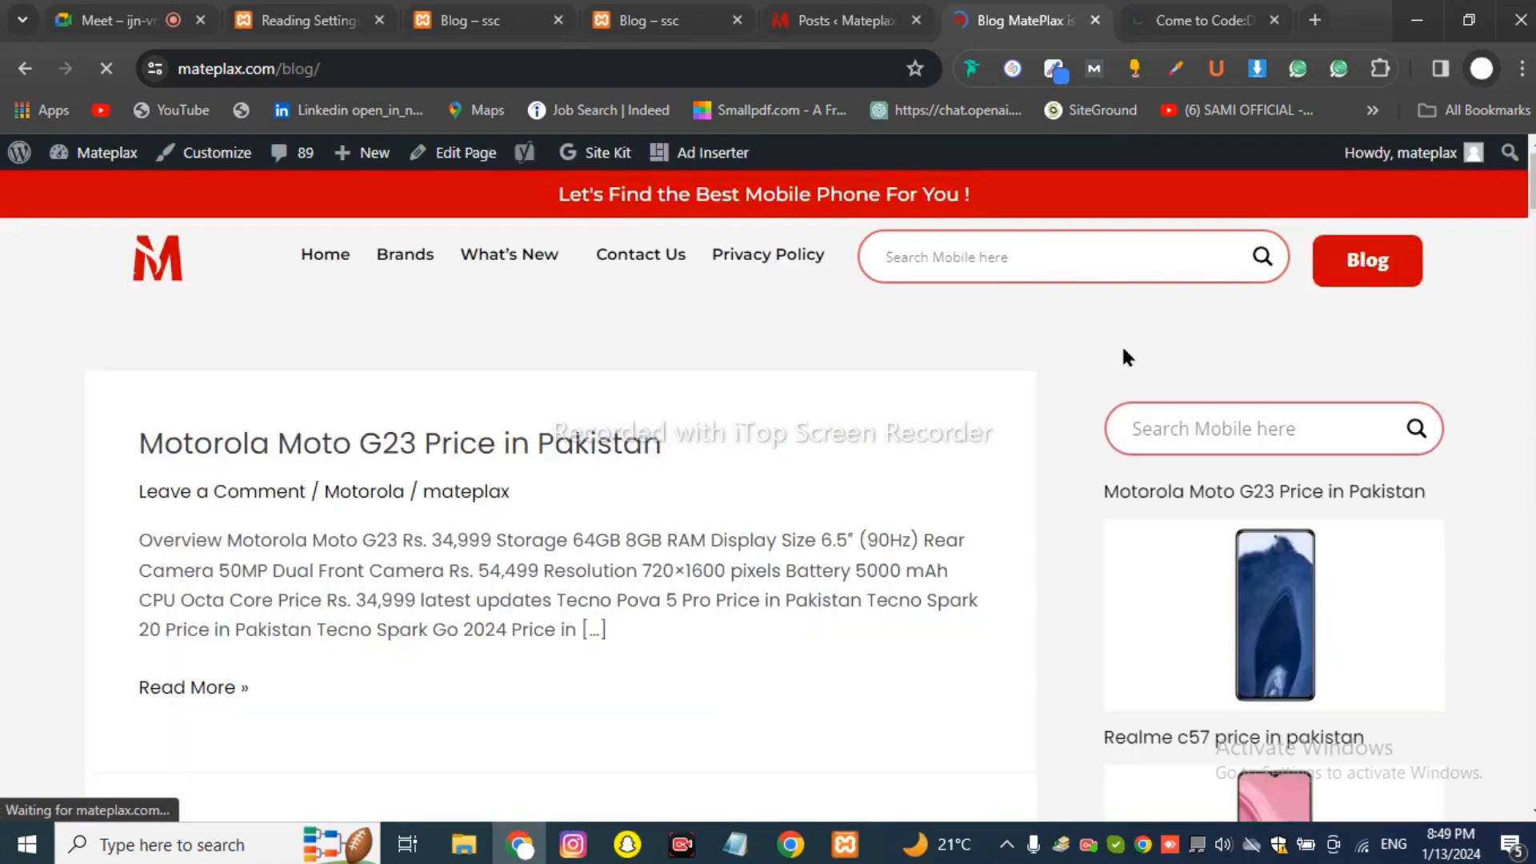
pyautogui.scroll(-4, 727, 468)
pyautogui.scroll(4, 640, 468)
pyautogui.scroll(-4, 260, 448)
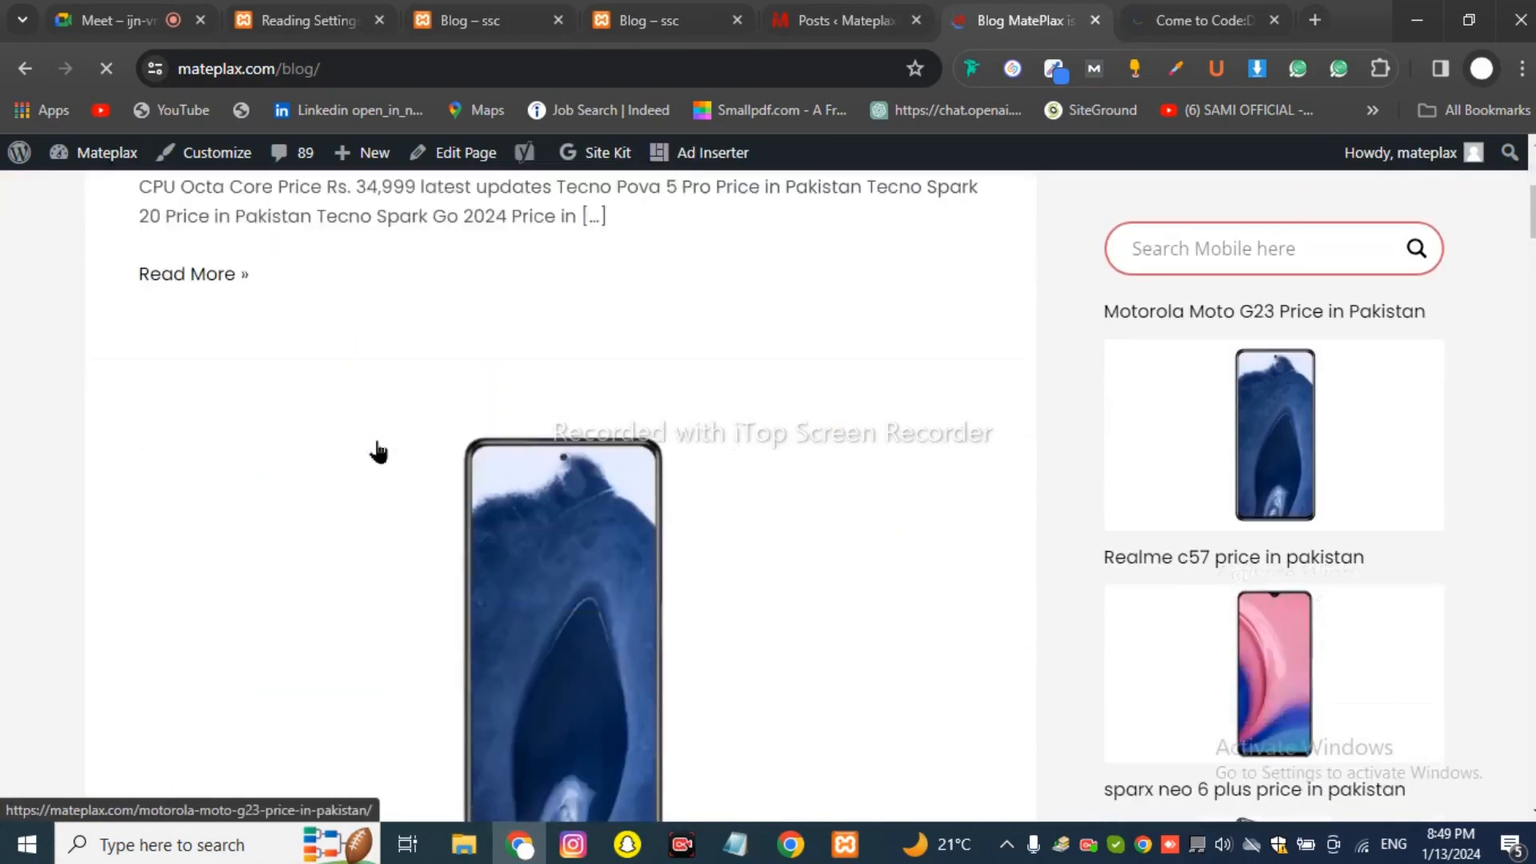
pyautogui.scroll(4, 368, 448)
pyautogui.scroll(-4, 304, 446)
pyautogui.scroll(4, 368, 416)
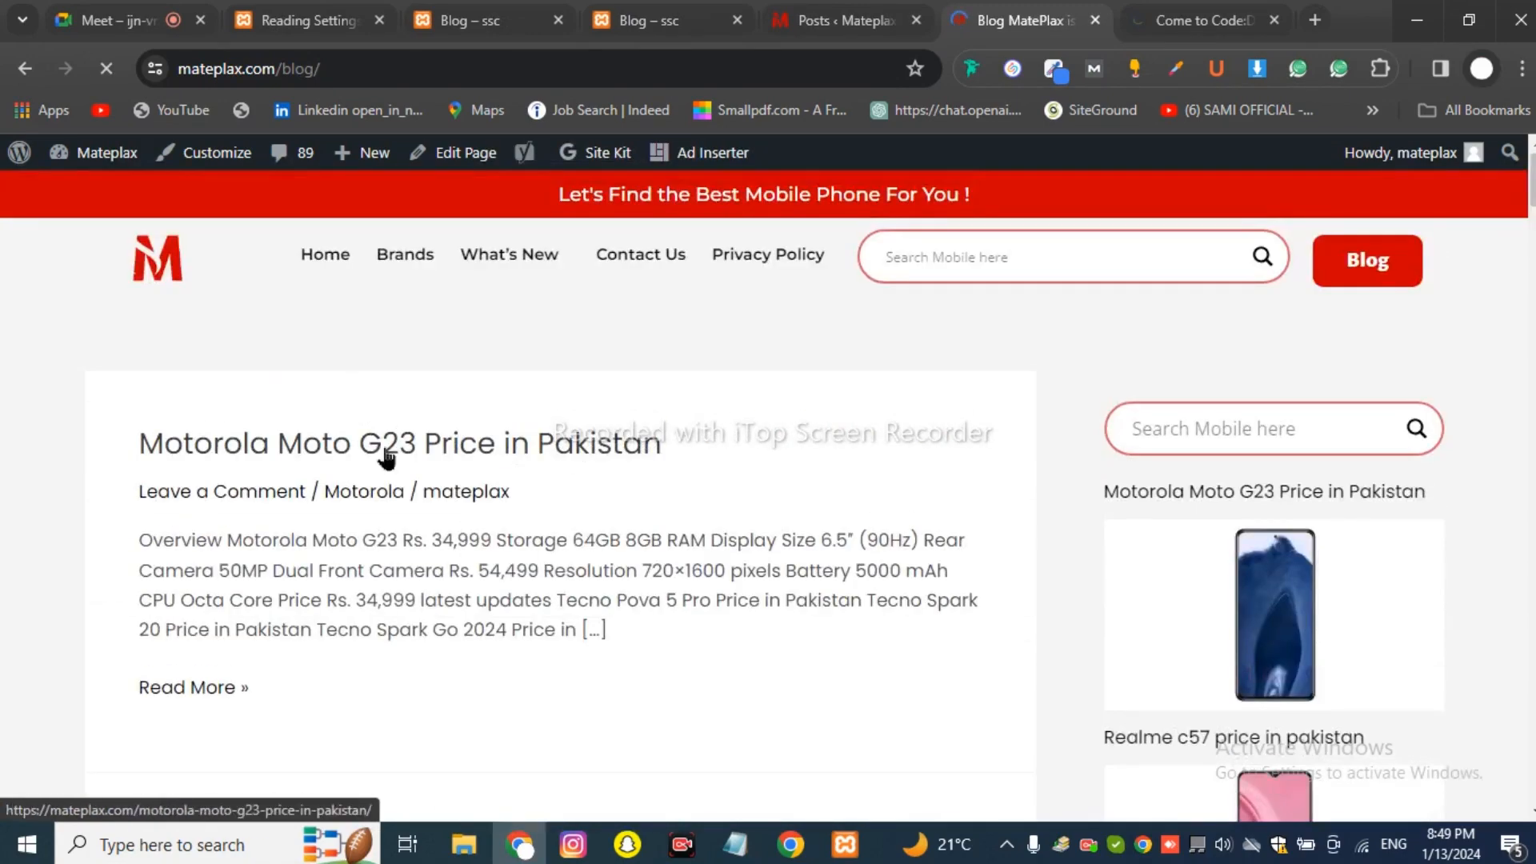
pyautogui.scroll(-20, 486, 473)
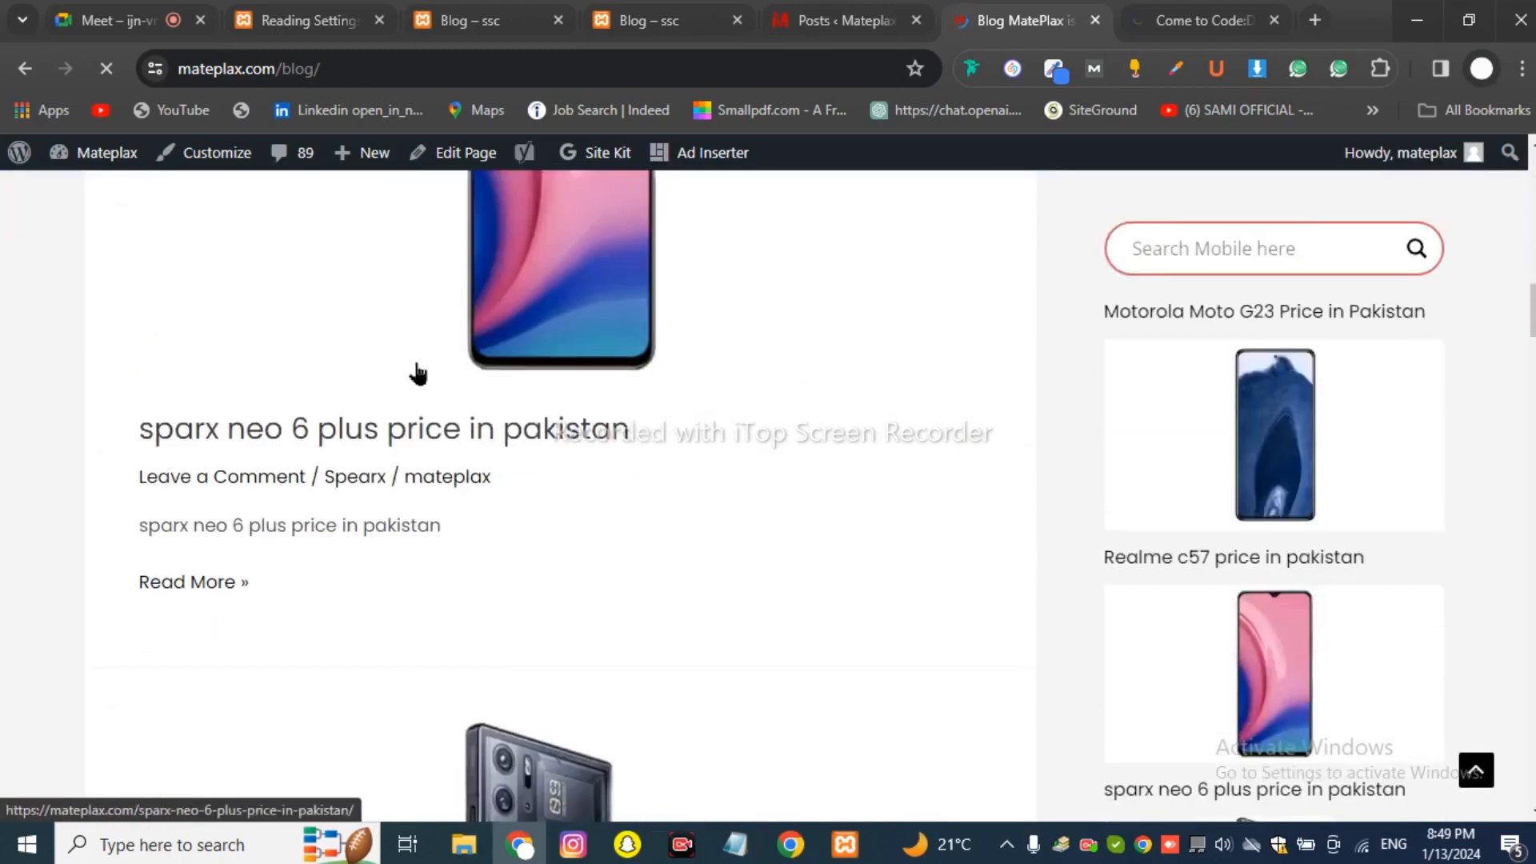
pyautogui.scroll(-20, 405, 369)
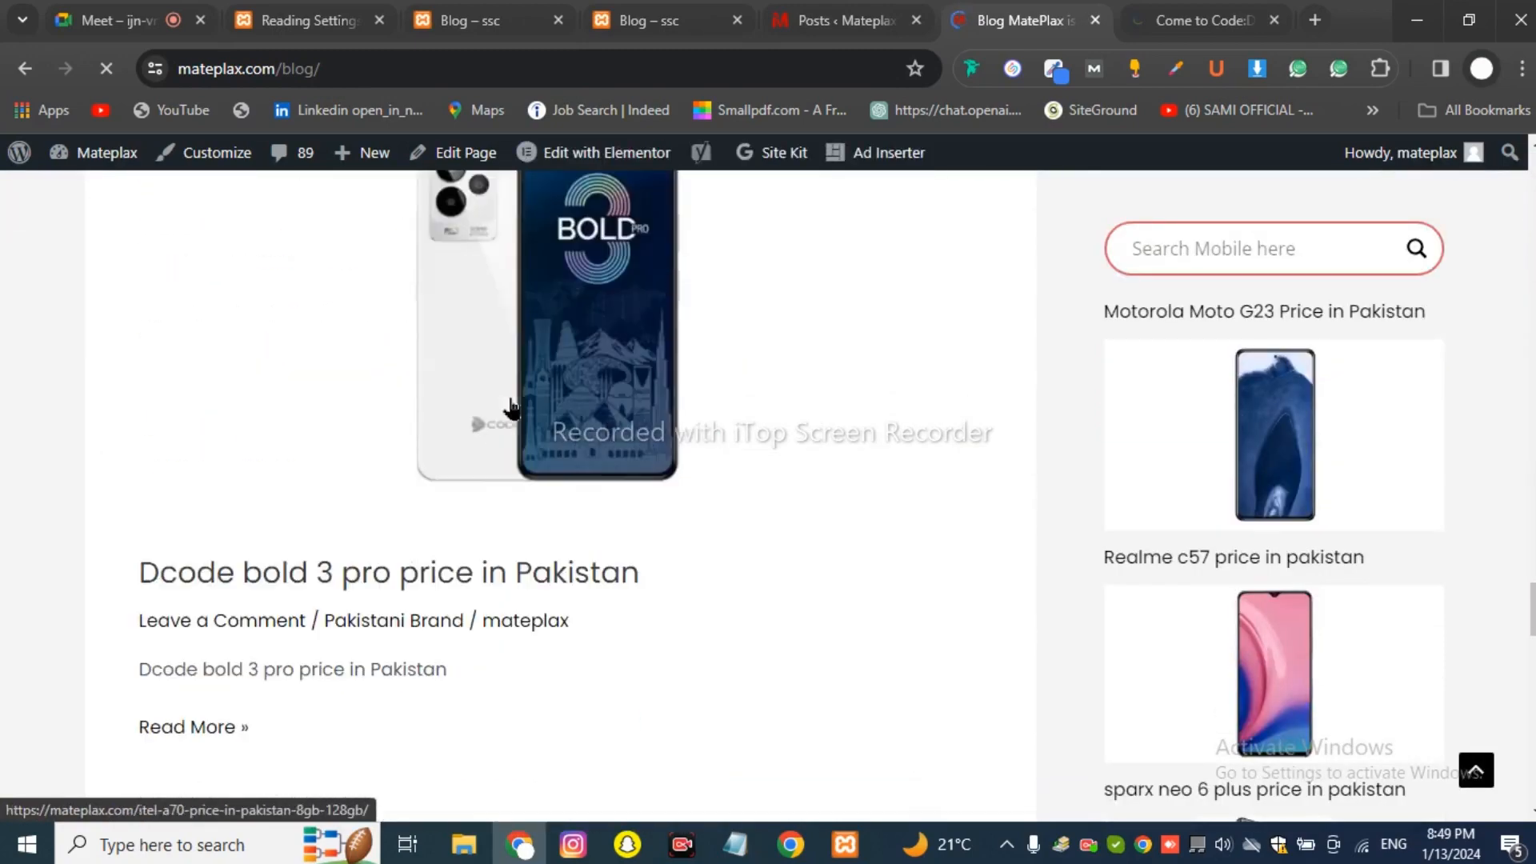
pyautogui.scroll(-11, 509, 411)
pyautogui.scroll(6, 634, 429)
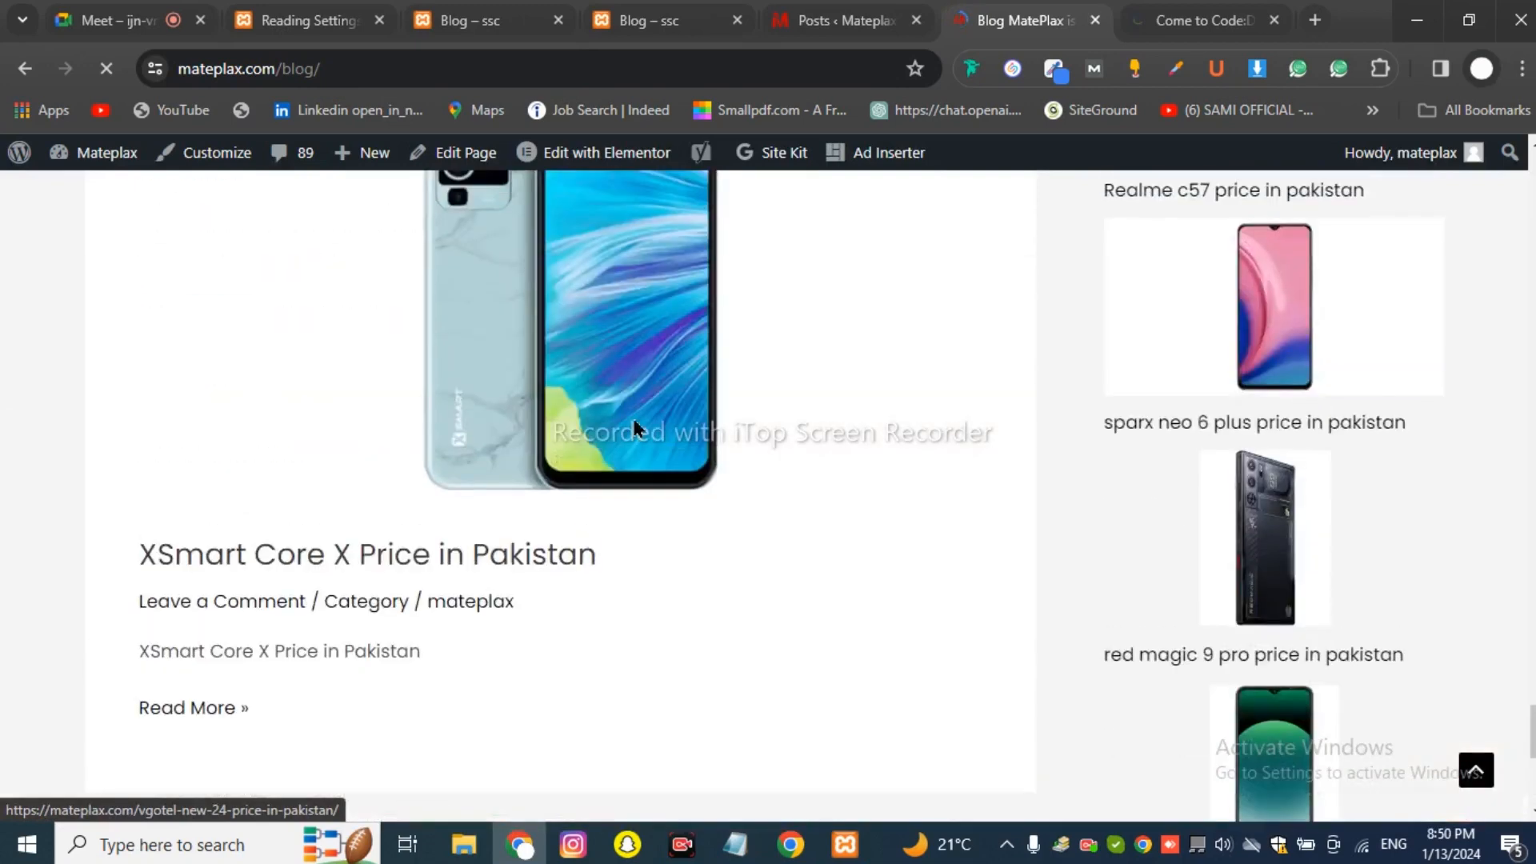
pyautogui.scroll(-4, 560, 472)
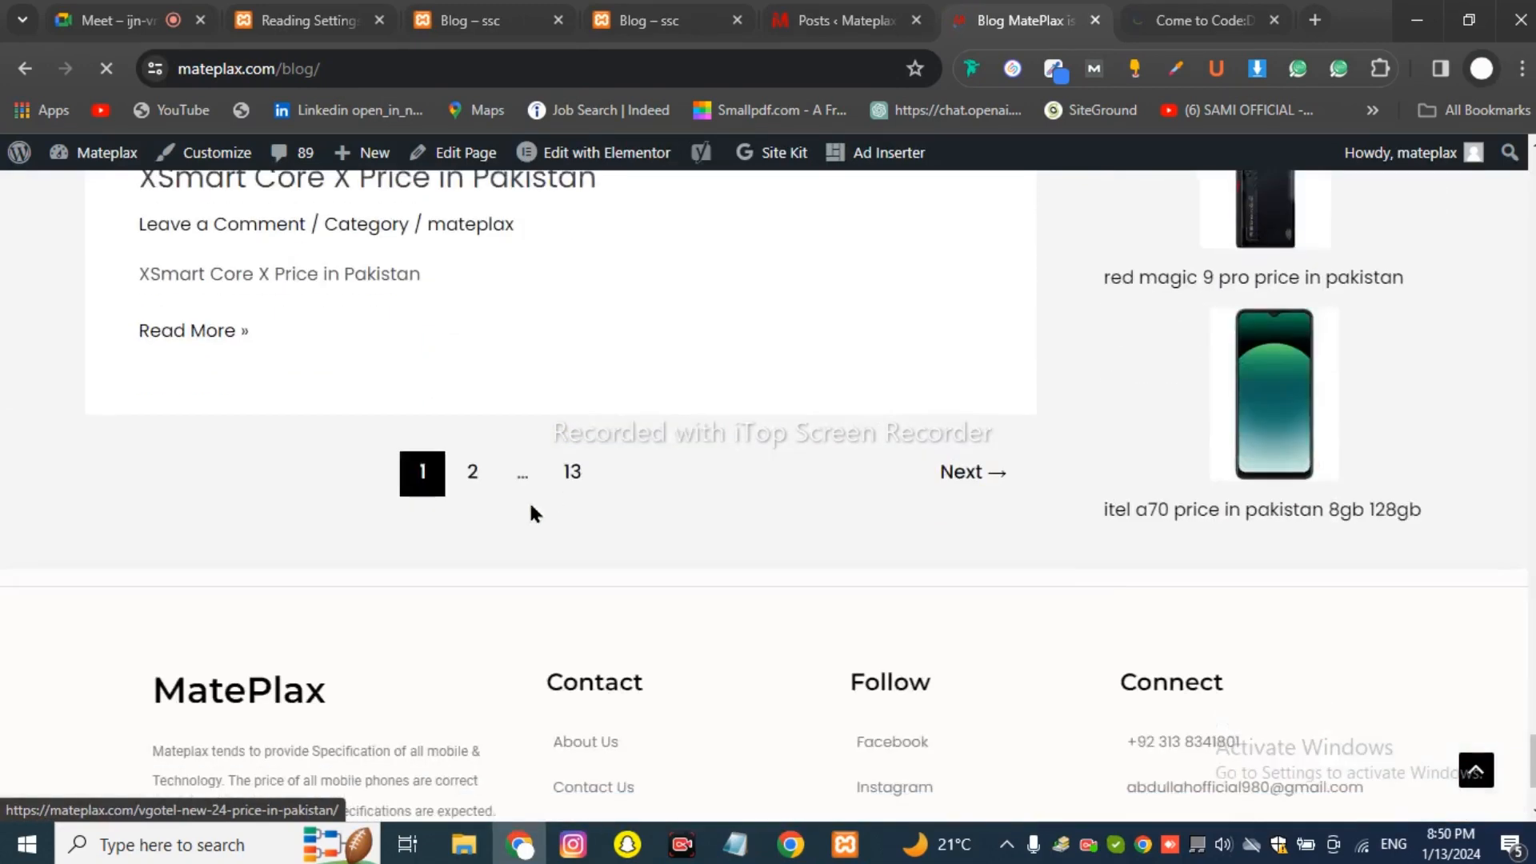
# Browse the second page of Mateplax posts, then return to the ssc Reading Settings.
pyautogui.click(477, 485)
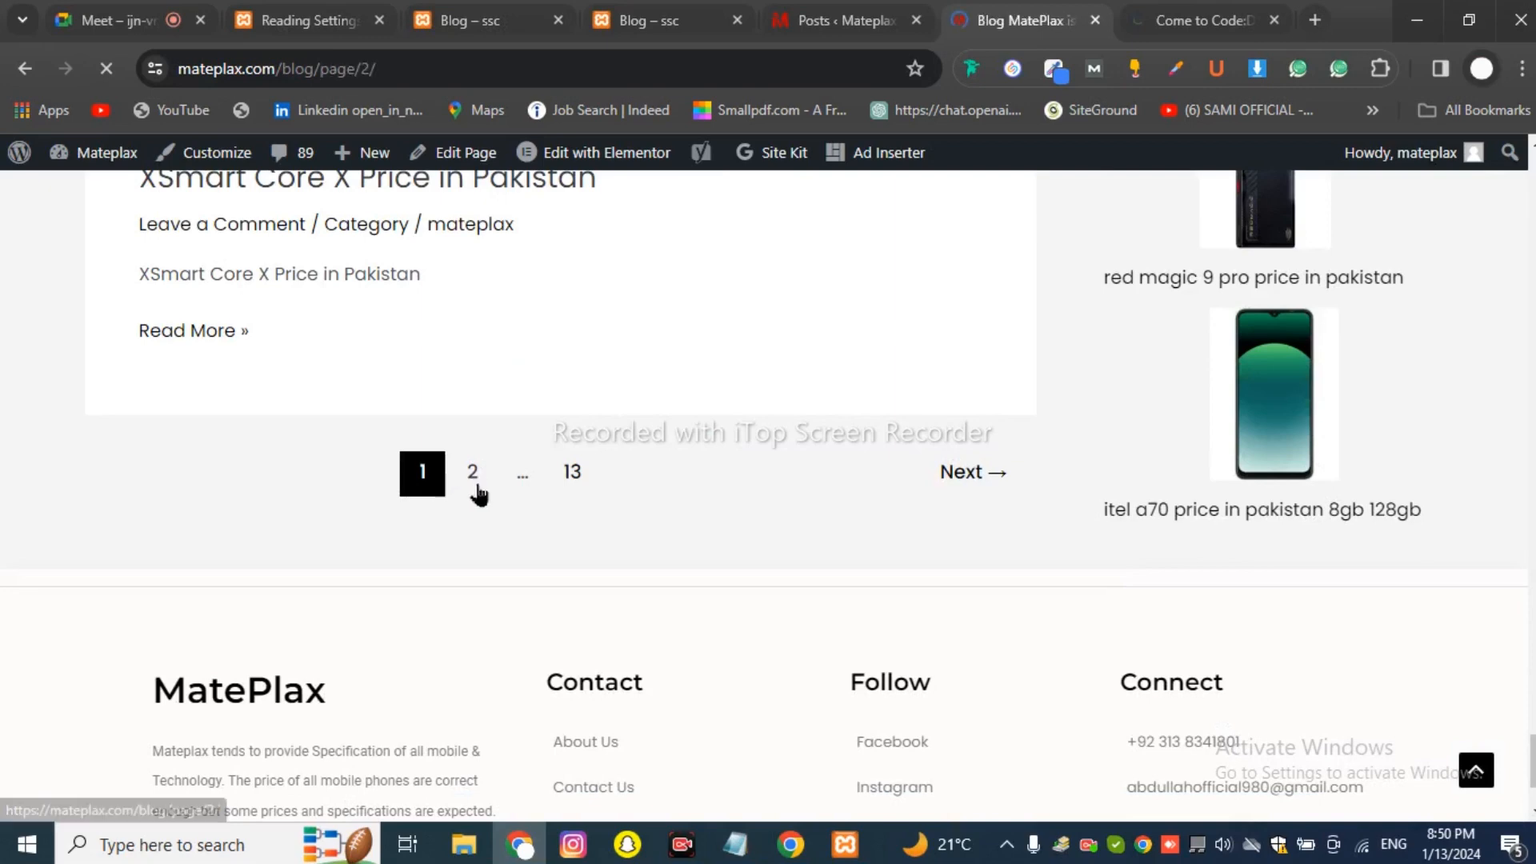
pyautogui.scroll(-10, 480, 492)
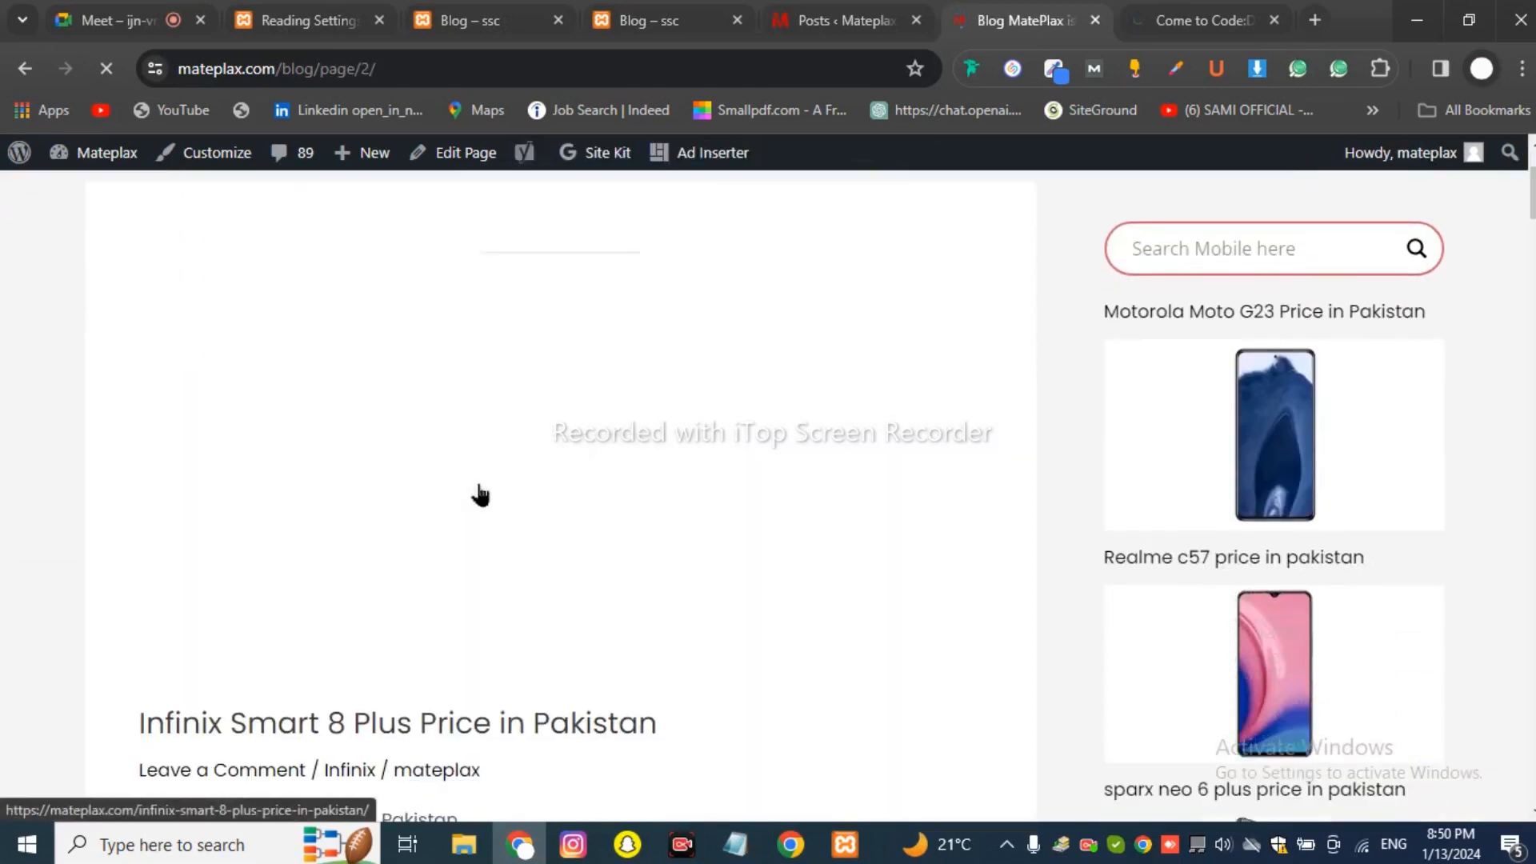
pyautogui.scroll(-15, 480, 490)
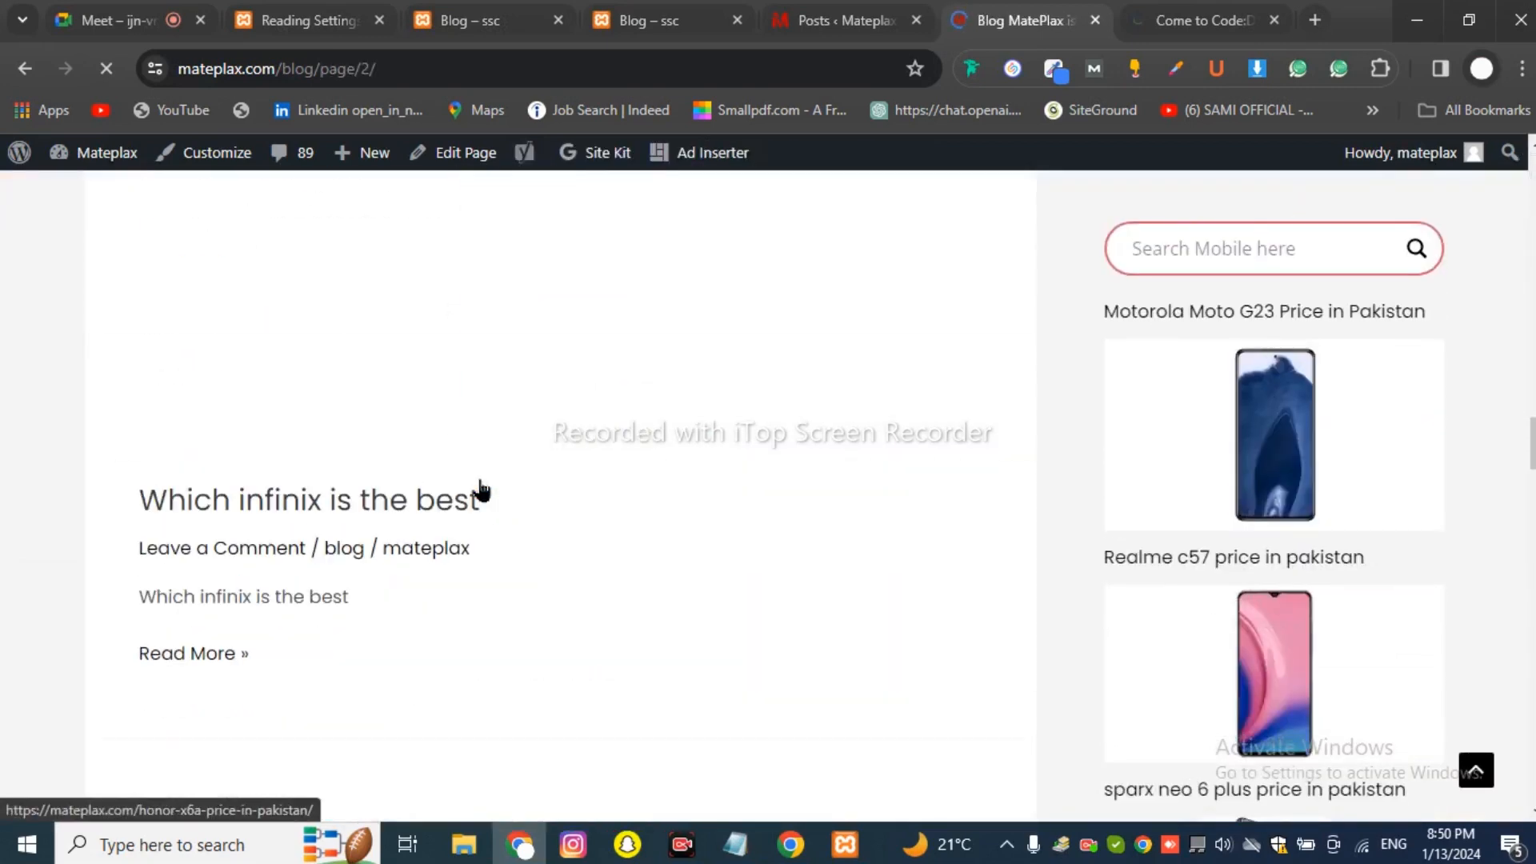
pyautogui.scroll(-10, 1304, 500)
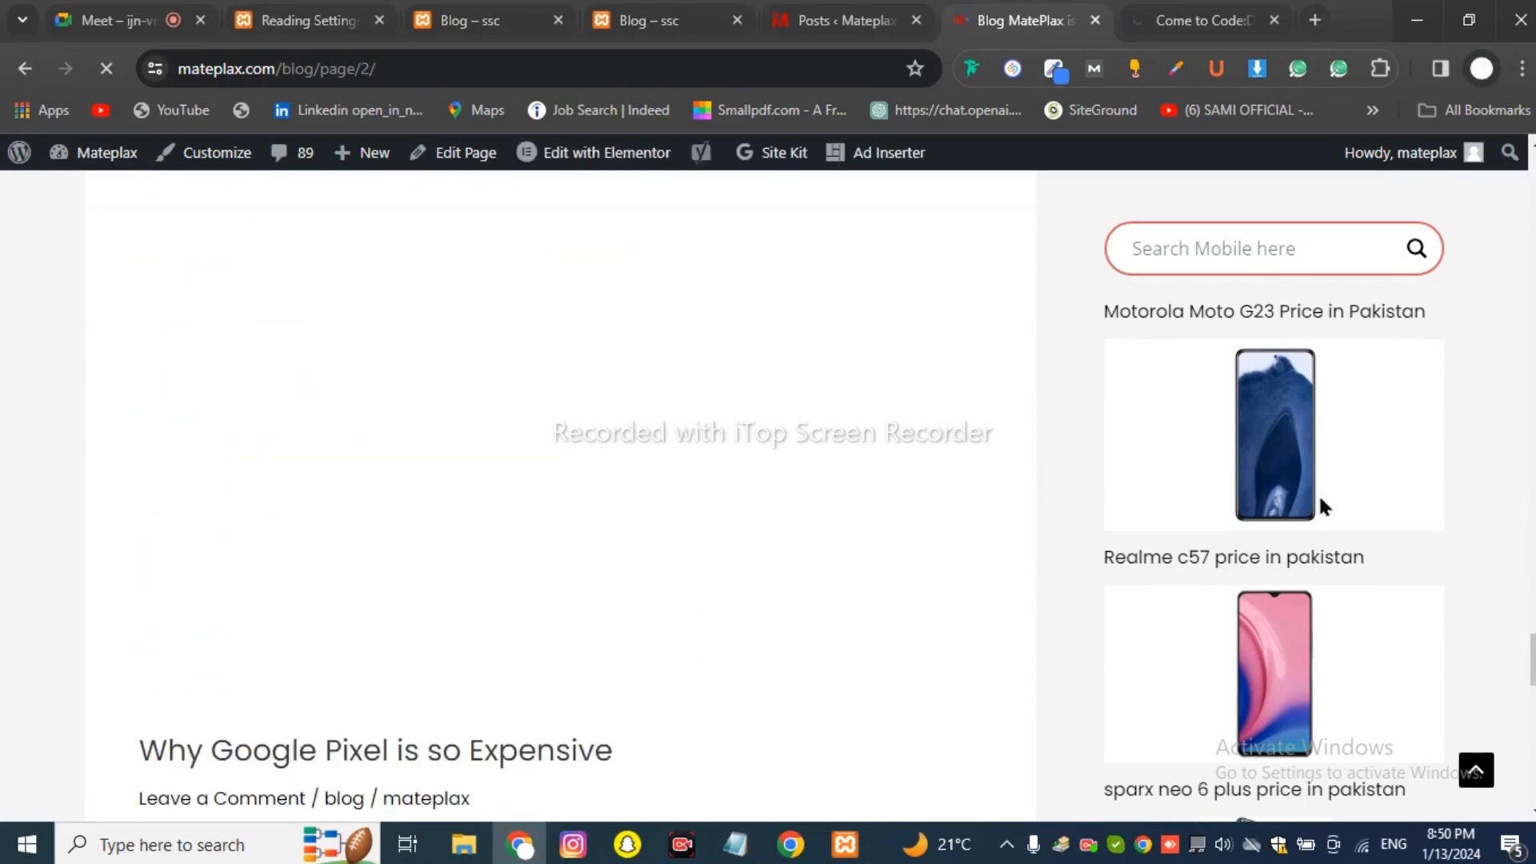
pyautogui.scroll(20, 1292, 512)
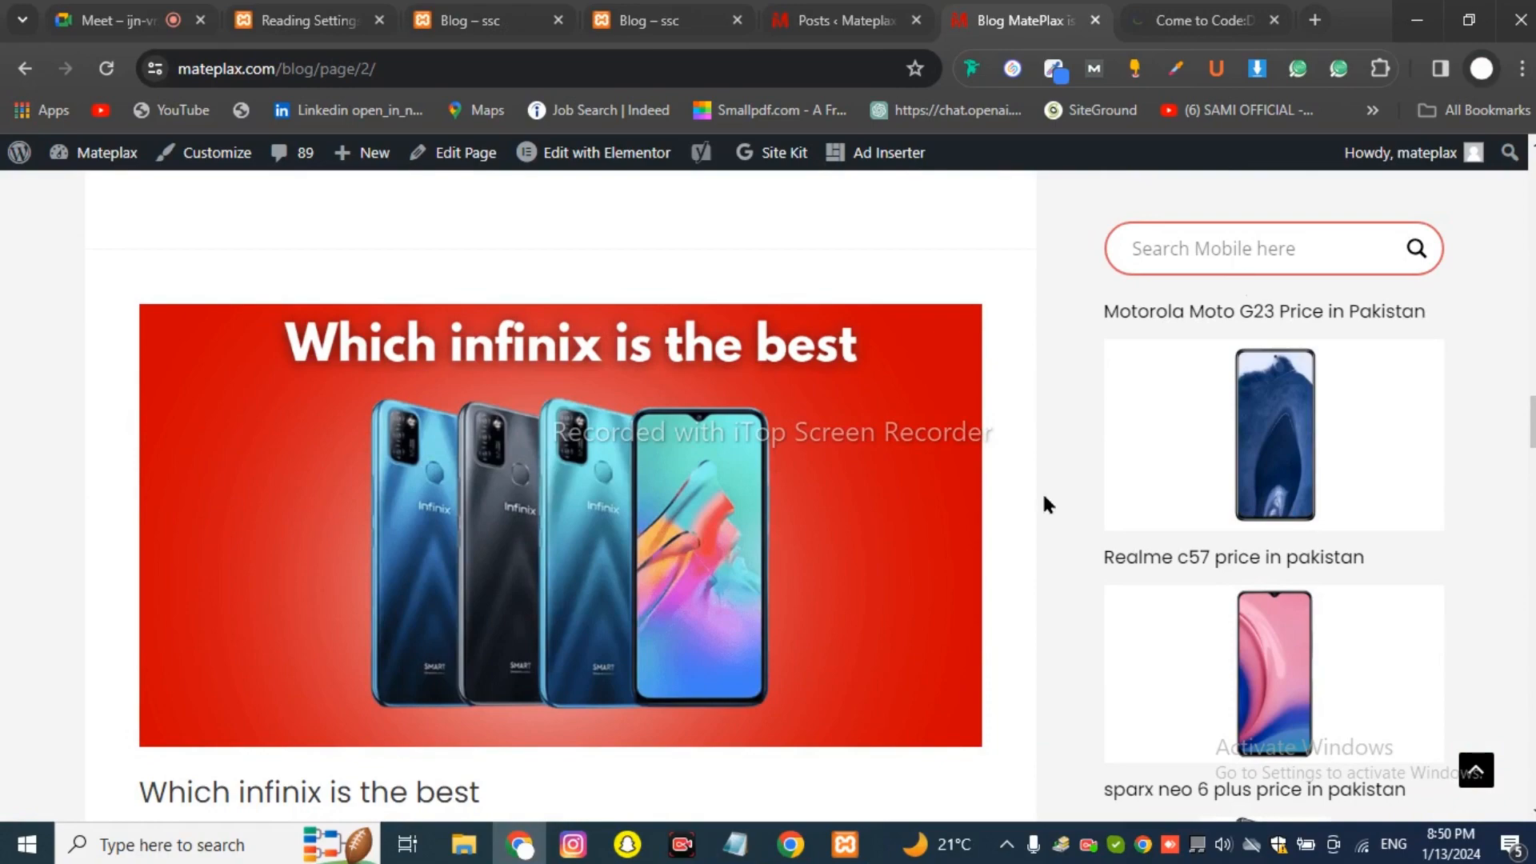
pyautogui.scroll(8, 395, 223)
pyautogui.scroll(8, 398, 296)
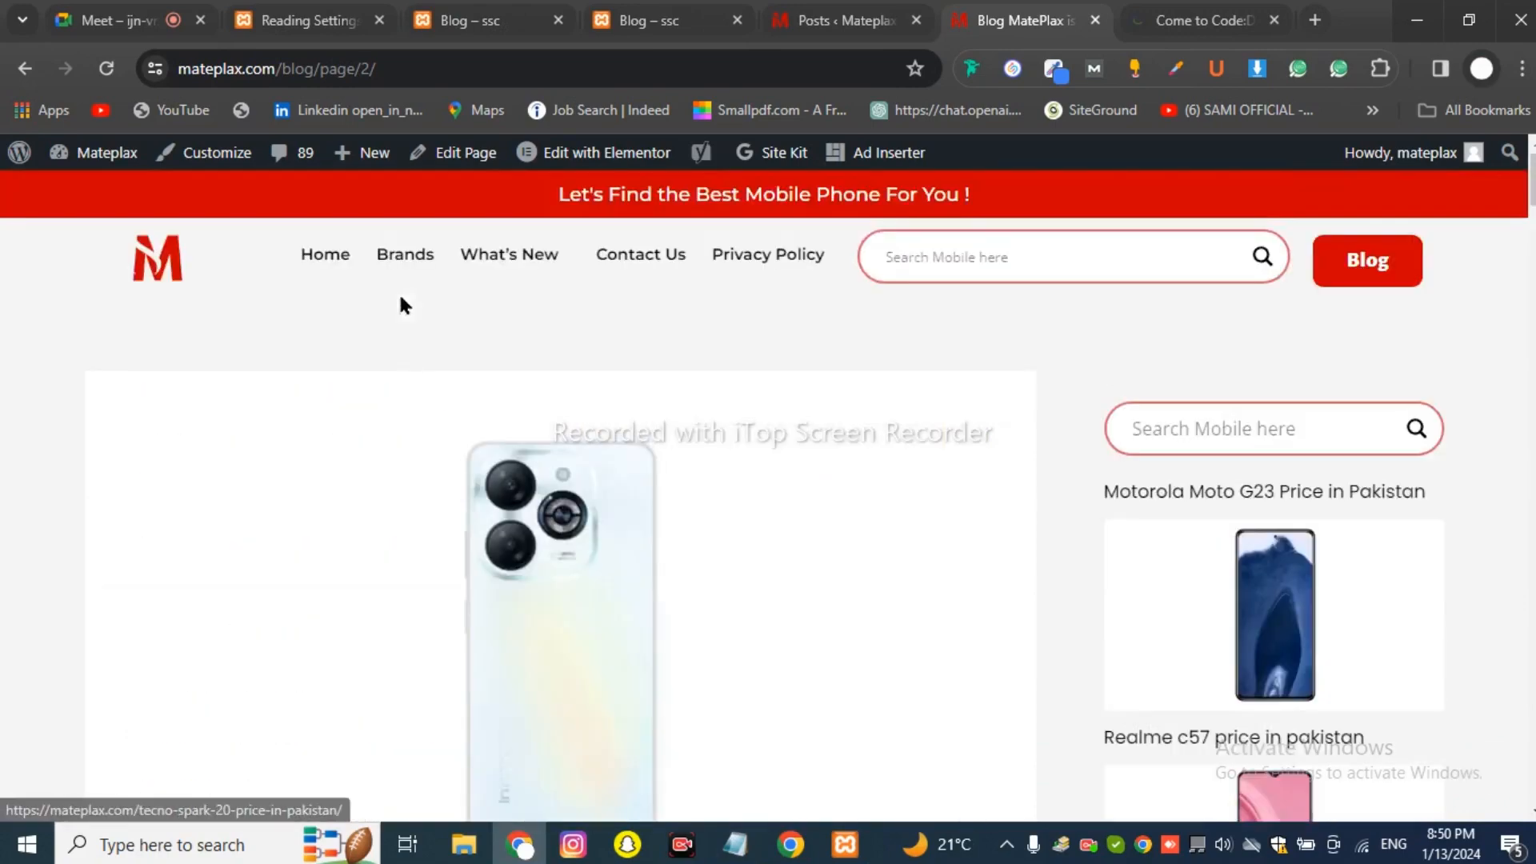
pyautogui.click(472, 20)
pyautogui.click(312, 20)
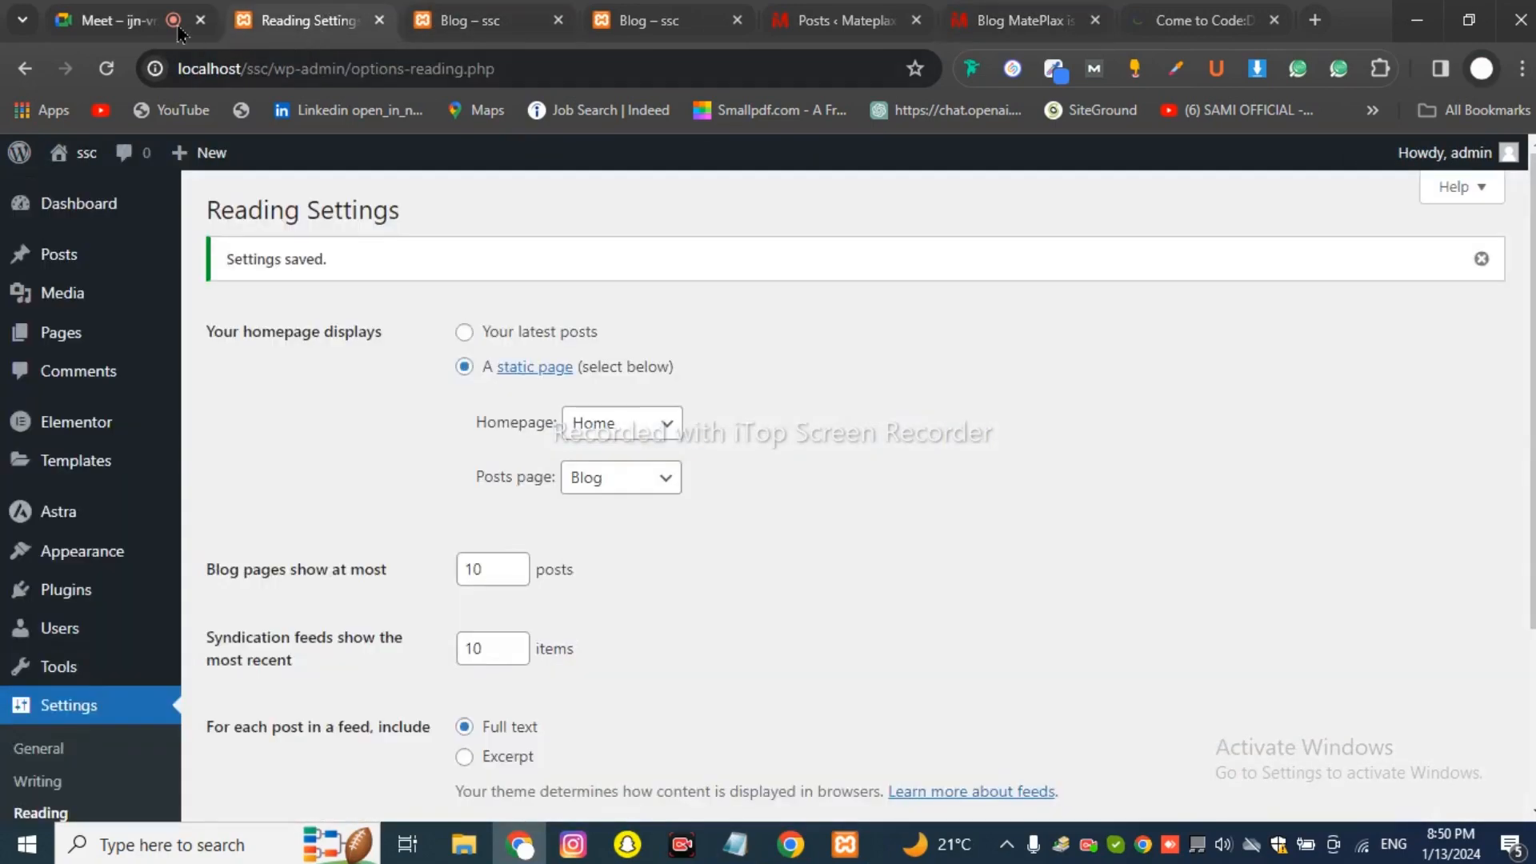
# Back in the Meet call, extend it, close the Upgrade panel and reopen in-call messages.
pyautogui.click(178, 28)
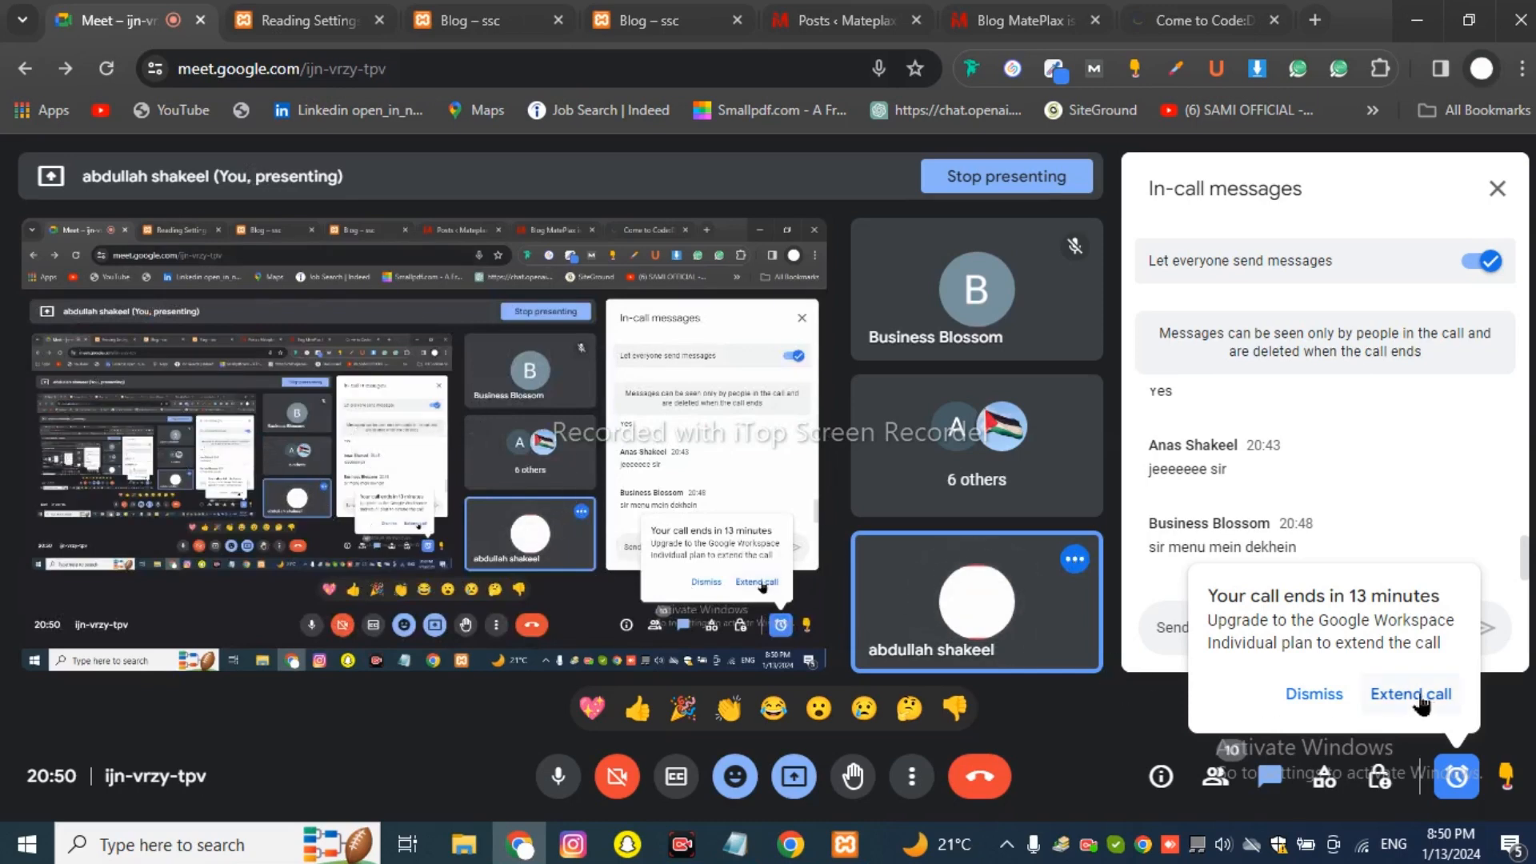
pyautogui.click(1376, 704)
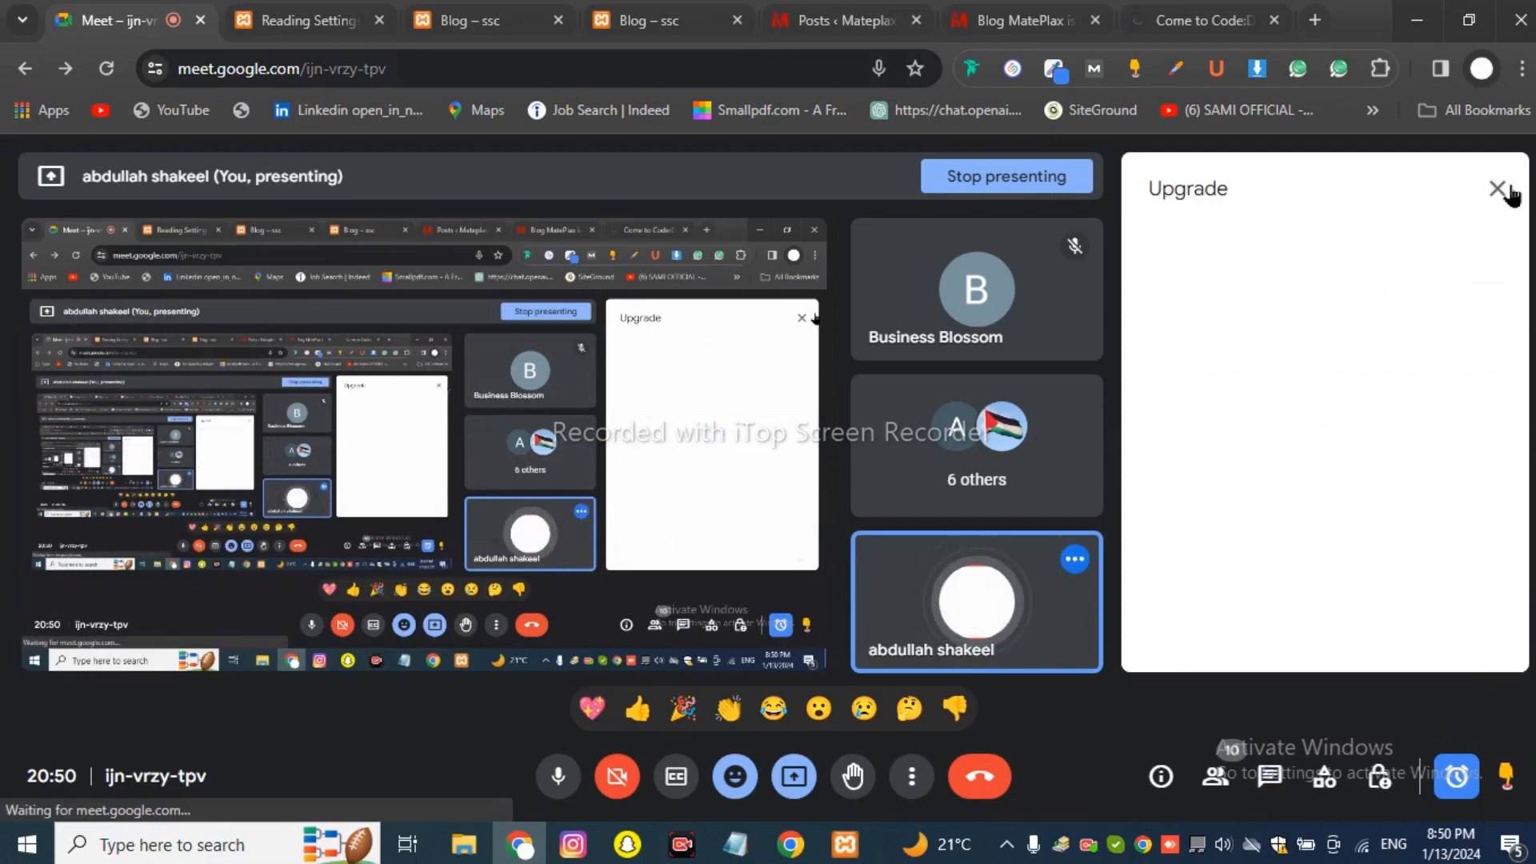
pyautogui.click(1495, 196)
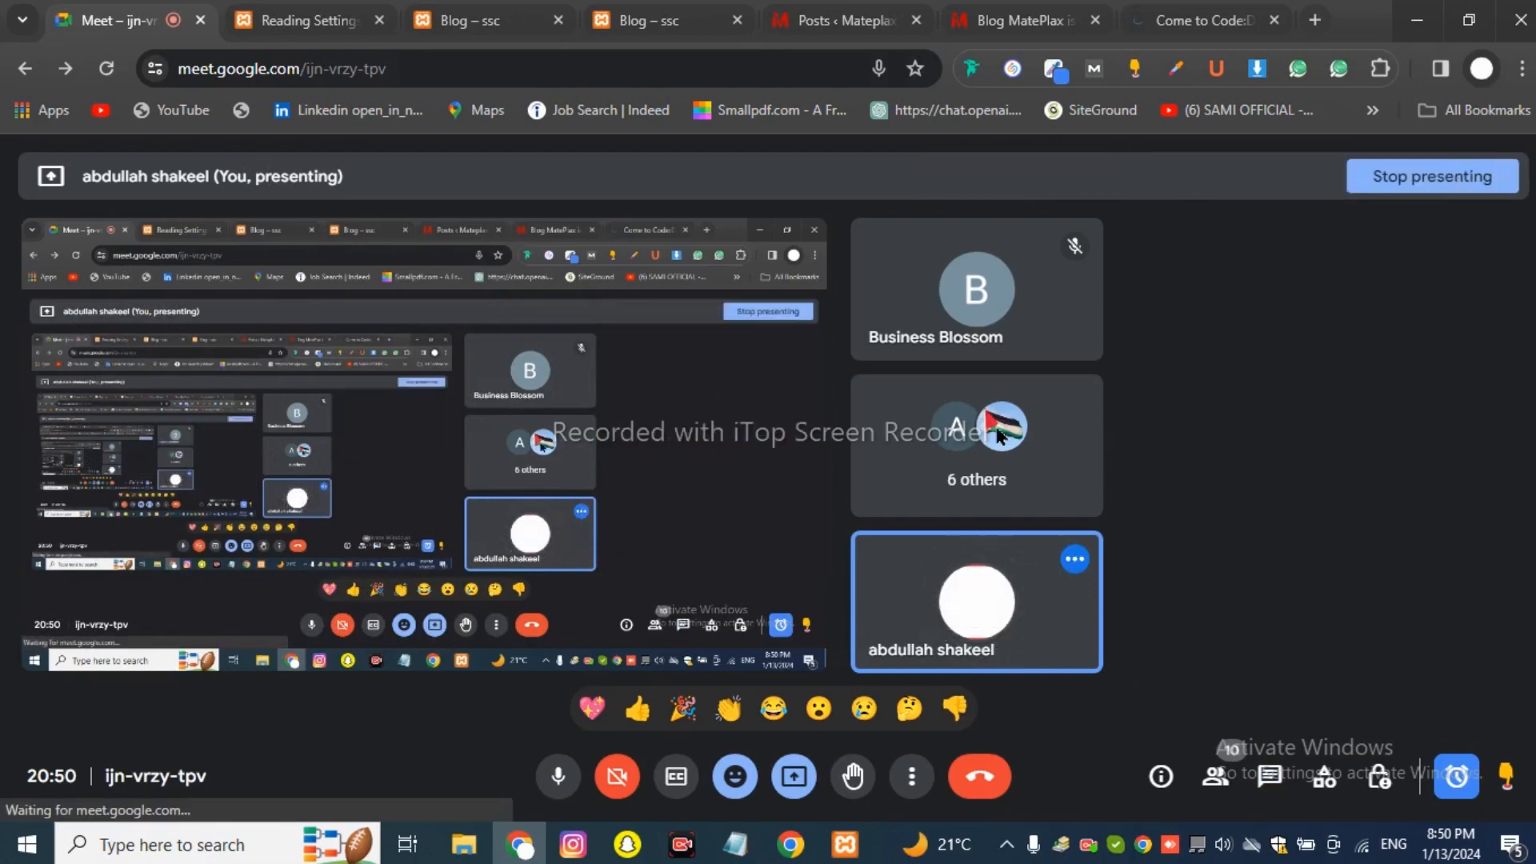
pyautogui.click(1256, 784)
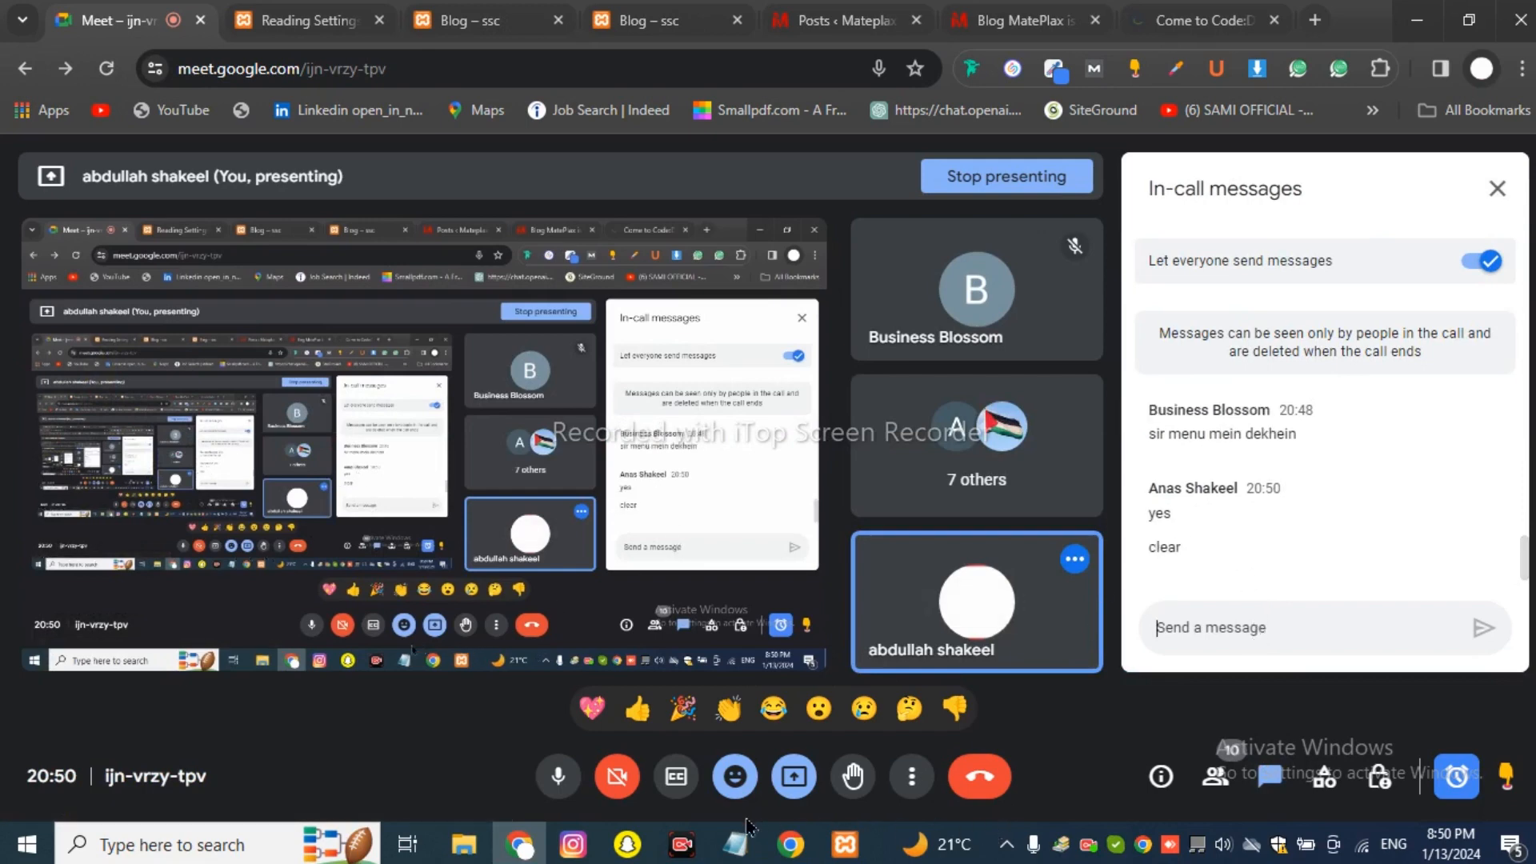
pyautogui.click(735, 844)
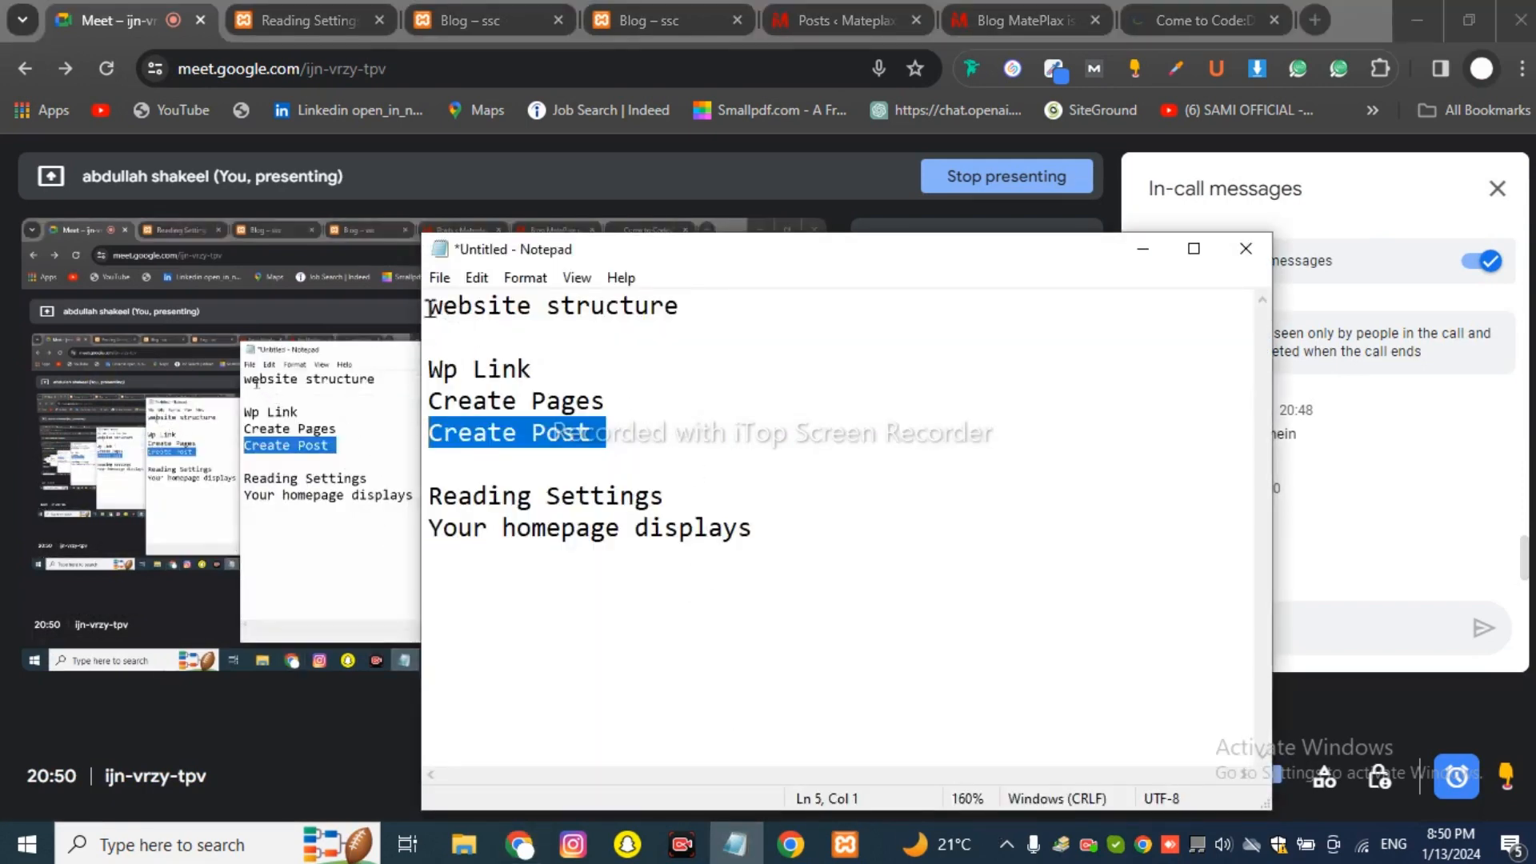
# Highlight each outline section in turn, then add a new line after 'Your homepage displays'.
pyautogui.moveTo(429, 305); pyautogui.dragTo(792, 332)
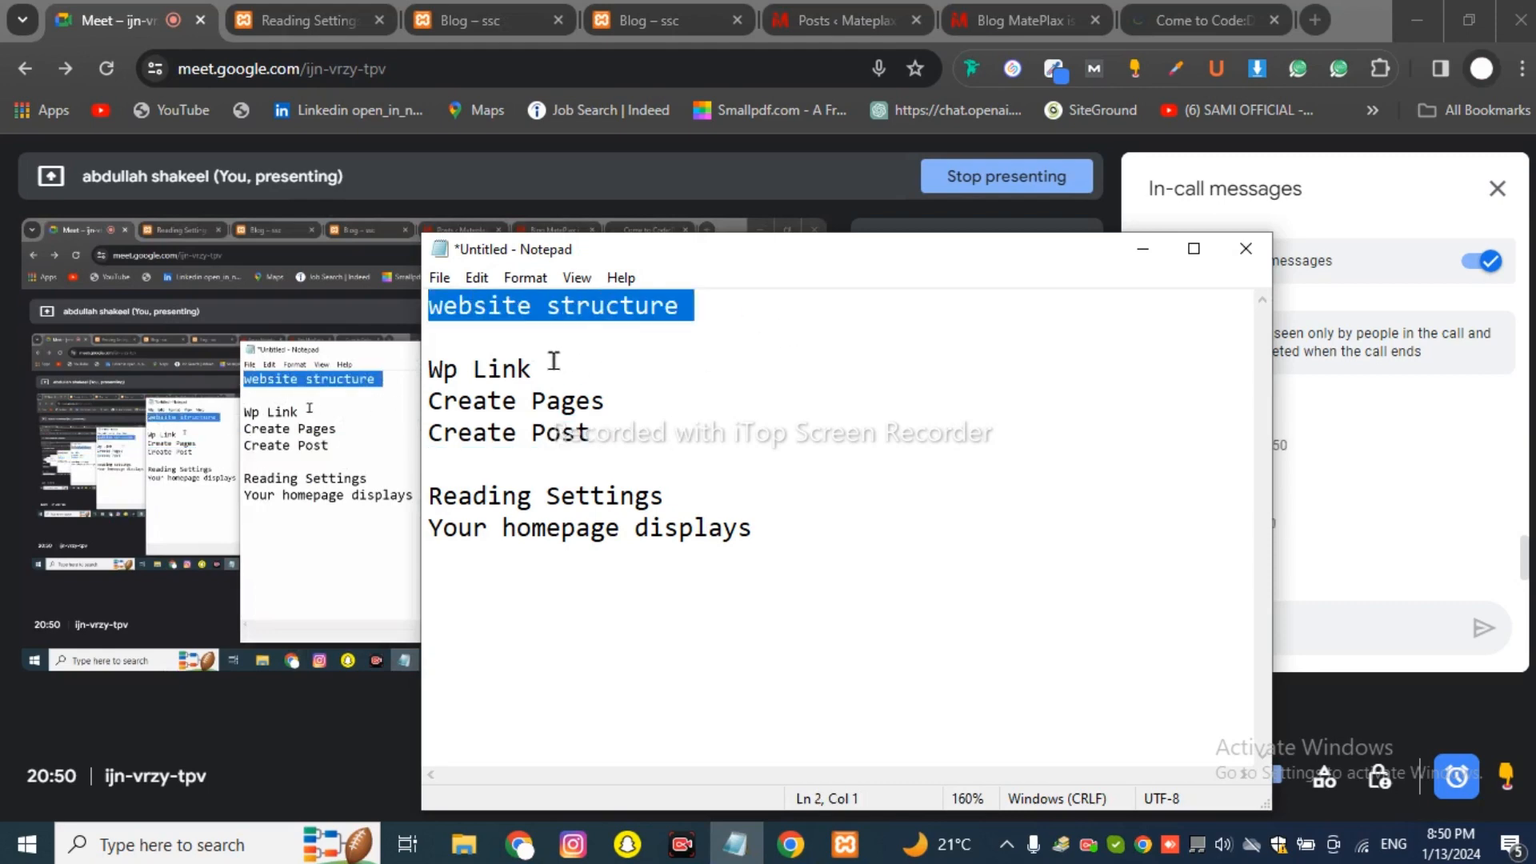
pyautogui.moveTo(548, 368); pyautogui.dragTo(370, 360)
pyautogui.moveTo(429, 400); pyautogui.dragTo(645, 445)
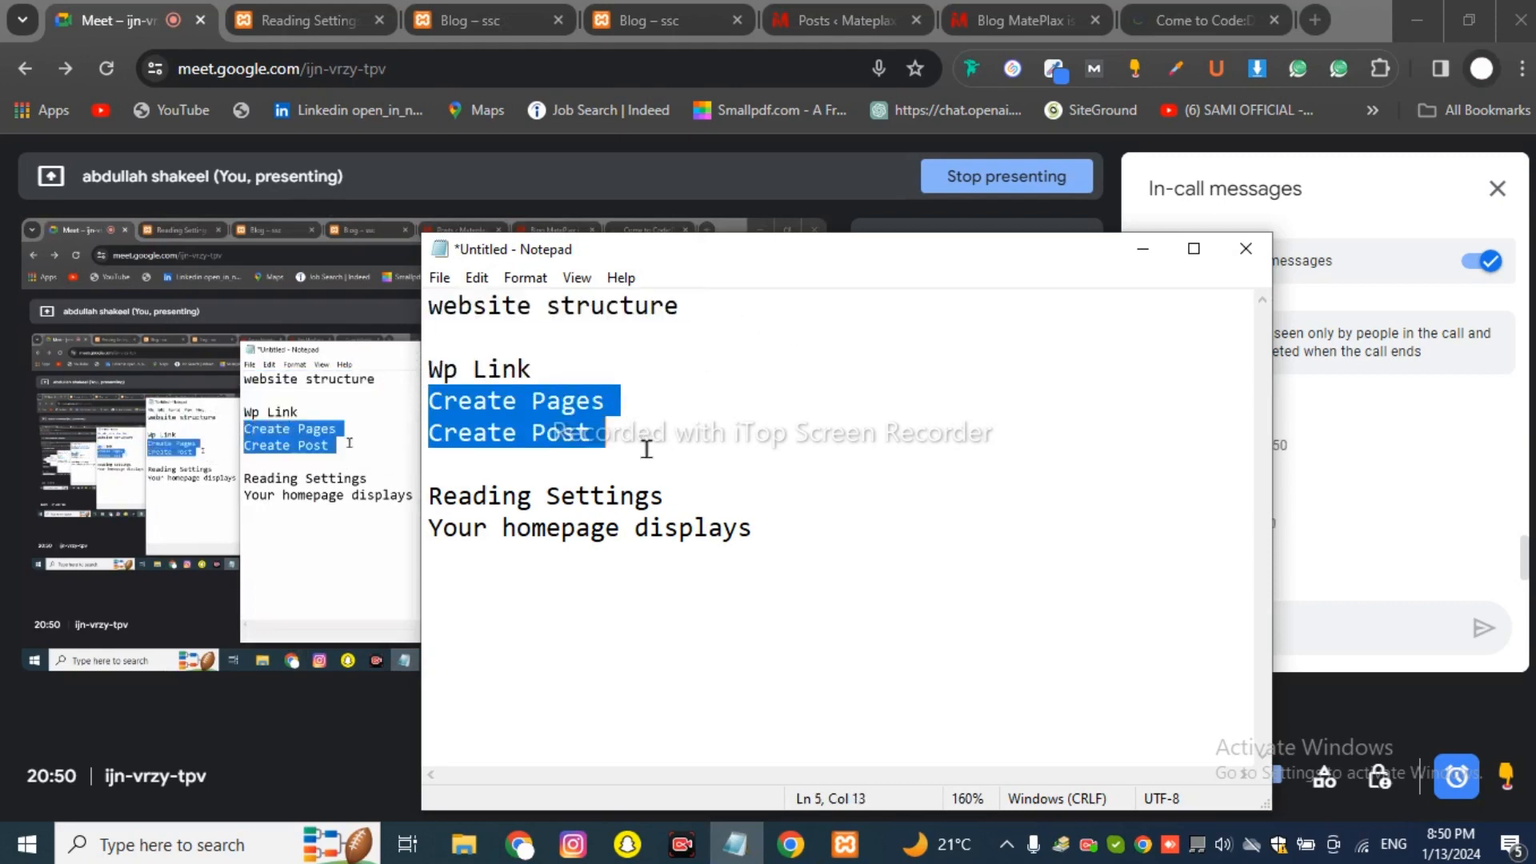
pyautogui.moveTo(802, 539); pyautogui.dragTo(425, 301)
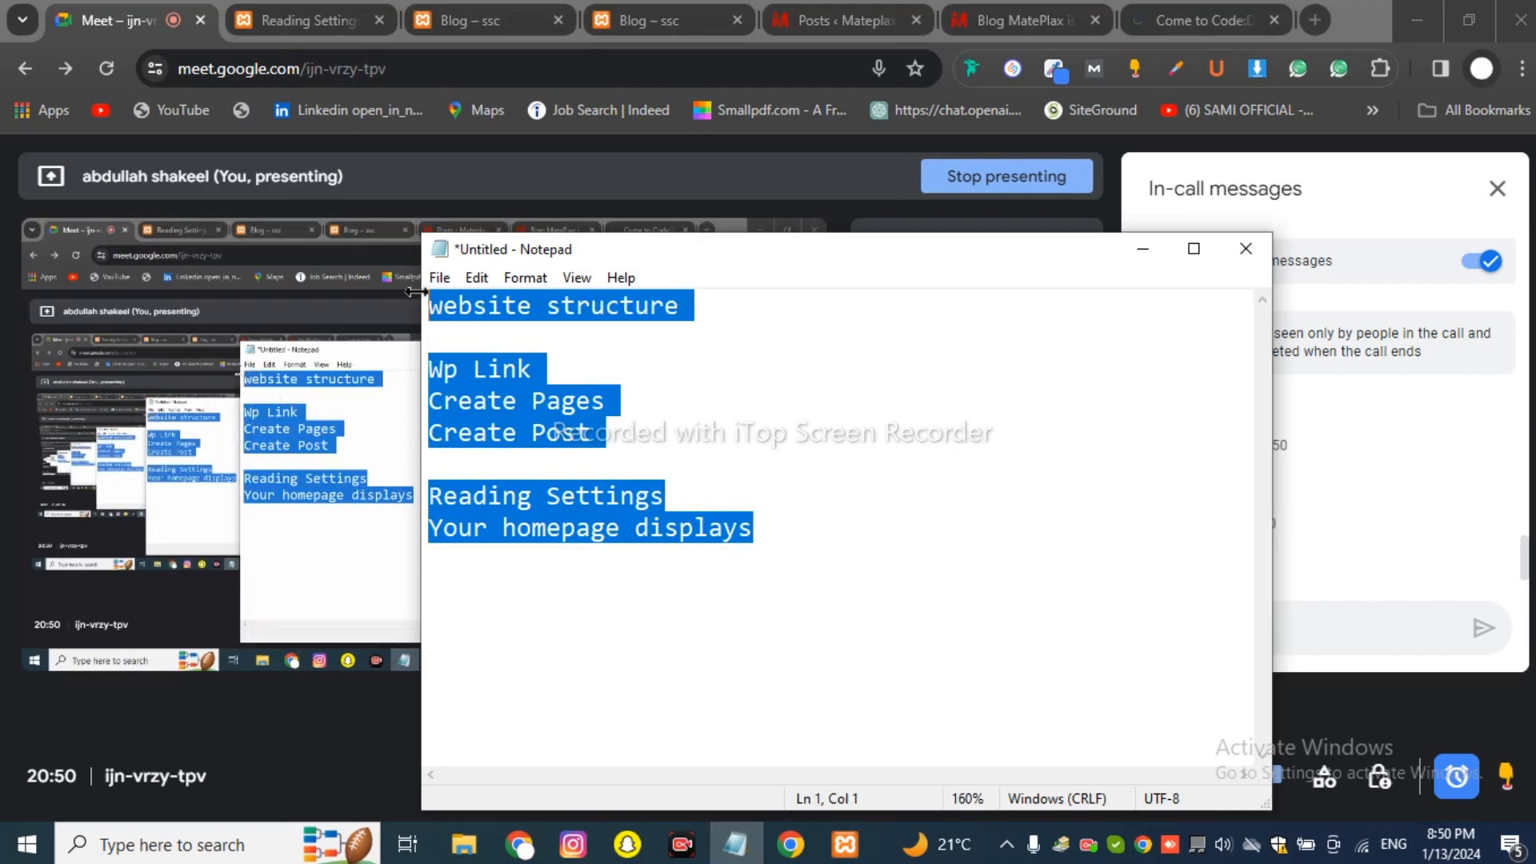
pyautogui.click(672, 461)
pyautogui.click(759, 550)
pyautogui.press('Return')
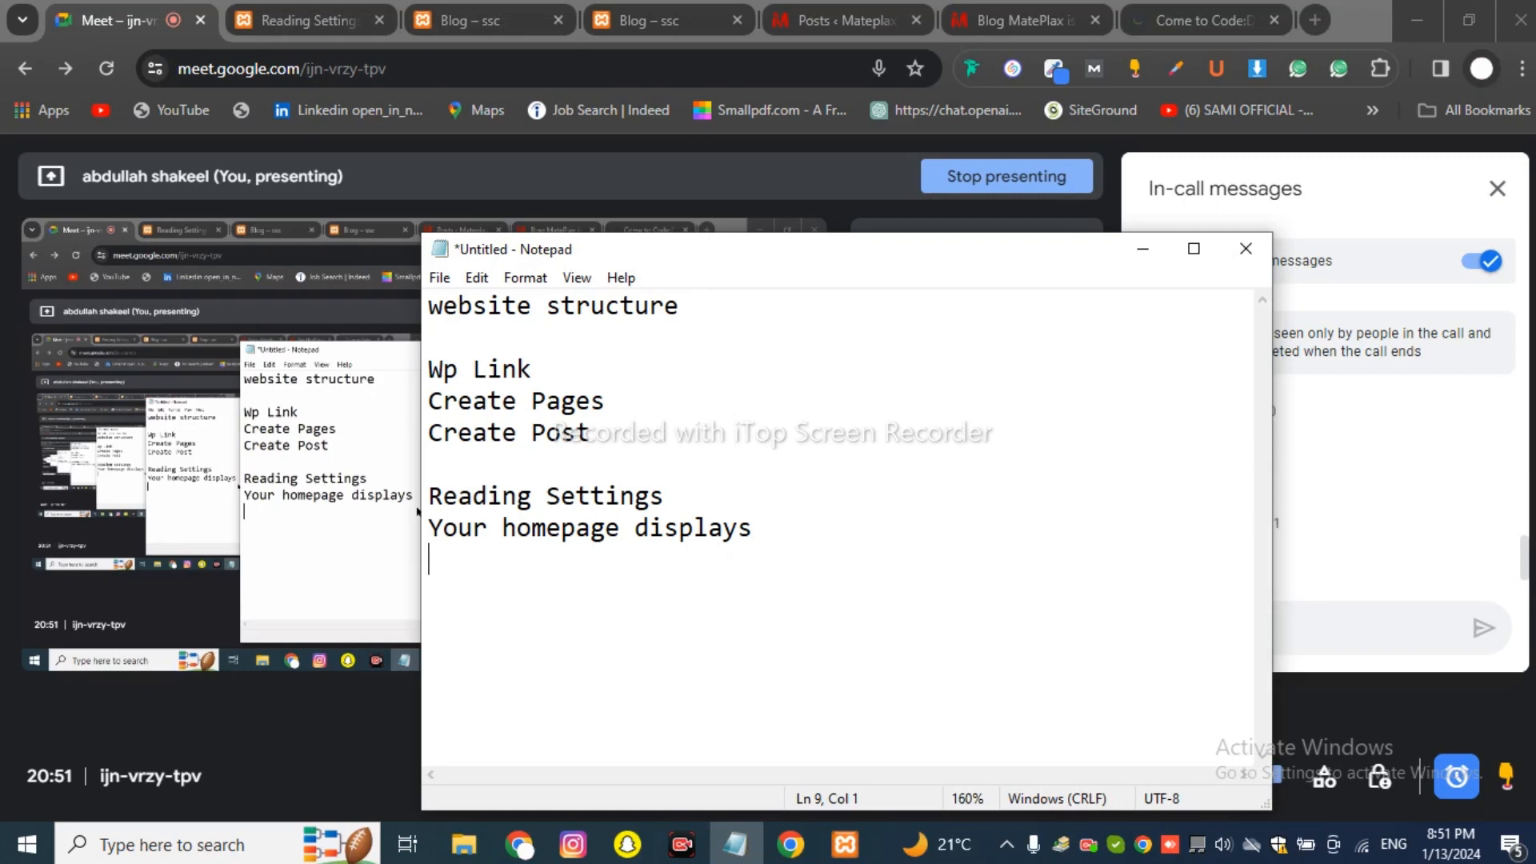
# Start the page list with Home and About on separate lines, fixing stray letters.
pyautogui.press('Return')
pyautogui.write('Ho')
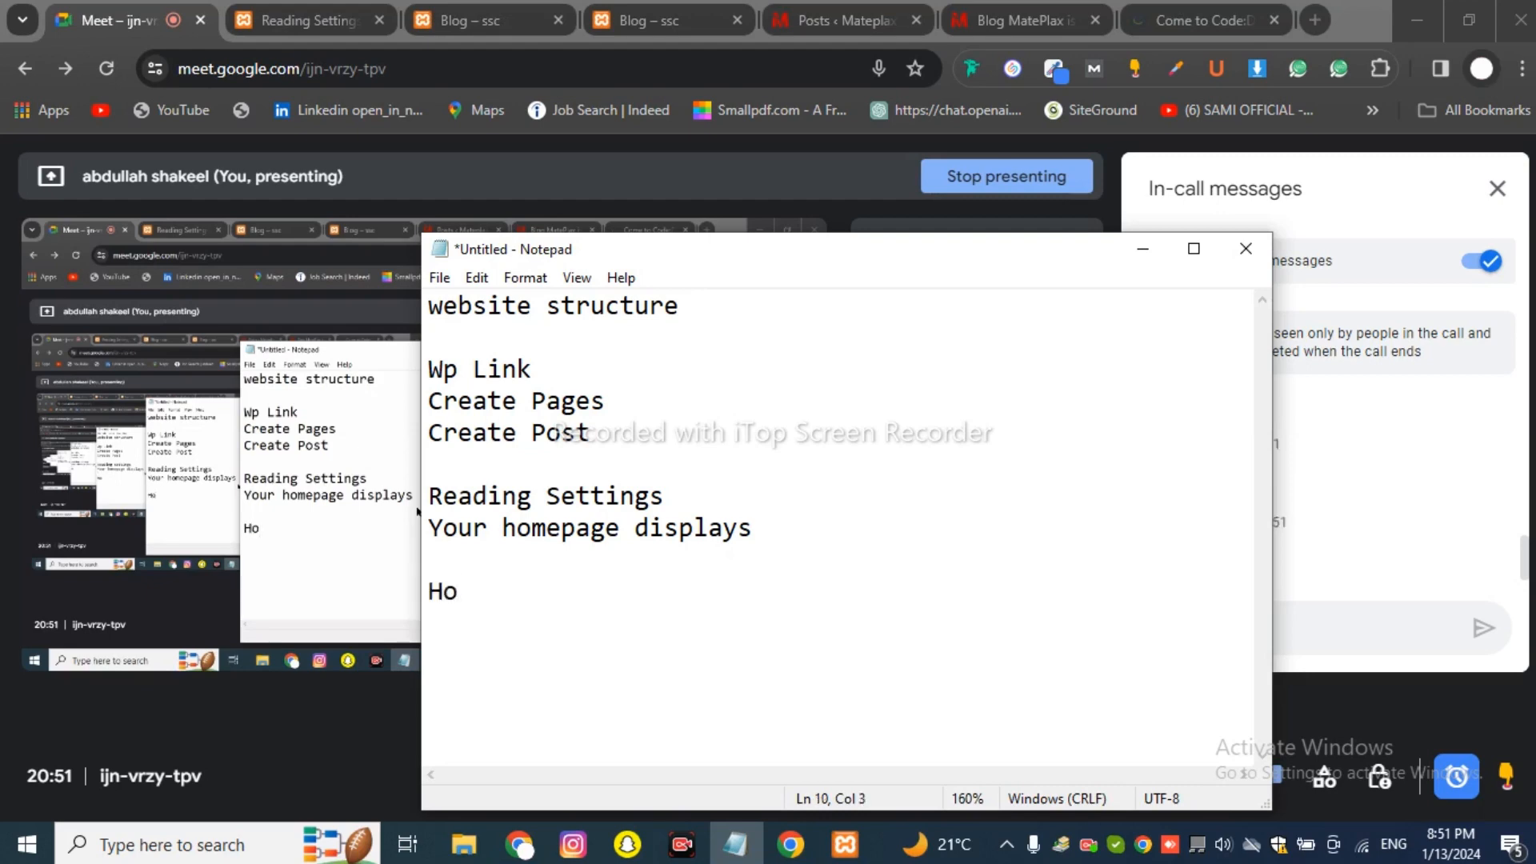
pyautogui.write('me')
pyautogui.press('Return')
pyautogui.write('About')
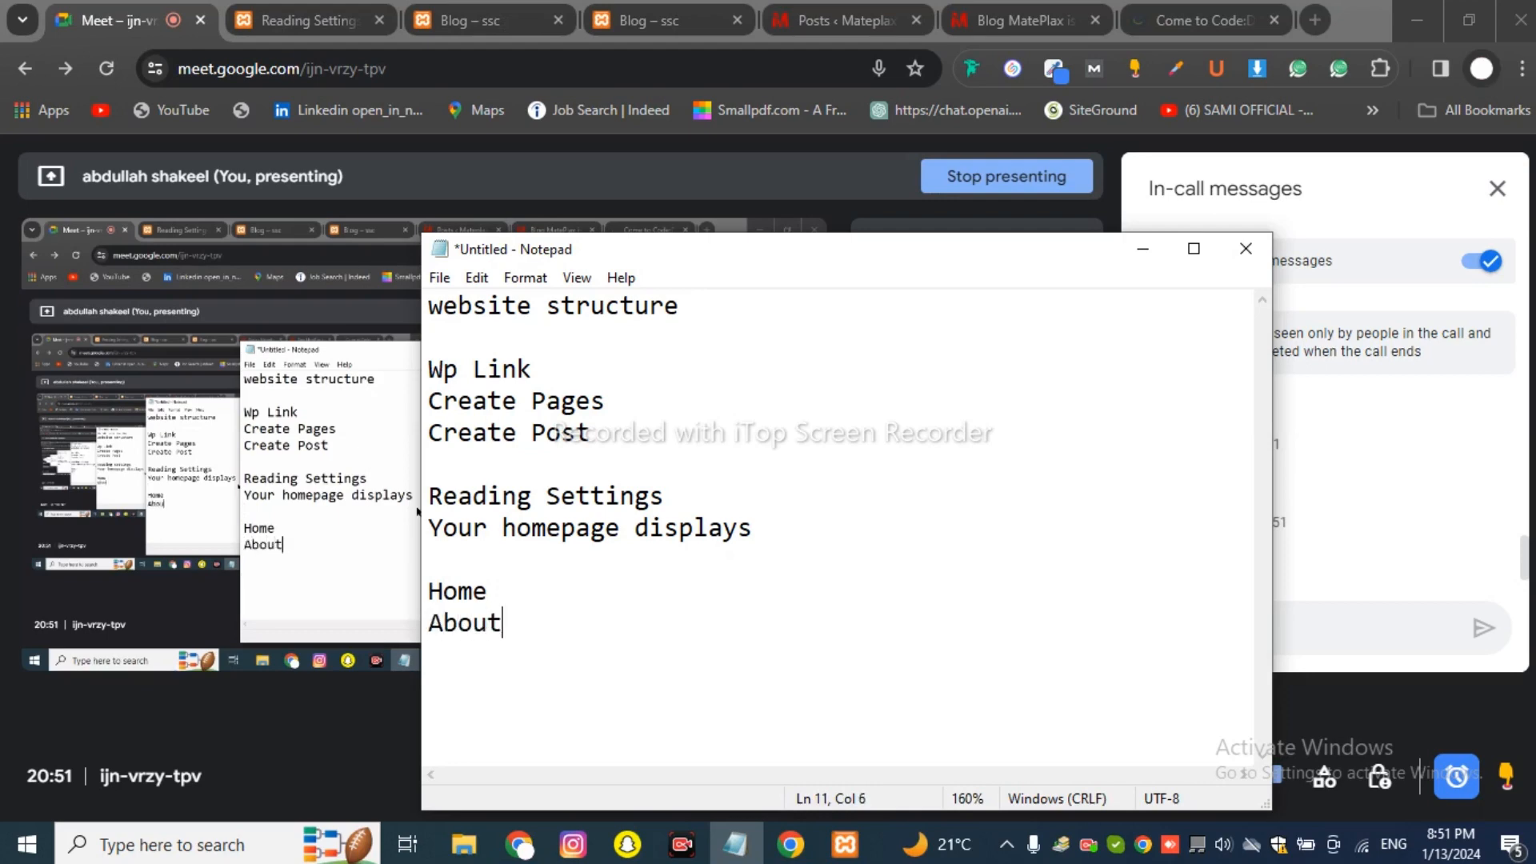
pyautogui.press('Return')
# Complete the list with About Us, Contact Us, Services and Blog, and reposition the Notepad window.
pyautogui.press('Return')
pyautogui.write('u')
pyautogui.press('BackSpace')
pyautogui.write('U')
pyautogui.press('BackSpace')
pyautogui.press('BackSpace')
pyautogui.write('U')
pyautogui.press('BackSpace')
pyautogui.write('Us')
pyautogui.press('Return')
pyautogui.write('Cont')
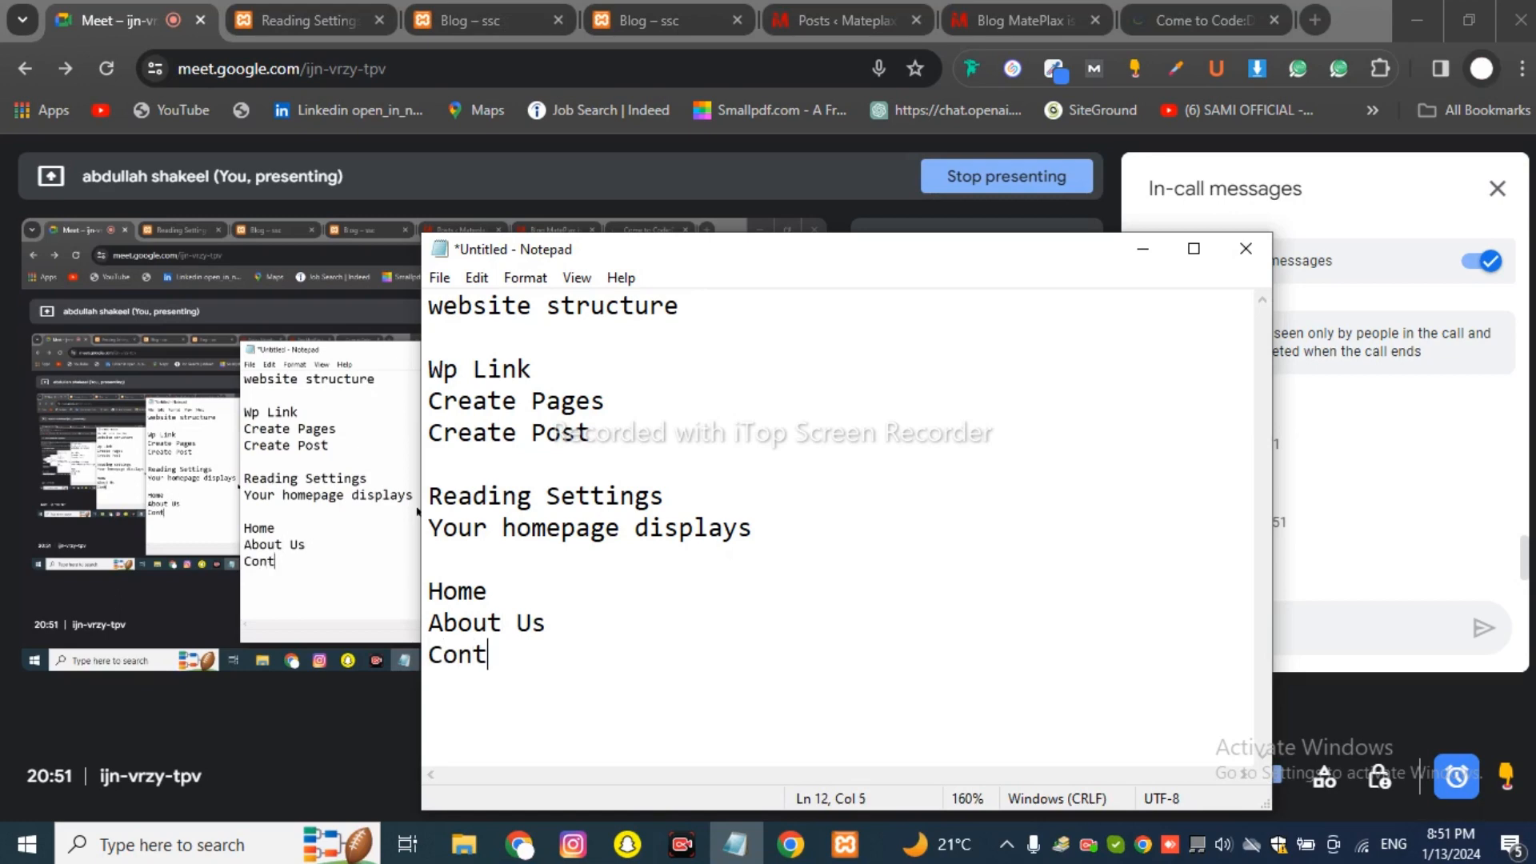
pyautogui.write('act U')
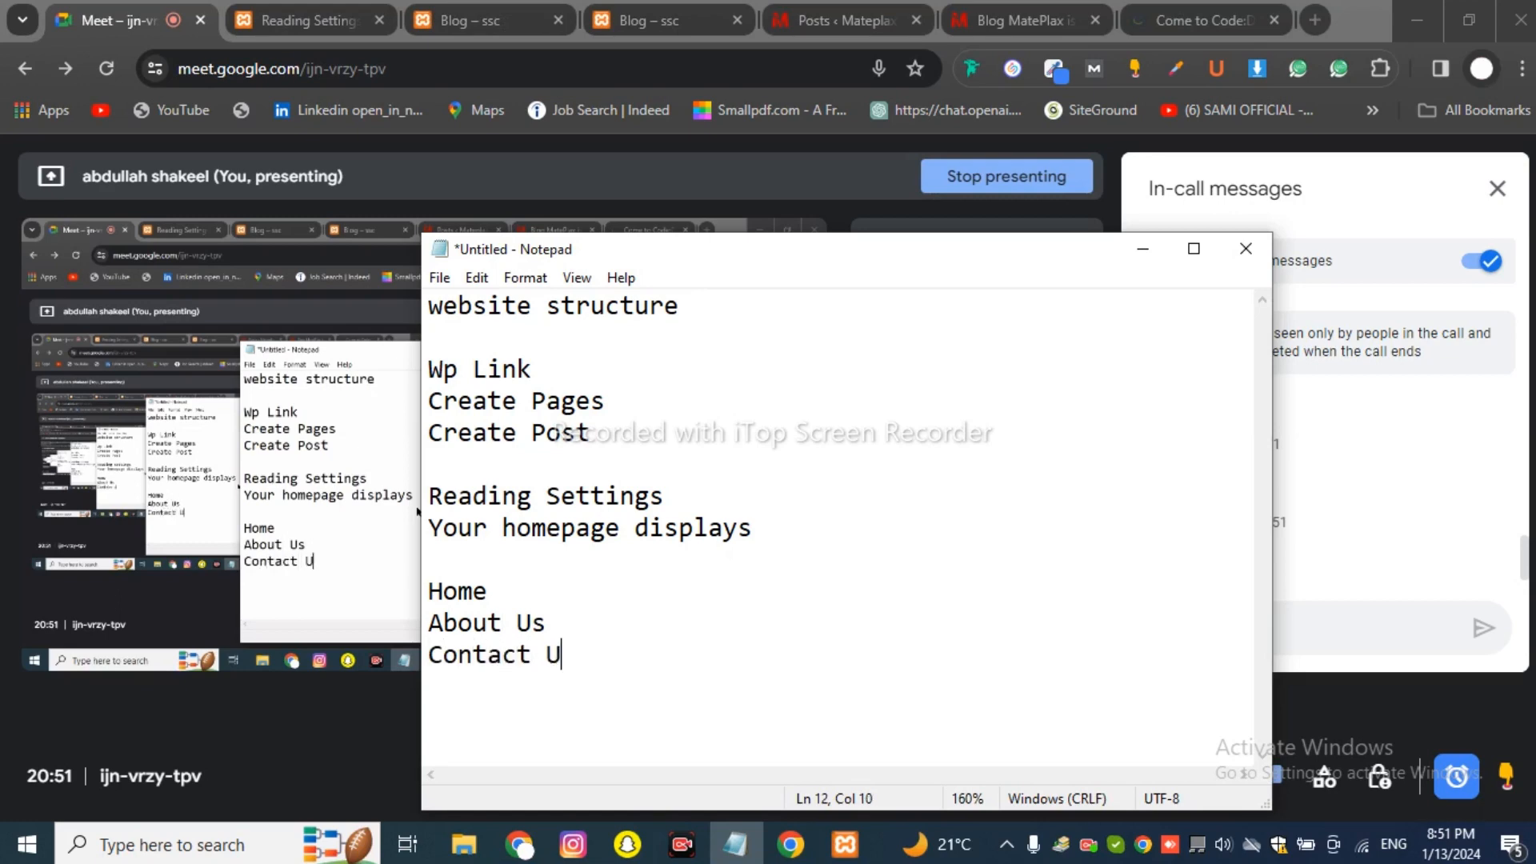
pyautogui.write('s')
pyautogui.write('Servi')
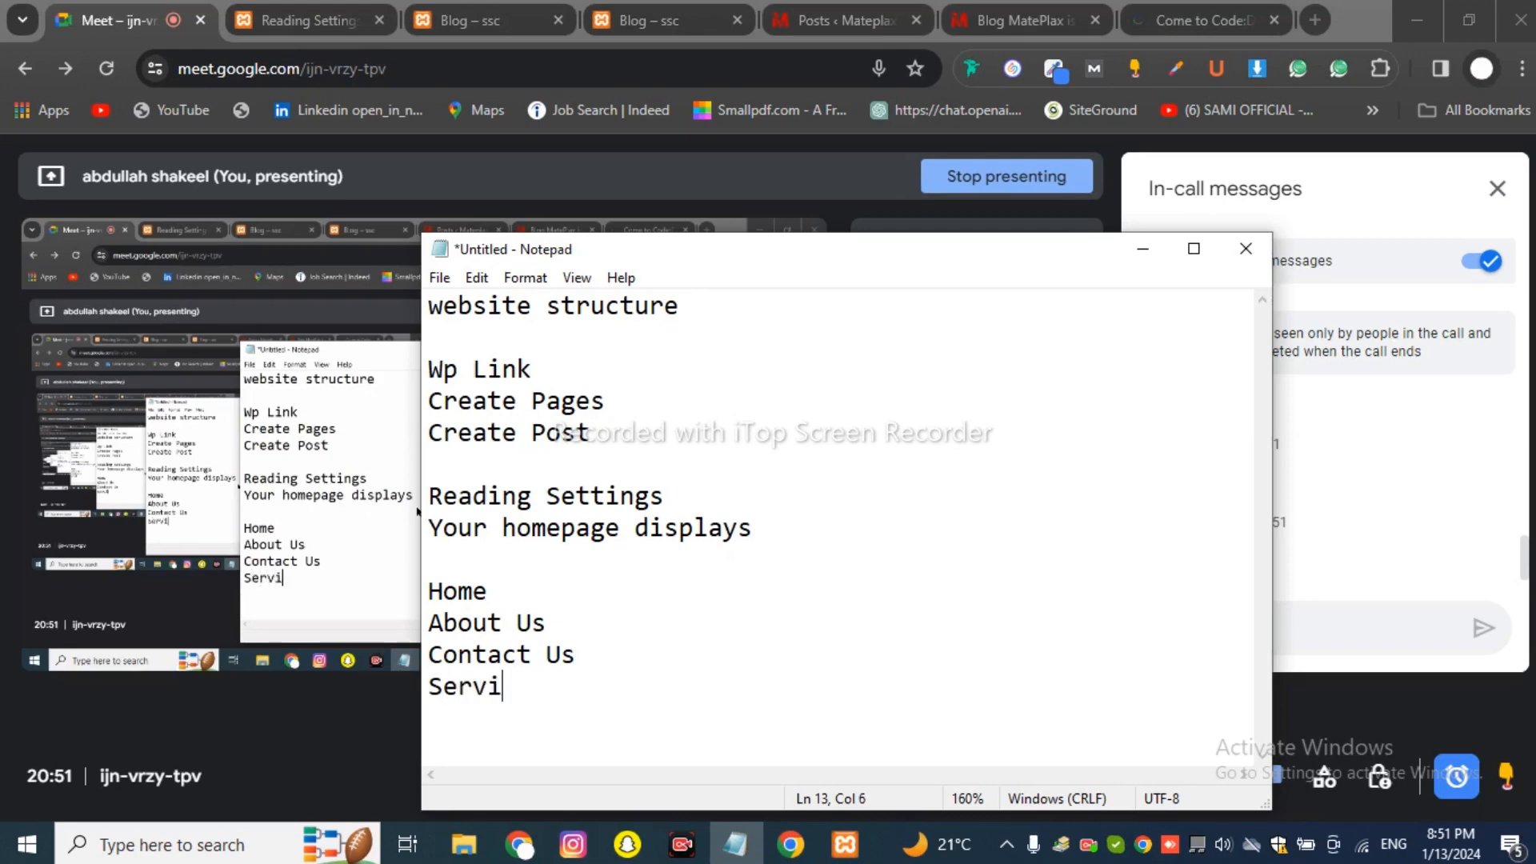
pyautogui.write('ces ')
pyautogui.write('B')
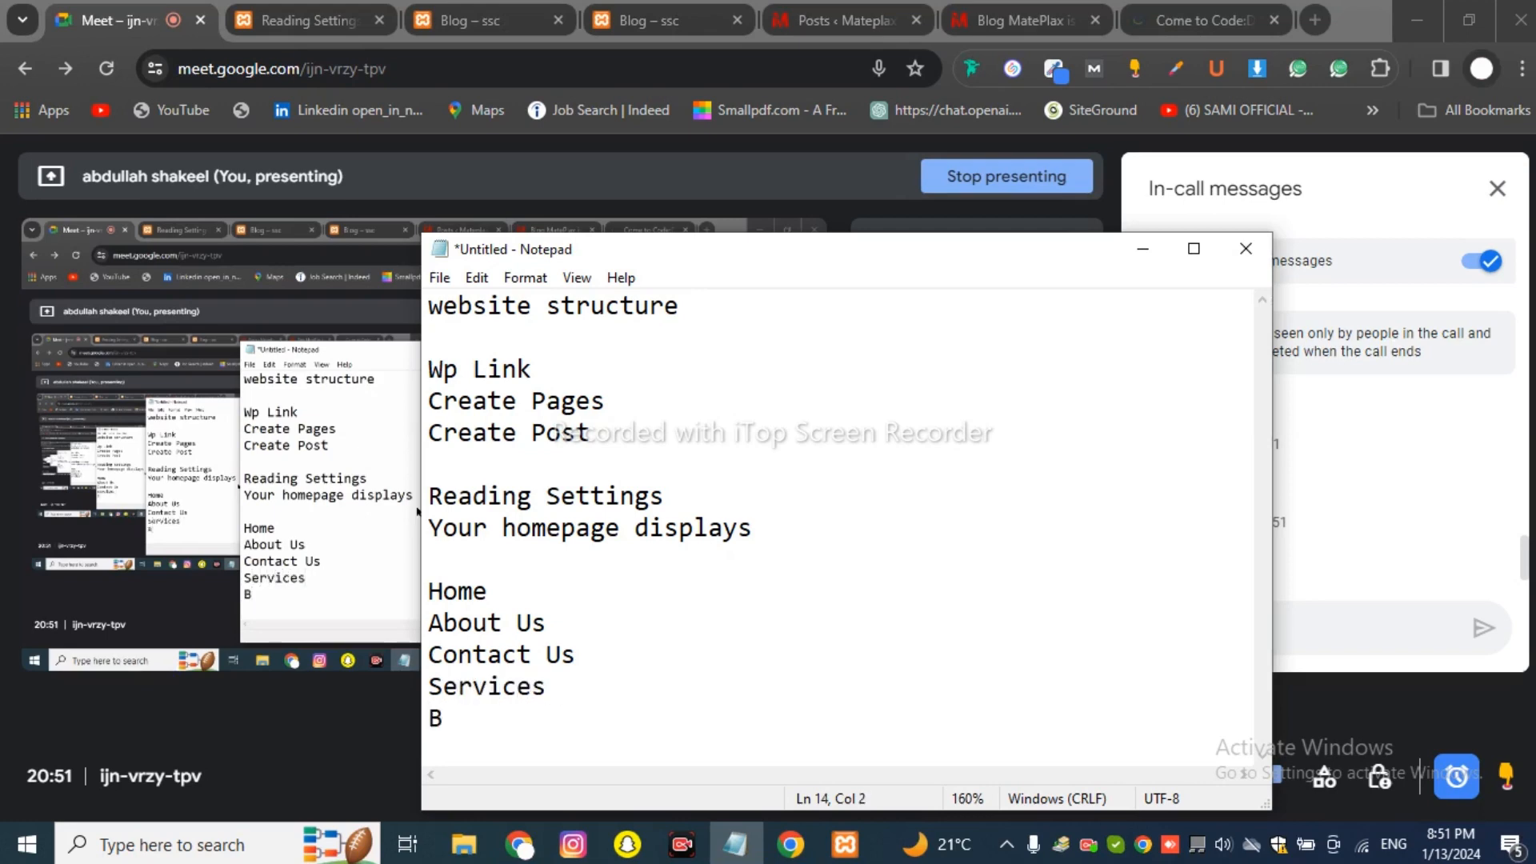
pyautogui.write('log')
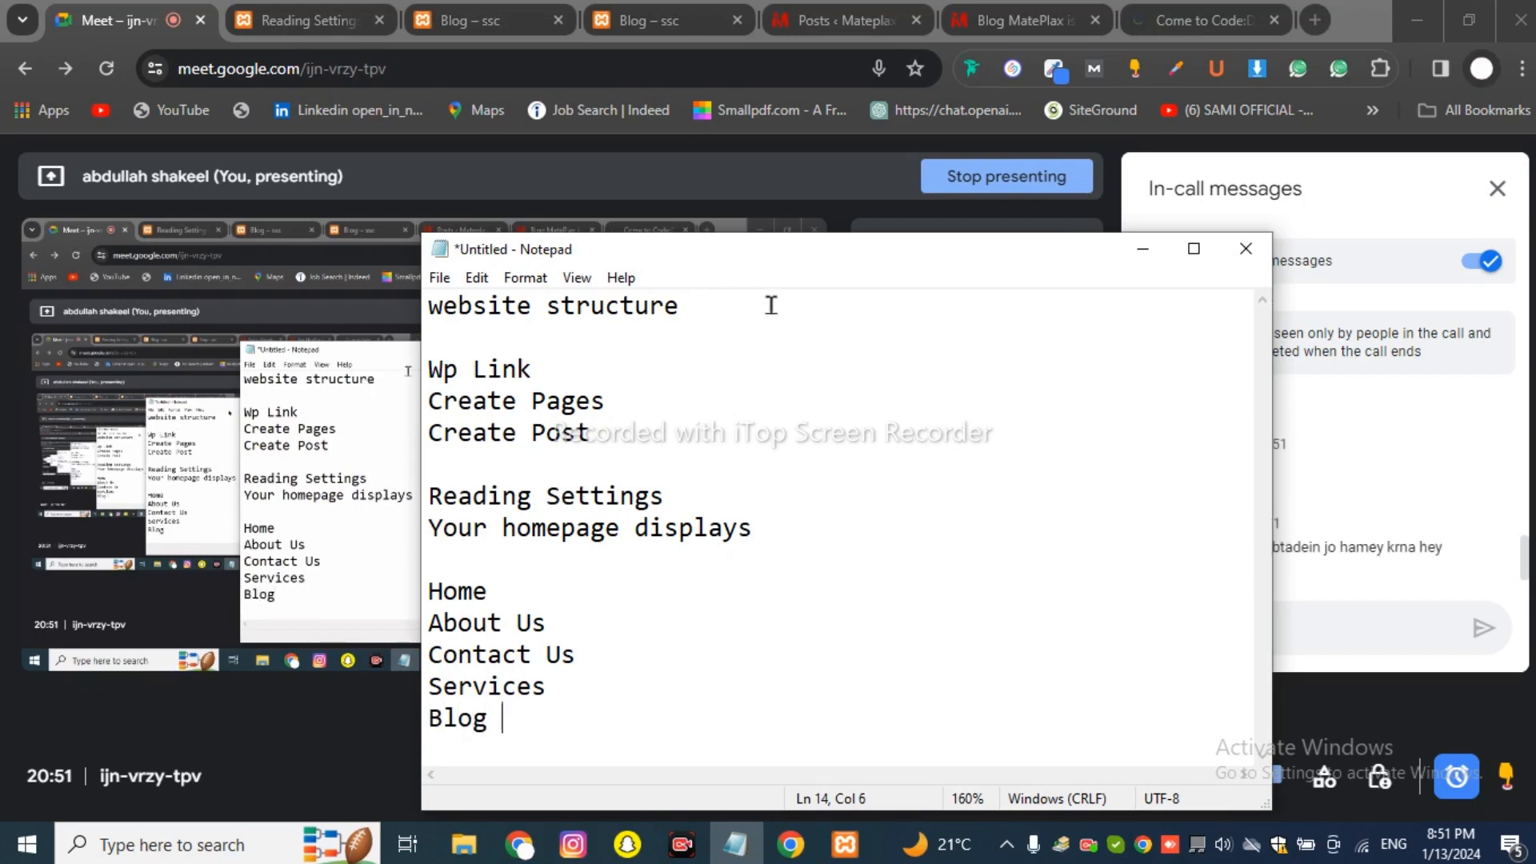
pyautogui.moveTo(821, 247); pyautogui.dragTo(650, 211)
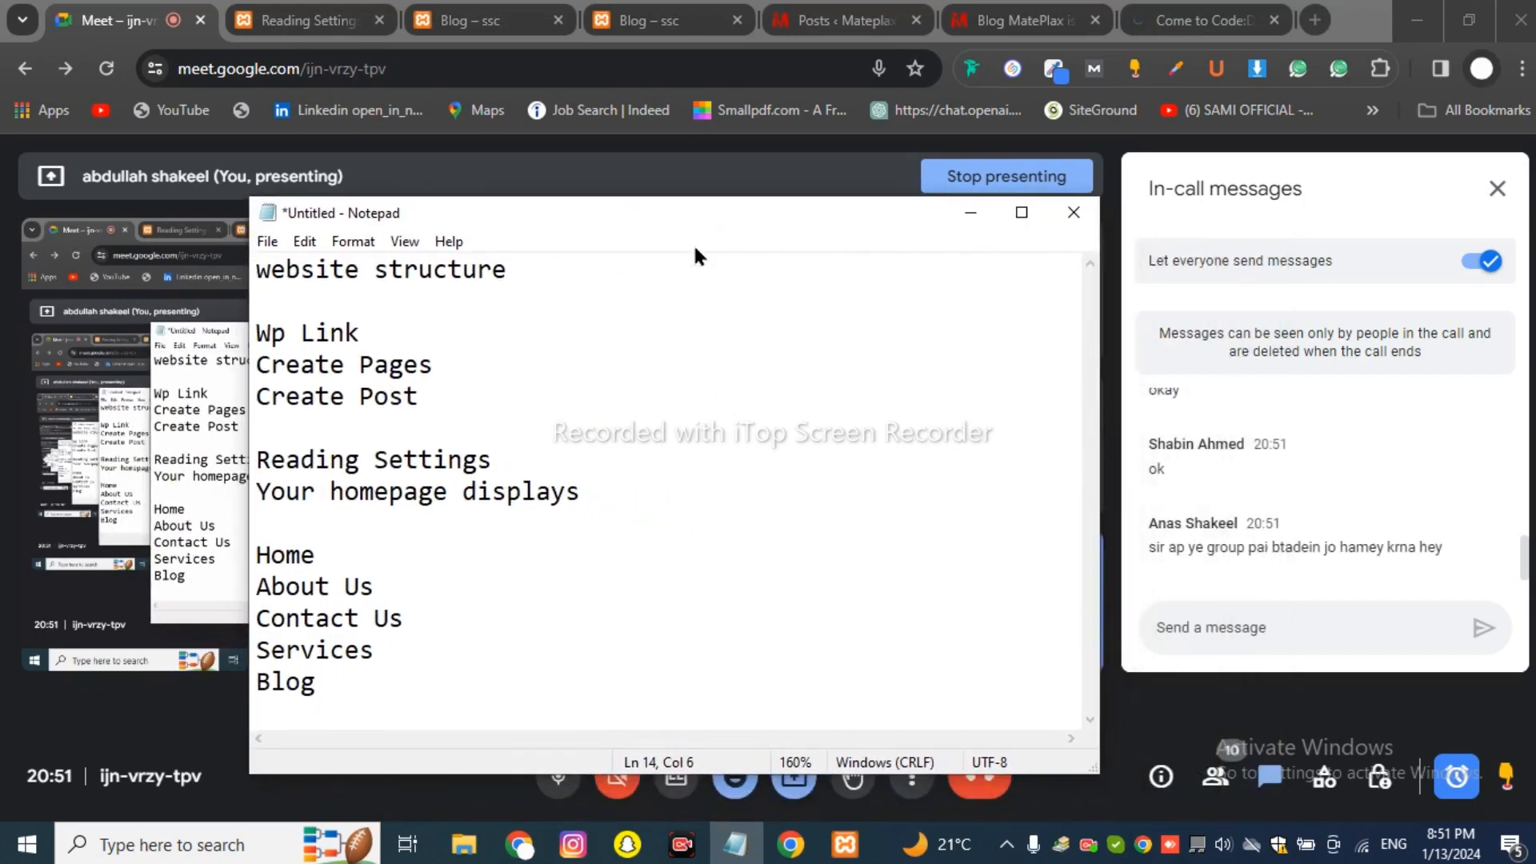
pyautogui.click(524, 792)
pyautogui.click(549, 780)
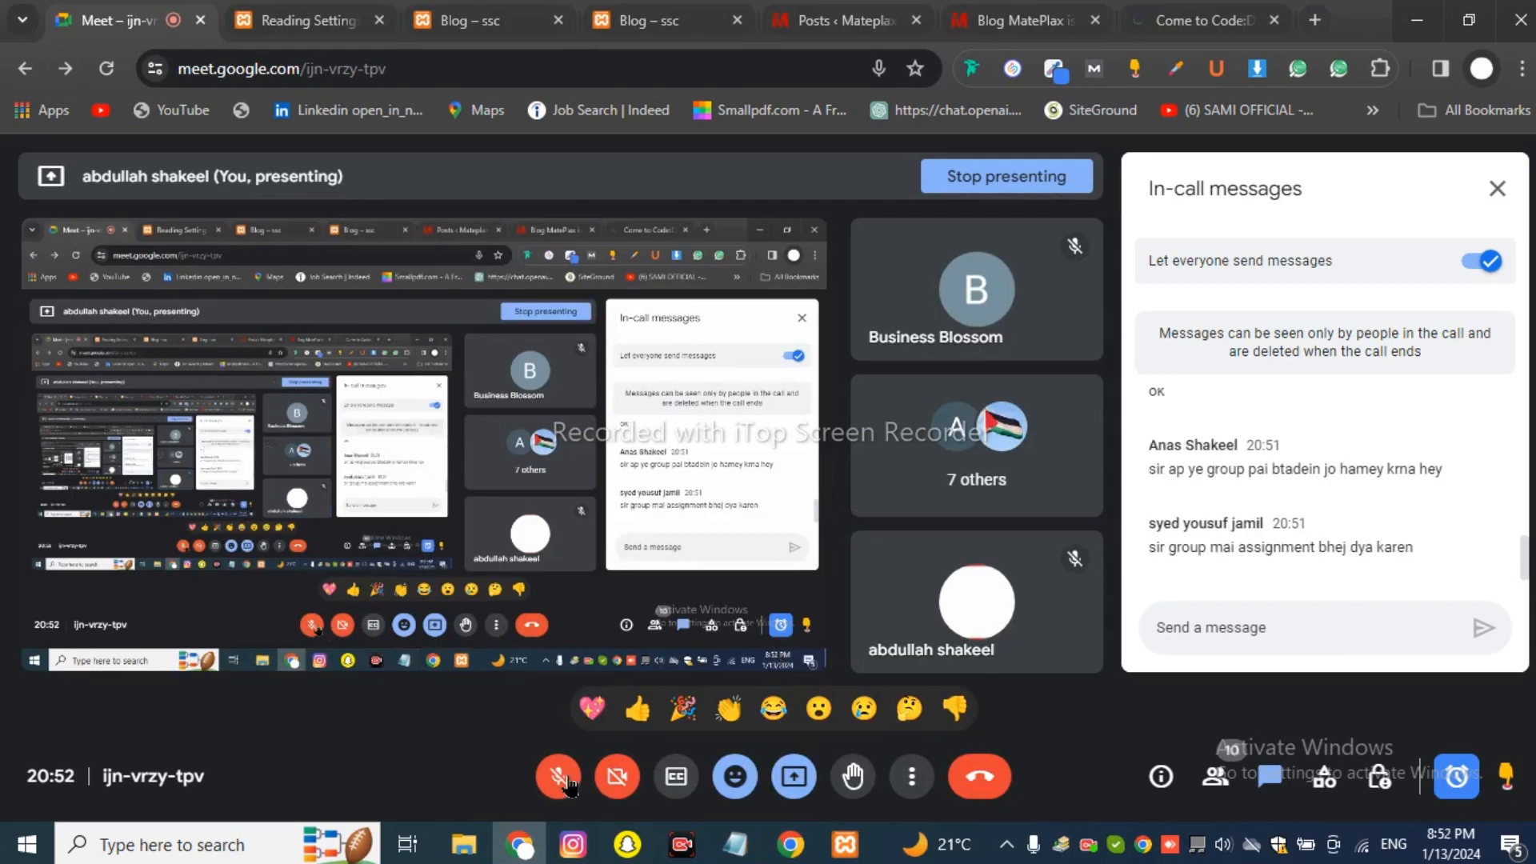
pyautogui.hotkey('ctrl', 'd')
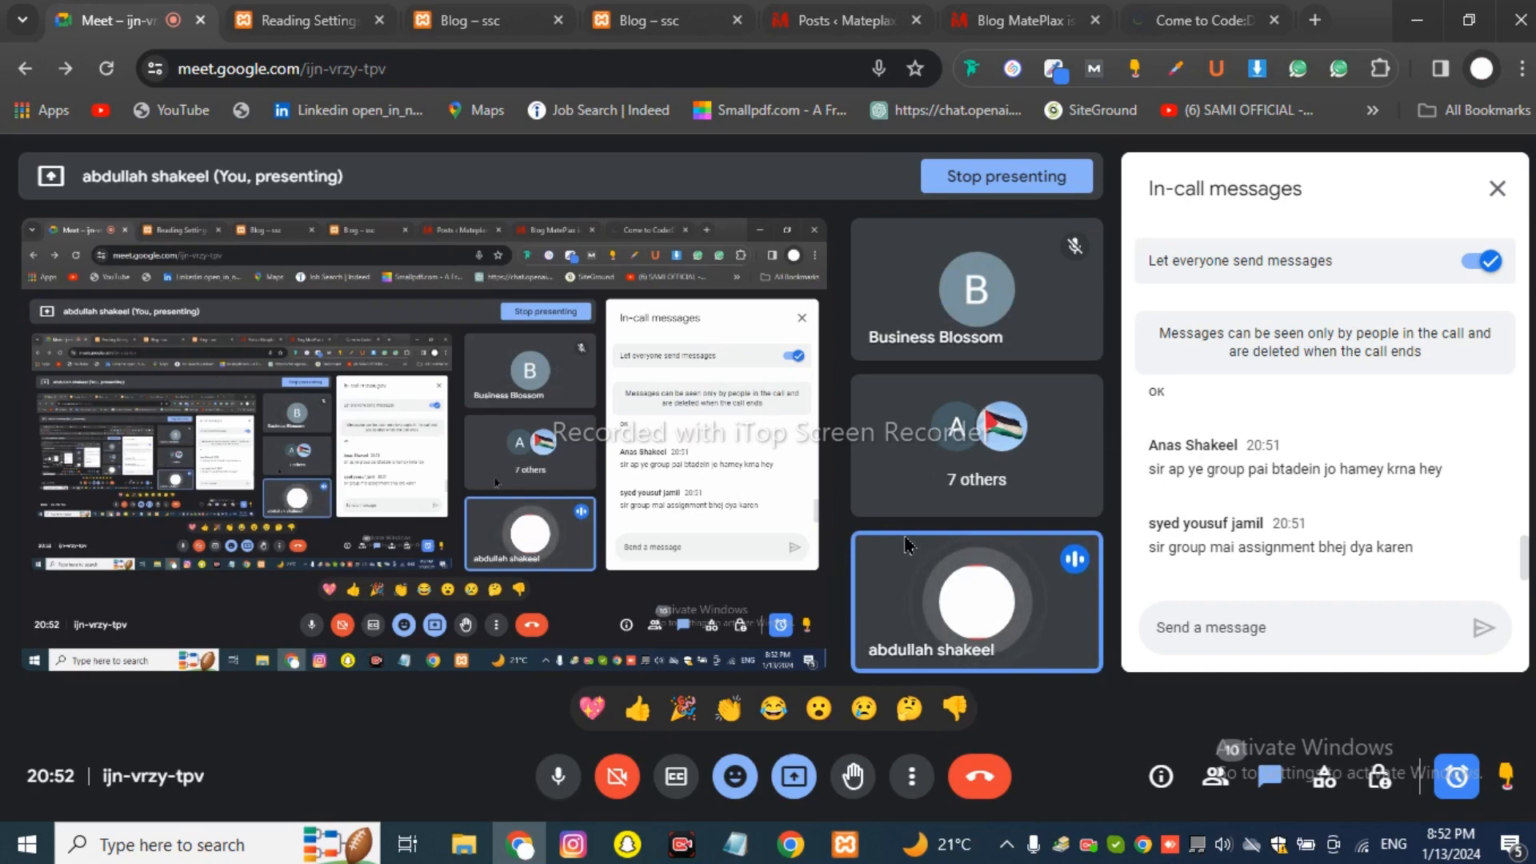
pyautogui.click(740, 848)
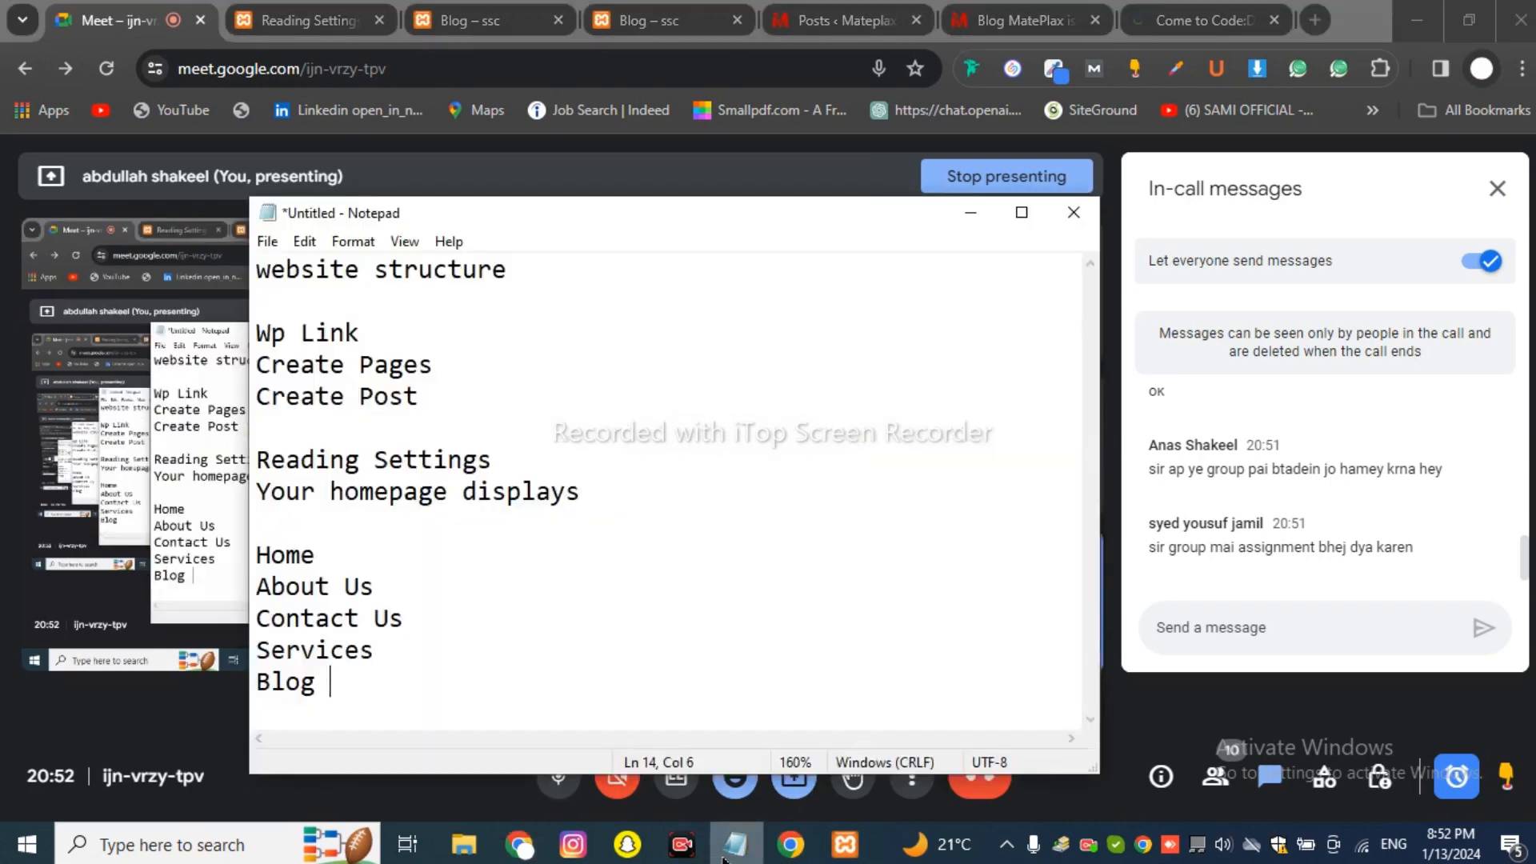
# Below the Home–Blog page list, add a blank line and type '5 Post'.
pyautogui.moveTo(399, 724); pyautogui.dragTo(246, 567)
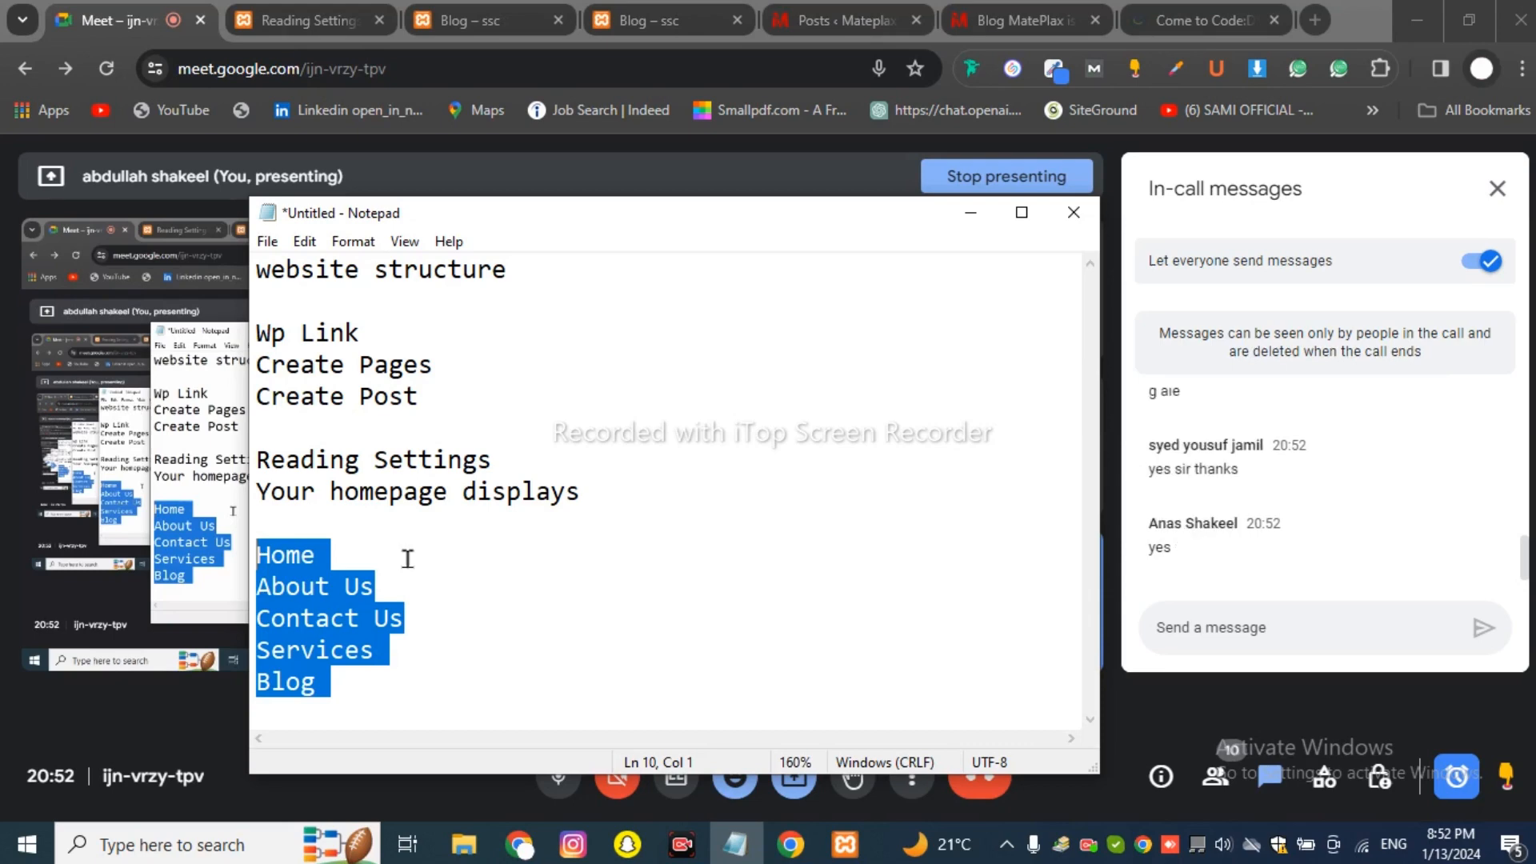
pyautogui.click(373, 677)
pyautogui.press('Return')
pyautogui.press('Return')
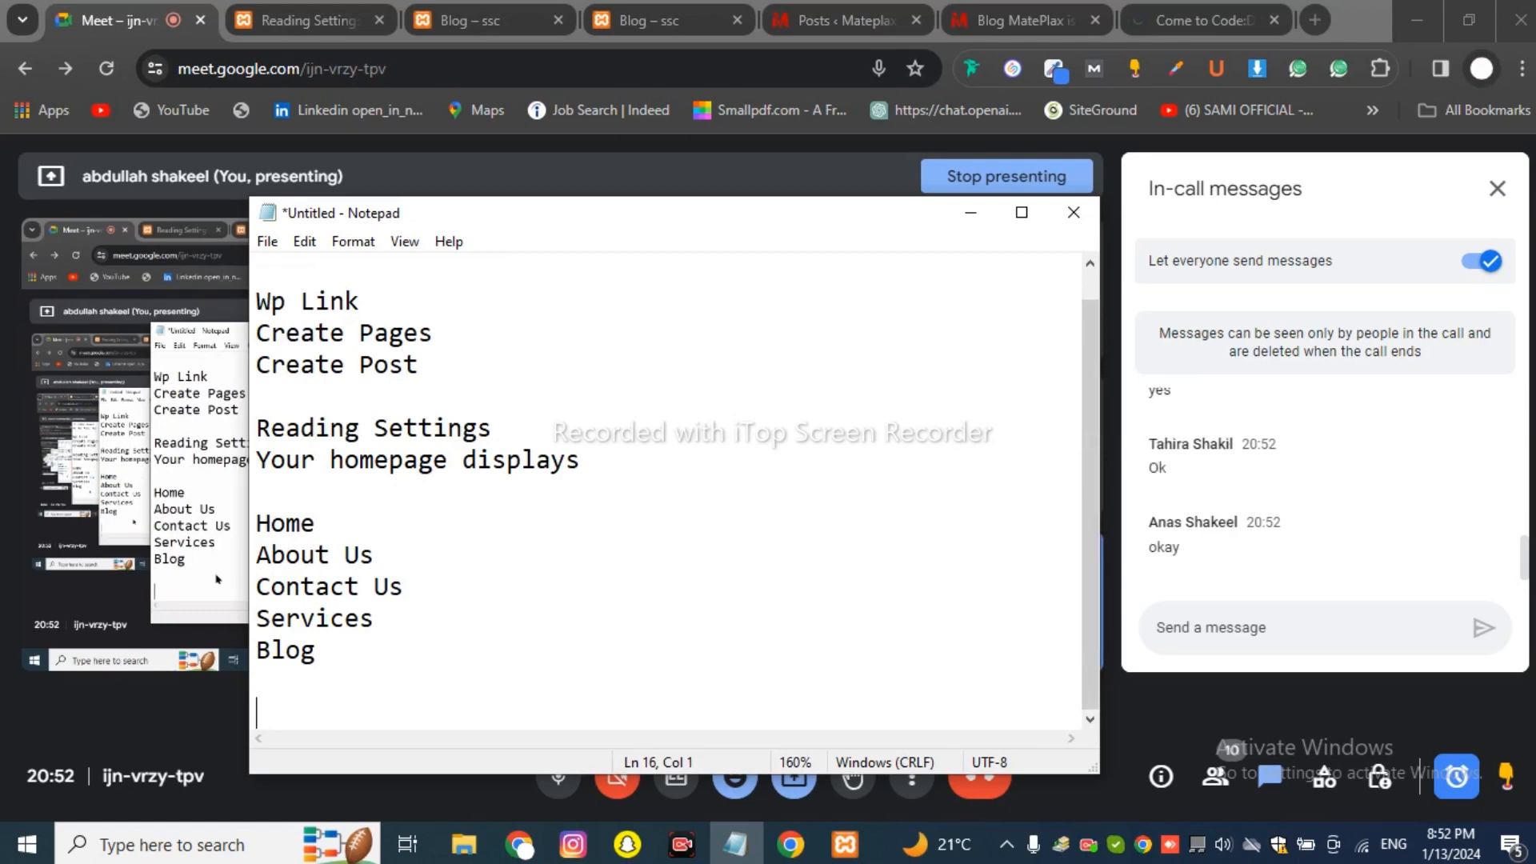
pyautogui.write('5 Post')
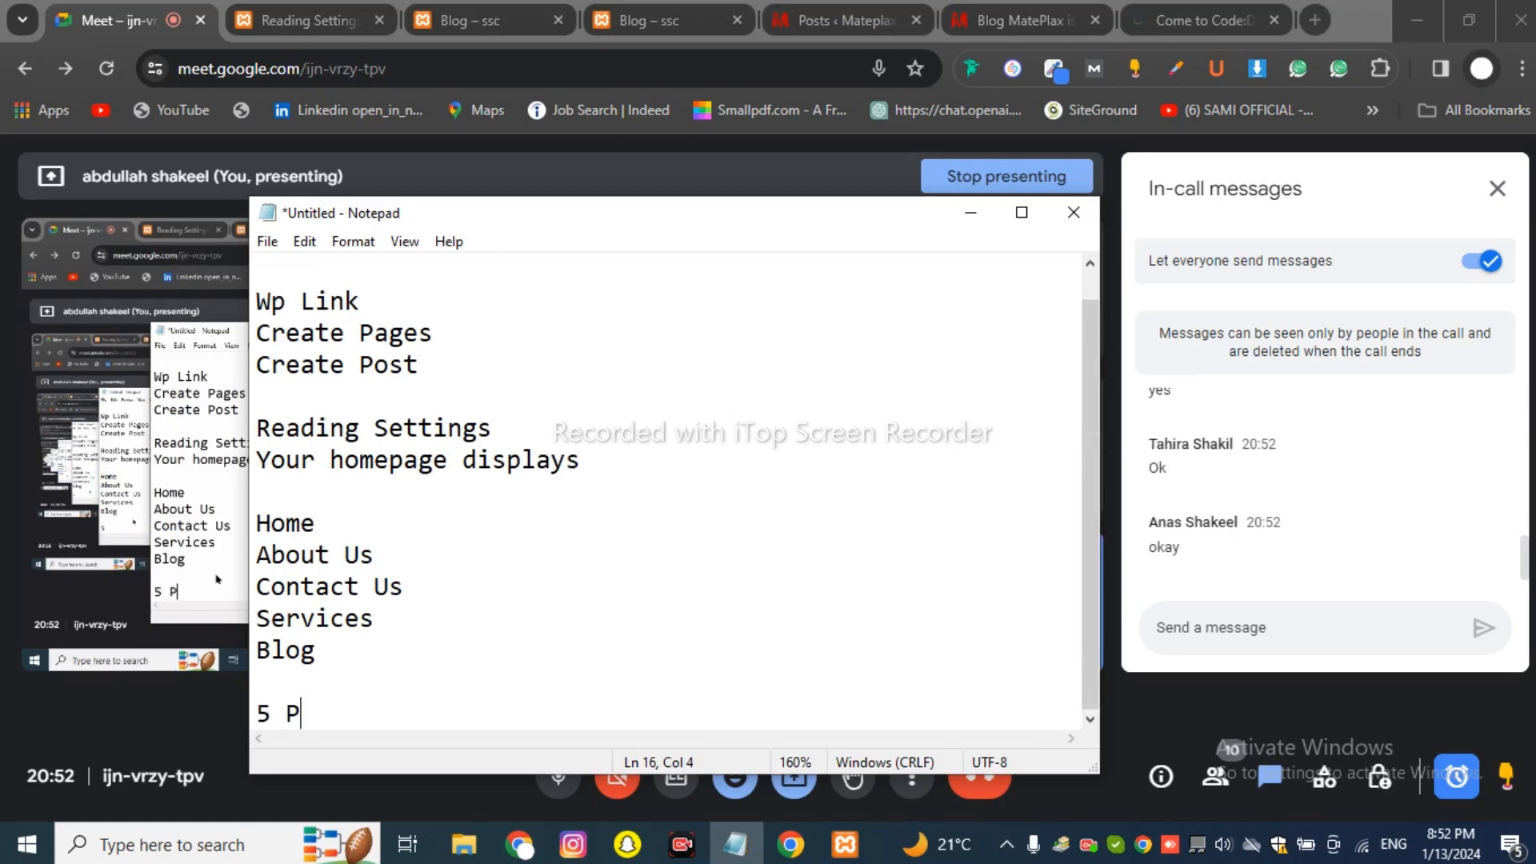
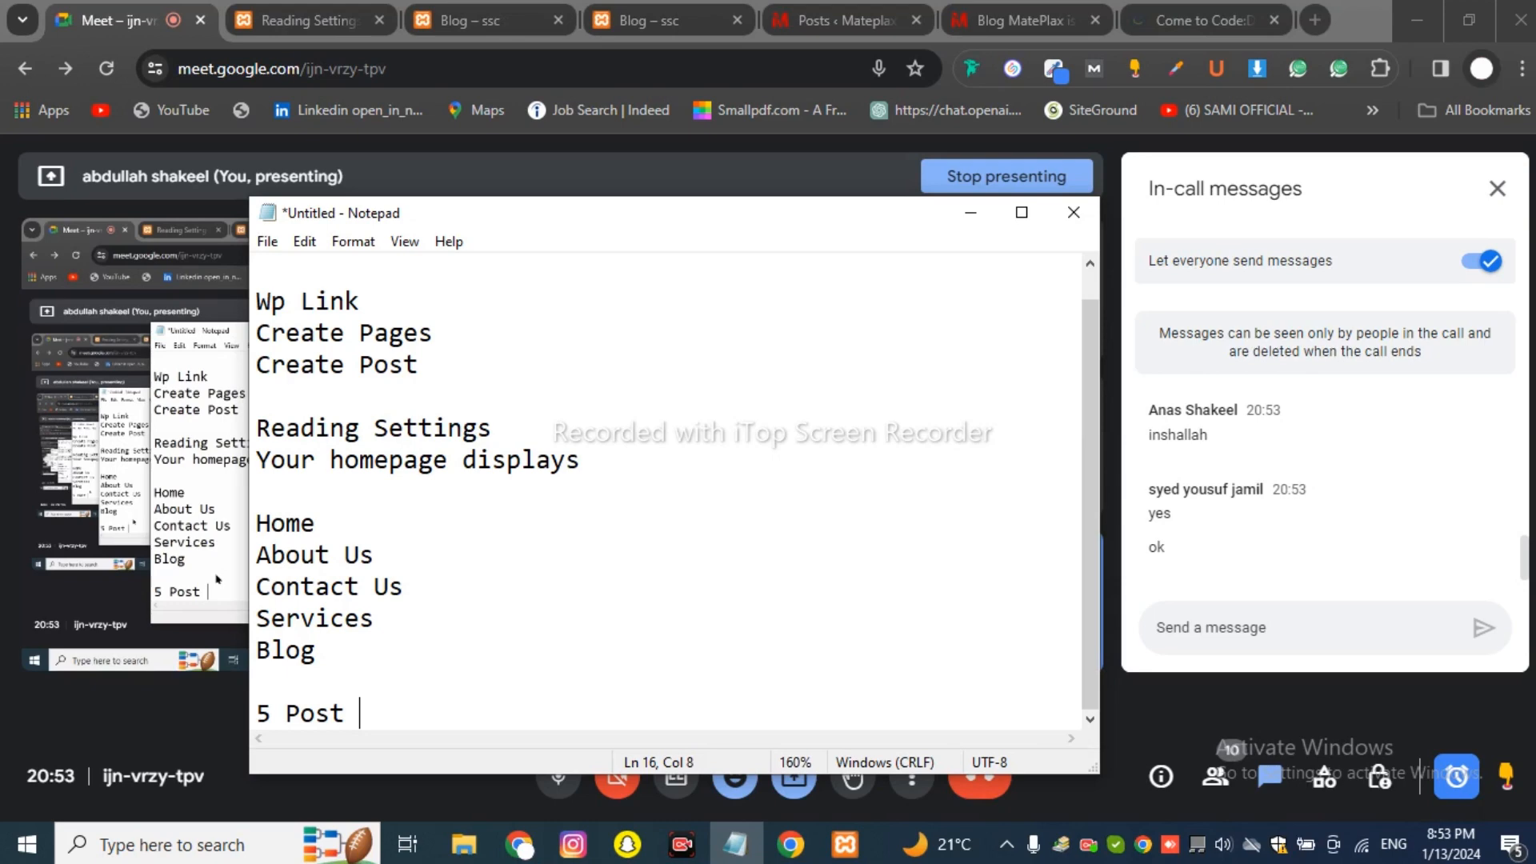
# Load raengineerings.com in a new Chrome tab.
pyautogui.moveTo(693, 220); pyautogui.dragTo(716, 149)
pyautogui.scroll(1, 704, 422)
pyautogui.scroll(-1, 672, 419)
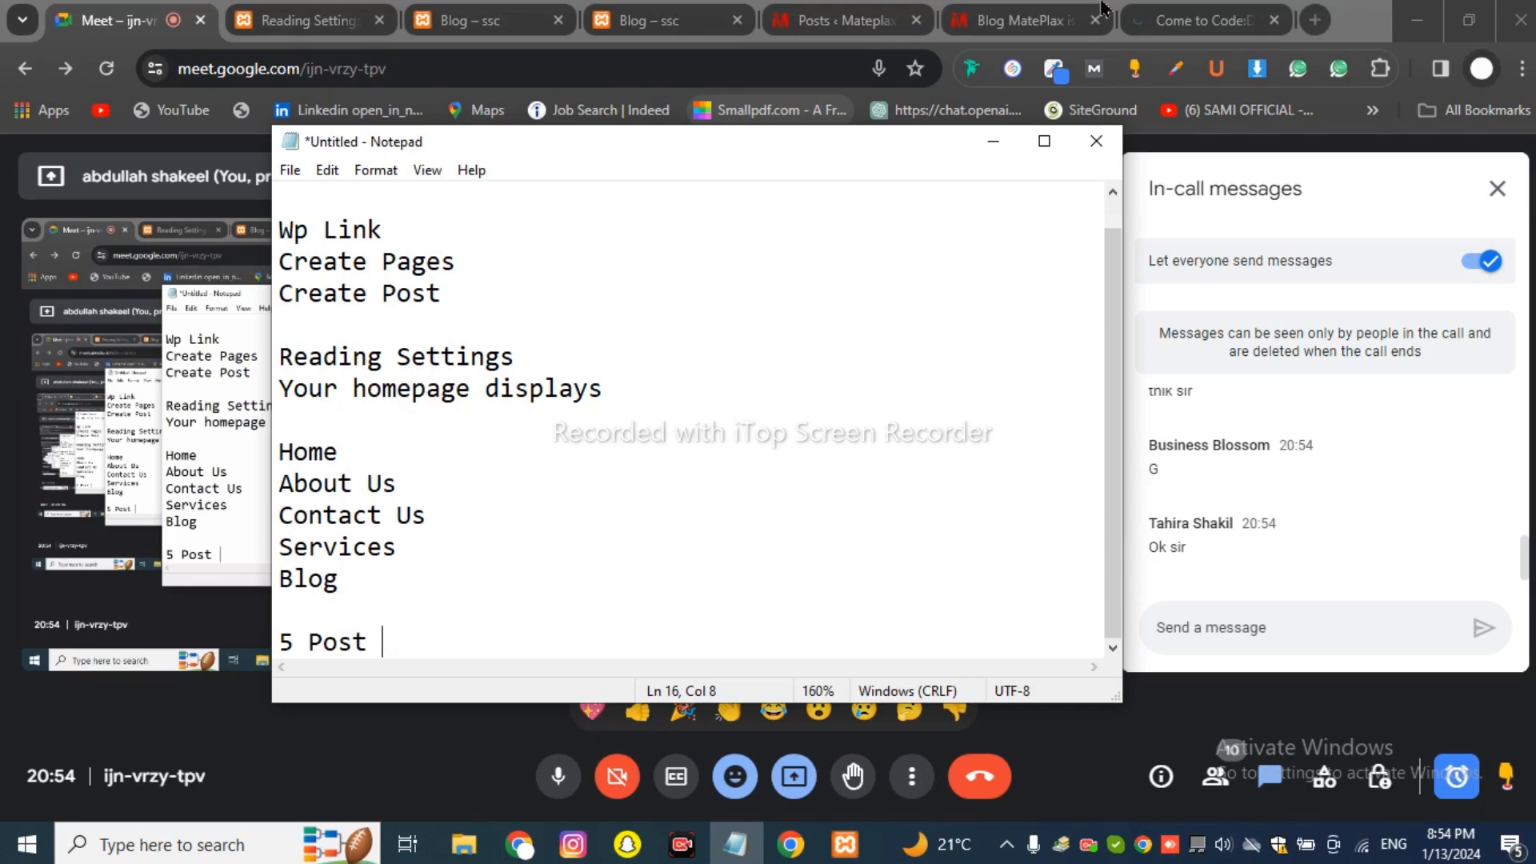
pyautogui.click(1313, 24)
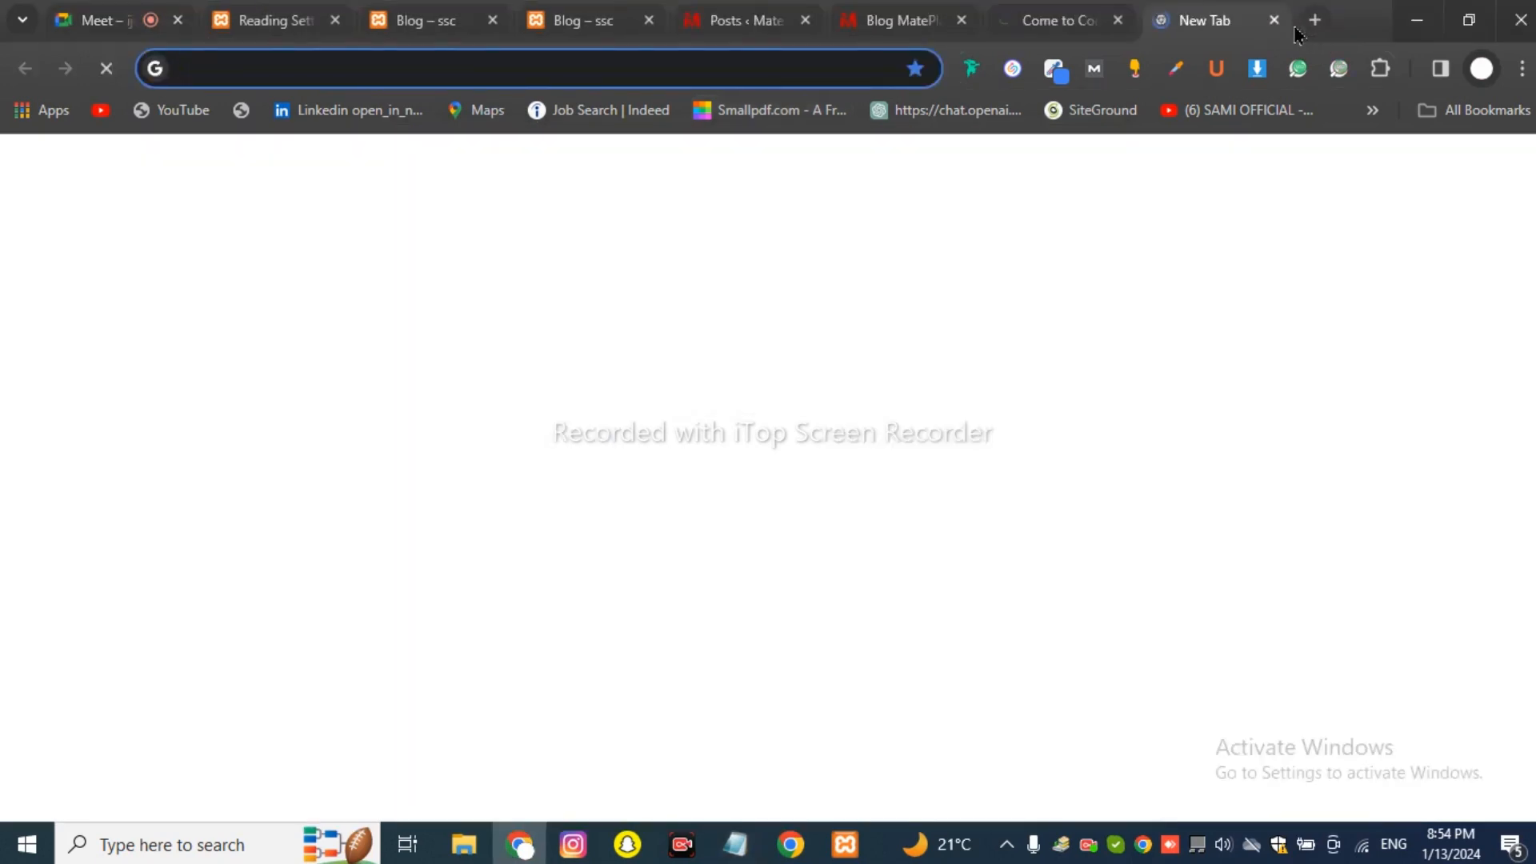
pyautogui.write('raengineerings.com')
pyautogui.press('Return')
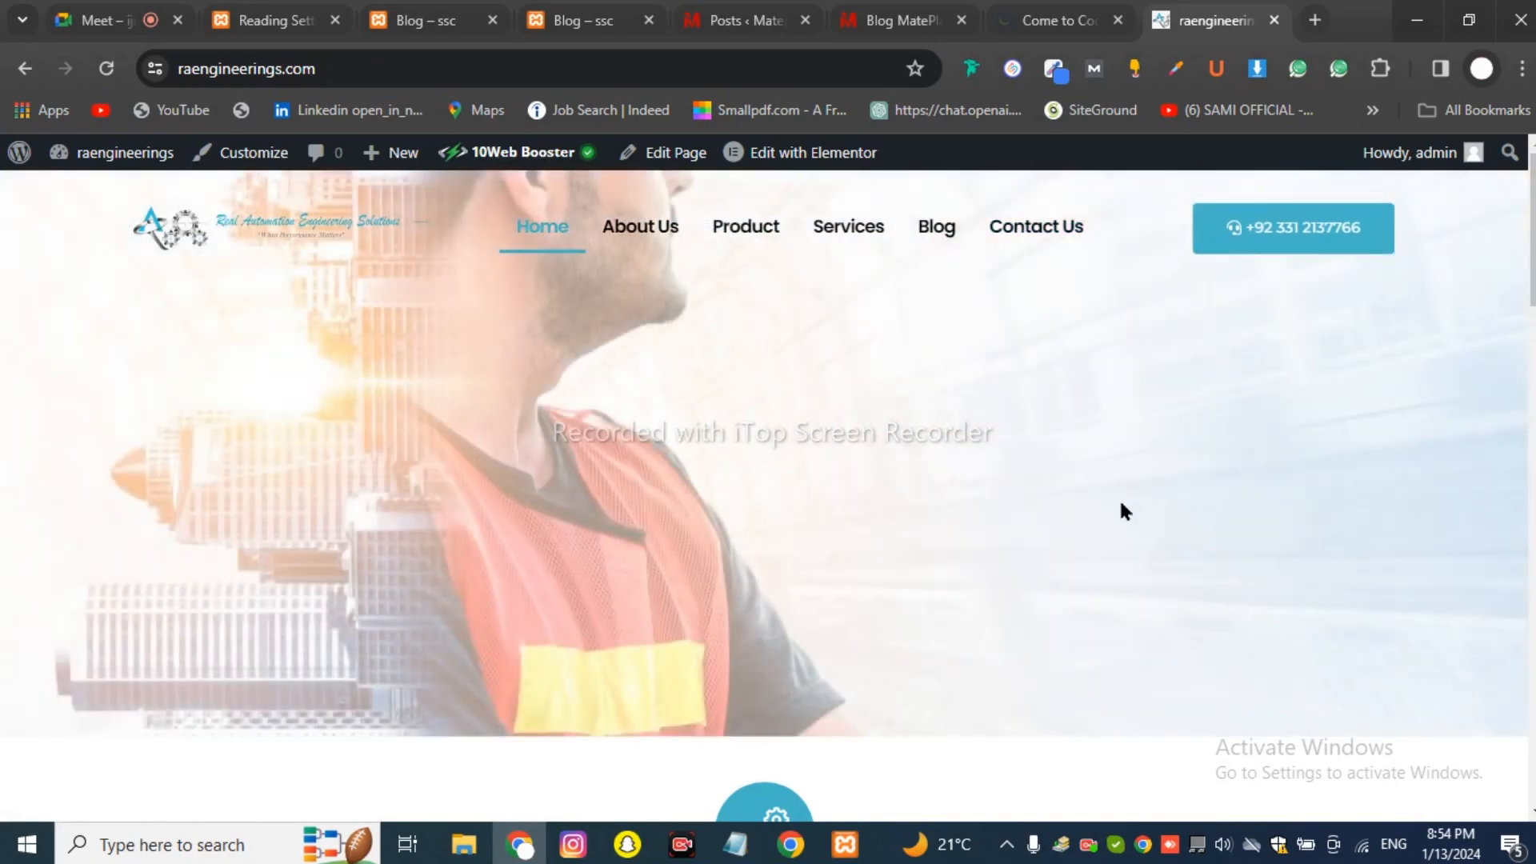
# Scroll the homepage to the footer, show the second set of client cards, and open About Us.
pyautogui.scroll(-5, 1120, 506)
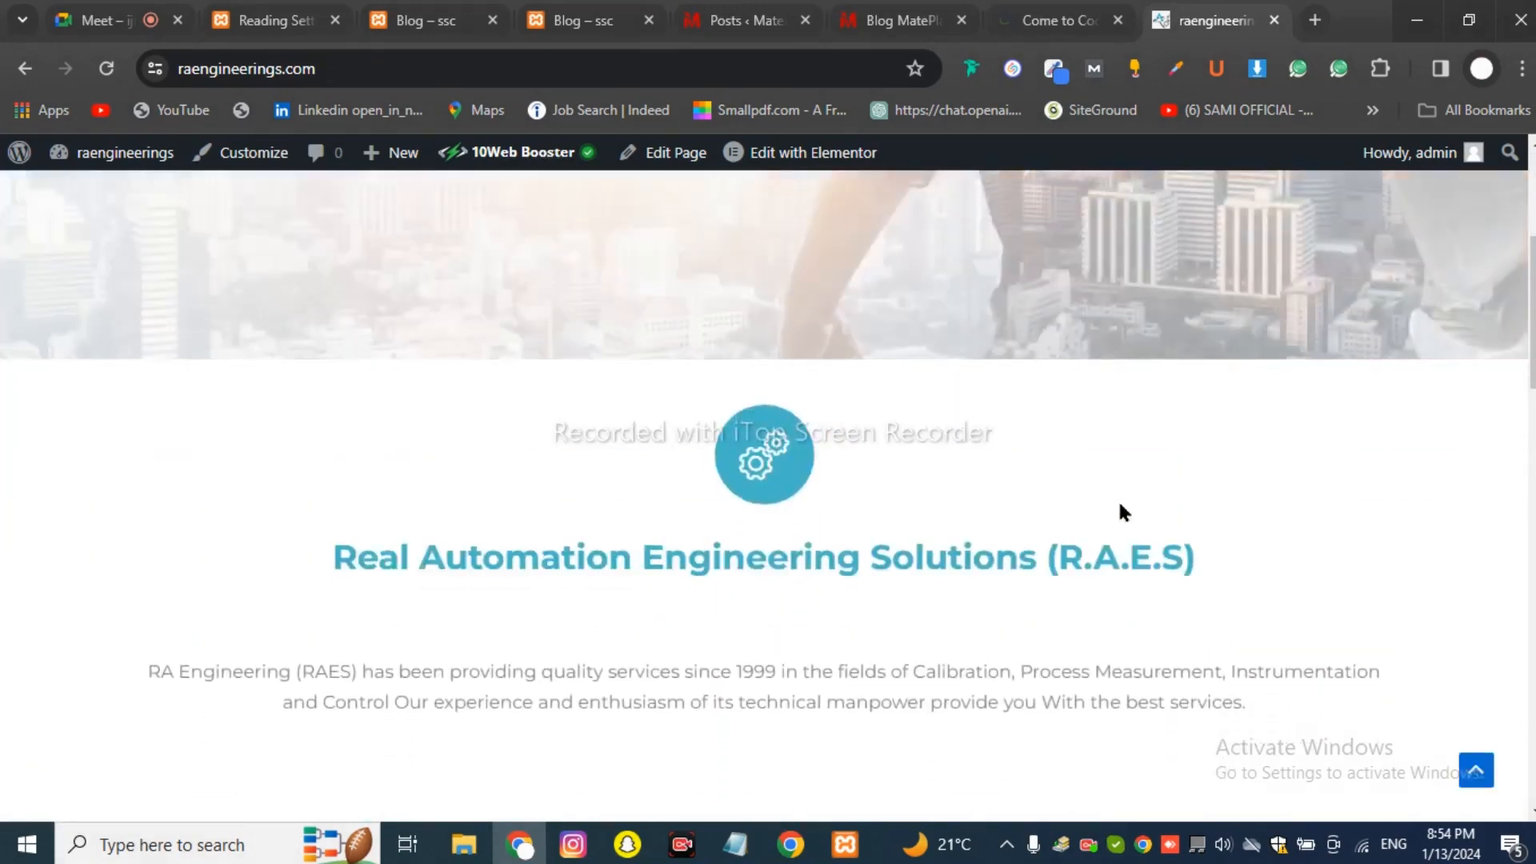
pyautogui.scroll(-2, 1119, 505)
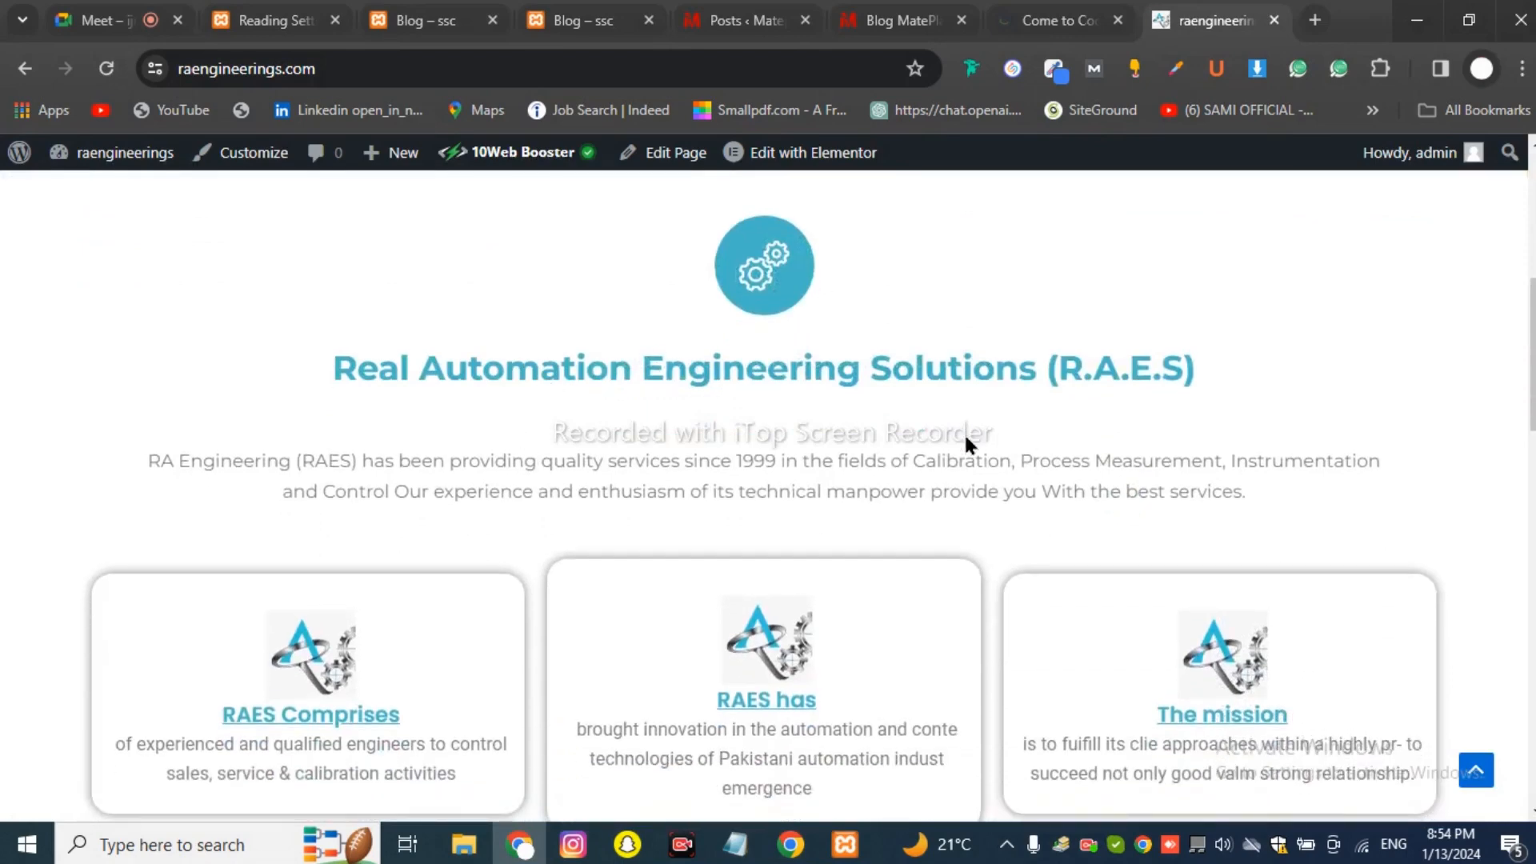
pyautogui.scroll(-4, 952, 447)
pyautogui.scroll(-5, 1060, 479)
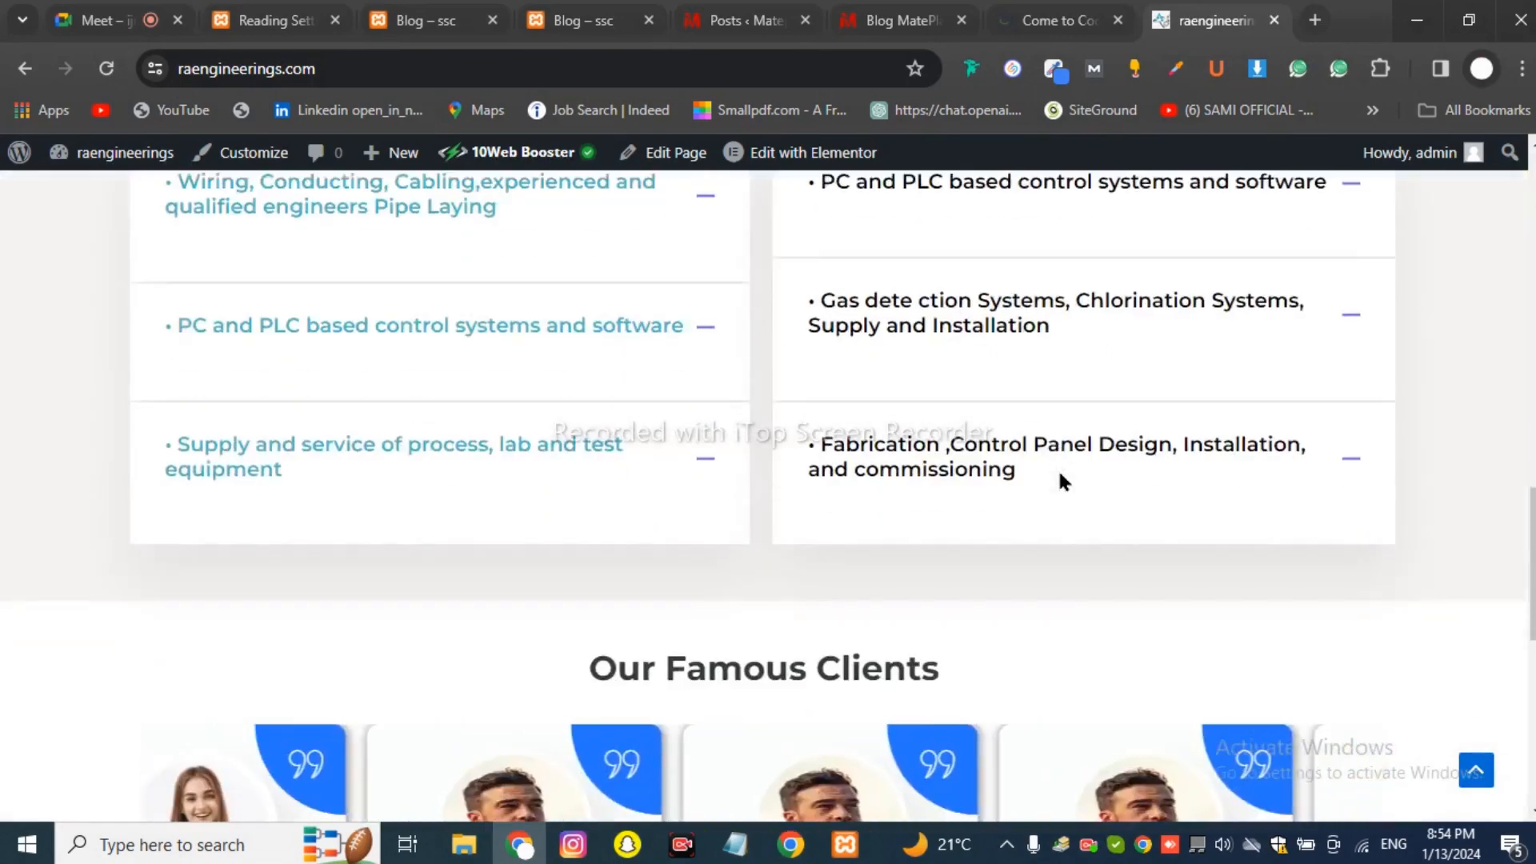
pyautogui.scroll(4, 515, 504)
pyautogui.scroll(-9, 754, 271)
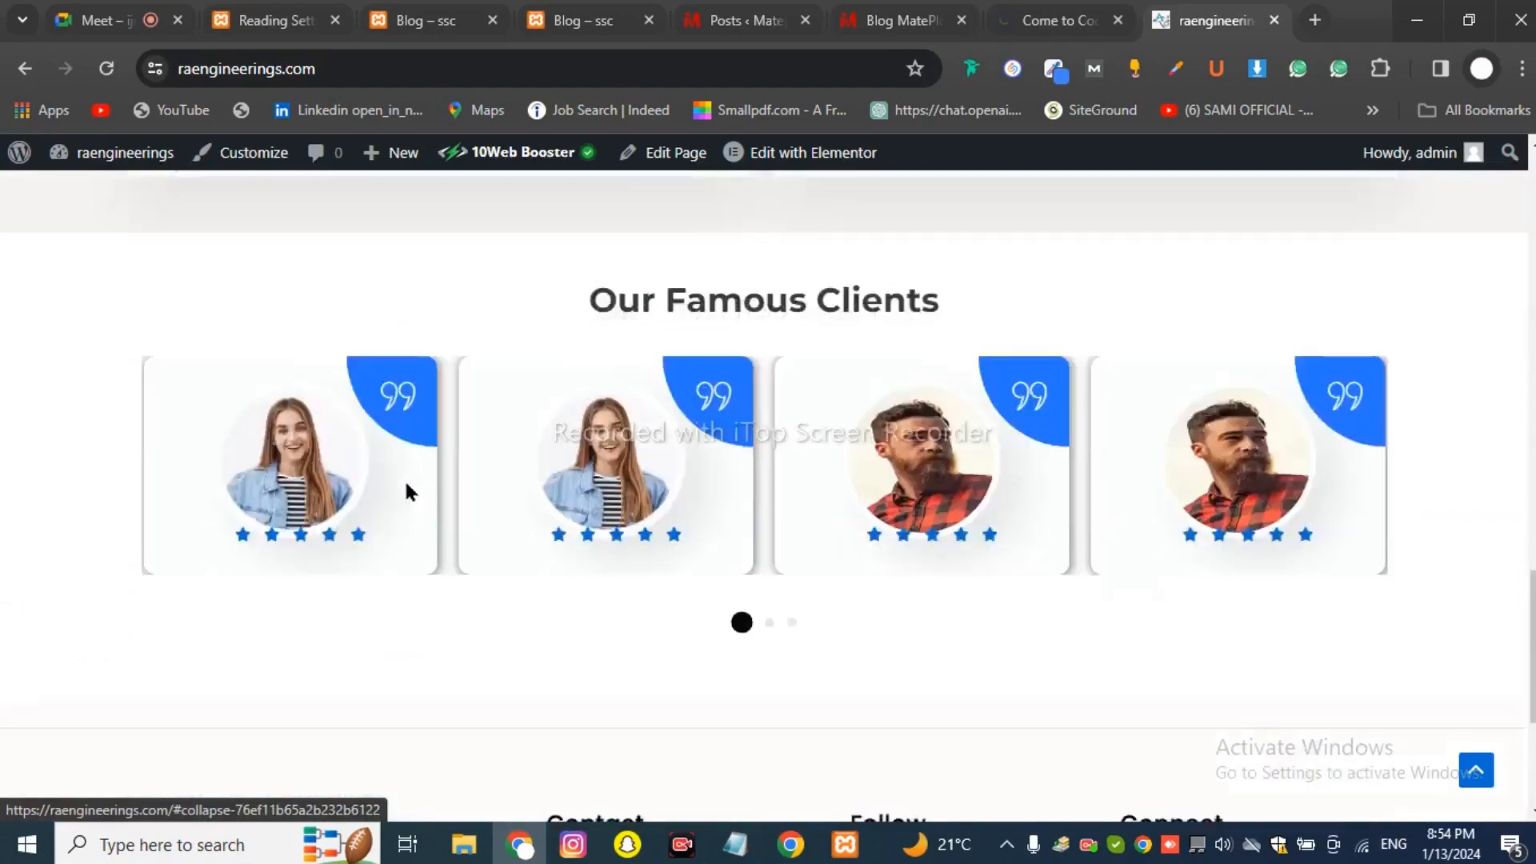
pyautogui.scroll(-2, 405, 490)
pyautogui.scroll(2, 612, 547)
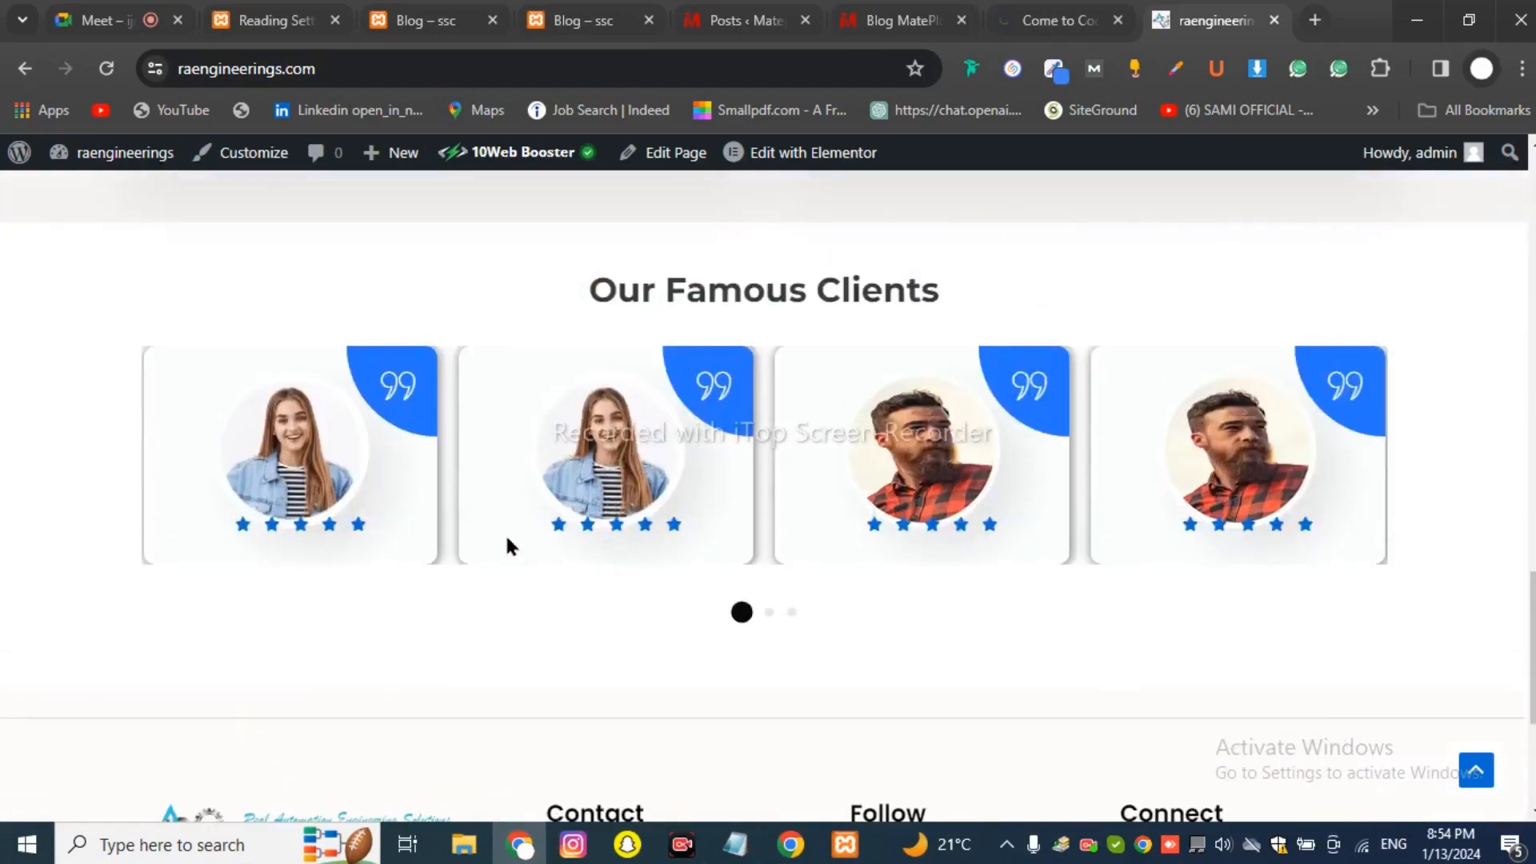
pyautogui.click(769, 615)
pyautogui.scroll(-4, 799, 608)
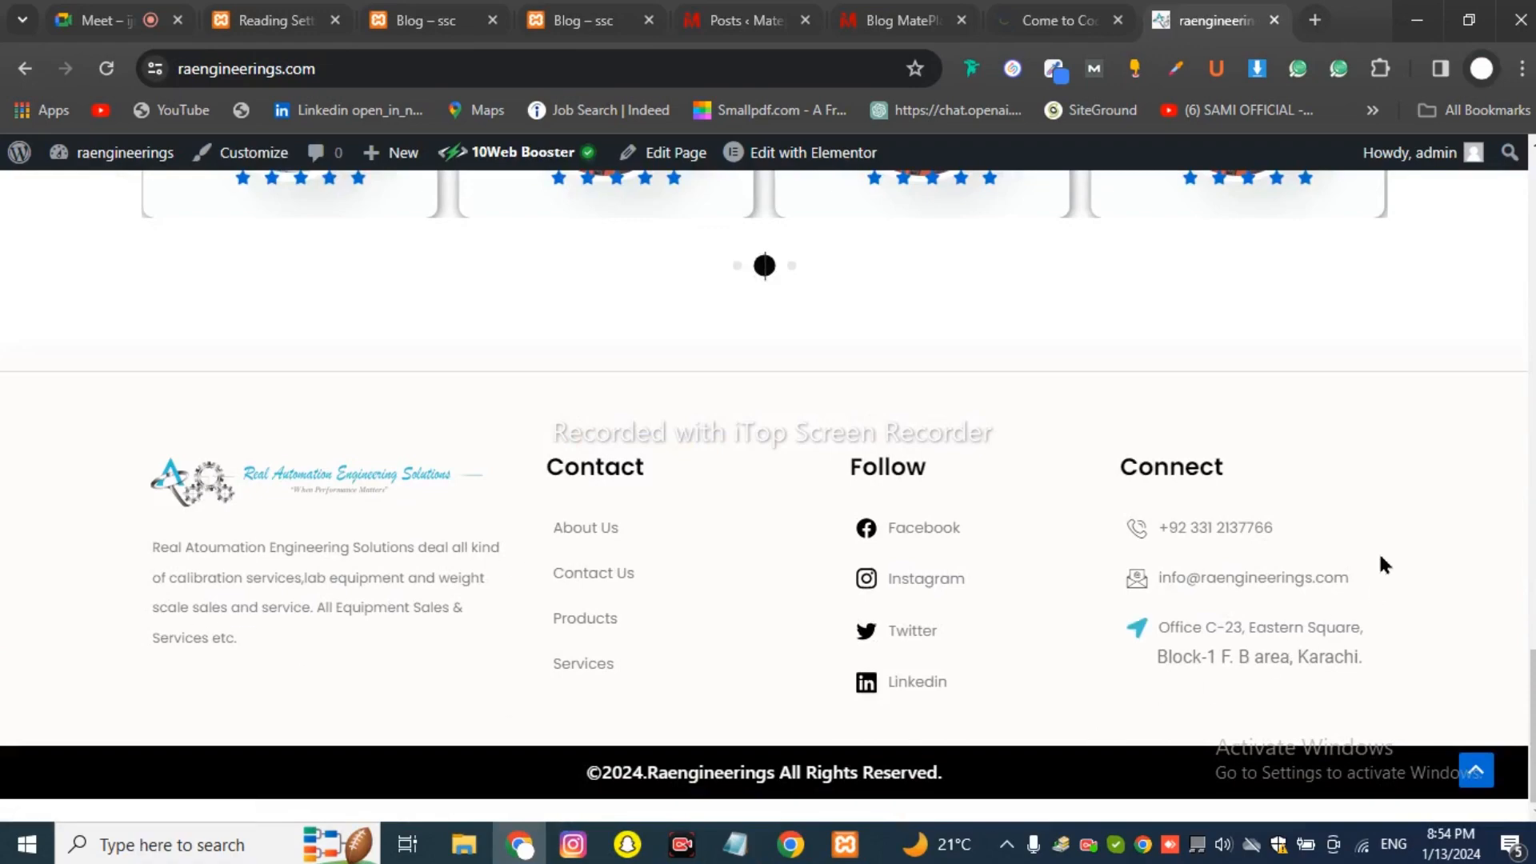
pyautogui.scroll(15, 628, 674)
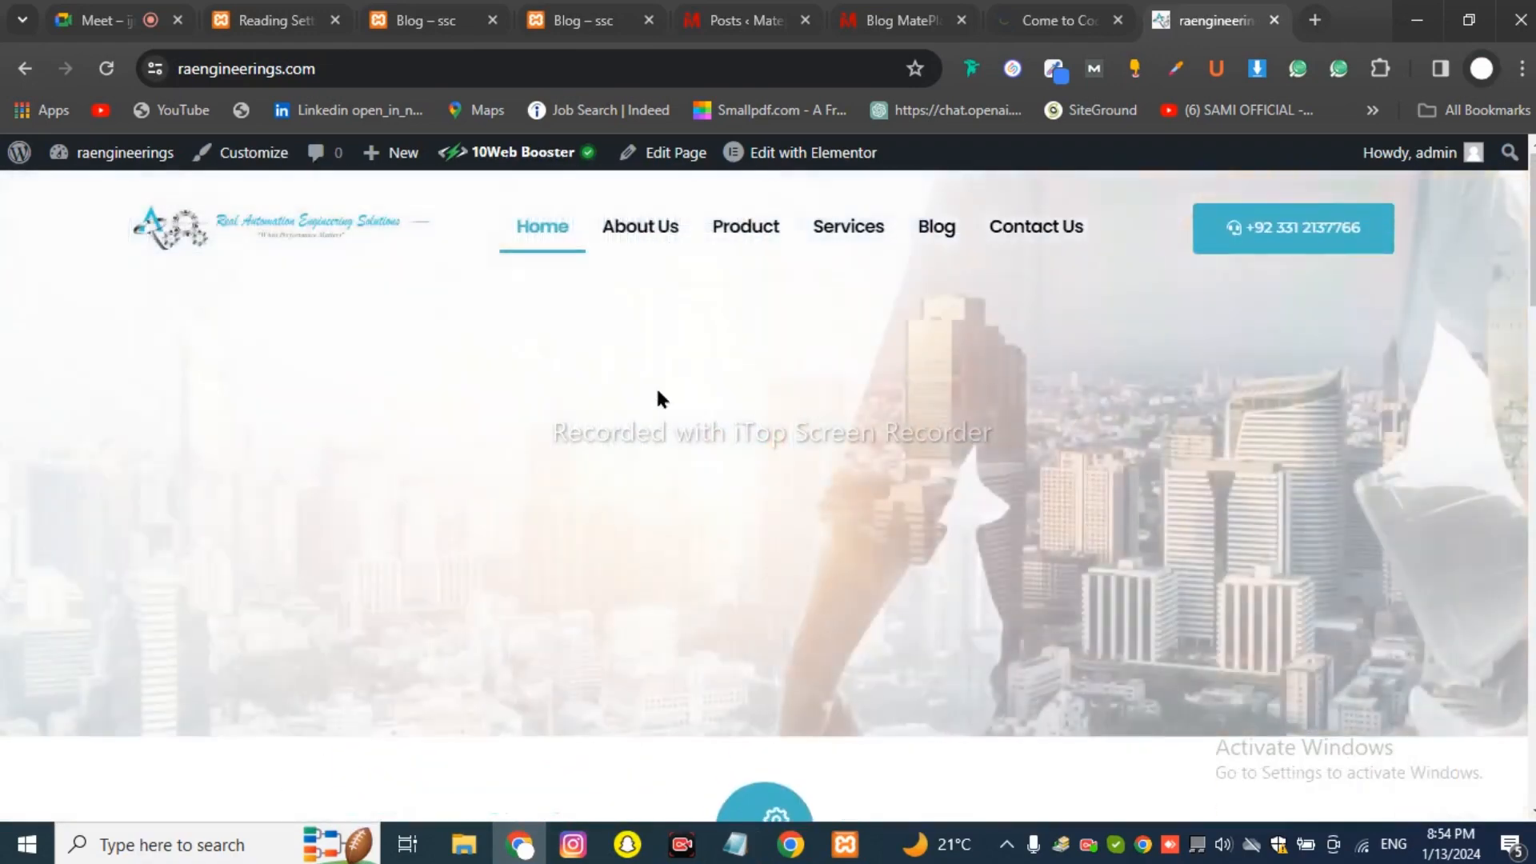
pyautogui.click(648, 232)
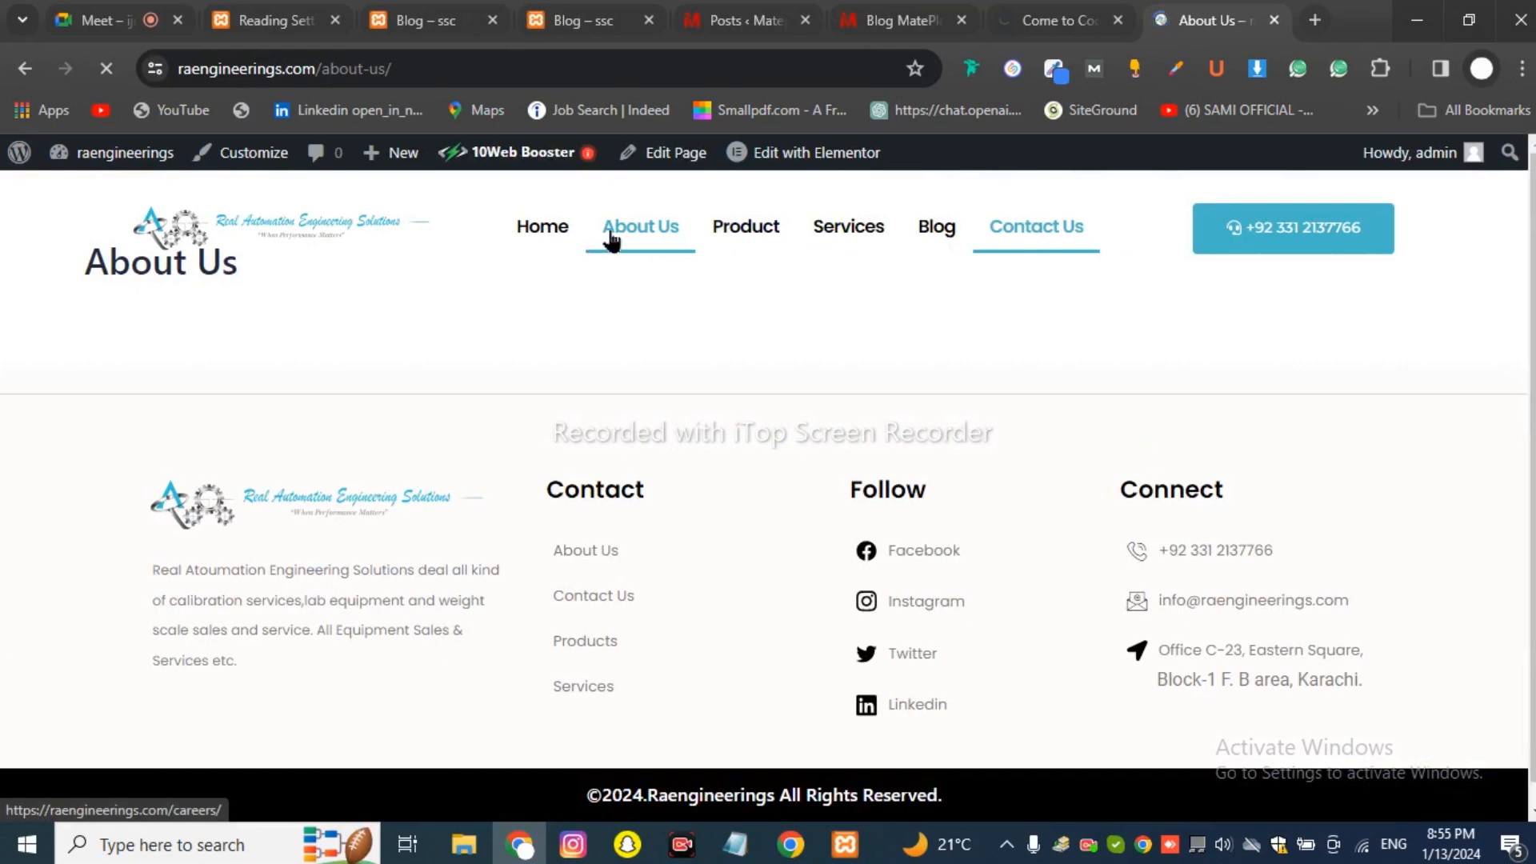
# Browse the raengineerings.com Product page, then go back to the Google Meet tab.
pyautogui.click(749, 234)
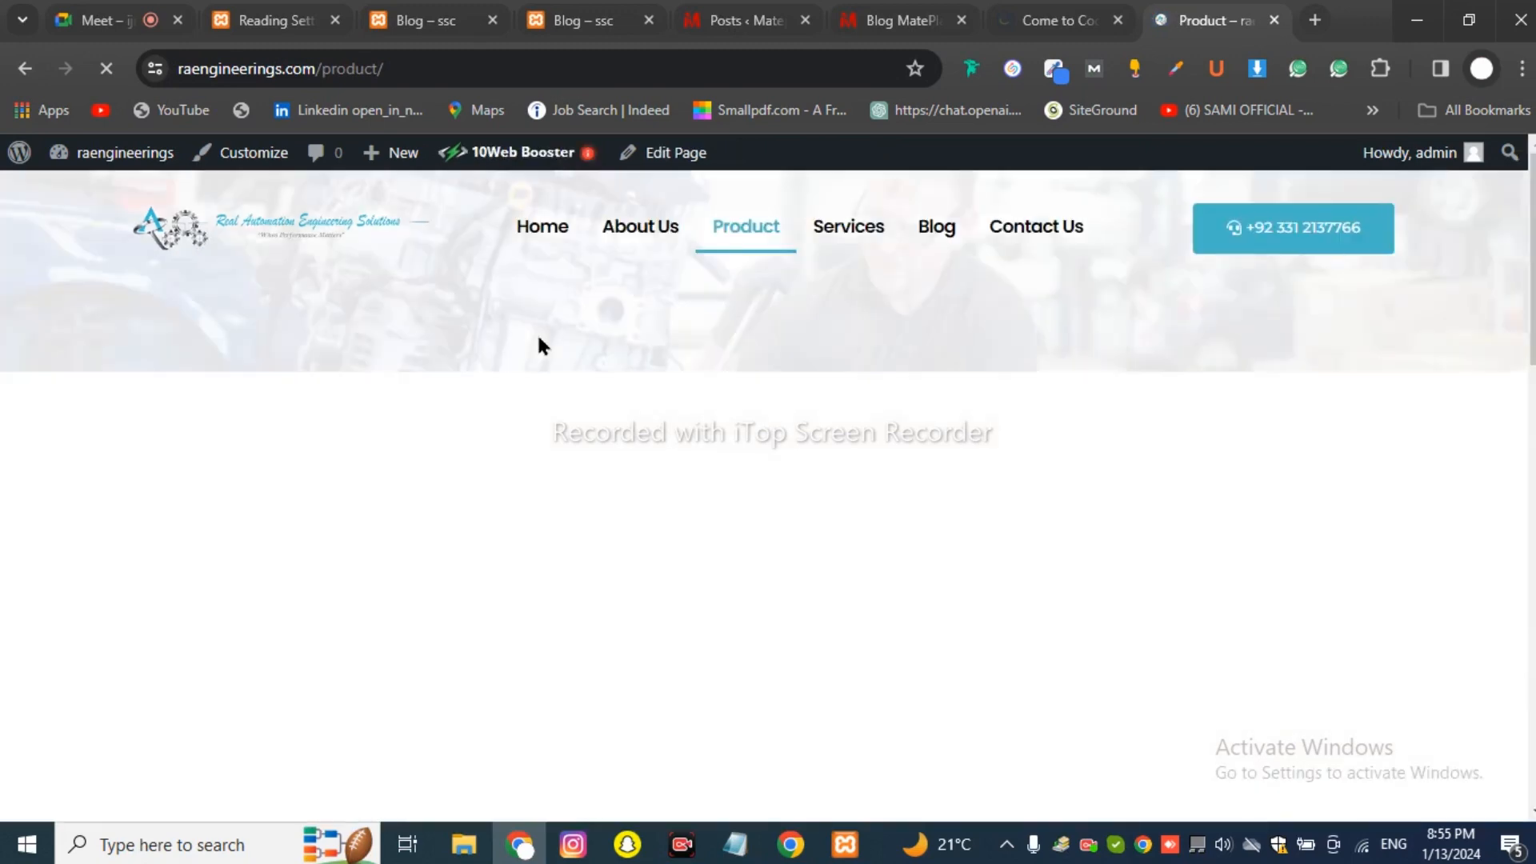
pyautogui.scroll(-5, 538, 364)
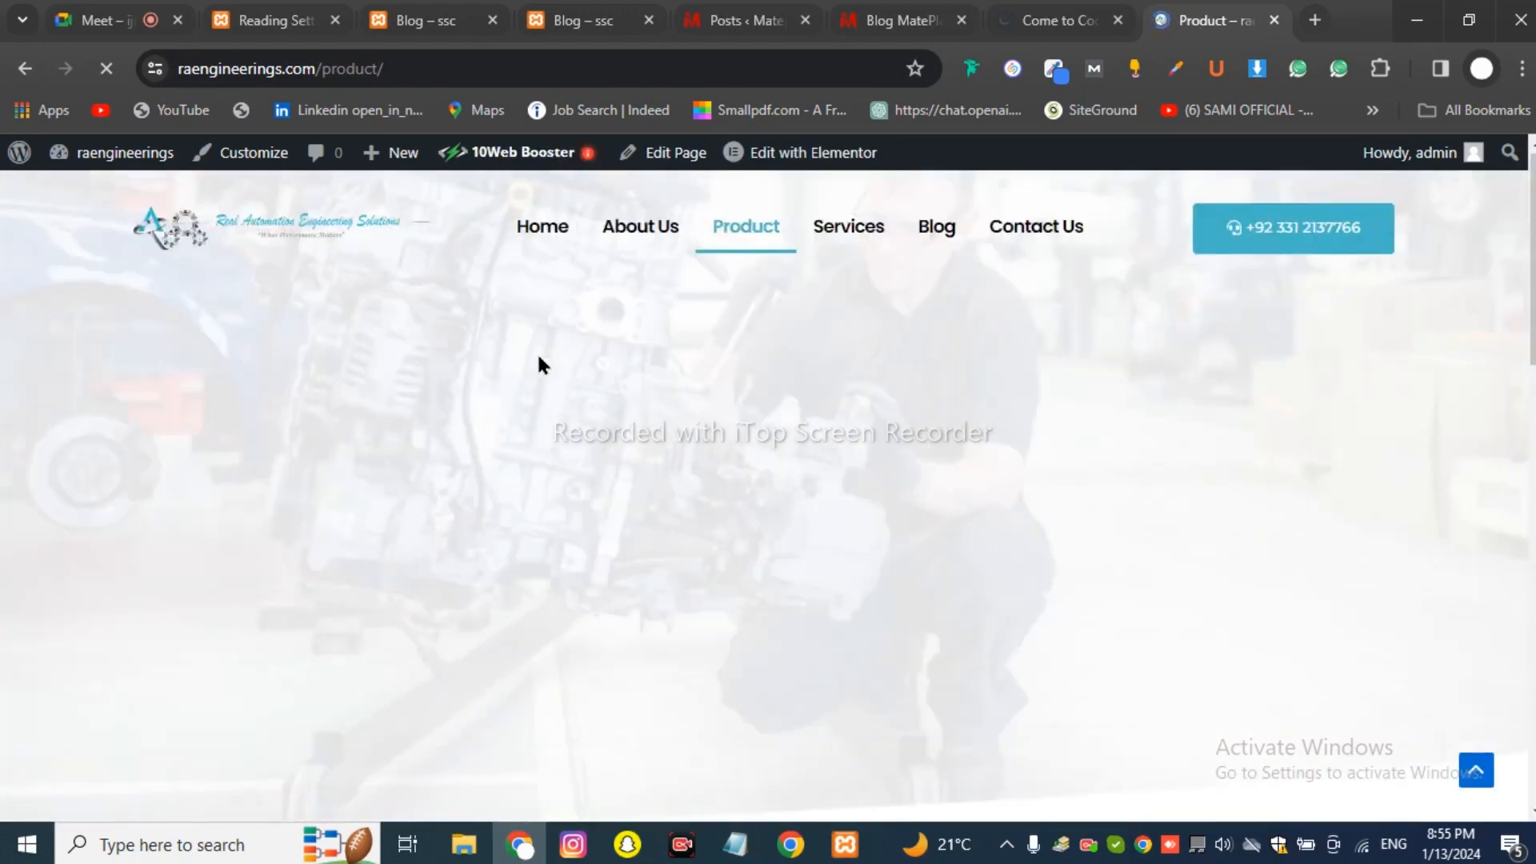
pyautogui.scroll(-5, 487, 324)
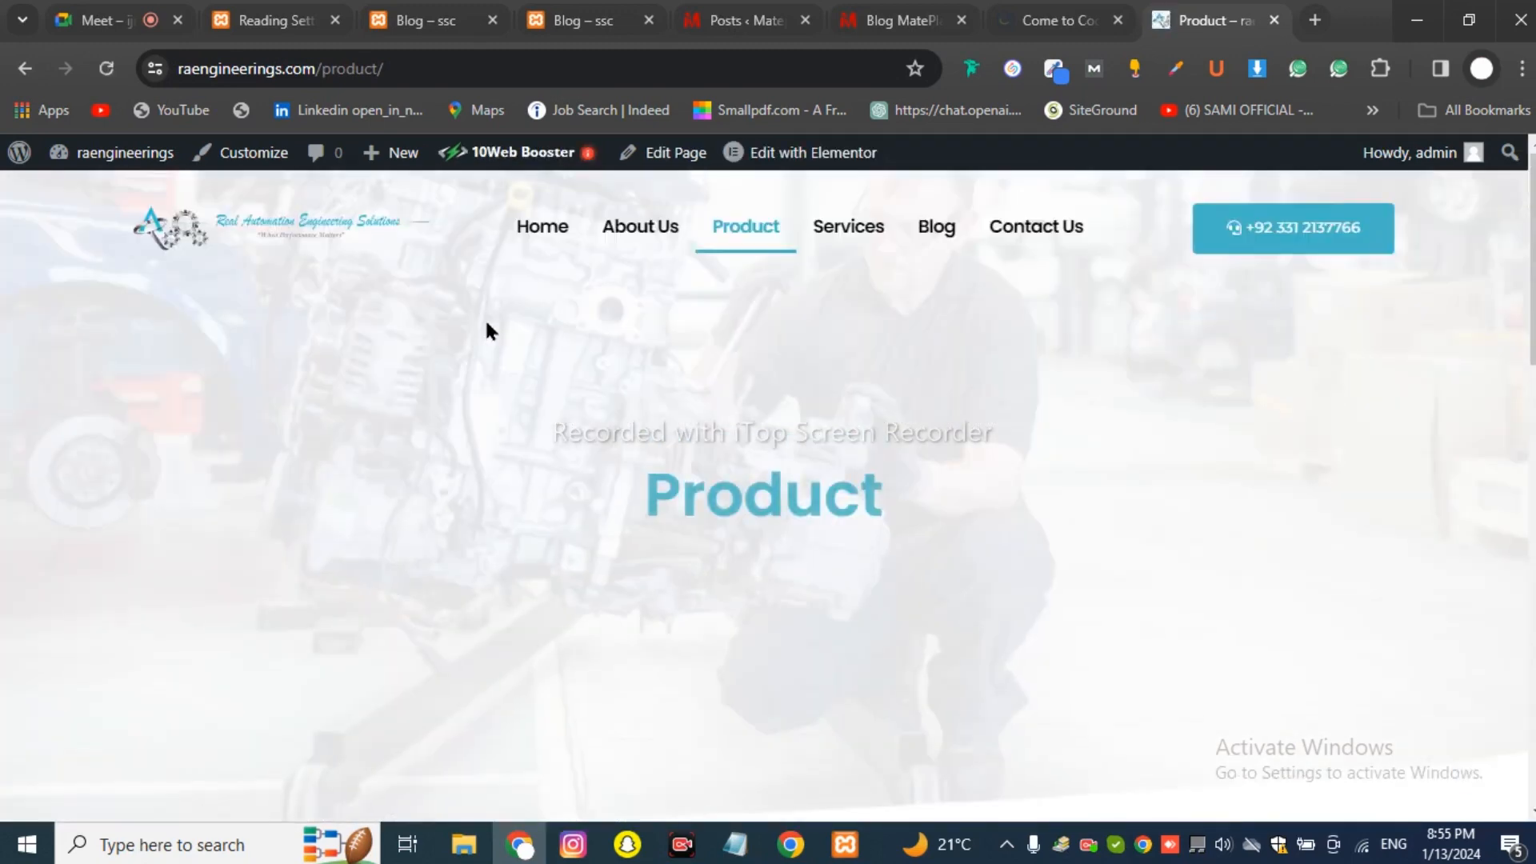
pyautogui.scroll(-10, 485, 321)
pyautogui.scroll(-1, 485, 328)
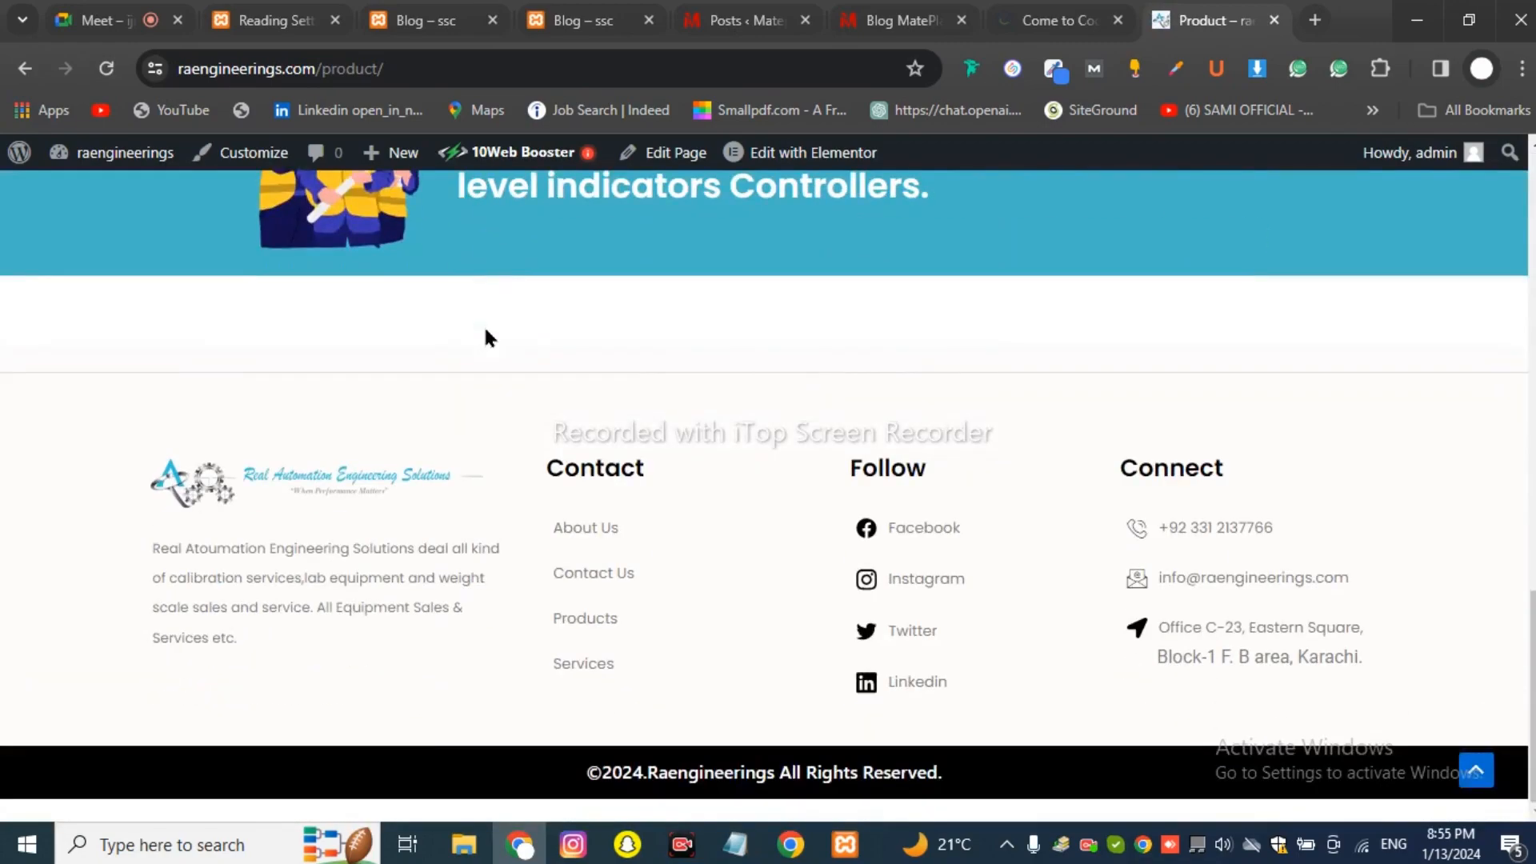
pyautogui.scroll(11, 485, 328)
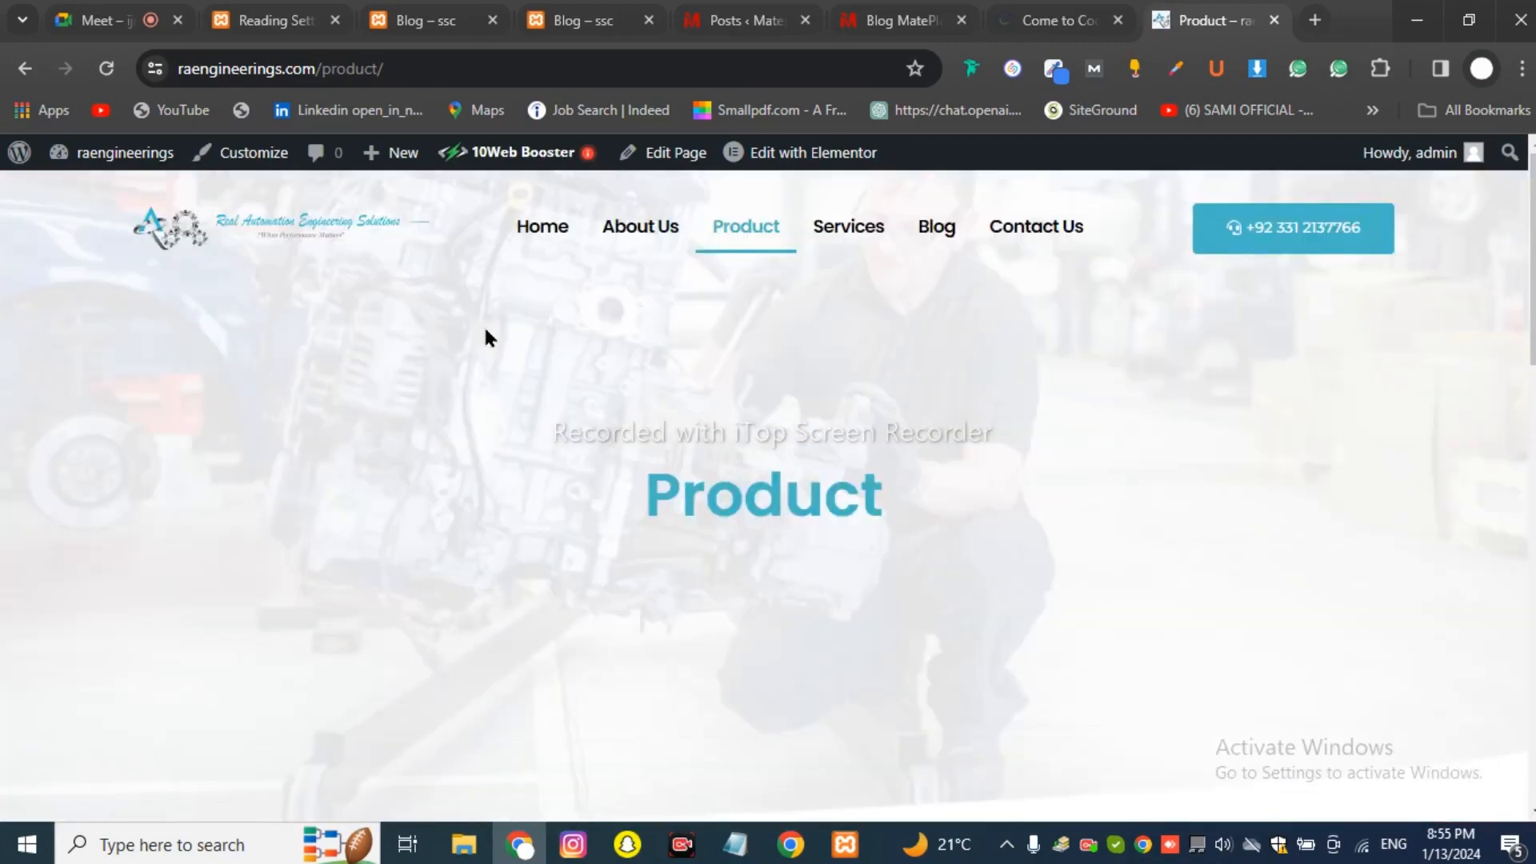
pyautogui.scroll(-4, 649, 412)
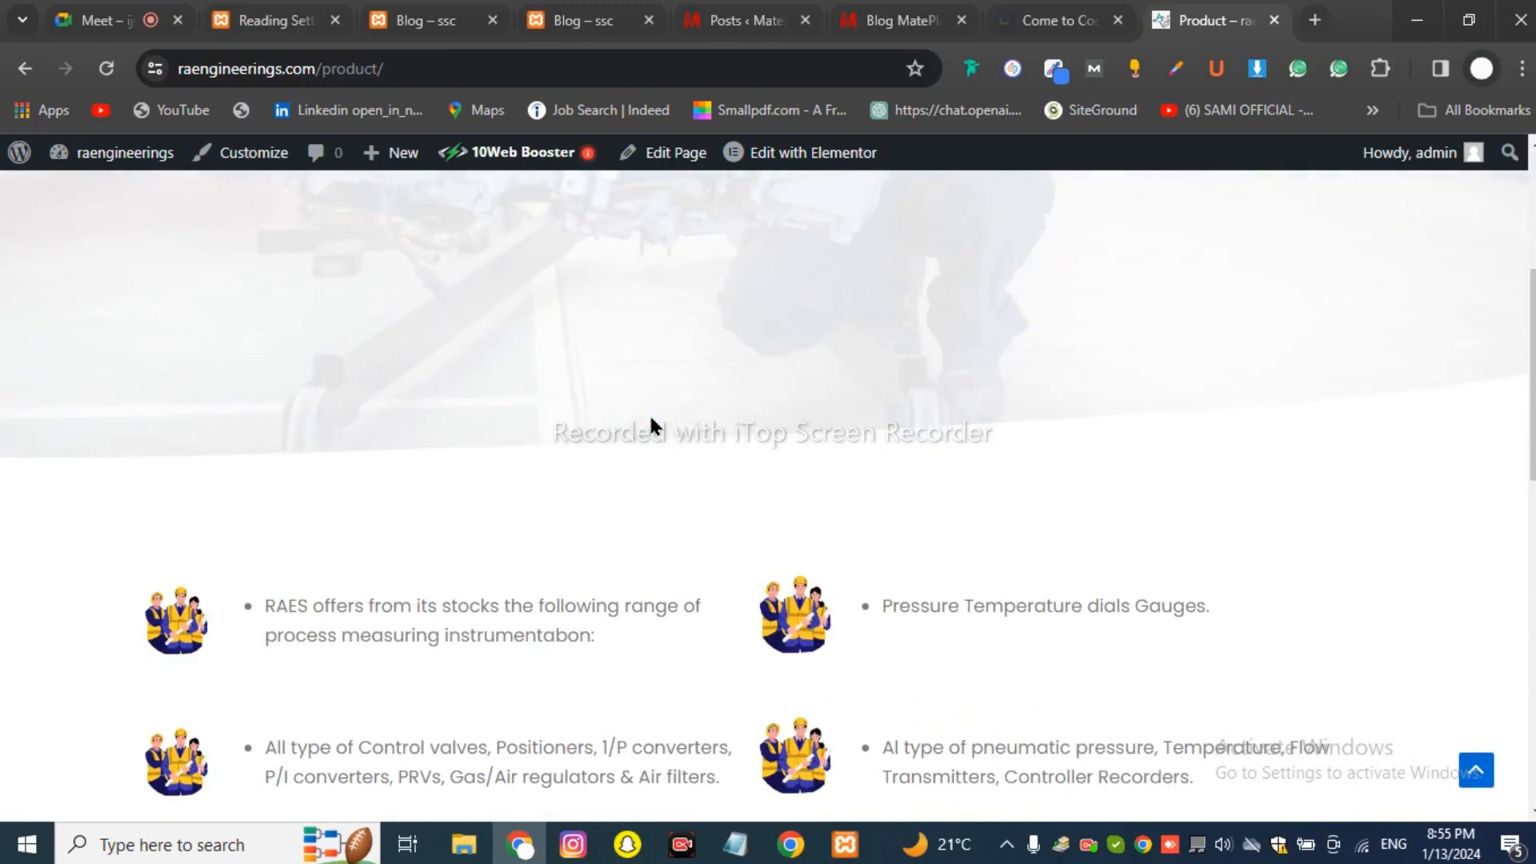
pyautogui.scroll(4, 649, 424)
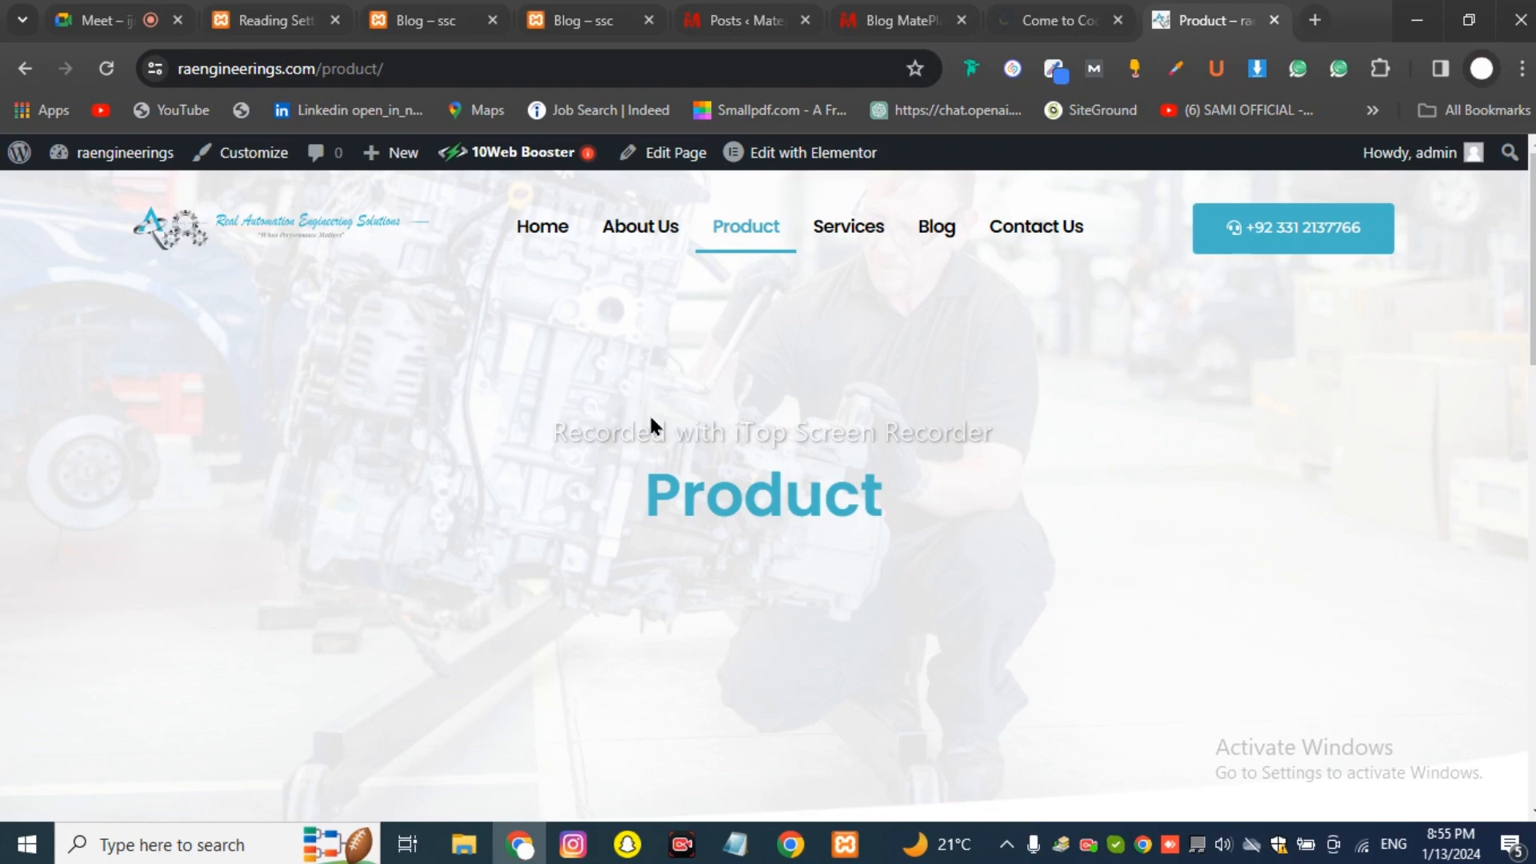
pyautogui.click(112, 20)
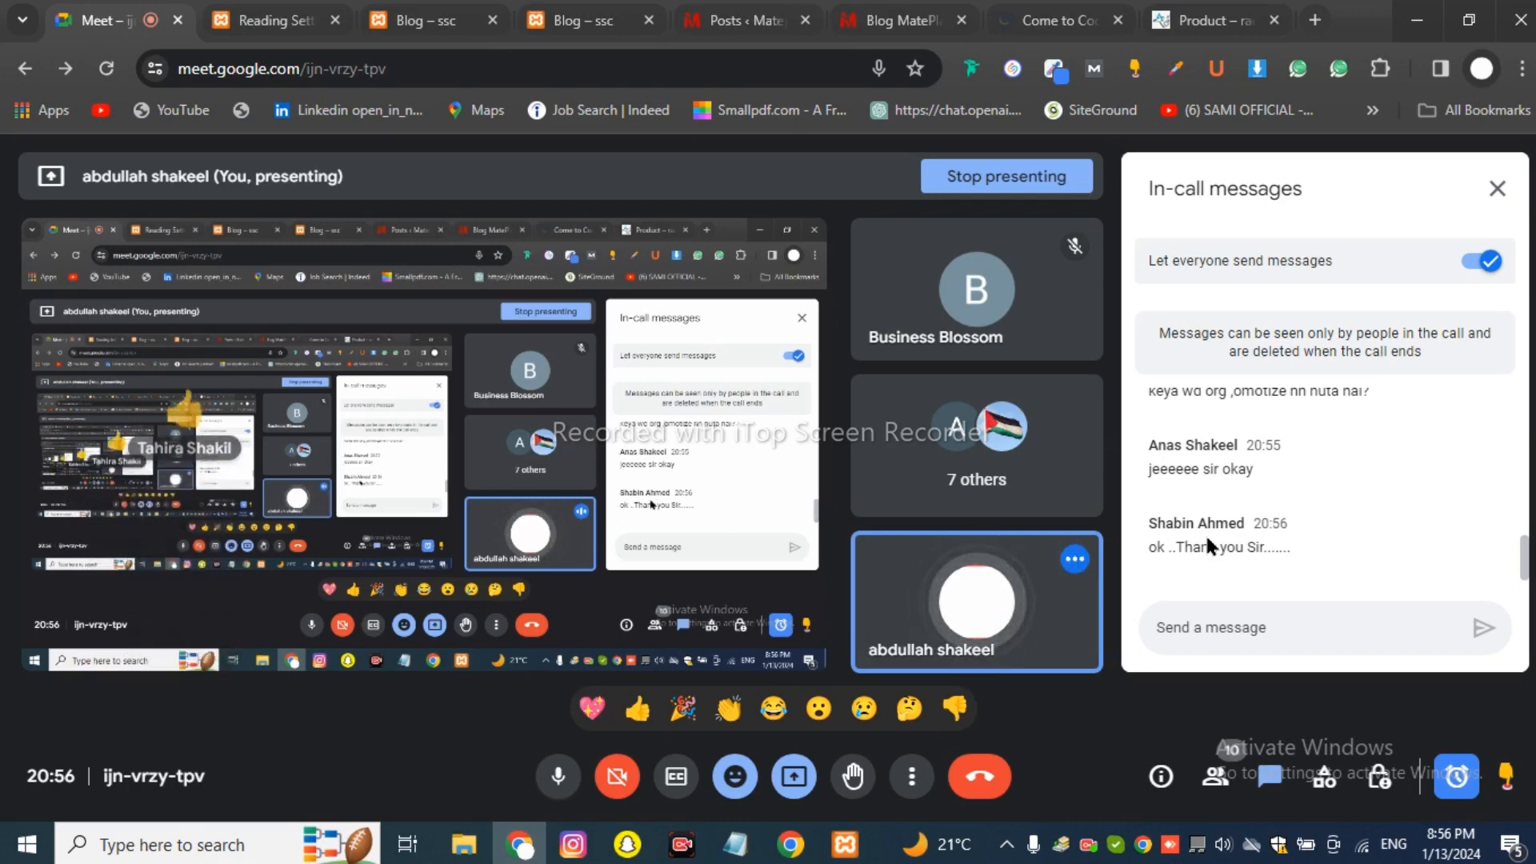
pyautogui.scroll(2, 1205, 533)
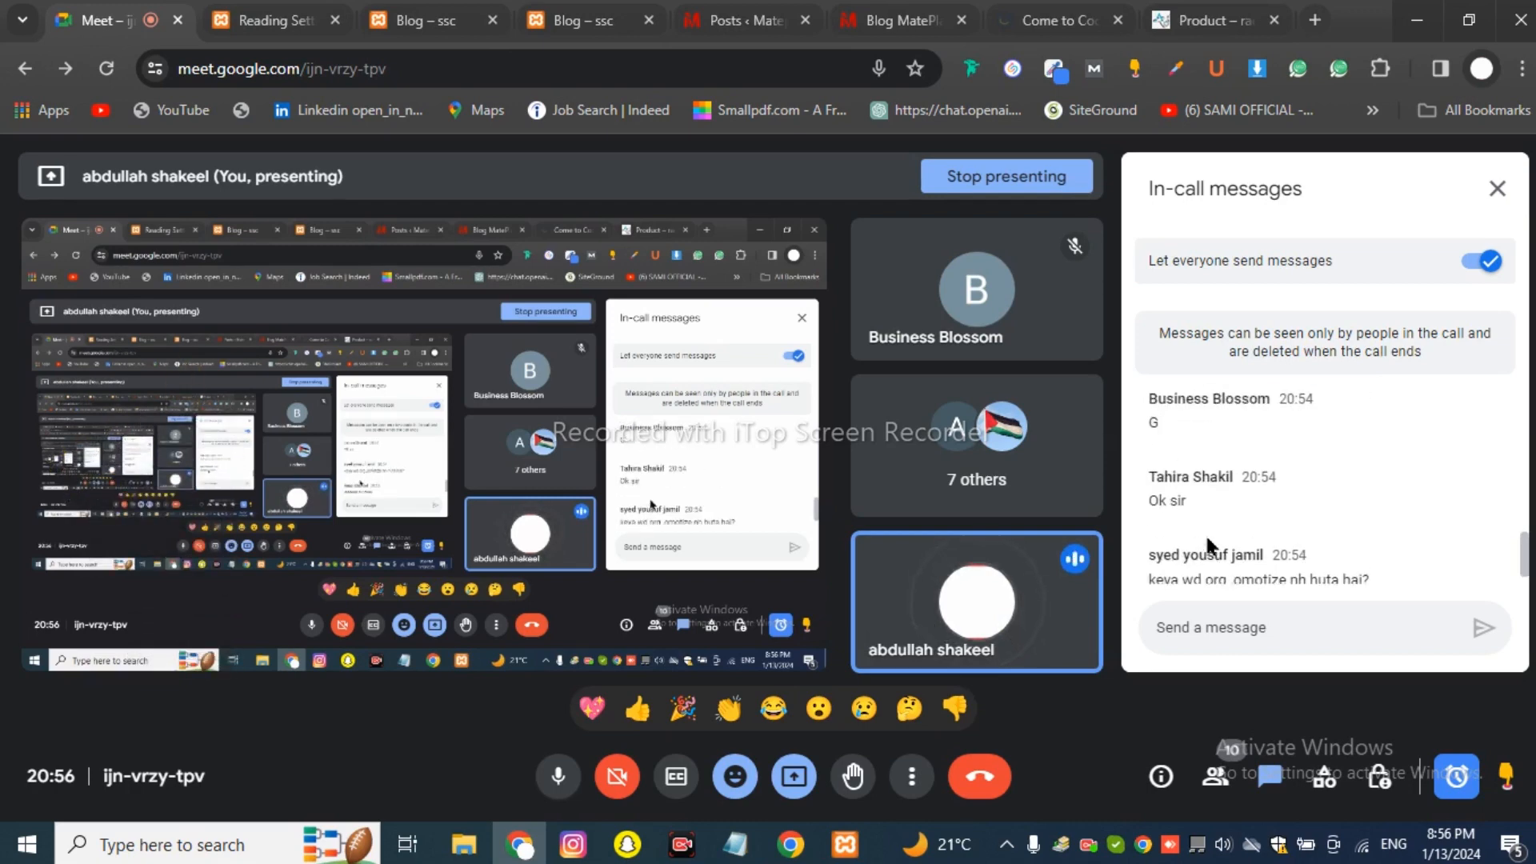
pyautogui.scroll(-5, 1207, 538)
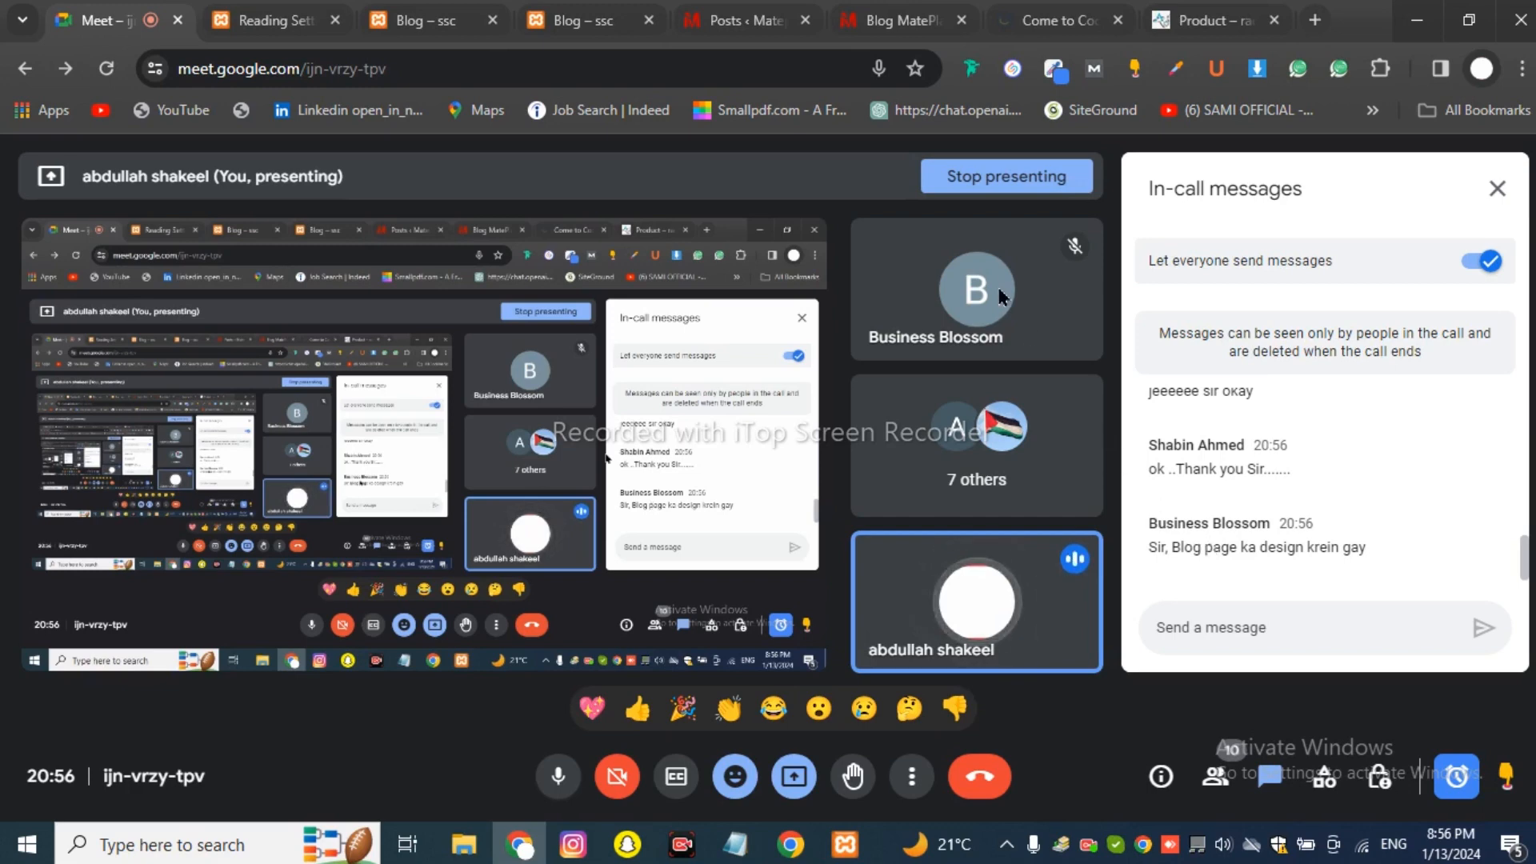
pyautogui.moveTo(989, 285)
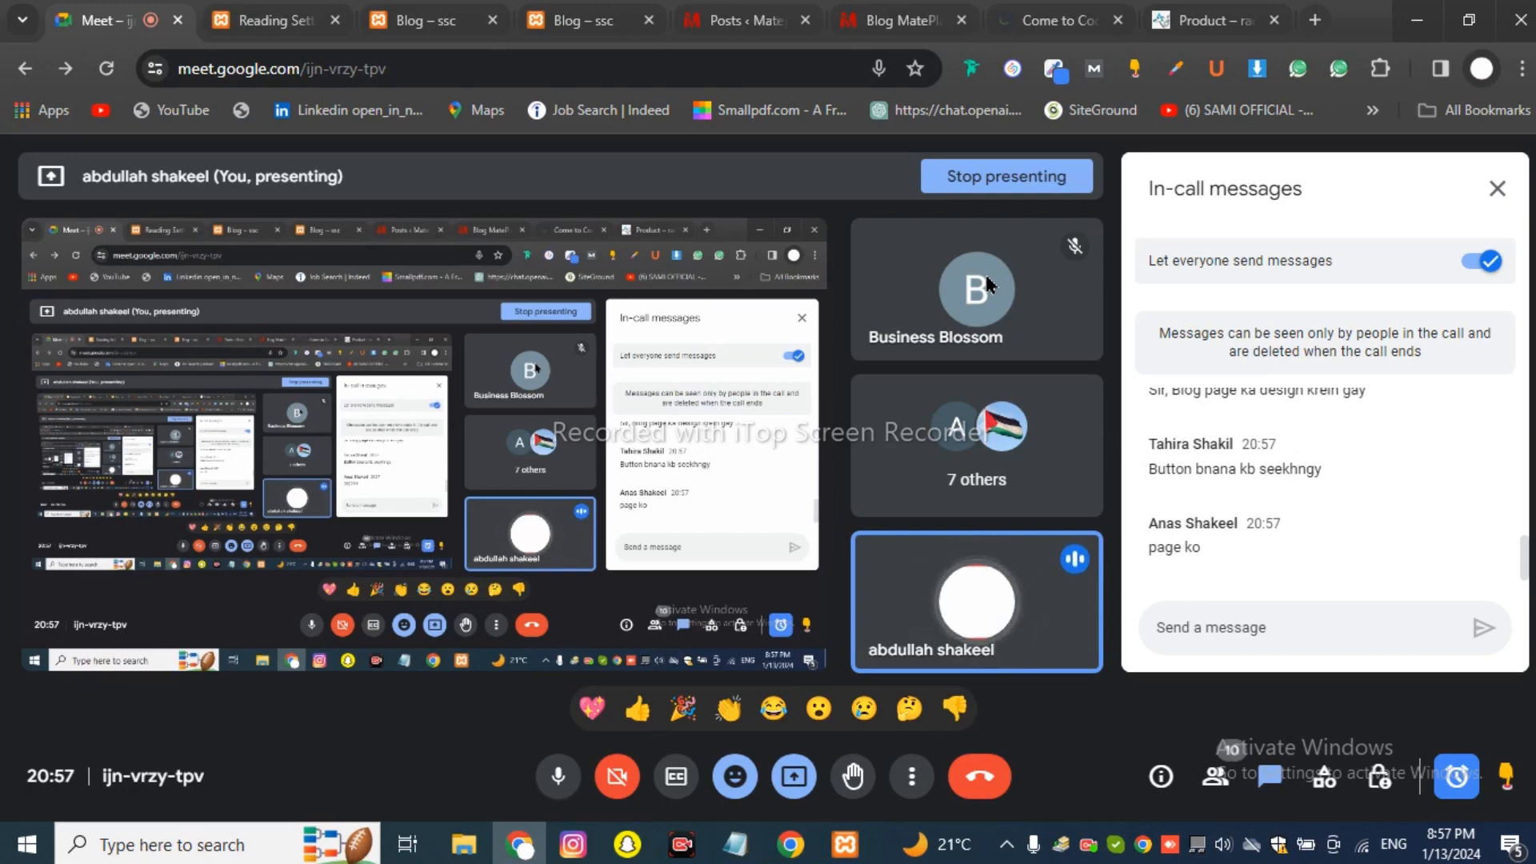
# Move from the Mateplax tabs to the local ssc dashboard and open its Posts list.
pyautogui.click(718, 6)
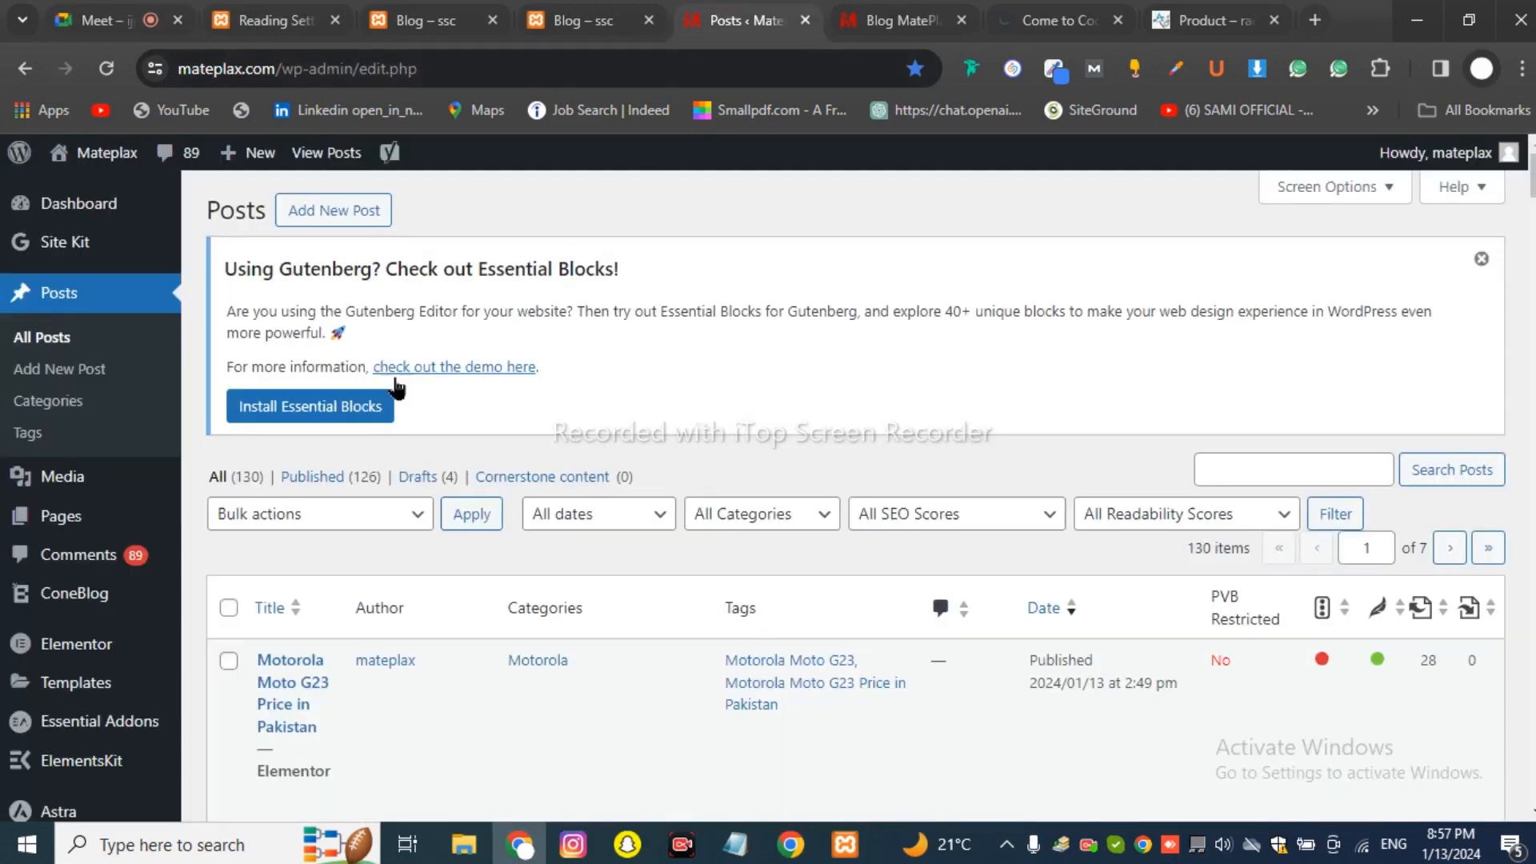
pyautogui.click(855, 15)
pyautogui.click(731, 26)
pyautogui.scroll(-5, 336, 528)
pyautogui.scroll(5, 275, 385)
pyautogui.click(424, 20)
pyautogui.click(276, 20)
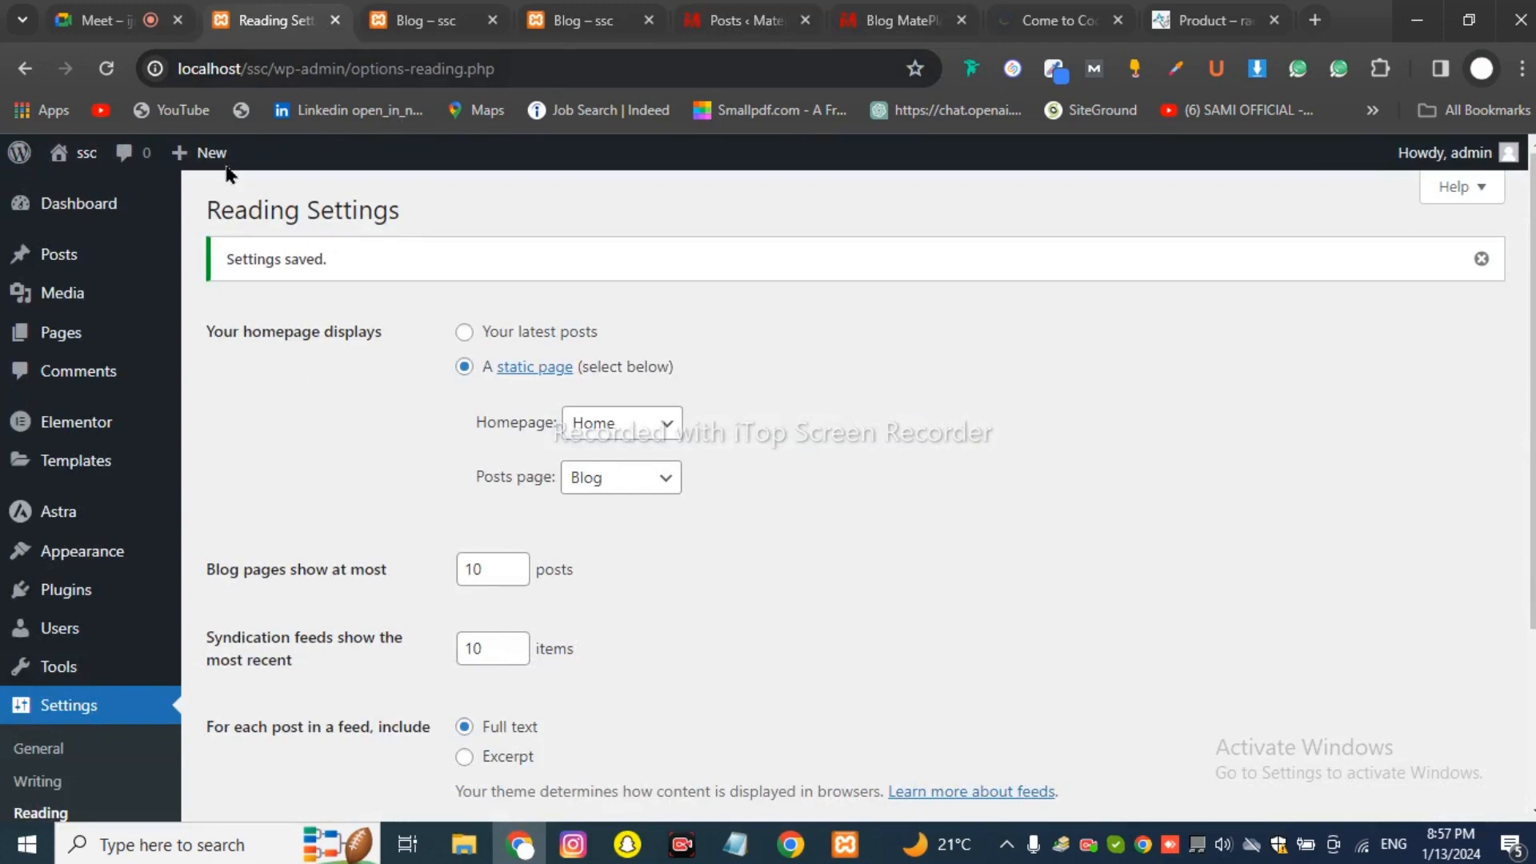
pyautogui.click(64, 260)
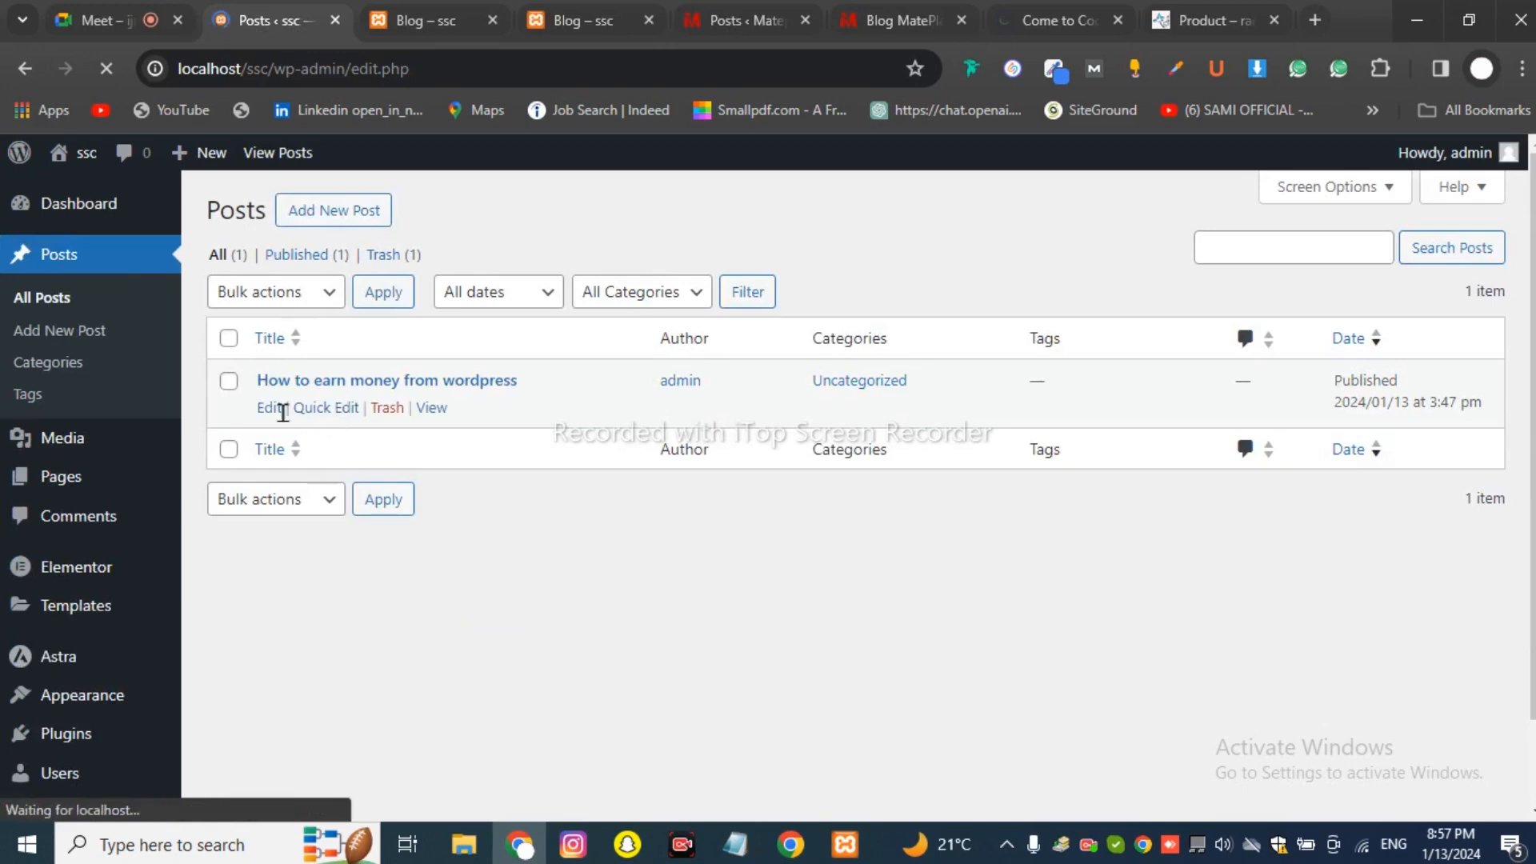
# Edit 'How to earn money from wordpress' and insert a Buttons block labelled 'Join Now' below the image.
pyautogui.click(270, 409)
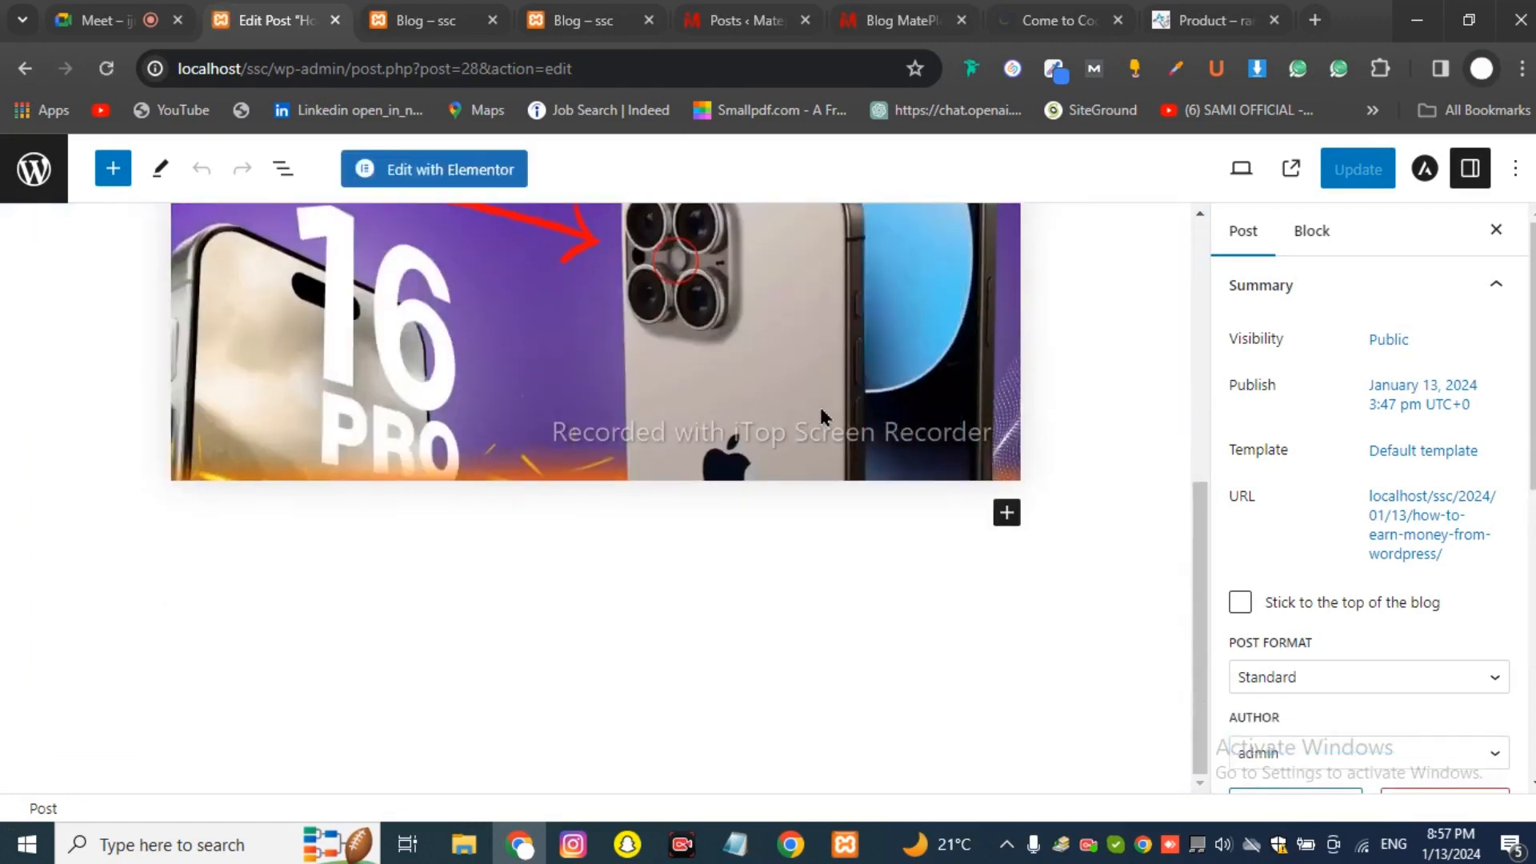
pyautogui.click(1007, 515)
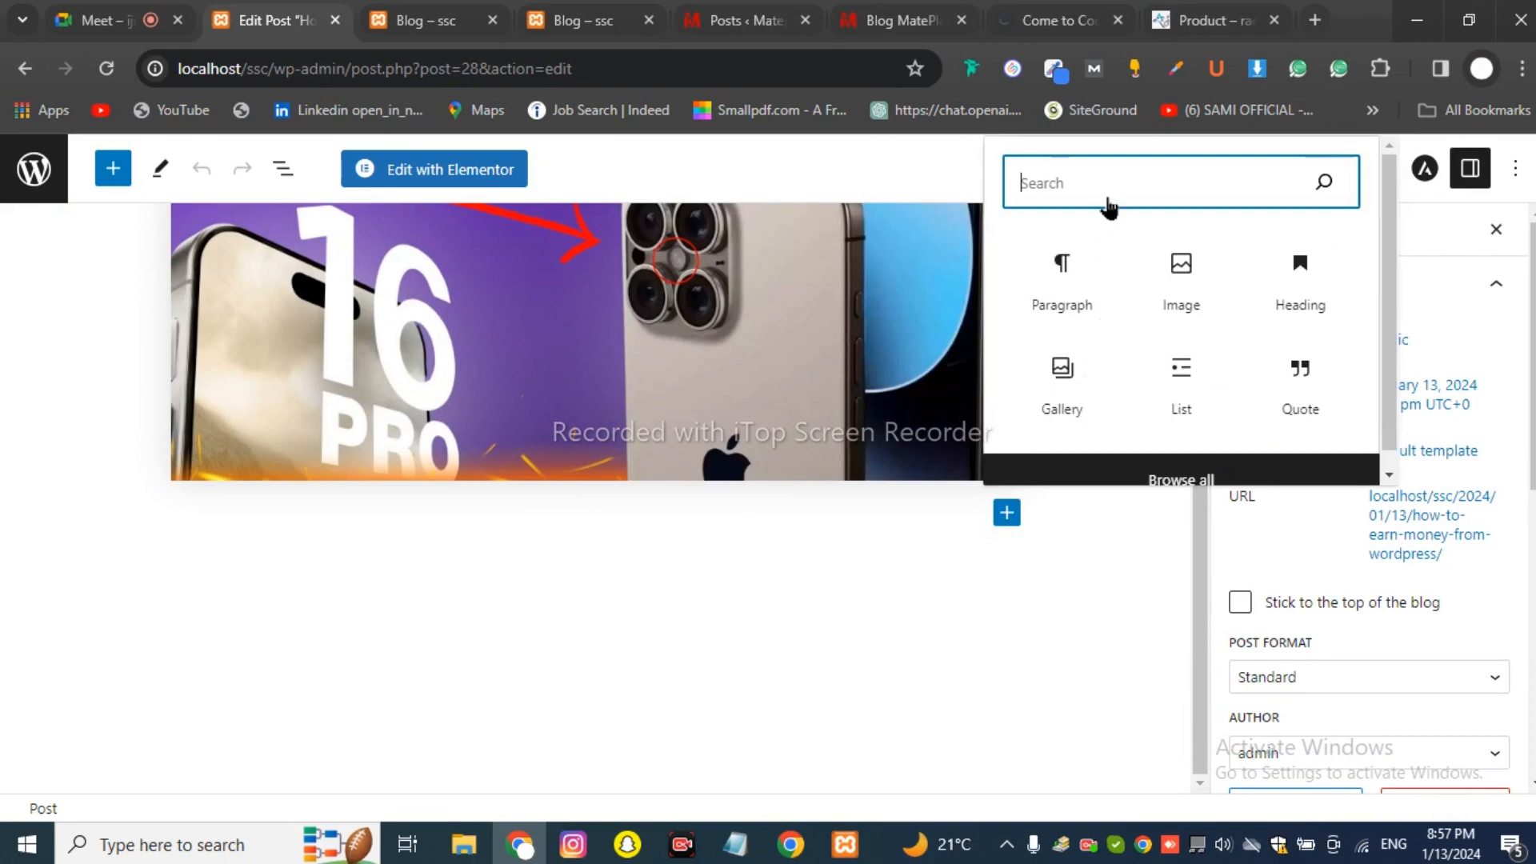
pyautogui.write('but')
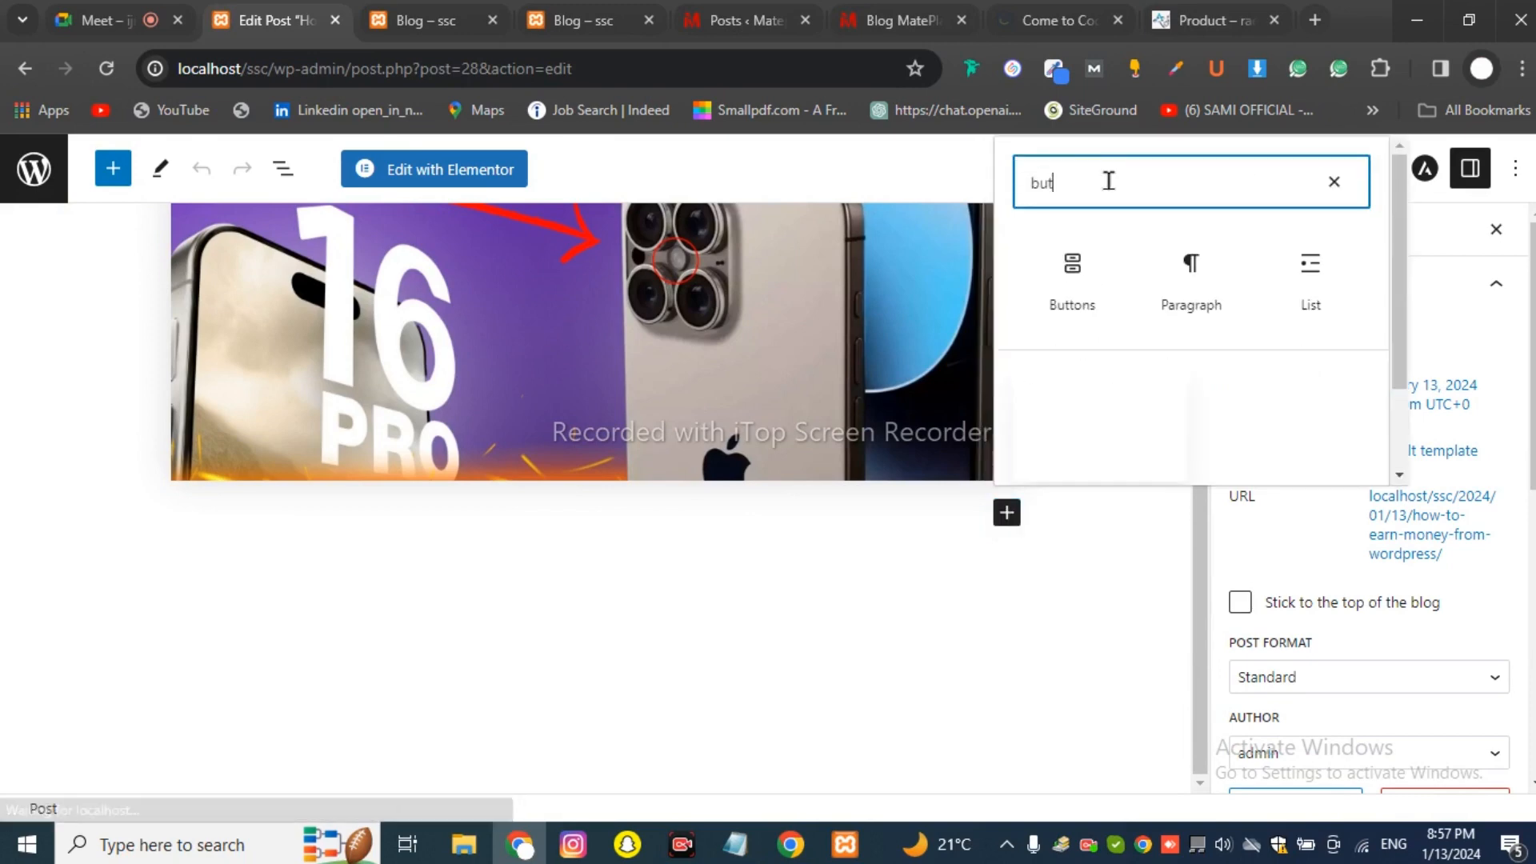
pyautogui.write('ton')
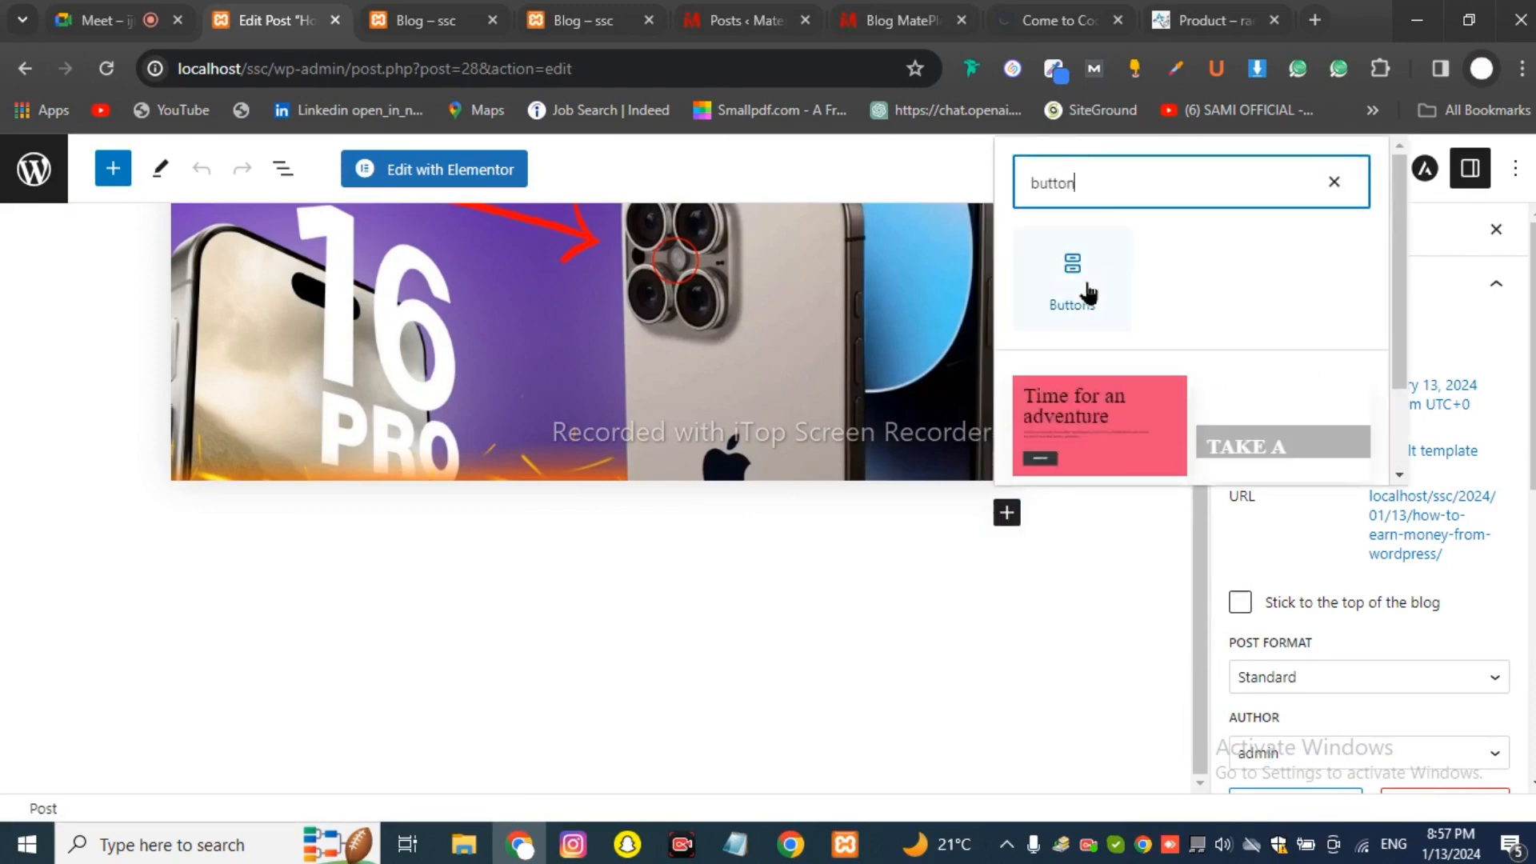
pyautogui.click(1084, 292)
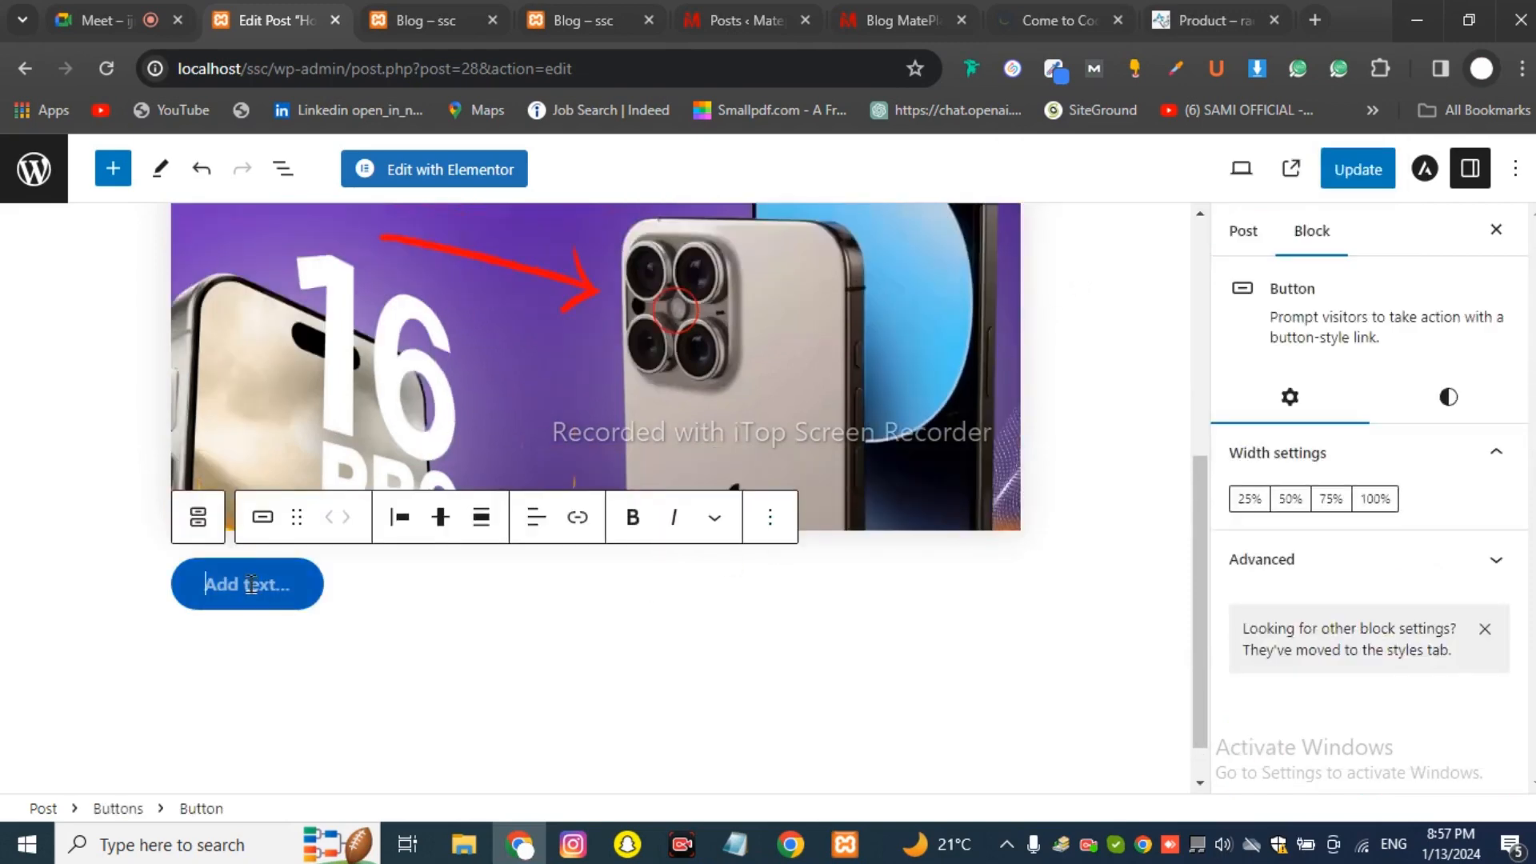
pyautogui.write('Jo')
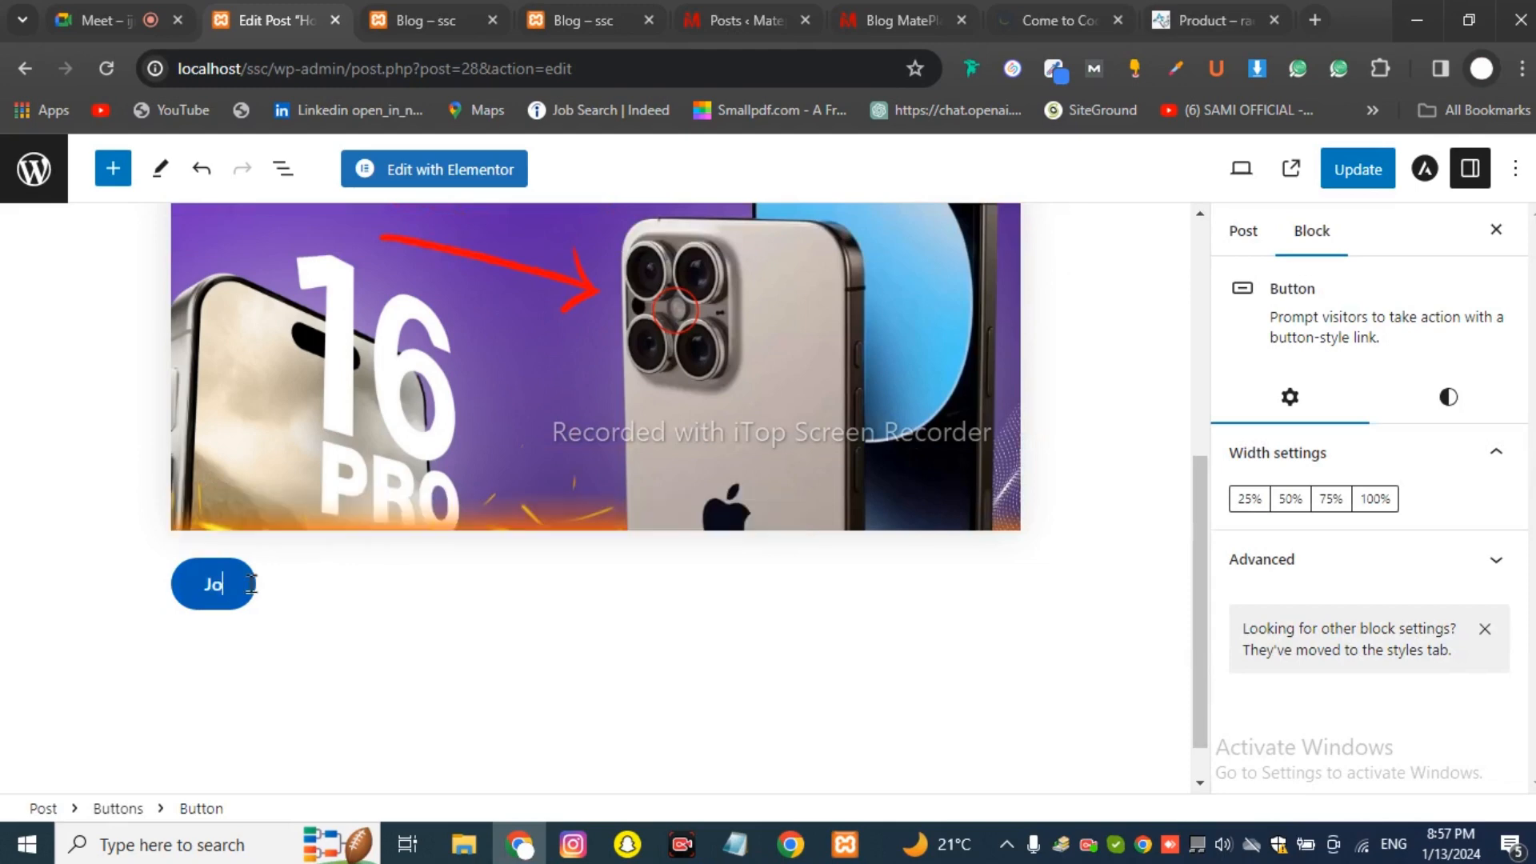
pyautogui.write('in Now')
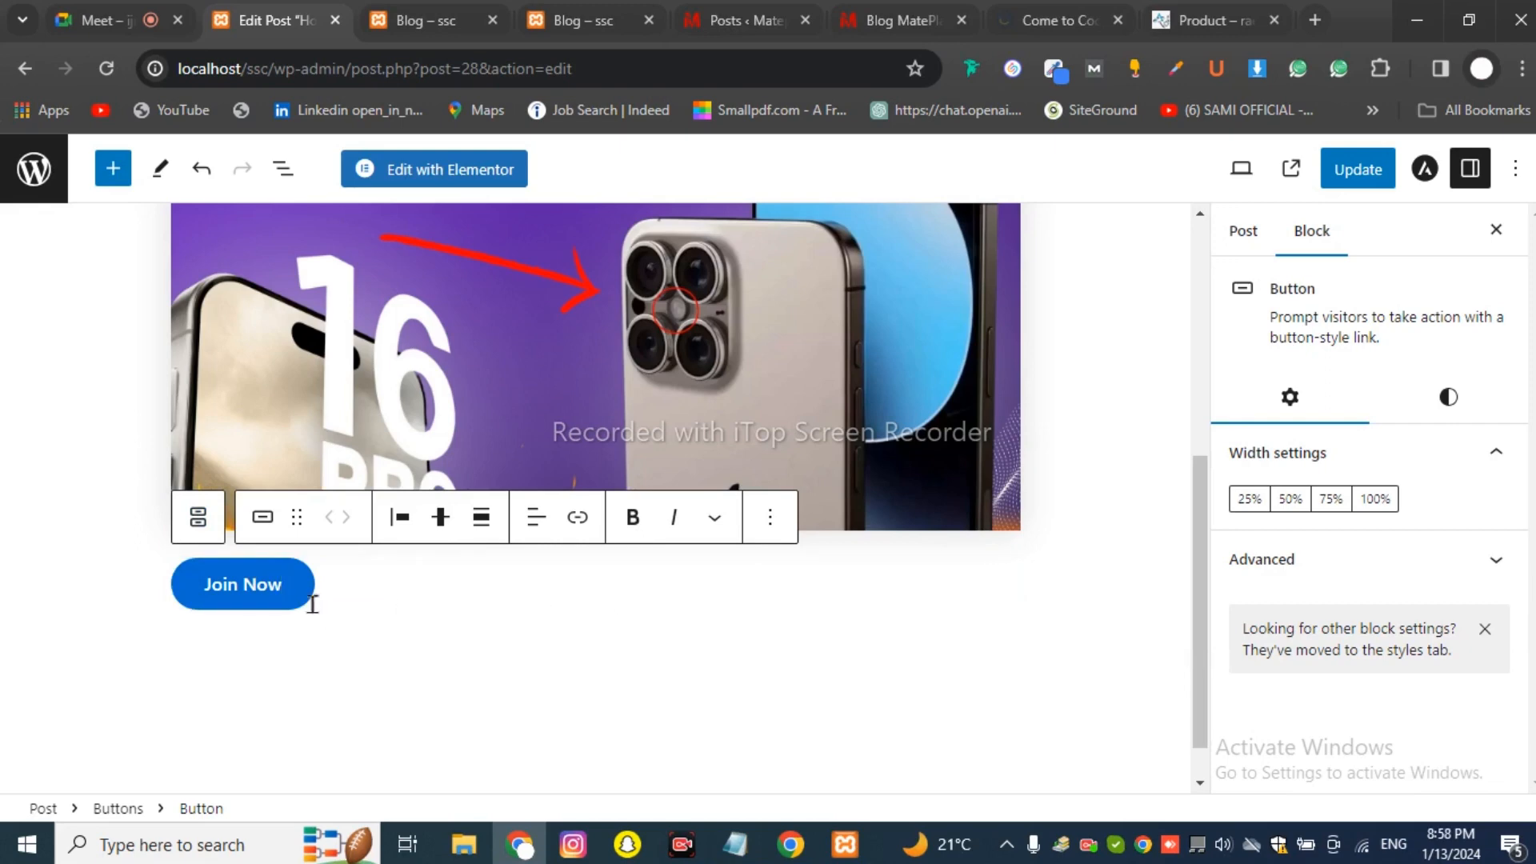
pyautogui.press('Escape')
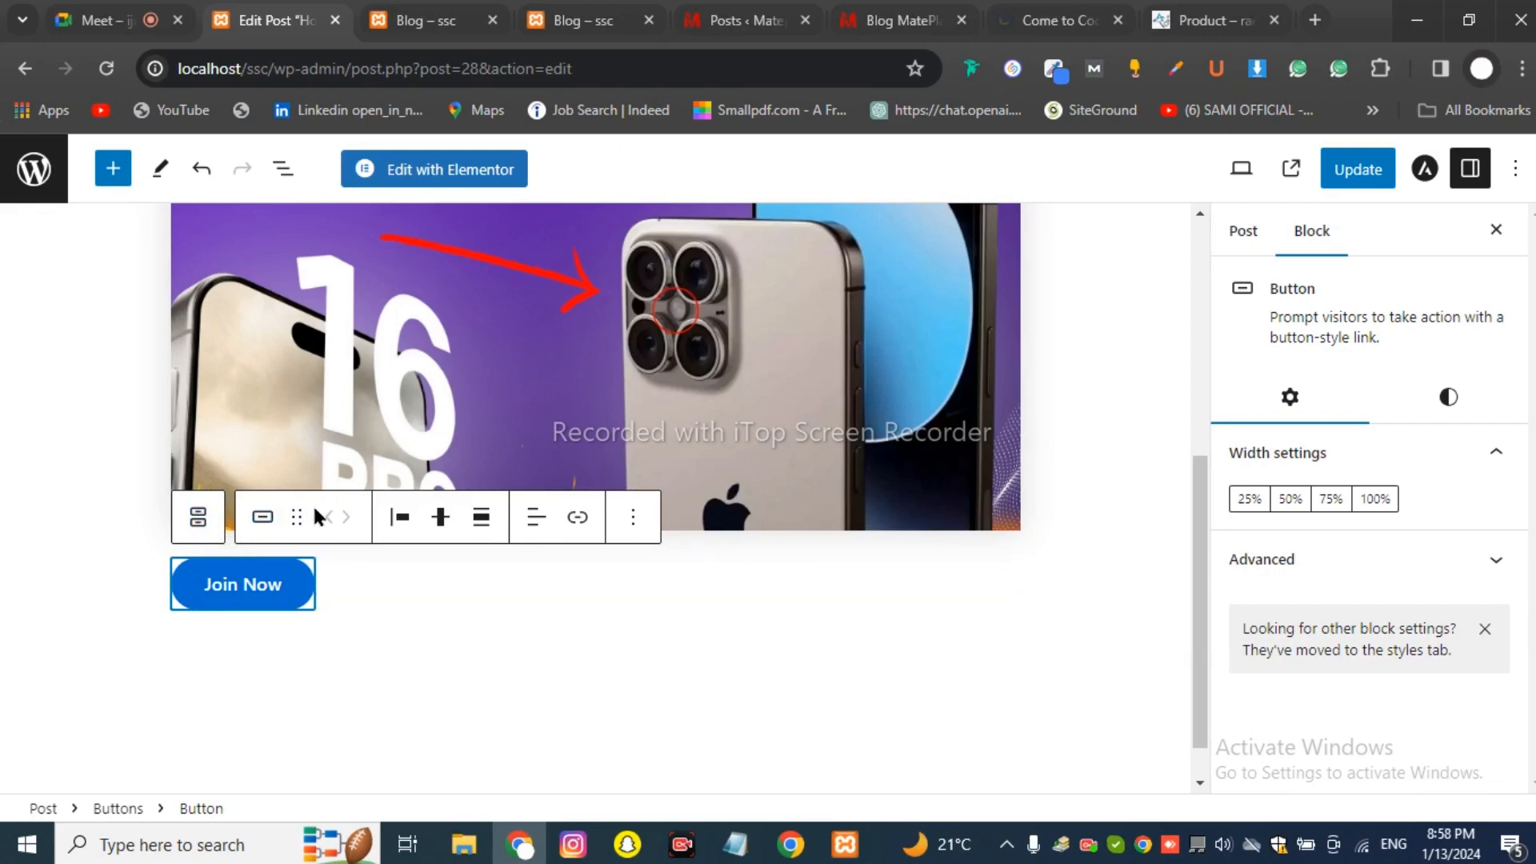
# Link the Join Now button by pasting the copied text as plain text into its link field.
pyautogui.scroll(-1, 483, 610)
pyautogui.scroll(4, 480, 592)
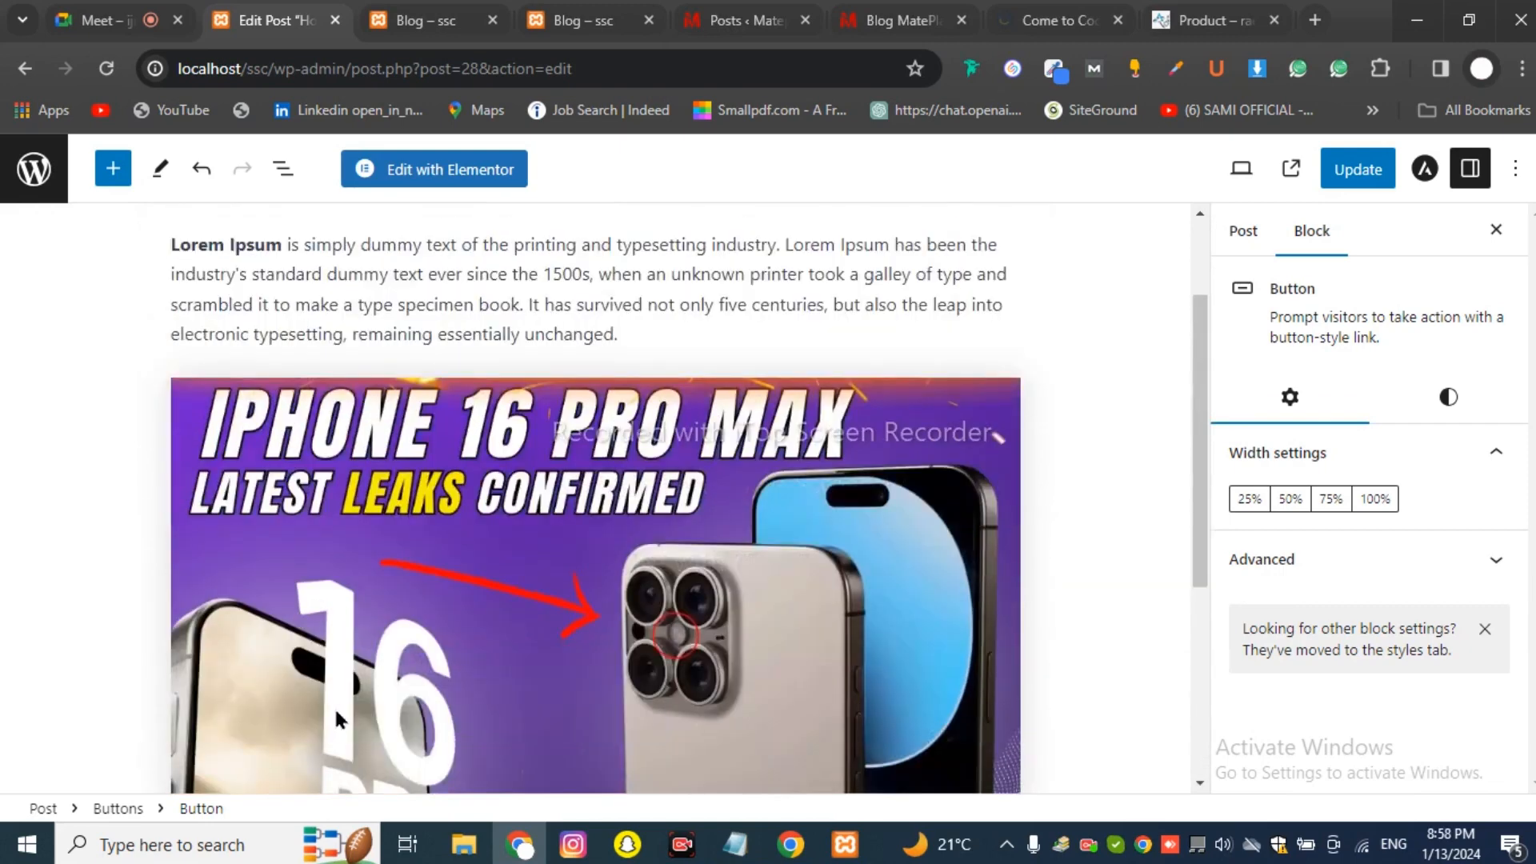
pyautogui.scroll(-4, 199, 573)
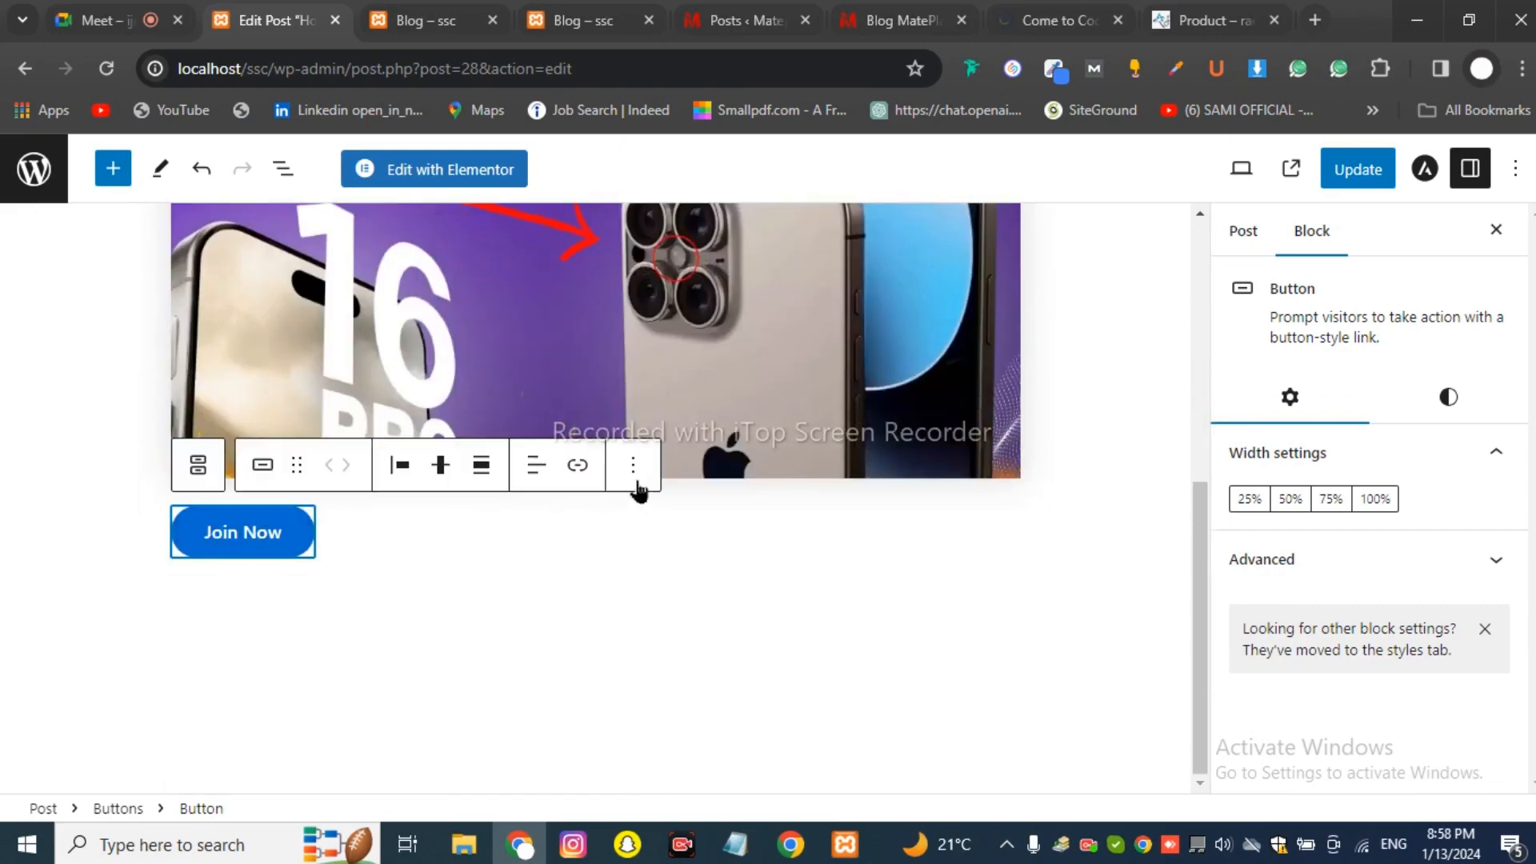
pyautogui.click(585, 473)
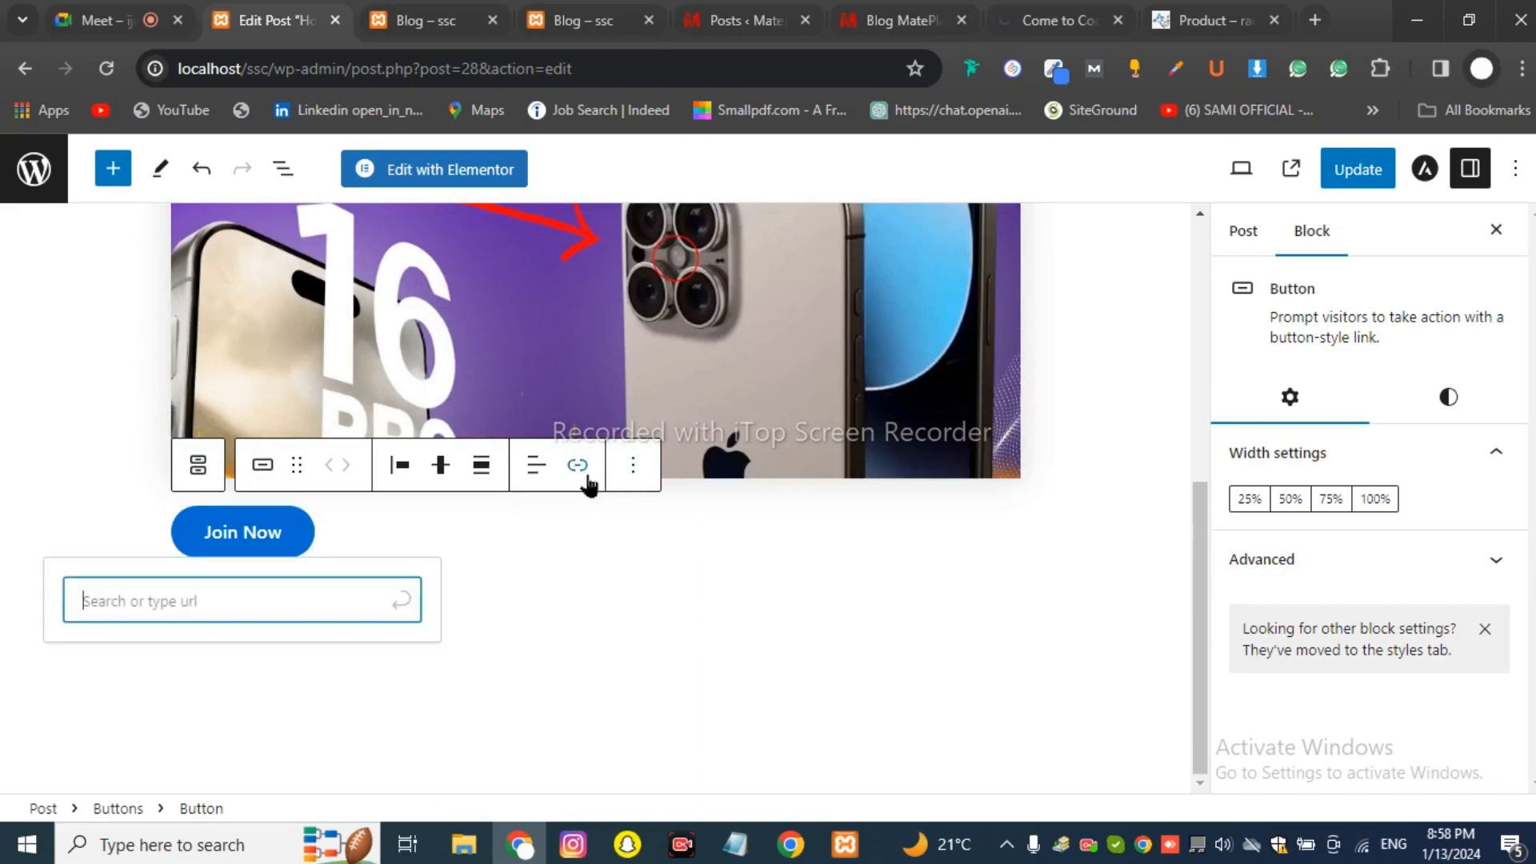
pyautogui.rightClick(292, 592)
pyautogui.click(367, 326)
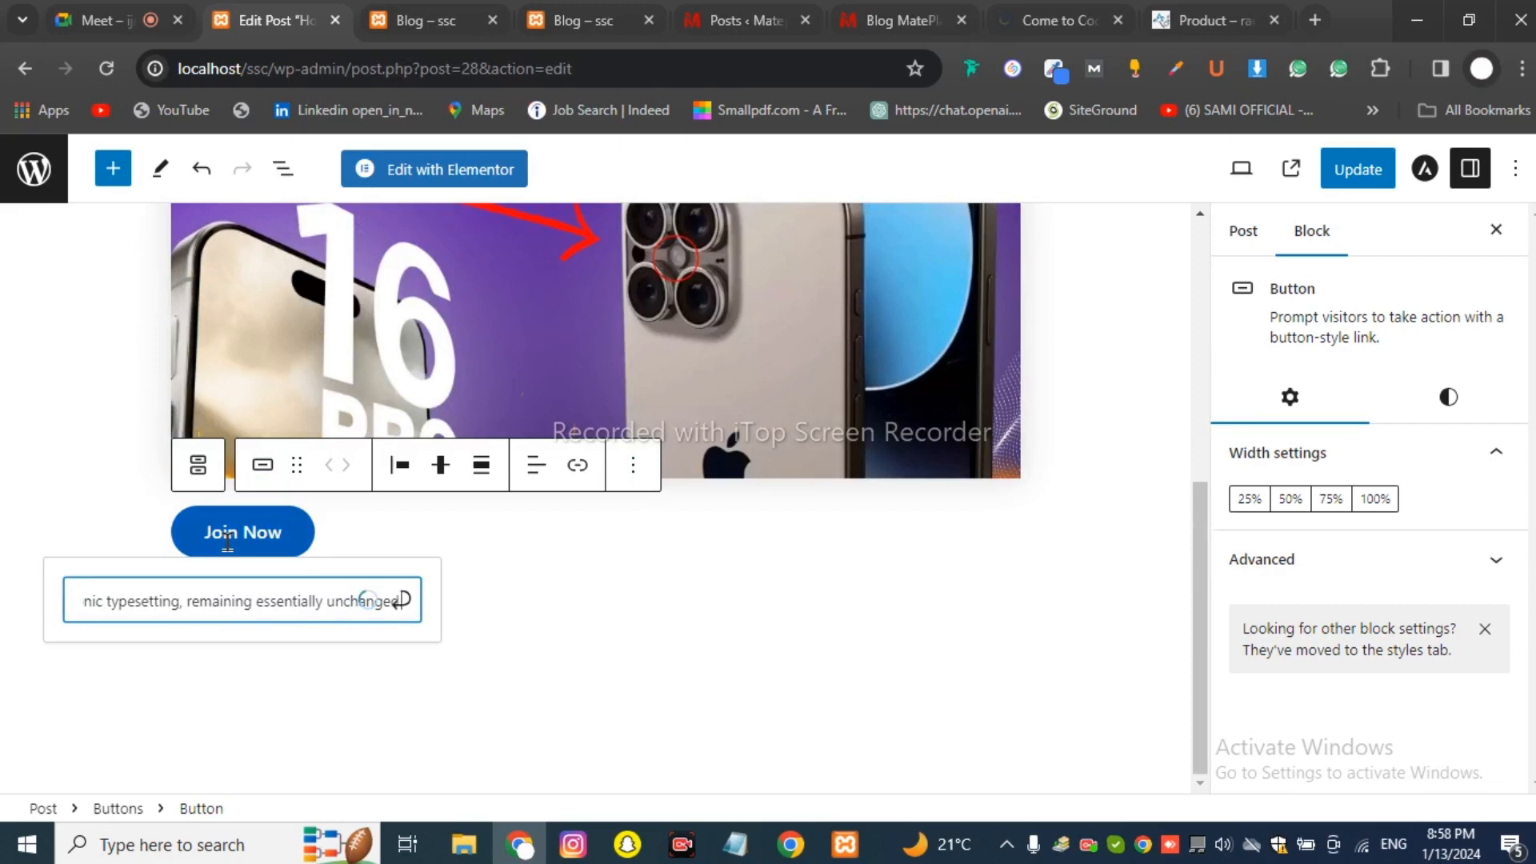
pyautogui.scroll(5, 826, 497)
pyautogui.scroll(-5, 813, 493)
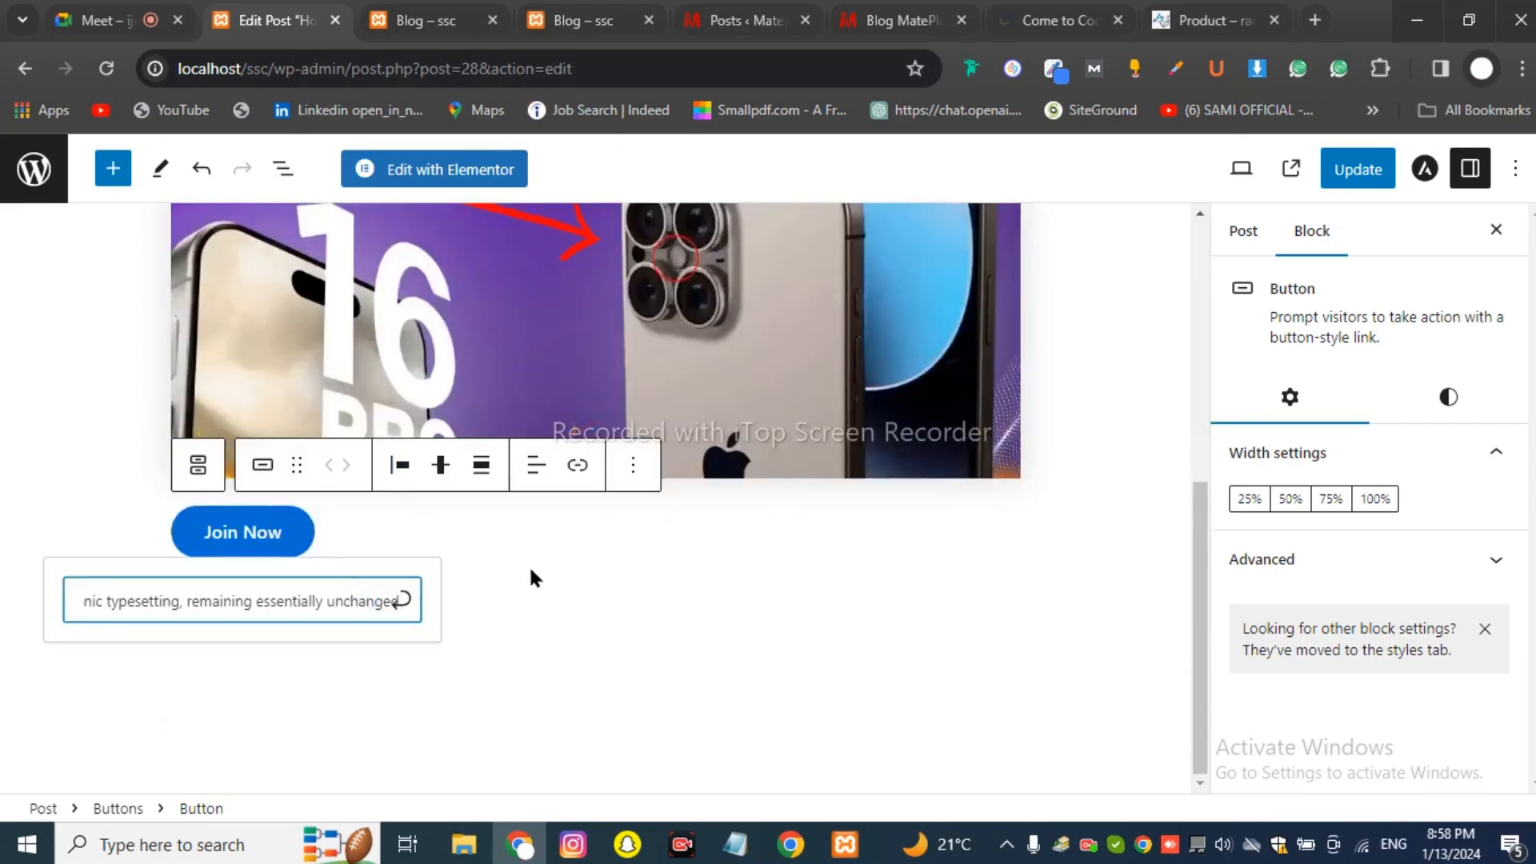
pyautogui.click(530, 570)
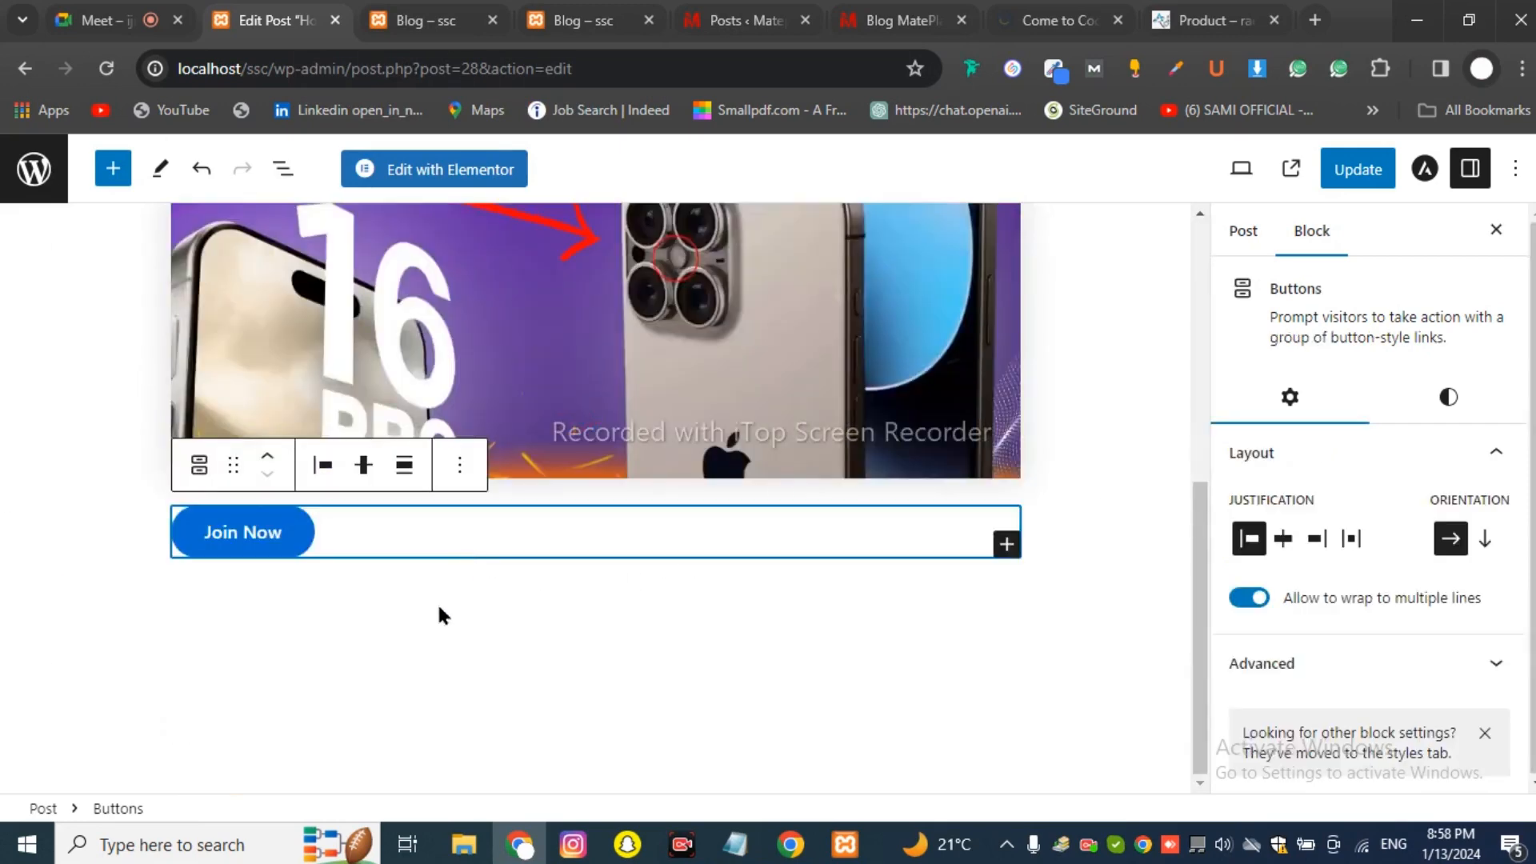
# Add a second empty button and an empty paragraph below the buttons, then return to Google Meet.
pyautogui.click(1006, 544)
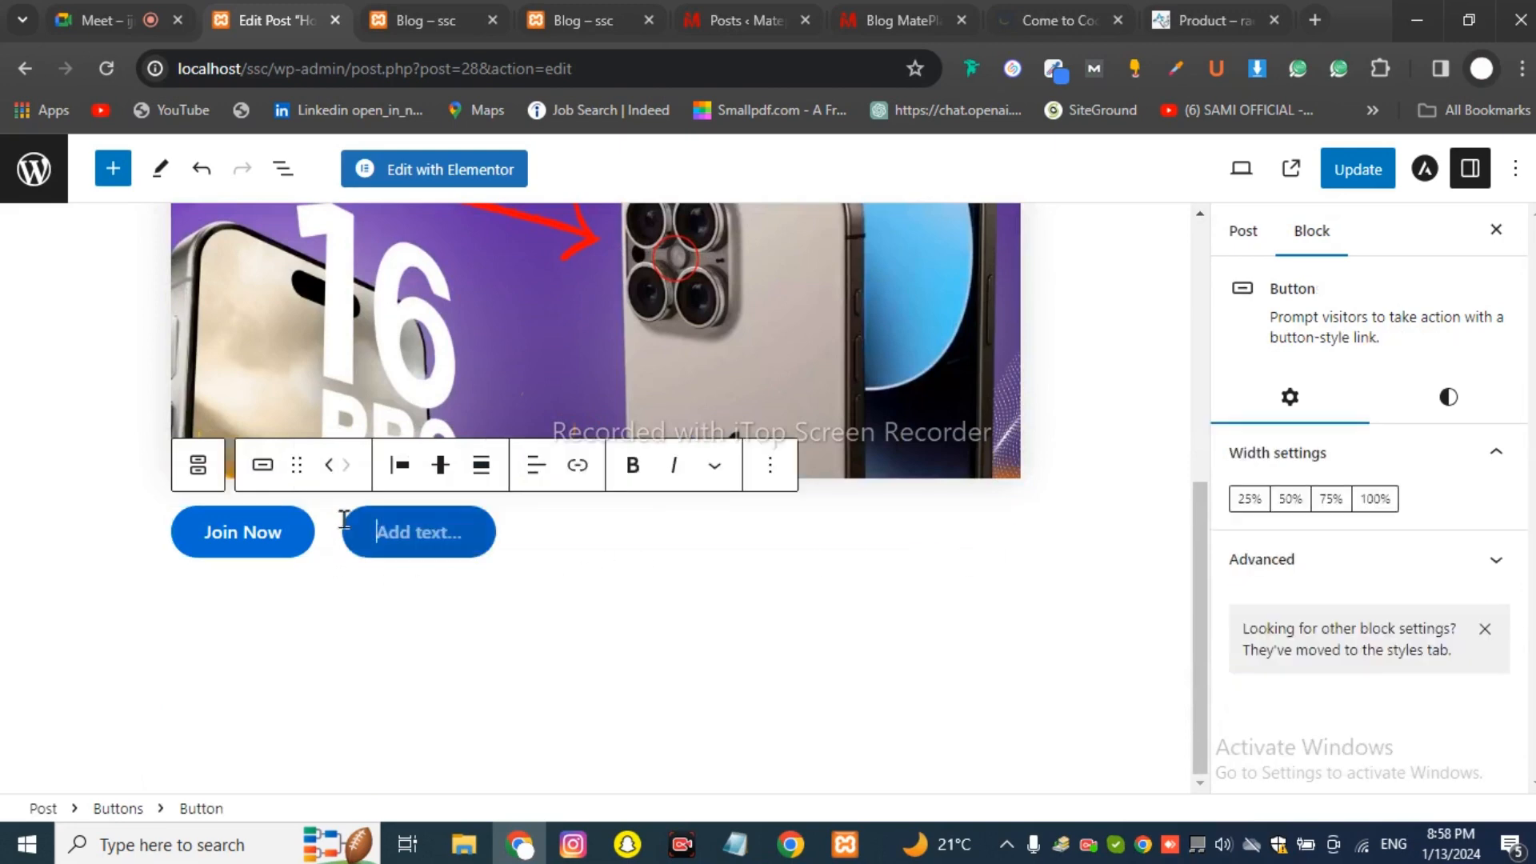
pyautogui.click(528, 622)
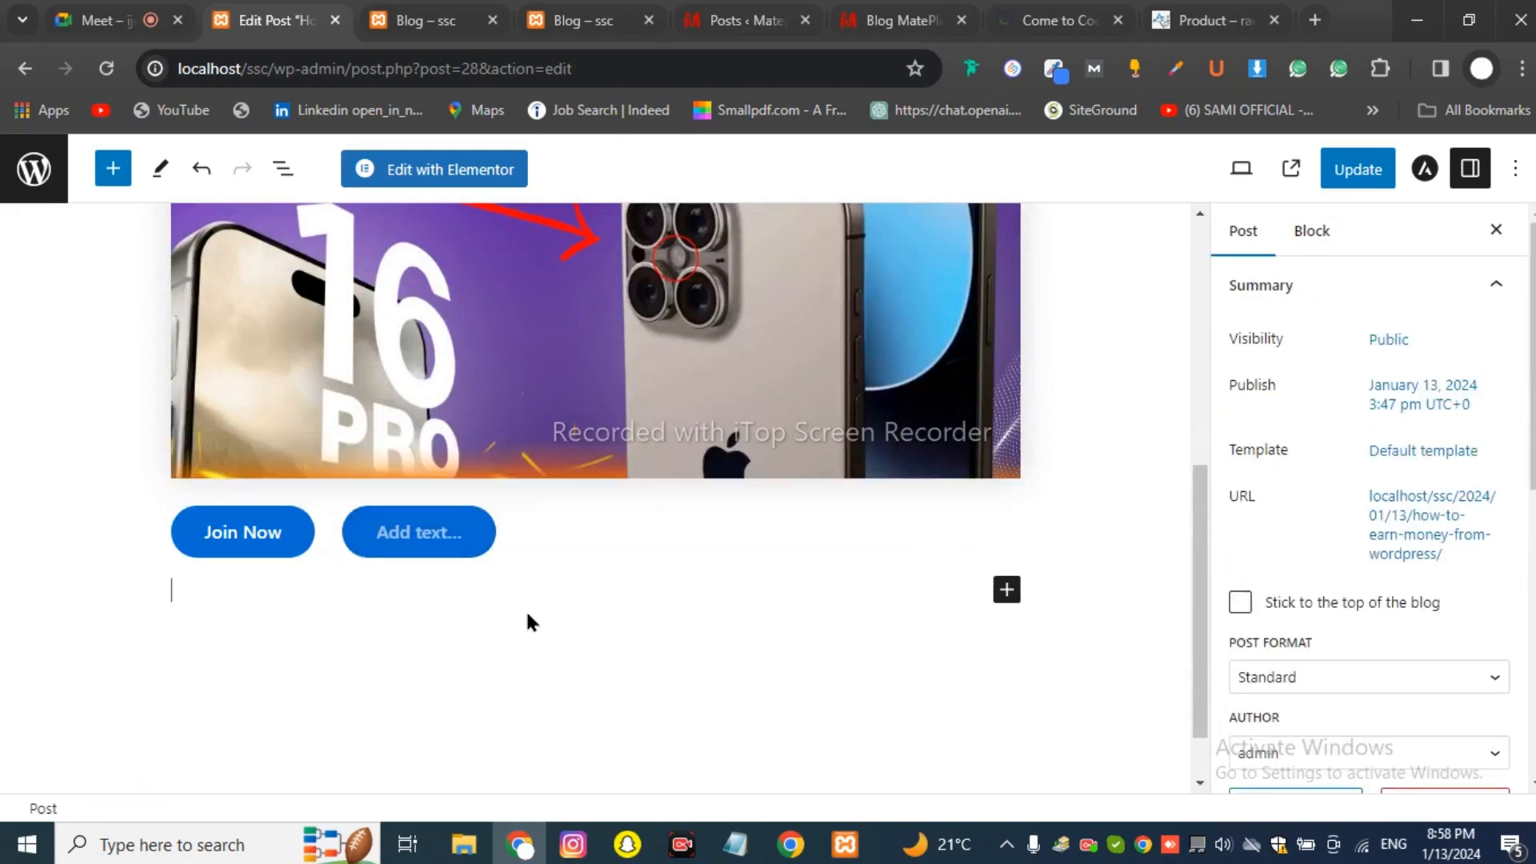
pyautogui.click(1006, 589)
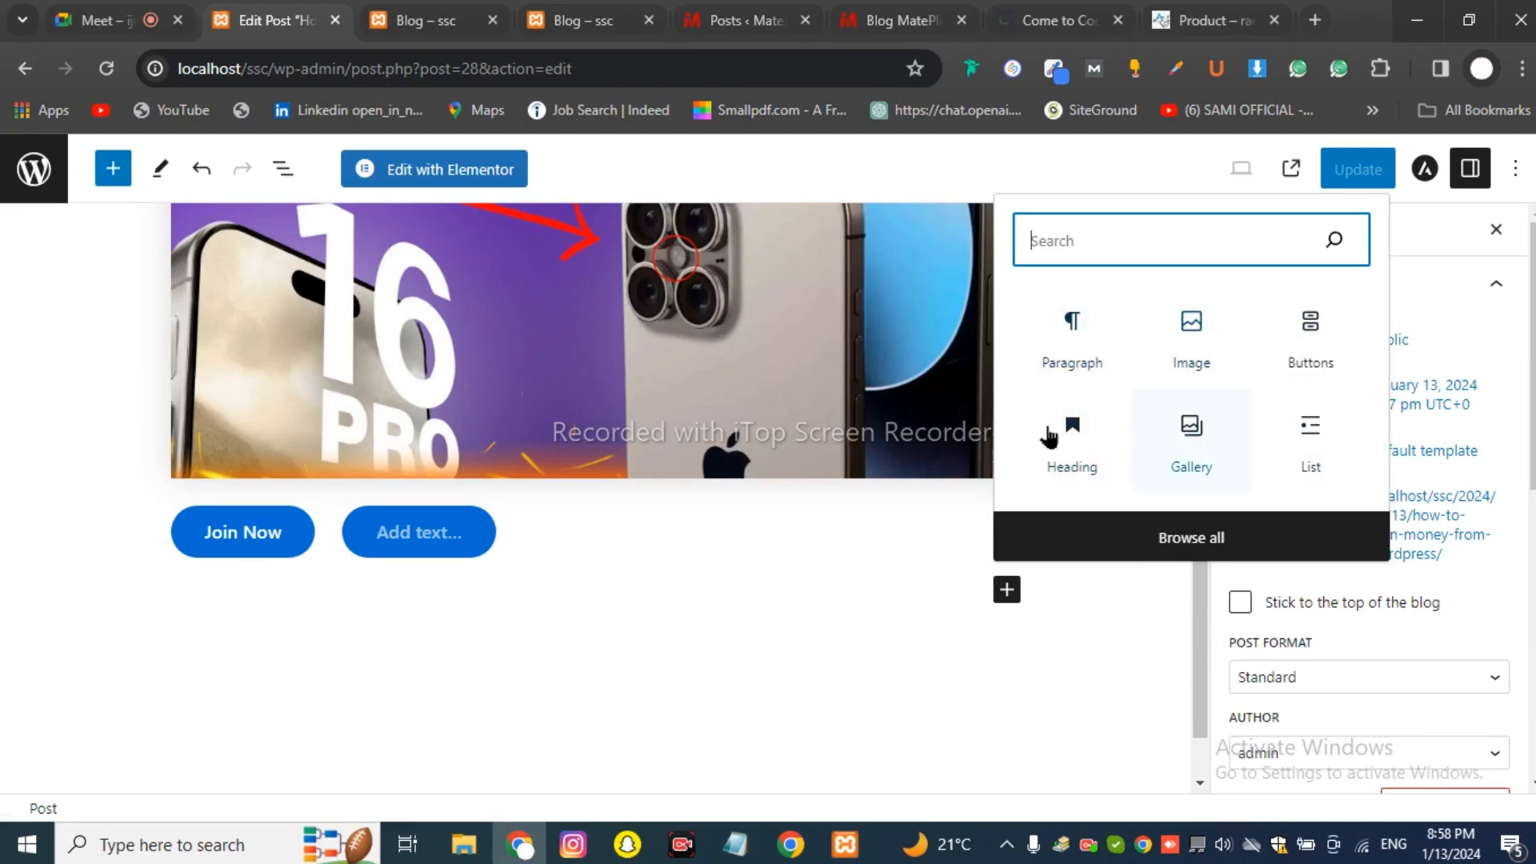
pyautogui.click(730, 617)
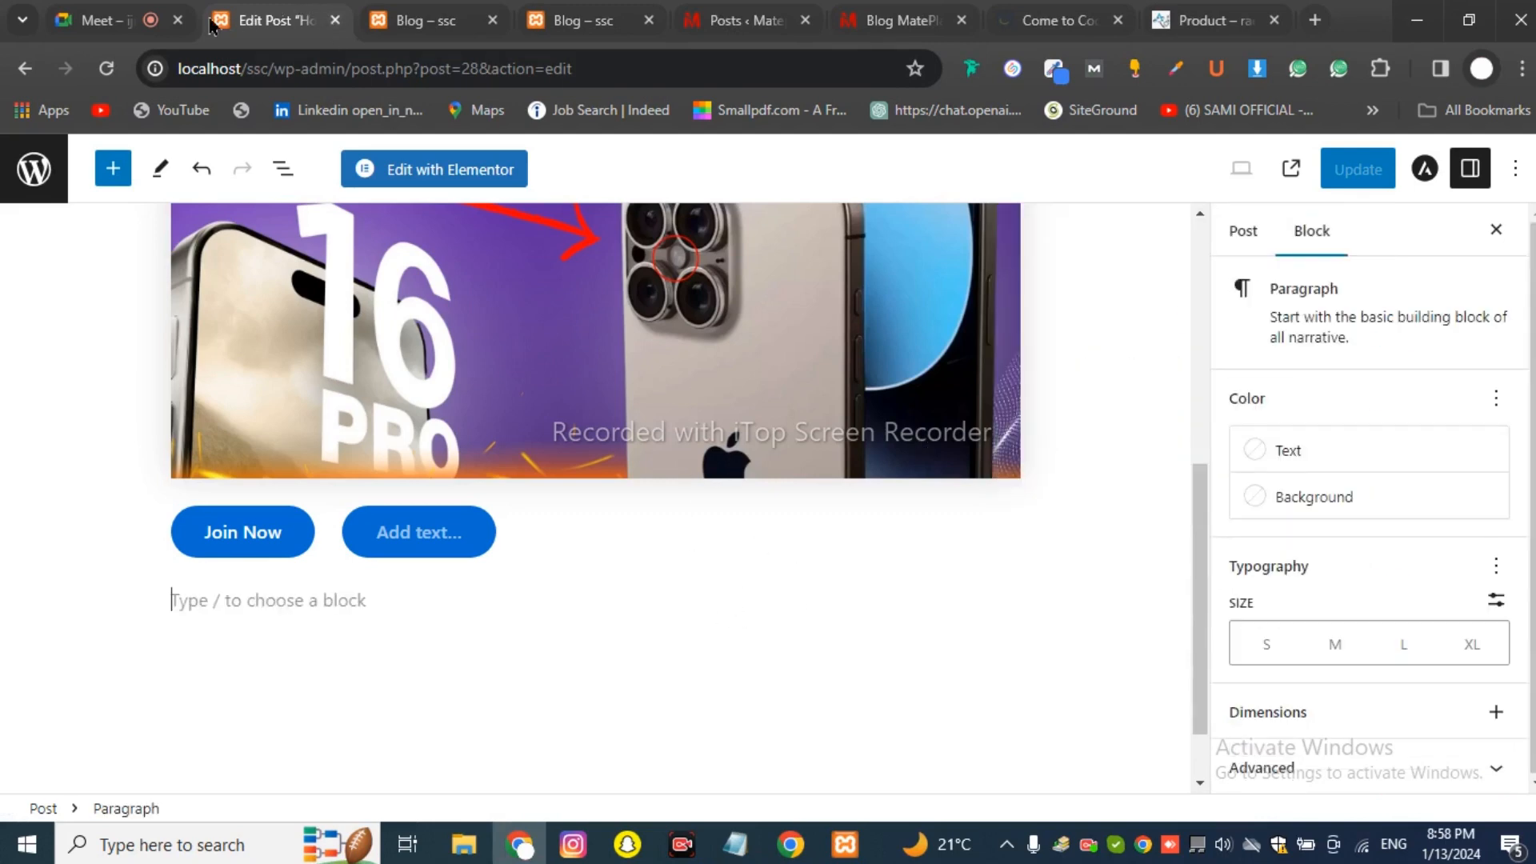
pyautogui.click(113, 28)
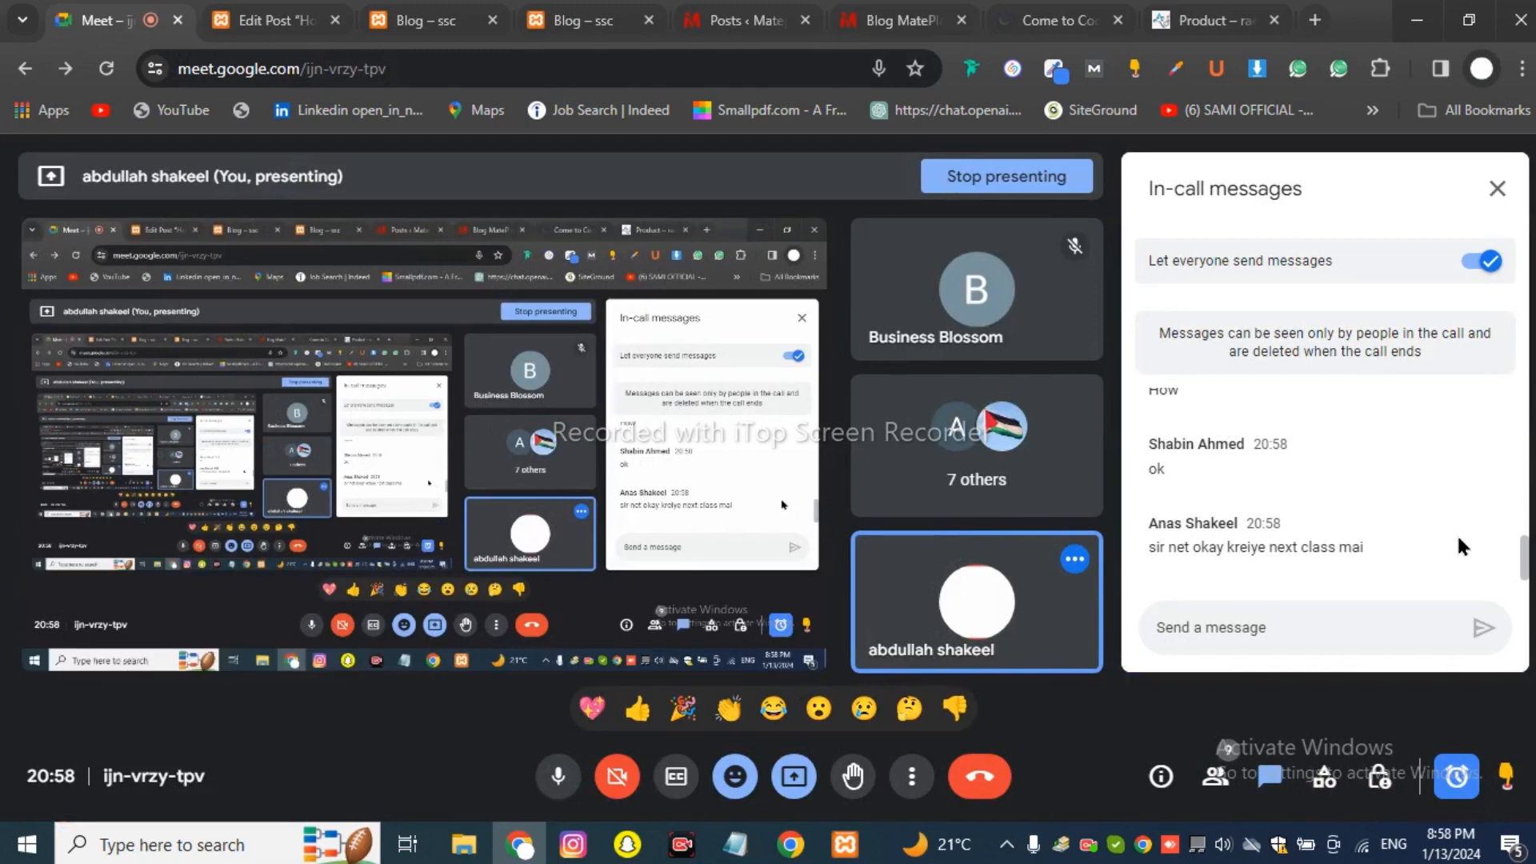
pyautogui.scroll(2, 1457, 533)
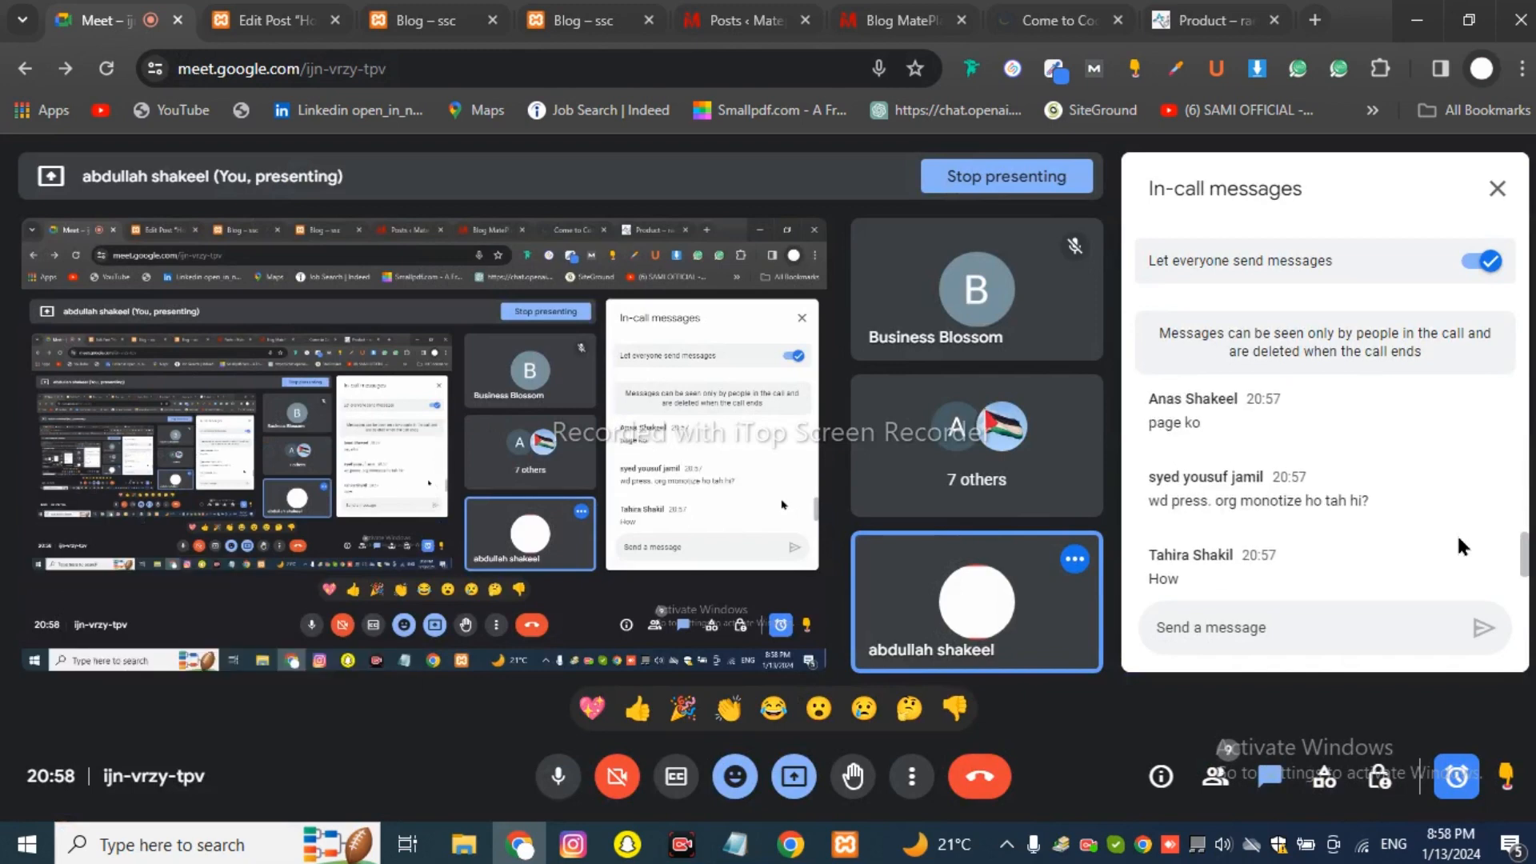